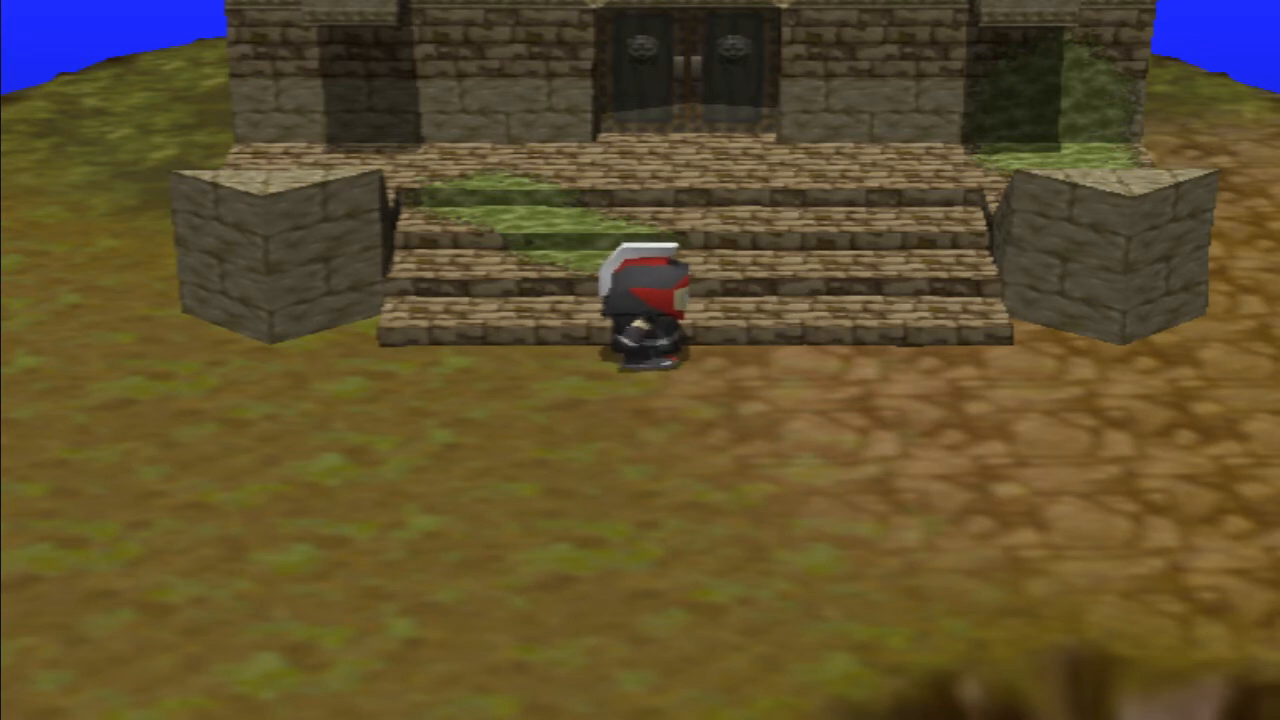
Step: Enter the temple, examine the stone gargoyle statue on the raised platform, and dismiss its message
key("Up")
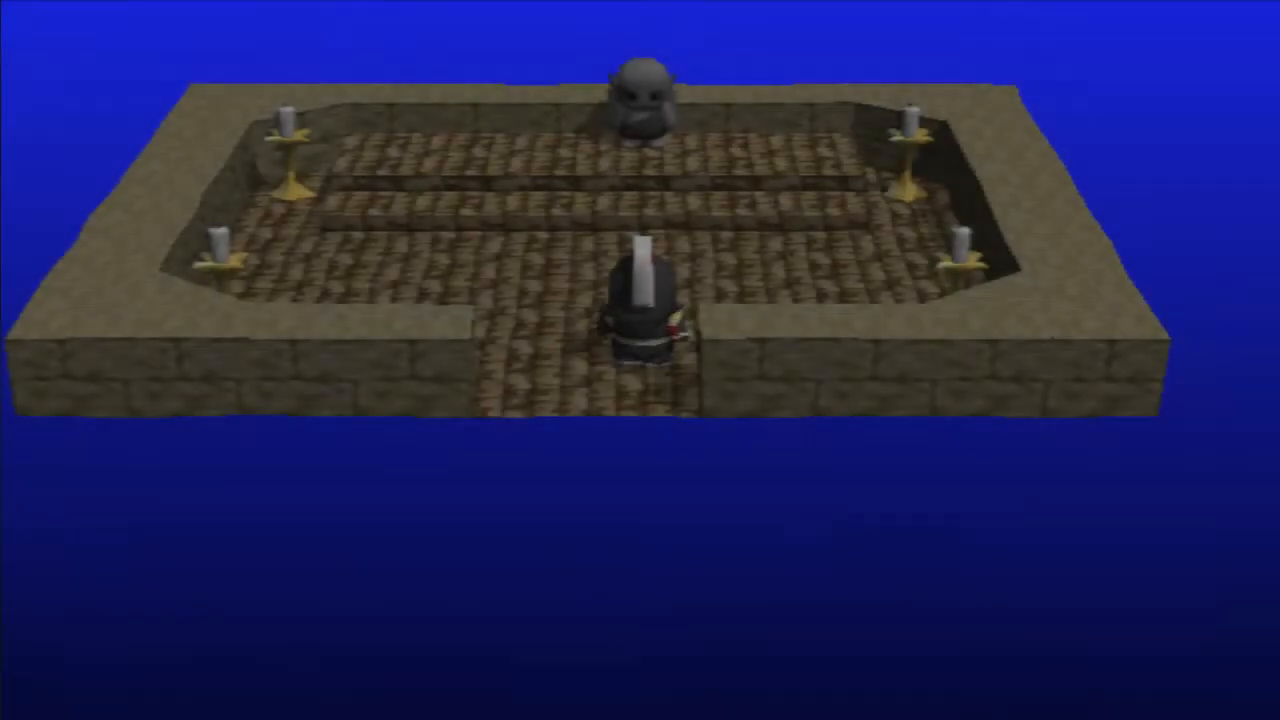
key("Up")
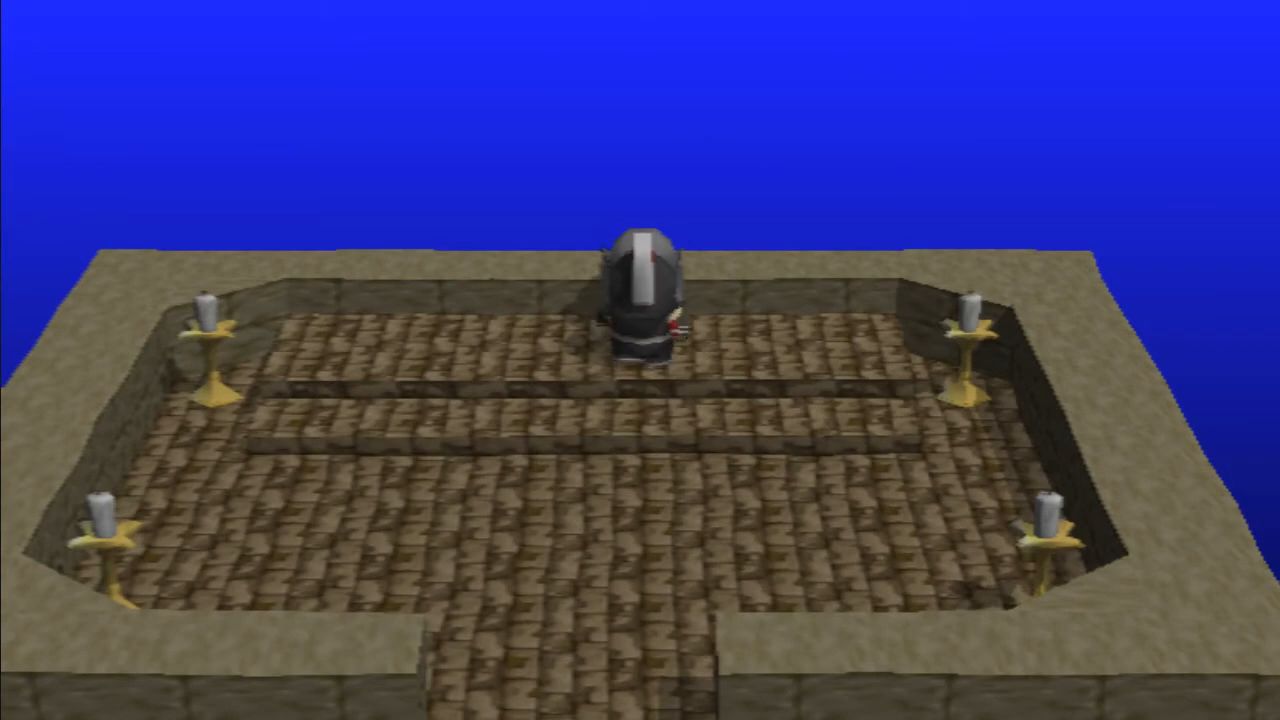
key("x")
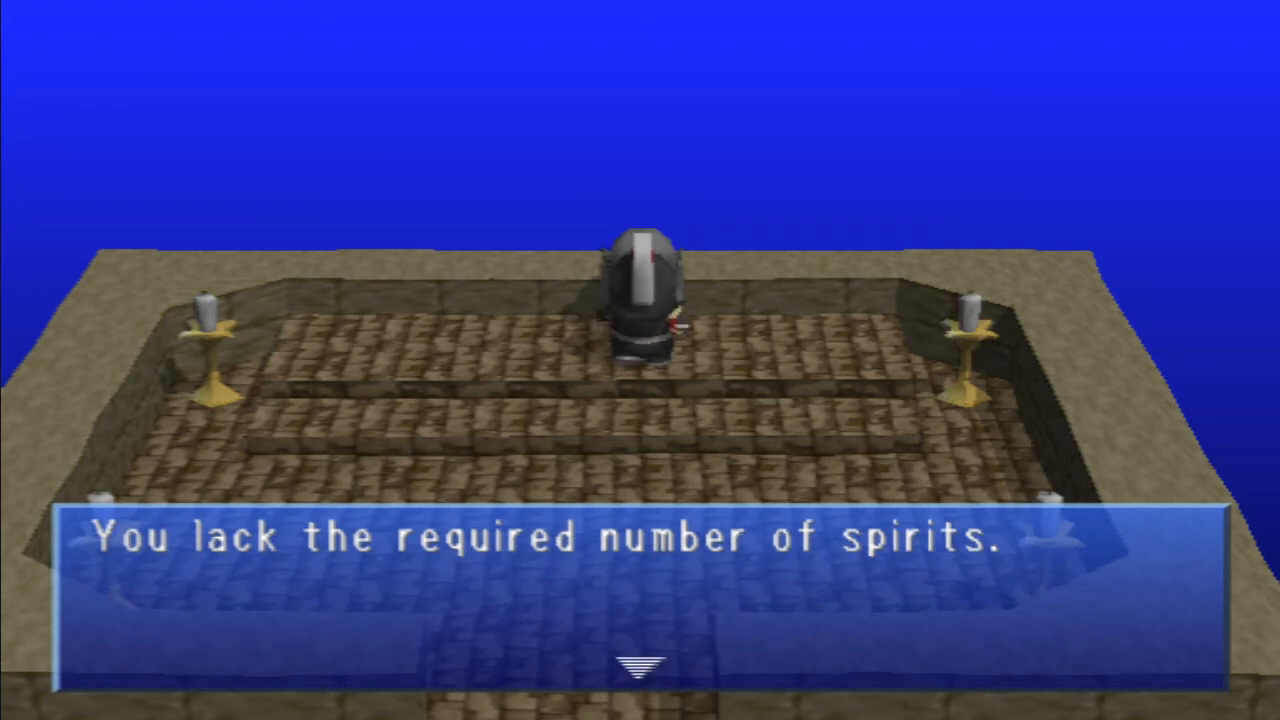
key("x")
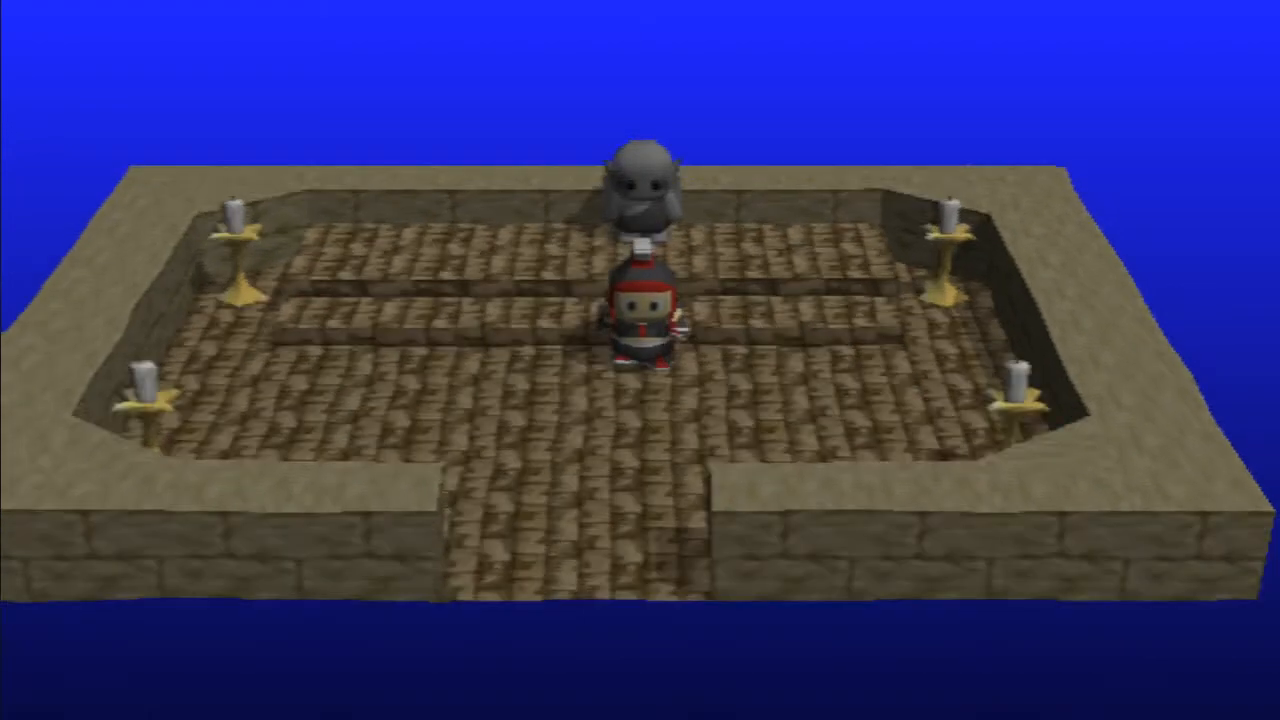
Step: Leave the temple and walk around on its outside steps to trigger an enemy encounter
key("Down")
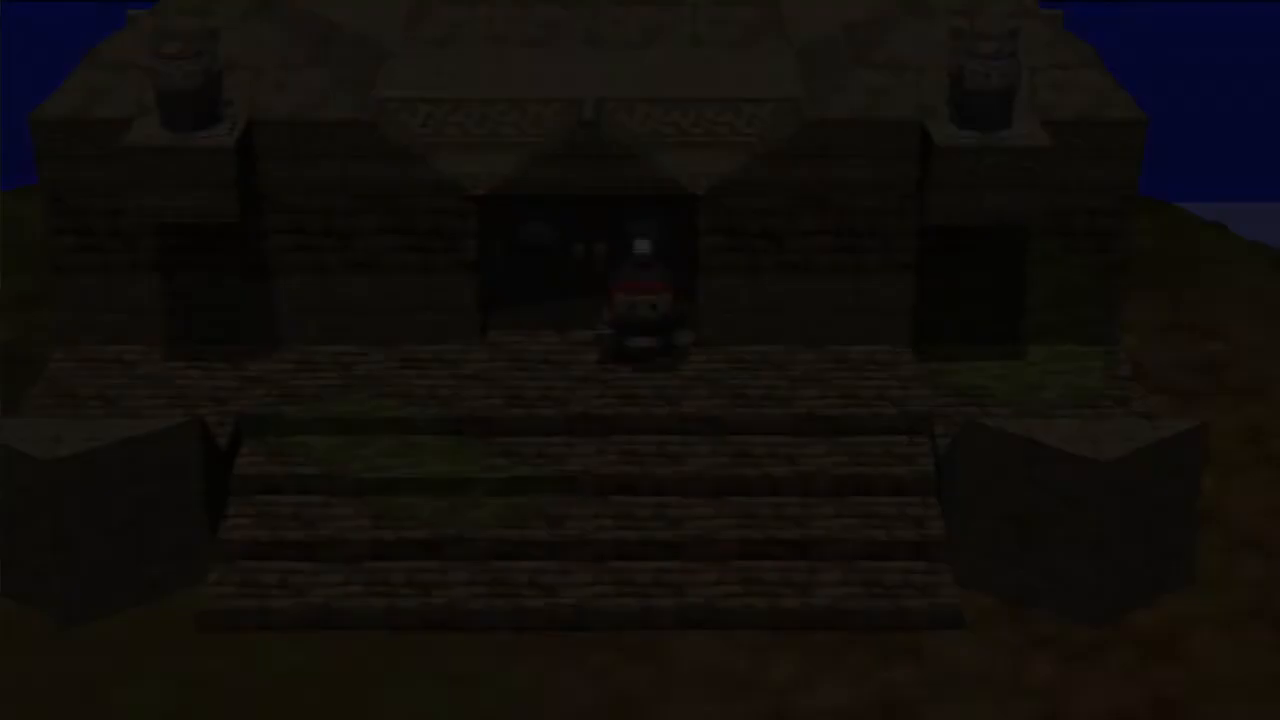
key("Up")
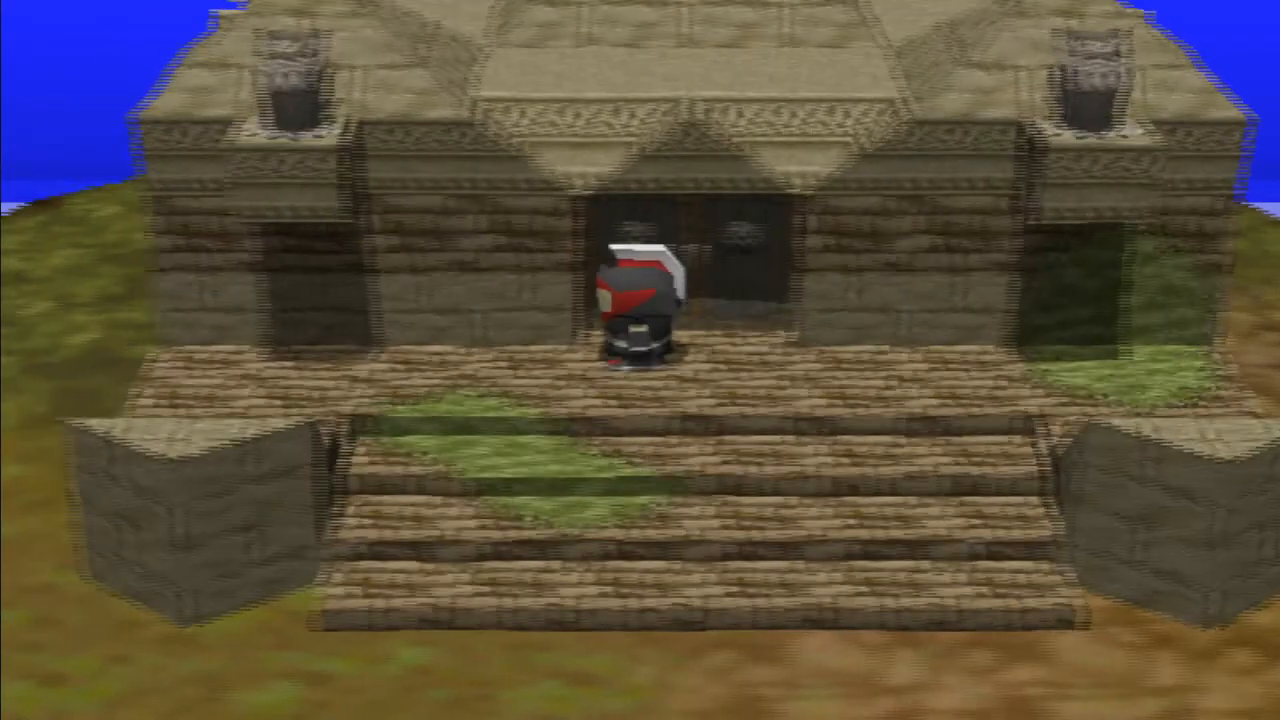
key("Down")
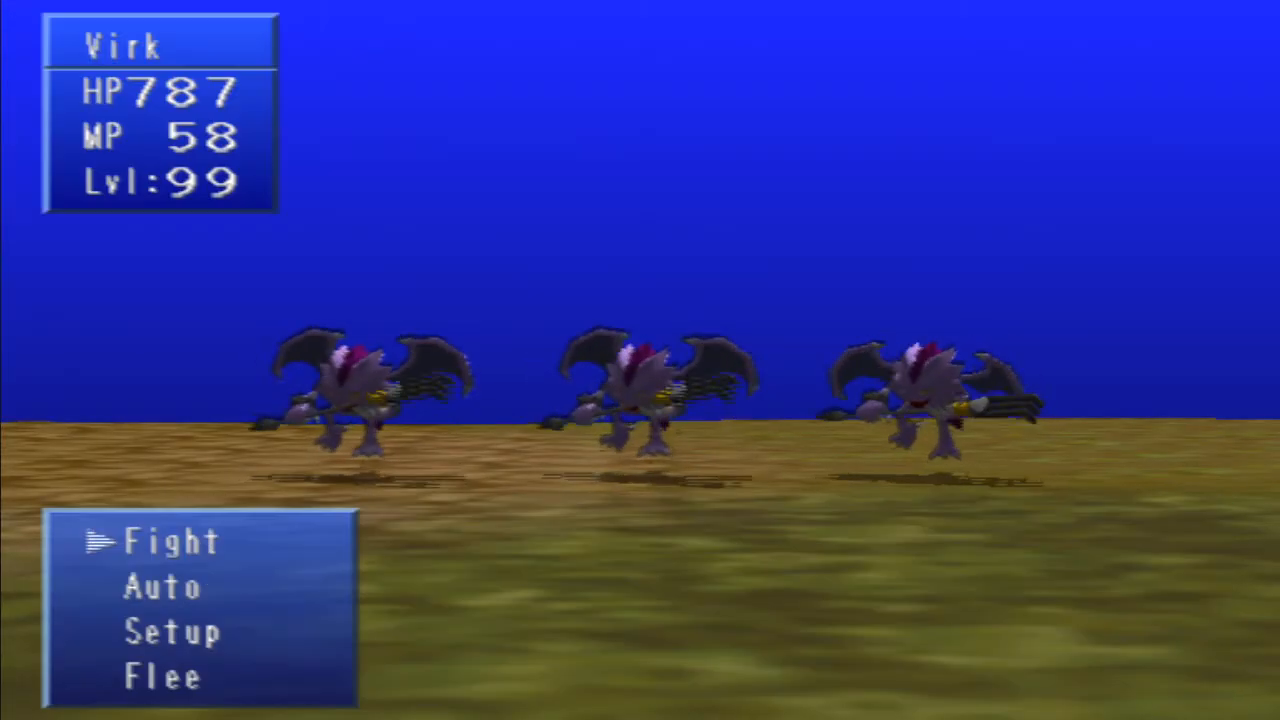
Step: Fight the three gargoyles with Virk's offense magic and go through the victory messages
key("Return")
key("Down")
key("Return")
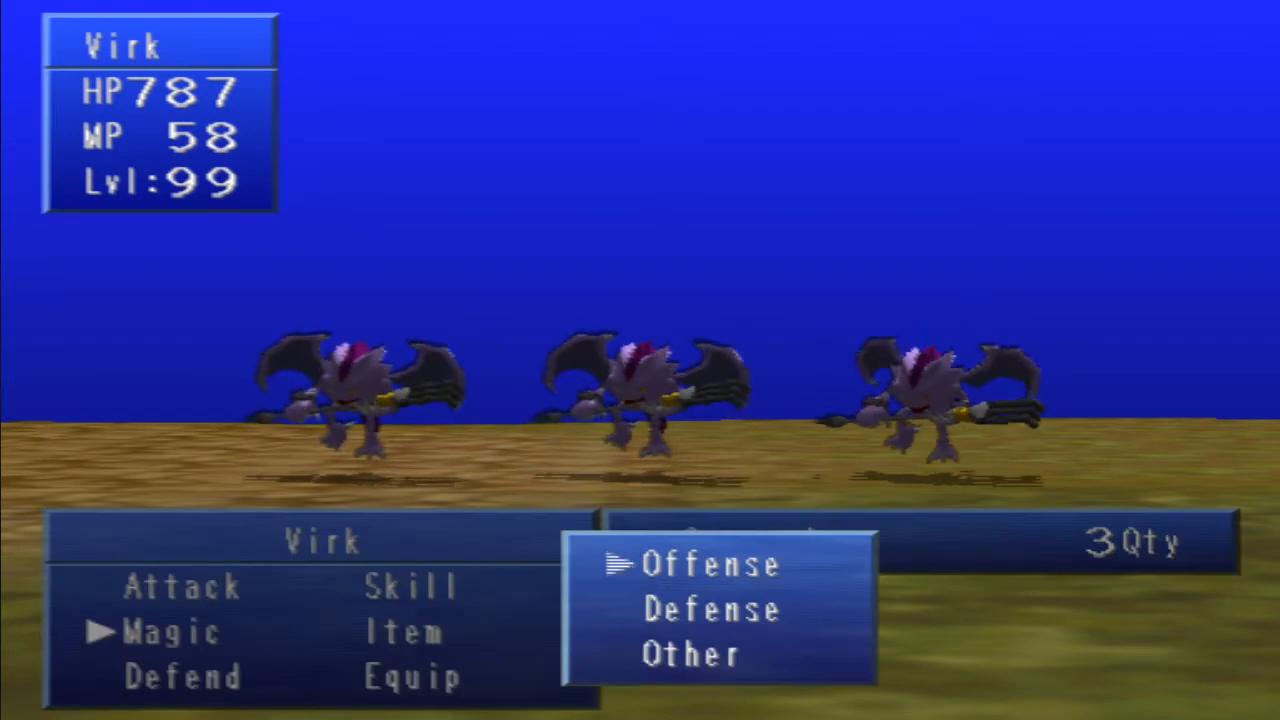
key("Return")
key("Return")
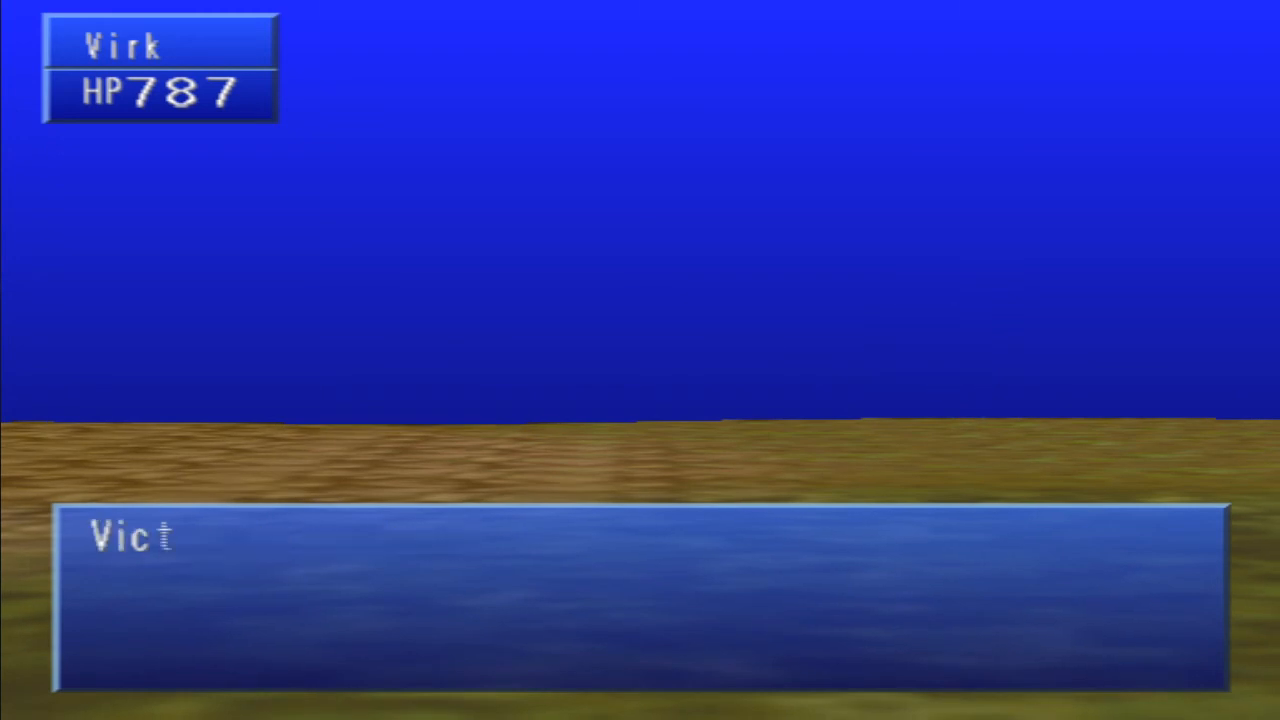
key("Return")
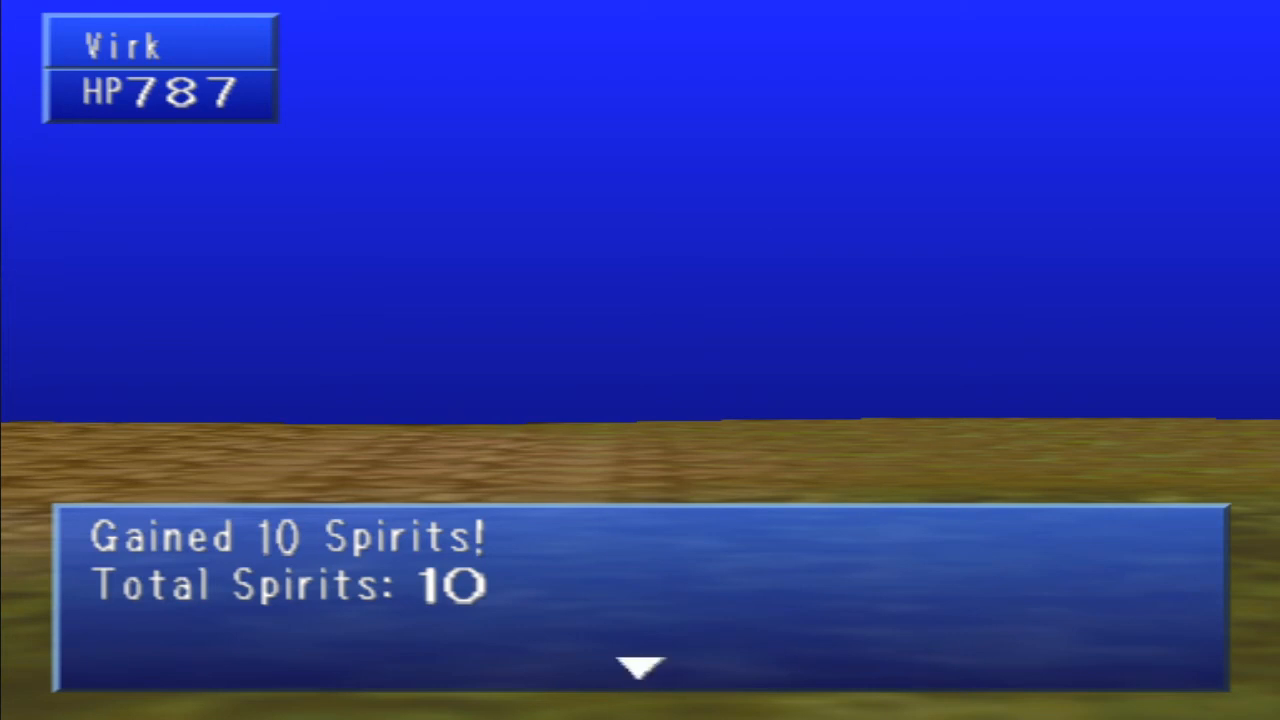
key("Return")
key("Return")
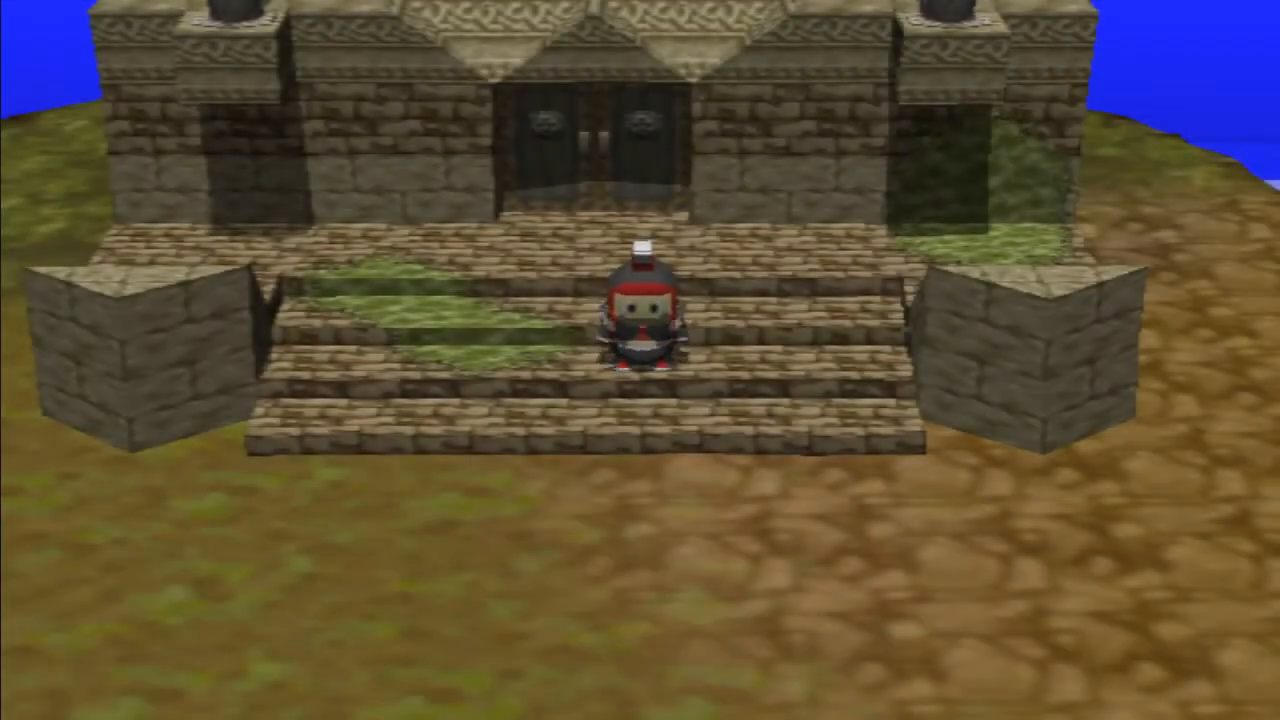
Step: Walk around outside the temple to trigger another gargoyle battle and attack with Virk's offense magic
key("Left")
key("Up")
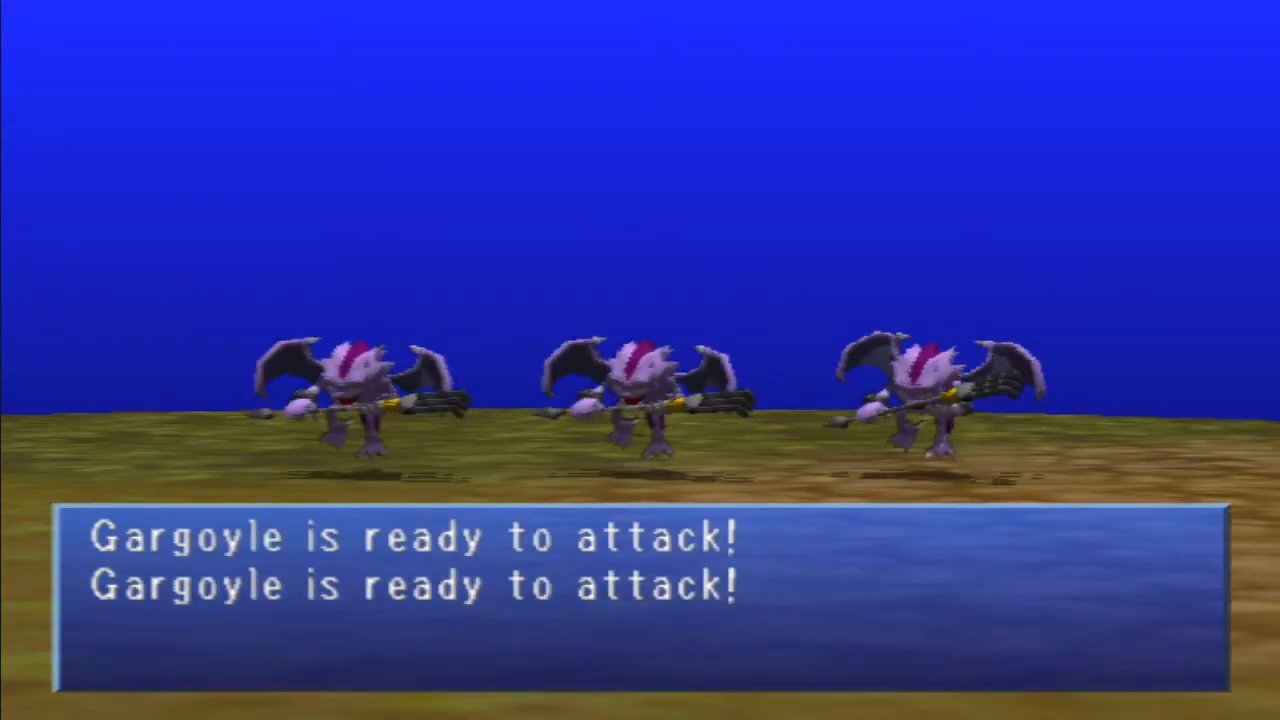
key("Return")
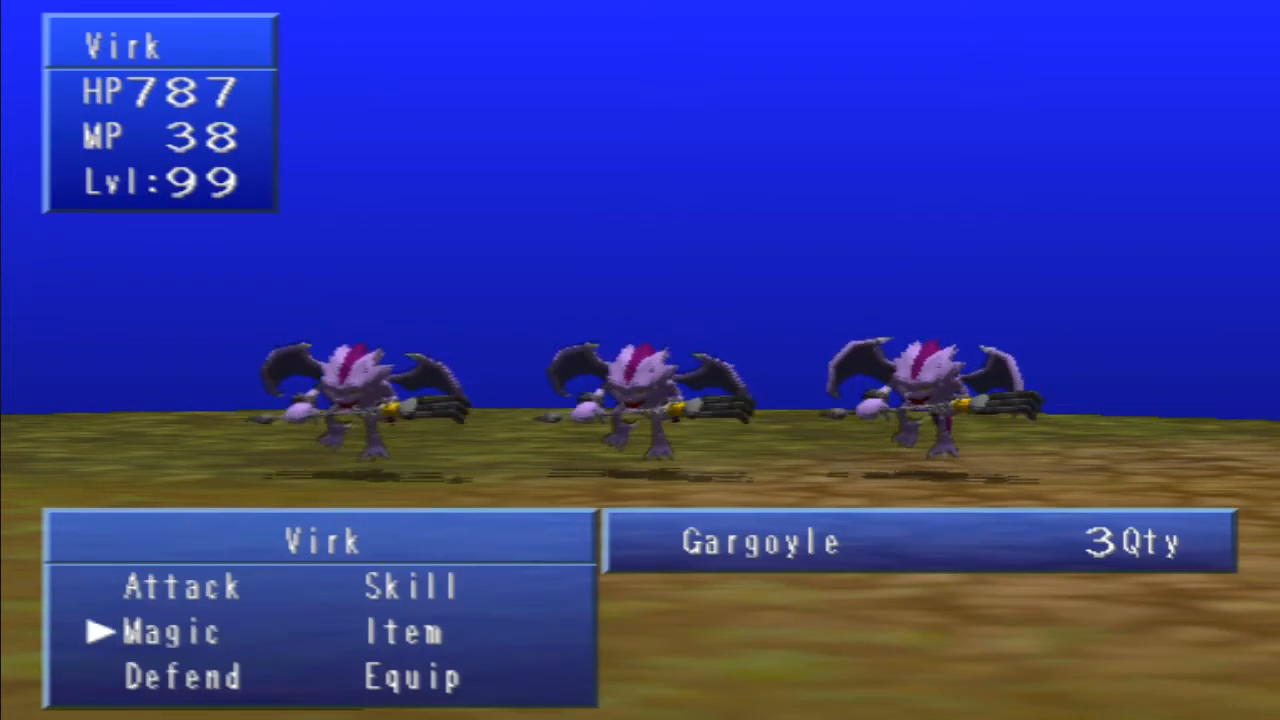
key("Down")
key("Return")
key("Return")
key("Return")
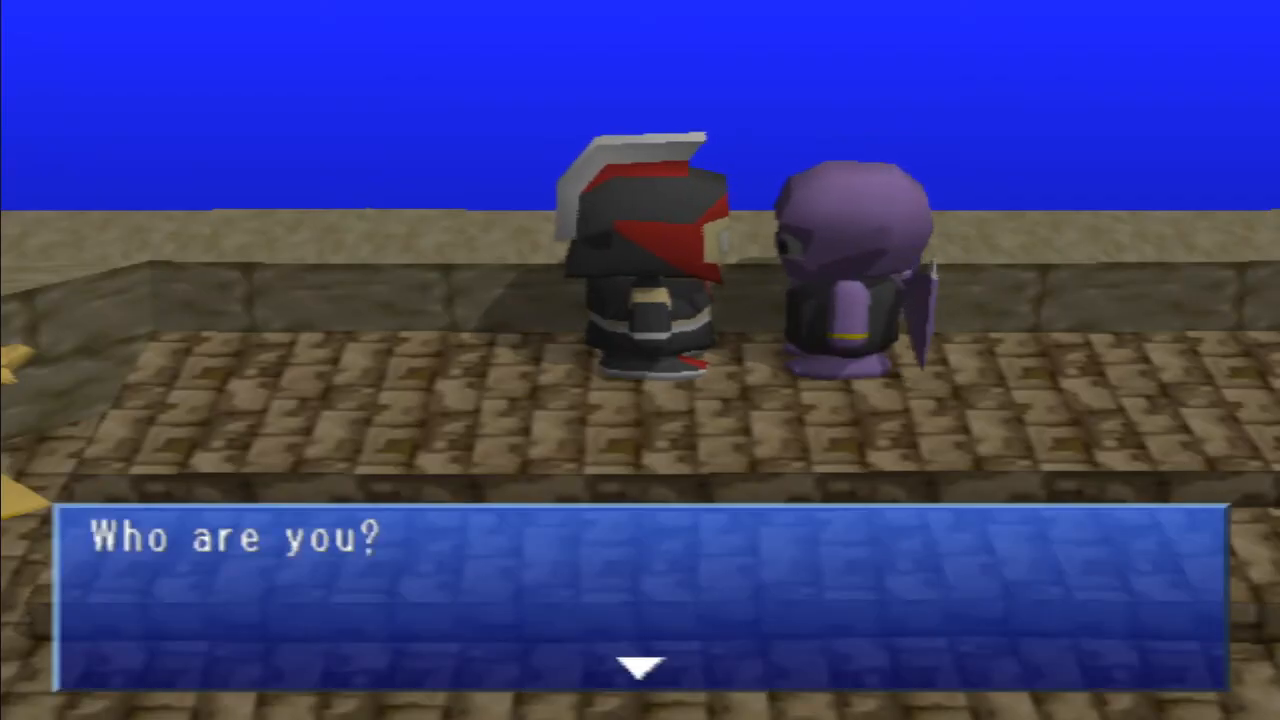
Step: Advance through the freed gargoyle's entire dialogue in the temple until the message window closes
key("Return")
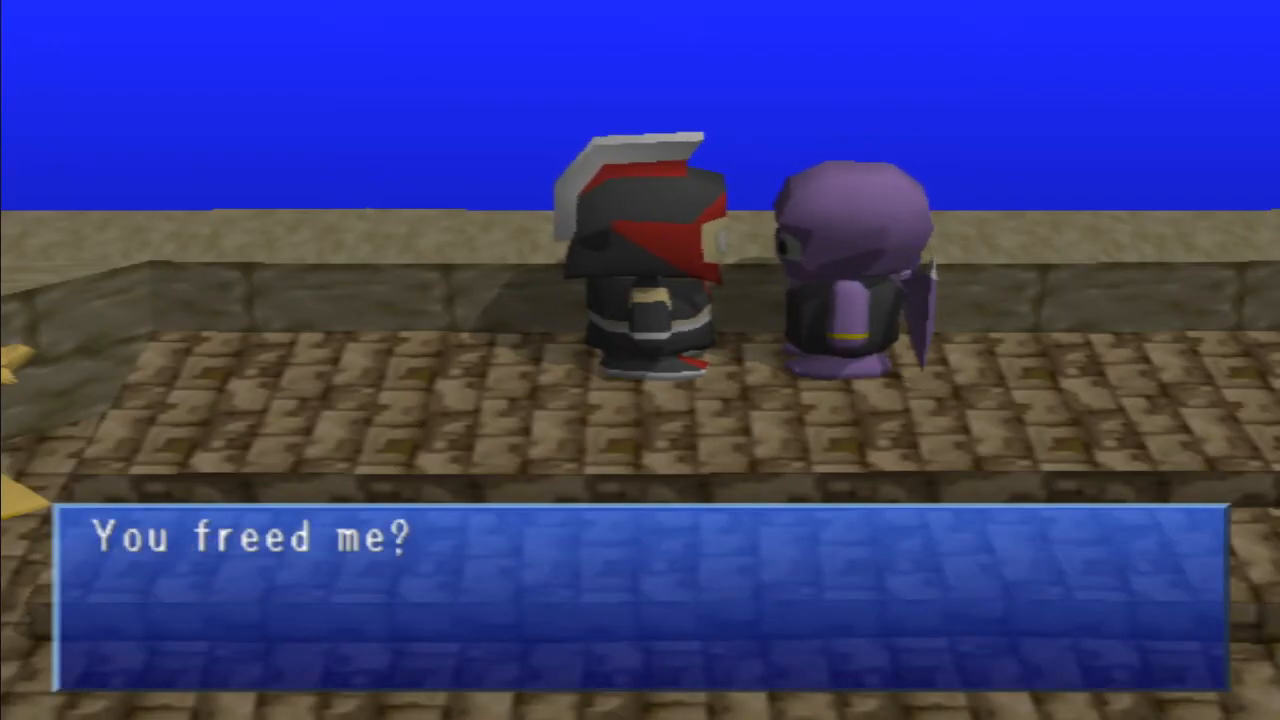
key("Return")
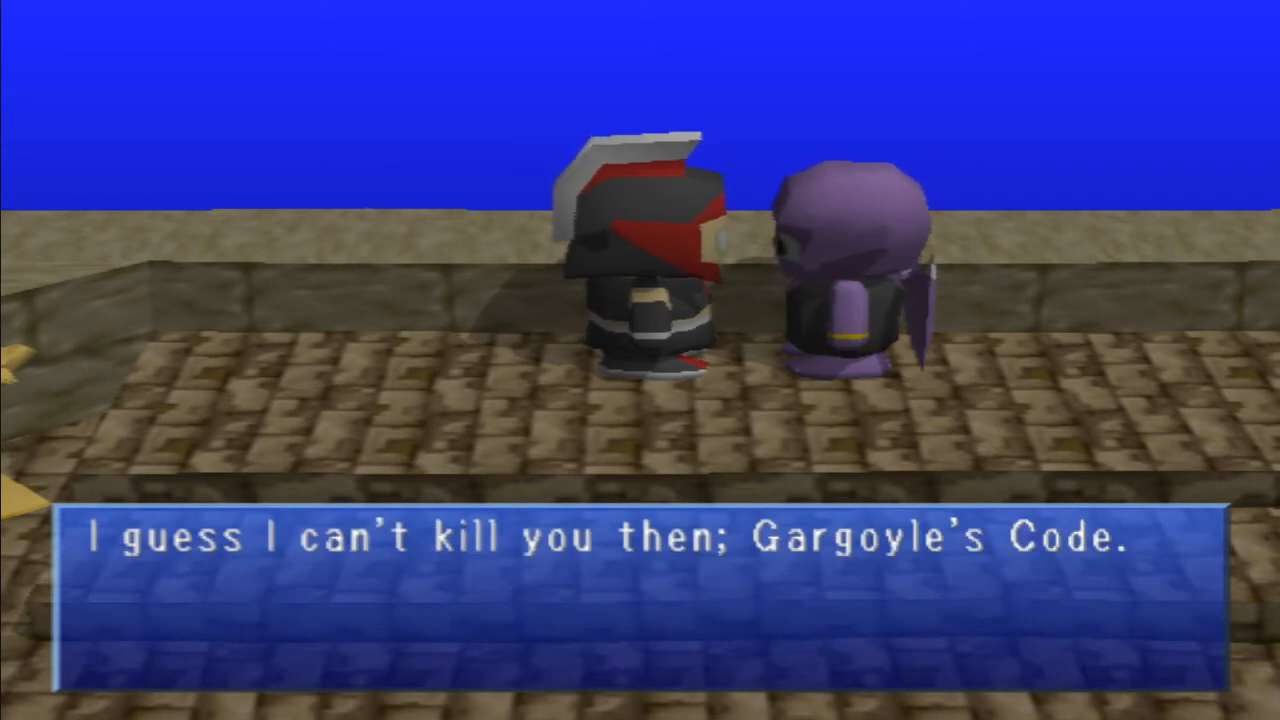
key("Return")
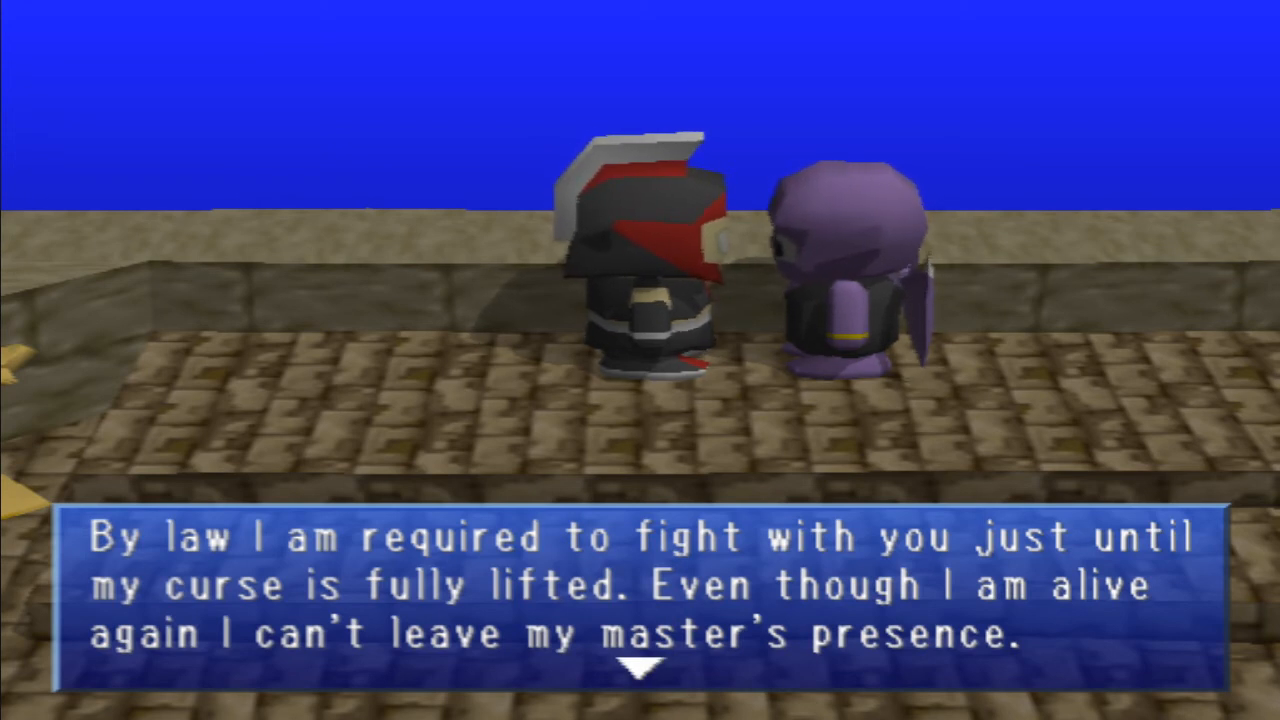
key("Return")
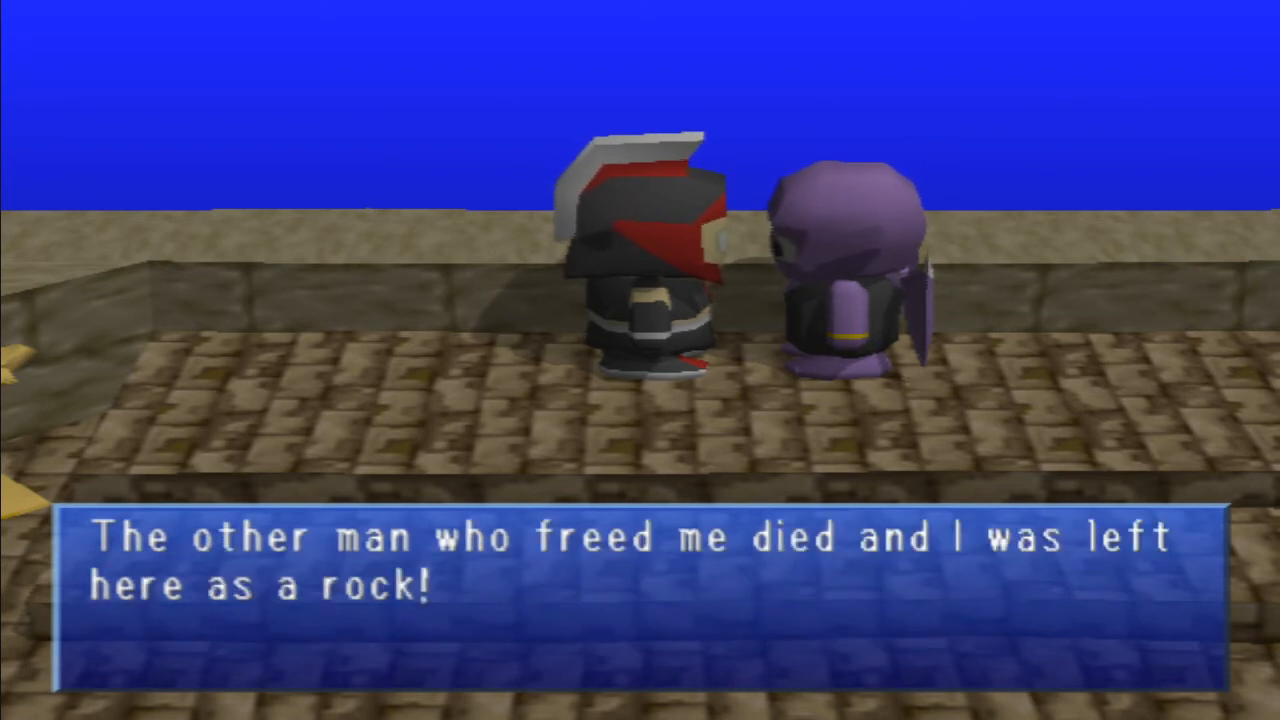
key("Return")
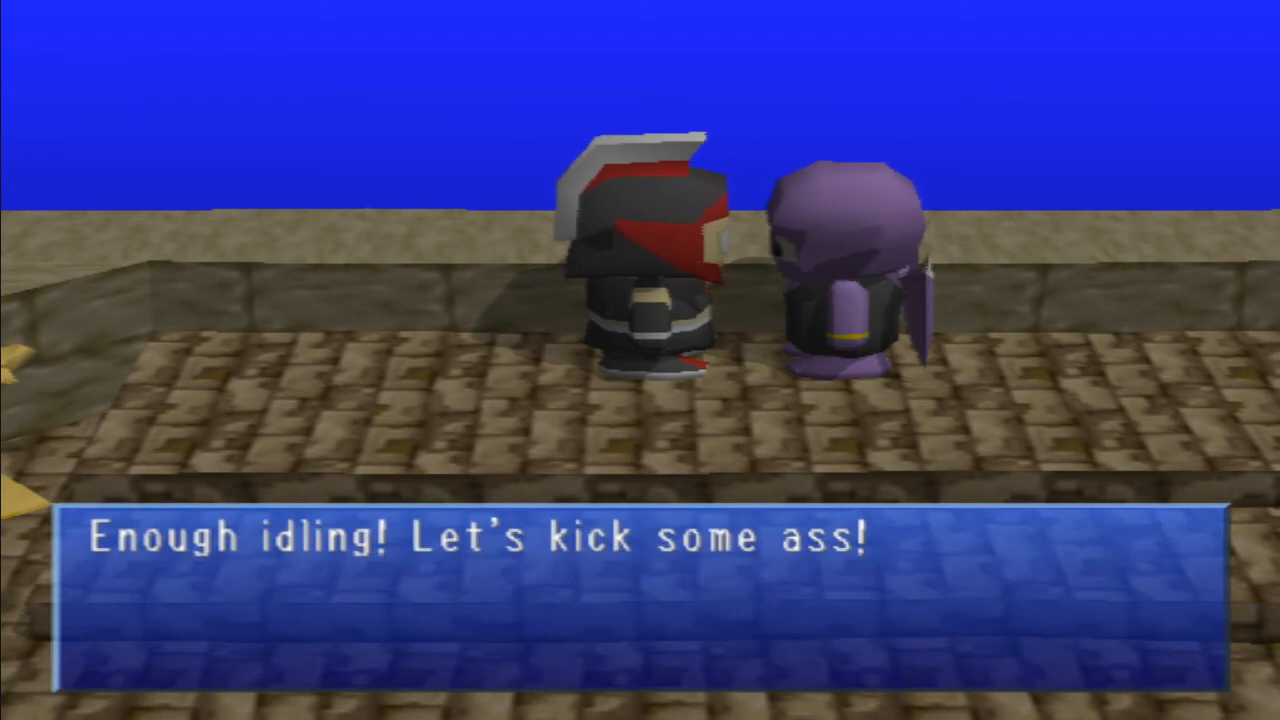
key("Return")
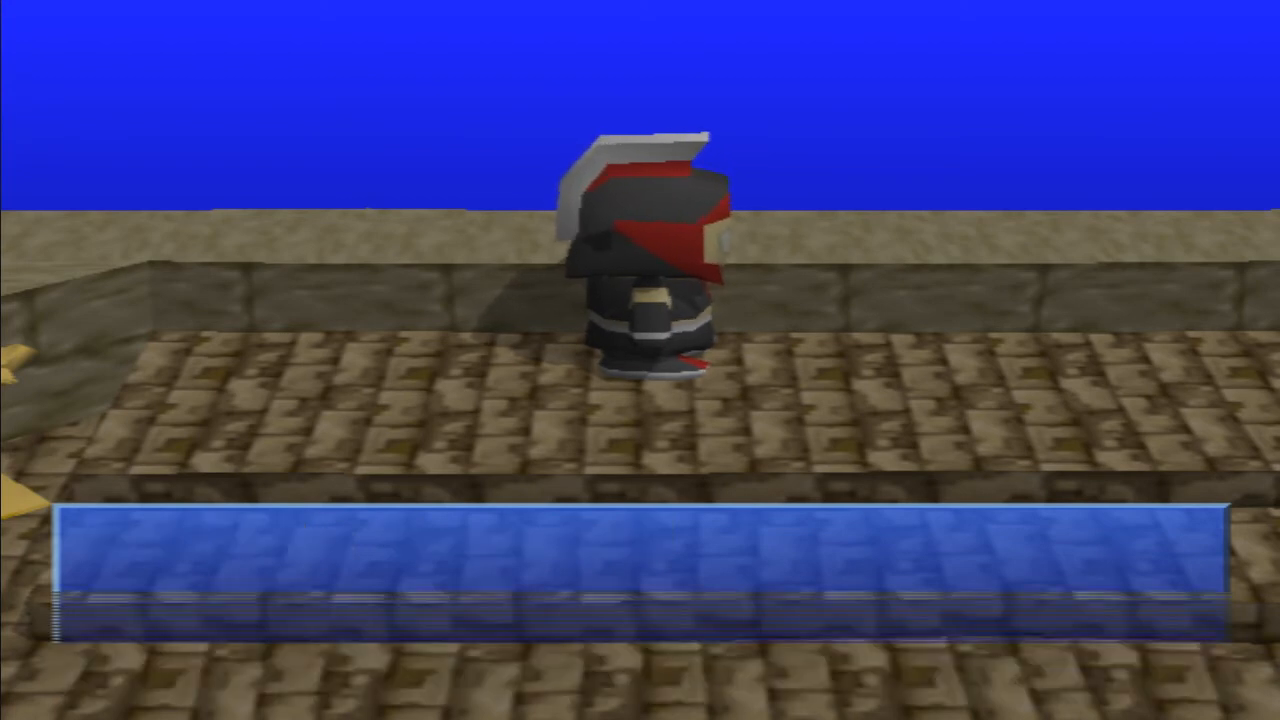
key("Return")
key("Down")
key("Return")
key("Escape")
key("Right")
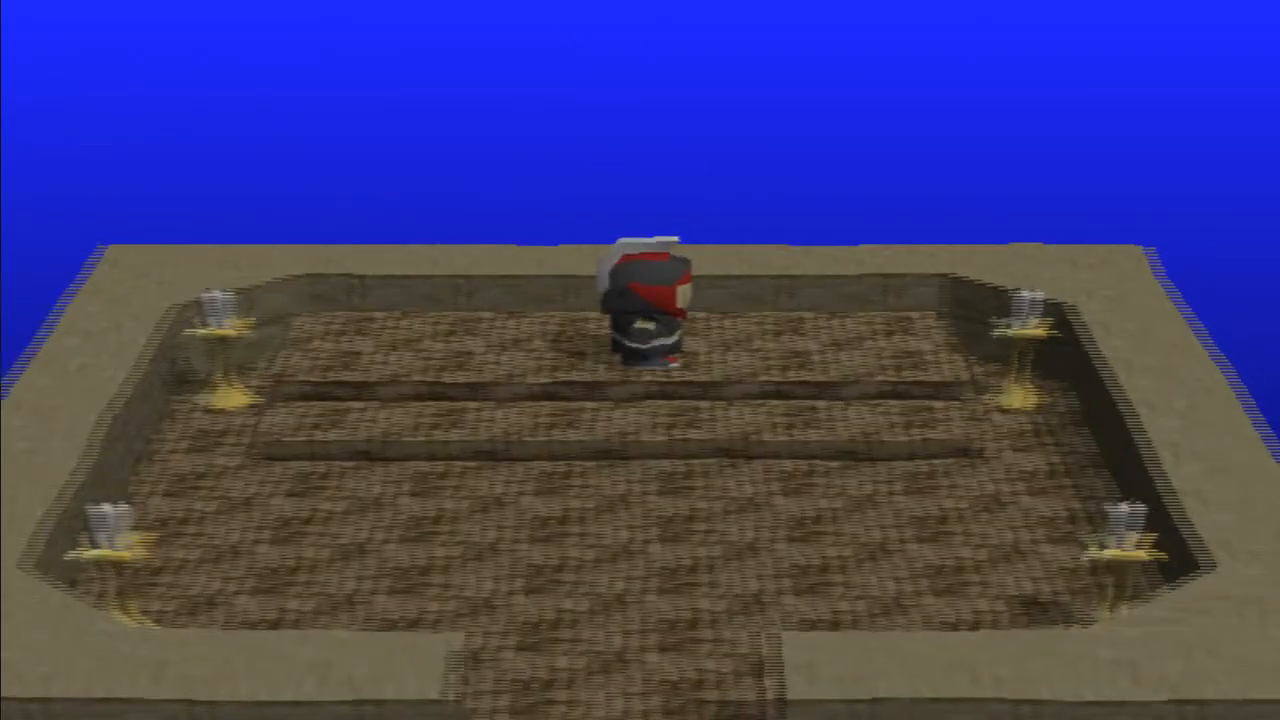
key("Left")
key("Right")
key("Up")
key("Down")
key("Left")
key("Down")
key("Right")
Step: Have Virk cast the Summon Drek magic inside the temple
key("Return")
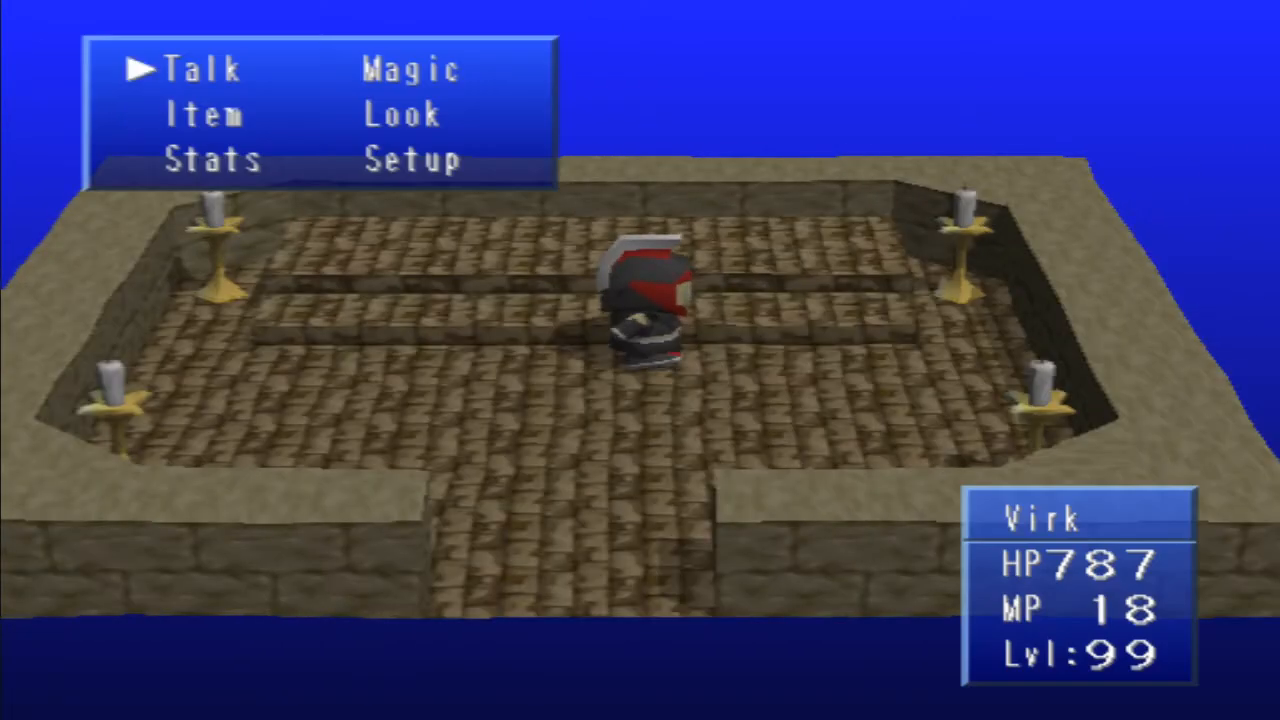
key("Down")
key("Return")
key("Up")
key("Escape")
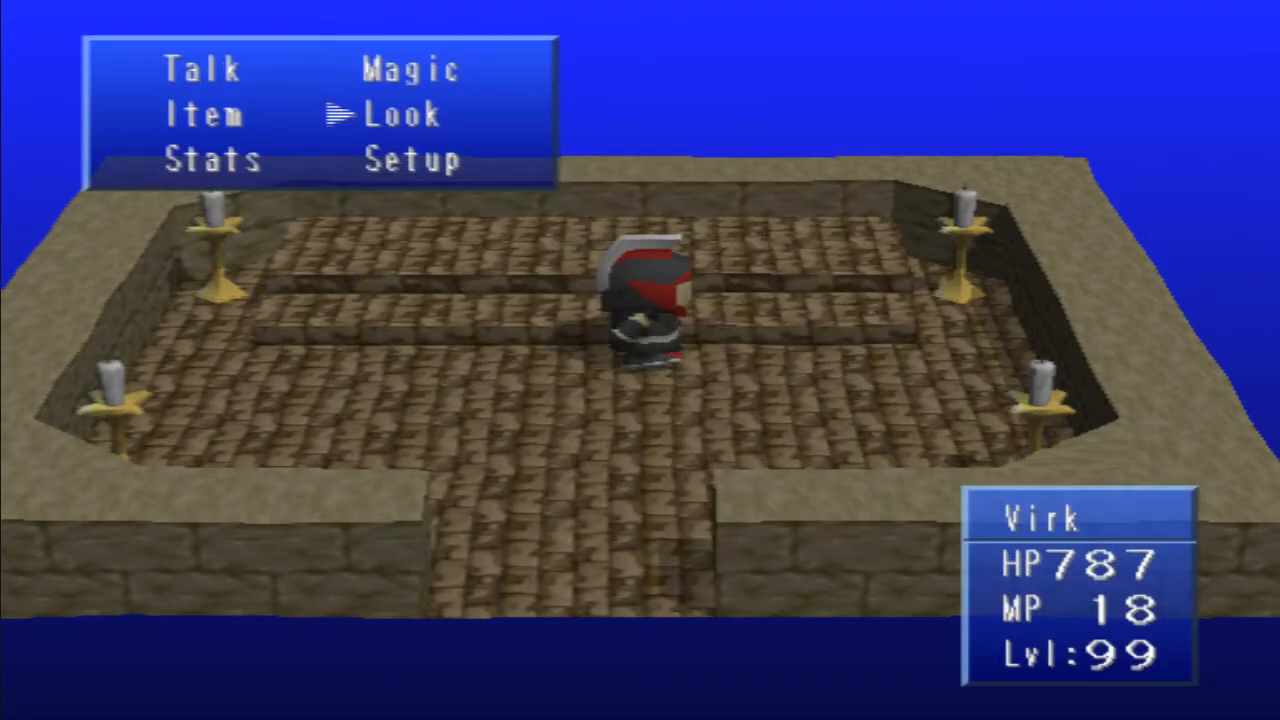
key("Up")
key("Return")
key("Return")
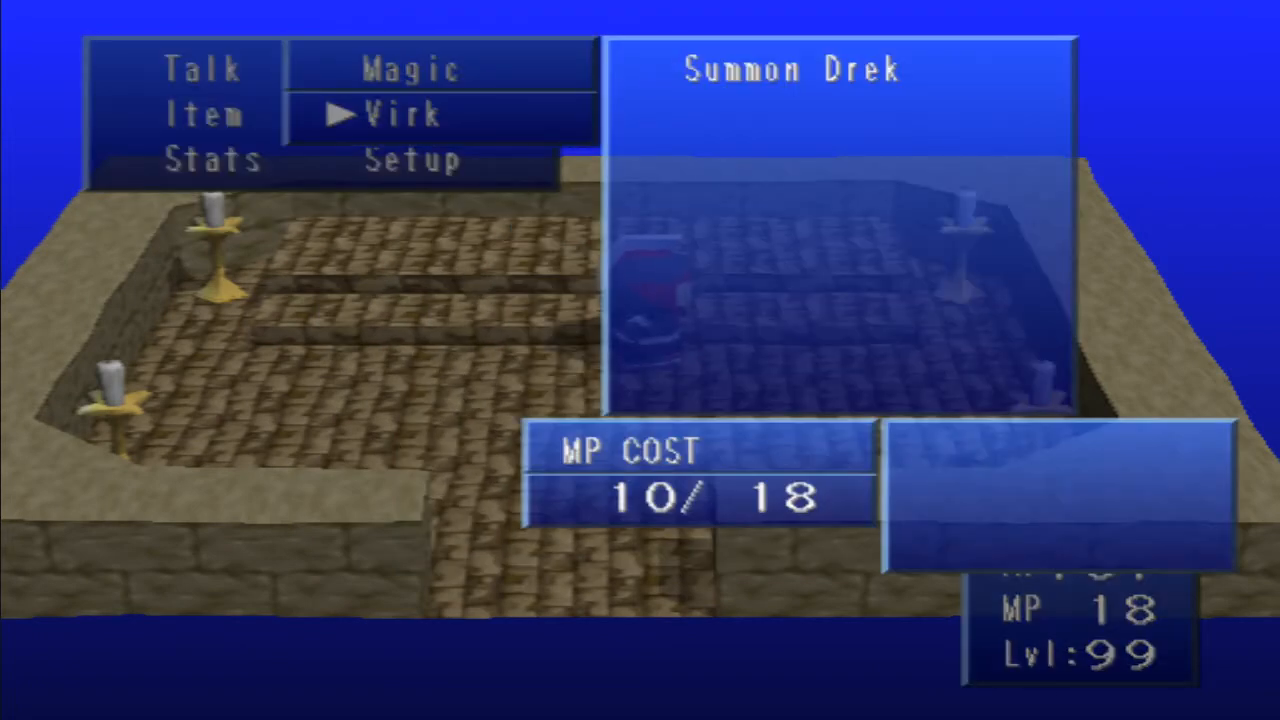
key("Return")
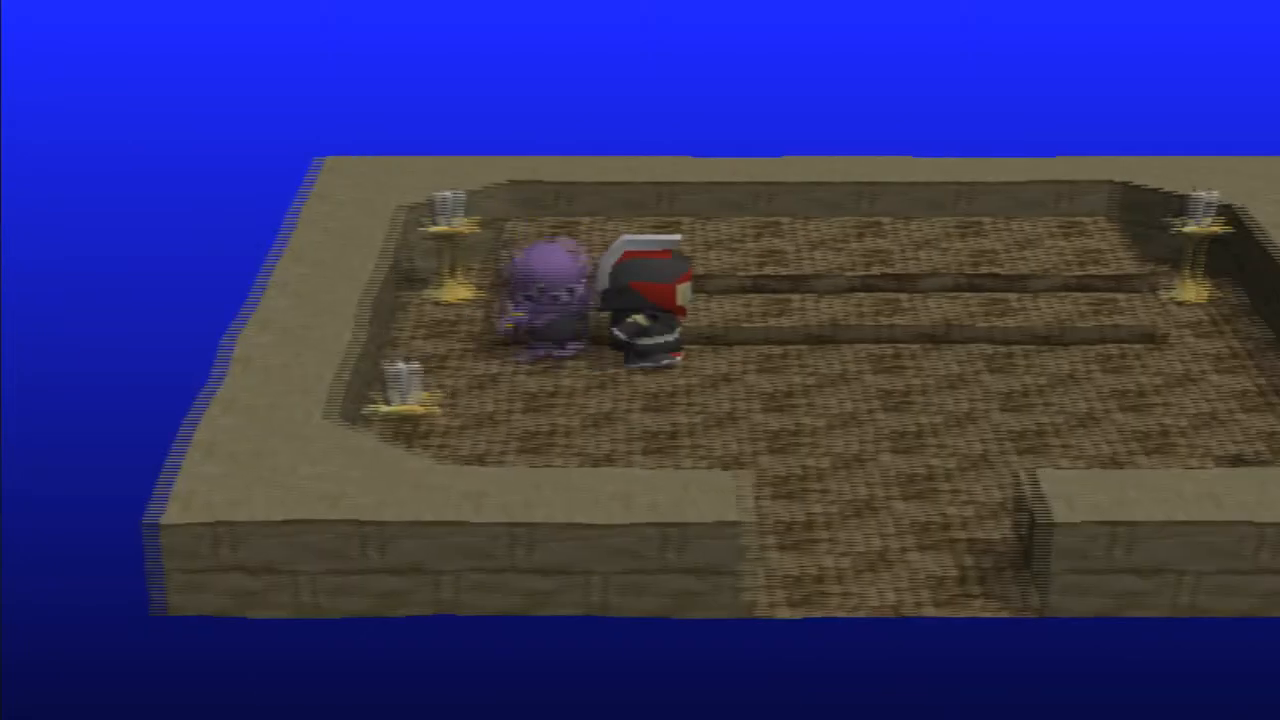
Step: Examine Drek's character stats and return to the temple room
key("Down")
key("Return")
key("Down")
key("Down")
key("Escape")
key("Down")
key("Return")
key("Down")
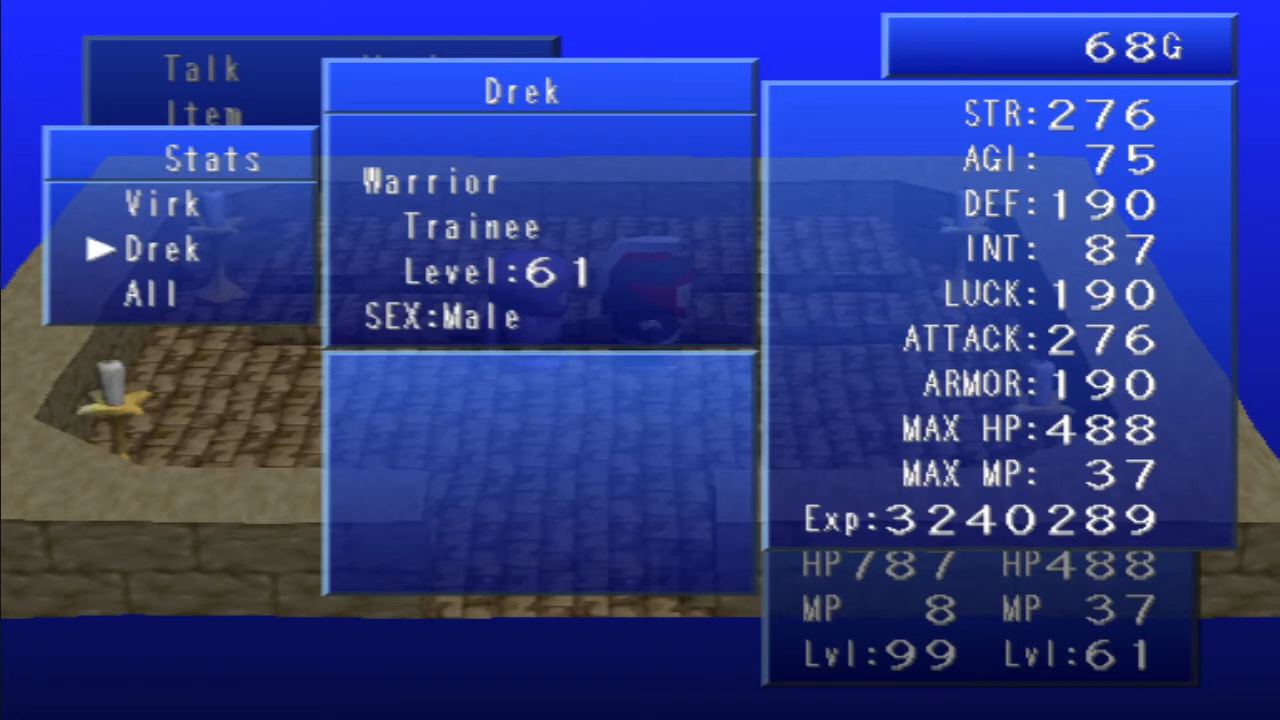
key("Escape")
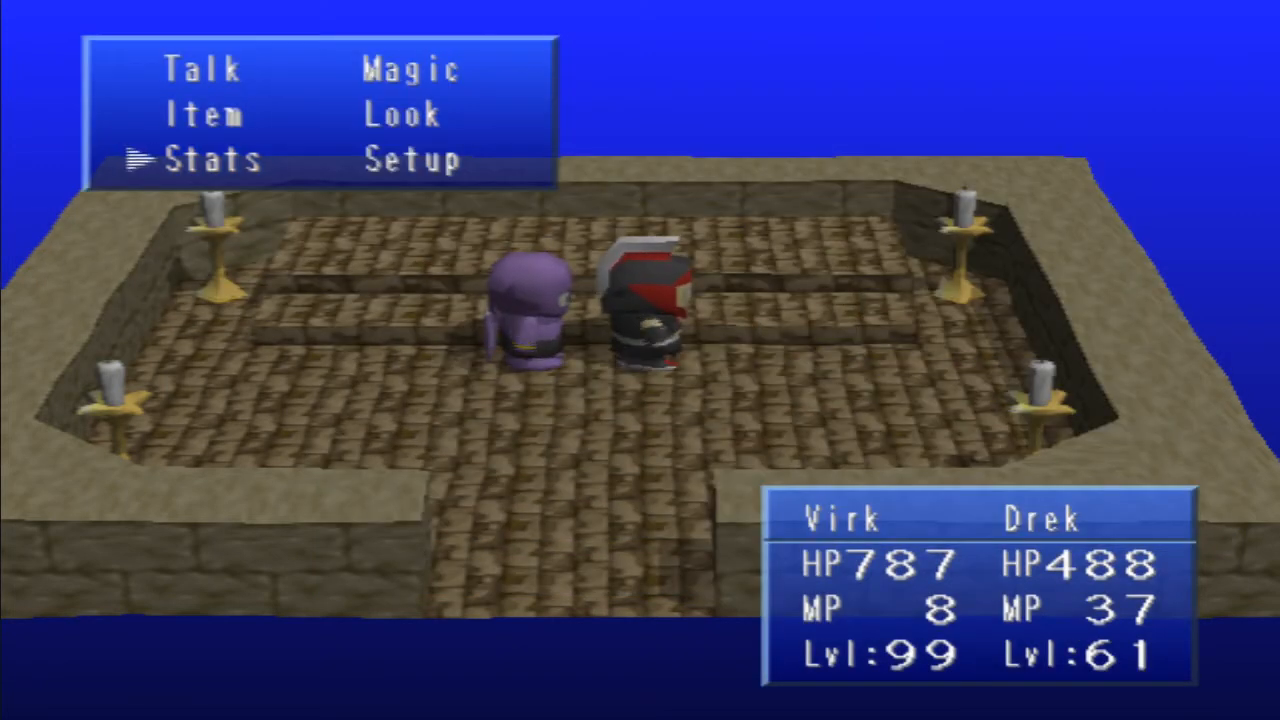
key("Escape")
Step: Restore Virk's MP to 58 through the test play's member info settings
key("Tab")
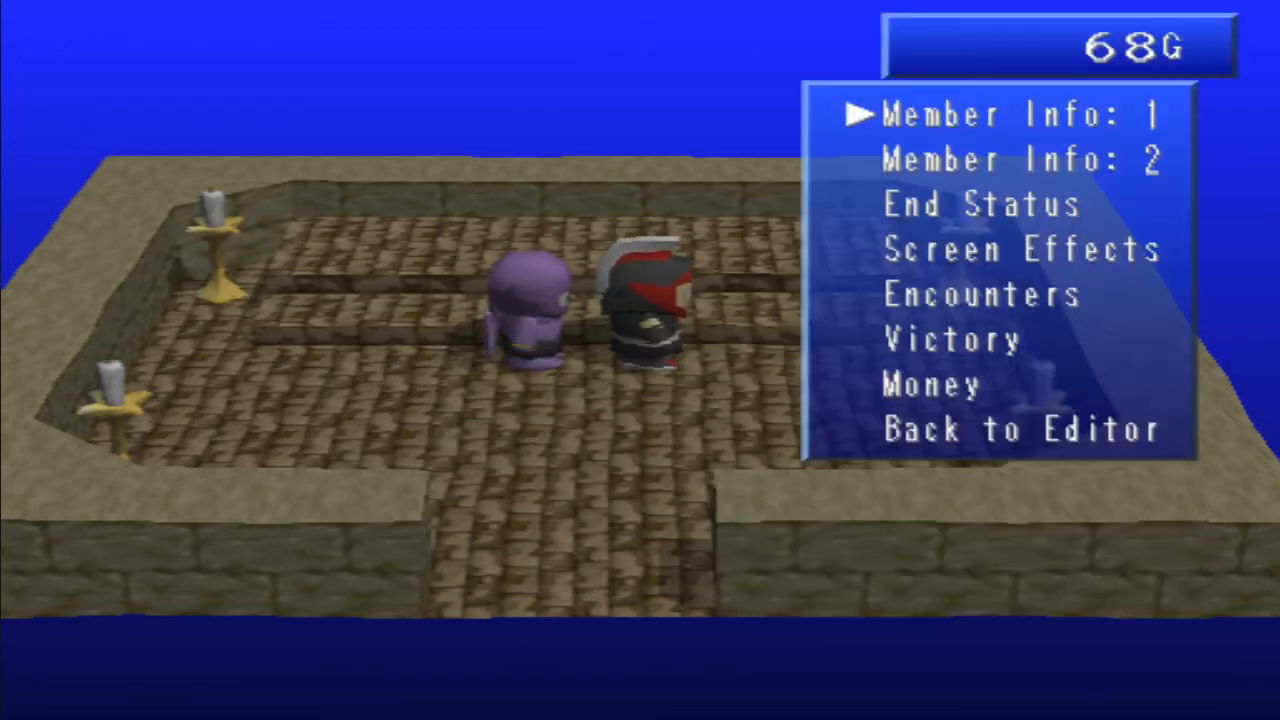
key("Return")
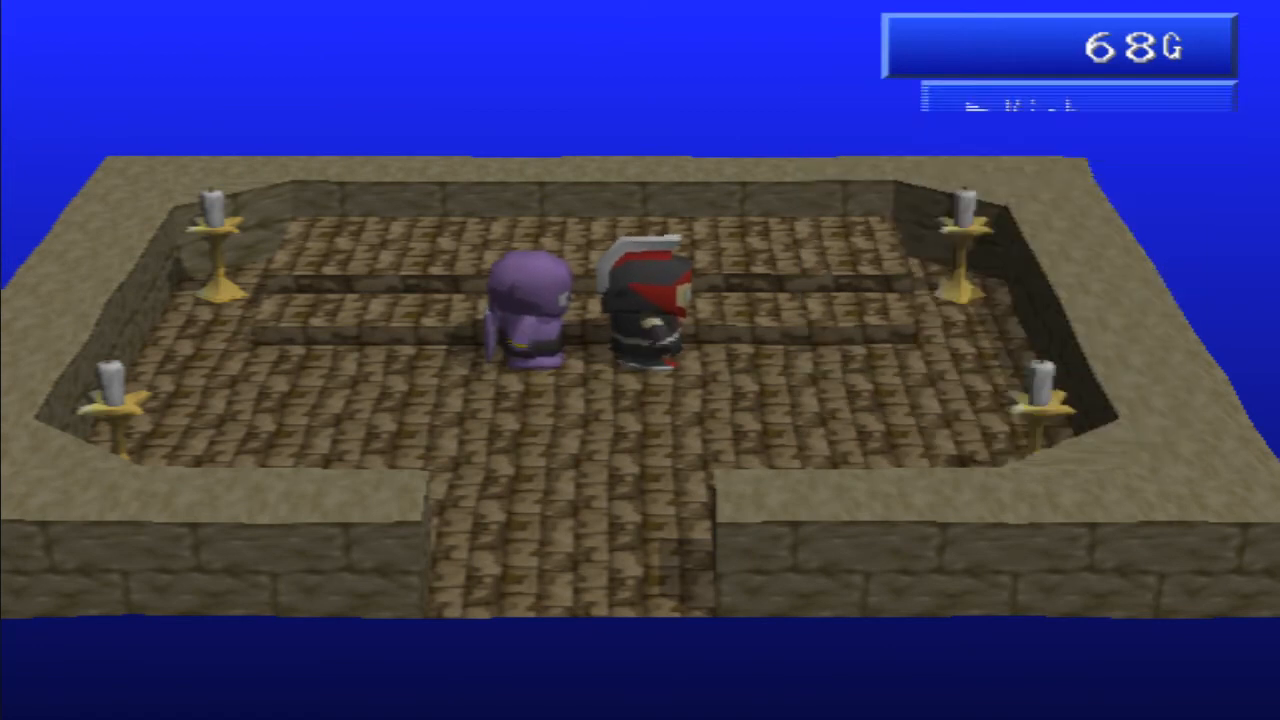
key("Return")
key("Return")
key("Up")
key("Return")
key("Right")
key("Return")
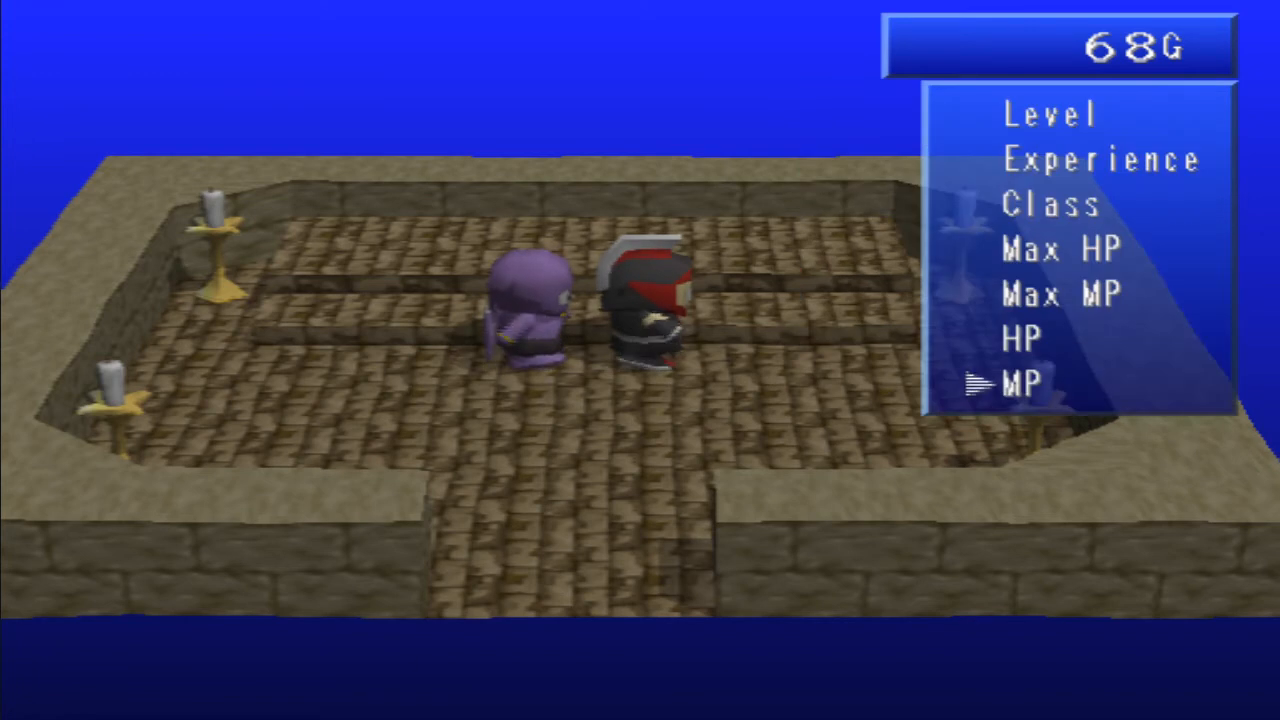
key("Escape")
key("Escape")
key("Escape")
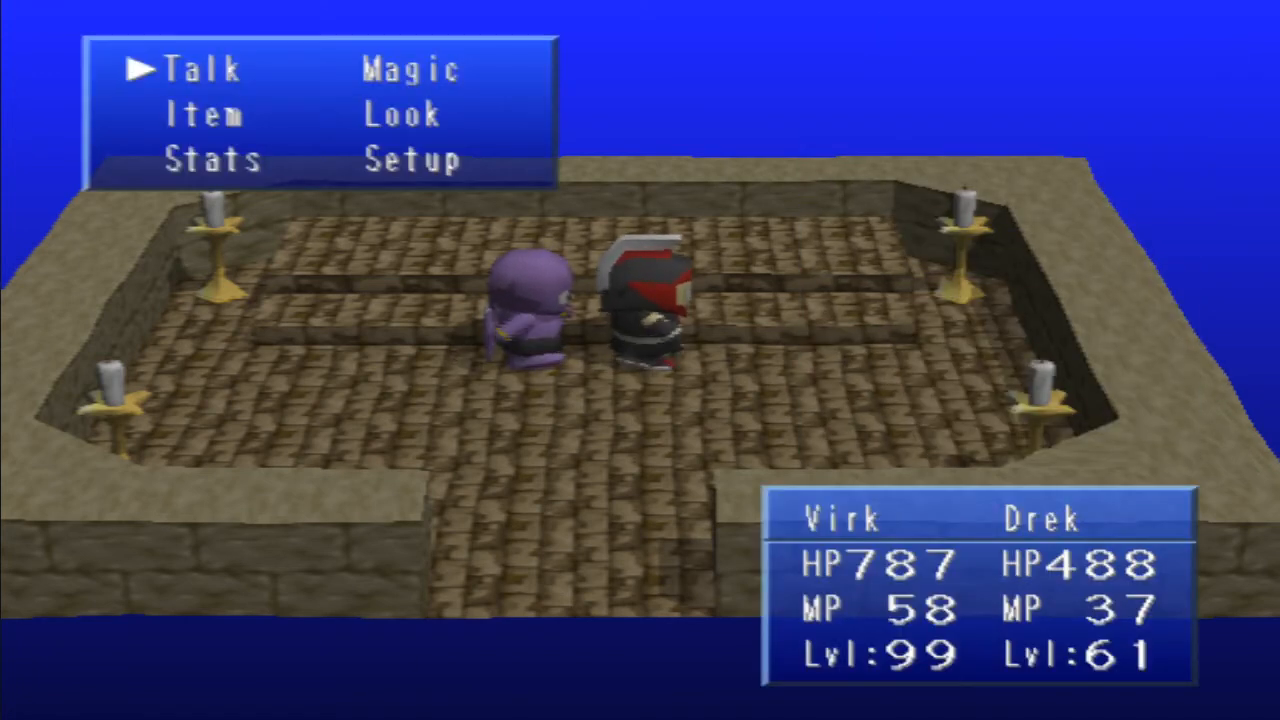
Step: Try to cast Summon Drek again with Virk while Drek is already in the party
key("Return")
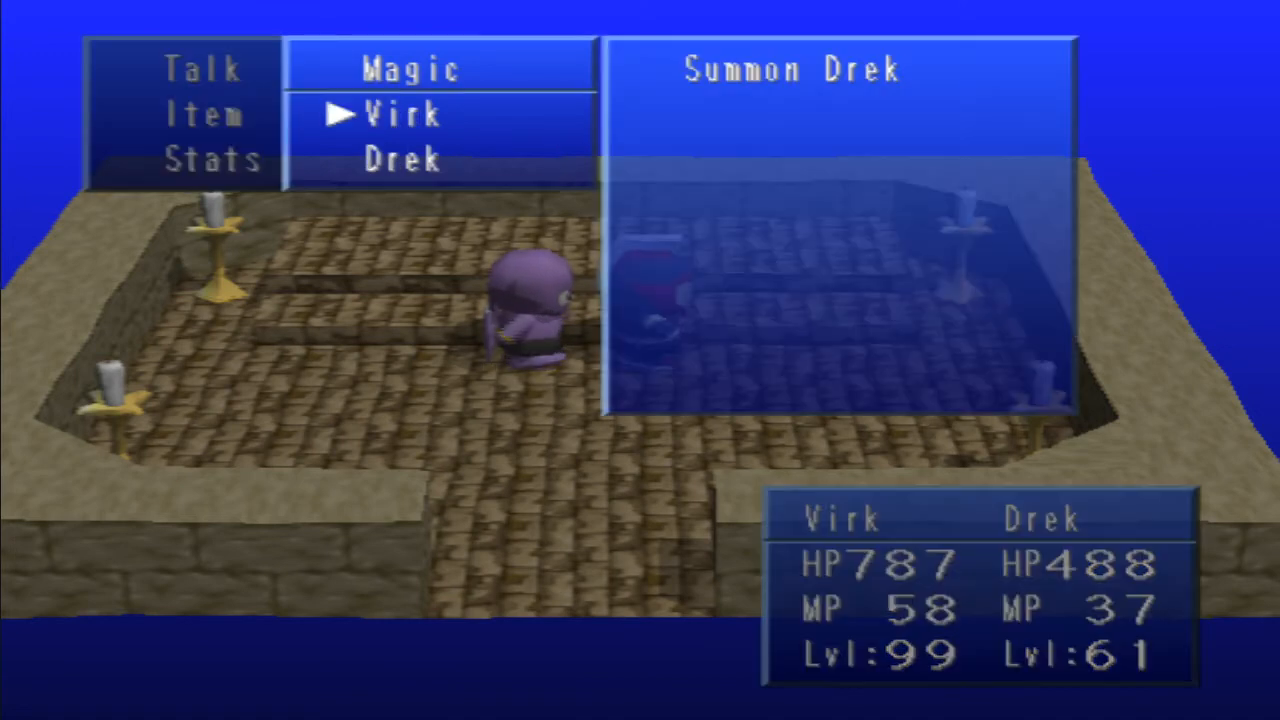
key("Return")
key("Return")
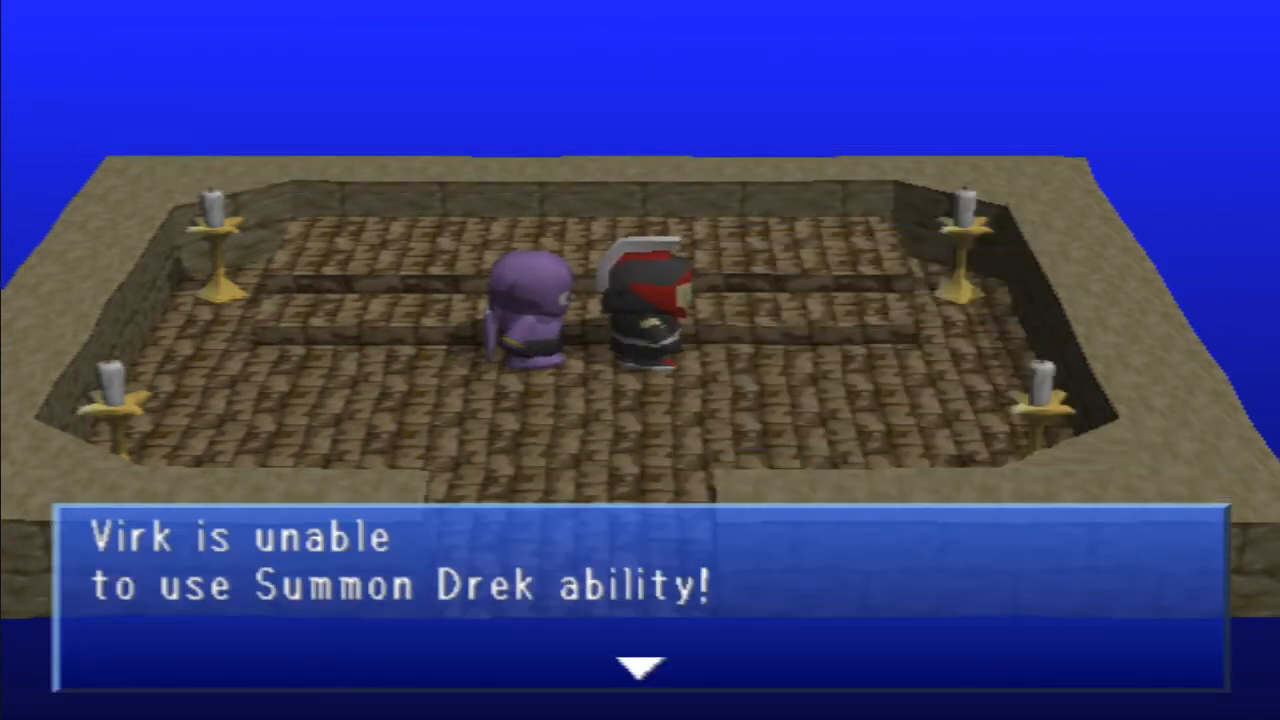
key("Return")
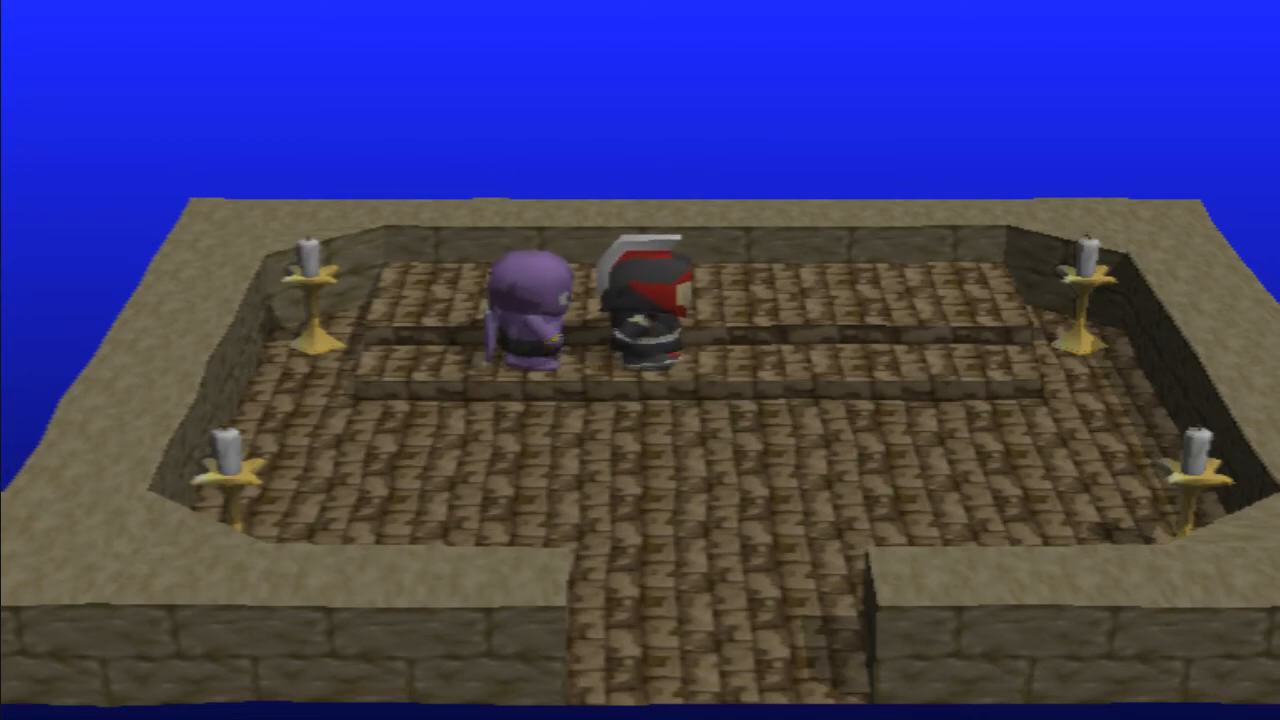
Step: End the test play and return to the editor's main menu
key("Up")
key("Up")
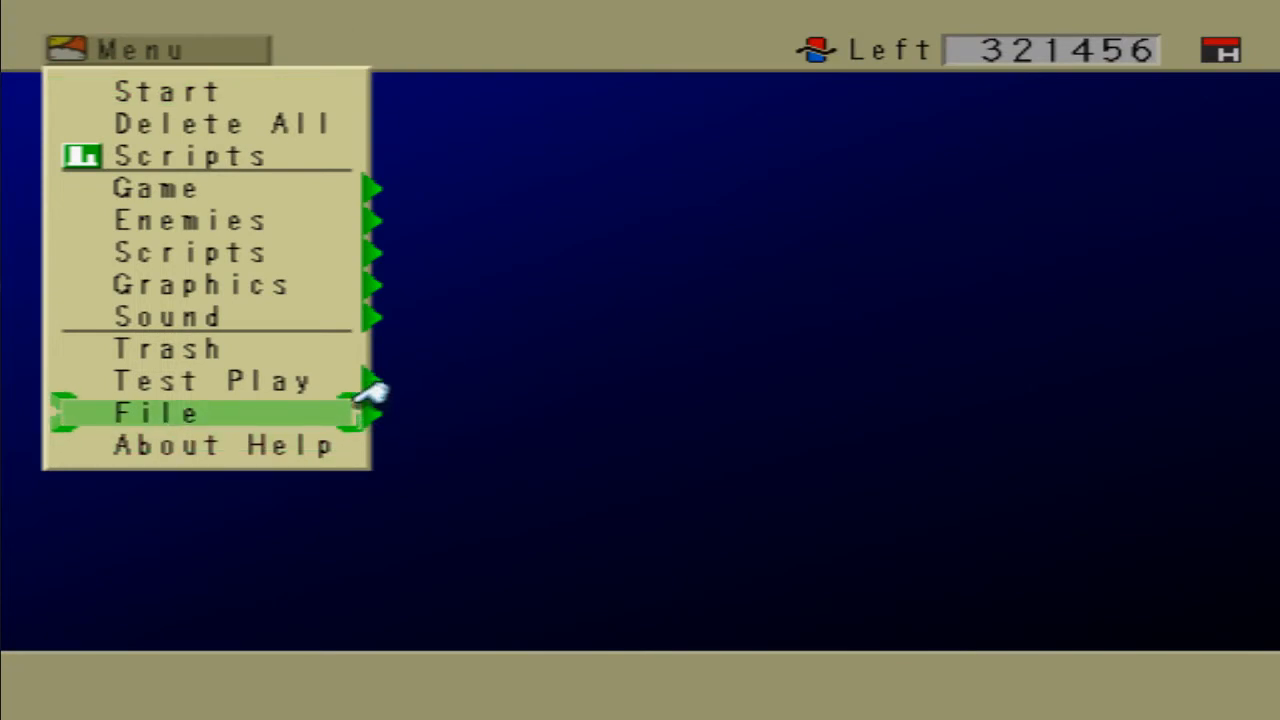
Step: Delete all currently loaded game data and confirm the deletion
key("Return")
key("Down")
key("Down")
key("Return")
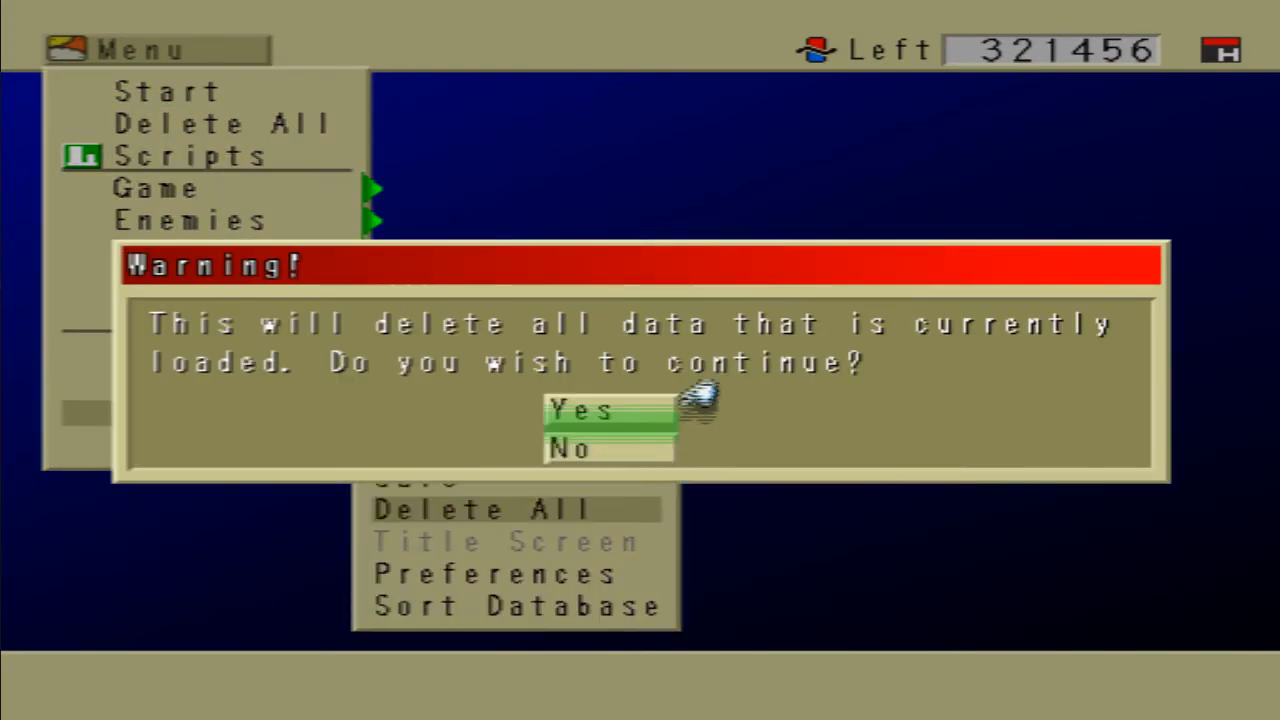
key("Up")
key("Return")
key("Escape")
Step: Create a new game file at the Beg level
key("Up")
key("Up")
key("Return")
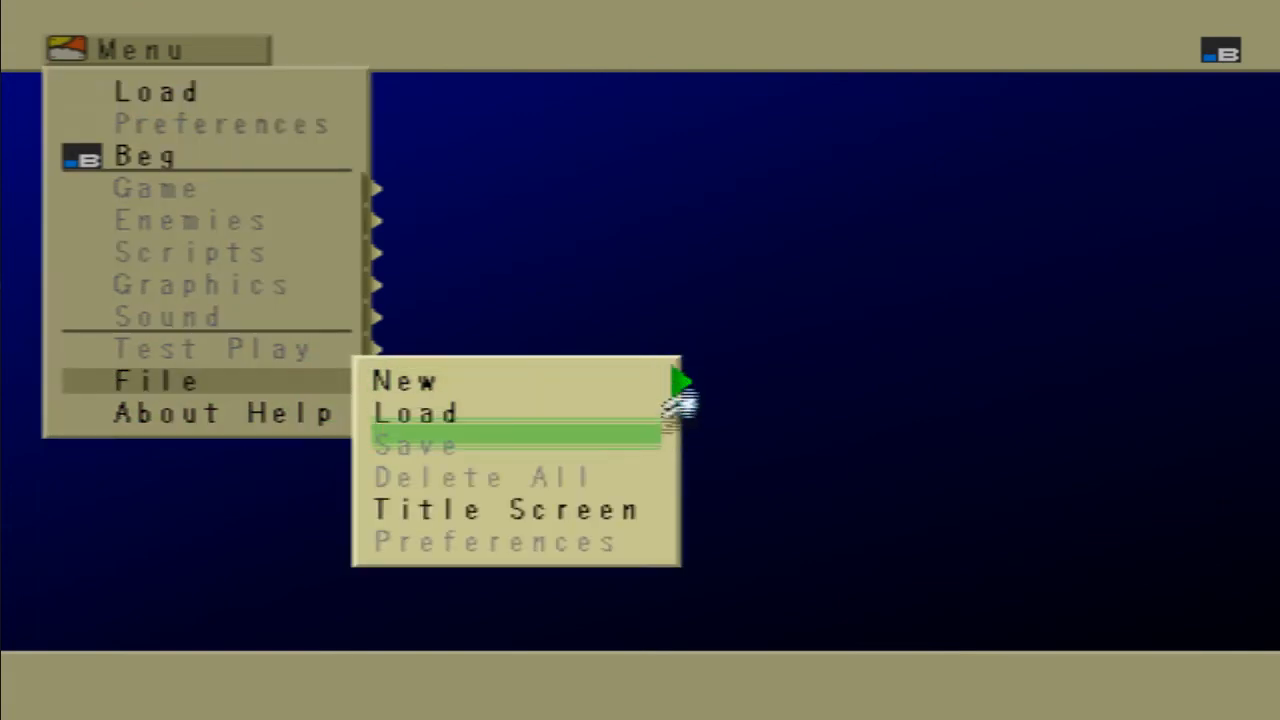
key("Up")
key("Return")
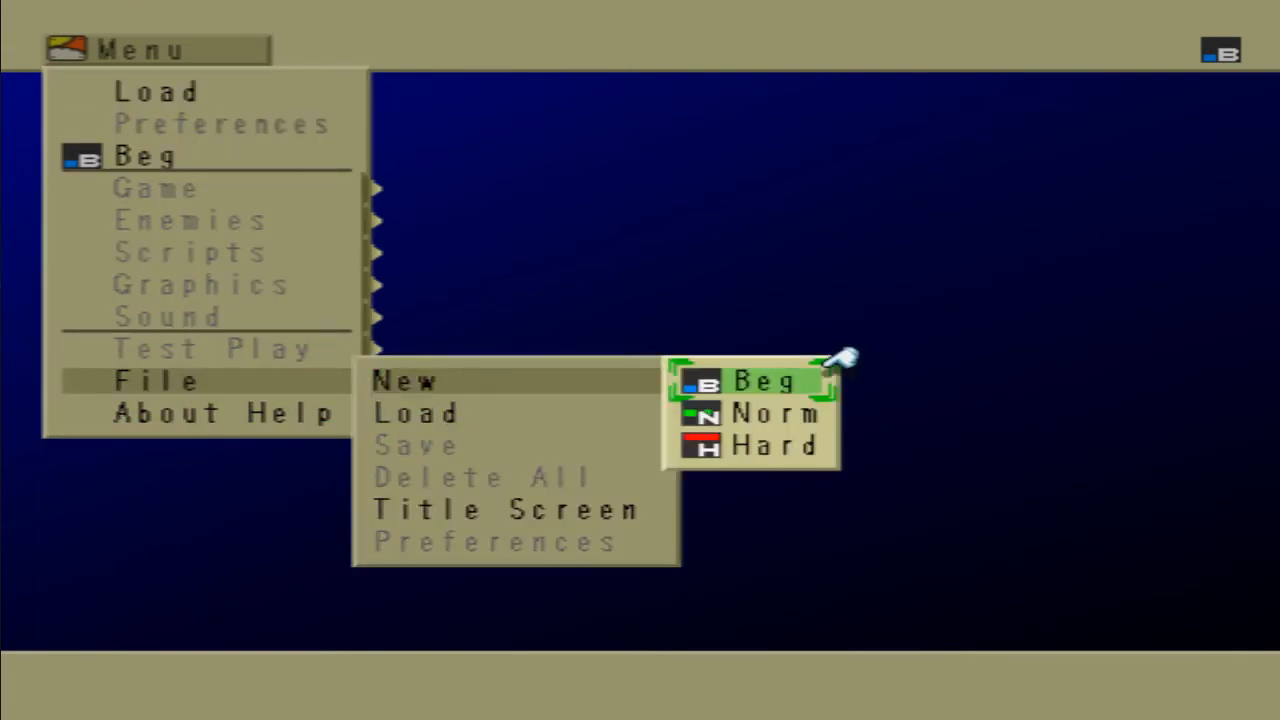
key("Return")
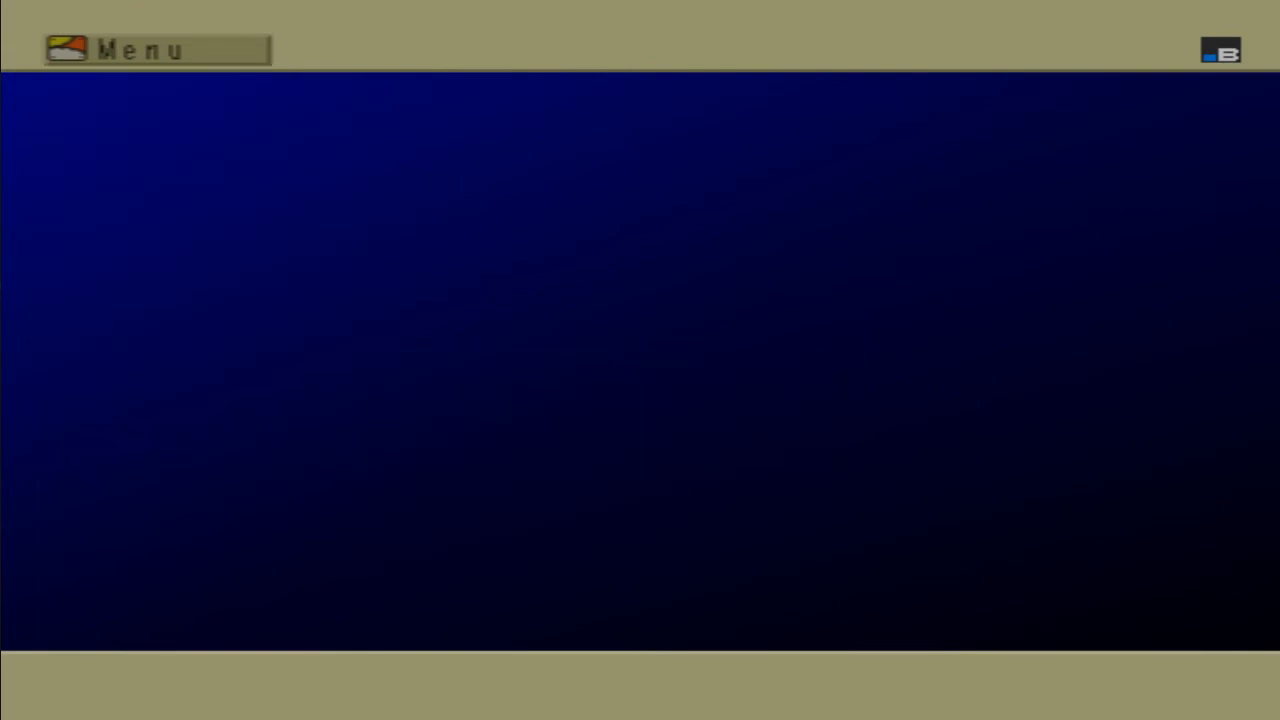
key("Return")
Step: Set the user level to Hard in the preferences and save the updated data
key("Escape")
key("Down")
key("Down")
key("Down")
key("Down")
key("Up")
key("Up")
key("Up")
key("Return")
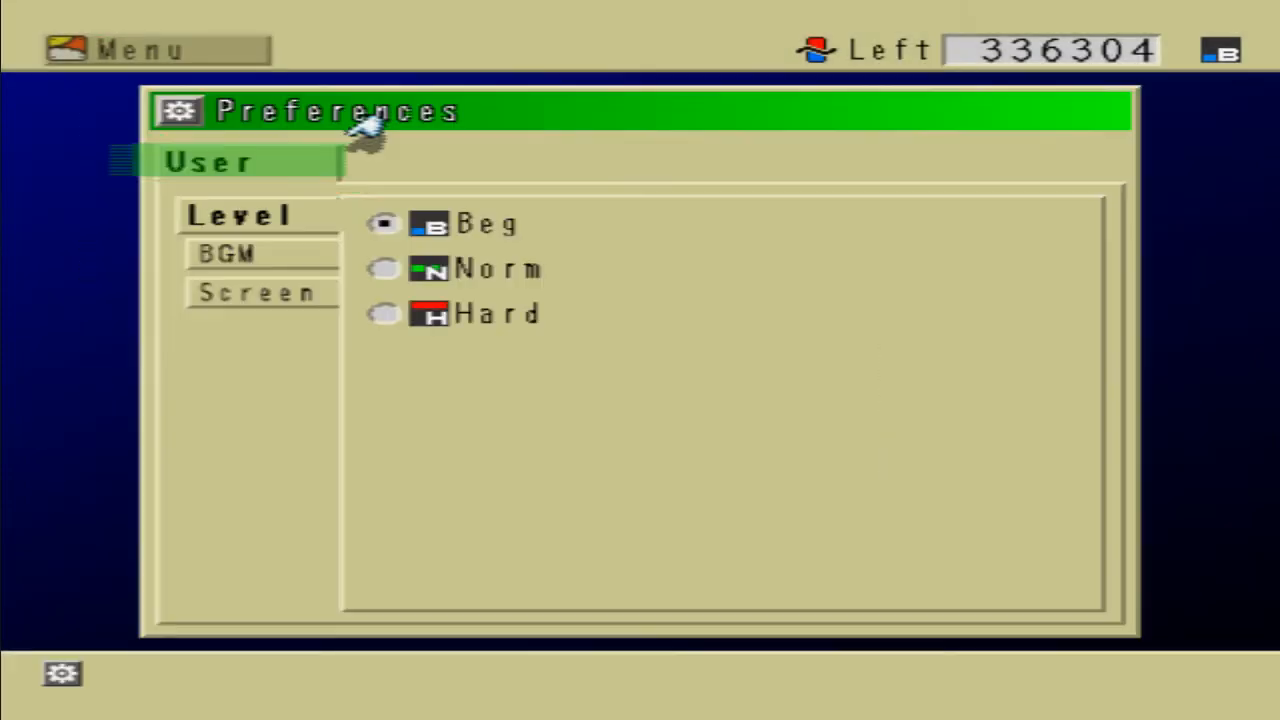
key("Down")
key("Right")
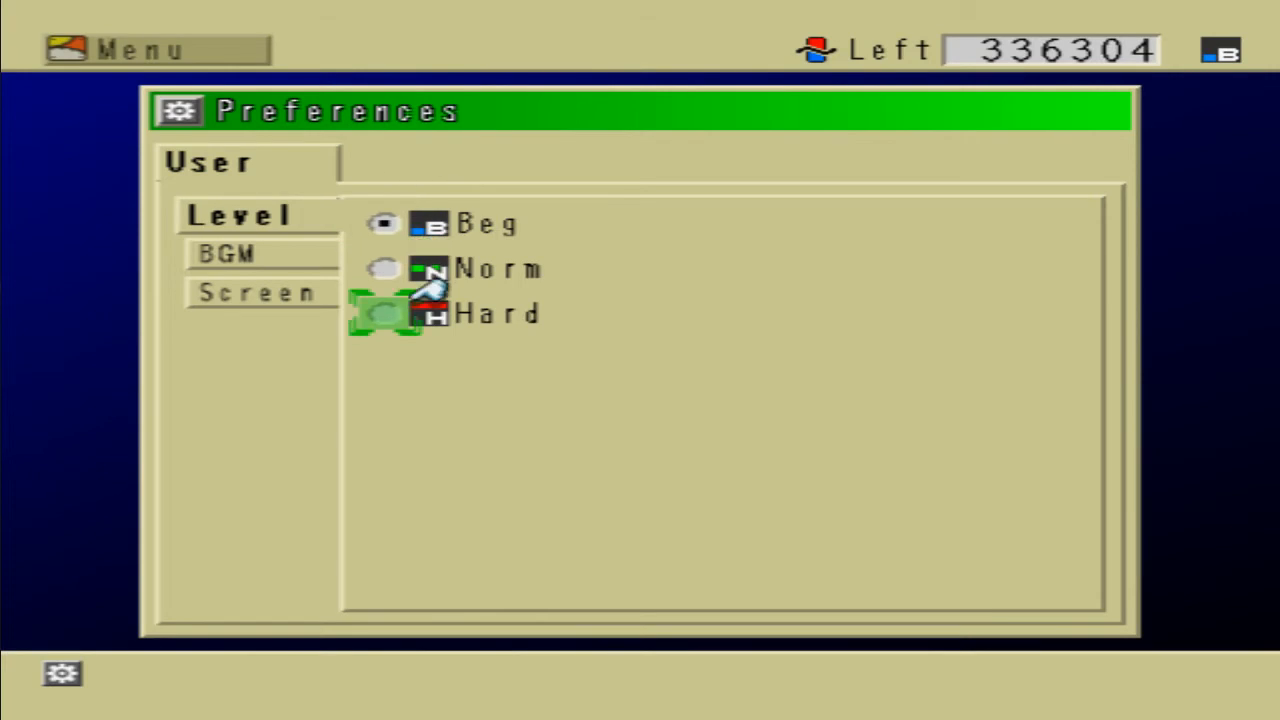
key("Escape")
key("Escape")
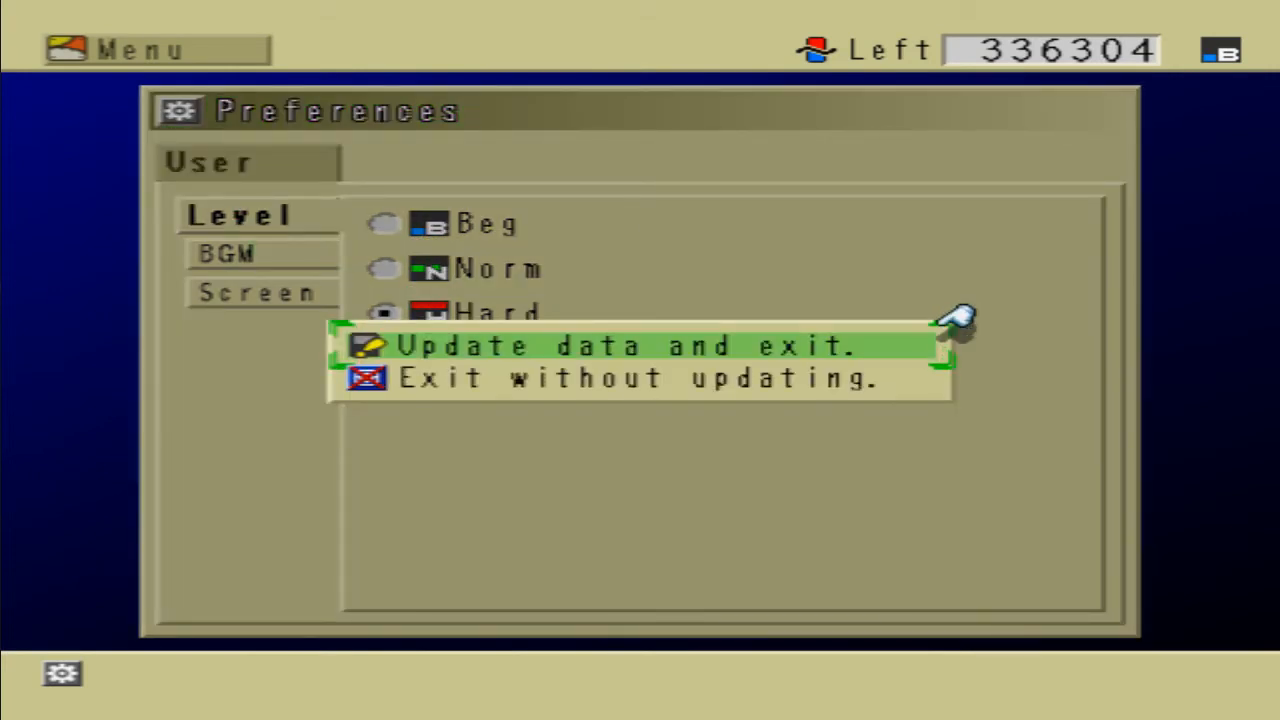
key("Return")
Step: Open the custom variable name list in the Game Settings
key("Down")
key("Down")
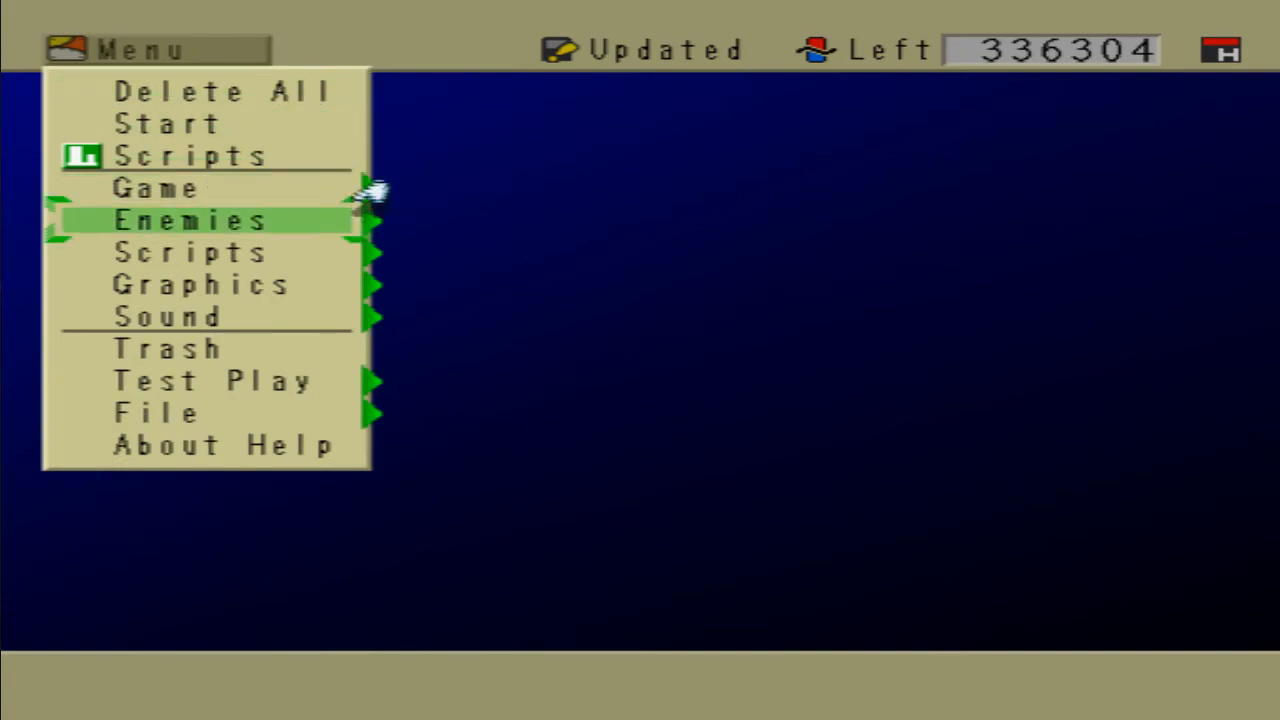
key("Up")
key("Return")
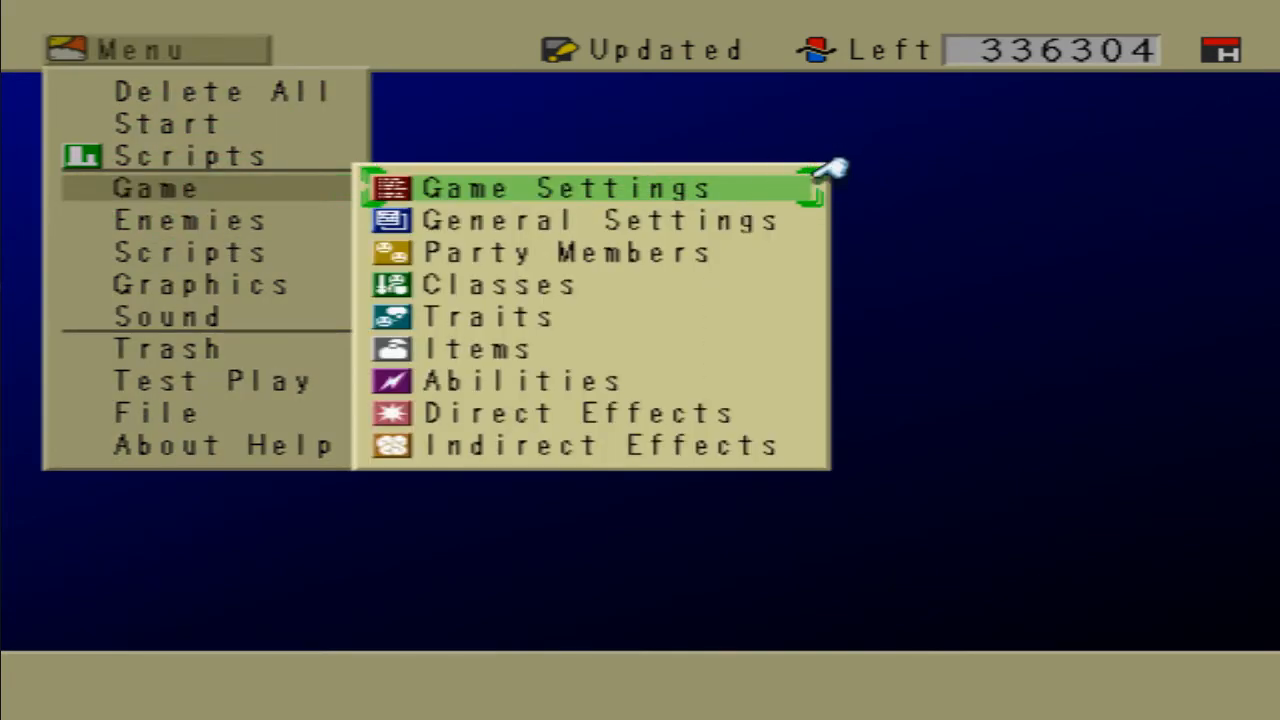
key("Return")
key("Right")
key("Down")
key("Down")
key("Down")
key("Down")
key("Down")
key("Down")
key("Down")
key("Down")
key("Down")
key("Down")
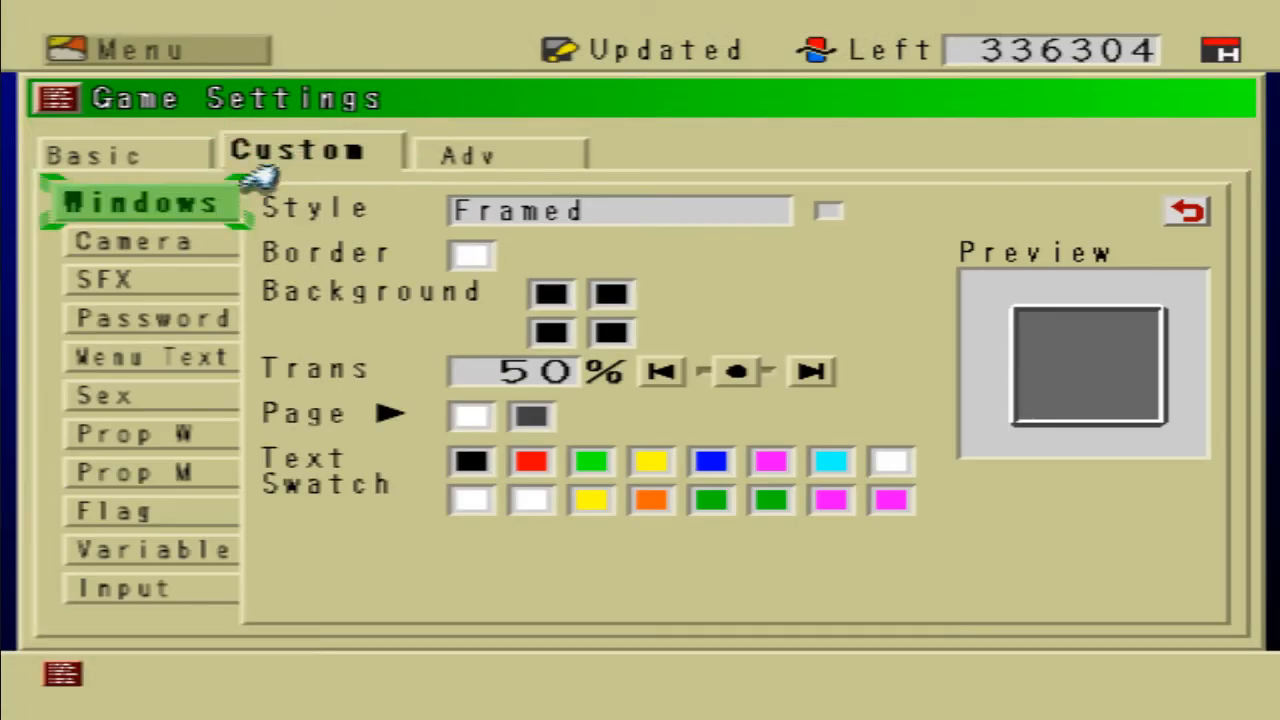
key("Return")
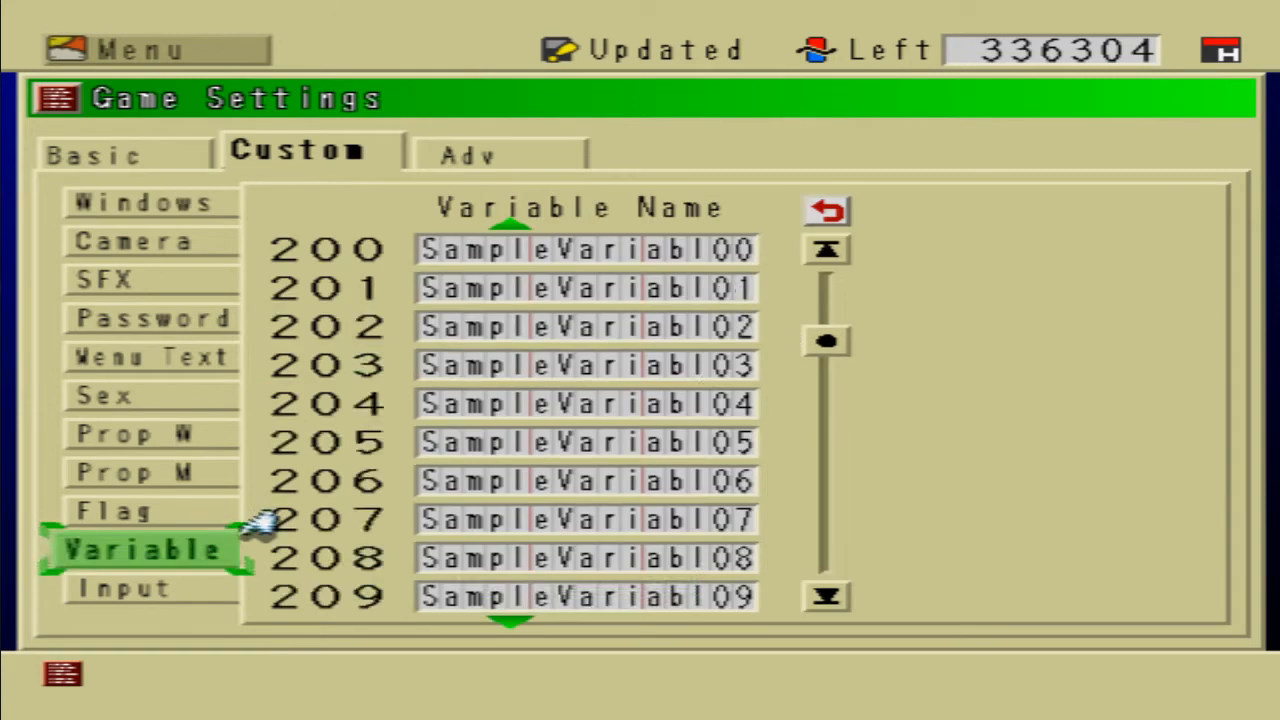
Step: Open the name of variable 251 for editing and clear its default text
key("Down")
key("Down")
key("Down")
key("Down")
key("Down")
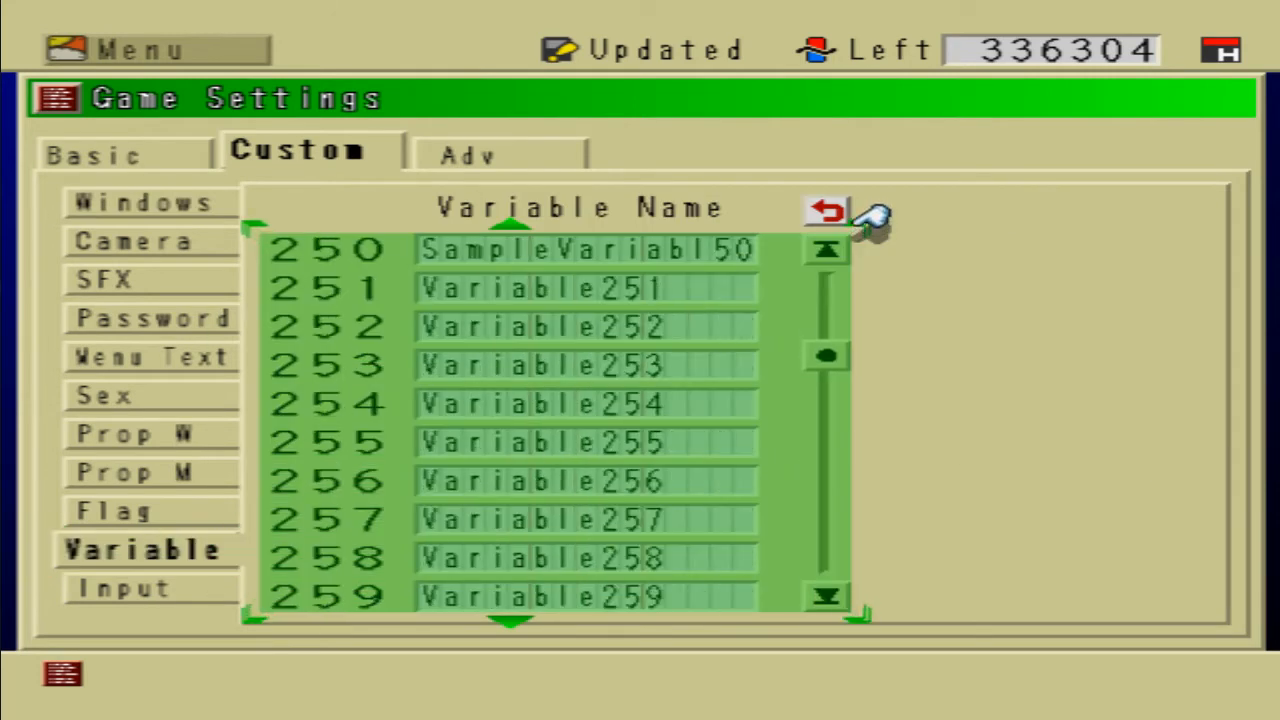
key("Return")
key("Down")
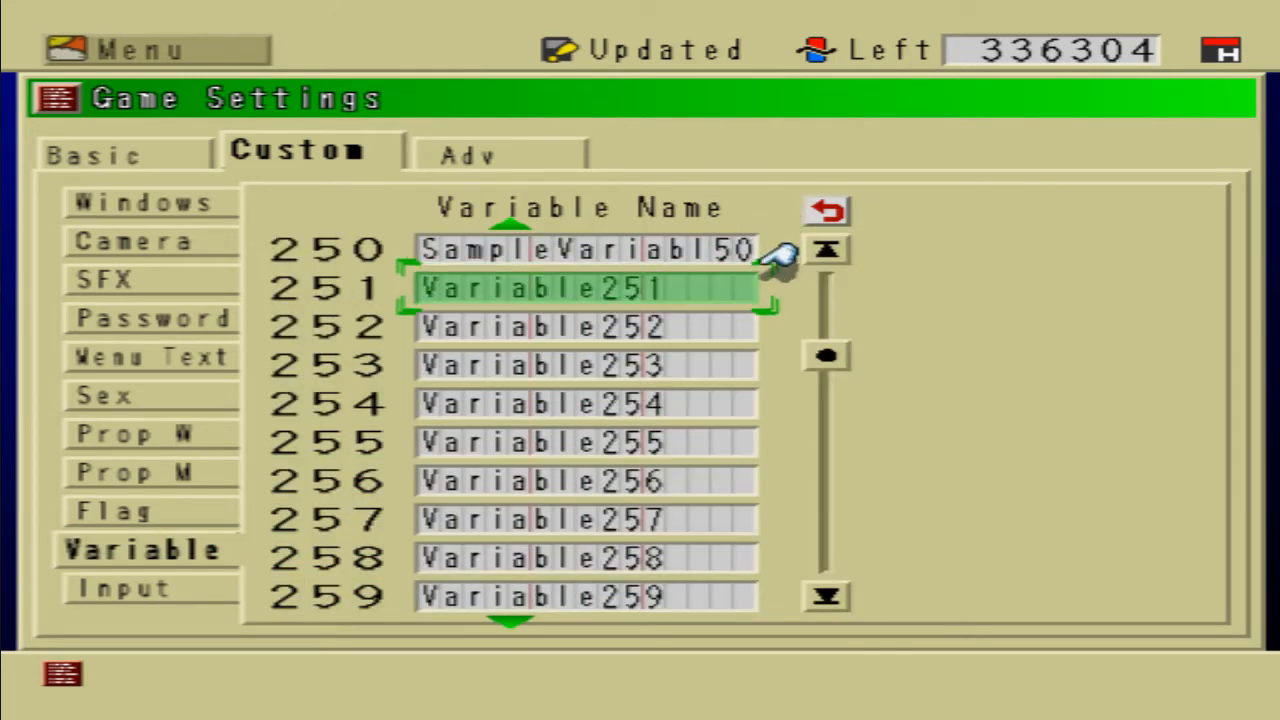
key("Return")
key("Delete")
key("Delete")
key("Delete")
key("Delete")
key("Delete")
key("Delete")
key("Delete")
key("Delete")
key("Delete")
Step: Enter "Soul Gem Earned" as the name of variable 251 and confirm it
key("Down")
key("Down")
key("Down")
key("Down")
key("Down")
key("Right")
key("Right")
key("Down")
key("Right")
key("Right")
key("Return")
key("Right")
key("Right")
key("Right")
key("Return")
key("Right")
key("Right")
key("Right")
key("Right")
key("Right")
key("Right")
key("Return")
key("Up")
key("Left")
key("Left")
key("Return")
key("Down")
key("Down")
key("Down")
key("Right")
key("Right")
key("Right")
key("Right")
key("Right")
key("Right")
key("Right")
key("Right")
key("Return")
key("Up")
key("Right")
key("Right")
key("Right")
key("Right")
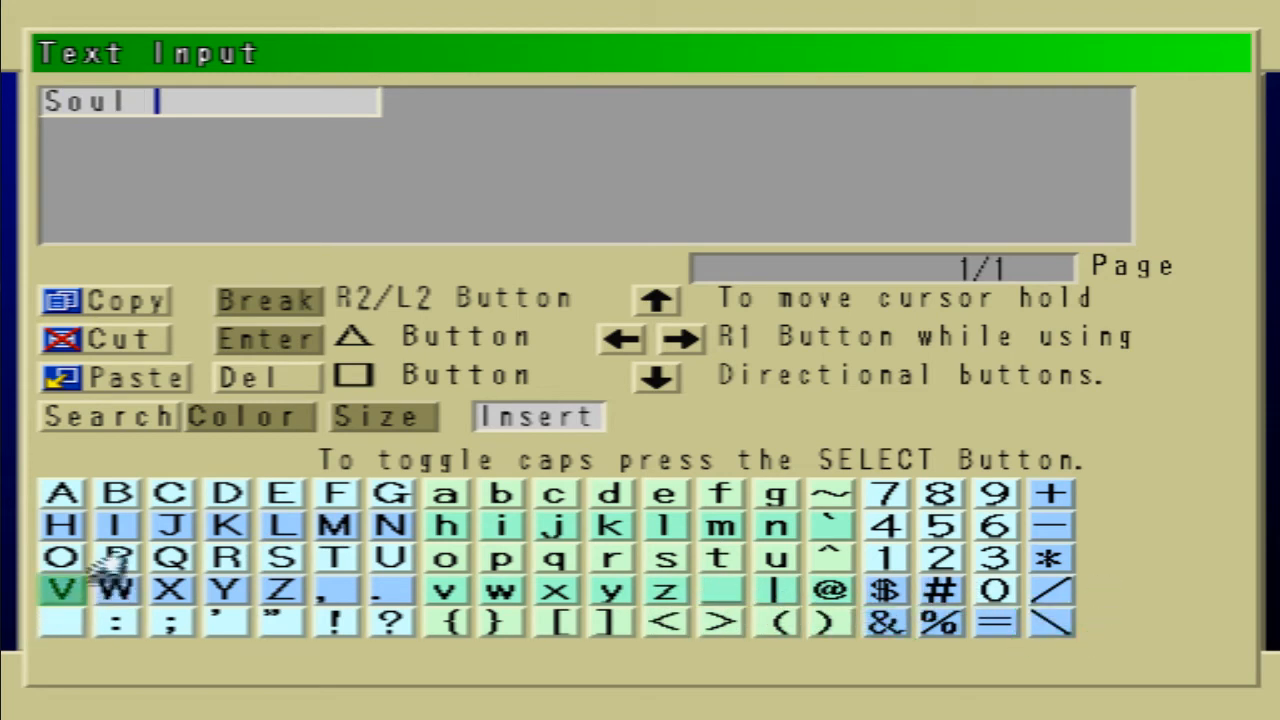
key("Up")
key("Up")
key("Up")
key("Right")
key("Right")
key("Return")
key("Down")
key("Right")
key("Right")
key("Right")
key("Right")
key("Up")
key("Right")
key("Return")
key("Down")
key("Right")
key("Return")
key("Down")
key("Down")
key("Down")
key("Right")
key("Right")
key("Right")
key("Right")
key("Right")
key("Right")
key("Right")
key("Return")
key("Up")
key("Up")
key("Right")
key("Right")
key("Right")
key("Up")
key("Up")
key("Right")
key("Return")
key("Right")
key("Right")
key("Right")
key("Return")
key("Down")
key("Down")
key("Right")
key("Right")
key("Right")
key("Return")
key("Up")
key("Right")
key("Right")
key("Right")
key("Return")
key("Left")
key("Left")
key("Up")
key("Return")
key("Left")
key("Return")
key("Escape")
key("Return")
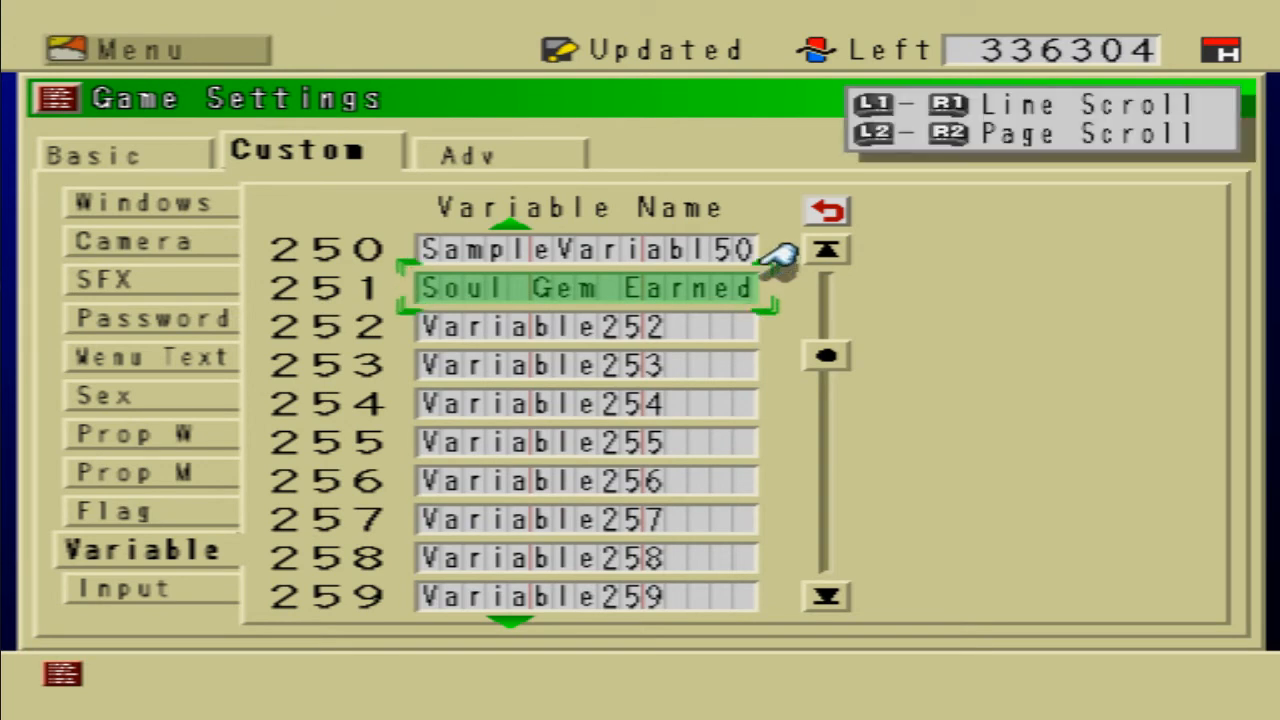
Step: Open the name of variable 252 for editing and clear its default text
key("Down")
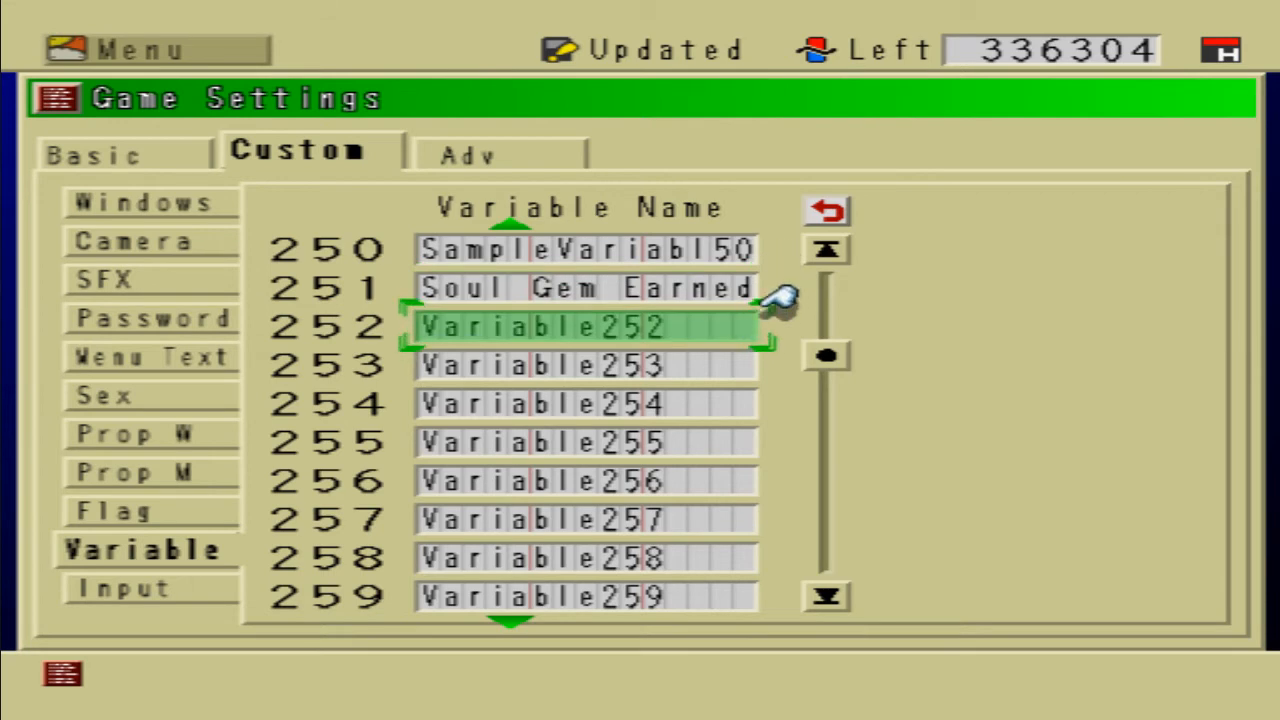
key("Return")
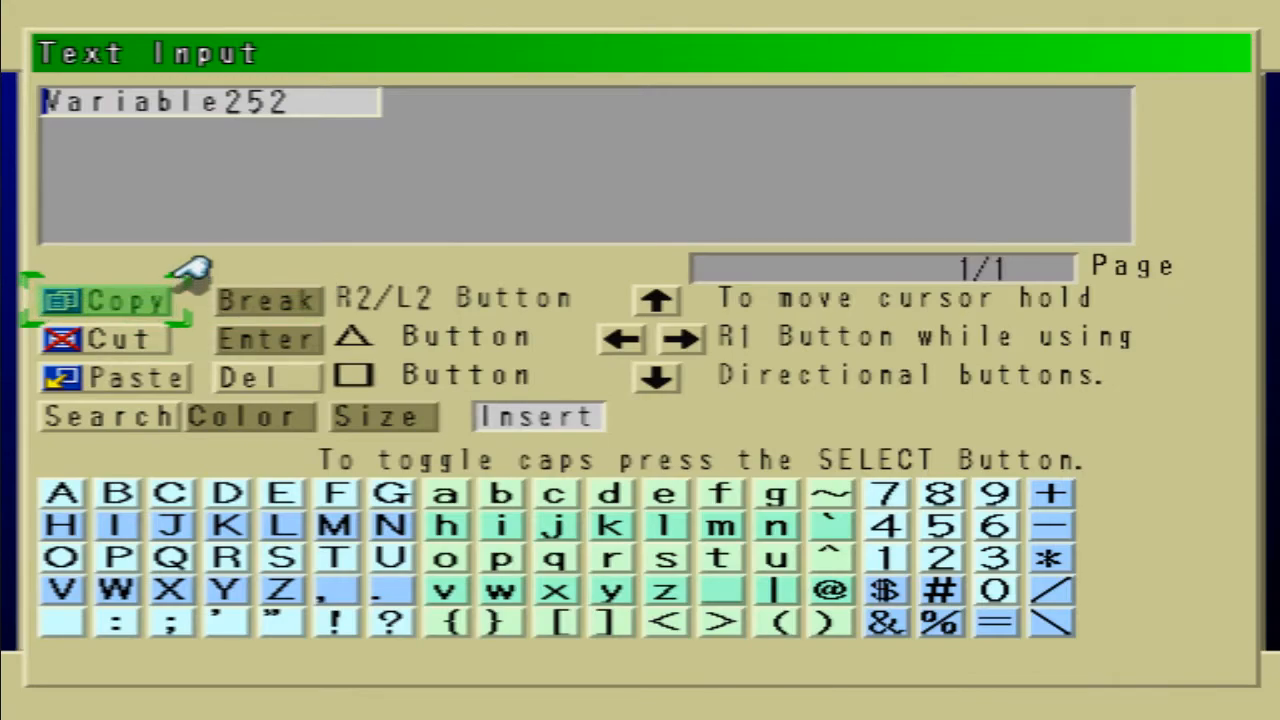
key("Delete")
key("Delete")
key("Delete")
key("Delete")
key("Delete")
key("Delete")
key("Delete")
key("Delete")
key("Delete")
key("Delete")
key("Delete")
Step: Enter "Soul Gem Total" as the name of variable 252 and update the data
key("Down")
key("Down")
key("Down")
key("Down")
key("Down")
key("Right")
key("Right")
key("Down")
key("Right")
key("Right")
key("Return")
key("Right")
key("Right")
key("Right")
key("Return")
key("Right")
key("Right")
key("Right")
key("Right")
key("Right")
key("Right")
key("Return")
key("Up")
key("Left")
key("Left")
key("Return")
key("Right")
key("Right")
key("Right")
key("Right")
key("Right")
key("Right")
key("Right")
key("Down")
key("Down")
key("Down")
key("Right")
key("Return")
key("Up")
key("Up")
key("Up")
key("Right")
key("Right")
key("Right")
key("Right")
key("Right")
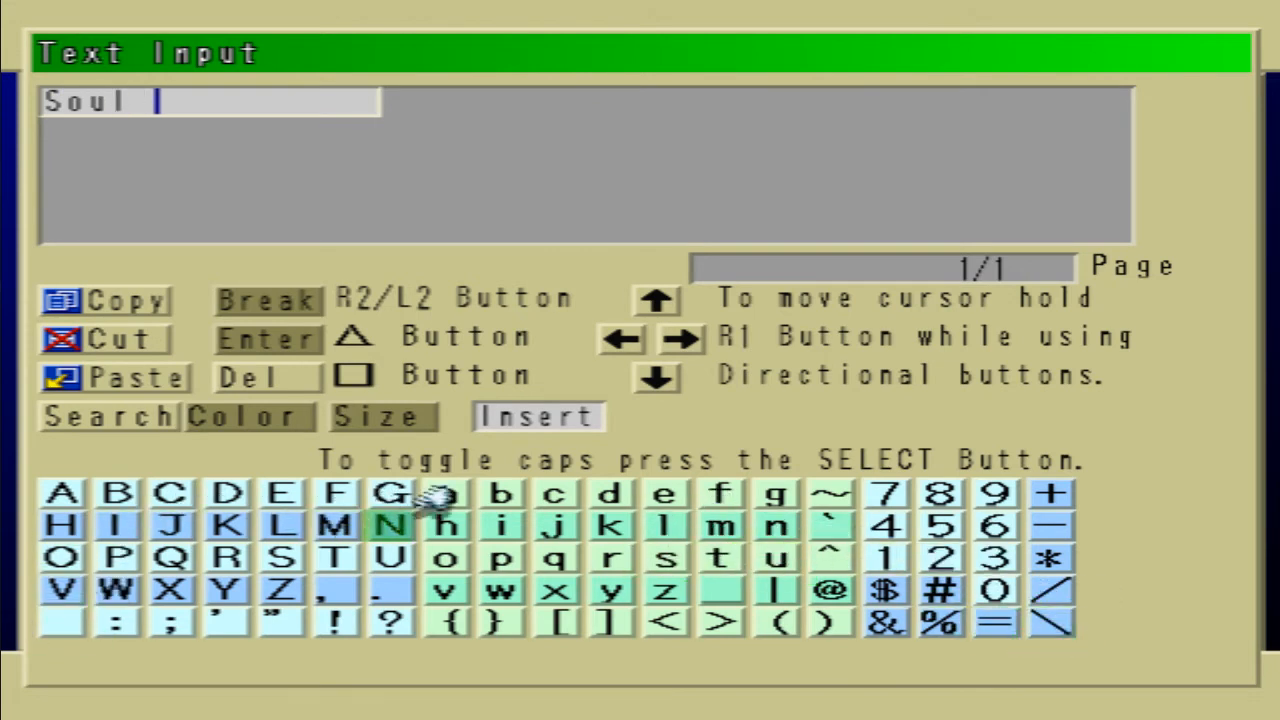
key("Right")
key("Up")
key("Return")
key("Right")
key("Right")
key("Right")
key("Right")
key("Right")
key("Return")
key("Down")
key("Right")
key("Return")
key("Down")
key("Down")
key("Right")
key("Right")
key("Right")
key("Down")
key("Right")
key("Right")
key("Right")
key("Return")
key("Up")
key("Up")
key("Right")
key("Right")
key("Right")
key("Right")
key("Right")
key("Return")
key("Right")
key("Right")
key("Return")
key("Right")
key("Right")
key("Right")
key("Right")
key("Right")
key("Return")
key("Left")
key("Left")
key("Left")
key("Left")
key("Up")
key("Up")
key("Left")
key("Return")
key("Right")
key("Right")
key("Right")
key("Right")
key("Down")
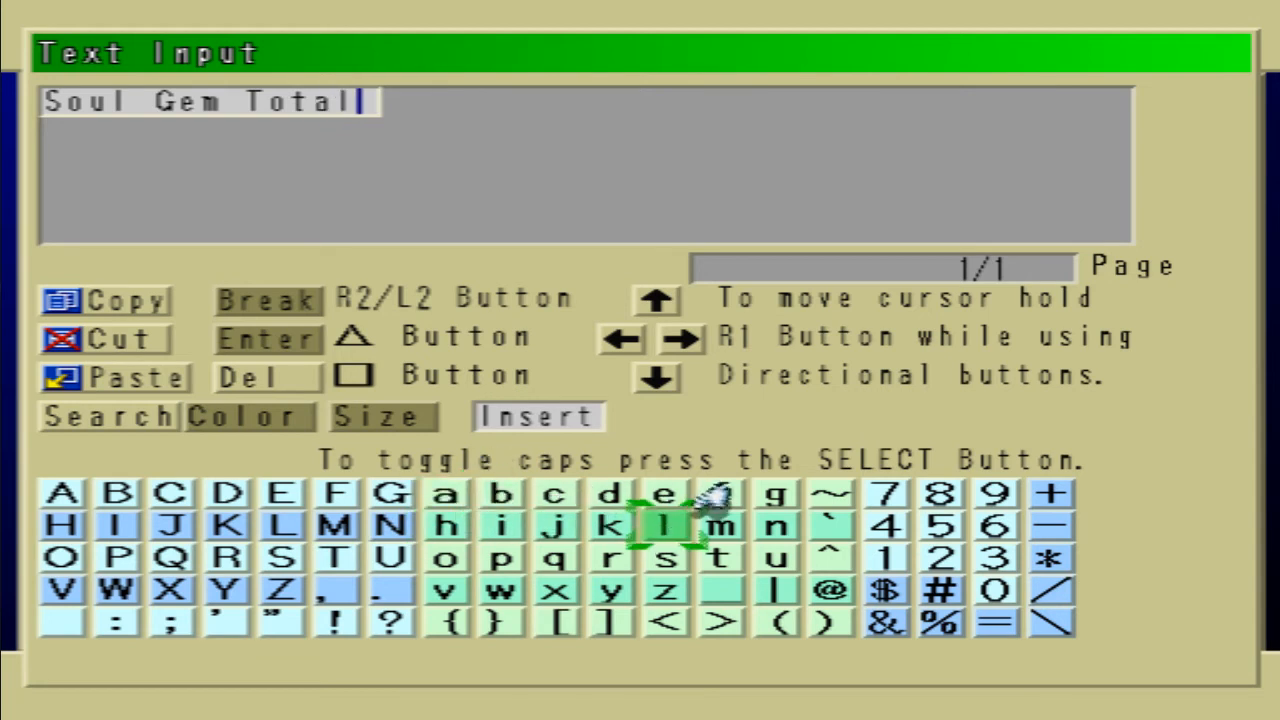
key("Return")
key("Escape")
key("Return")
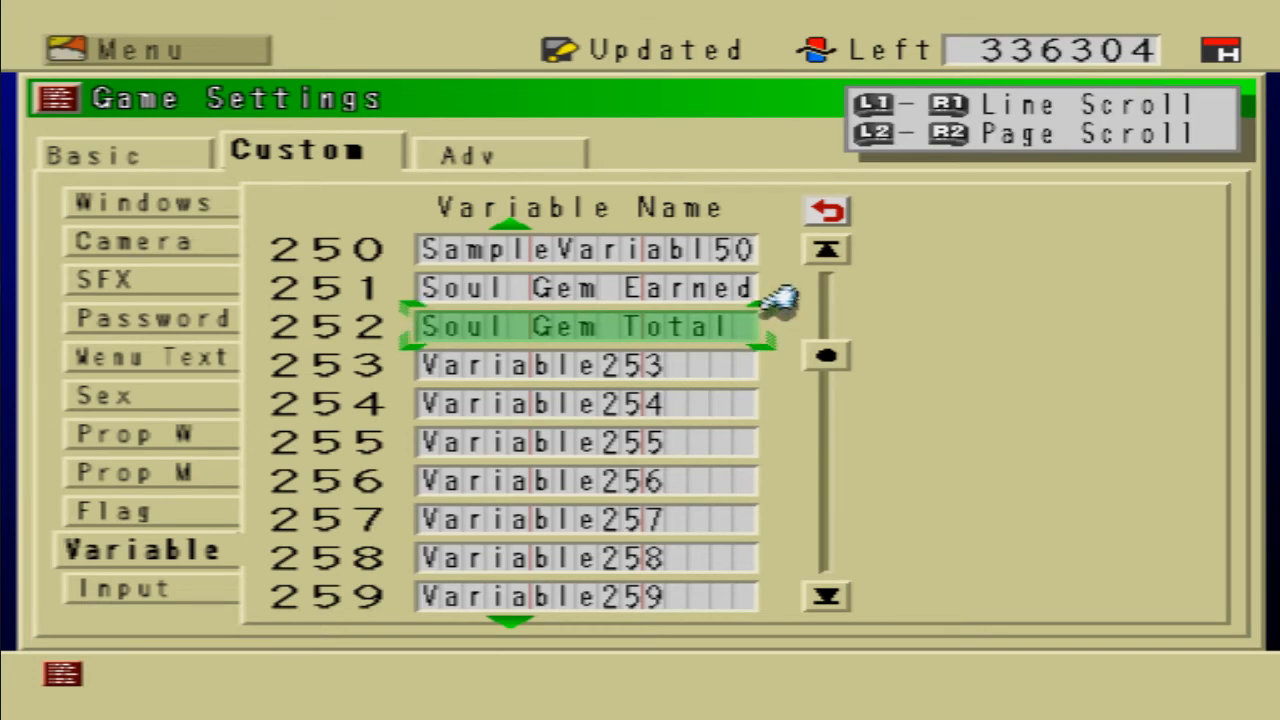
Step: Switch from the variable names to the custom flag name list and go to the page starting at flag 260
key("Up")
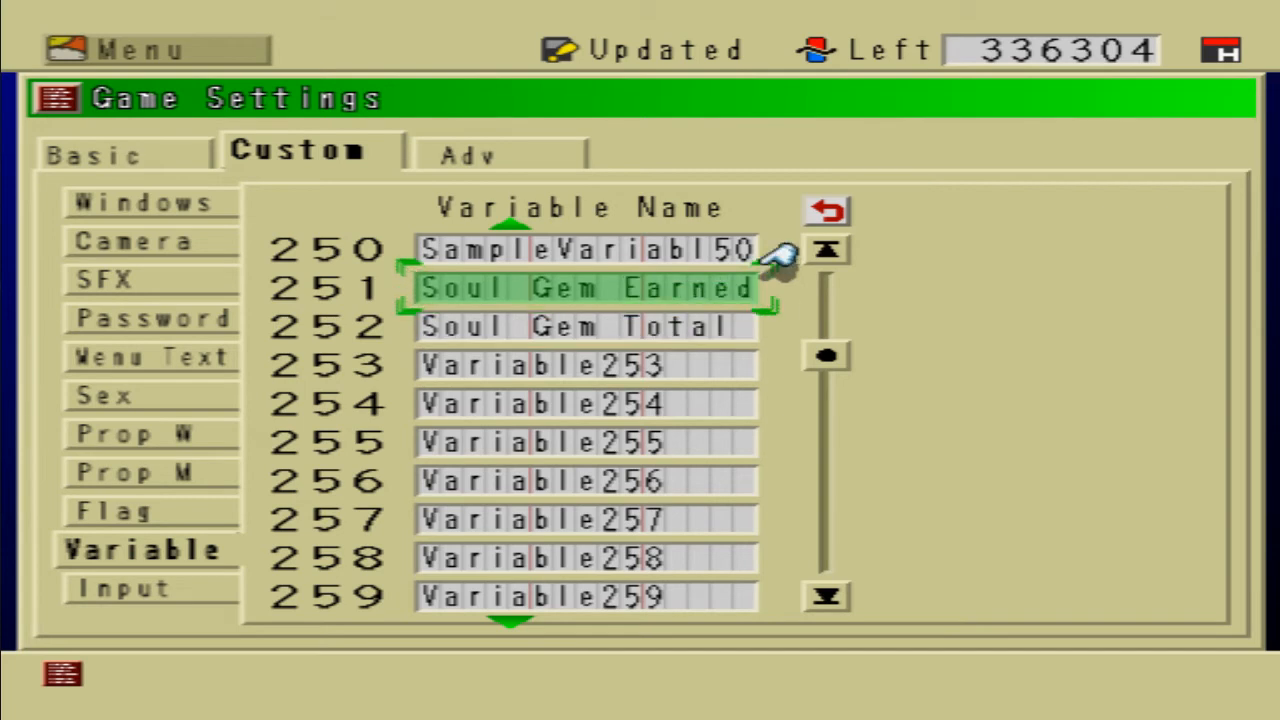
key("Escape")
key("Escape")
key("Up")
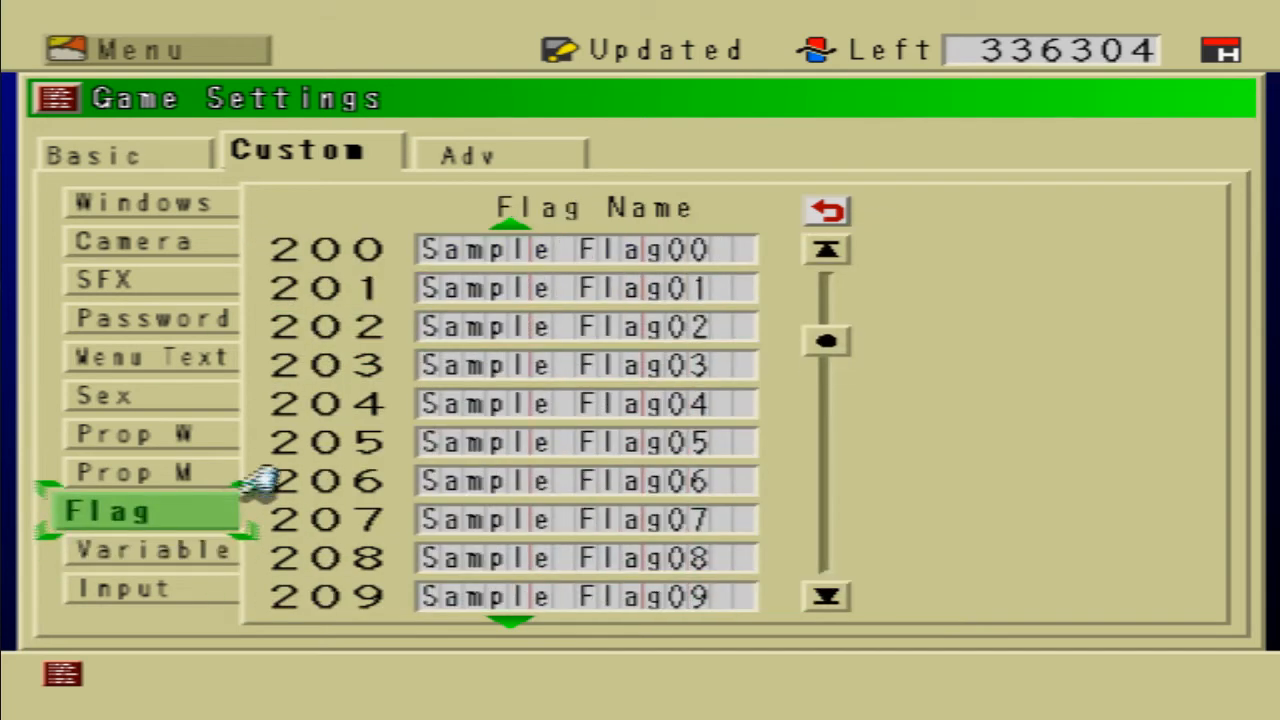
key("Return")
key("Return")
key("Page_Down")
key("Page_Down")
key("Page_Down")
key("Page_Down")
key("Page_Down")
key("Page_Down")
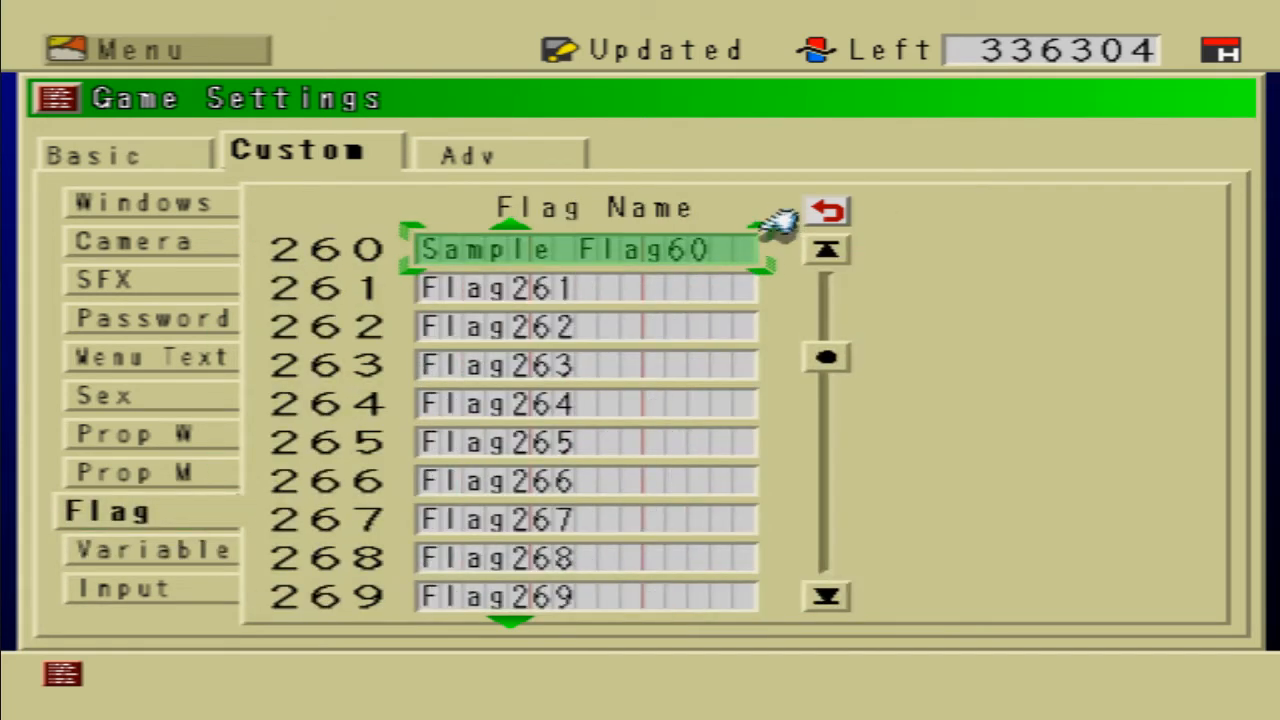
Step: Open the name of flag 261 for editing and clear its default text
key("Down")
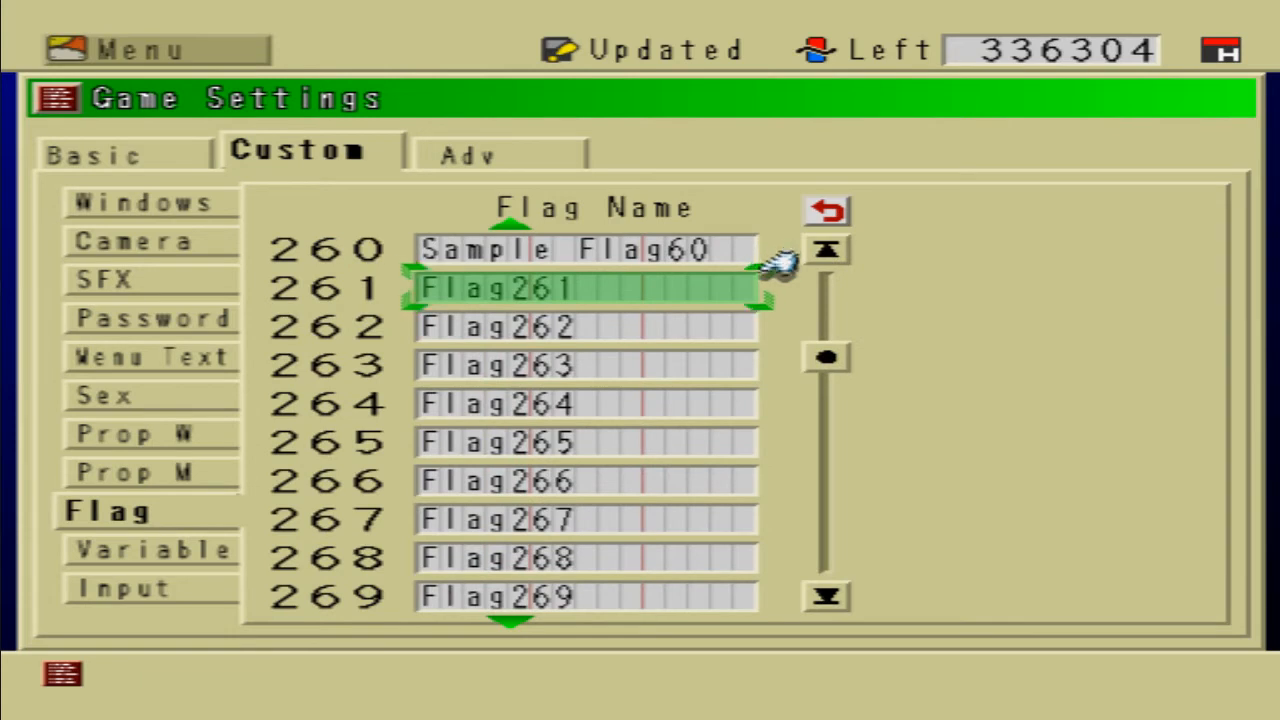
key("Return")
key("Delete")
key("Delete")
key("Delete")
key("Delete")
key("Delete")
key("Delete")
key("Delete")
Step: Enter "Summoned?" as the name of flag 261 and update the data
key("Down")
key("Down")
key("Down")
key("Down")
key("Down")
key("Down")
key("Down")
key("Right")
key("Right")
key("Right")
key("Right")
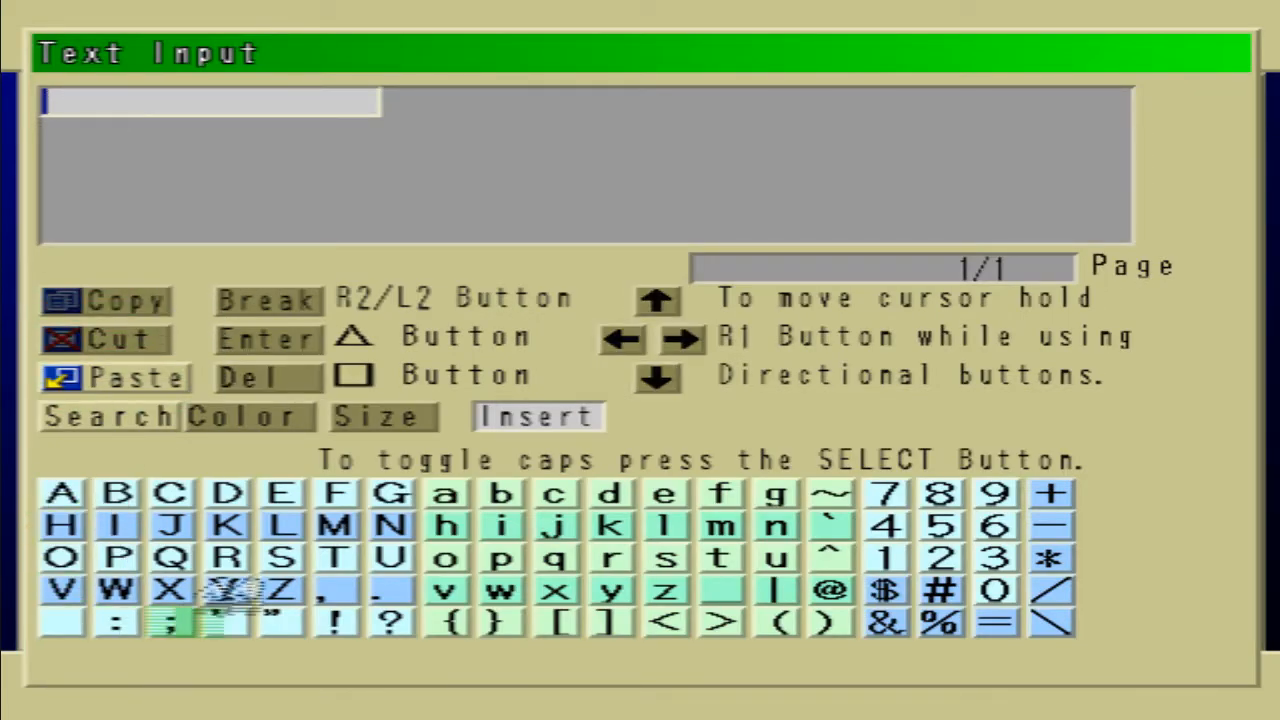
type("Su")
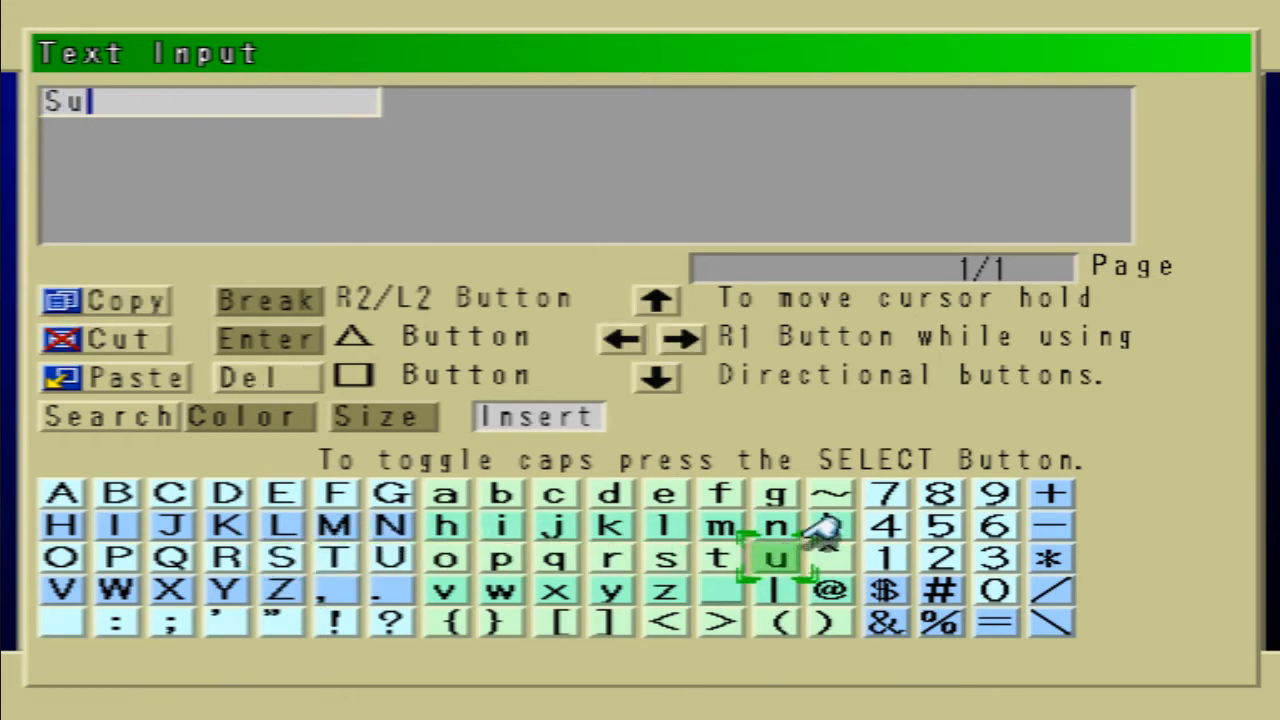
type("mmo")
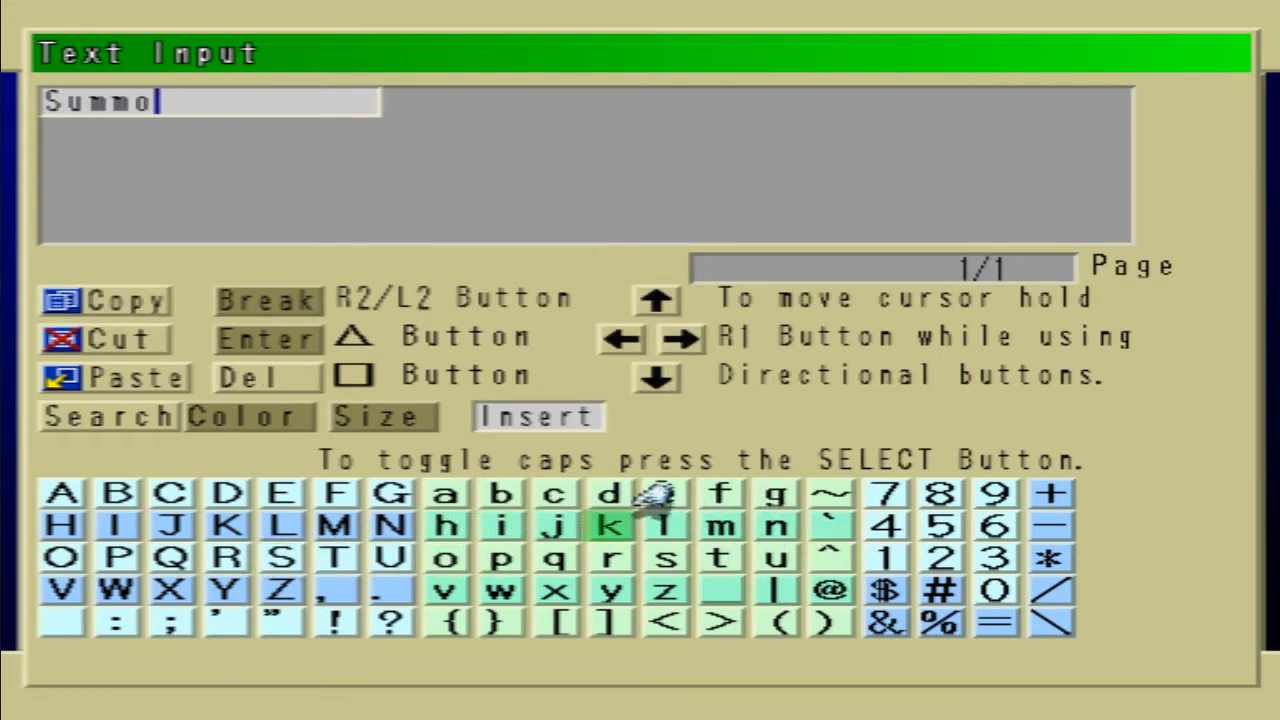
type("ned?")
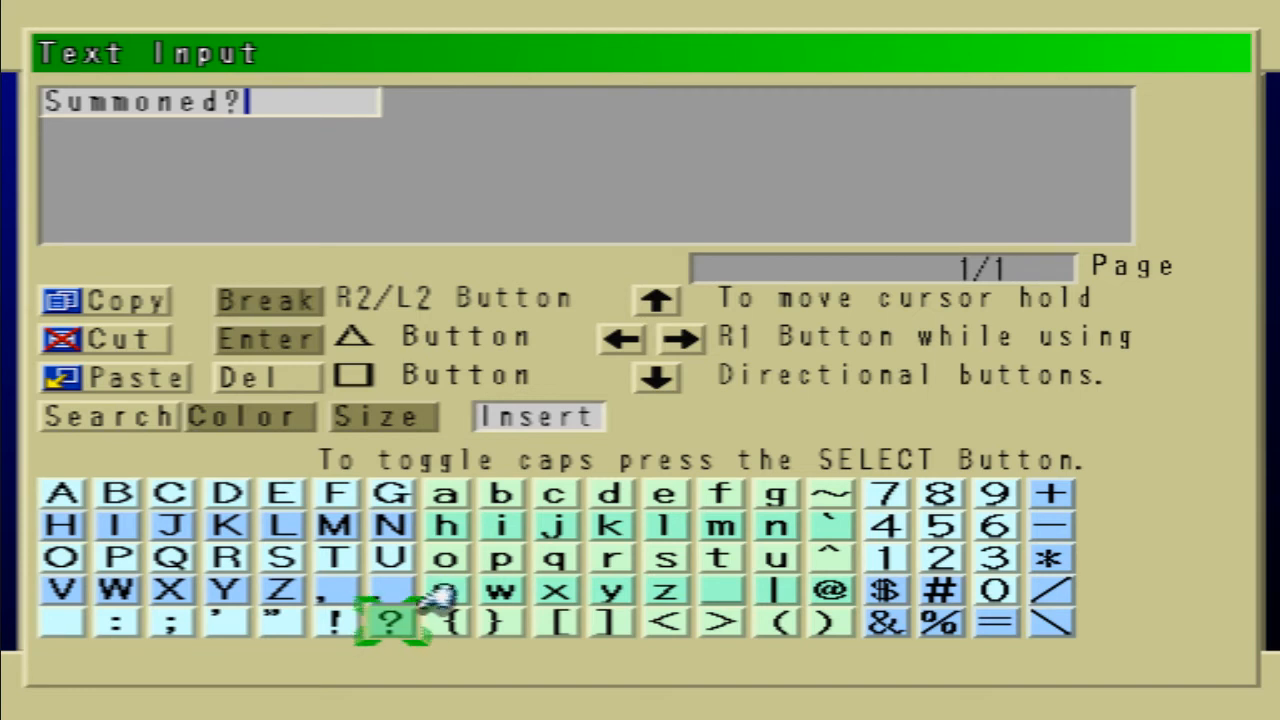
key("Escape")
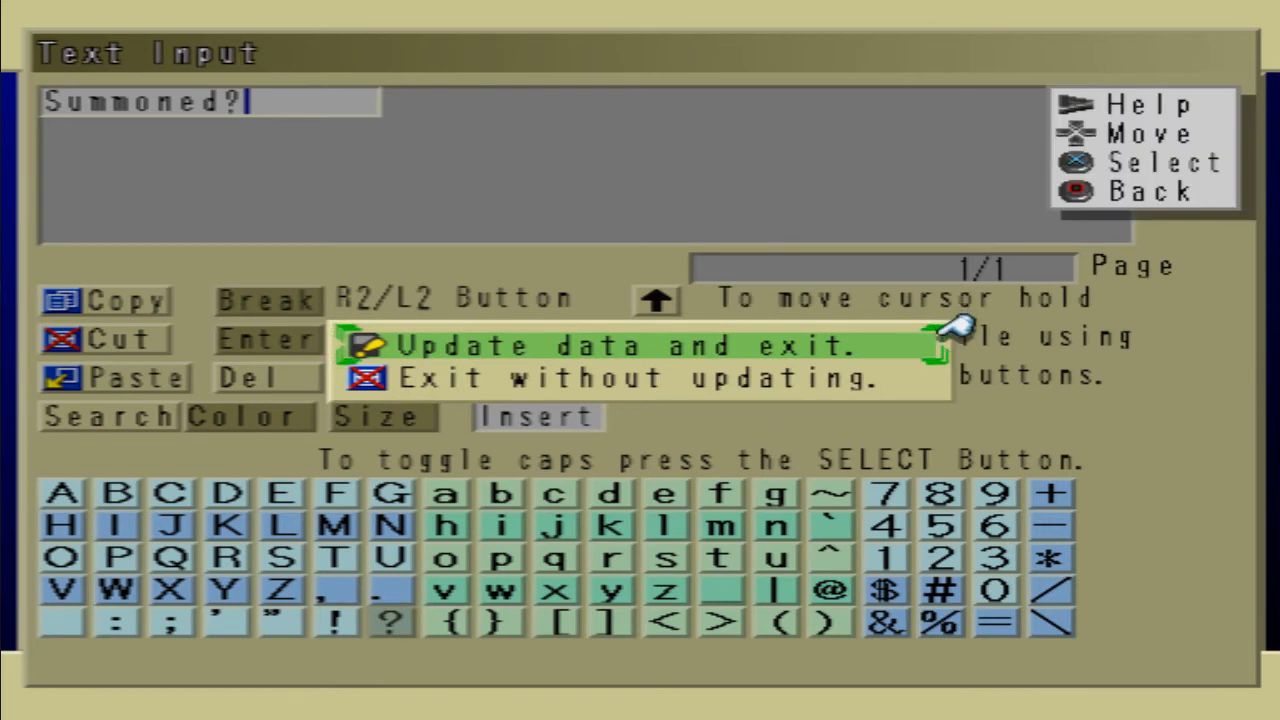
key("Return")
Step: Save the custom flag names and leave the game settings
key("Escape")
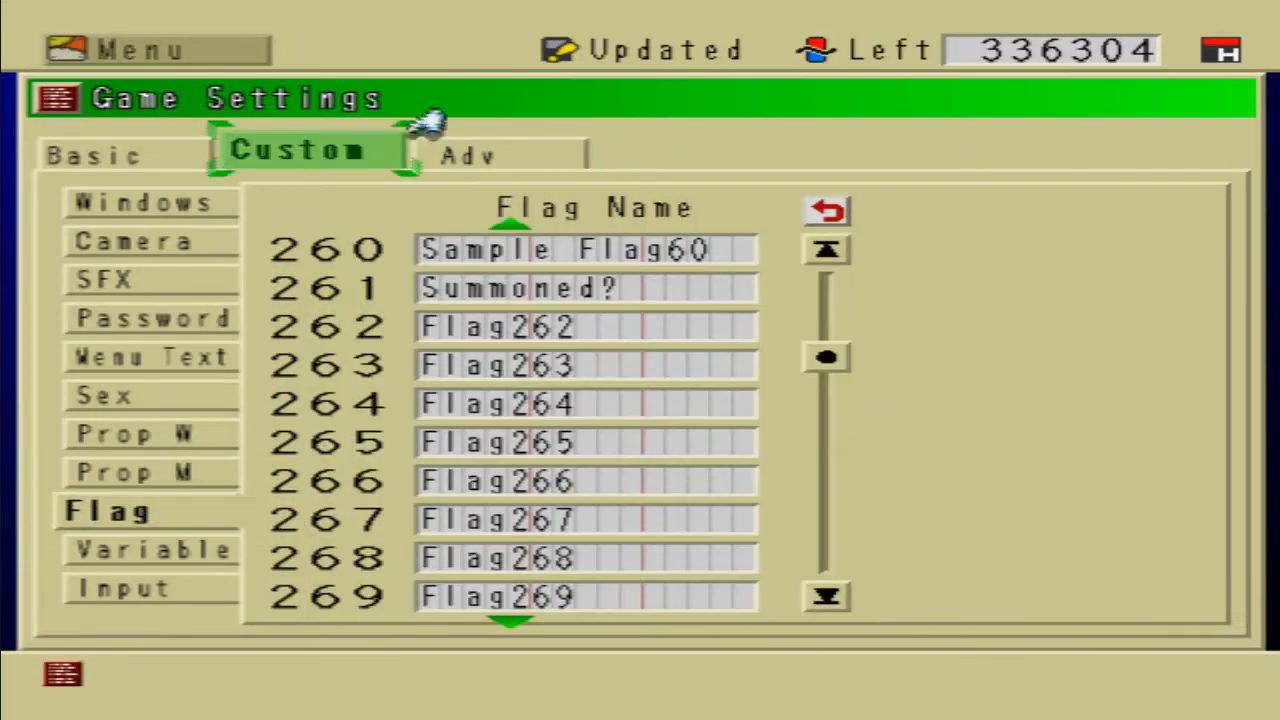
key("Escape")
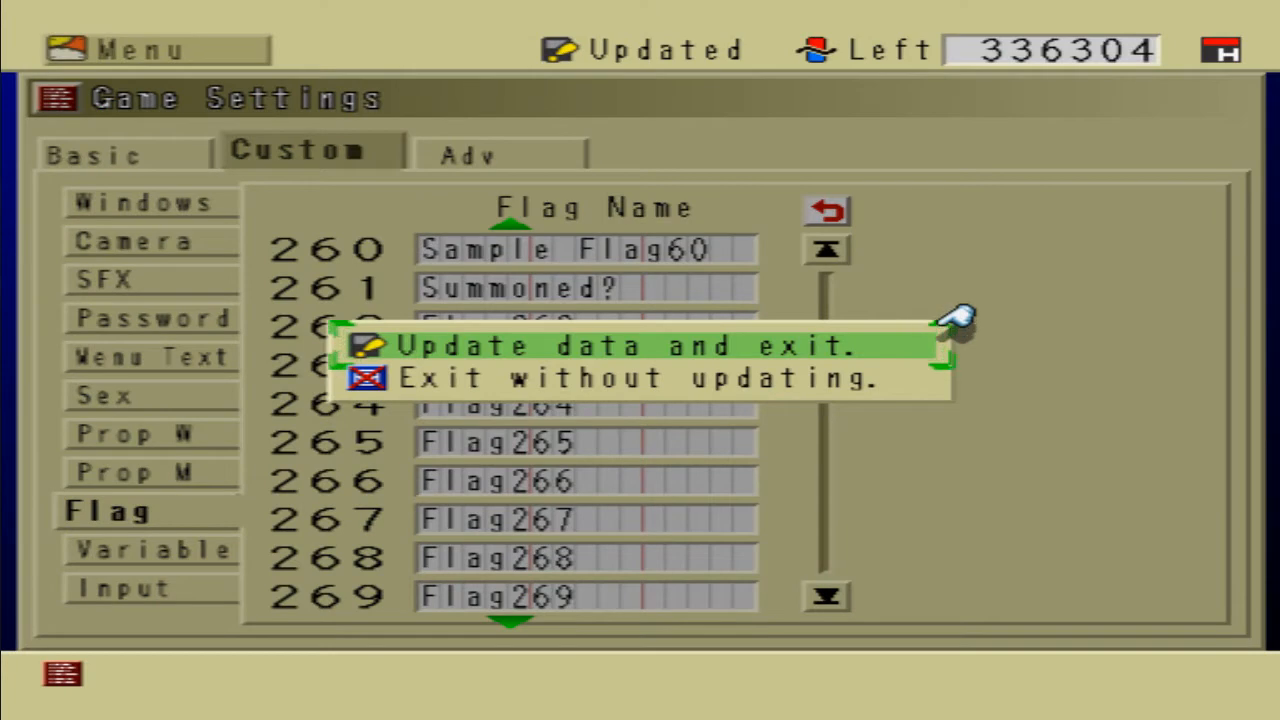
key("Return")
Step: Open the Party Member Database from the game data categories
key("Return")
key("Down")
key("Down")
key("Down")
key("Down")
key("Up")
key("Return")
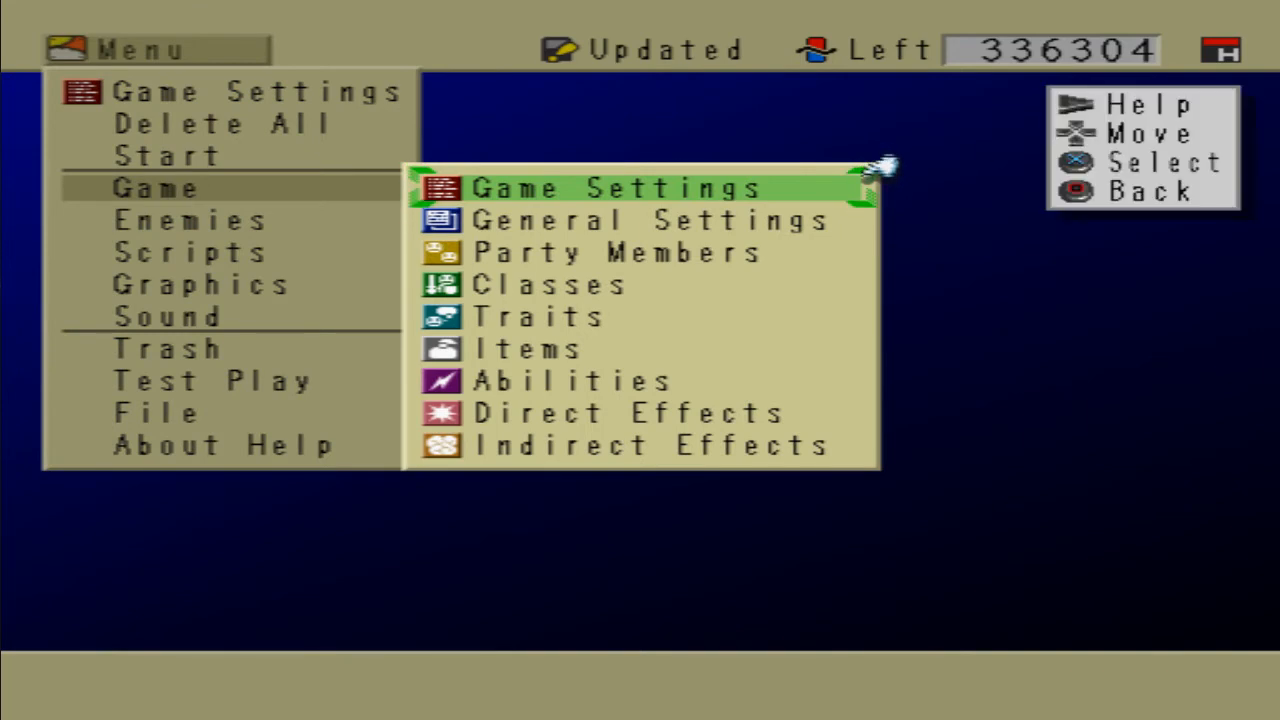
key("Down")
key("Down")
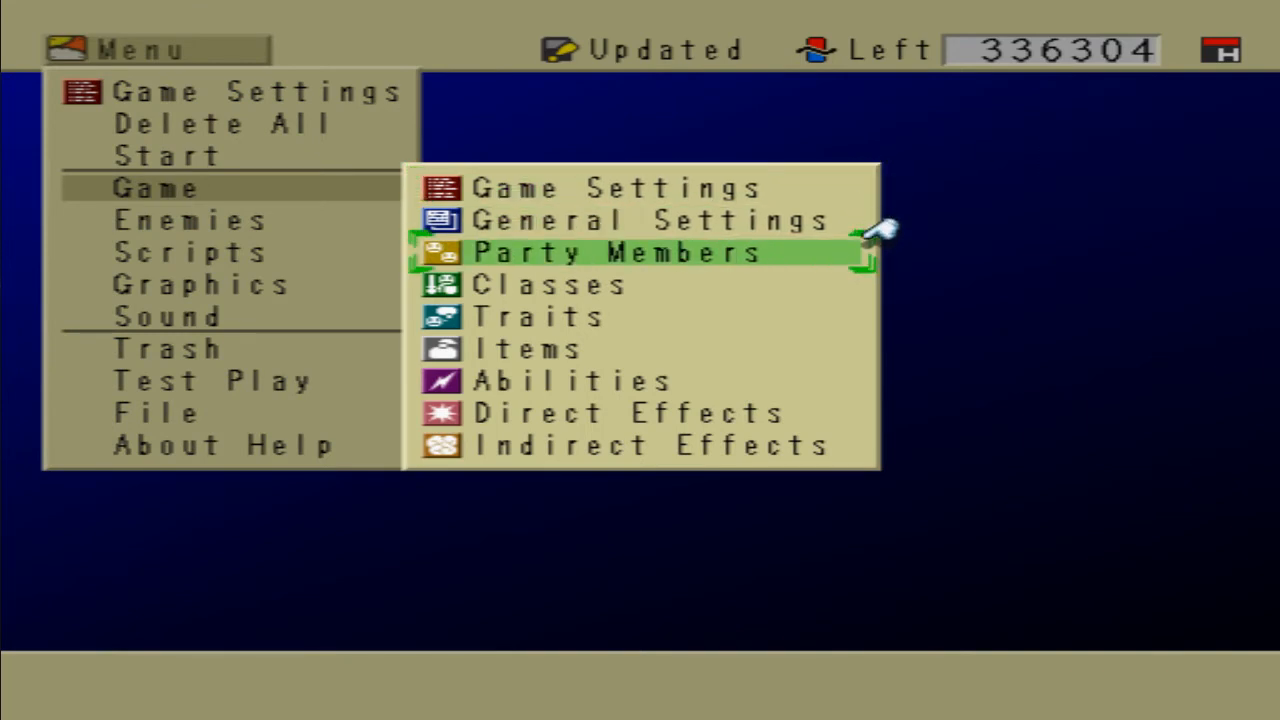
key("Return")
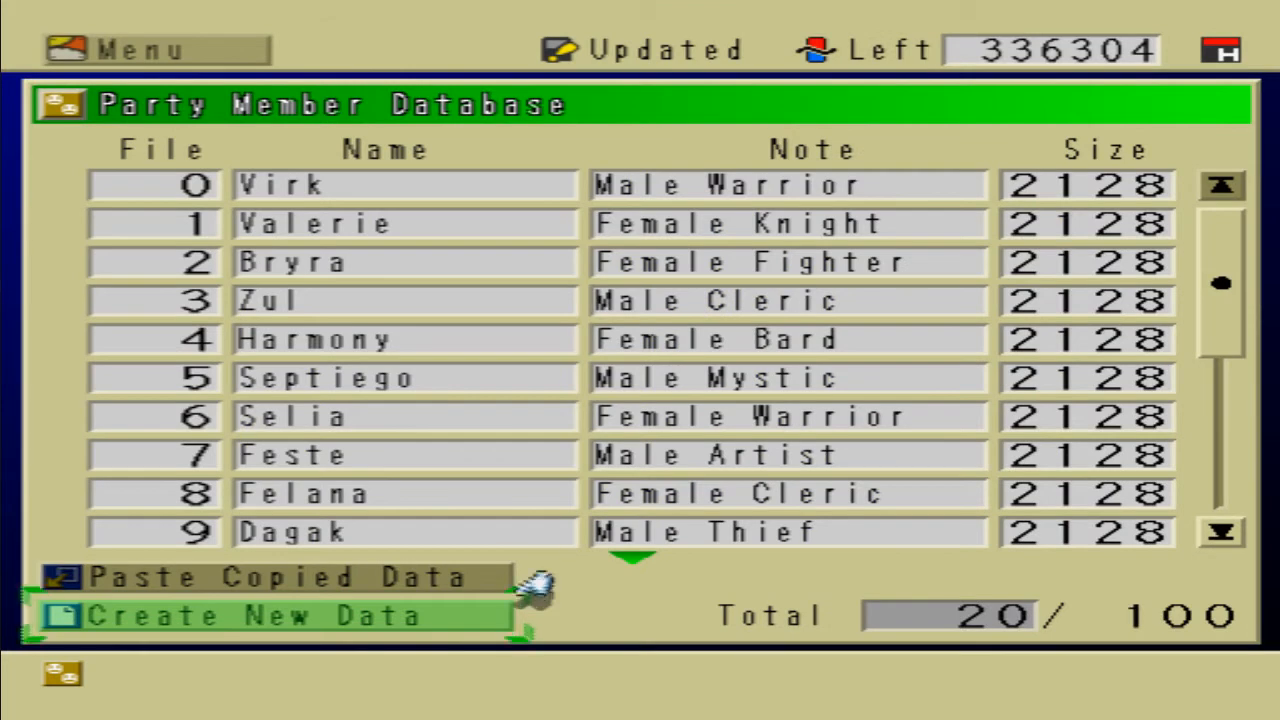
Step: Copy the data of party member 0, Virk the Male Warrior
key("Up")
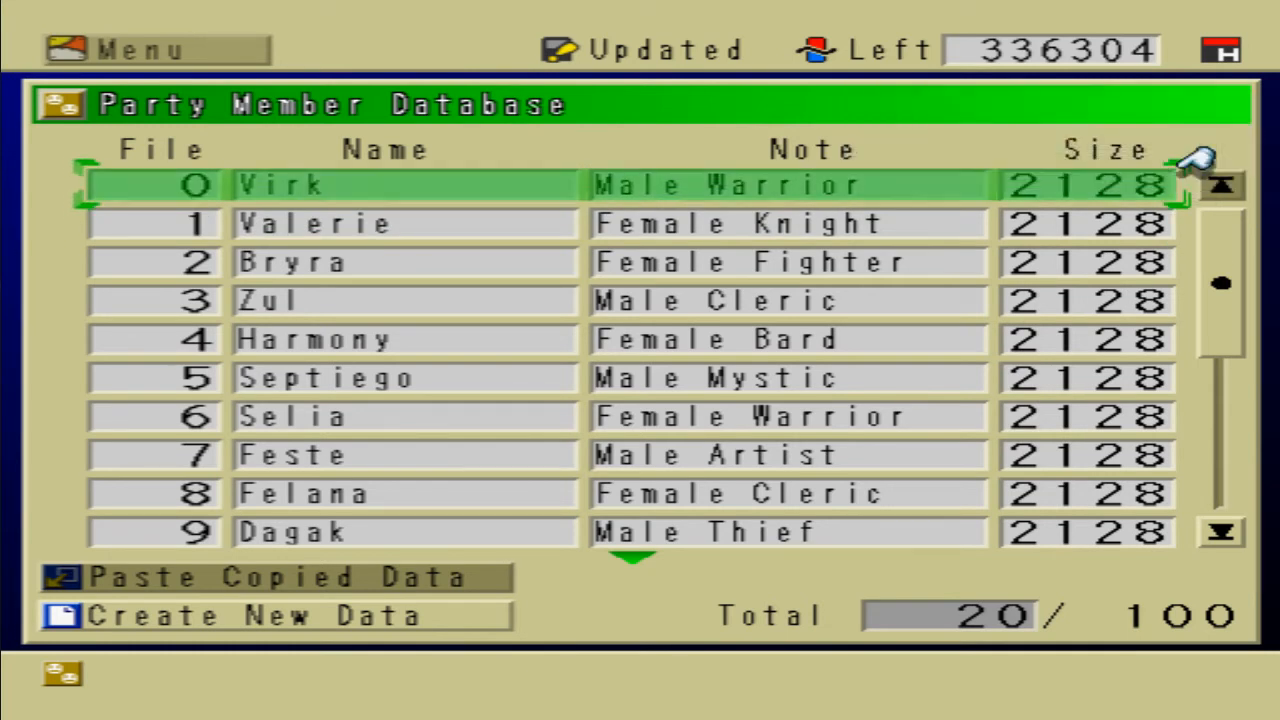
key("Return")
key("Down")
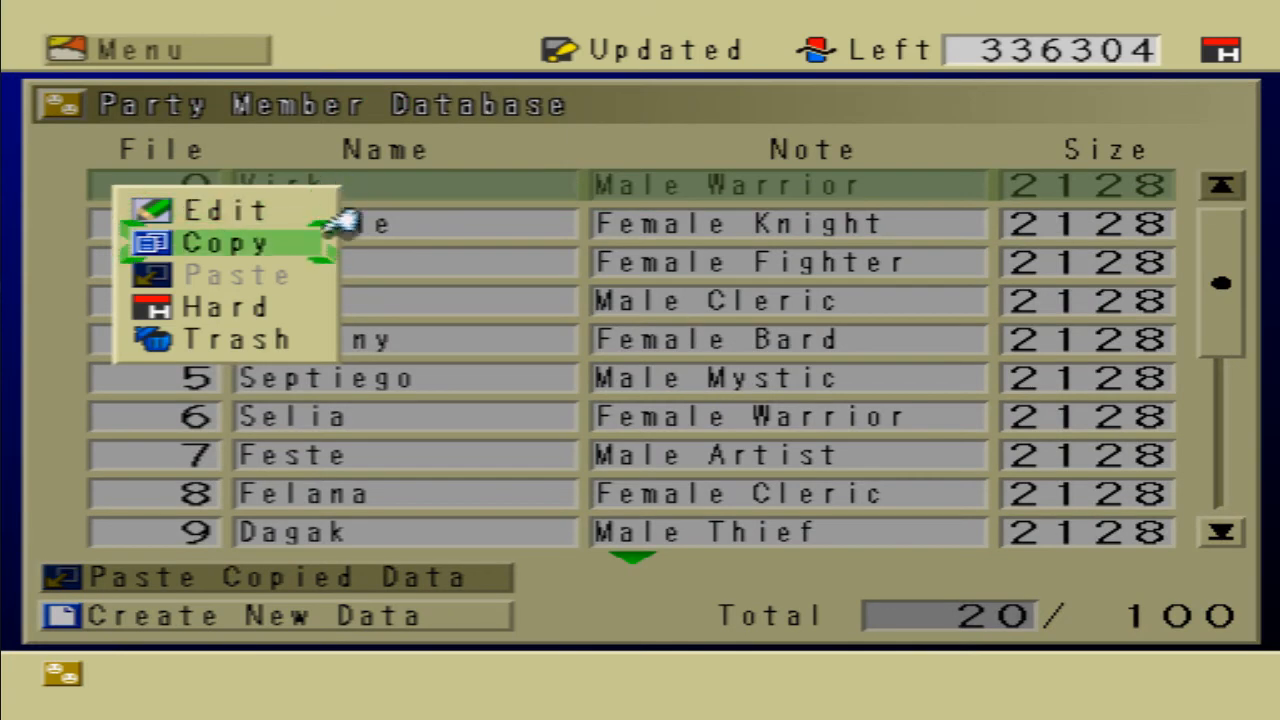
key("Return")
key("Down")
key("Down")
key("Up")
key("Up")
key("Down")
key("Down")
key("Up")
key("Up")
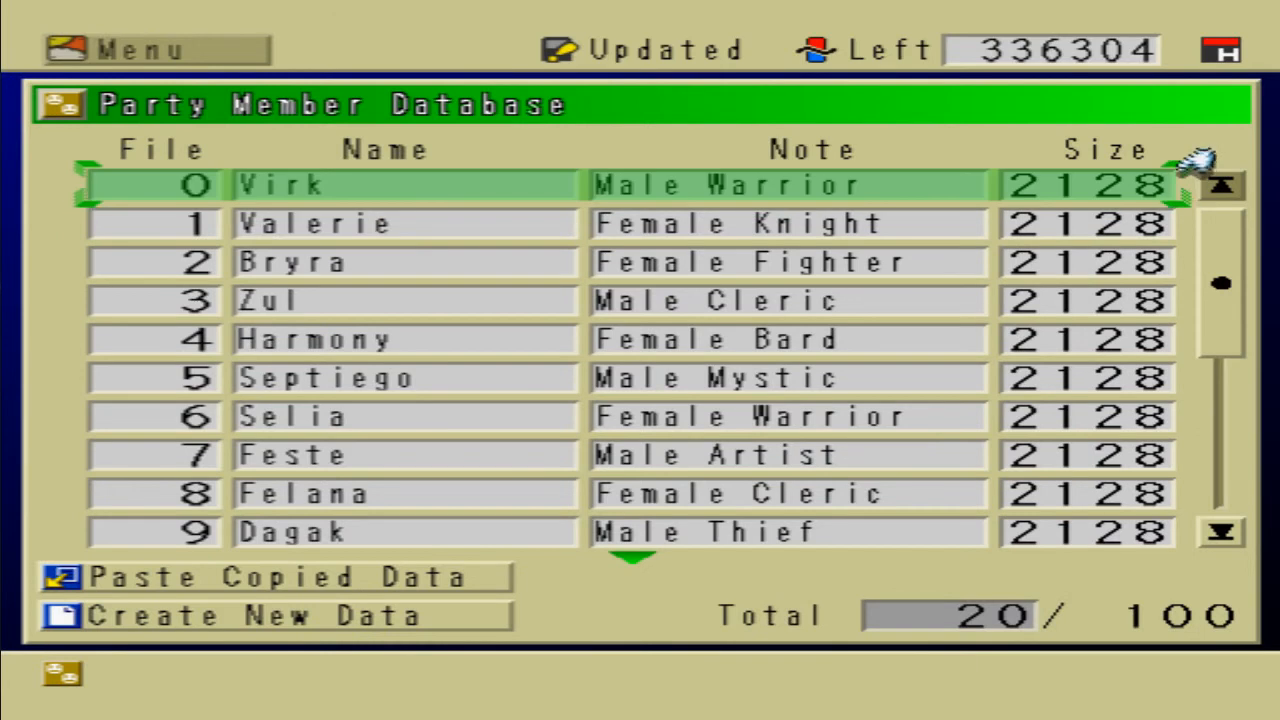
key("Down")
key("Down")
key("Down")
key("Down")
key("Down")
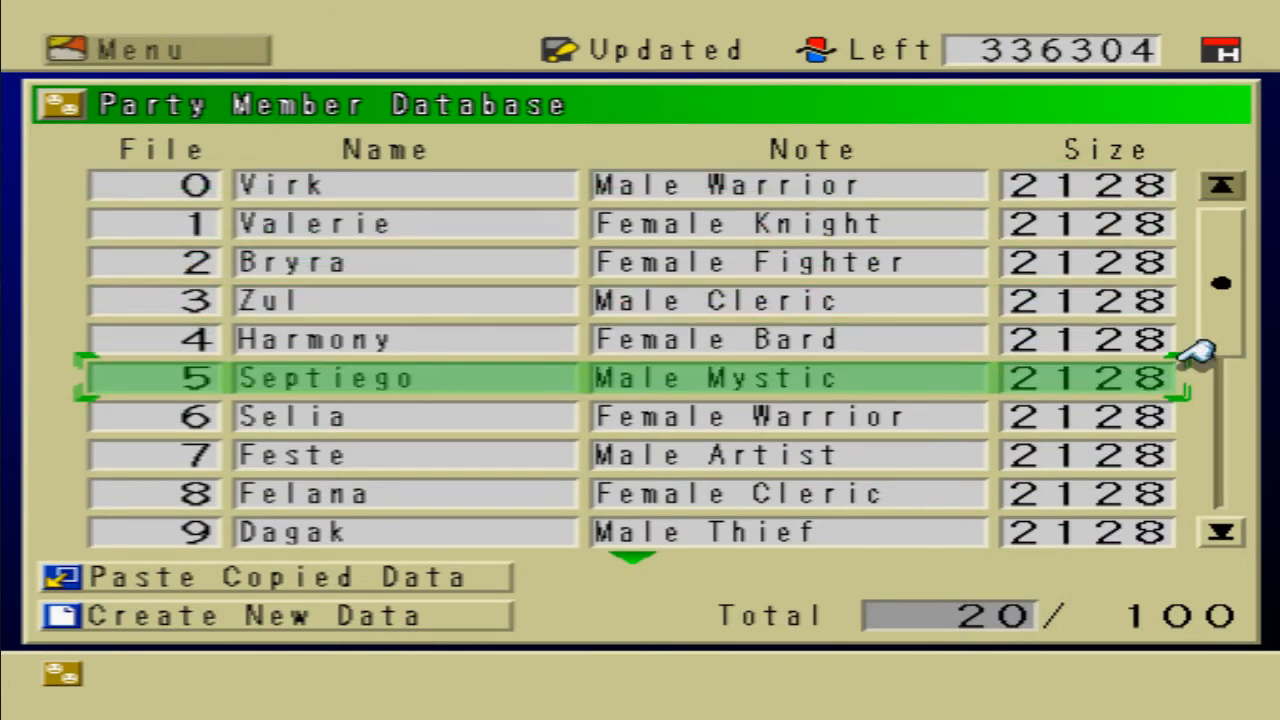
key("Down")
key("Down")
key("Down")
key("Up")
key("Up")
key("Up")
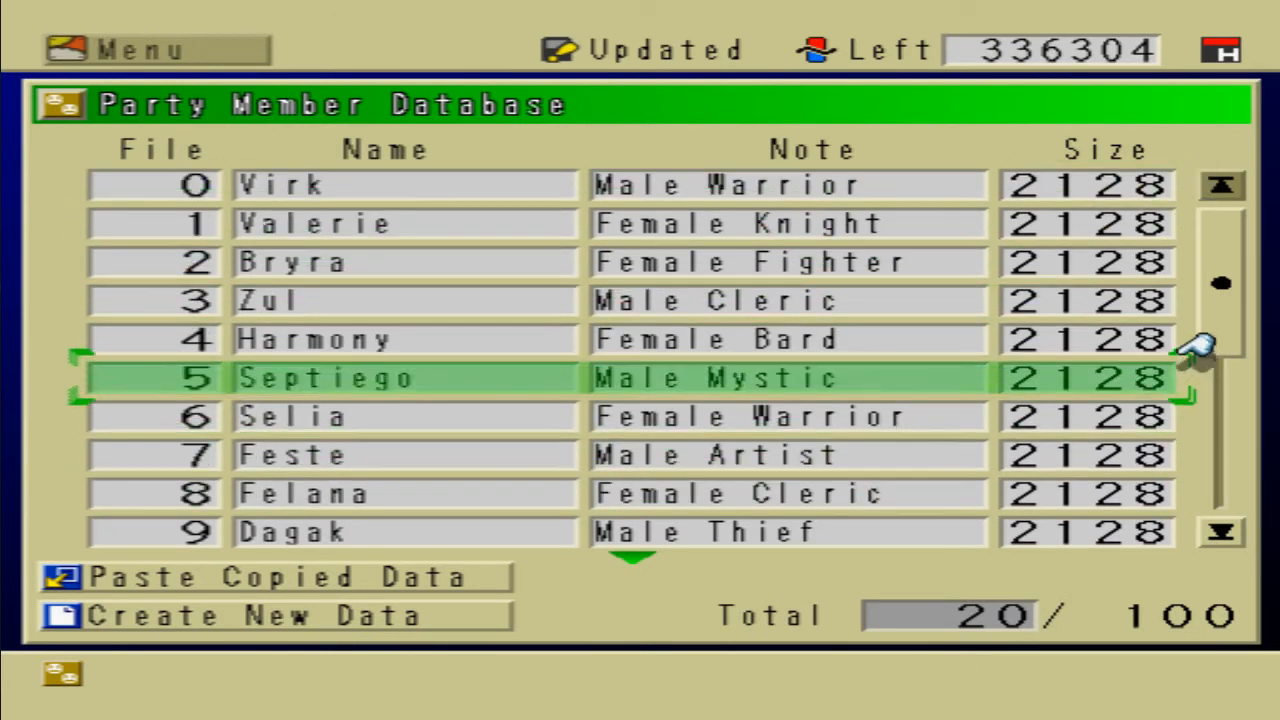
Step: Paste the copied warrior data as a new party member and open it in the editor
key("Down")
key("Down")
key("Down")
key("Down")
key("Down")
key("Return")
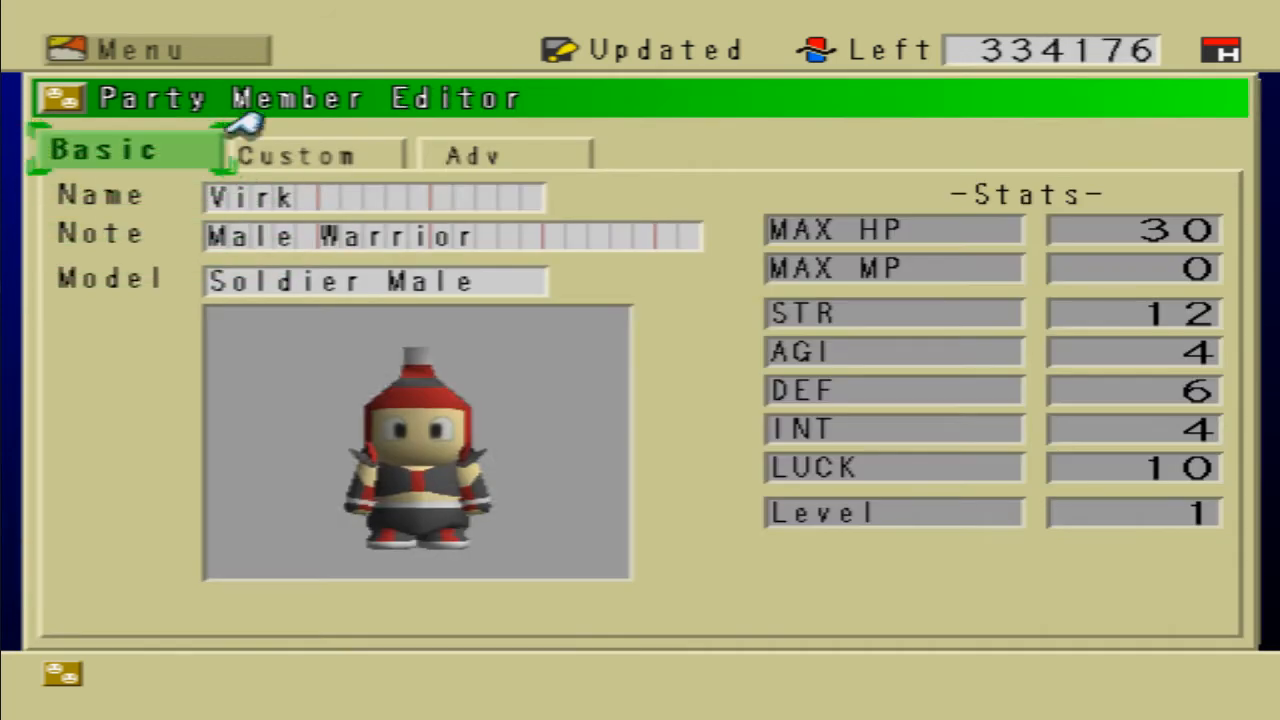
Step: Rename the new party member "Drek" and update the name
key("Down")
key("Return")
key("Down")
key("Down")
key("Down")
key("Down")
key("Right")
key("Right")
key("Right")
key("Return")
key("Down")
key("Down")
key("Right")
key("Right")
key("Right")
key("Right")
key("Right")
key("Right")
key("Right")
key("Return")
key("Up")
key("Up")
key("Right")
key("Return")
key("Down")
key("Left")
key("Return")
key("Return")
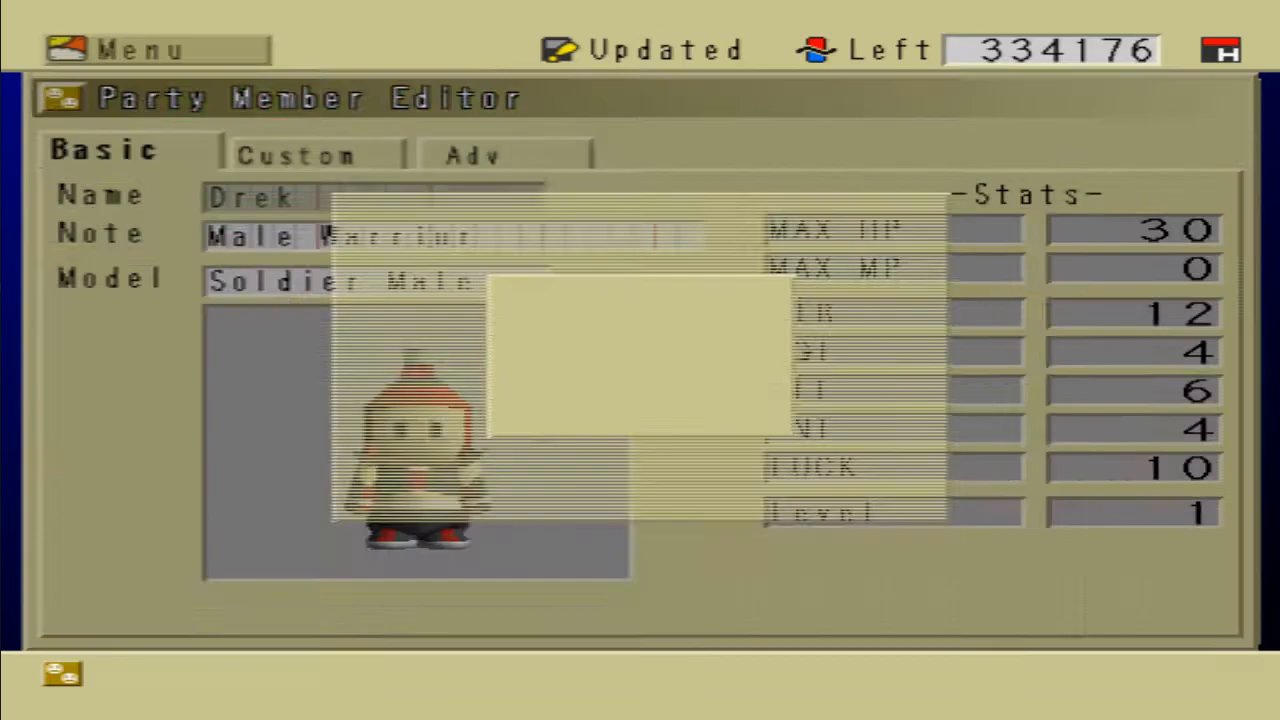
key("Down")
key("Down")
key("Return")
key("Up")
key("Up")
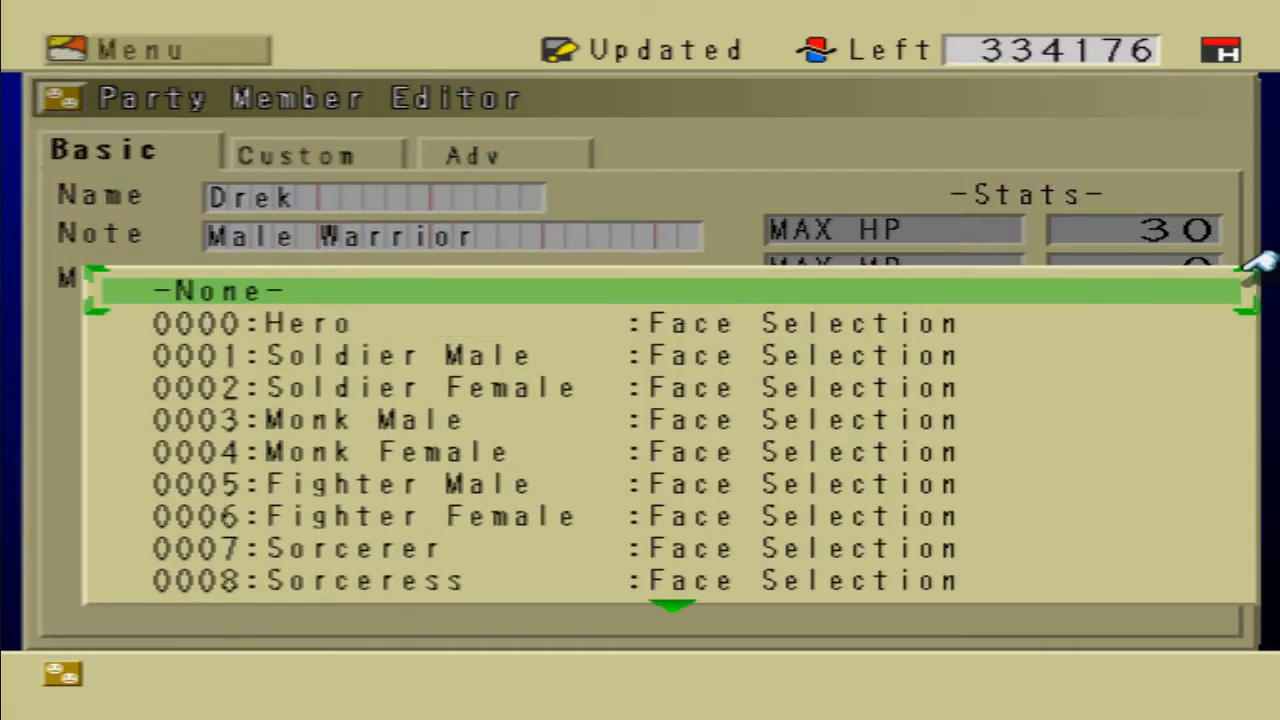
key("Escape")
Step: Set Drek's model to 0073 Demon
key("Up")
key("Down")
key("Return")
key("Up")
key("Up")
key("Up")
key("Left")
key("Left")
key("Left")
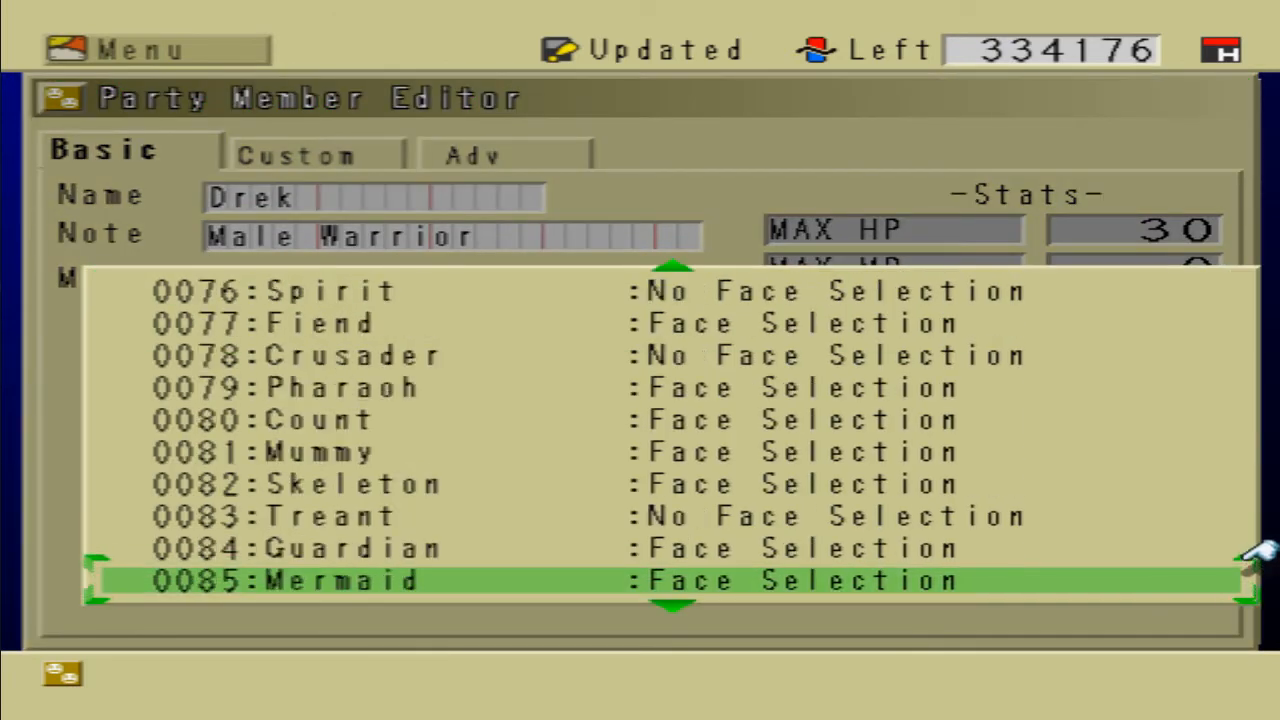
key("Up")
key("Left")
key("Up")
key("Up")
key("Up")
key("Up")
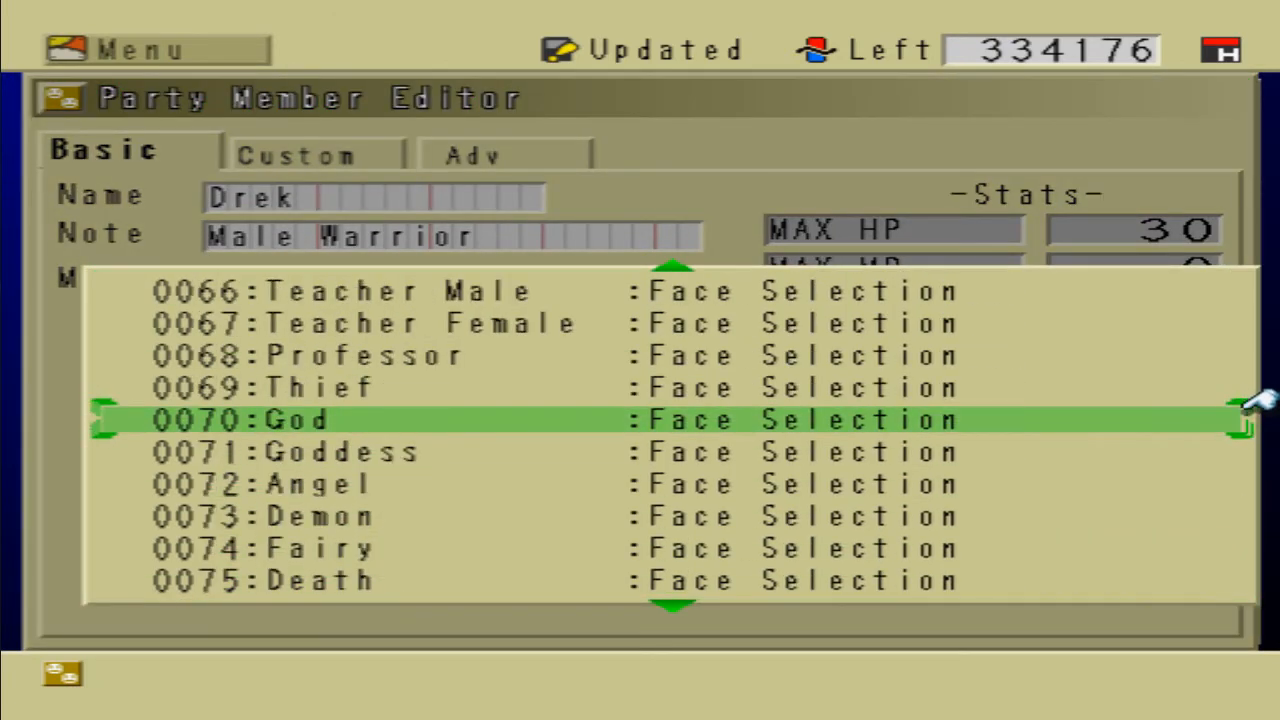
key("Down")
key("Down")
key("Down")
key("Return")
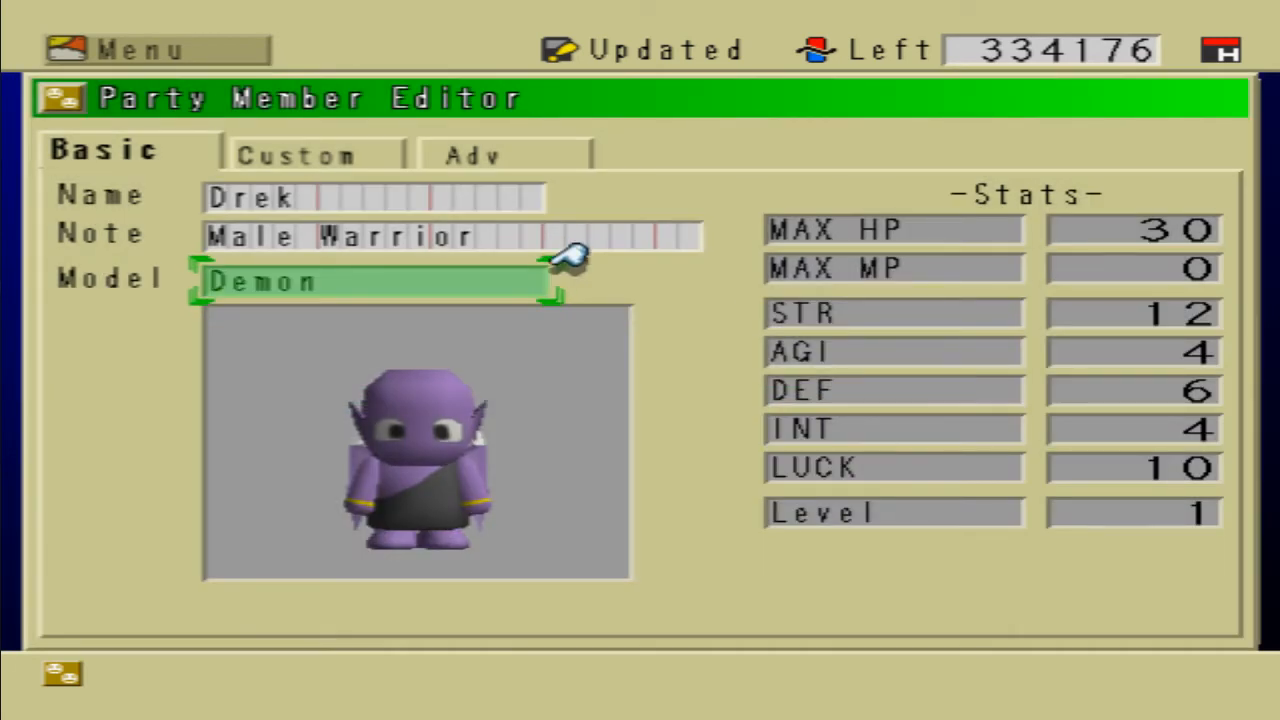
key("Escape")
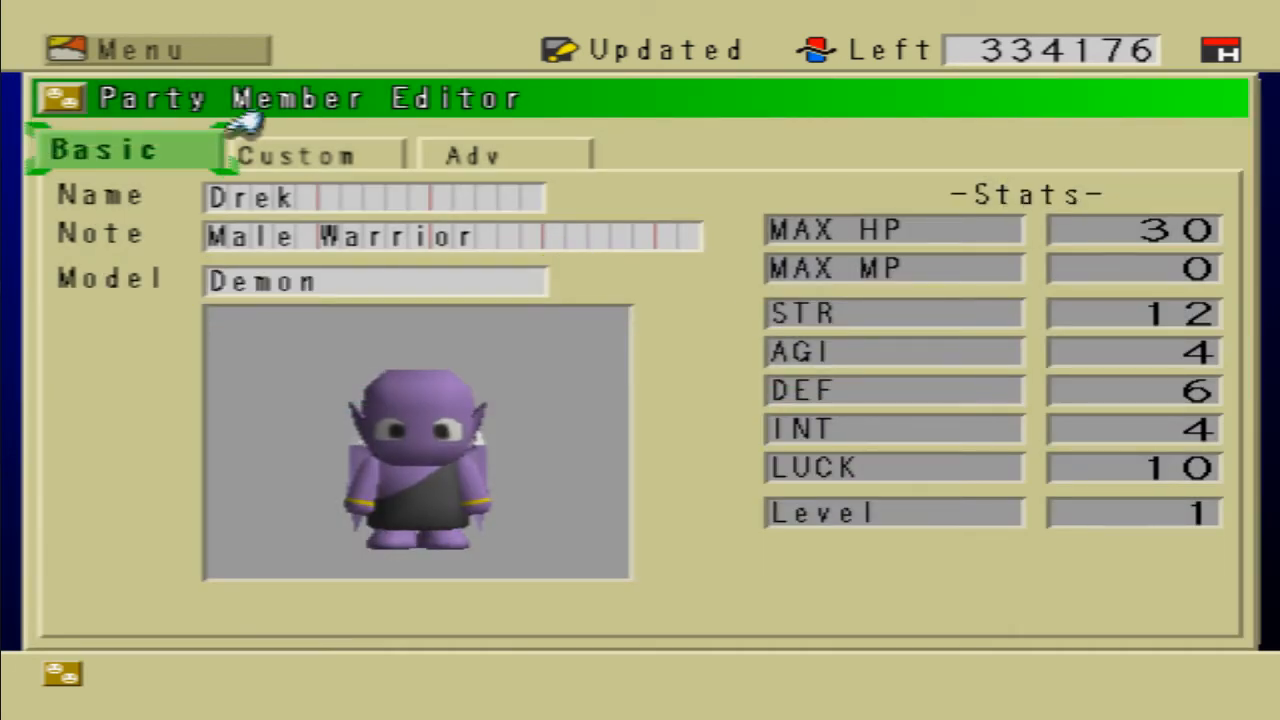
key("Down")
key("Down")
key("Down")
key("Return")
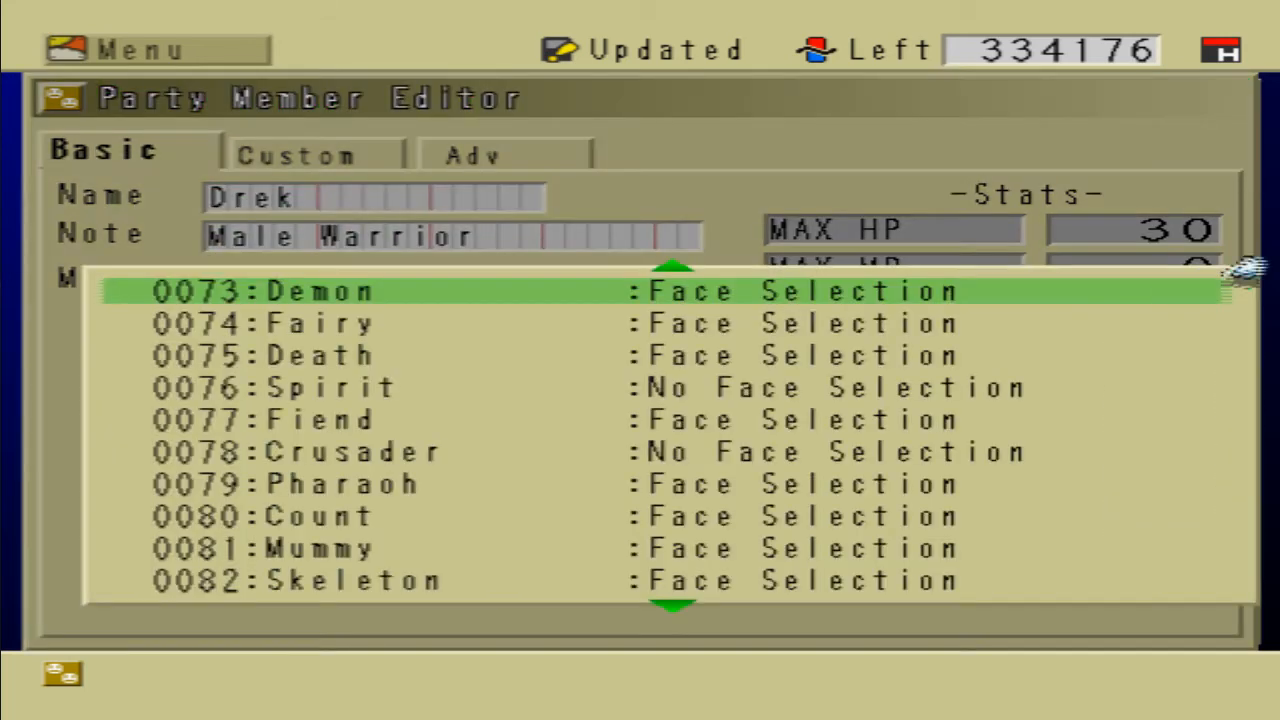
key("Escape")
key("Down")
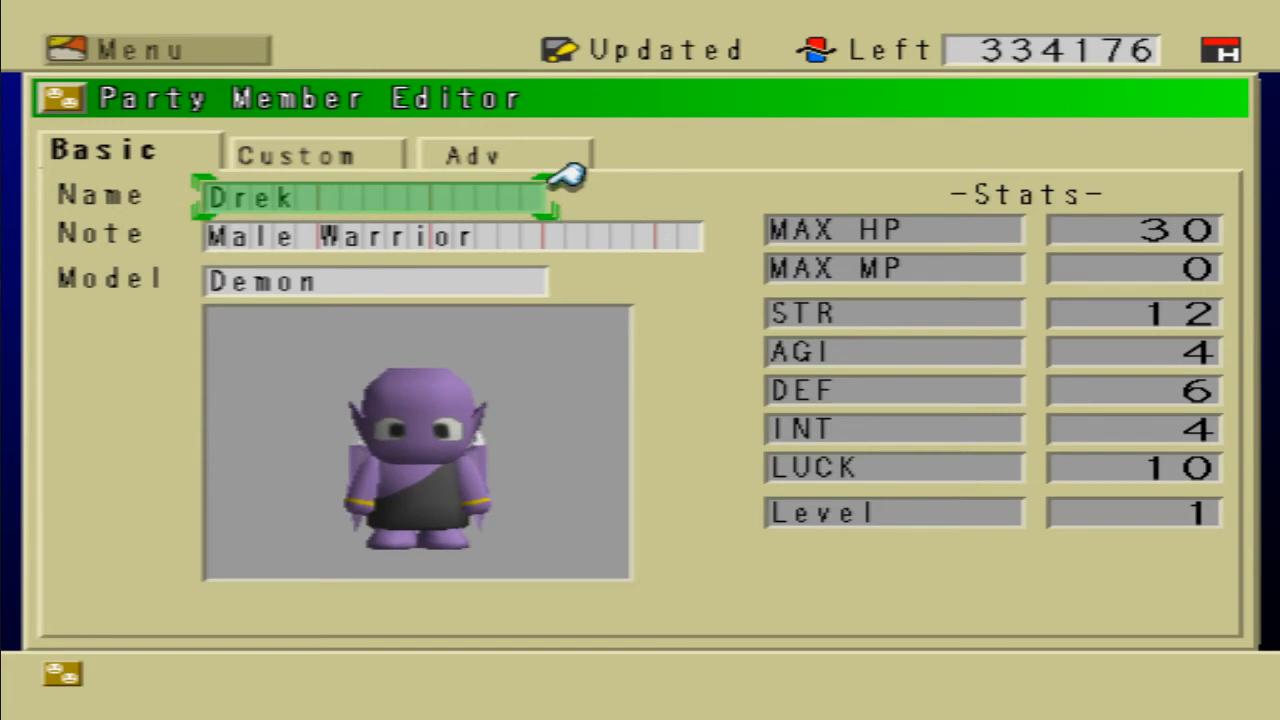
Step: Examine Drek's custom settings, including the detail page with sex, class, origin, bio and property
key("Up")
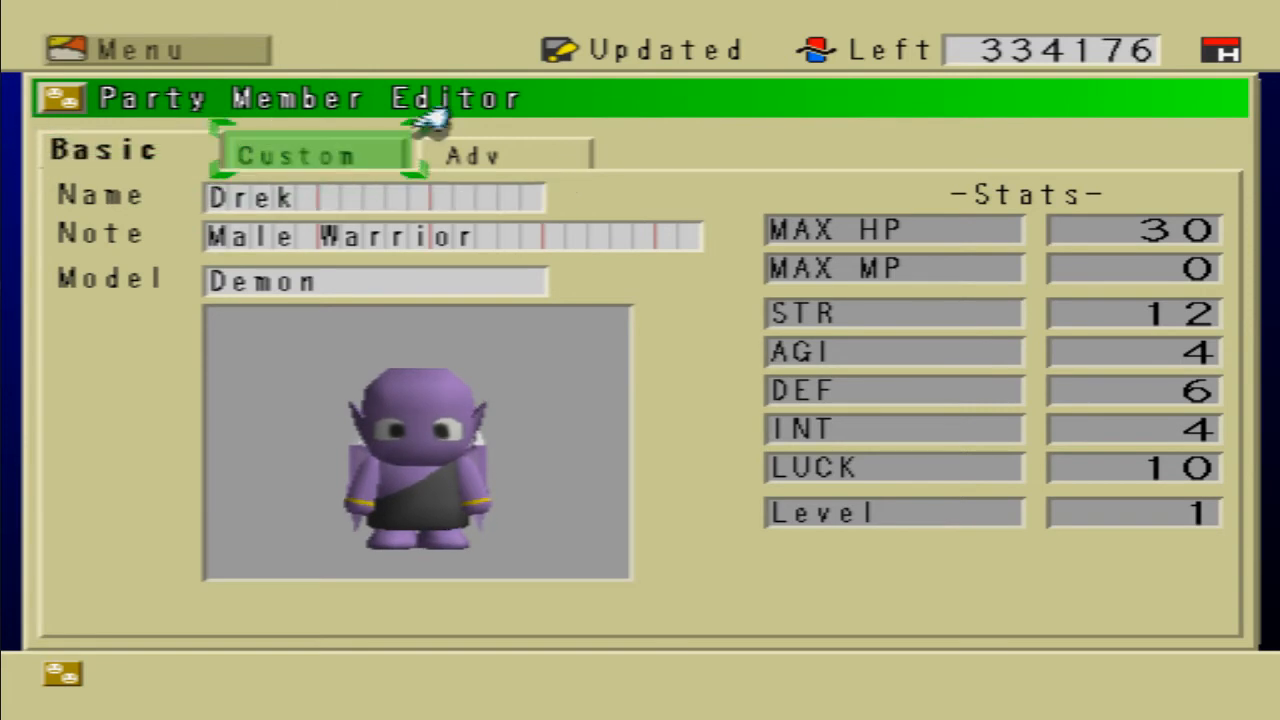
key("Return")
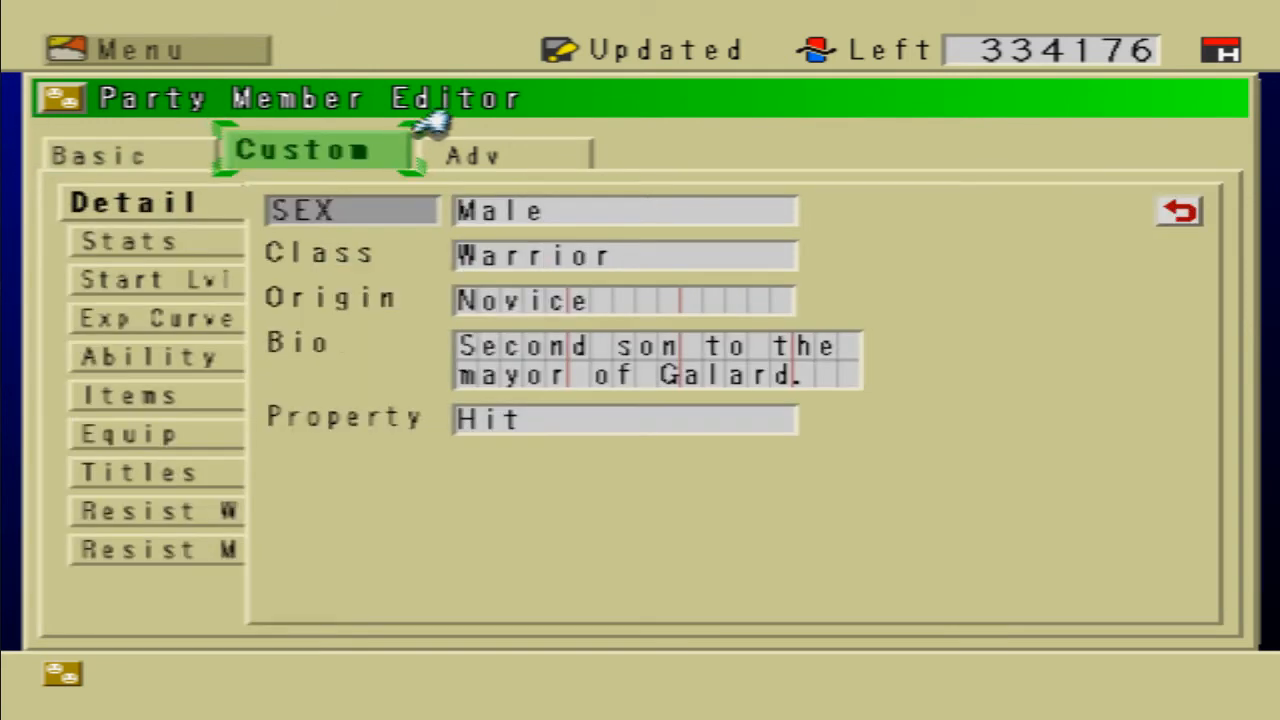
key("Down")
key("Right")
key("Left")
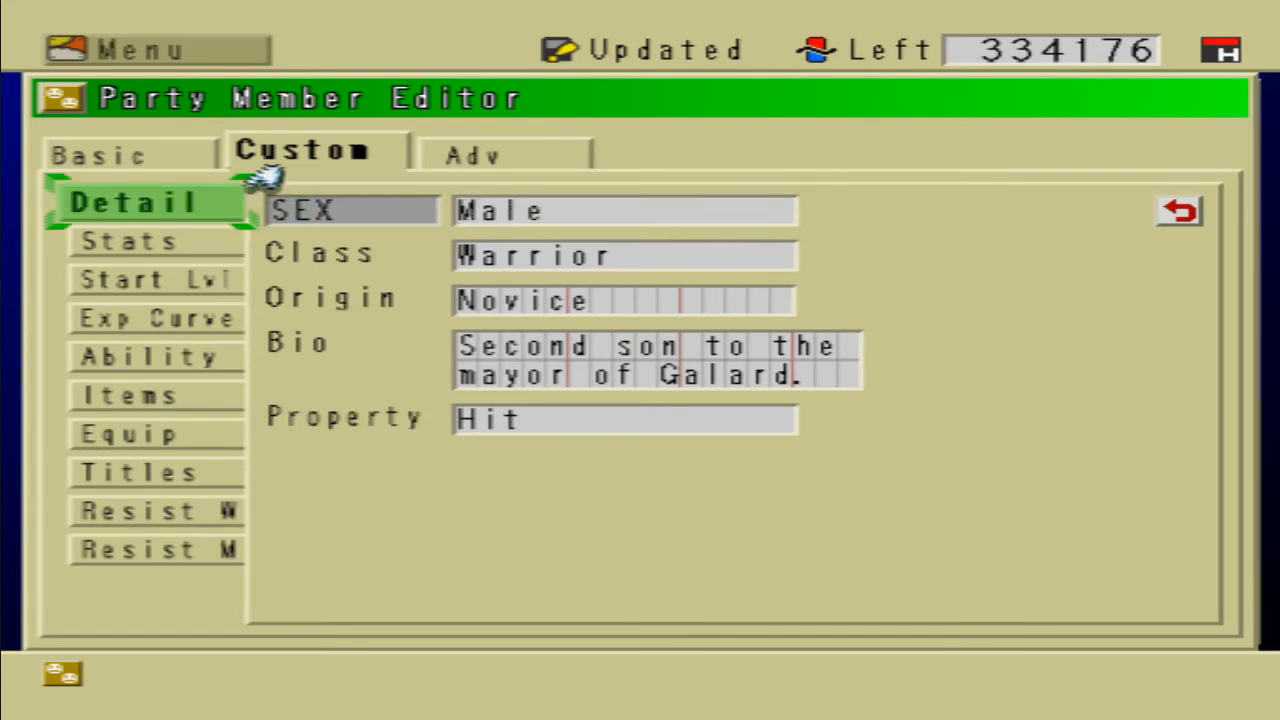
key("Up")
key("Down")
key("Right")
key("Down")
key("Down")
key("Left")
key("Down")
key("Down")
key("Down")
key("Up")
key("Up")
key("Return")
key("Down")
key("Down")
key("Down")
key("Down")
key("Down")
key("Down")
key("Up")
key("Up")
key("Up")
key("Up")
key("Escape")
key("Left")
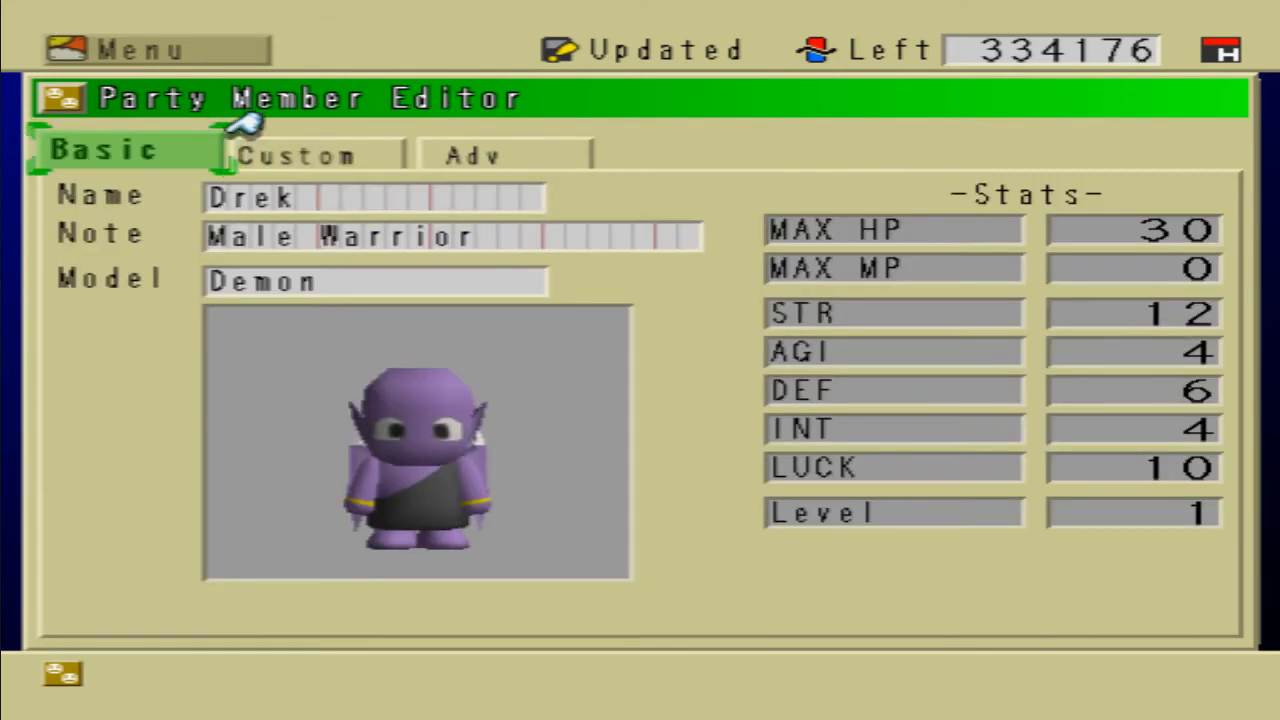
Step: Update the new party member's data and close the Party Member Database
key("Escape")
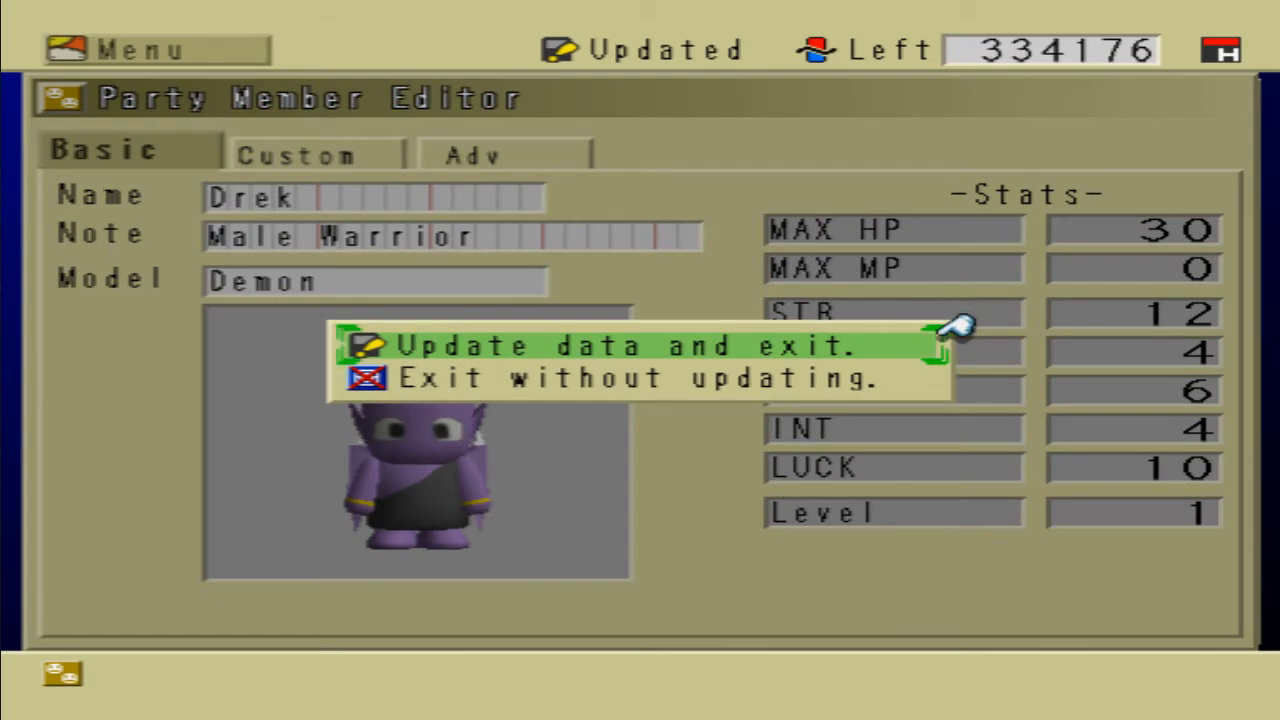
key("Return")
key("Escape")
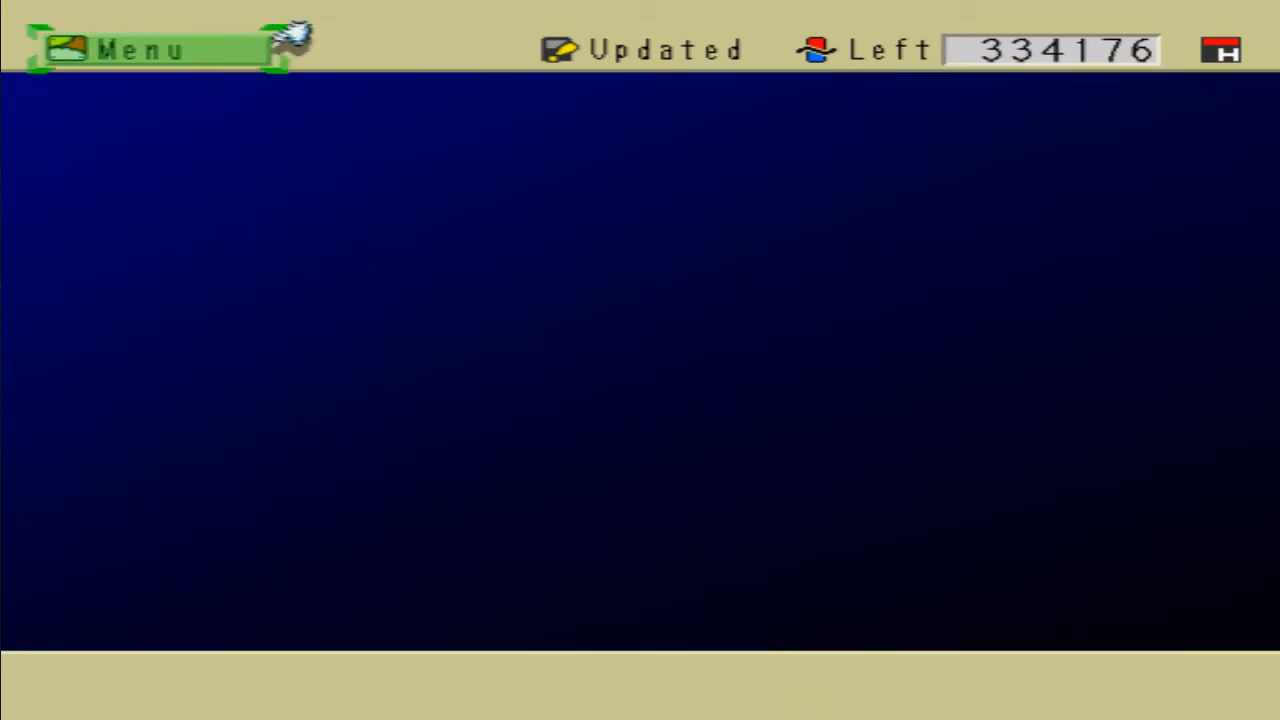
Step: Open the Script Database
key("Down")
key("Down")
key("Down")
key("Down")
key("Down")
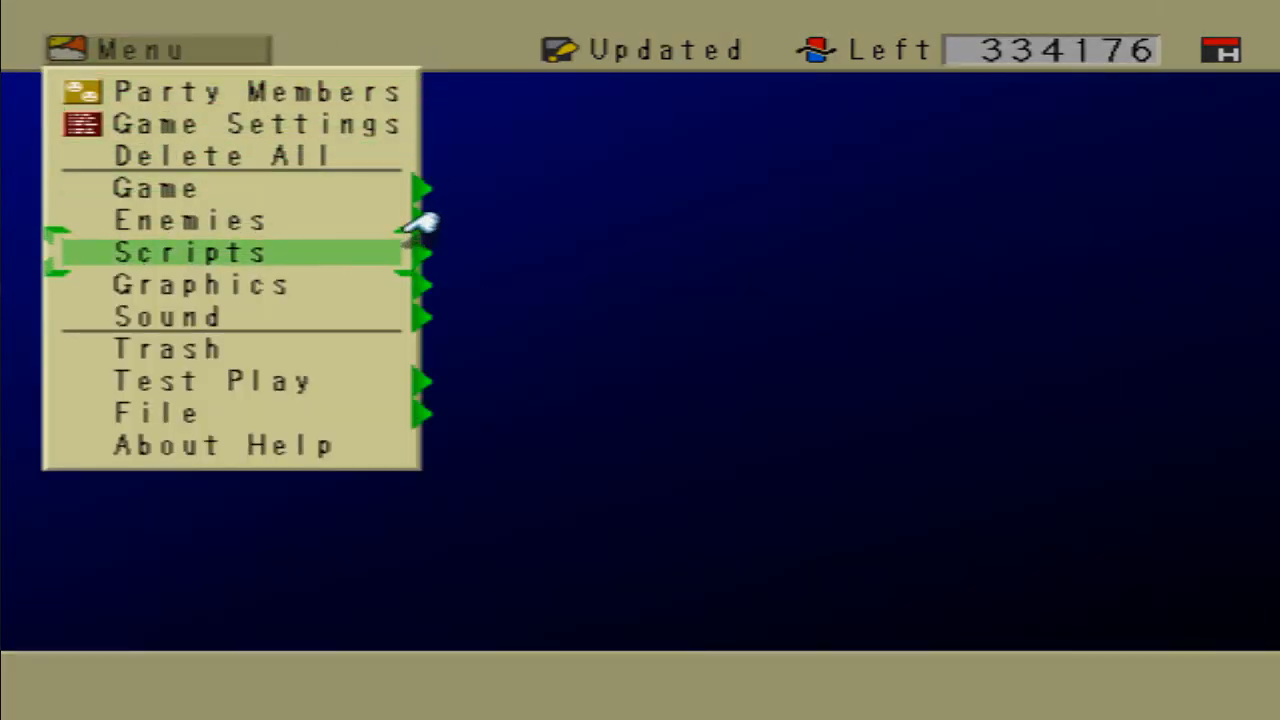
key("Return")
key("Return")
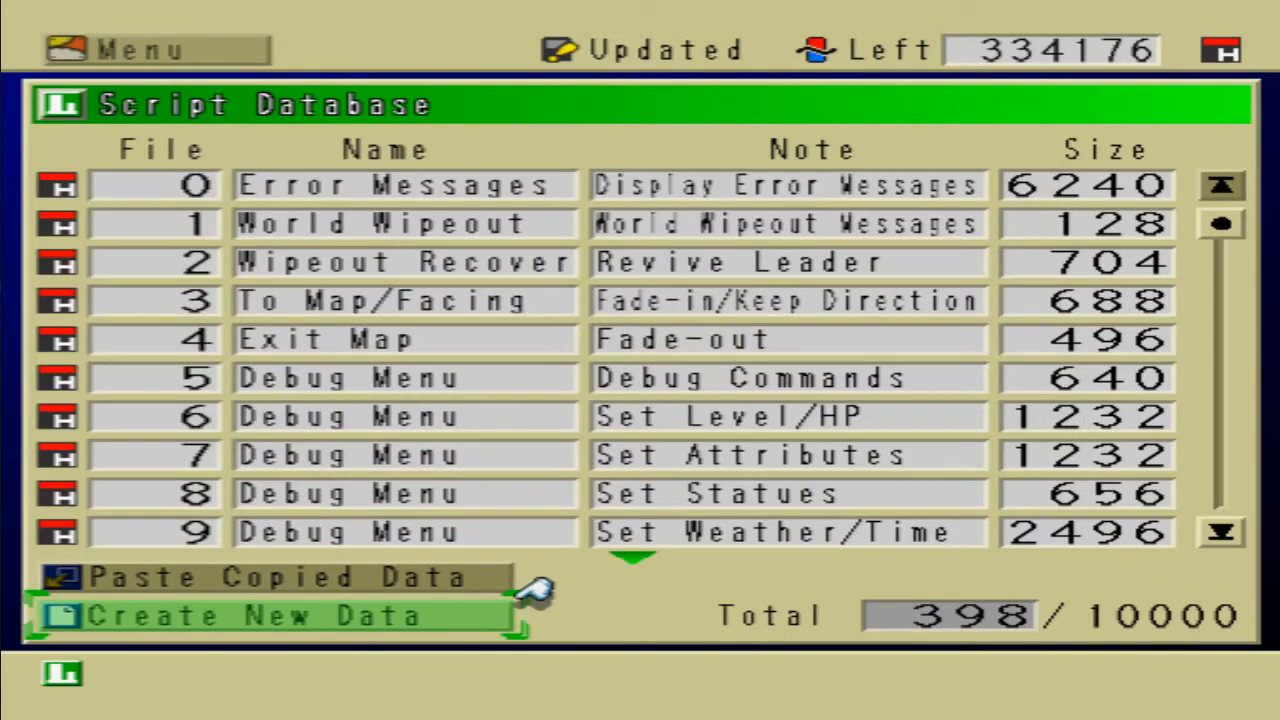
Step: Create a new script in the Script Database and name it Summon Drek
key("Return")
key("Return")
key("Down")
key("Down")
key("Down")
key("Delete")
key("Delete")
key("Delete")
key("Delete")
key("Delete")
key("Delete")
key("Delete")
key("Delete")
key("Delete")
key("Down")
key("Down")
key("Down")
key("Down")
key("Right")
key("Right")
key("Right")
key("Right")
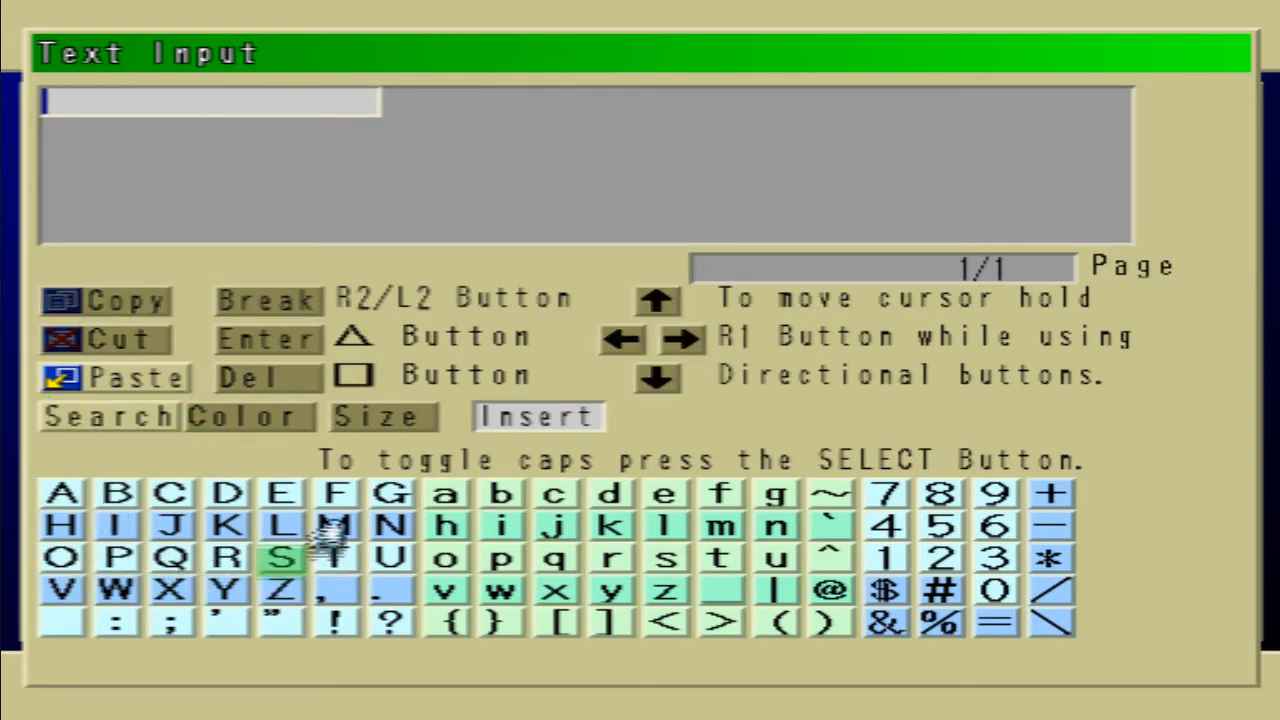
key("Up")
key("Return")
key("Right")
key("Right")
key("Right")
key("Right")
key("Right")
key("Right")
key("Right")
key("Right")
key("Right")
key("Return")
key("Up")
key("Left")
key("Return")
key("Return")
key("Down")
key("Left")
key("Left")
key("Left")
key("Left")
key("Left")
key("Return")
key("Right")
key("Right")
key("Right")
key("Right")
key("Right")
key("Right")
key("Up")
key("Return")
key("Down")
key("Down")
key("Down")
key("Right")
key("Right")
key("Right")
key("Right")
key("Right")
key("Right")
key("Return")
key("Up")
key("Up")
key("Up")
key("Up")
key("Right")
key("Right")
key("Right")
key("Right")
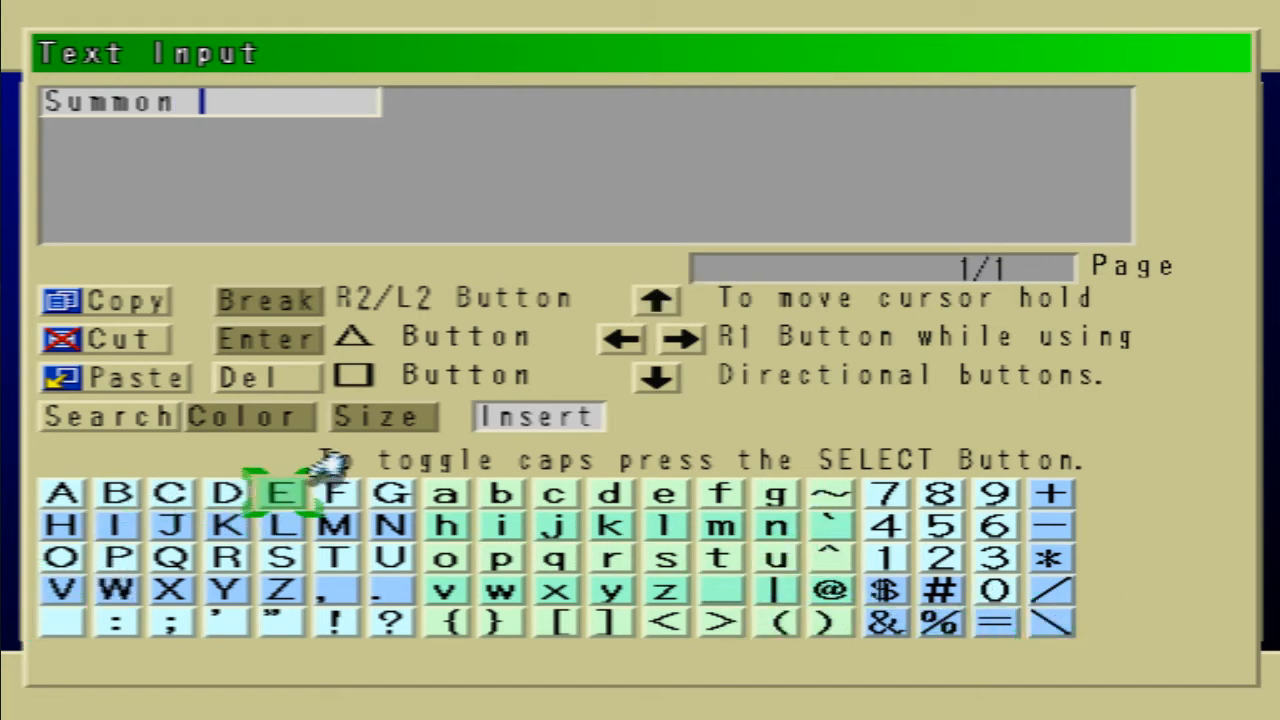
key("Left")
key("Return")
key("Down")
key("Right")
key("Right")
key("Right")
key("Right")
key("Down")
key("Right")
key("Right")
key("Right")
key("Return")
key("Up")
key("Up")
key("Right")
key("Return")
key("Down")
key("Left")
key("Return")
key("Return")
key("Return")
key("Return")
key("Right")
key("Right")
key("Right")
key("Return")
key("Escape")
key("Return")
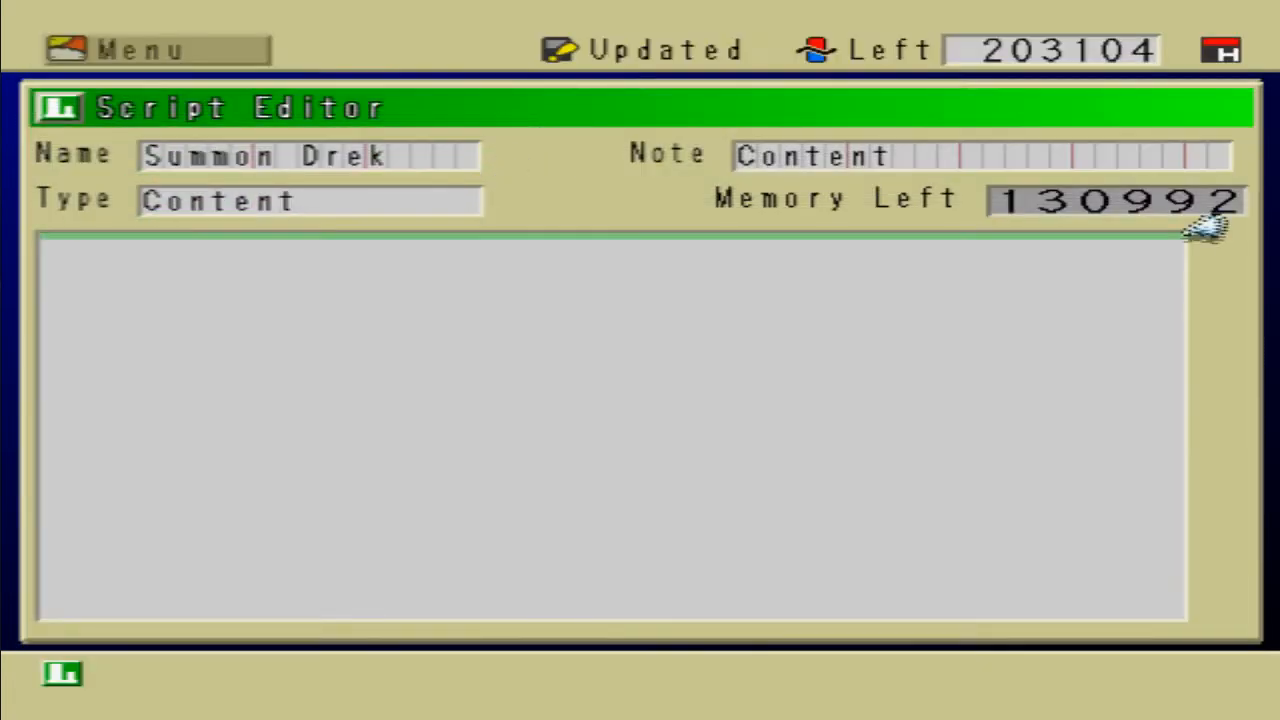
Step: Insert a Party: Change Member command that adds Drek to the party in the Summon Drek script
key("Return")
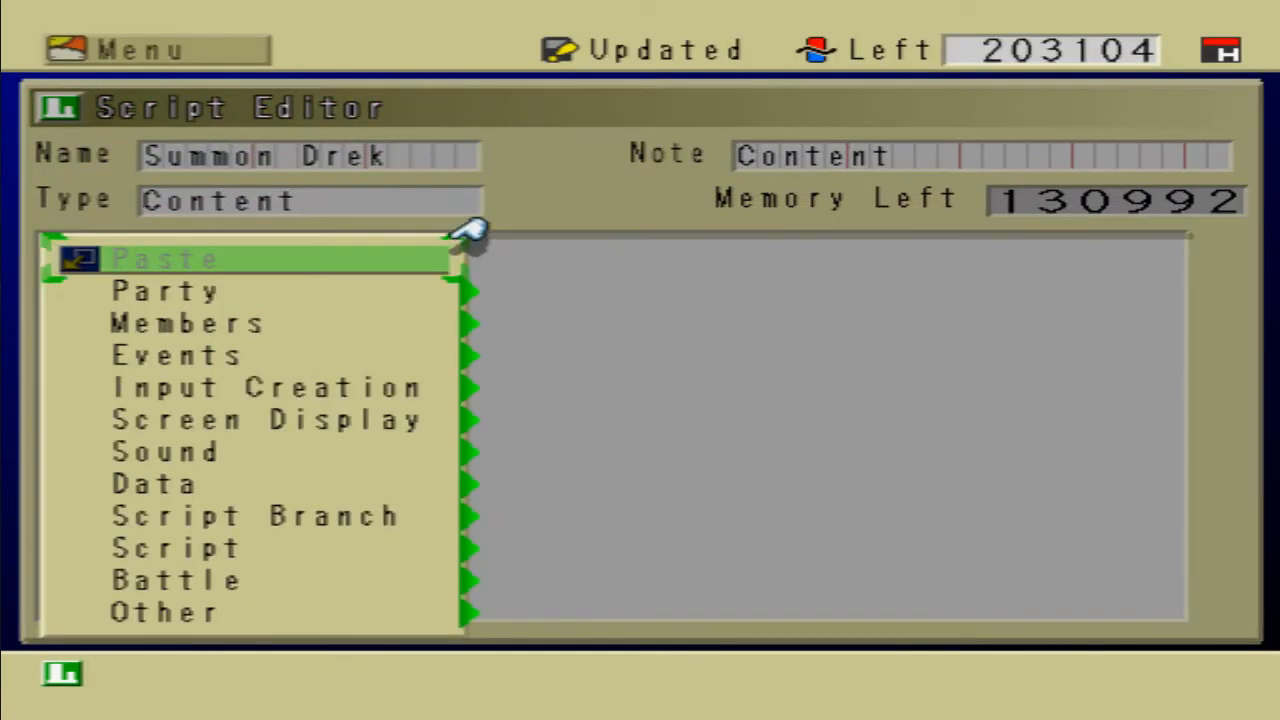
key("Down")
key("Down")
key("Down")
key("Down")
key("Down")
key("Down")
key("Down")
key("Down")
key("Down")
key("Up")
key("Up")
key("Up")
key("Up")
key("Up")
key("Up")
key("Up")
key("Up")
key("Down")
key("Up")
key("Return")
key("Down")
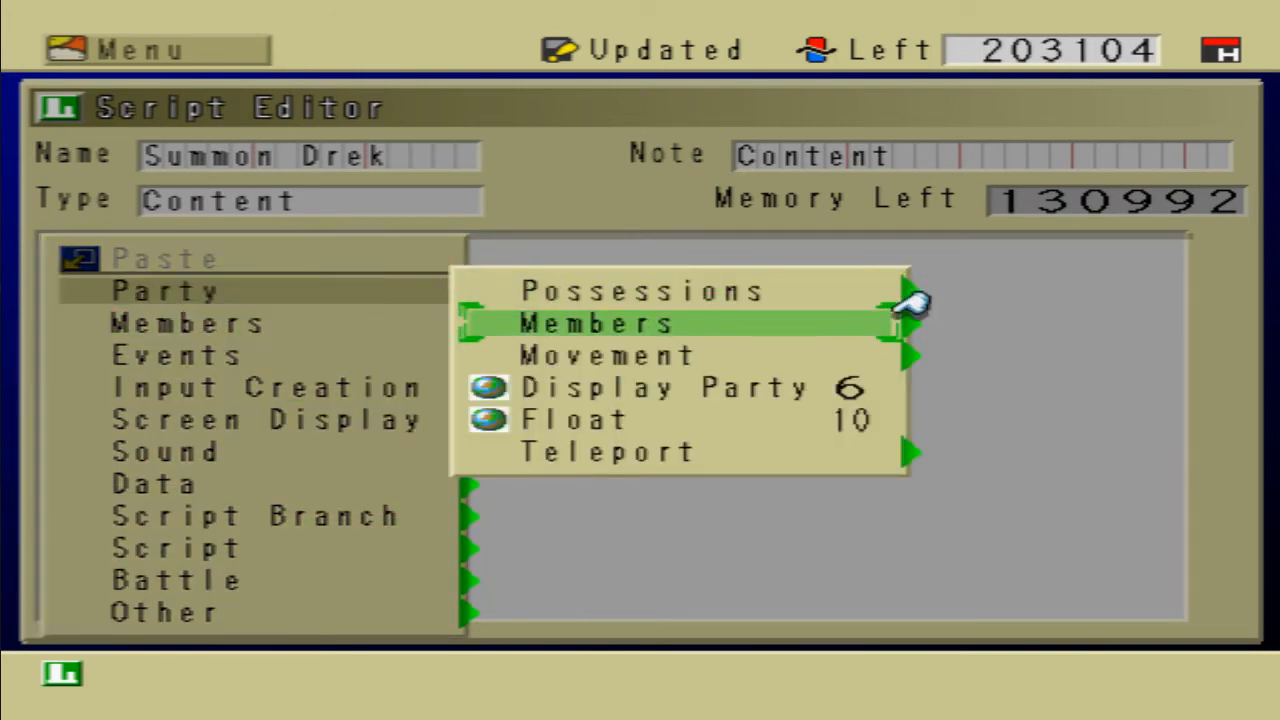
key("Return")
key("Down")
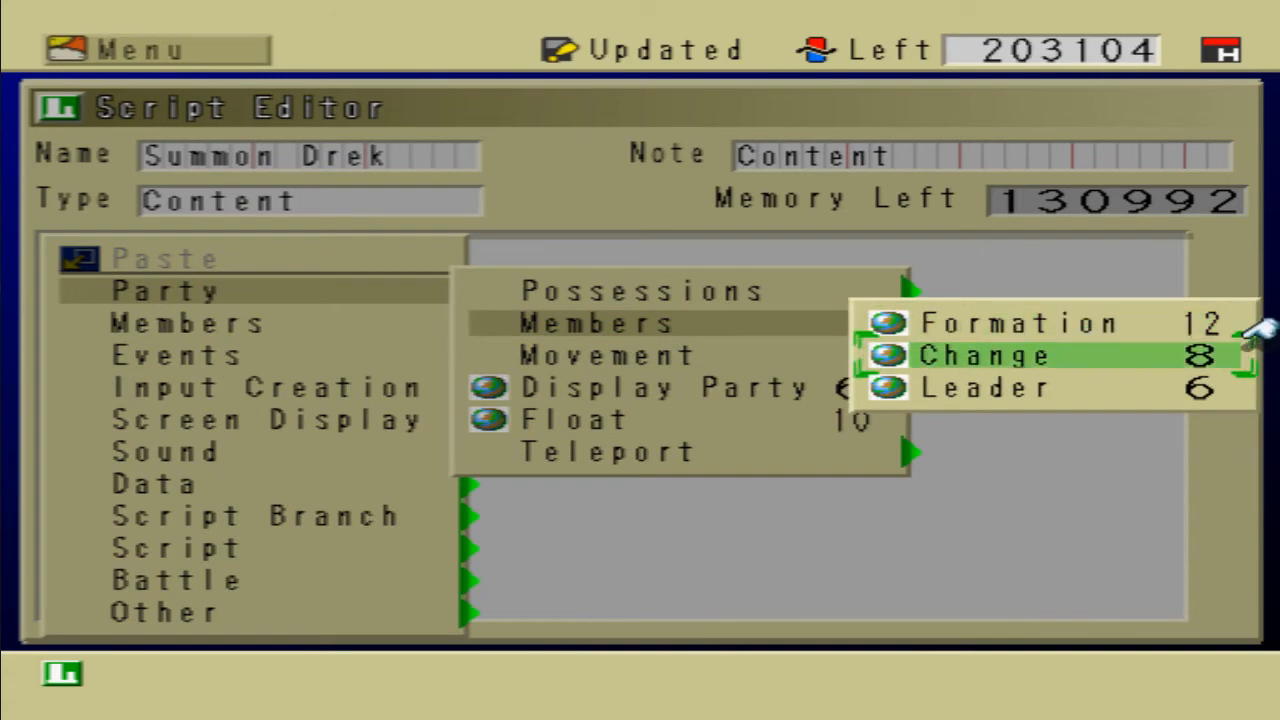
key("Return")
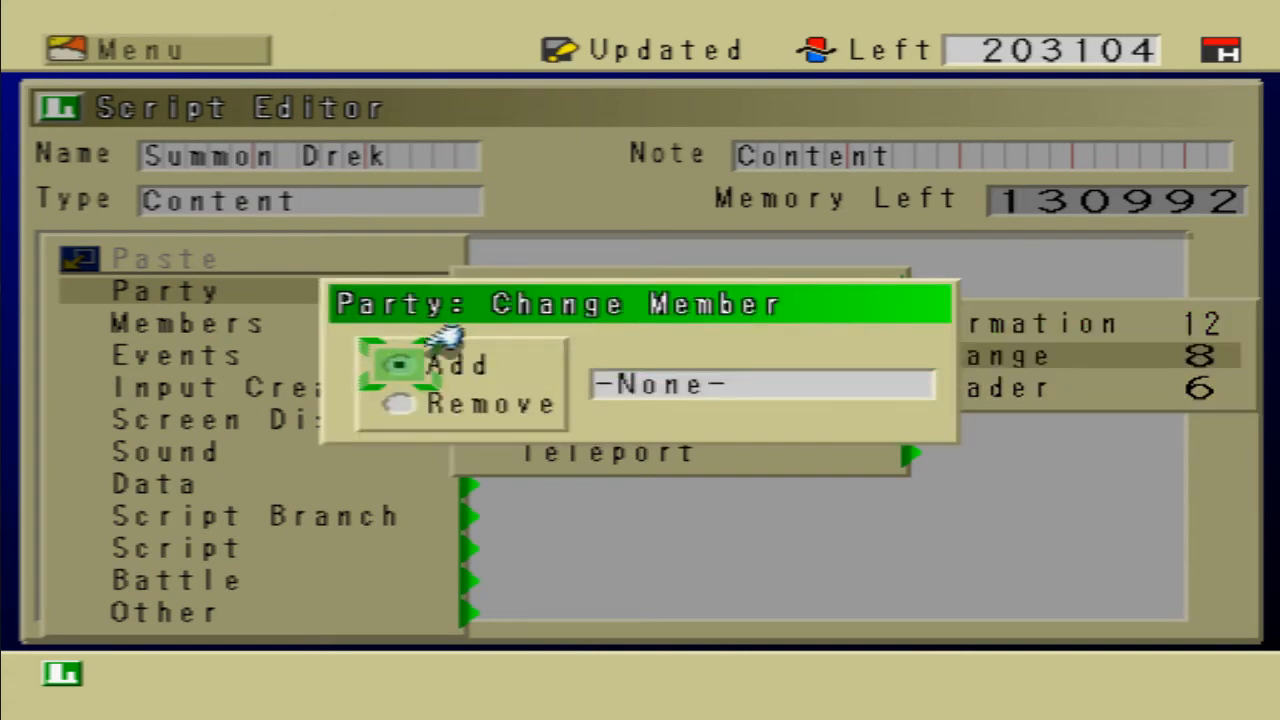
key("Right")
key("Return")
key("Up")
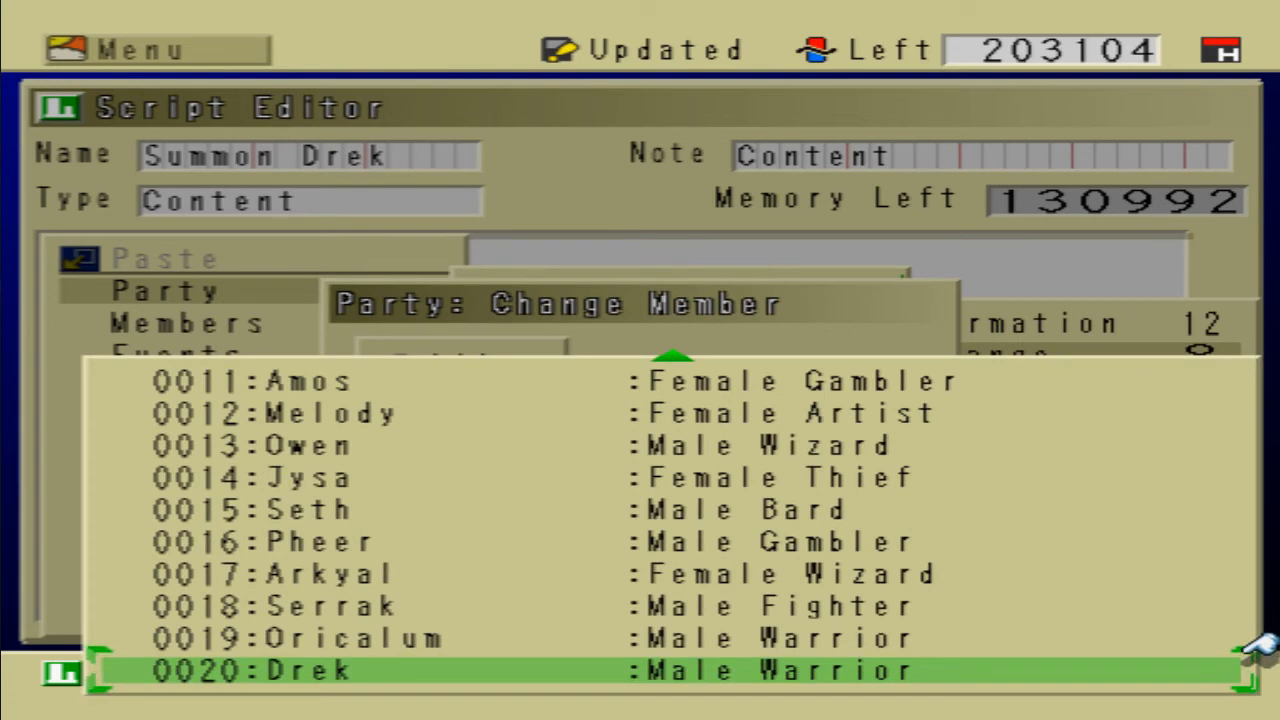
key("Return")
key("Escape")
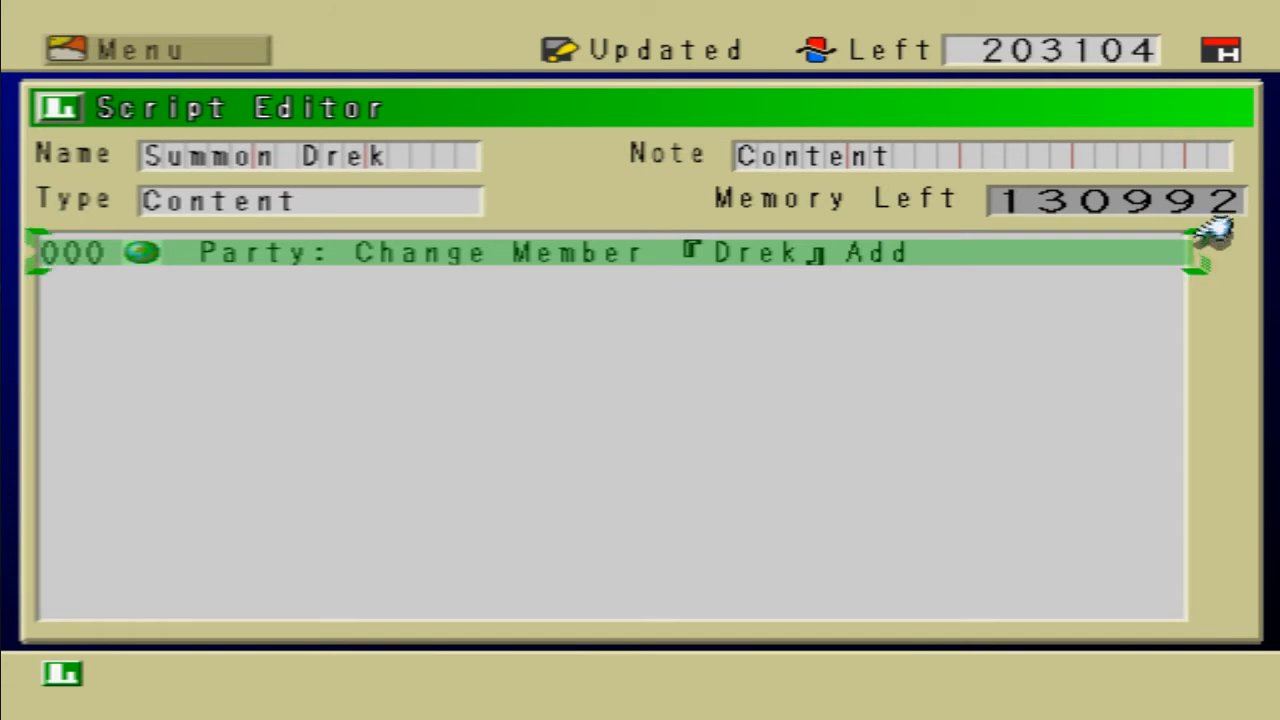
key("F1")
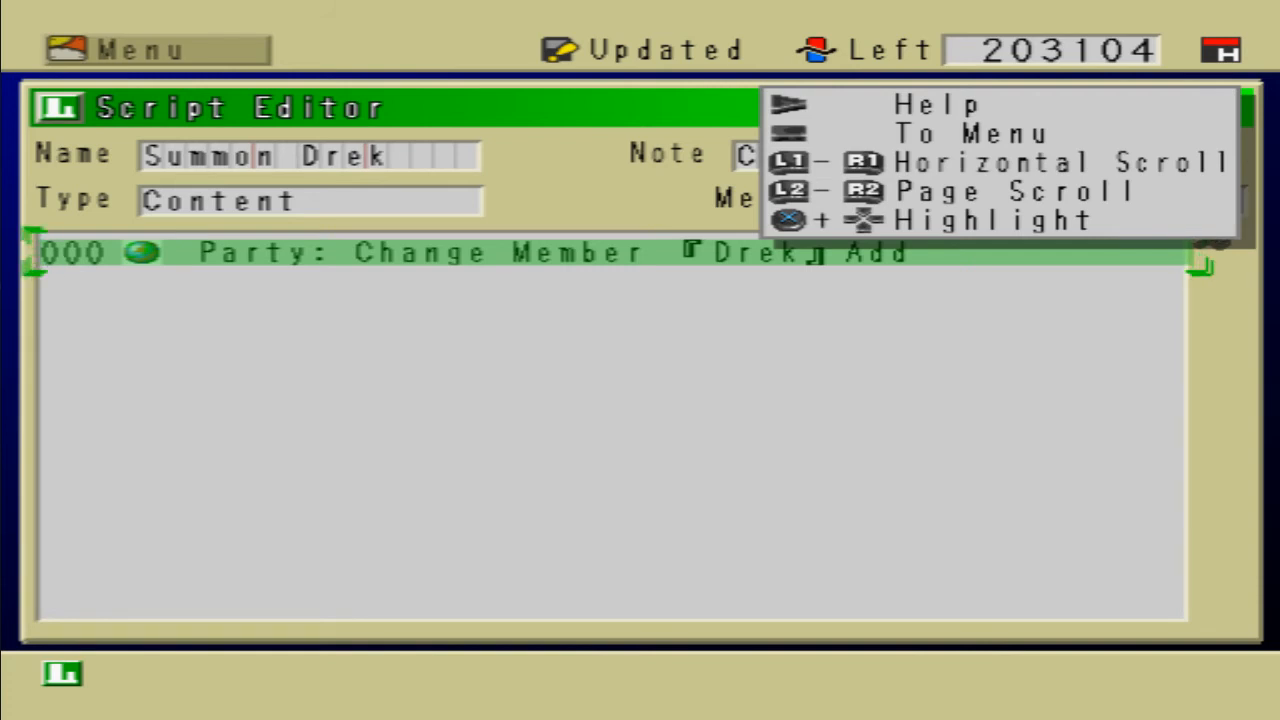
key("F1")
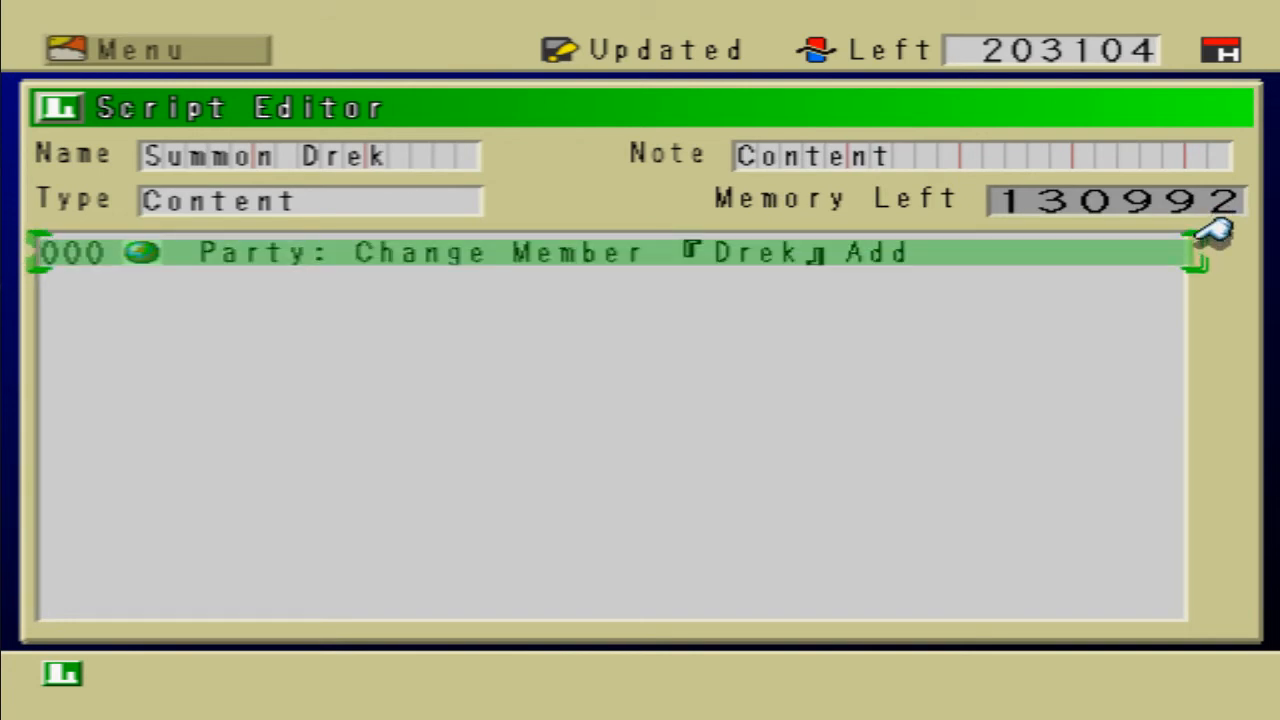
key("F1")
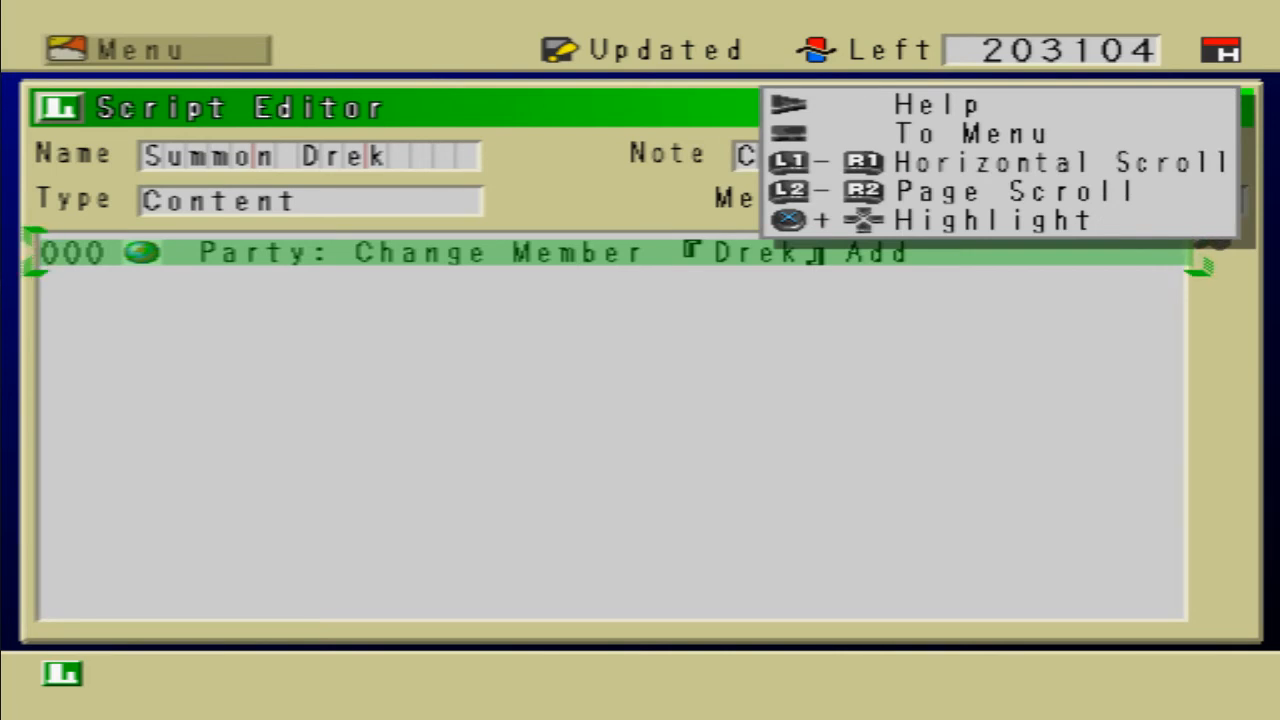
Step: Update the Summon Drek script's data and close the Script Database
key("Escape")
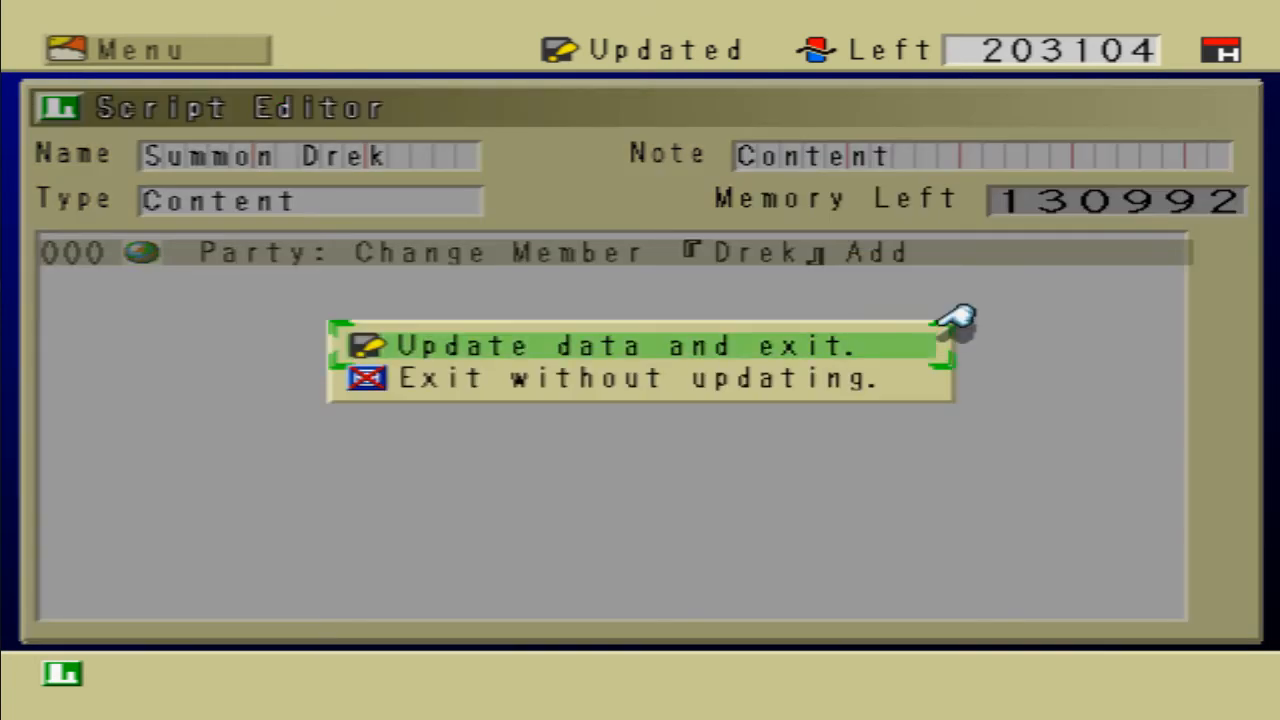
key("Return")
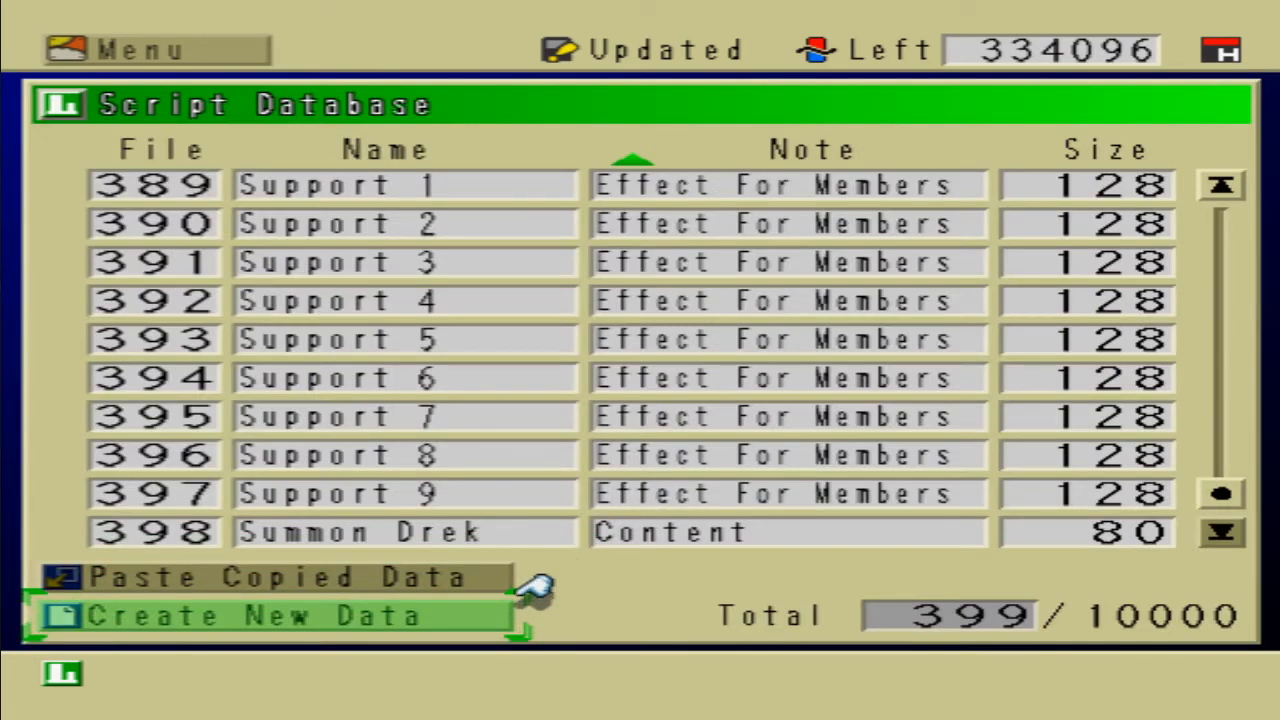
key("Escape")
Step: Open the event database from the Scripts category
key("Return")
key("Down")
key("Down")
key("Down")
key("Down")
key("Down")
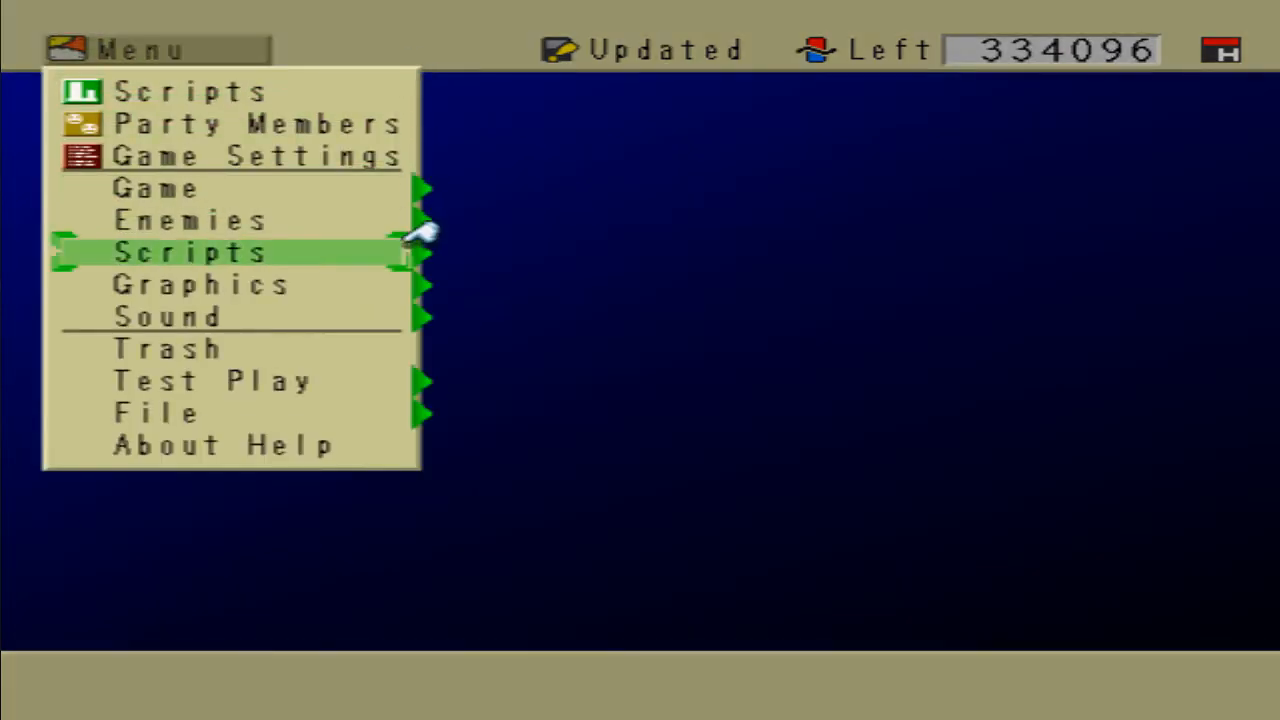
key("Return")
key("Down")
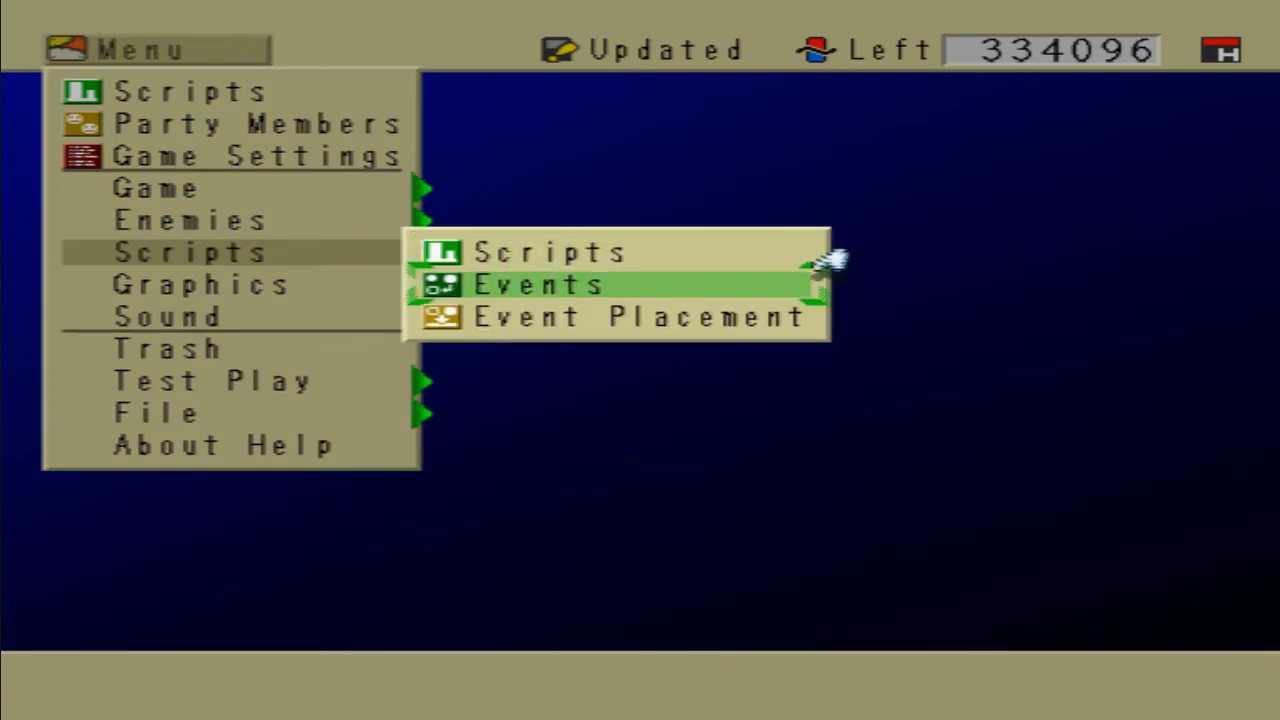
key("Return")
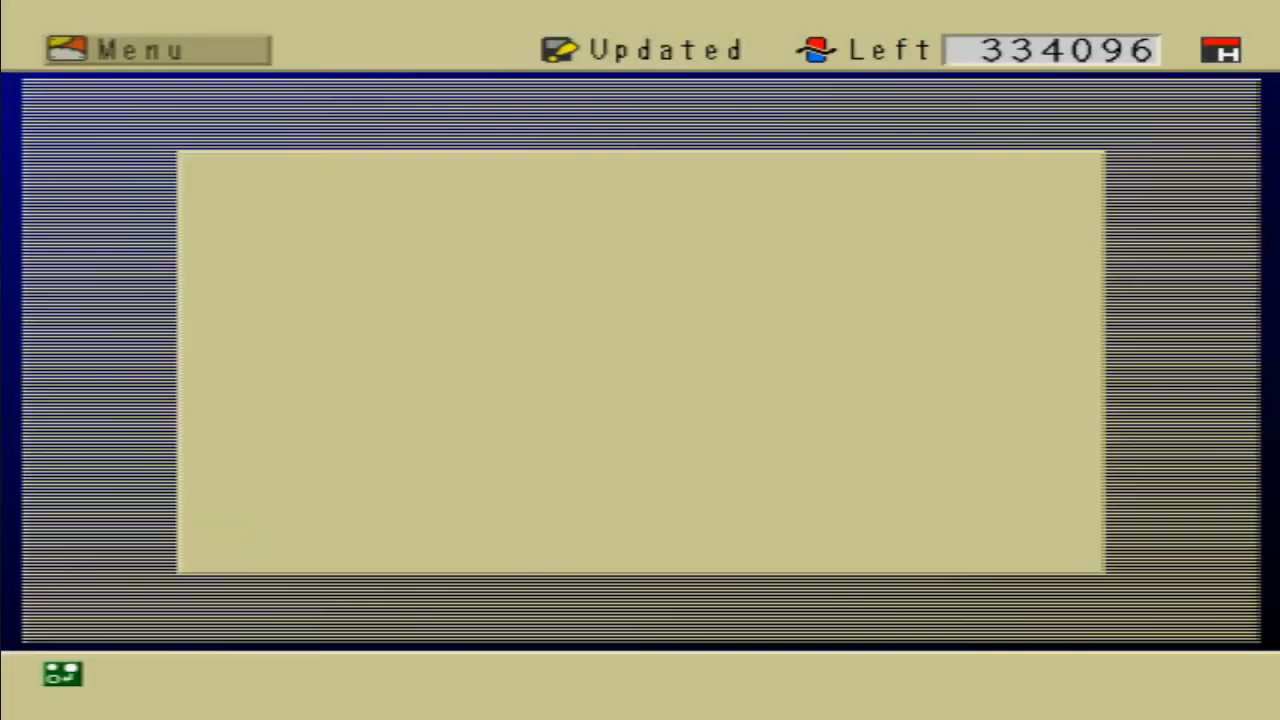
Step: Create a new event in the event database and name it Summon Drek
key("Return")
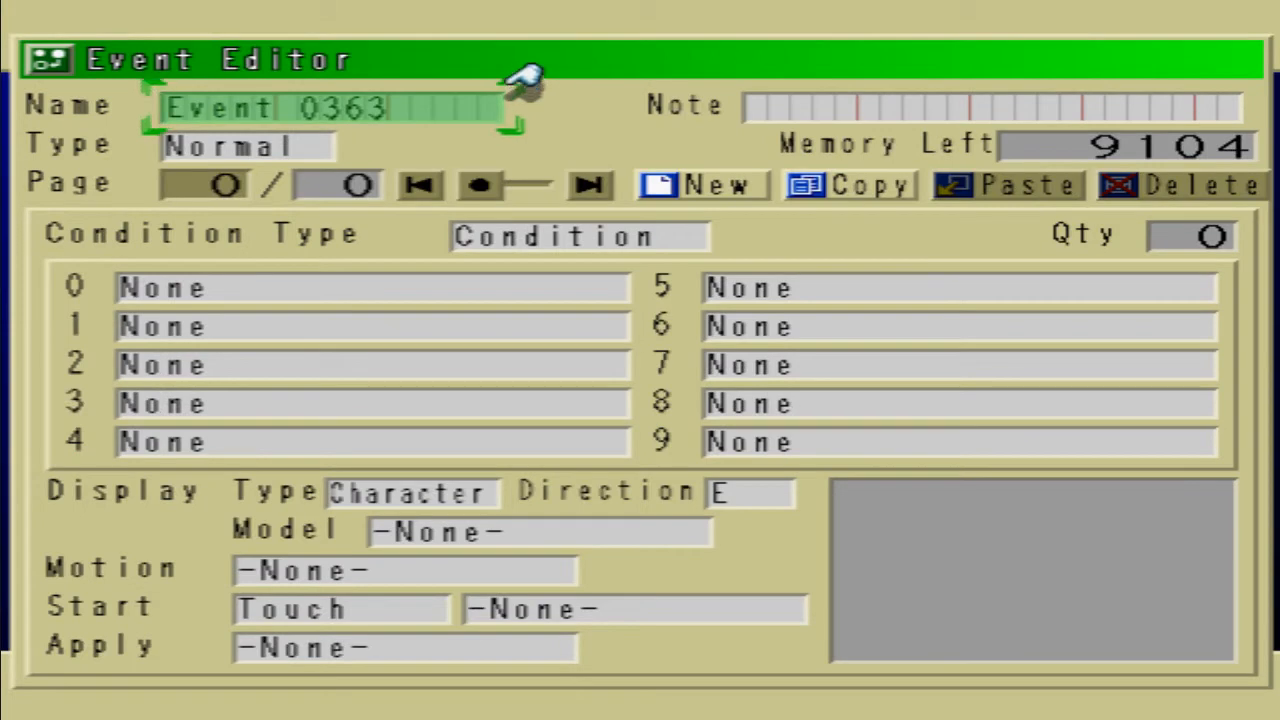
key("Return")
key("Delete")
key("Delete")
key("Delete")
key("Delete")
key("Delete")
key("Delete")
key("Delete")
key("Delete")
key("Delete")
key("Delete")
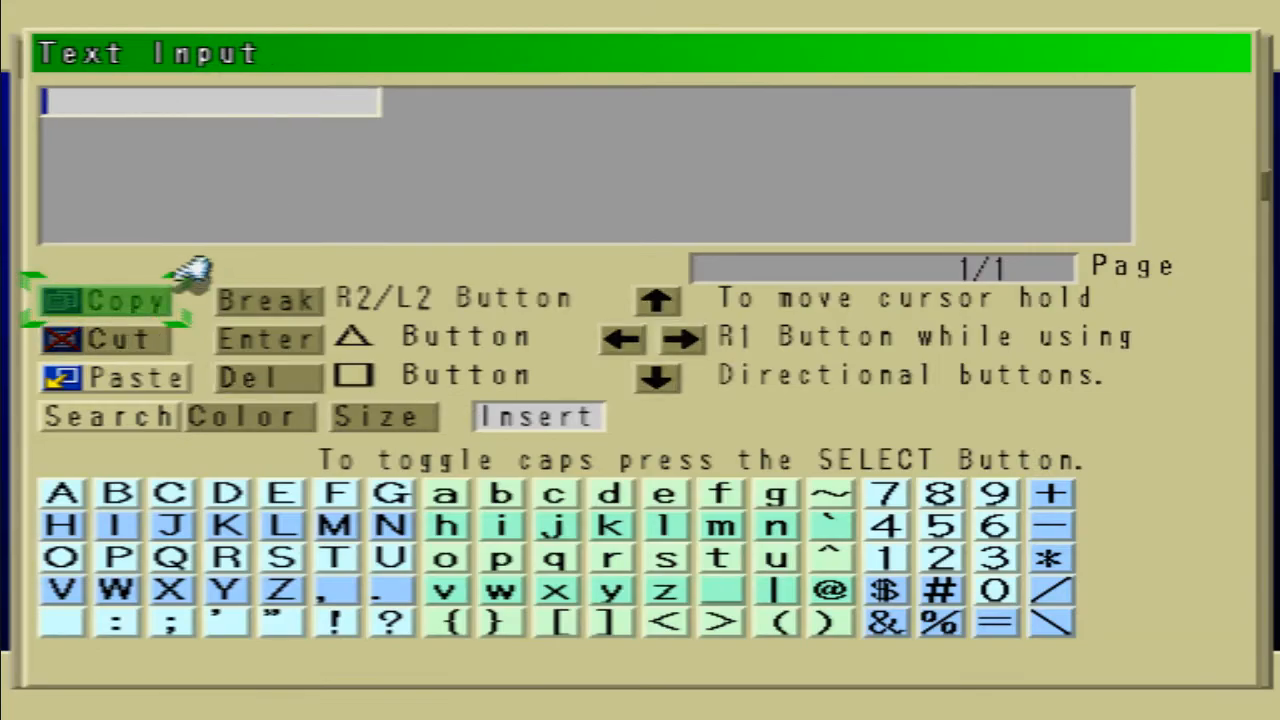
key("Down")
key("Down")
key("Return")
key("Escape")
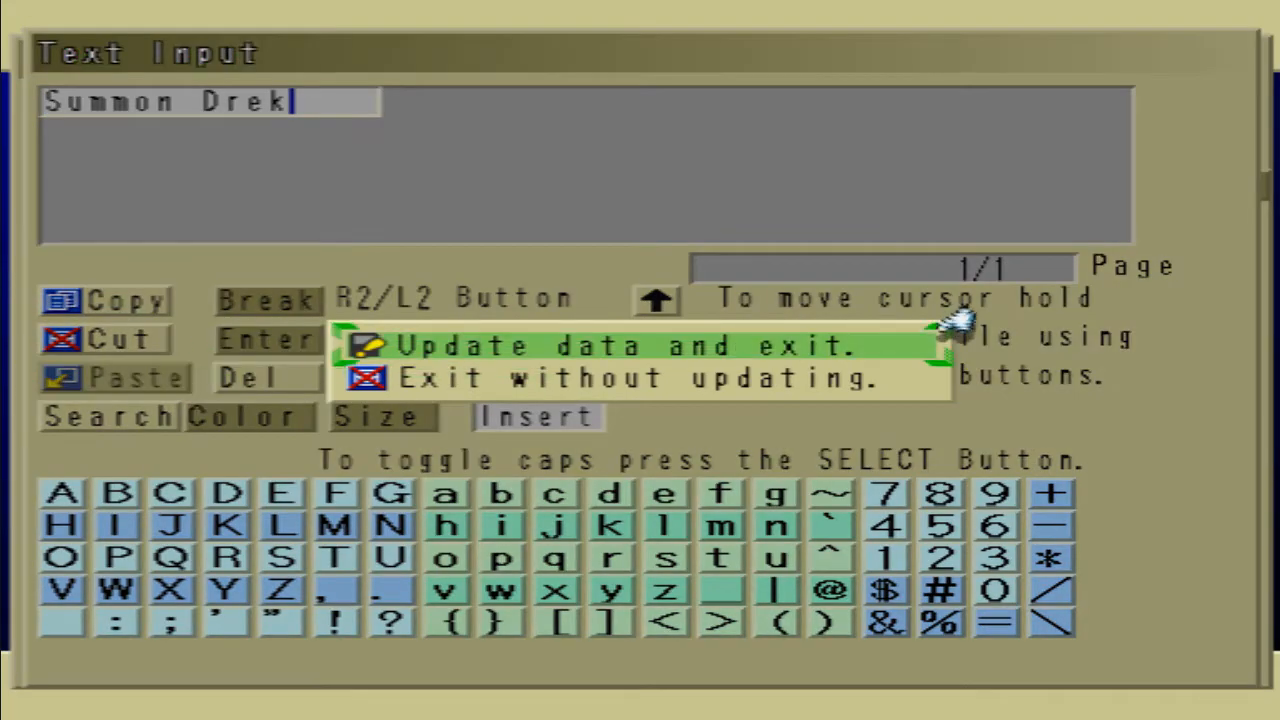
key("Return")
Step: Set the Summon Drek event's type to System
key("Down")
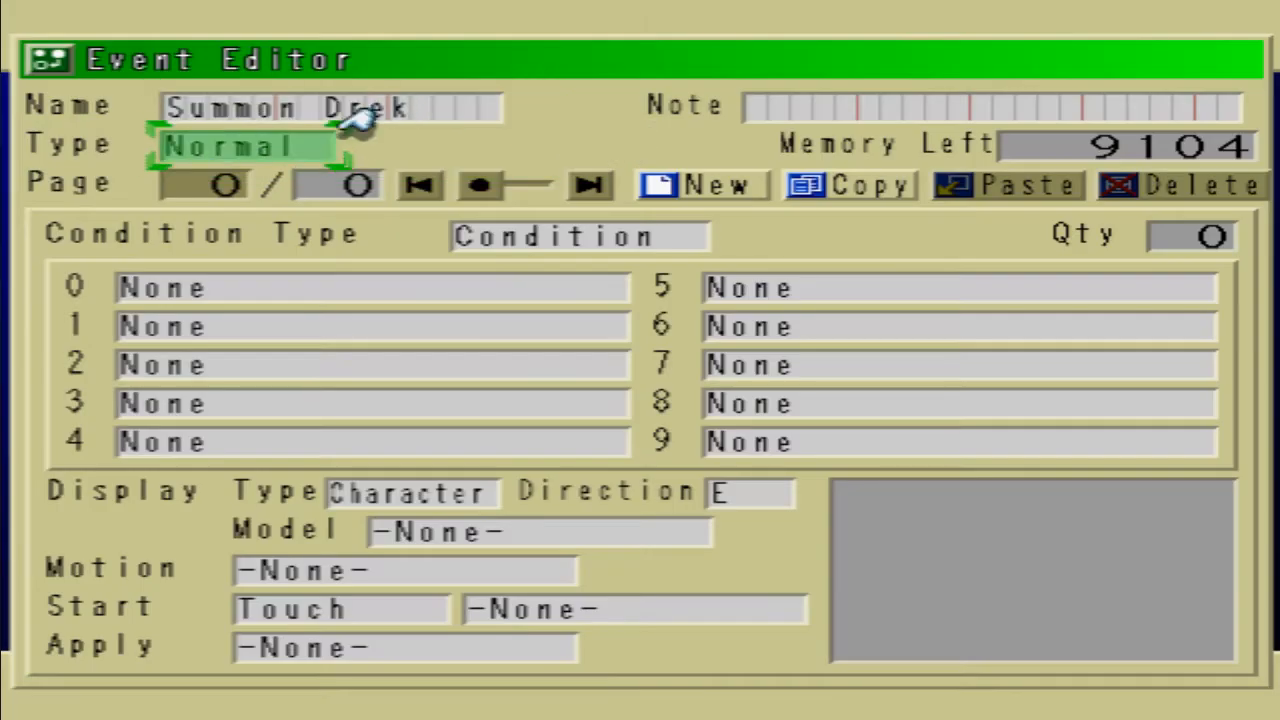
key("Return")
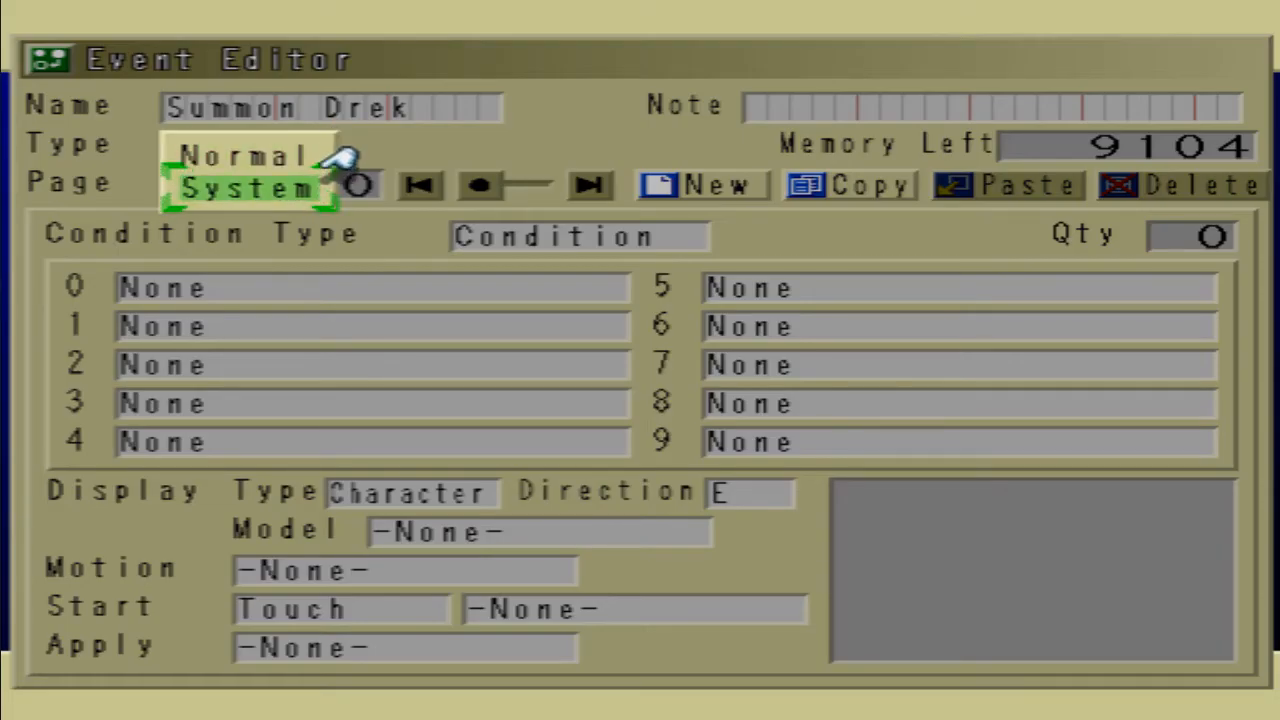
key("Return")
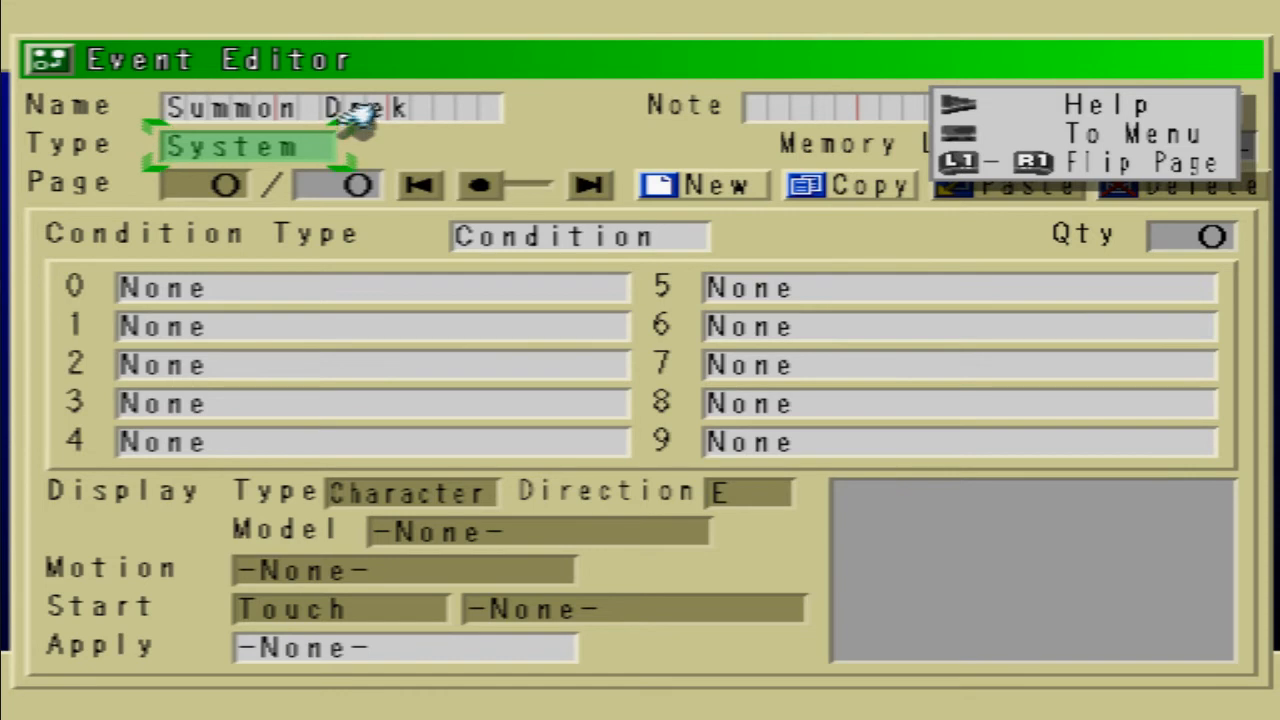
key("Return")
key("Return")
Step: Apply script 0398 Summon Drek to the event
key("Up")
key("Up")
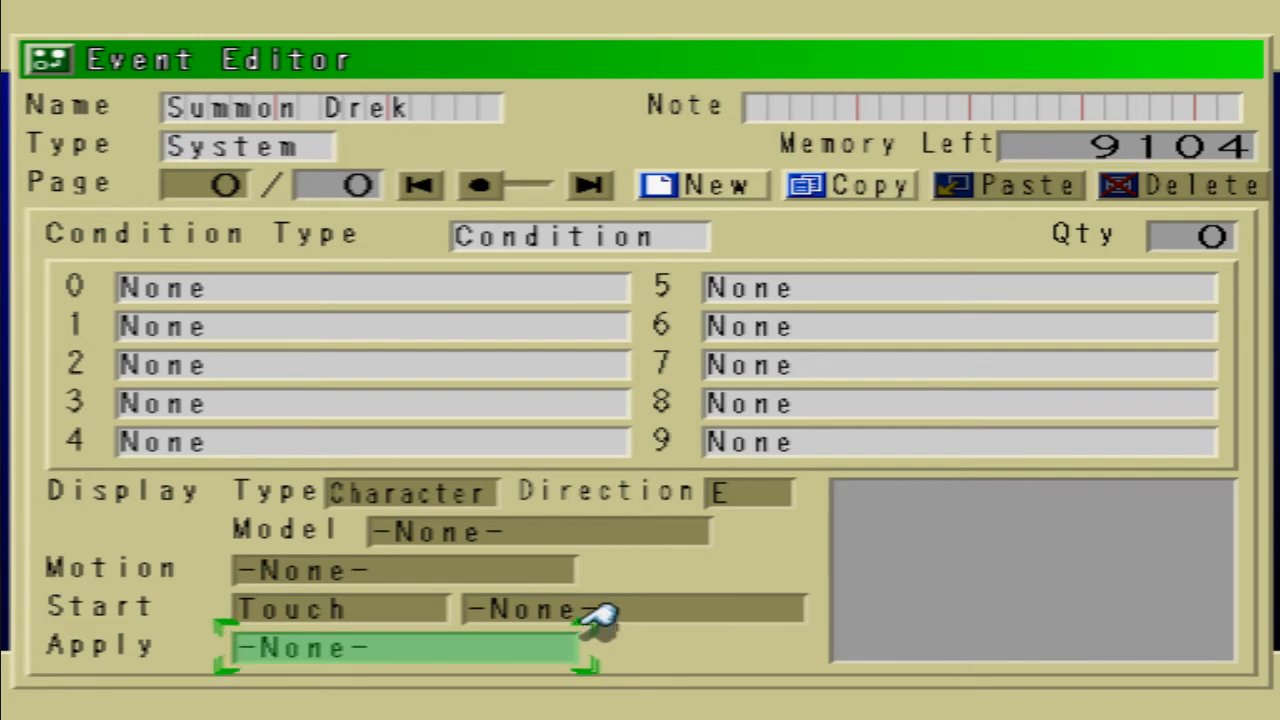
key("Return")
key("Page_Up")
key("Page_Up")
key("Page_Up")
key("Page_Up")
key("Page_Up")
key("Page_Up")
key("Page_Up")
key("Page_Up")
key("Page_Up")
key("Page_Up")
key("Page_Up")
key("Page_Up")
key("Page_Up")
key("Page_Up")
key("Page_Up")
key("Page_Up")
key("Page_Up")
key("Page_Up")
key("Page_Up")
key("Page_Up")
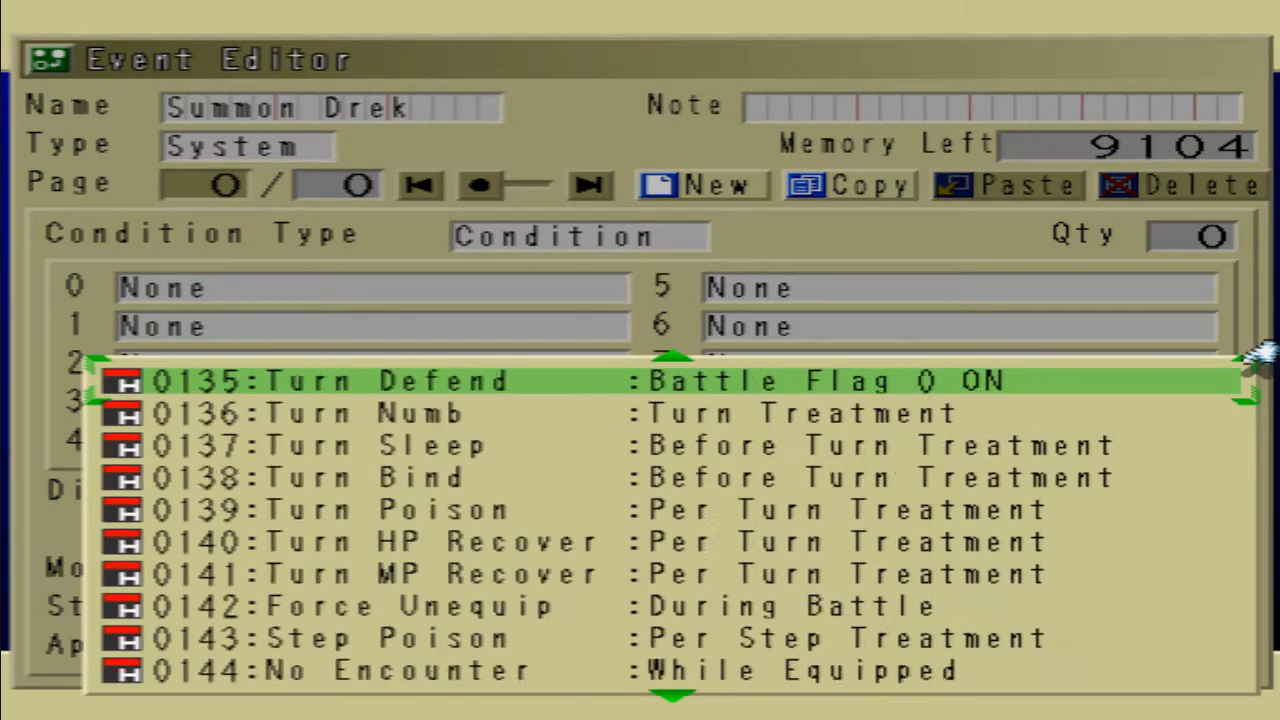
key("Page_Up")
key("Up")
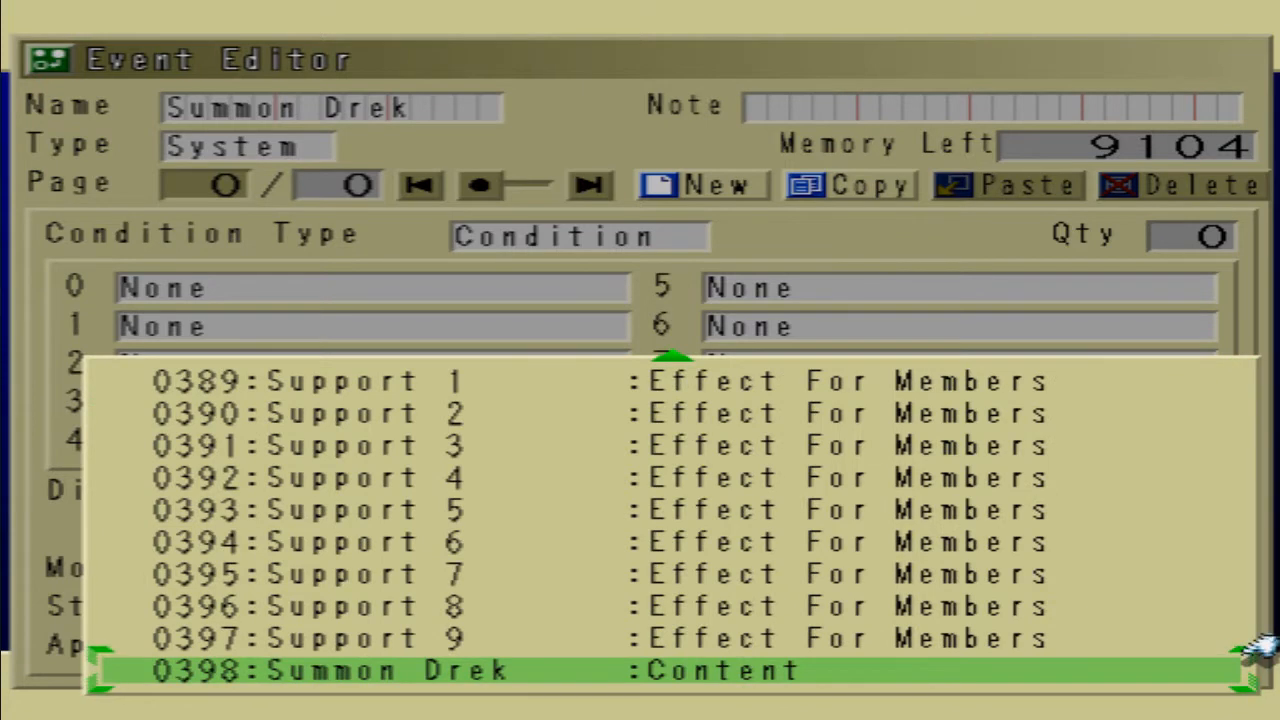
key("Return")
Step: Update the Summon Drek event's data and close the event database
key("Escape")
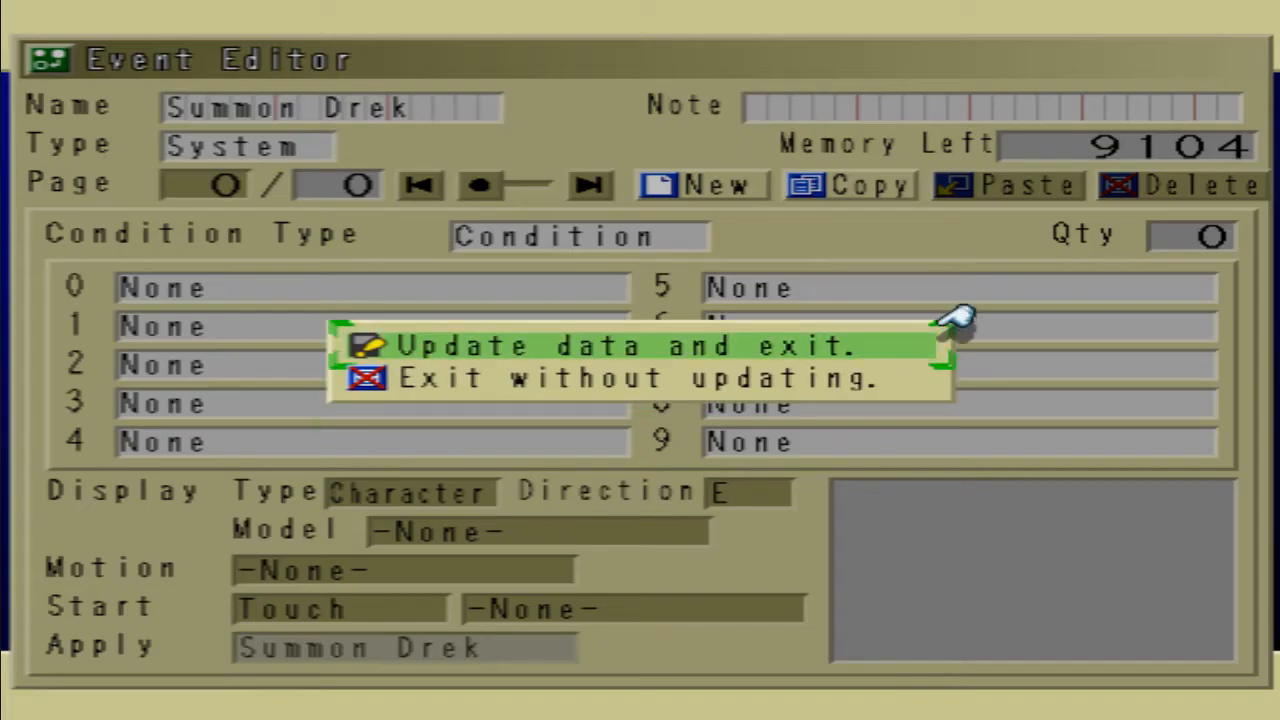
key("Return")
key("Escape")
Step: Open the Direct Effect Database from the Game category
key("Return")
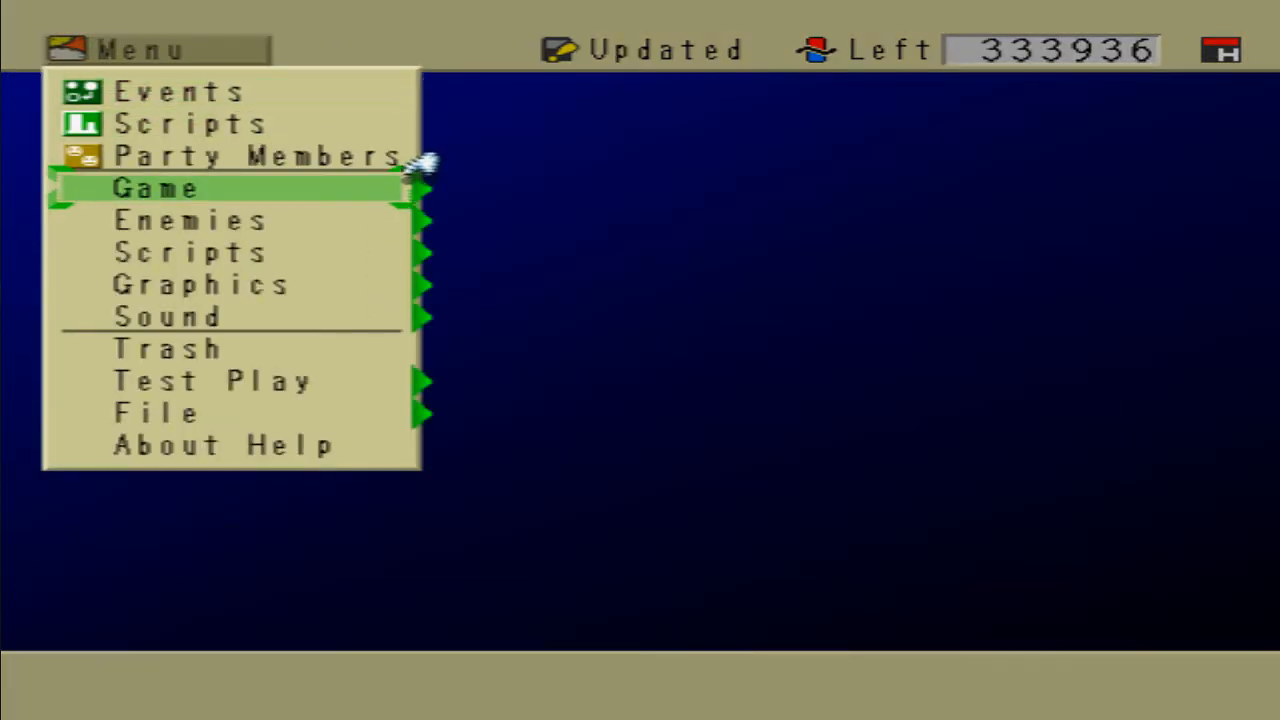
key("Return")
key("Down")
key("Down")
key("Down")
key("Down")
key("Down")
key("Down")
key("Down")
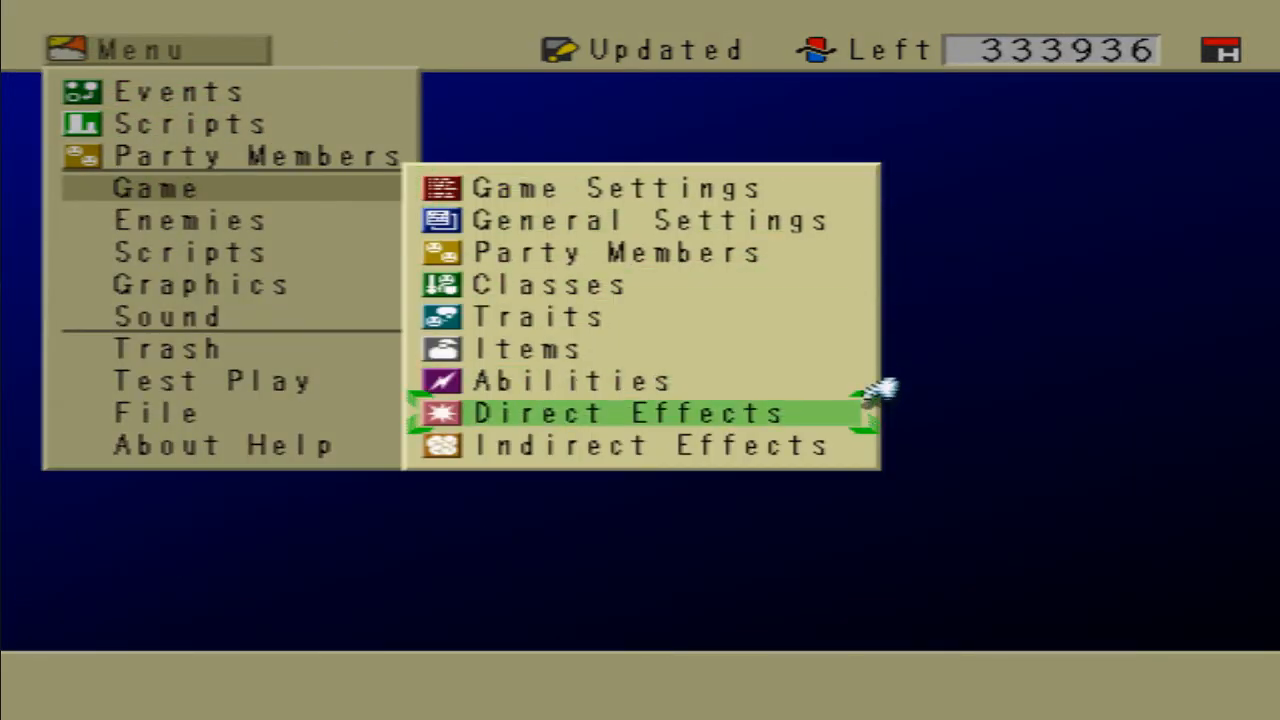
key("Return")
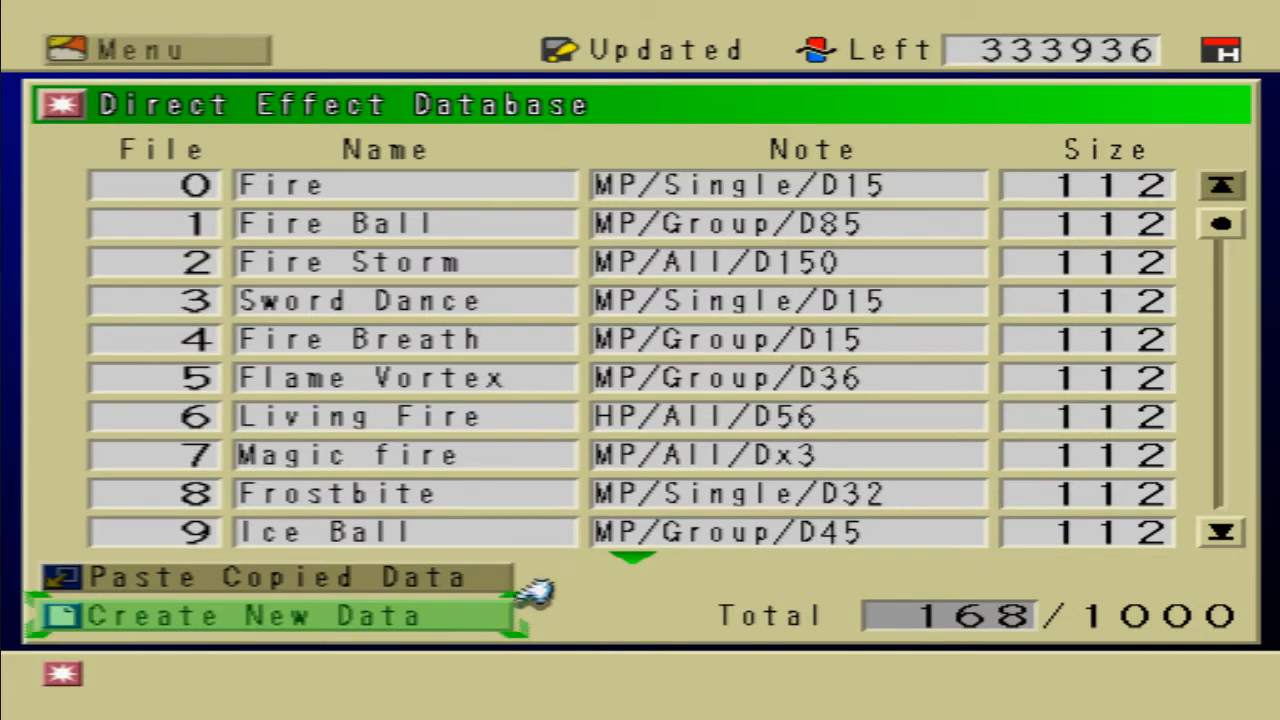
Step: Create a new direct effect and name it Summon Drek
key("Return")
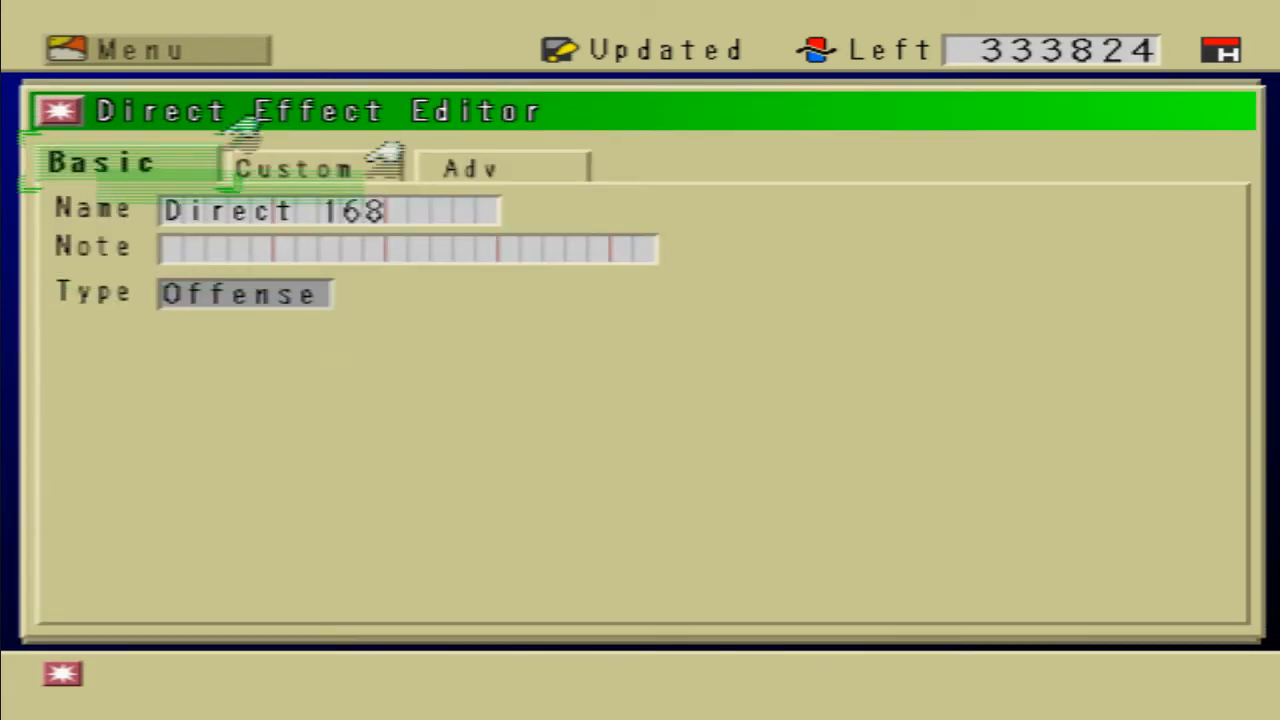
key("Down")
key("Return")
key("Delete")
key("Delete")
key("Delete")
key("Delete")
key("Delete")
key("Delete")
key("Delete")
key("Delete")
key("Delete")
key("Delete")
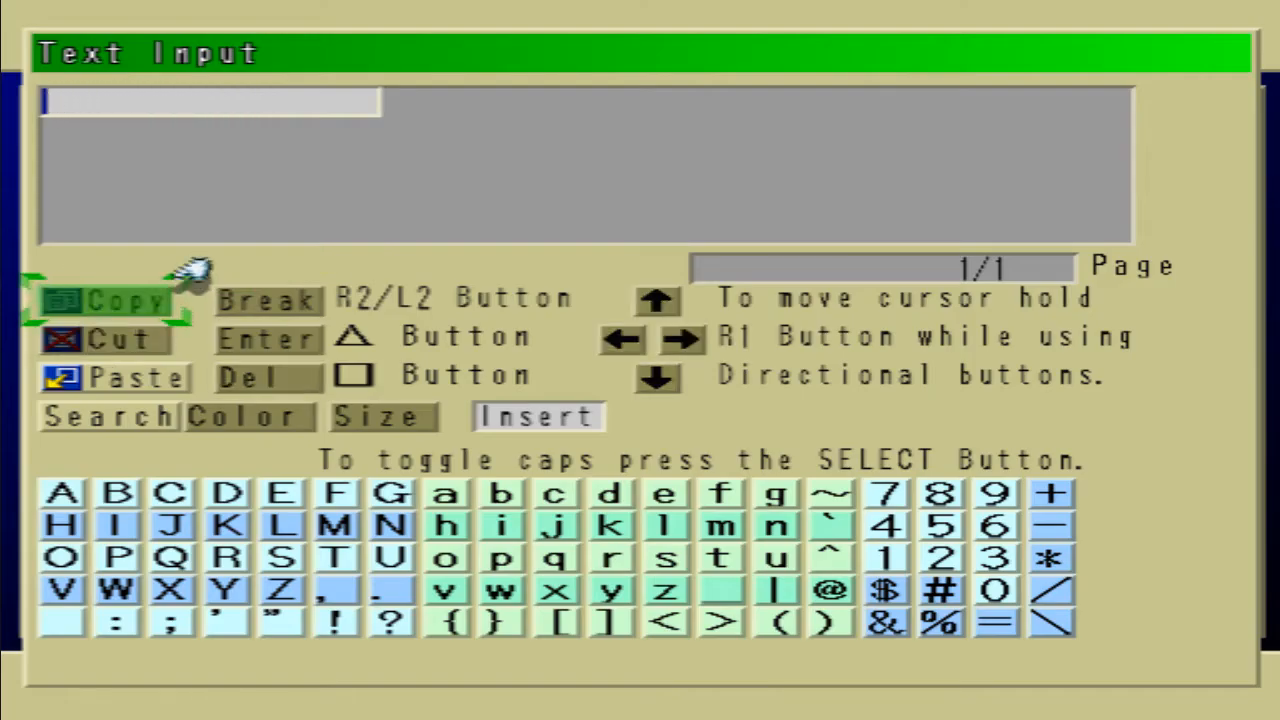
key("Down")
key("Down")
key("Return")
key("Up")
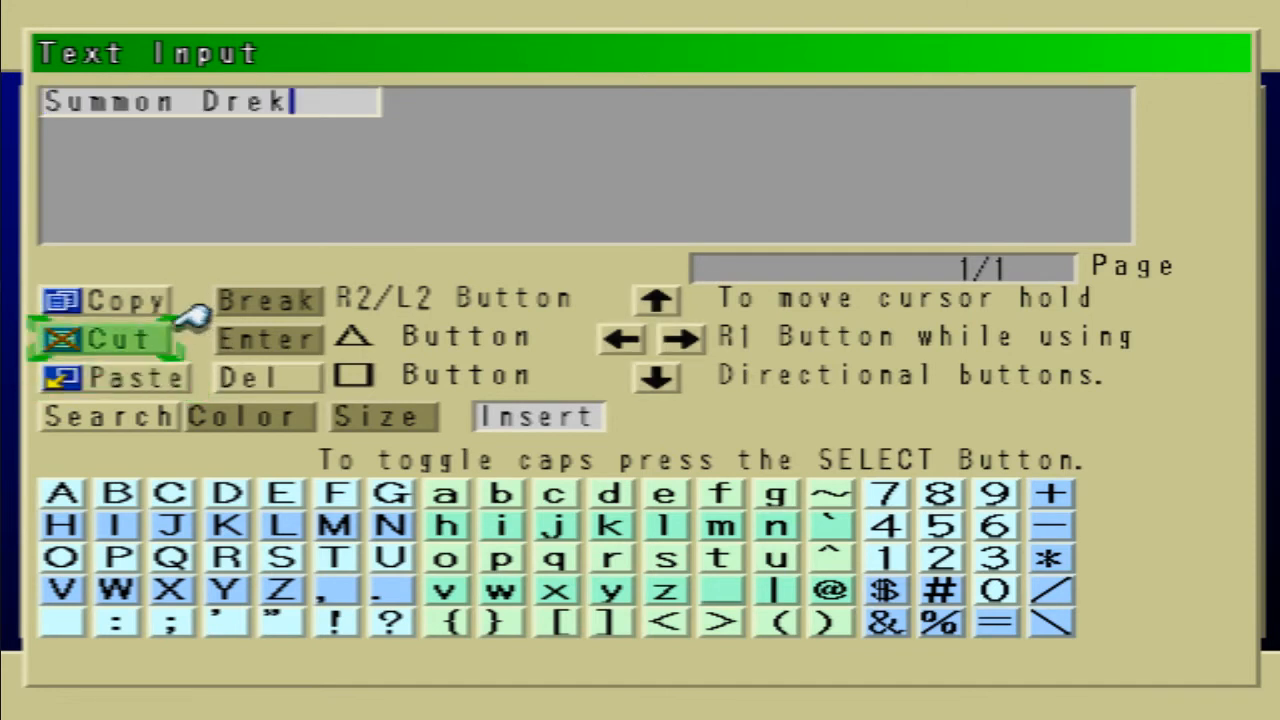
key("Escape")
key("Return")
Step: Set the direct effect's type to Other in its custom settings
key("Up")
key("Right")
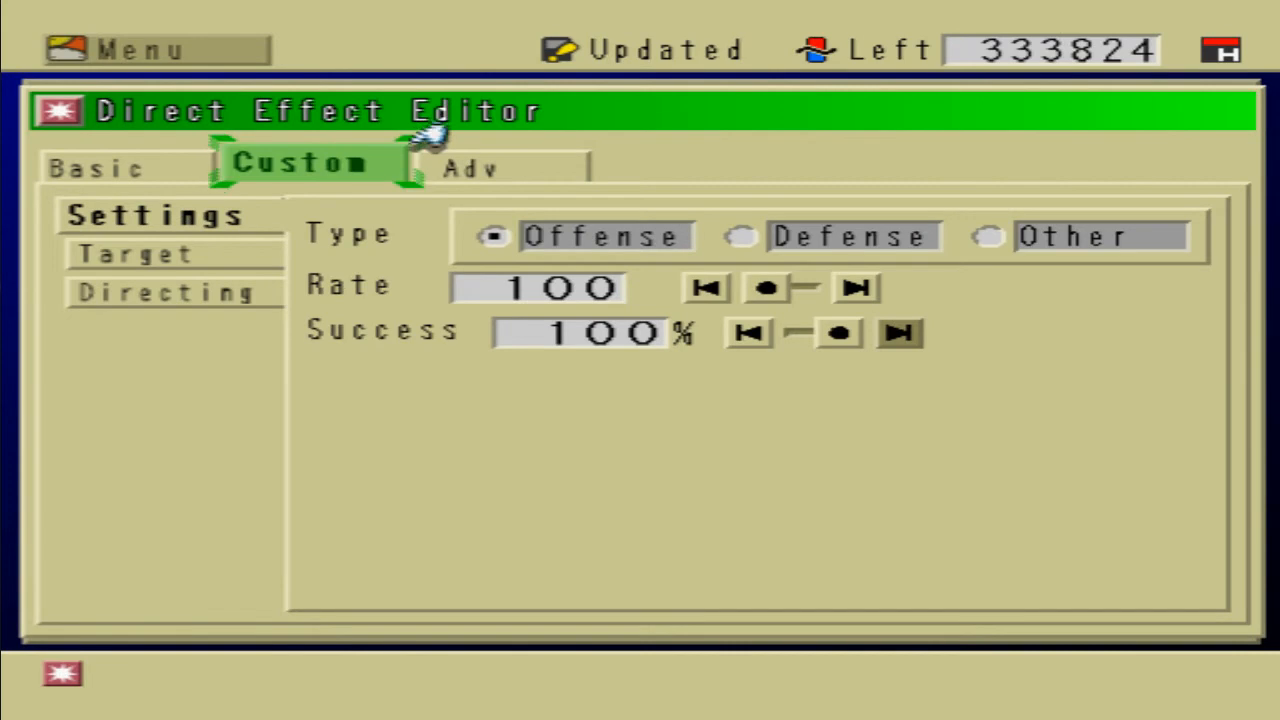
key("Down")
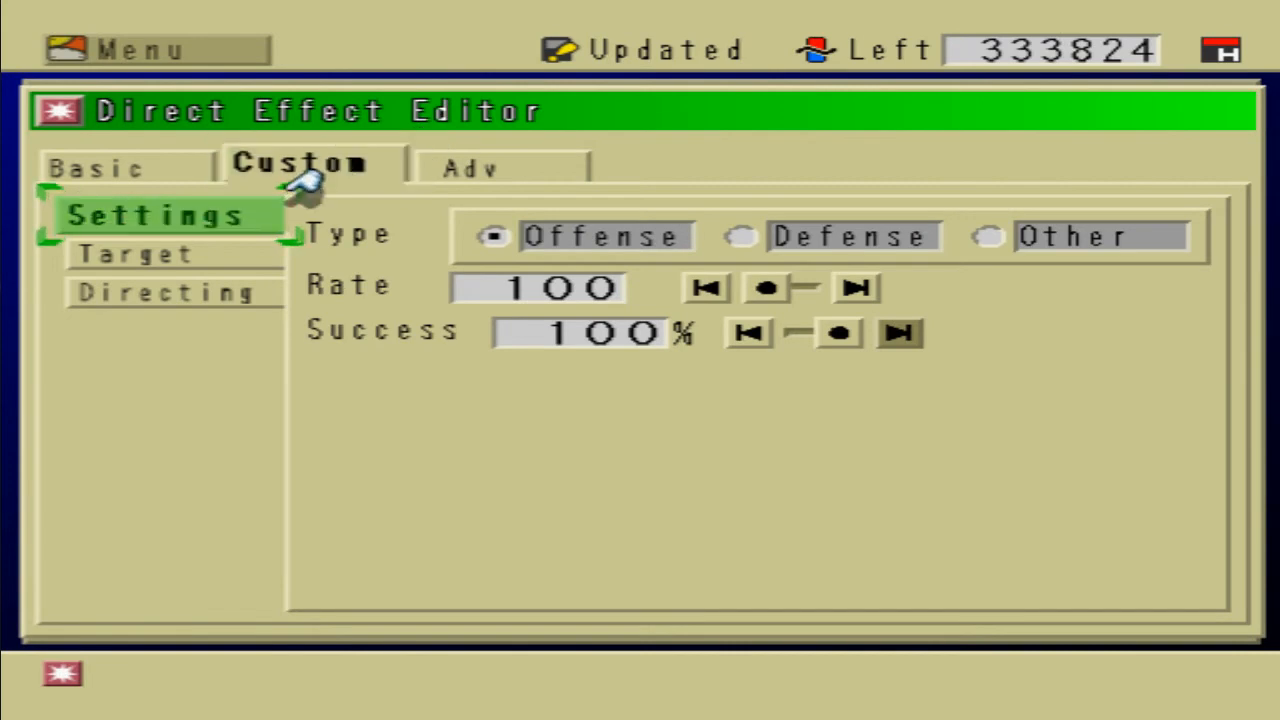
key("Right")
key("Right")
key("Right")
key("Left")
key("Left")
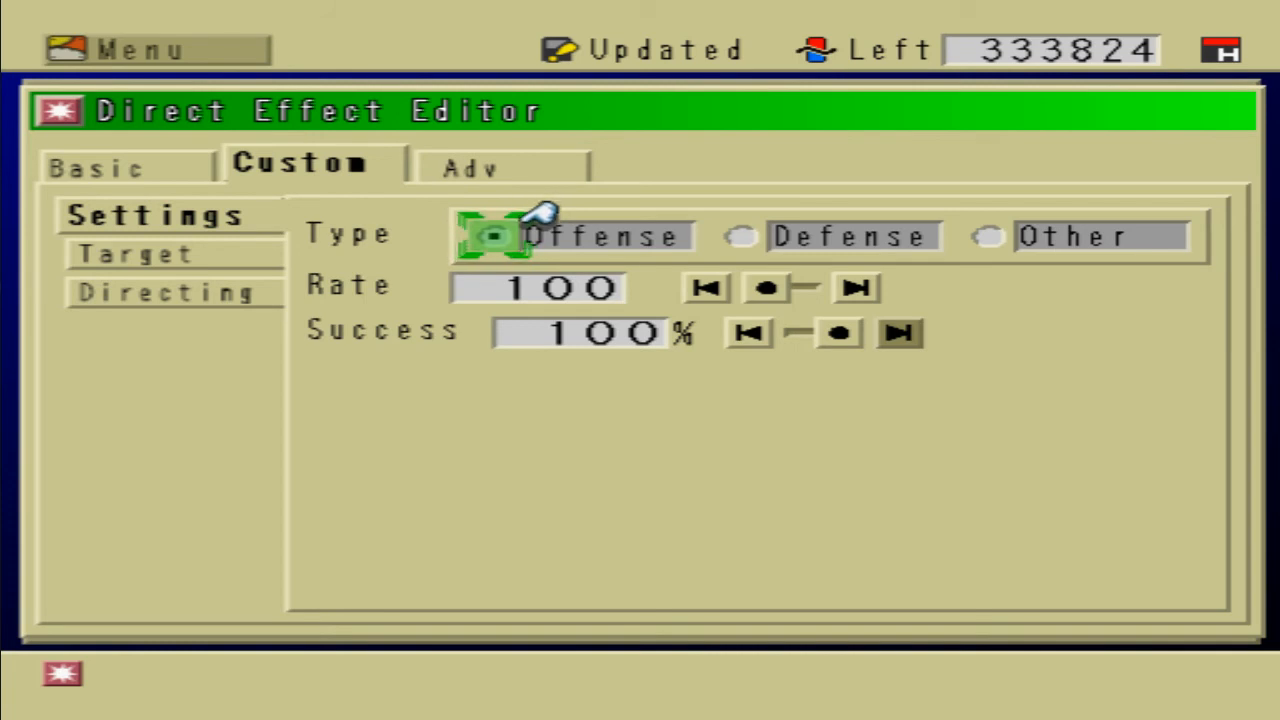
key("Right")
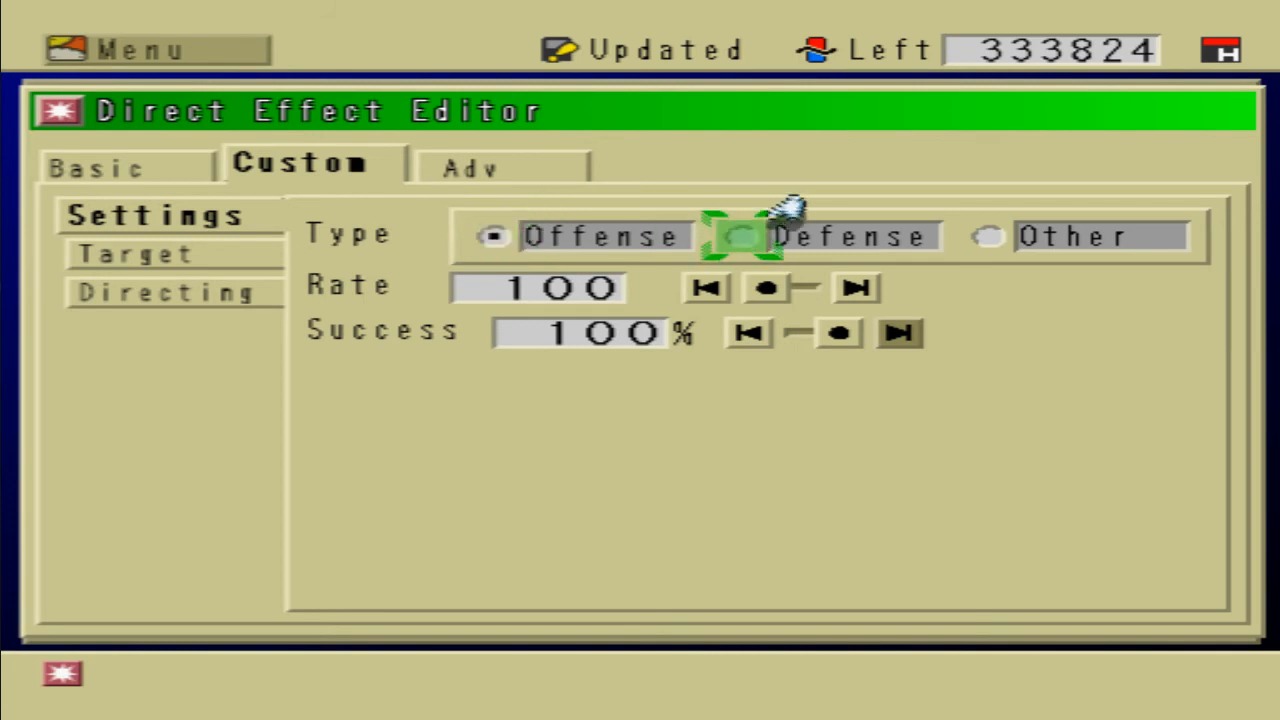
key("Right")
key("Return")
Step: Review the direct effect's rate and success settings, its target menu options and its directing fields
key("Left")
key("Right")
key("Down")
key("Left")
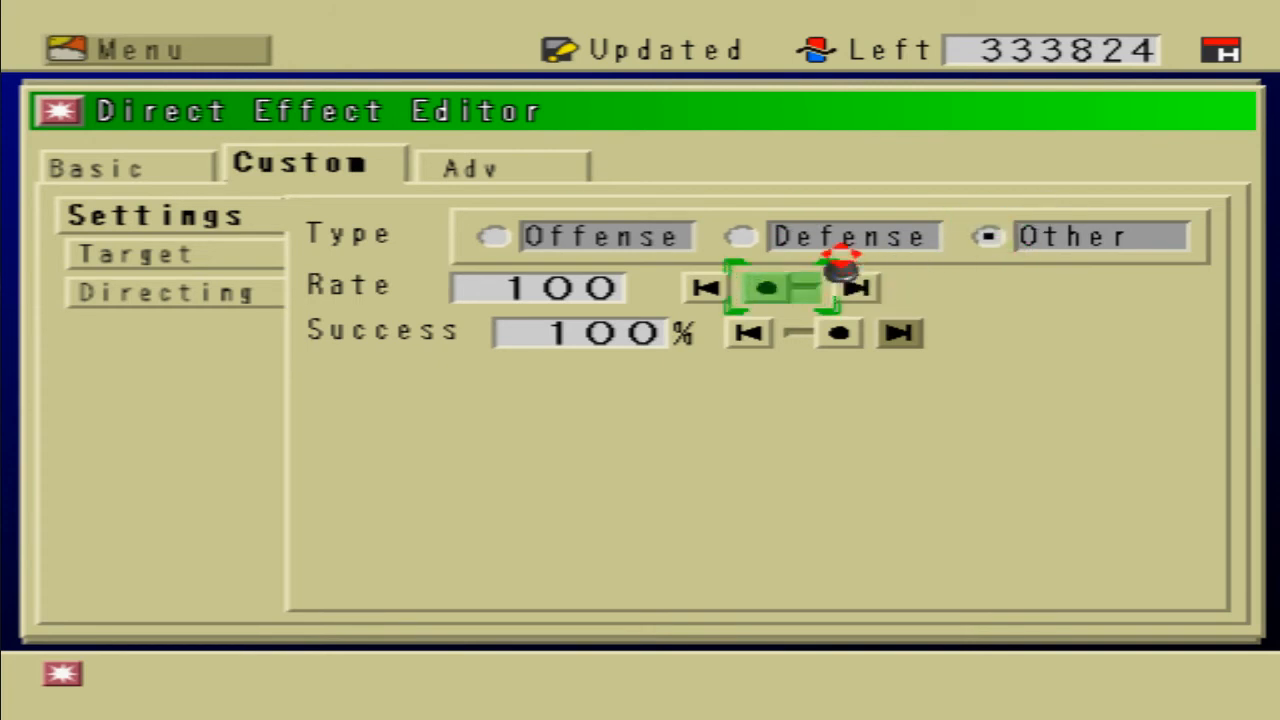
key("Down")
key("Right")
key("Right")
key("Right")
key("Left")
key("Escape")
key("Return")
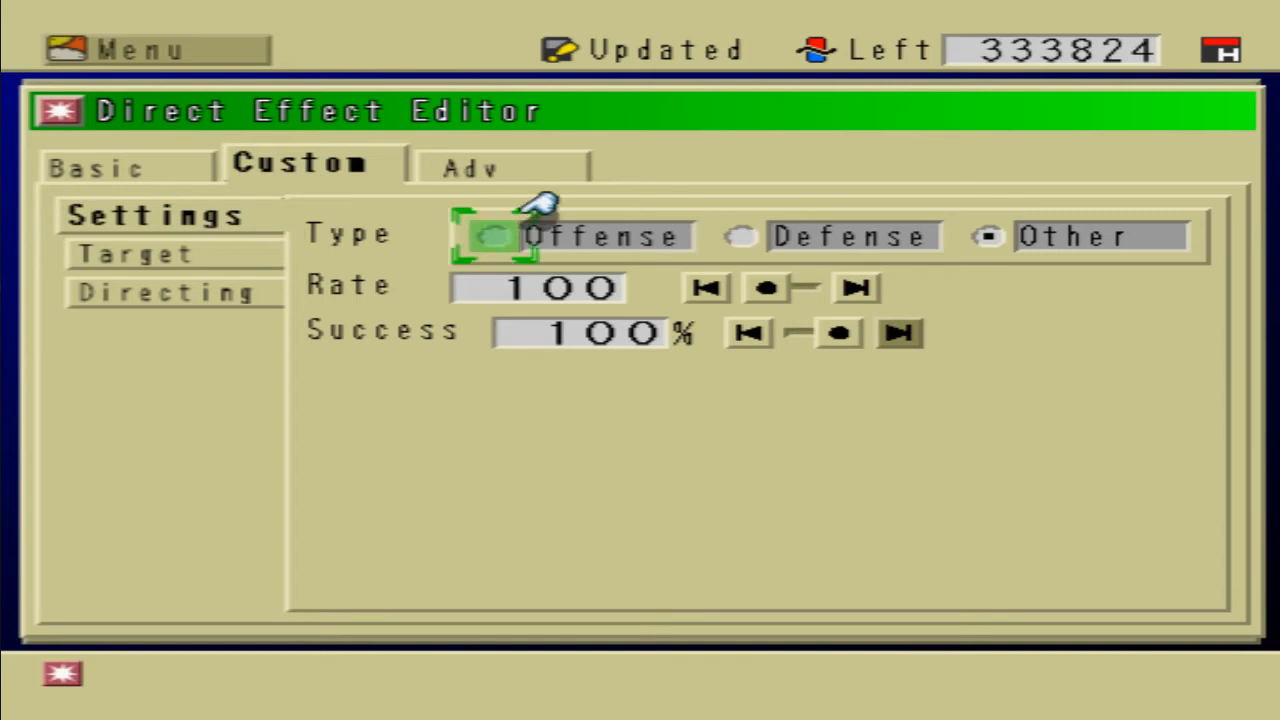
key("Down")
key("Down")
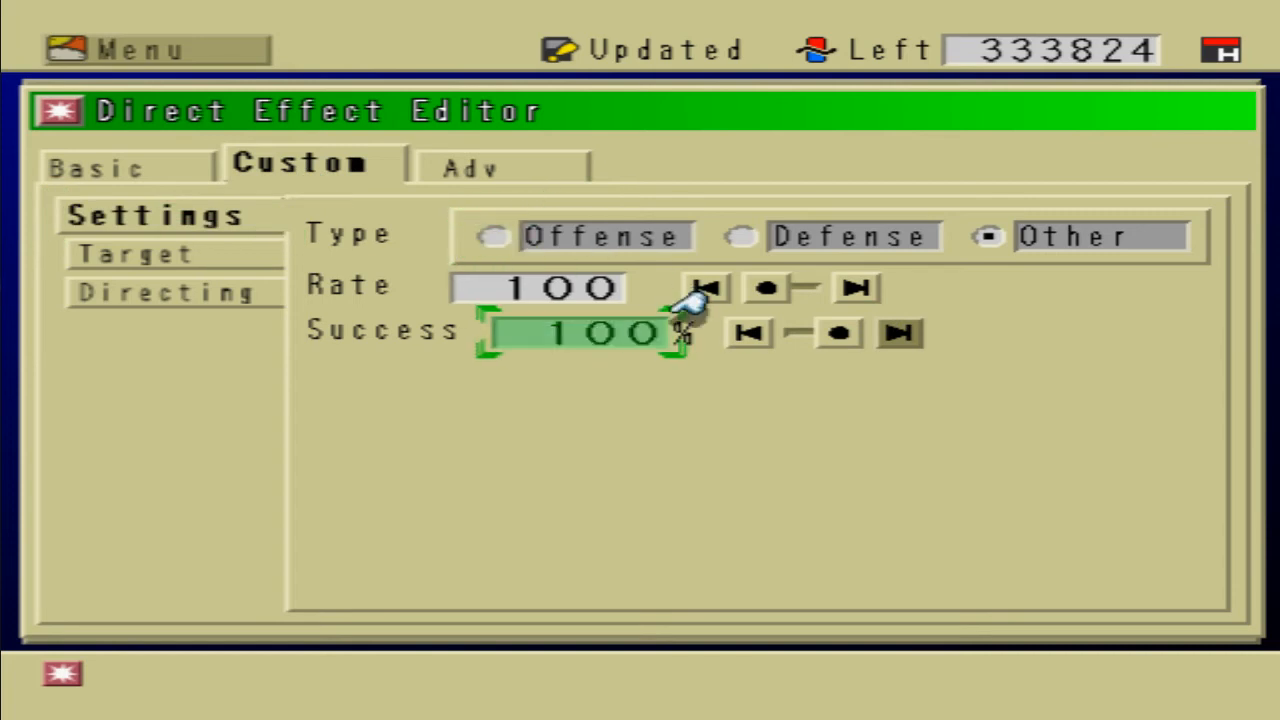
key("Escape")
key("Down")
key("Down")
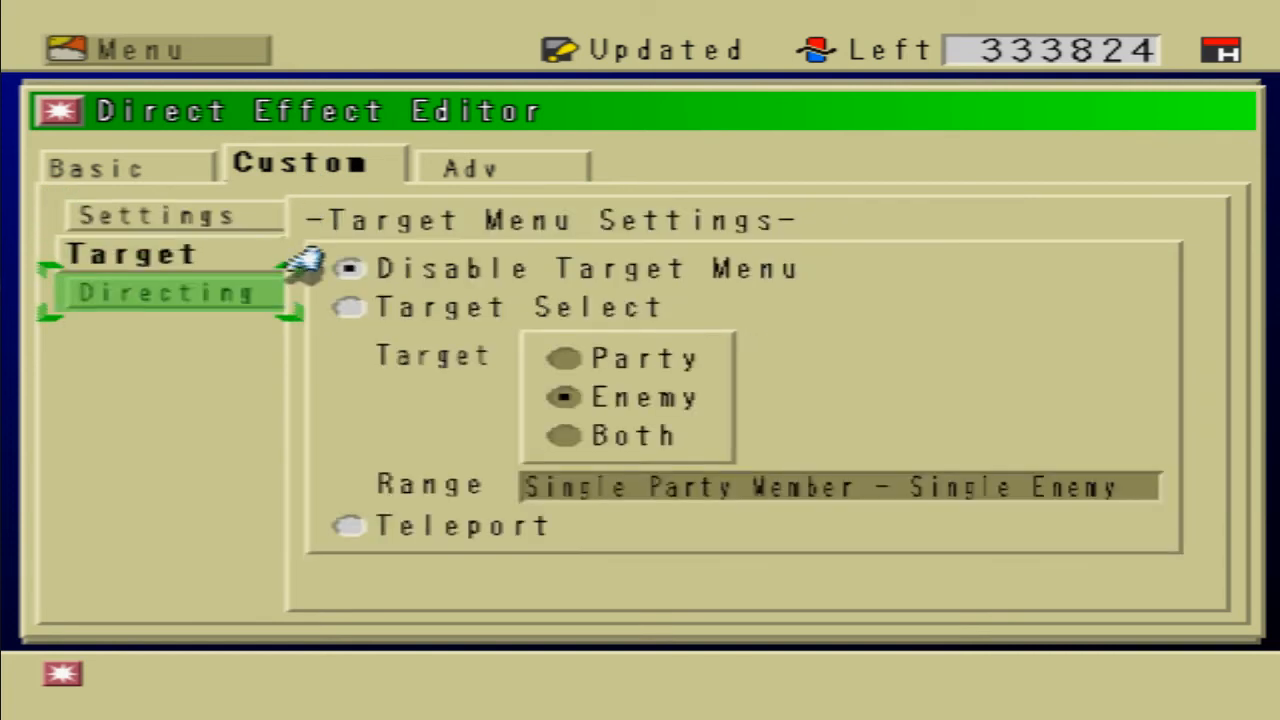
key("Escape")
Step: Assign script 0048 Start MP to Check Start in the direct effect's advanced Flow 1 settings
key("Right")
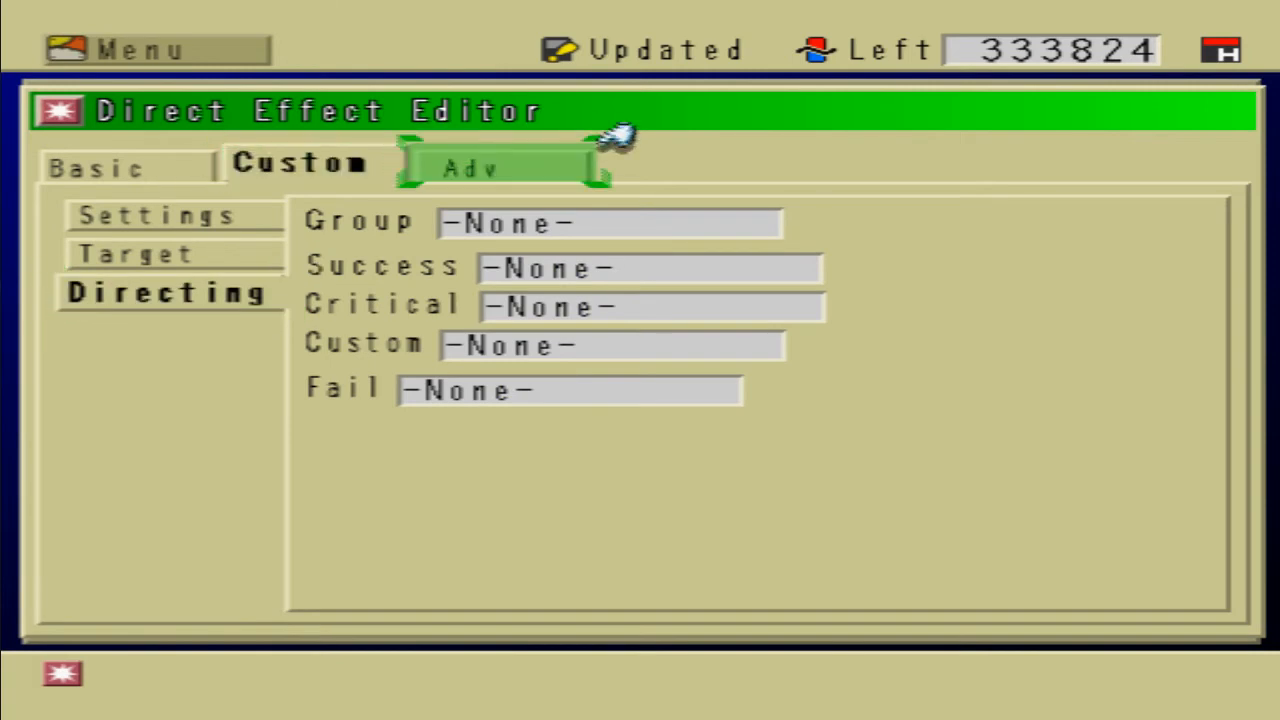
key("Return")
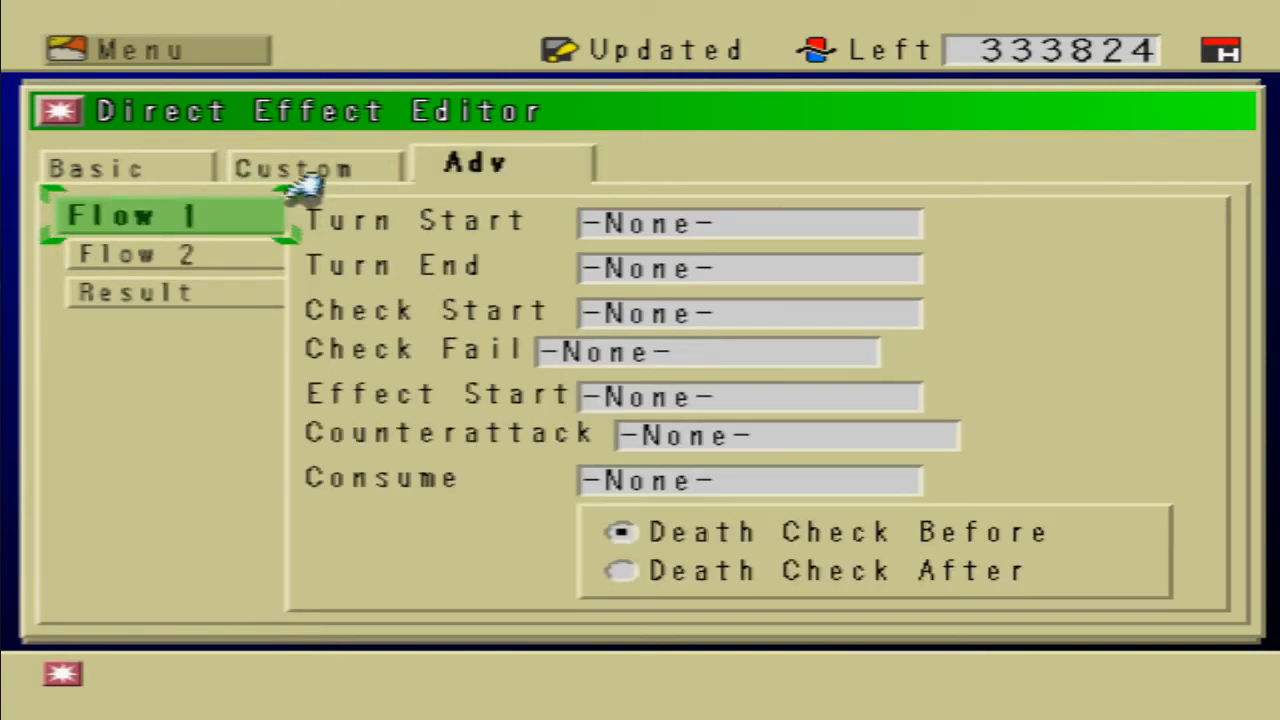
key("Return")
key("Down")
key("Down")
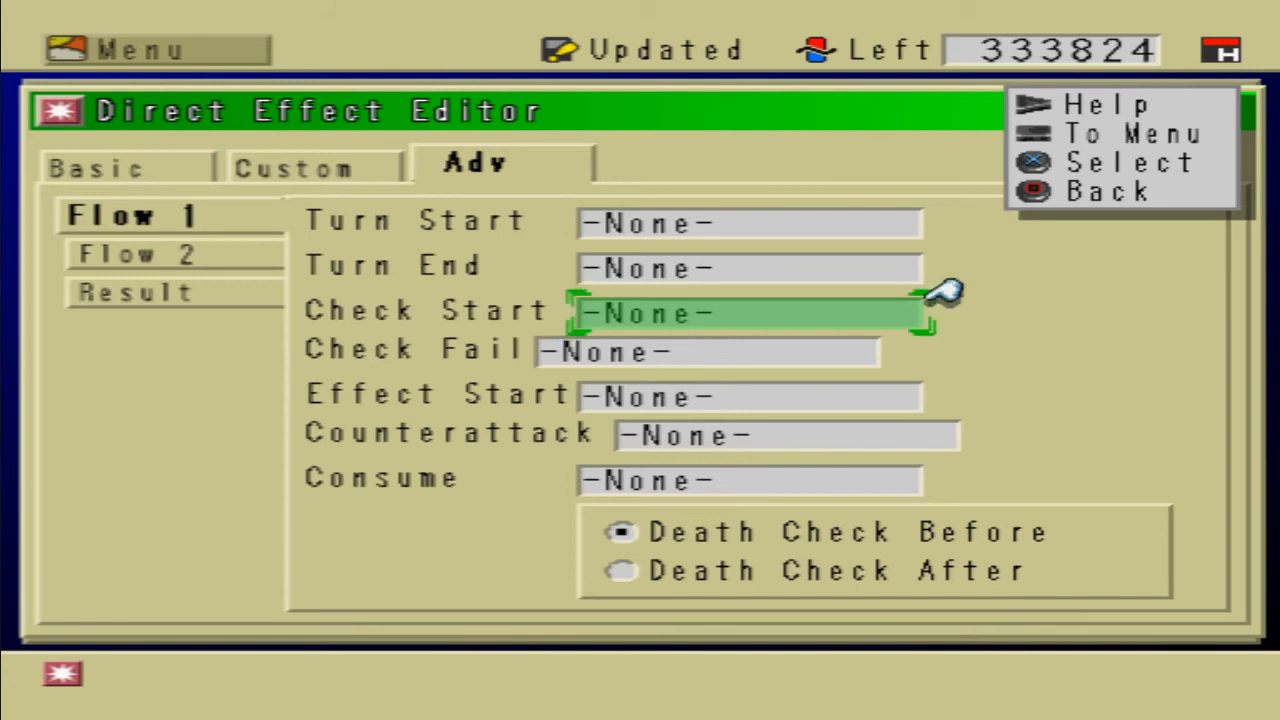
key("Return")
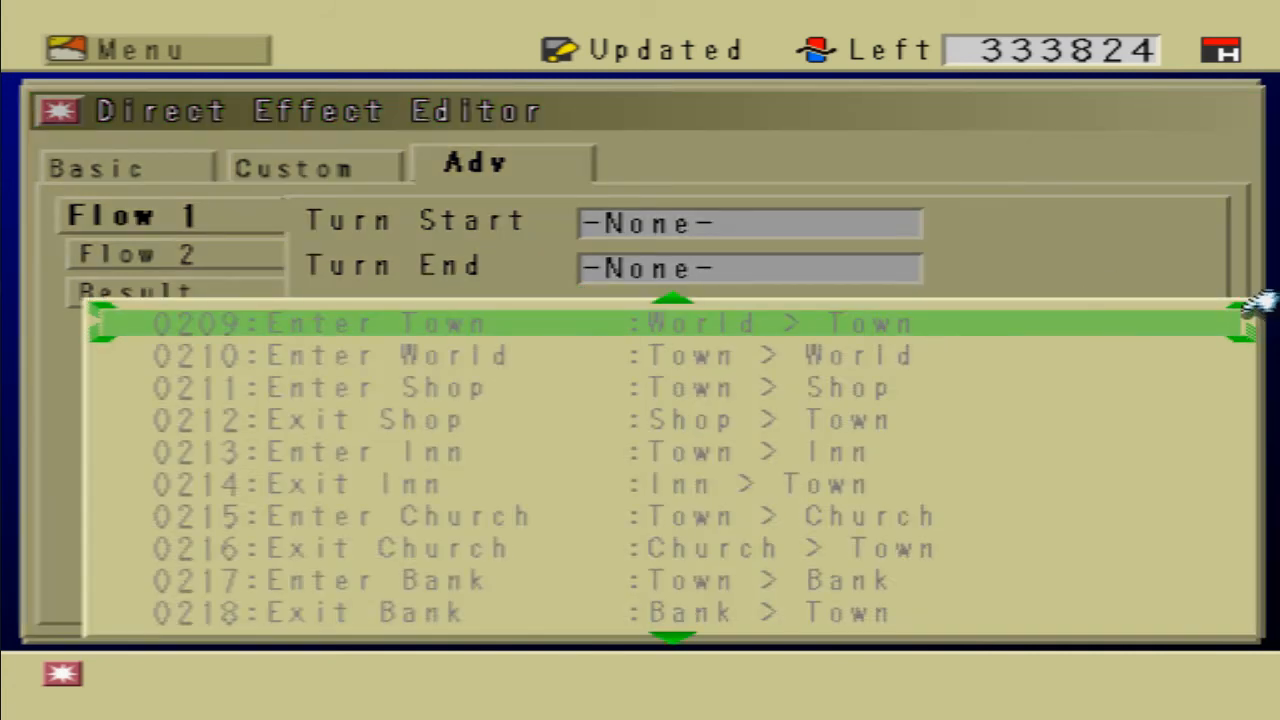
key("Down")
key("Down")
key("Down")
key("Down")
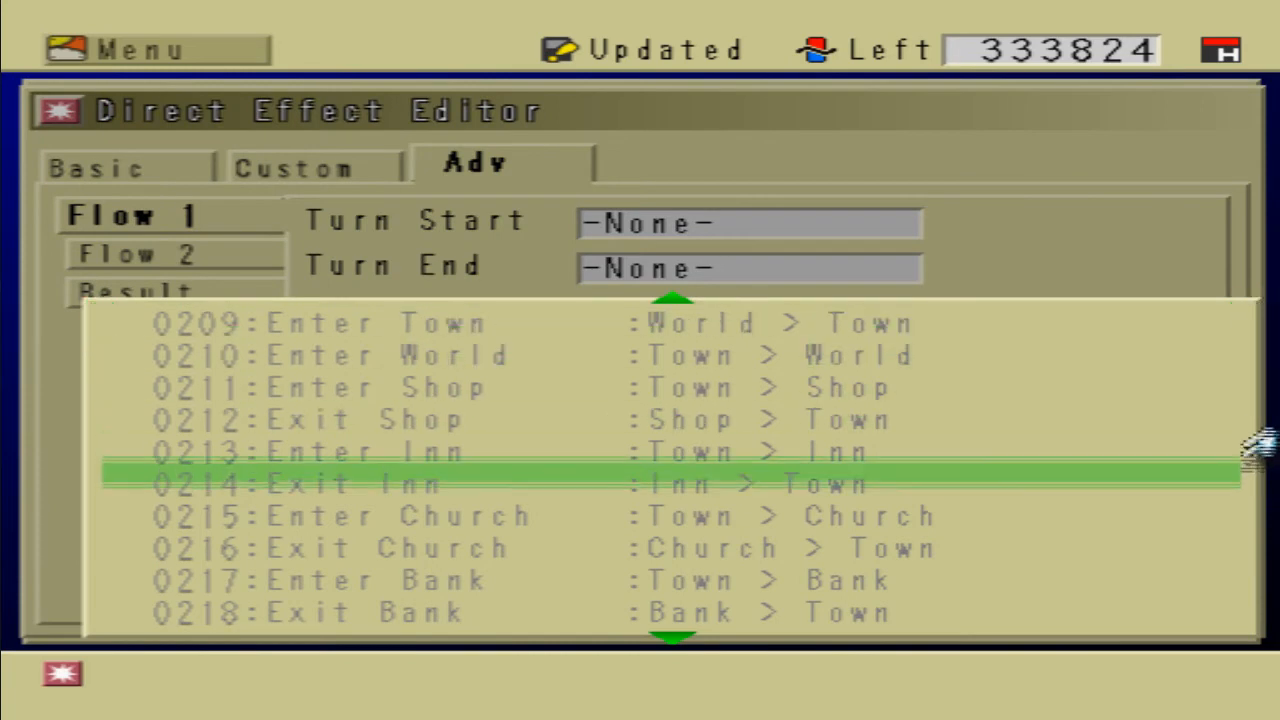
key("Up")
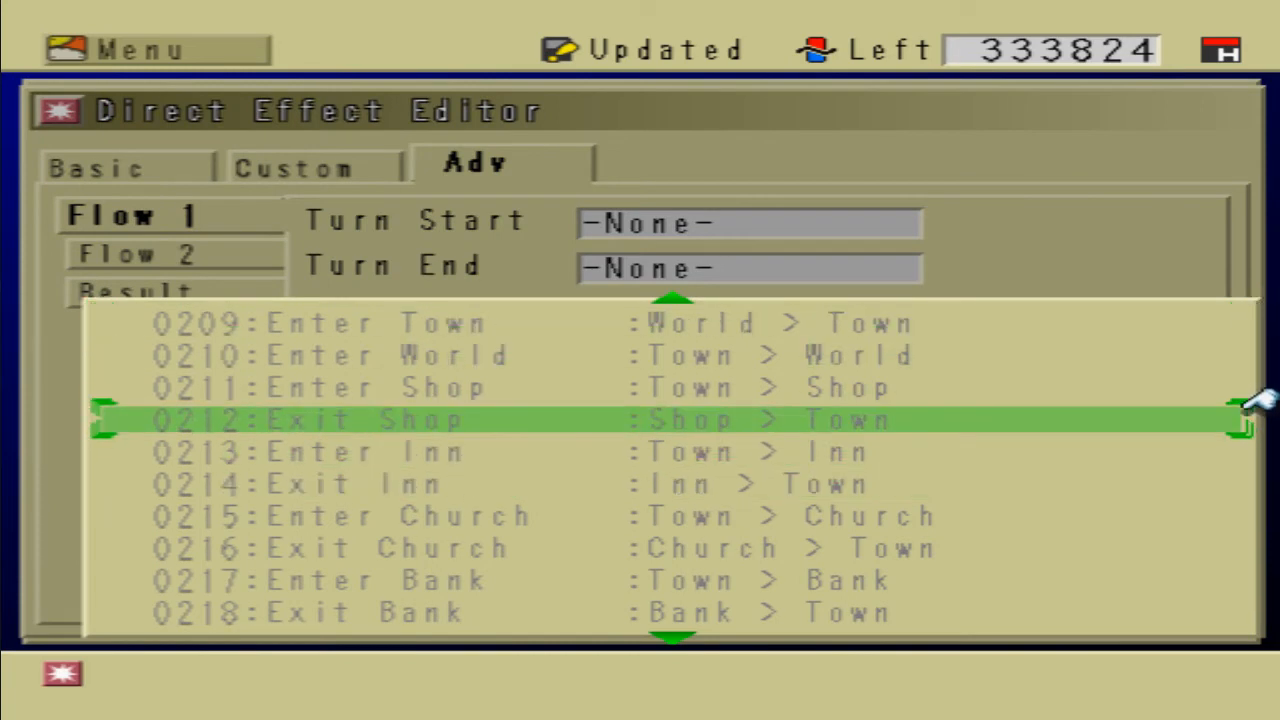
key("Page_Up")
key("Page_Up")
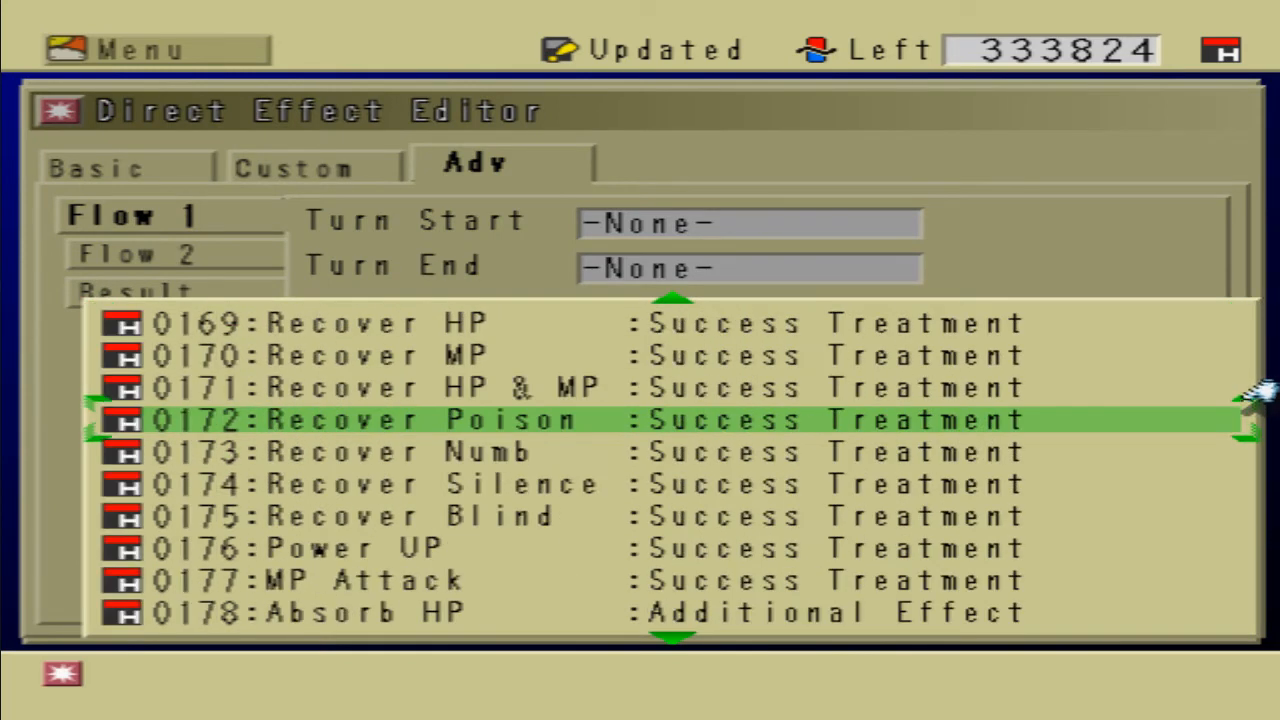
key("Page_Up")
key("Page_Up")
key("Page_Up")
key("Page_Up")
key("Page_Up")
key("Page_Up")
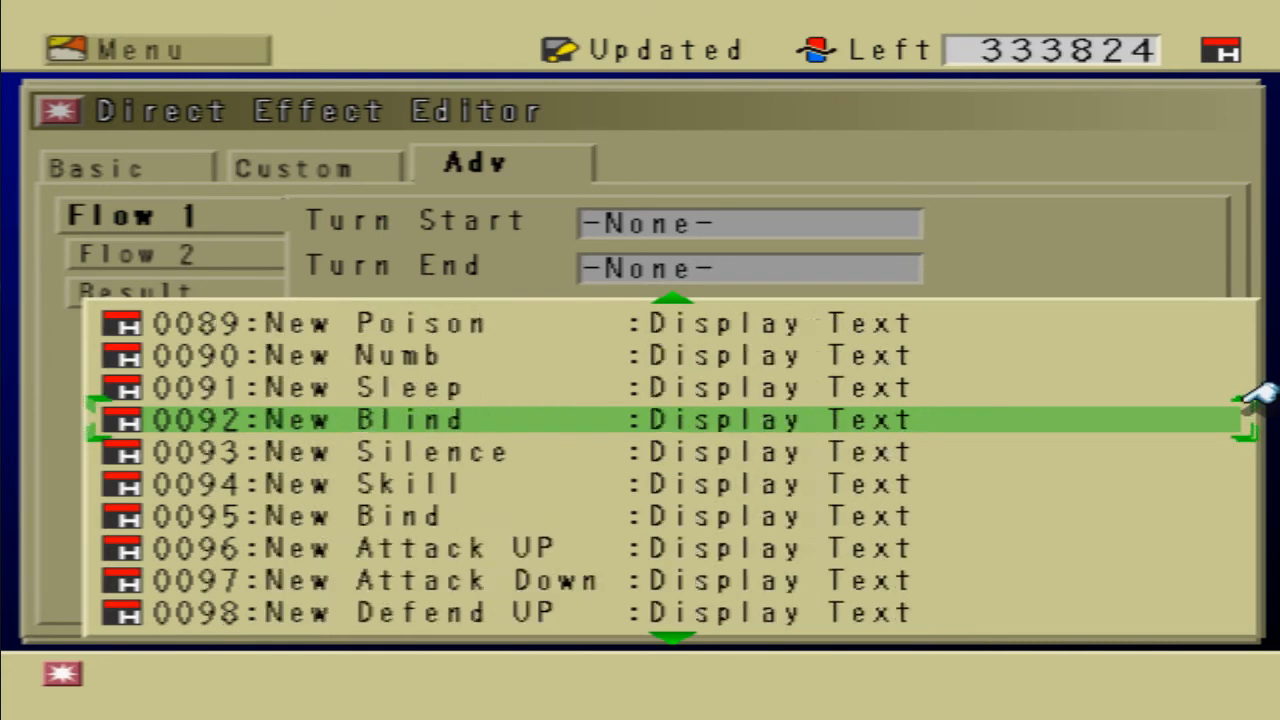
key("Up")
key("Up")
key("Up")
key("Up")
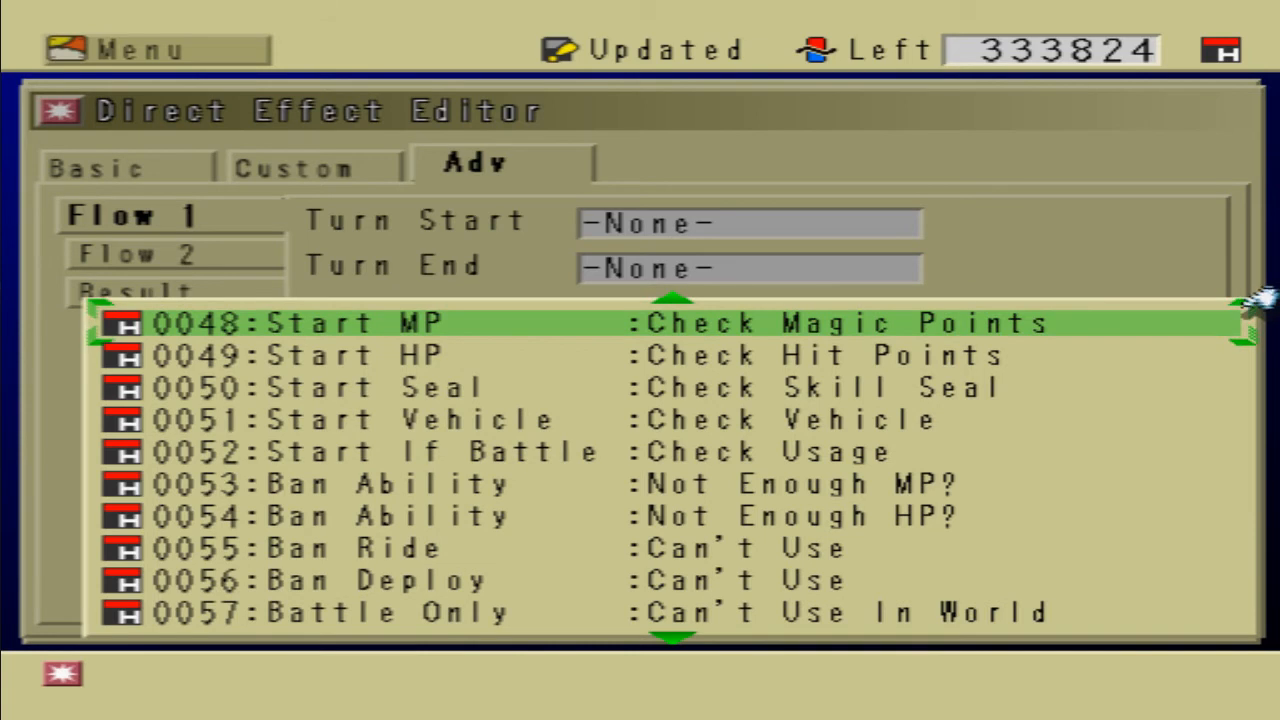
key("Return")
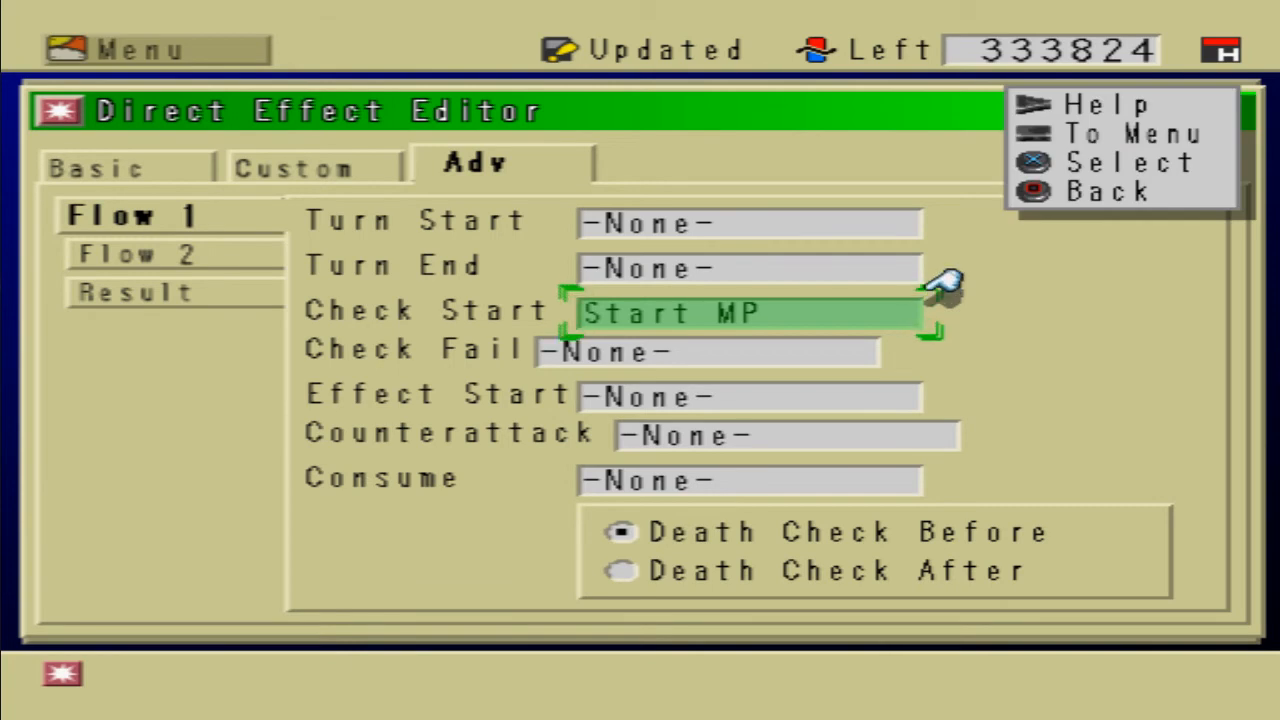
key("Down")
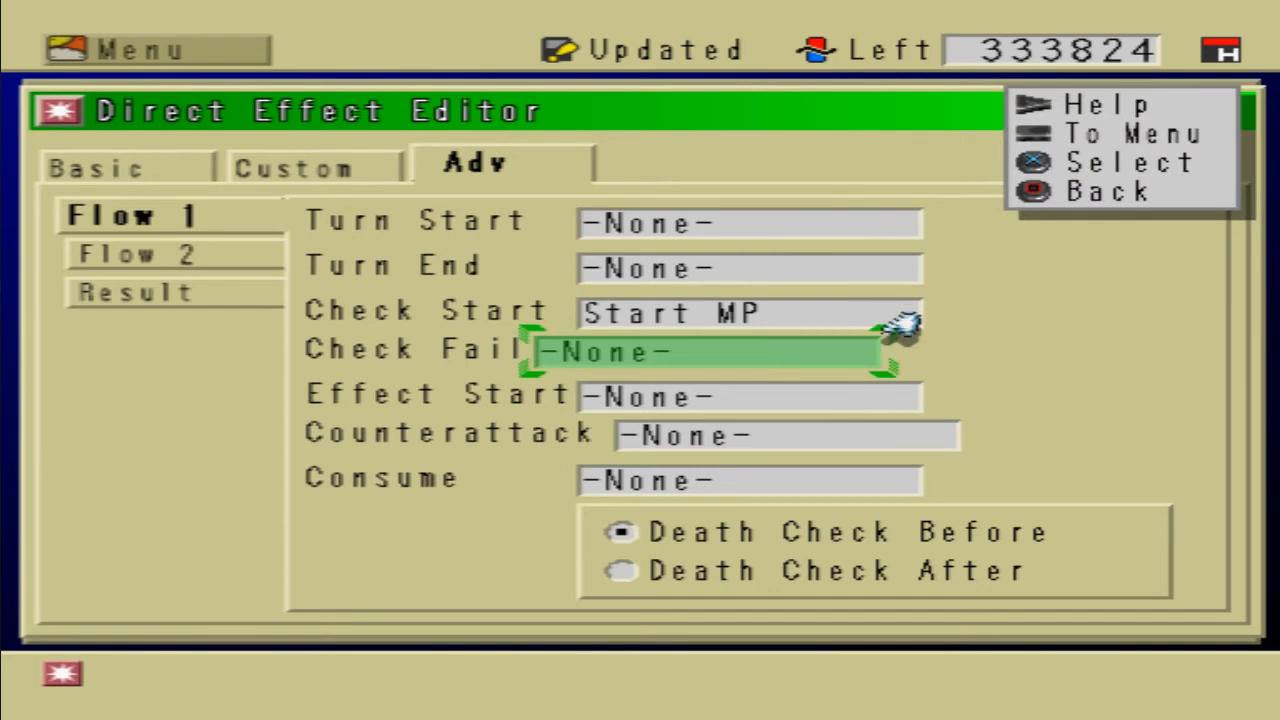
Step: Assign script 0053 Ban Ability (Not Enough MP?) to Check Fail in the direct effect's Flow 1 settings
key("Return")
key("Up")
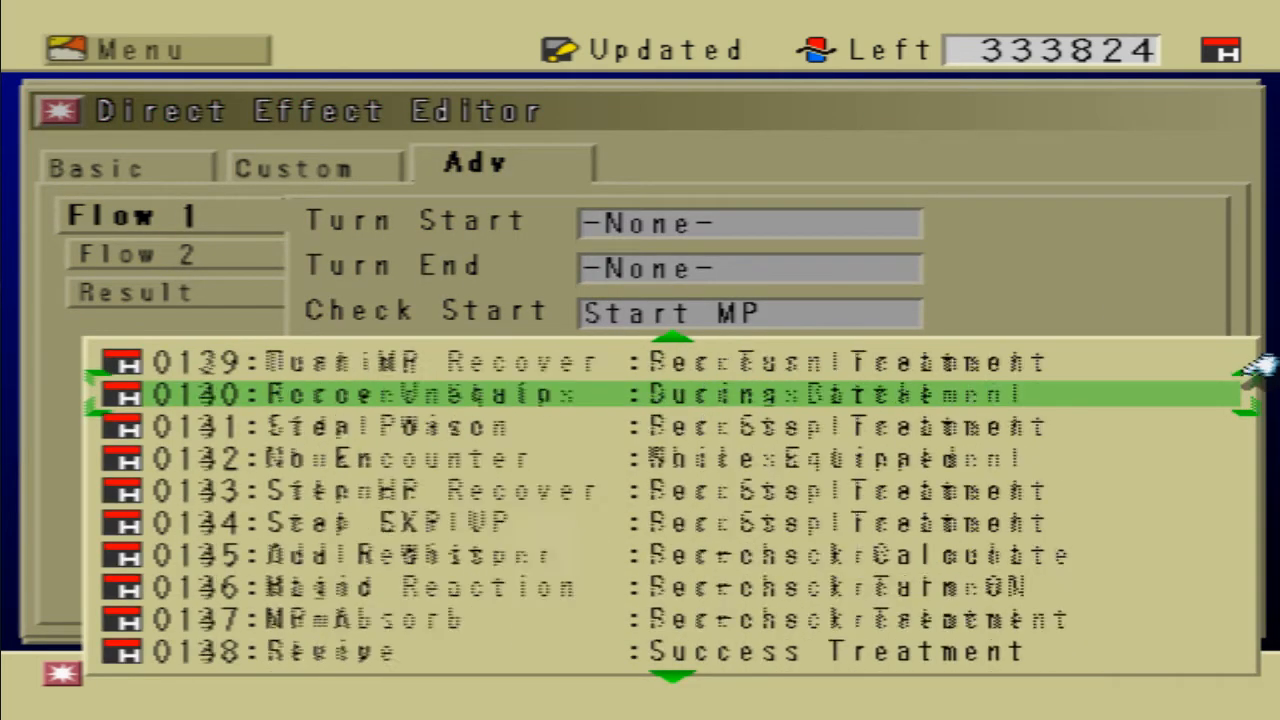
key("Down")
key("Down")
key("Down")
key("Down")
key("Down")
key("Down")
key("Down")
key("Down")
key("Down")
key("Down")
key("Down")
key("Down")
key("Down")
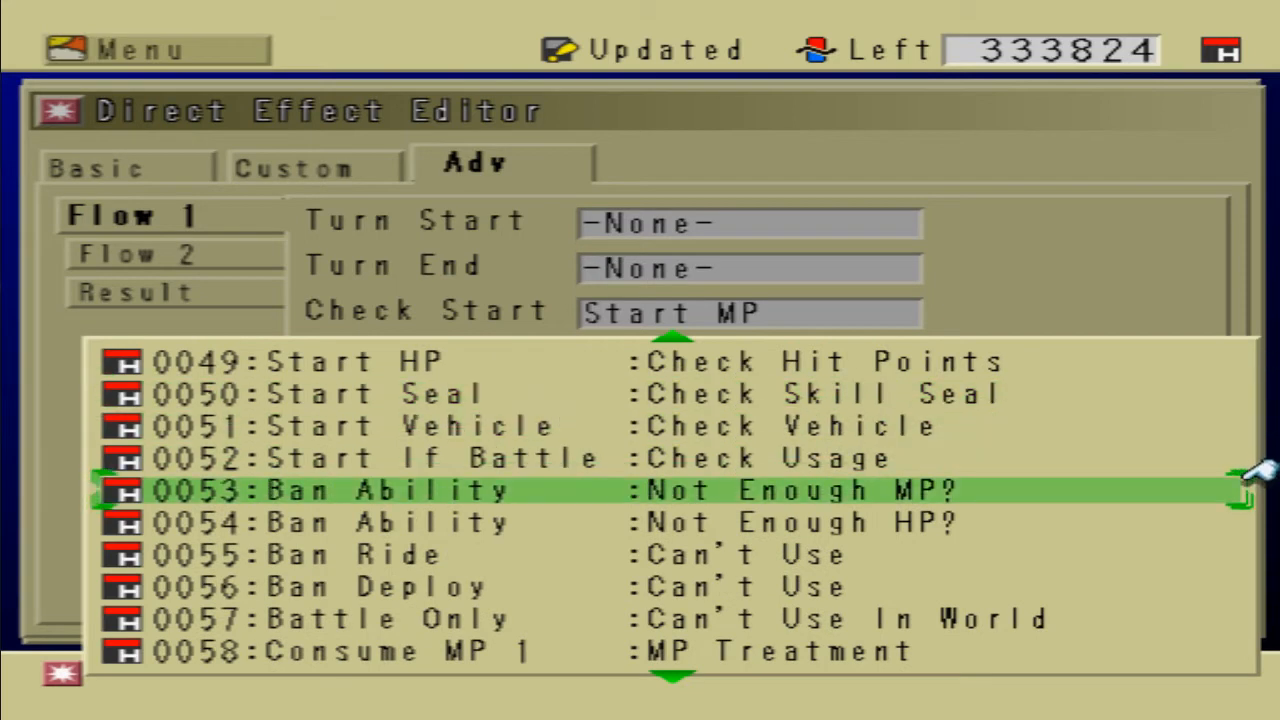
key("Return")
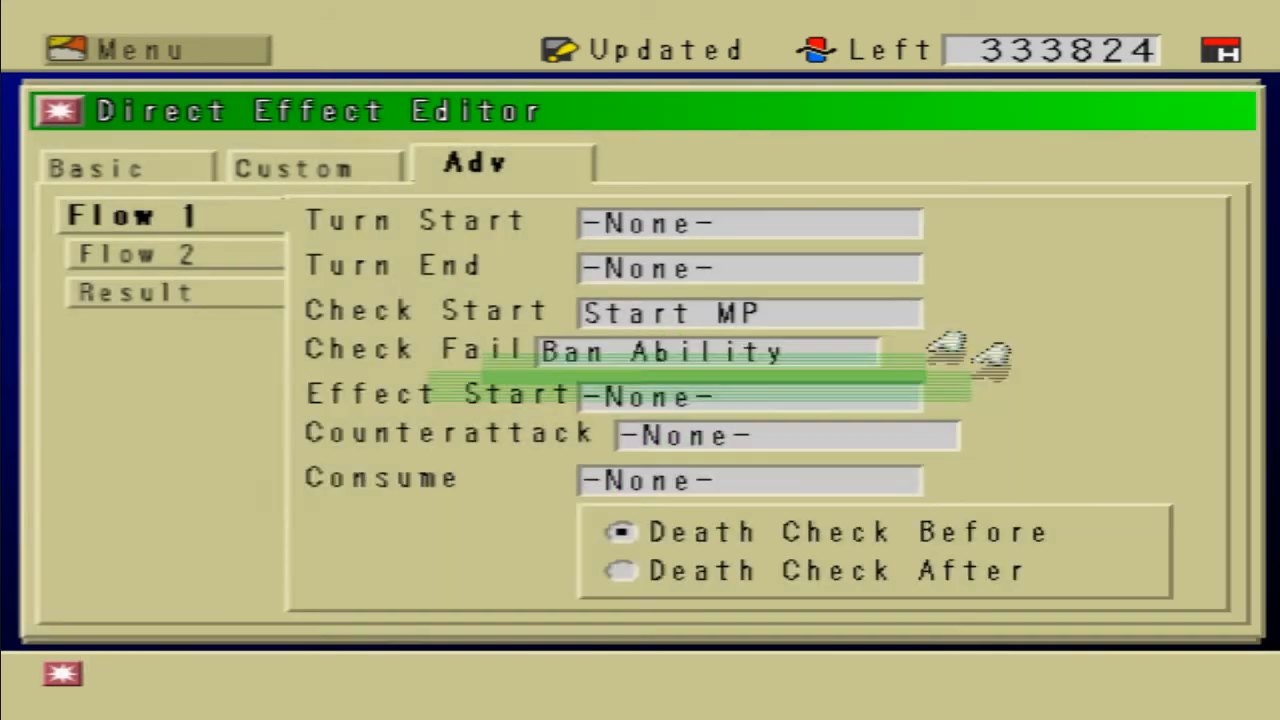
key("Up")
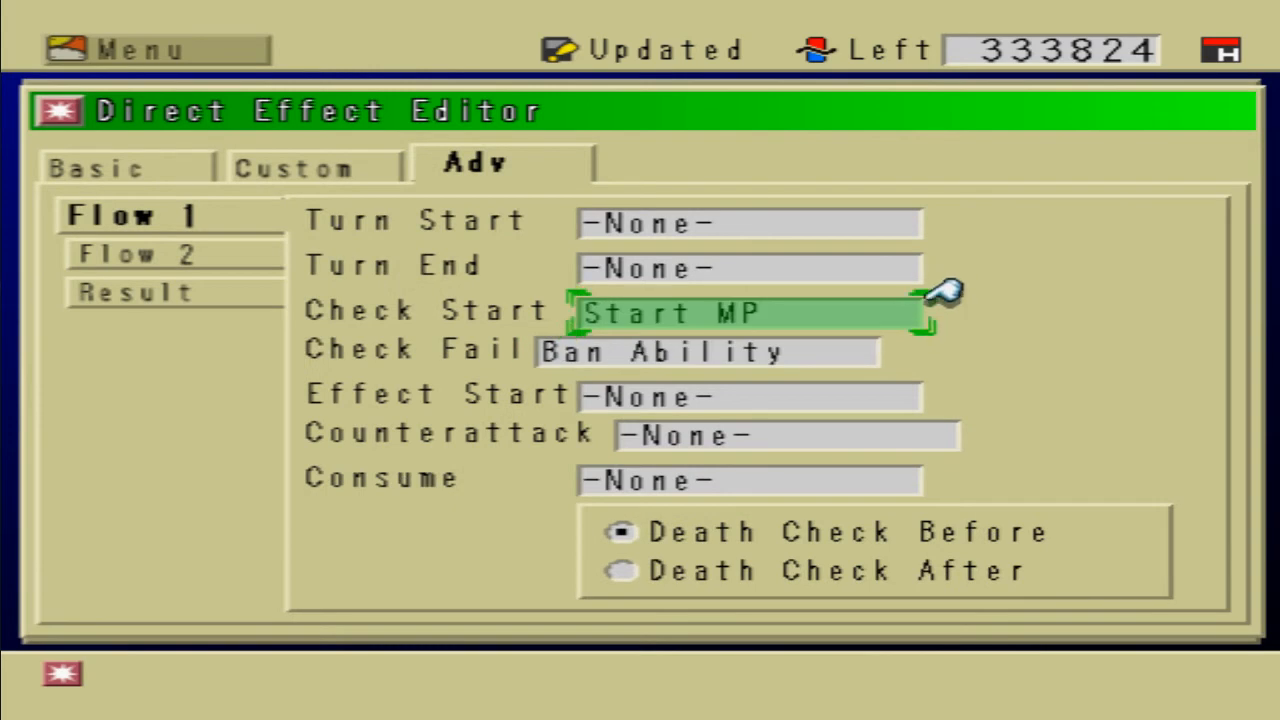
key("Down")
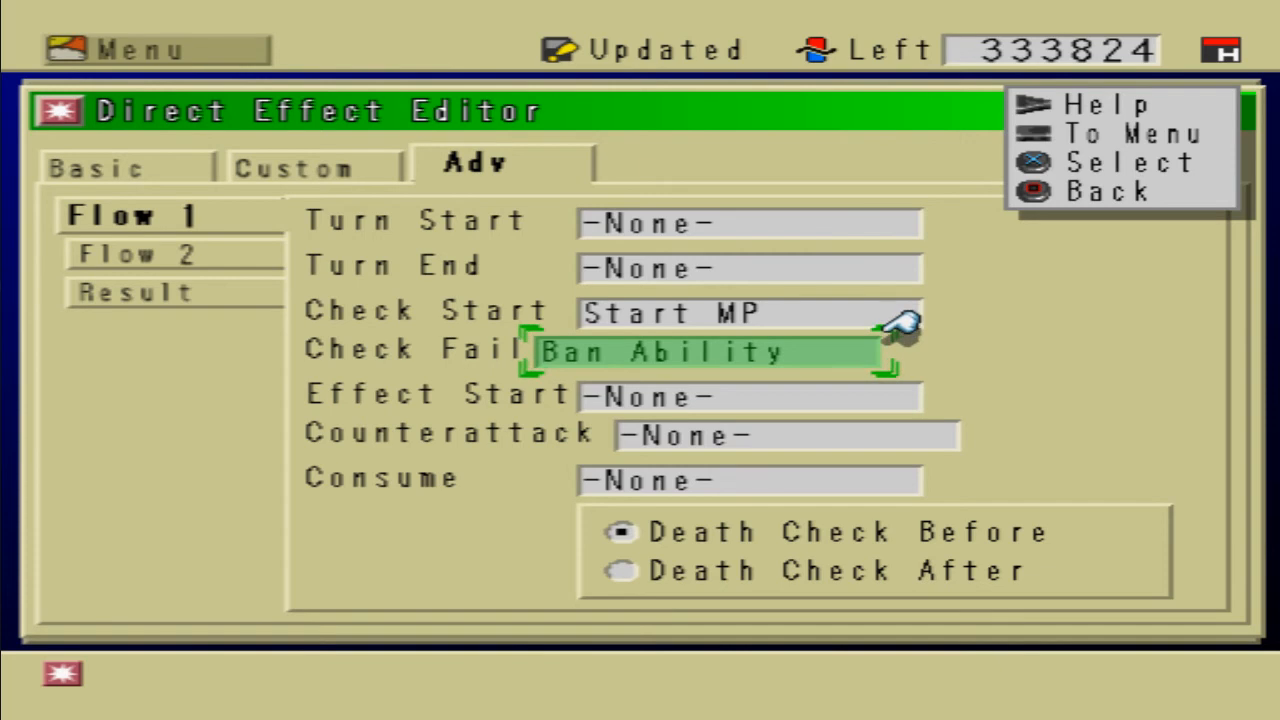
Step: Assign script 0075 Cast Magic to Effect Start in the direct effect's Flow 1 settings
key("Down")
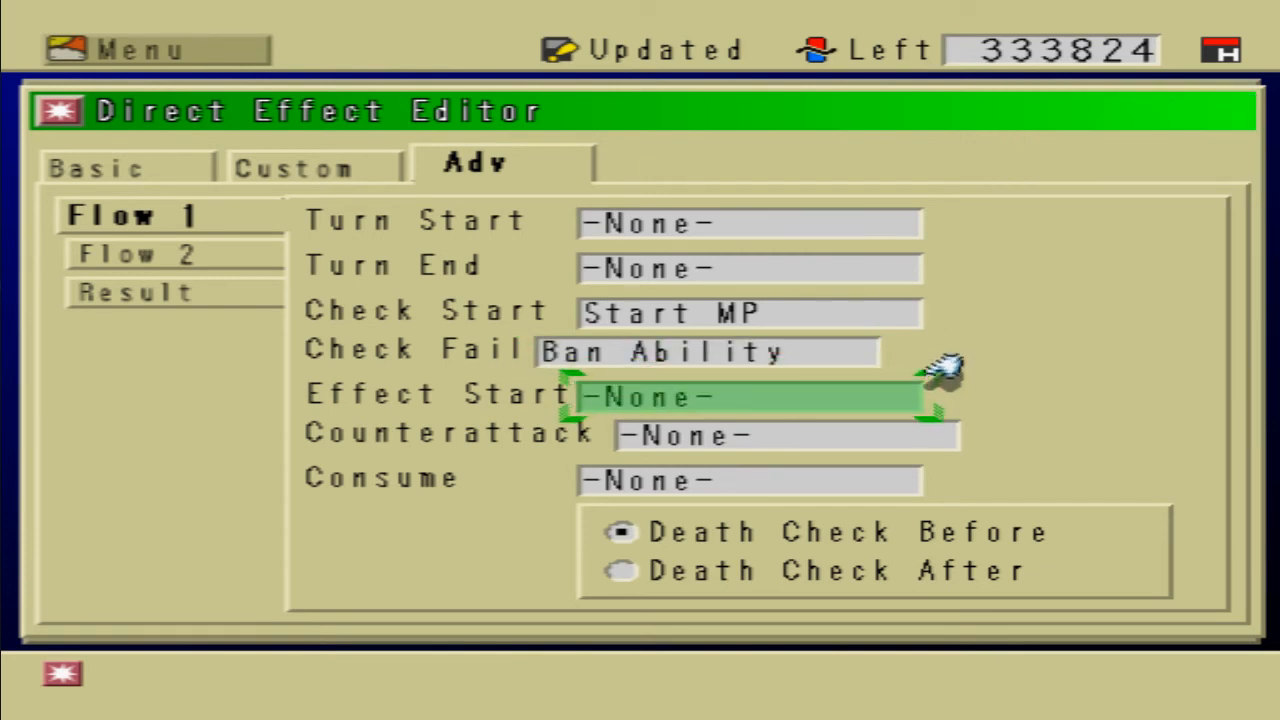
key("Return")
key("Down")
key("Down")
key("Left")
key("Left")
key("Left")
key("Left")
key("Left")
key("Left")
key("Left")
key("Left")
key("Left")
key("Left")
key("Left")
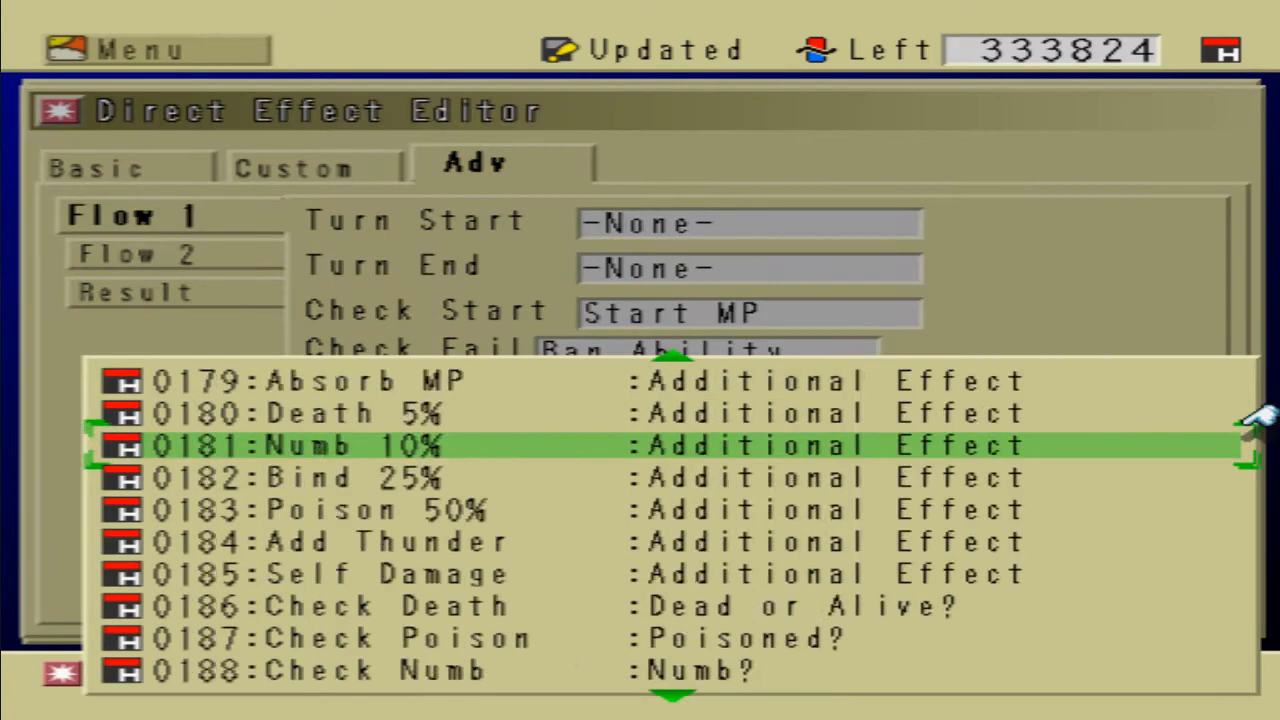
key("Left")
key("Left")
key("Left")
key("Down")
key("Down")
key("Down")
key("Down")
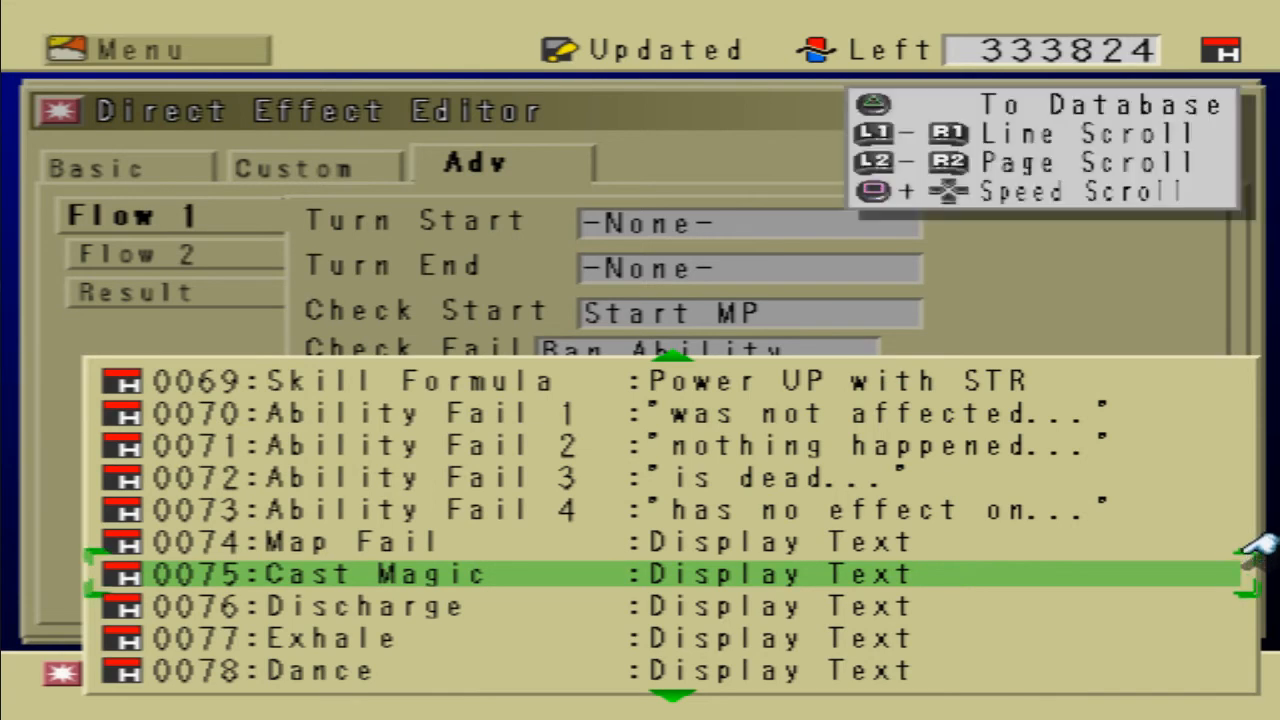
key("Return")
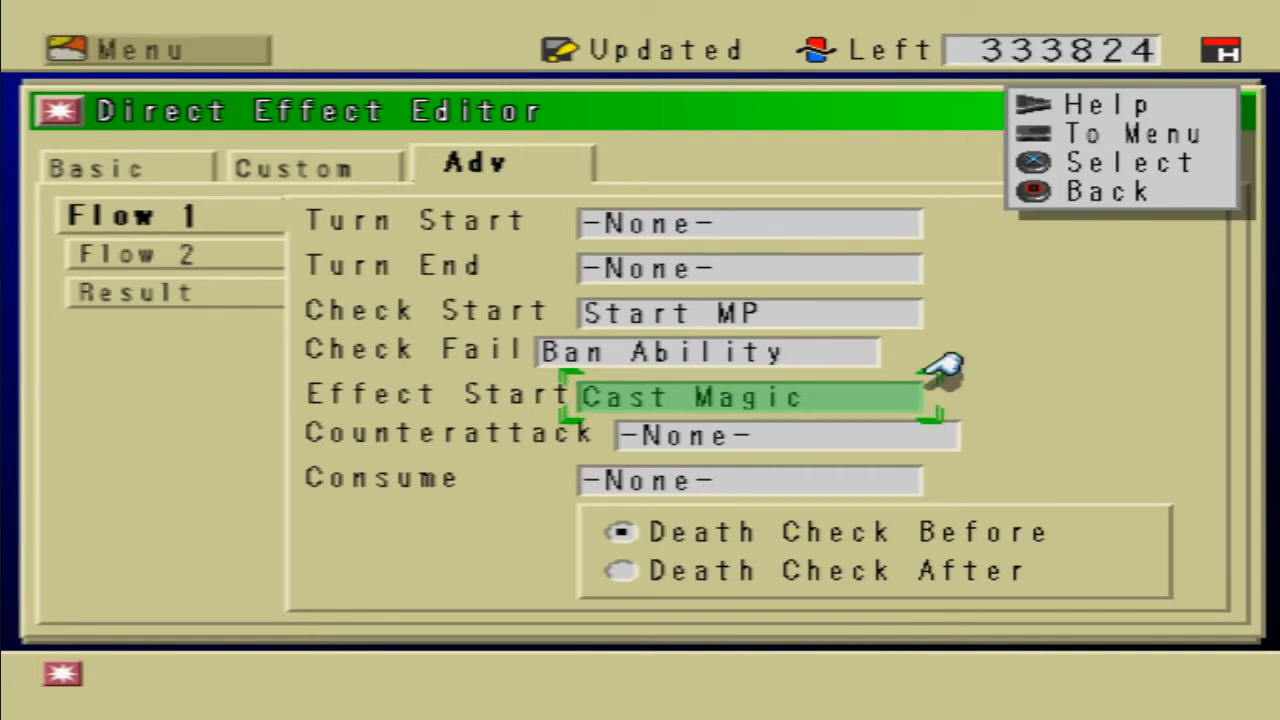
Step: Assign script 0058 Consume MP 1 to Consume, leaving Counterattack unassigned
key("Down")
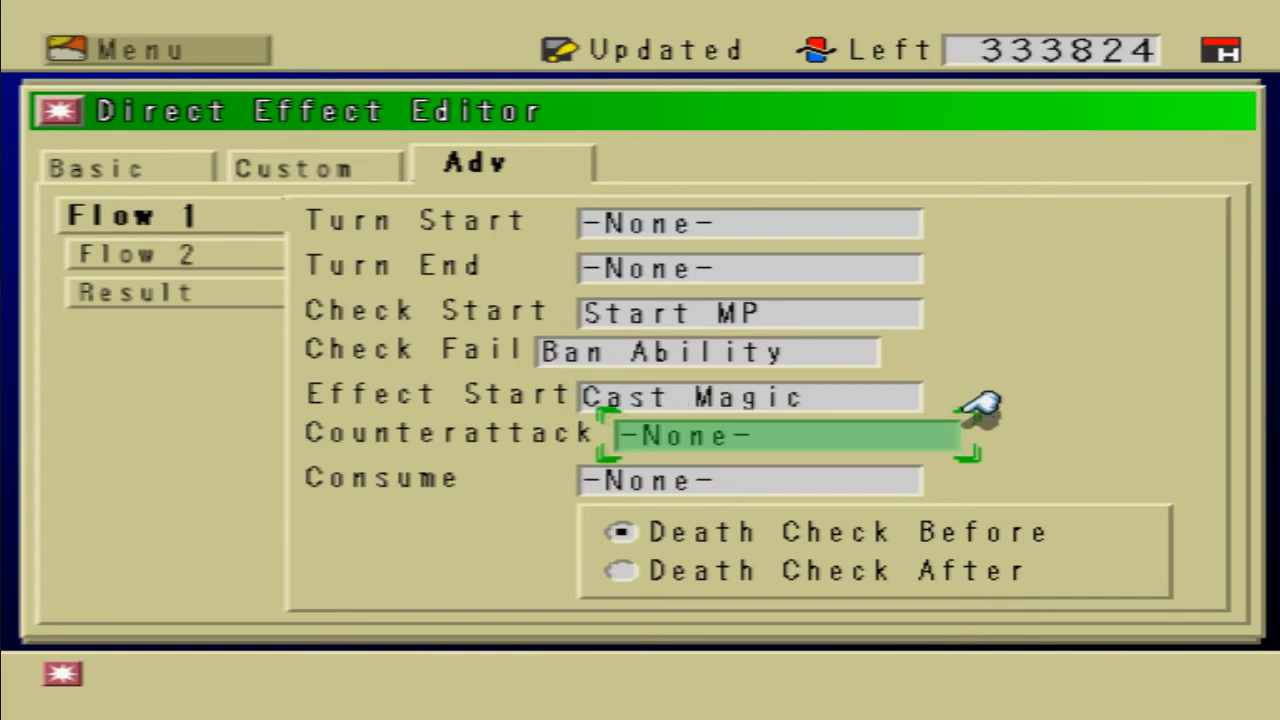
key("Up")
key("Down")
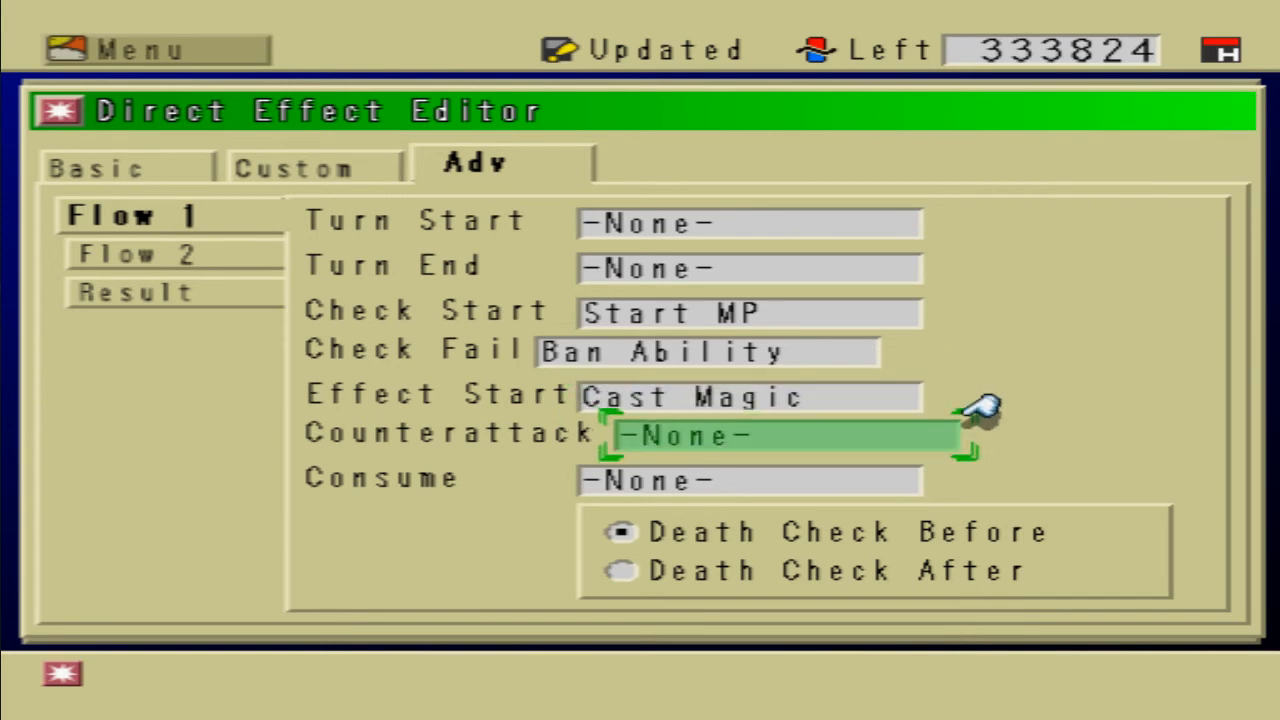
key("Down")
key("Return")
key("Up")
key("Up")
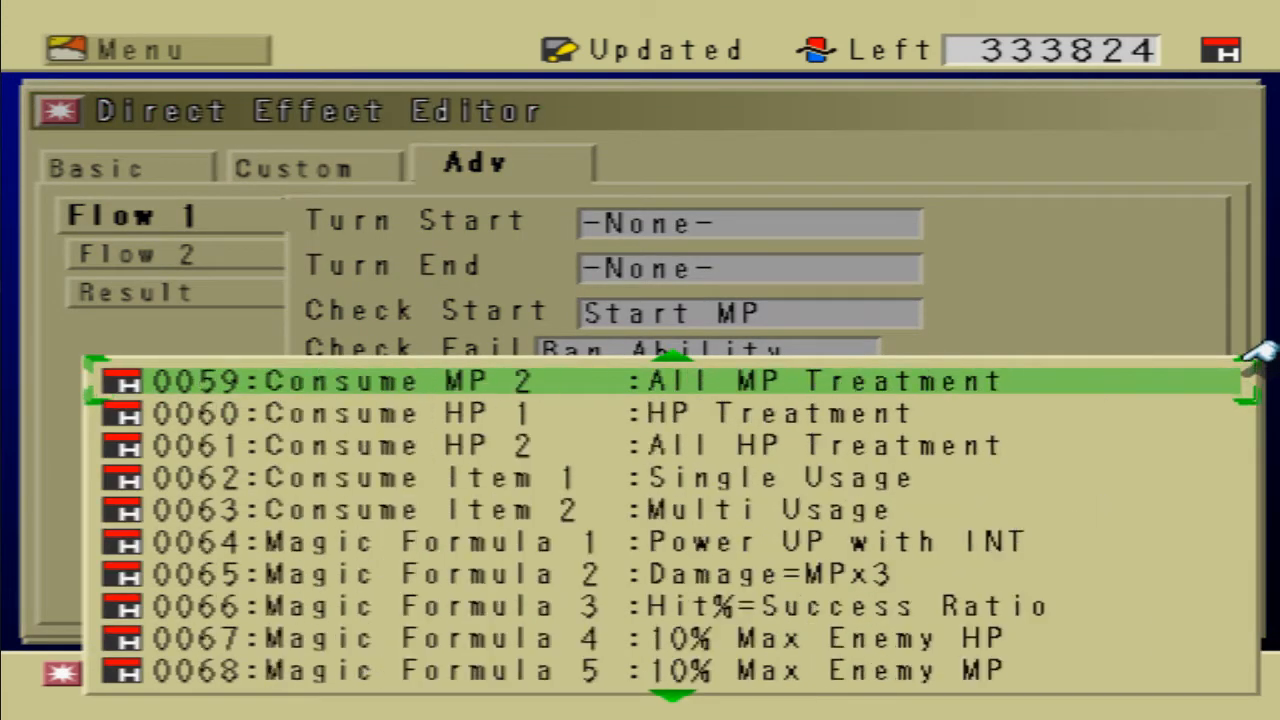
key("Down")
key("Up")
key("Up")
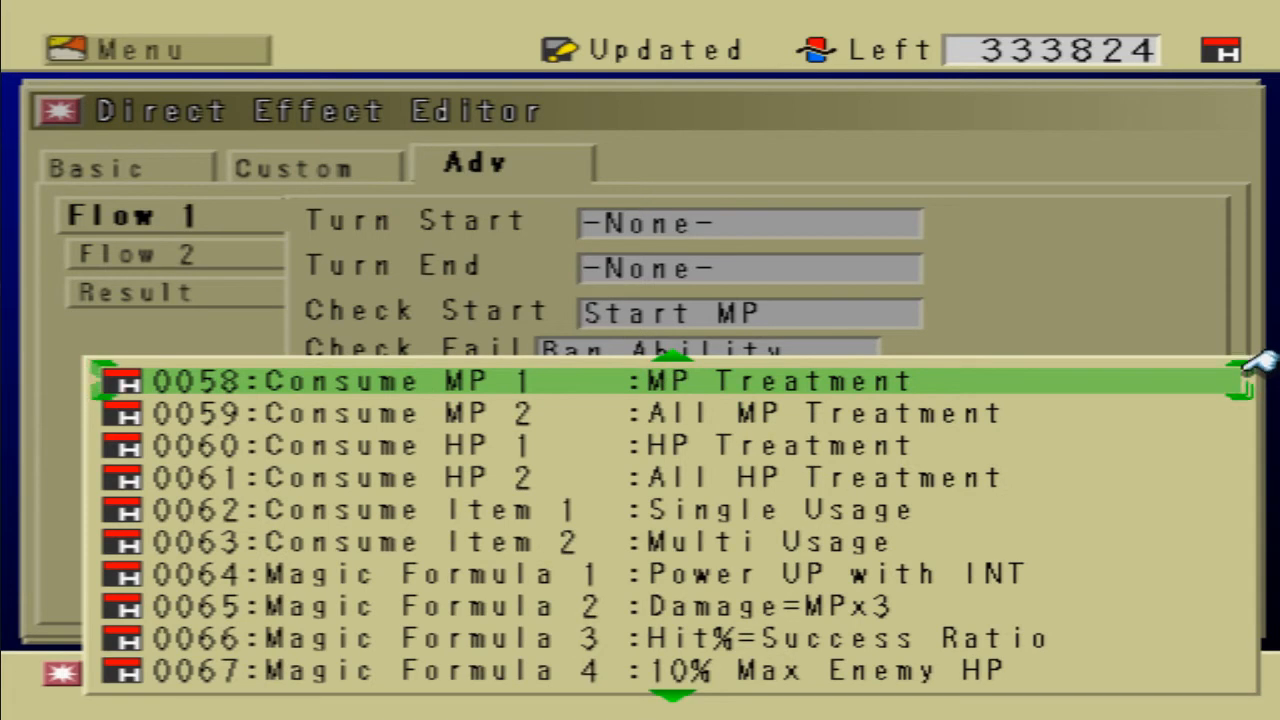
key("Return")
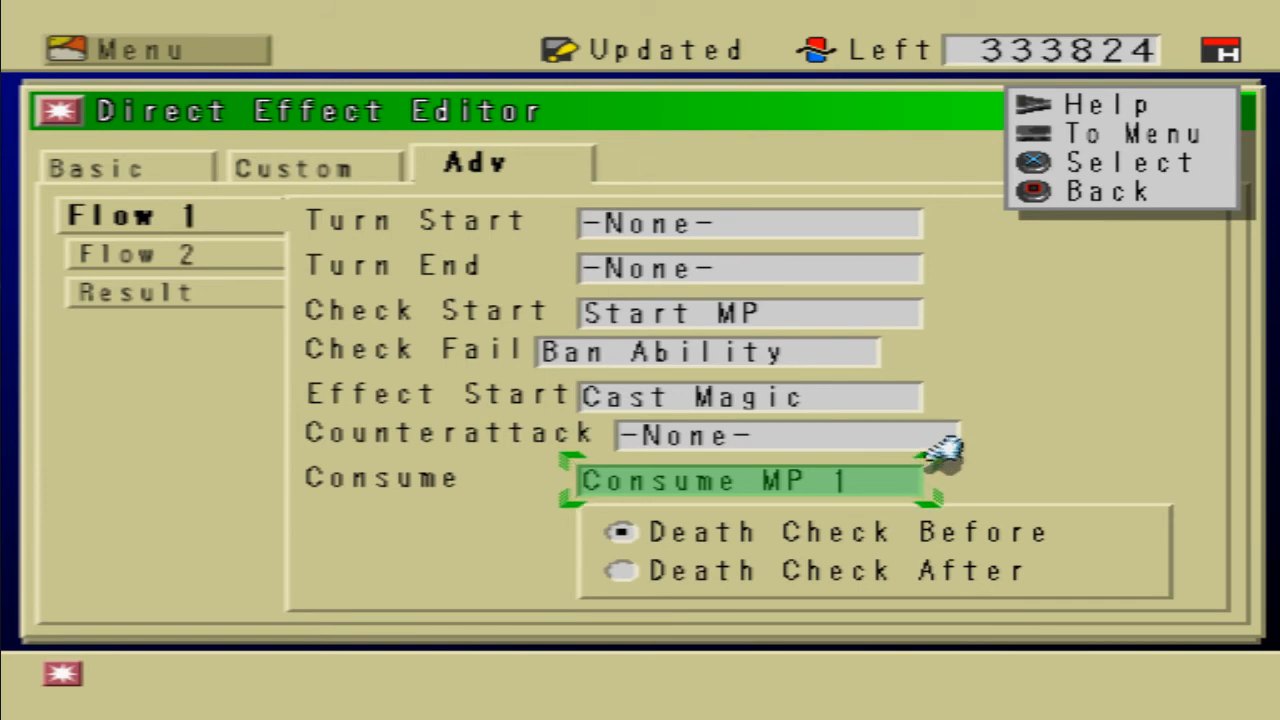
key("Return")
key("Escape")
Step: Assign script 0363 Summon Drek to Success in the direct effect's advanced Result settings
key("Left")
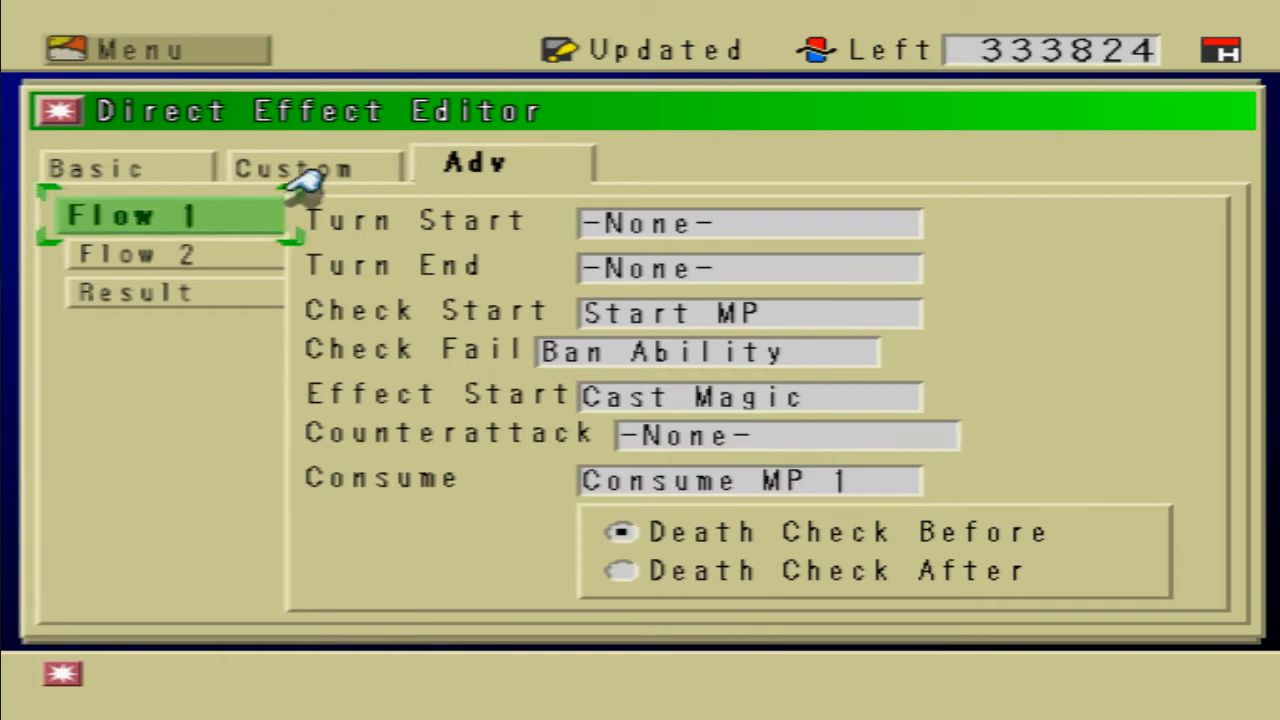
key("Down")
key("Down")
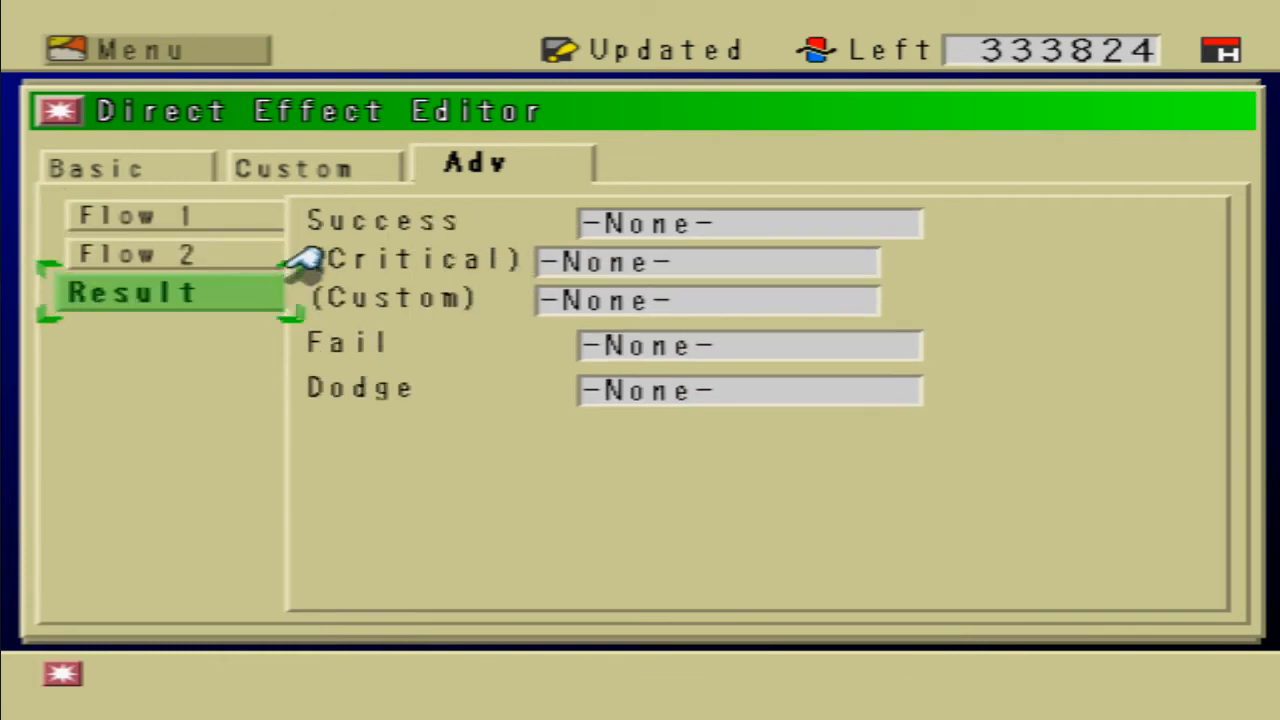
key("Right")
key("Up")
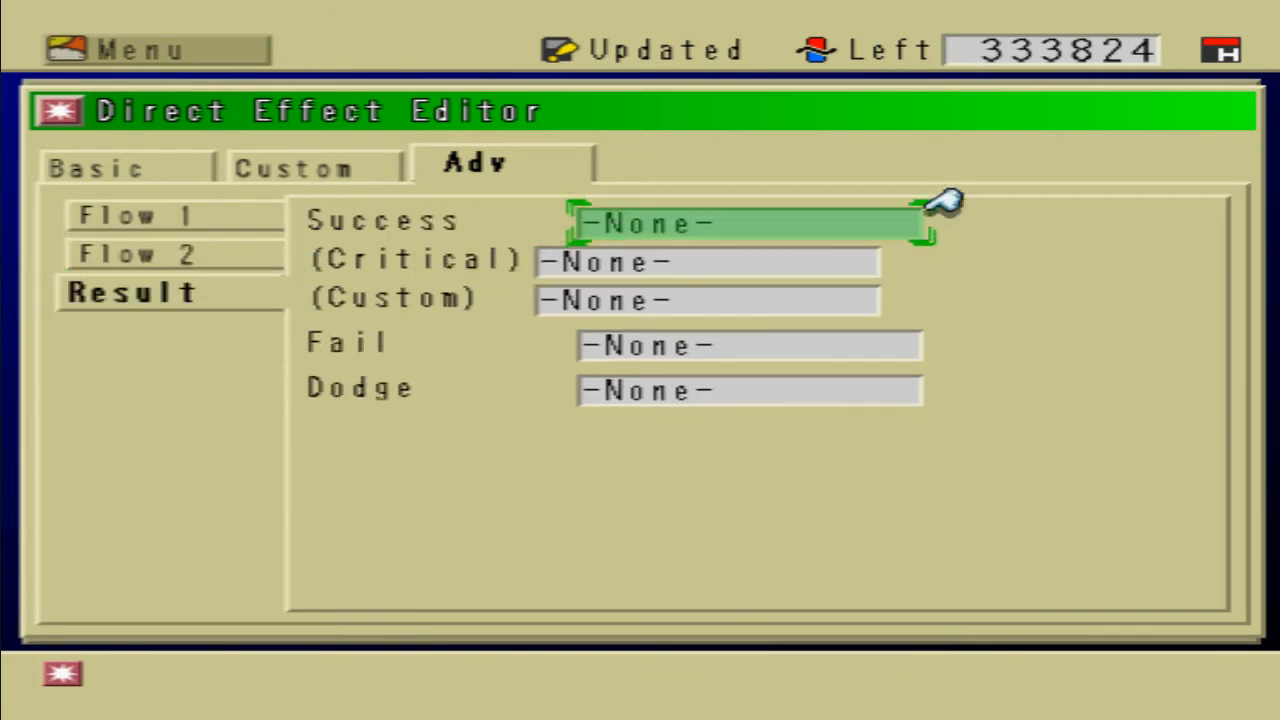
key("Return")
key("Left")
key("Left")
key("Left")
key("Left")
key("Left")
key("Left")
key("Left")
key("Left")
key("Left")
key("Left")
key("Left")
key("Left")
key("Left")
key("Left")
key("Left")
key("Left")
key("Left")
key("Left")
key("Left")
key("Left")
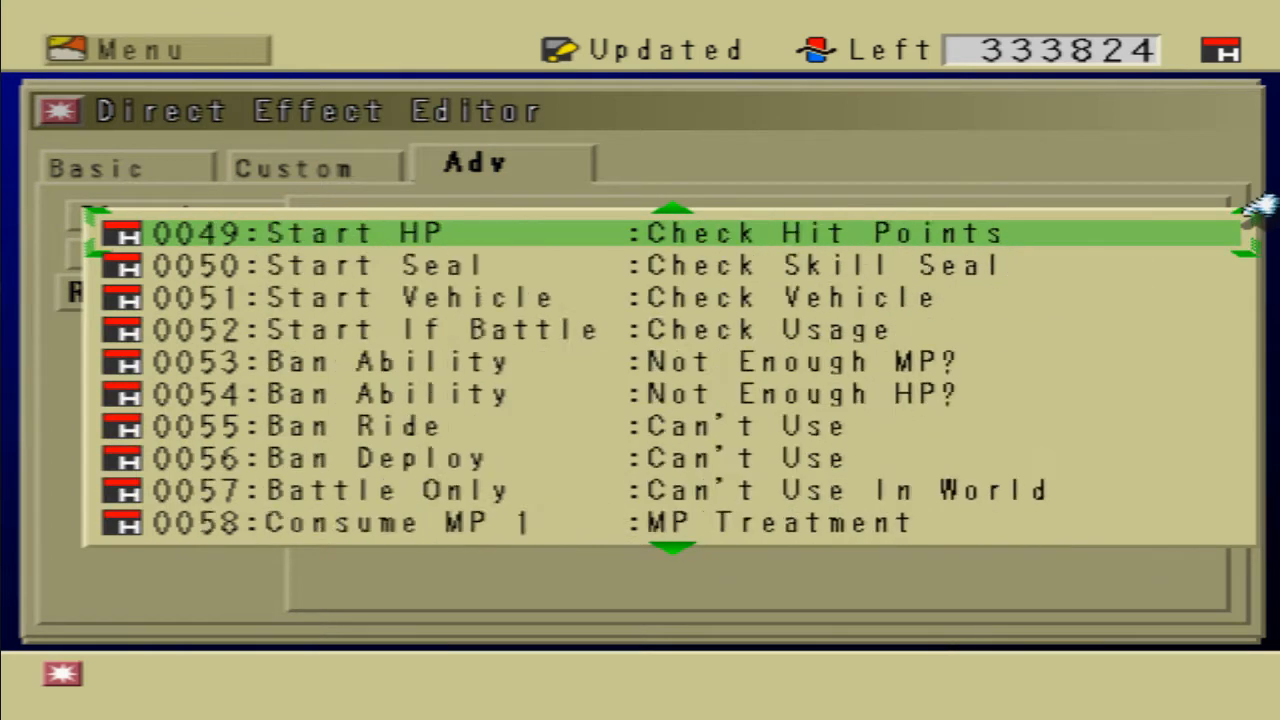
key("Up")
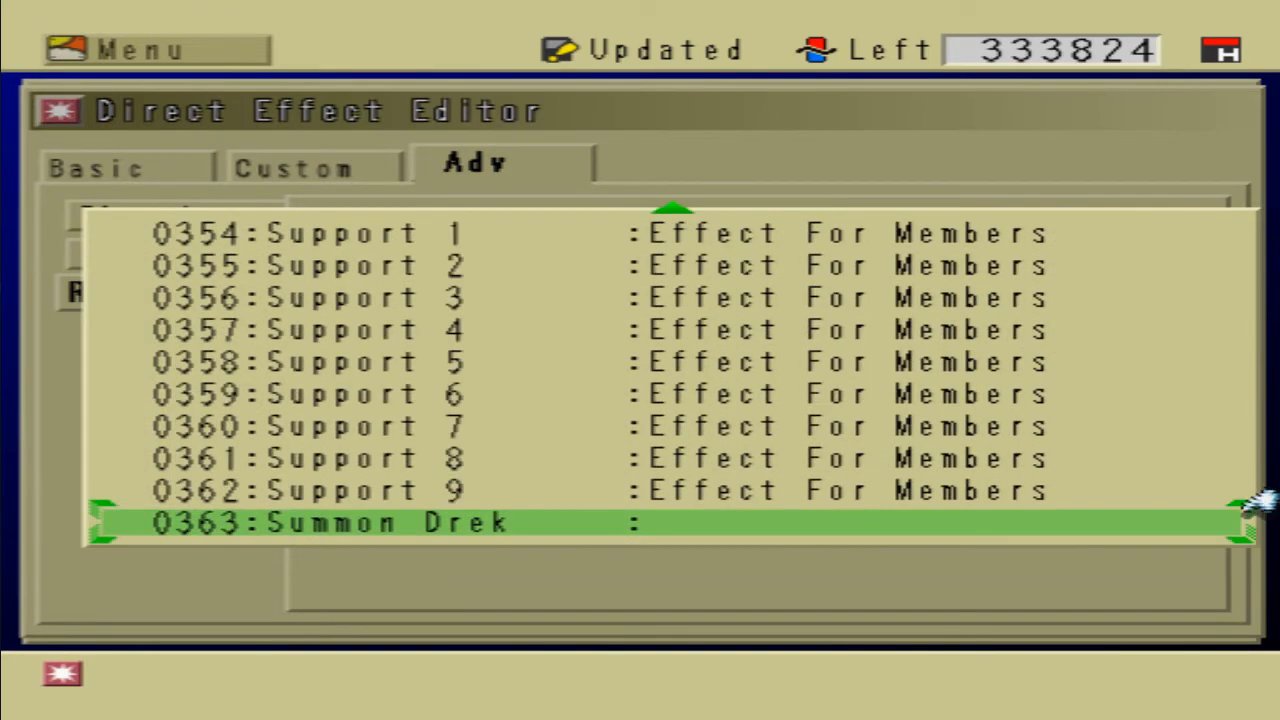
key("Return")
Step: Update the Summon Drek direct effect's data and exit its editor
key("Escape")
key("Escape")
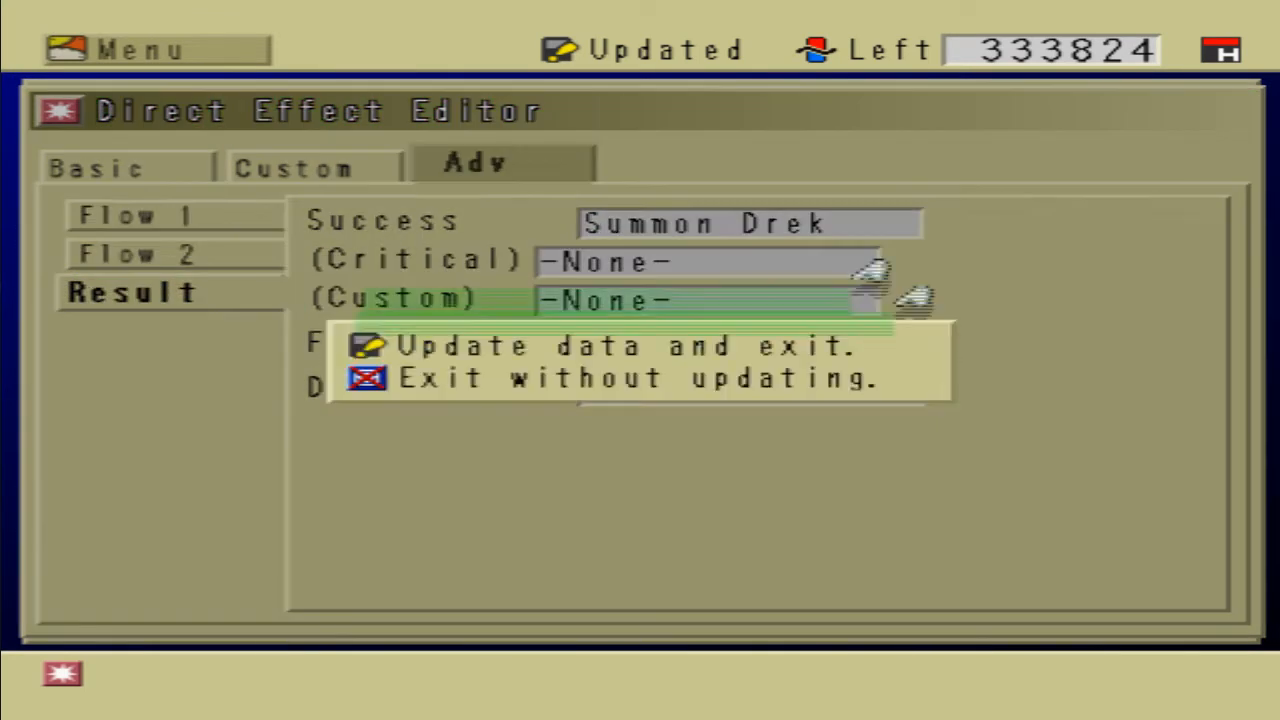
key("Return")
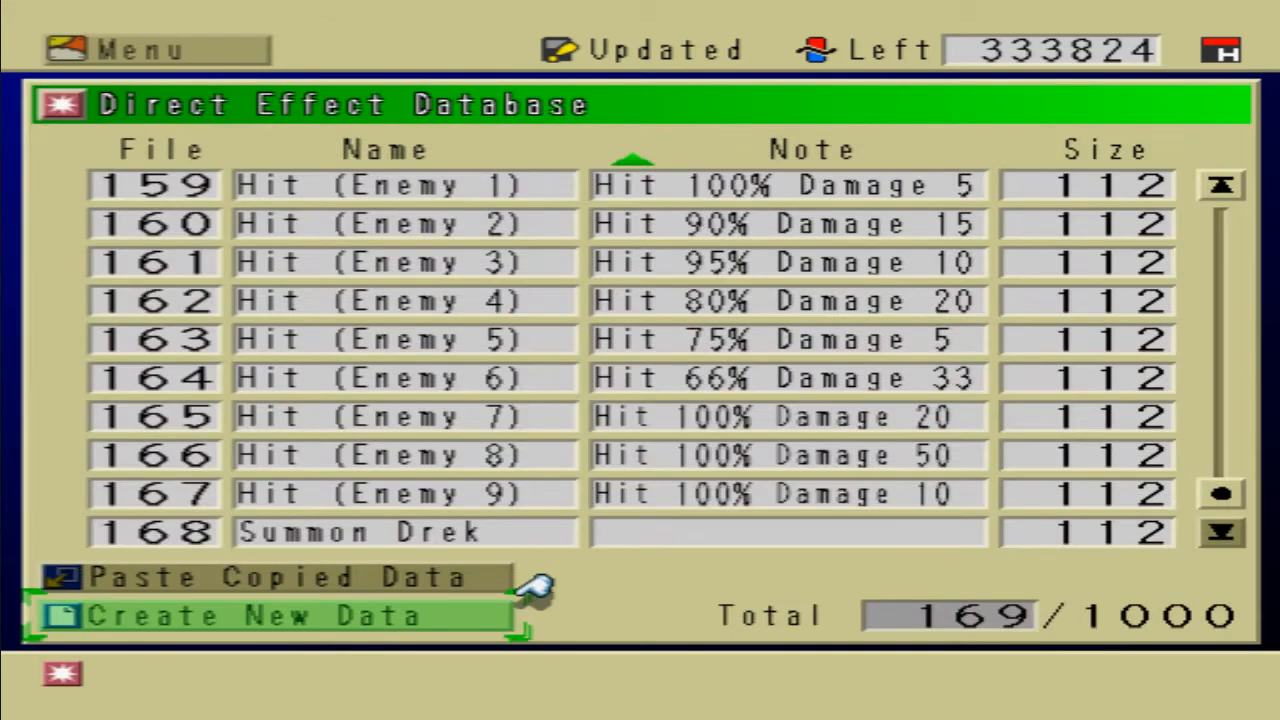
Step: Leave the direct effects and create a new entry in the enemy Units database
key("Escape")
key("Down")
key("Down")
key("Down")
key("Down")
key("Down")
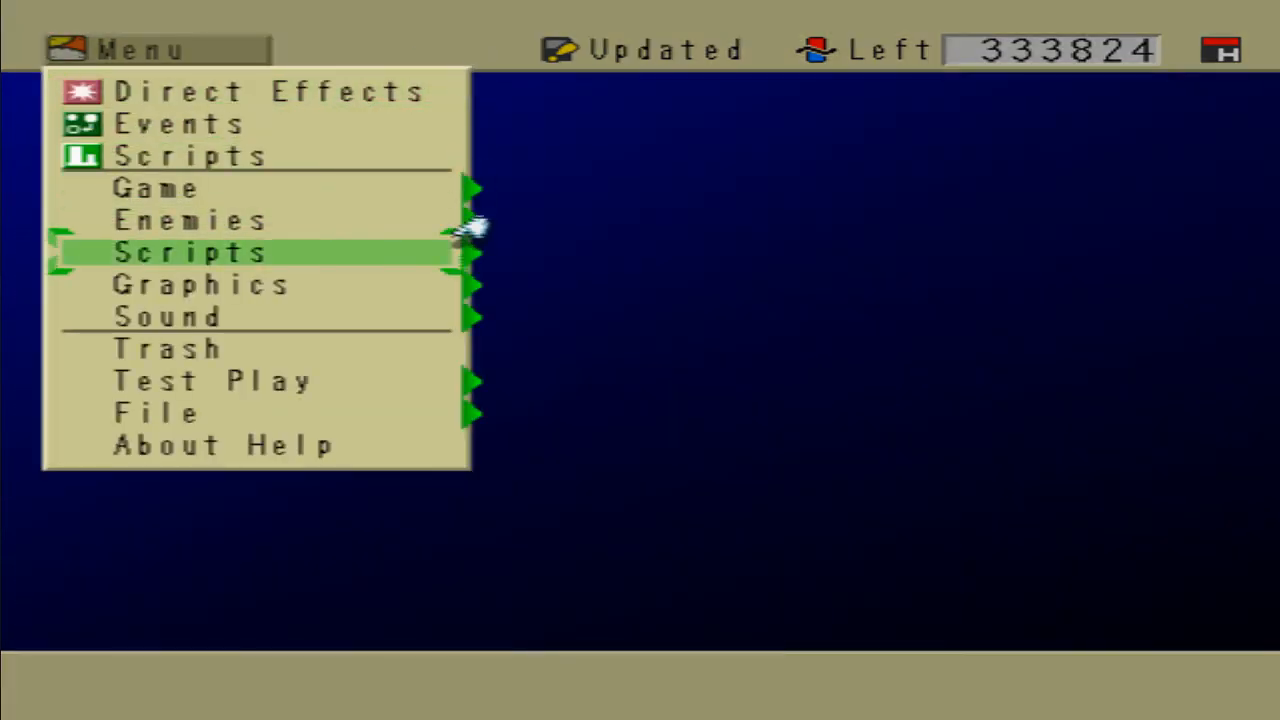
key("Return")
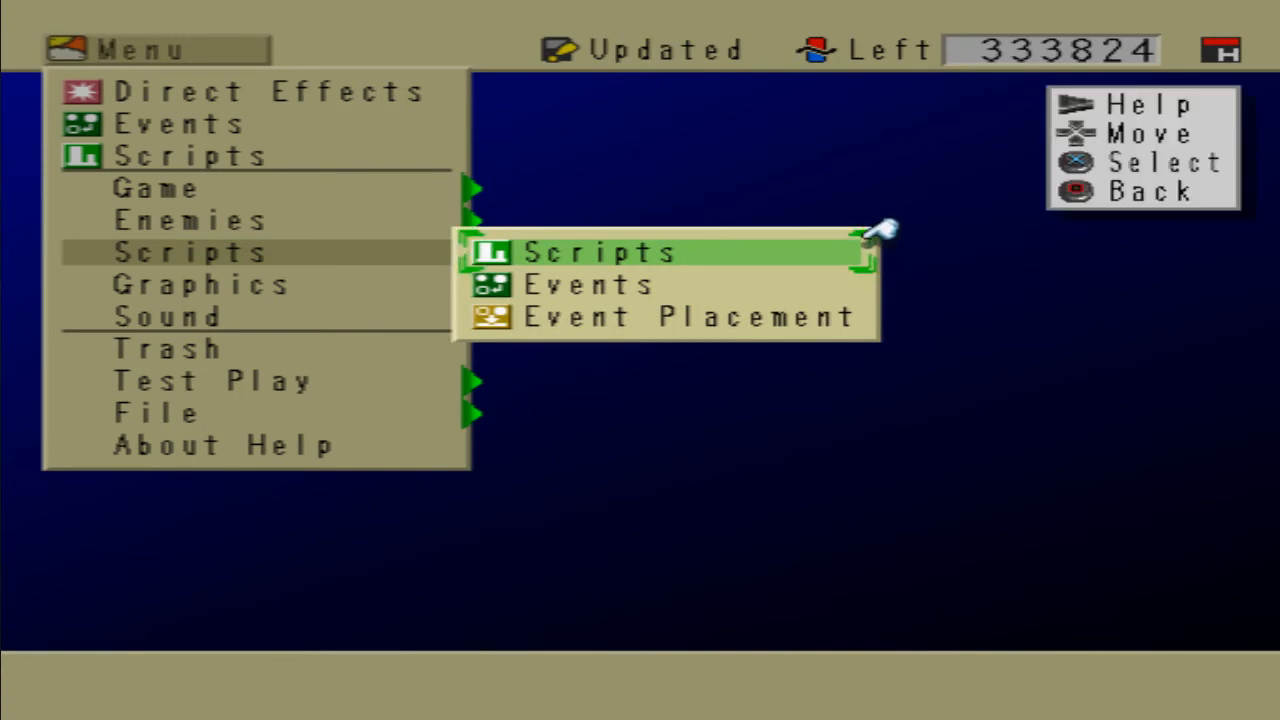
key("Escape")
key("Up")
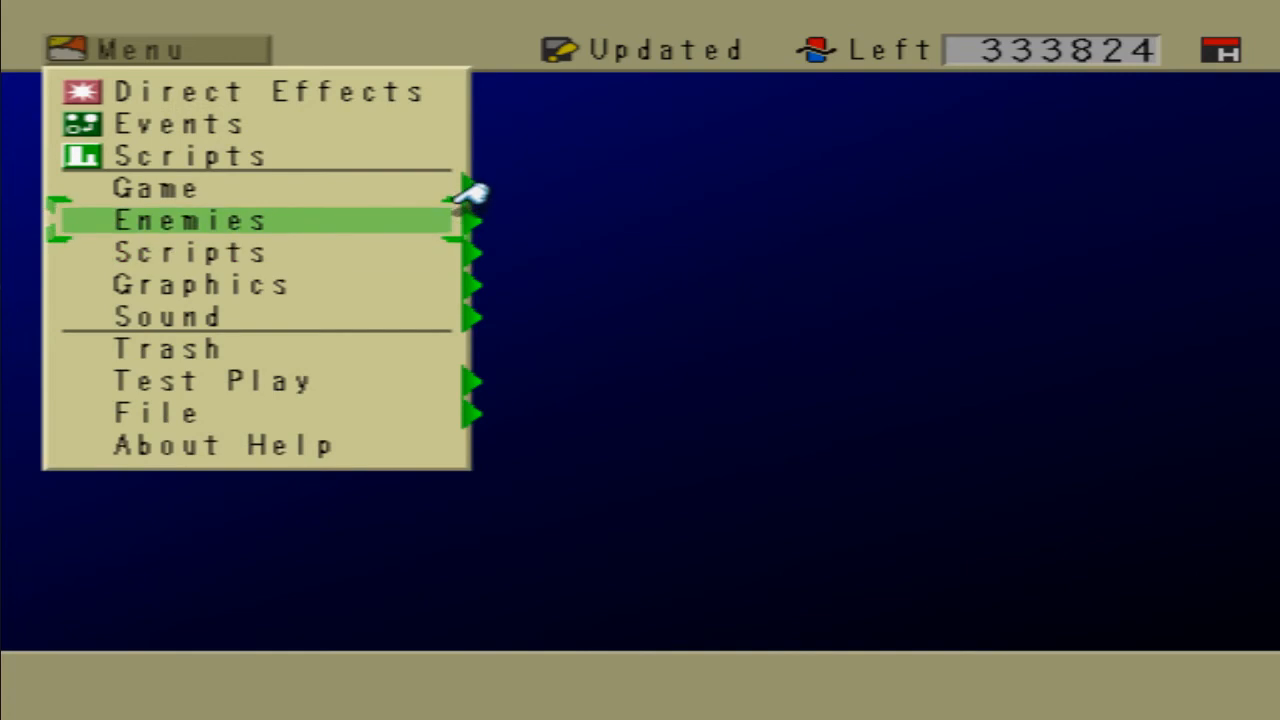
key("Return")
key("Down")
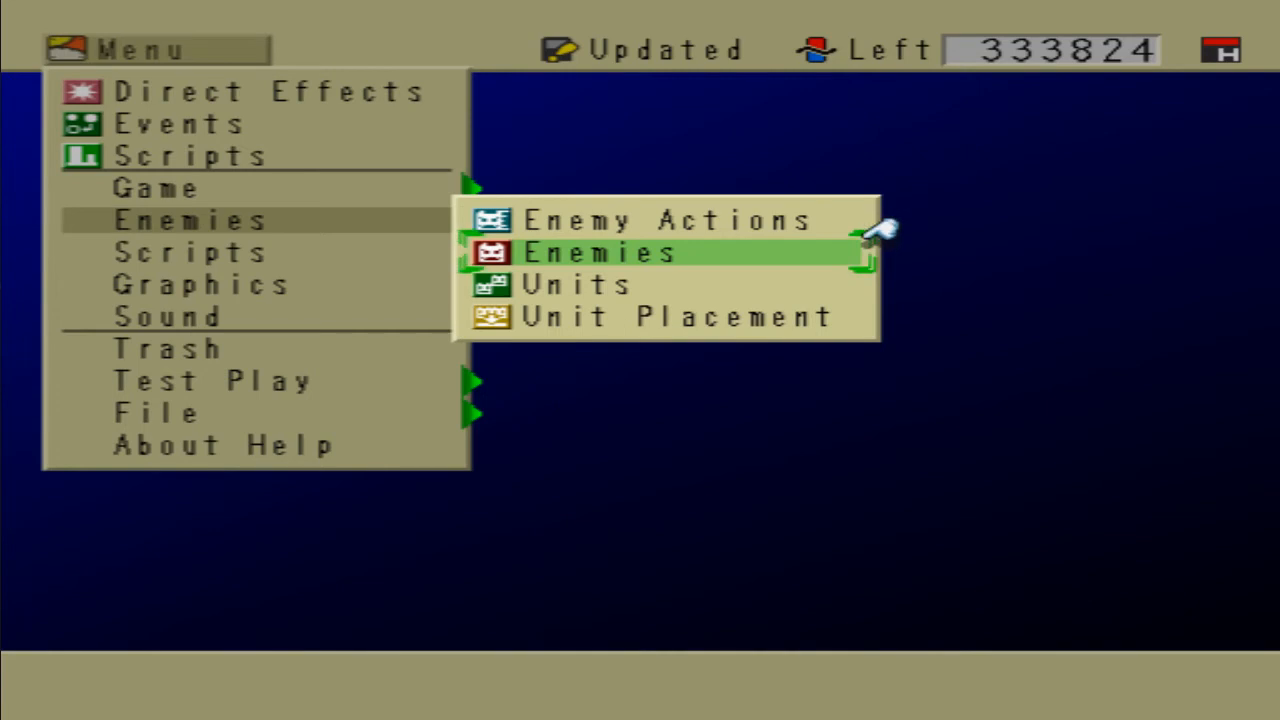
key("Down")
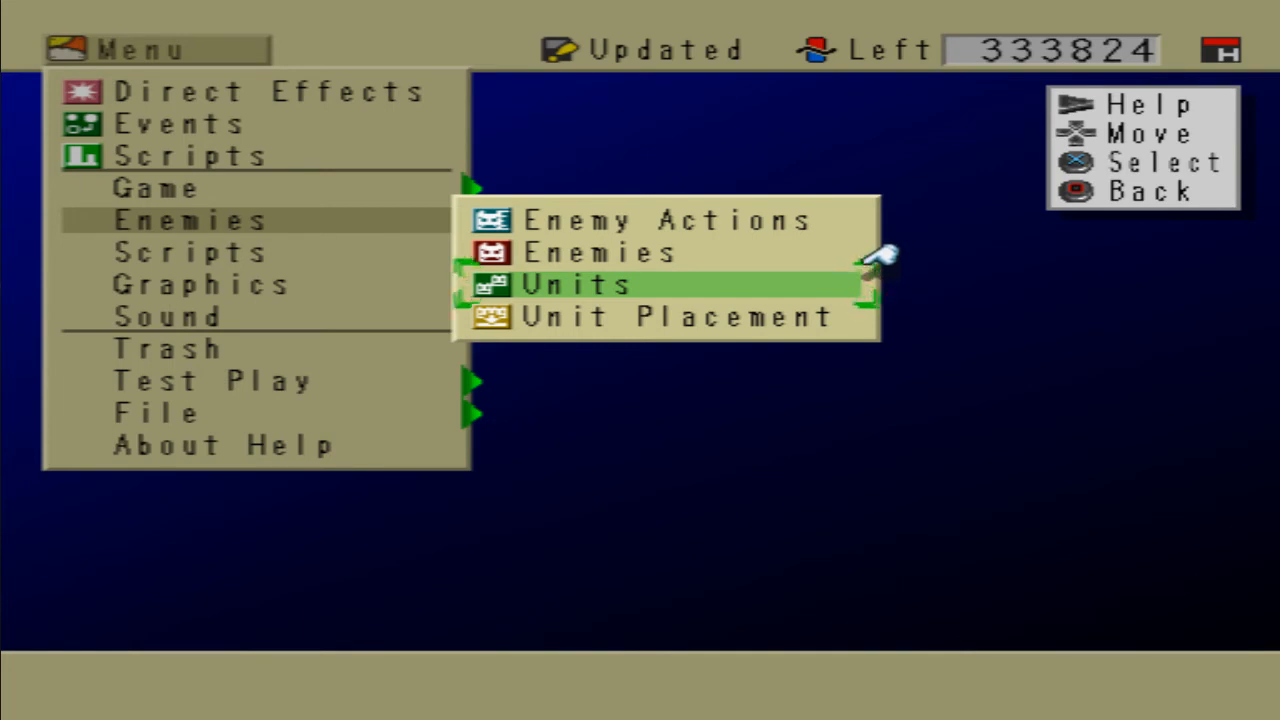
key("Return")
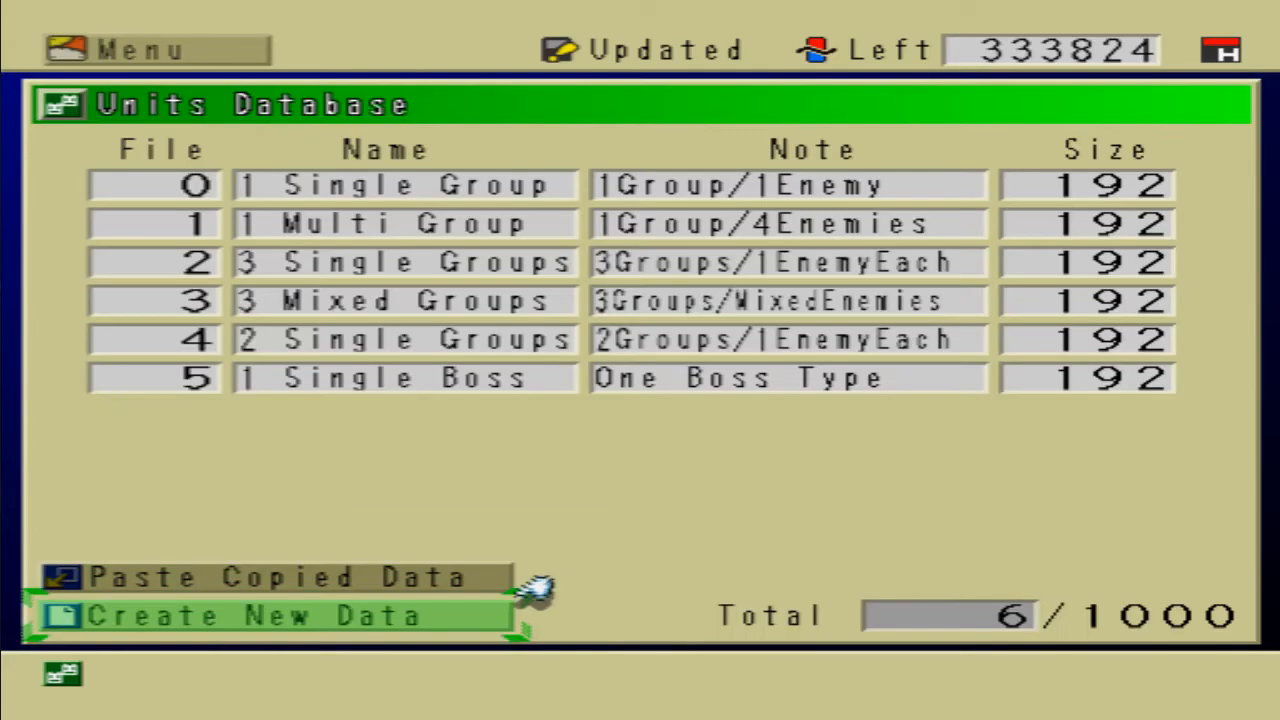
key("Return")
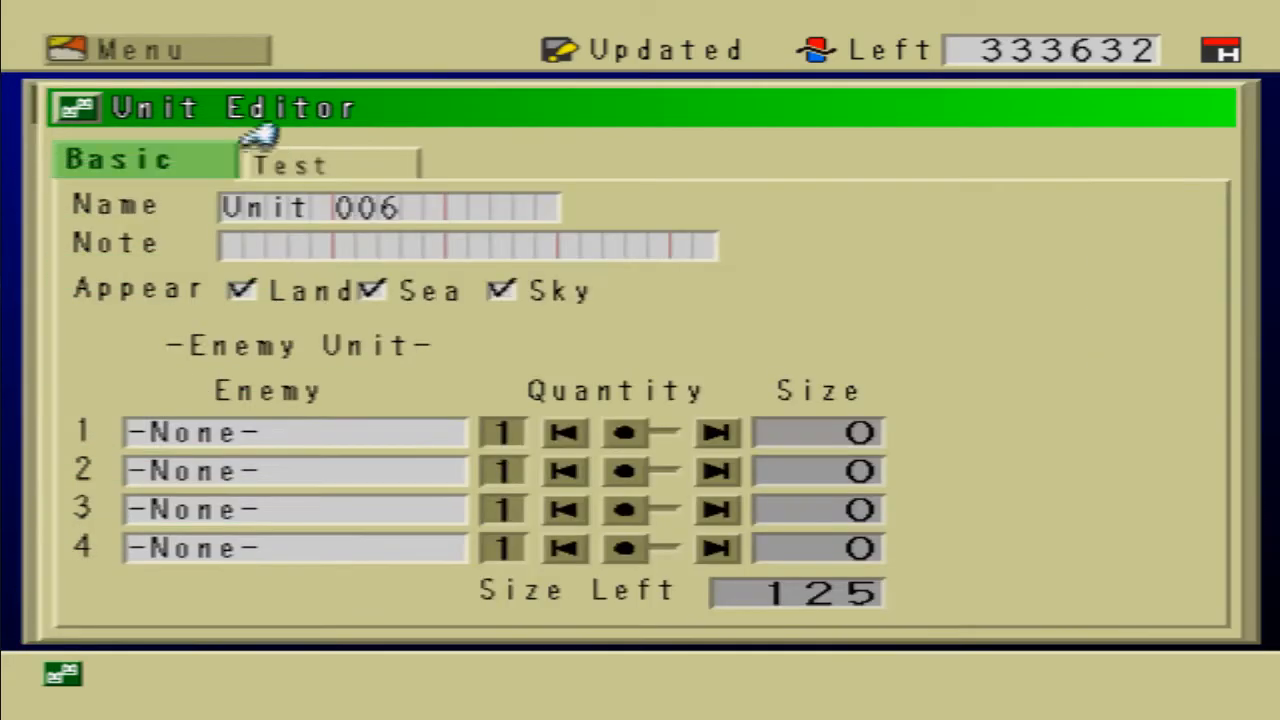
Step: Replace the new unit's default name with Garg
key("Down")
key("Return")
key("Delete")
key("Delete")
key("Delete")
key("Delete")
key("Delete")
key("Delete")
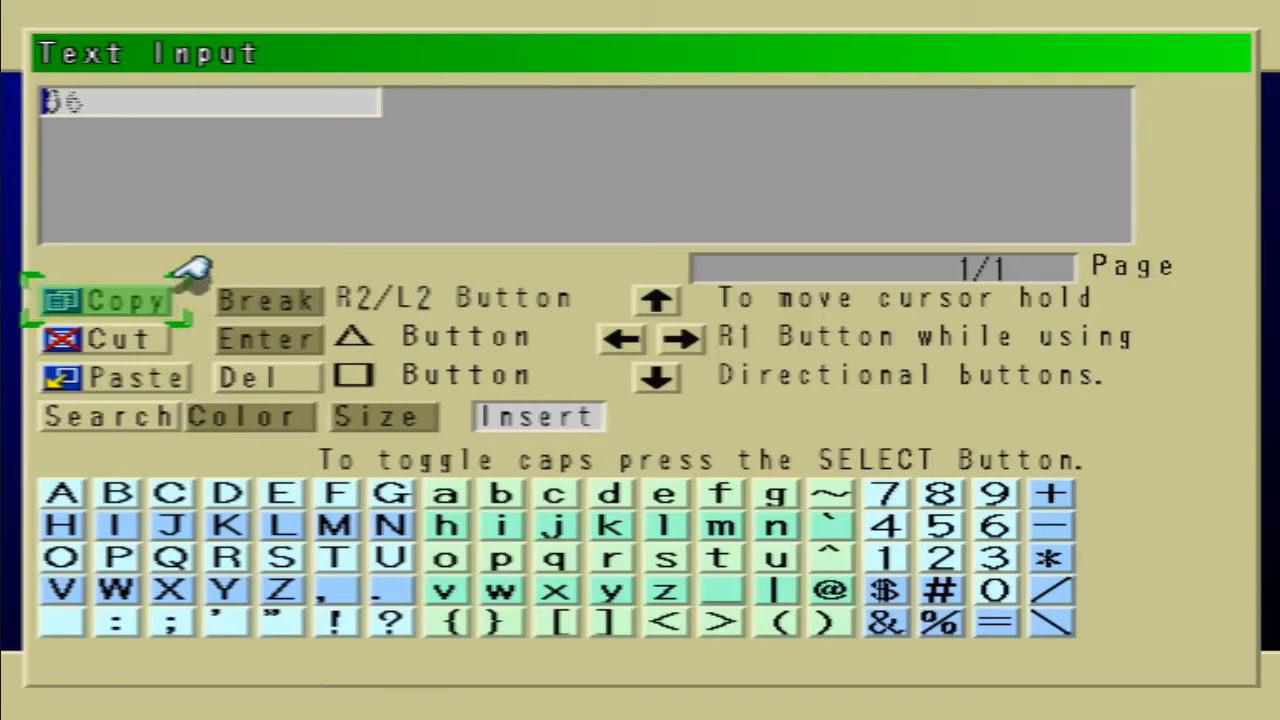
key("Delete")
key("Delete")
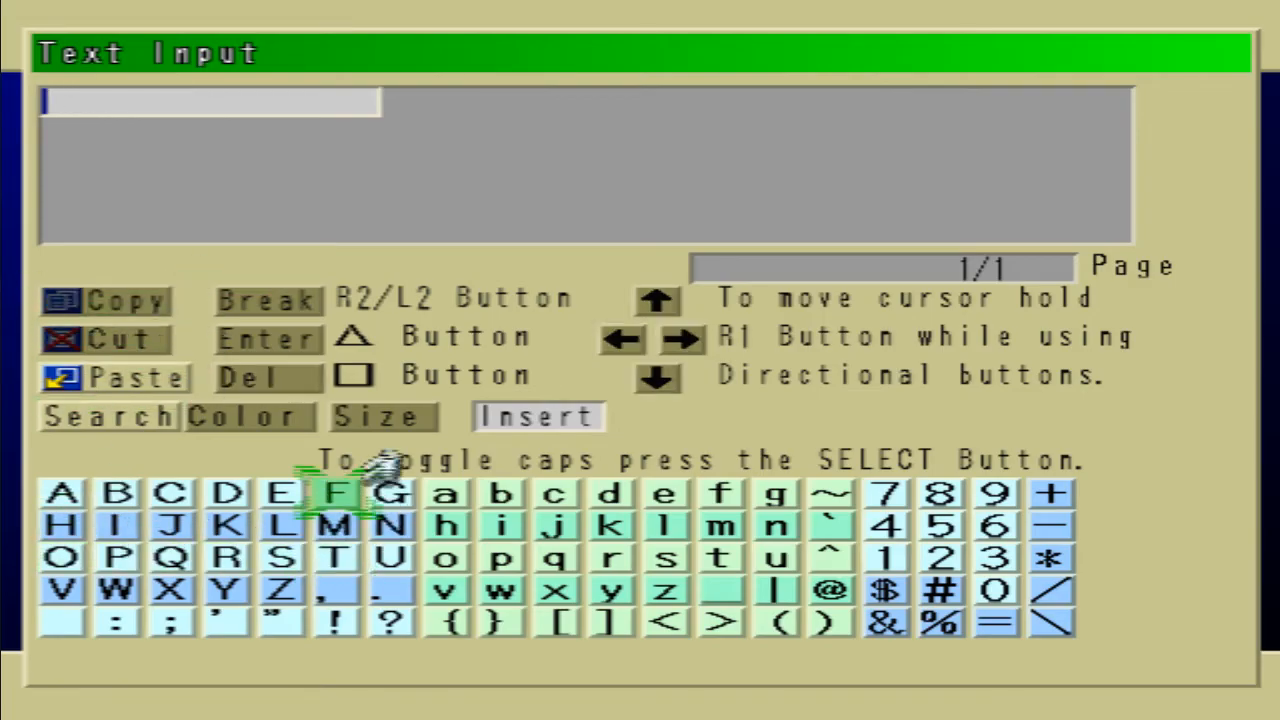
type("Garg")
key("Return")
Step: Assign the Gargoyle enemy to the unit's first enemy slot
key("Down")
key("Down")
key("Down")
key("Return")
key("Down")
key("Down")
key("Down")
key("Down")
key("Return")
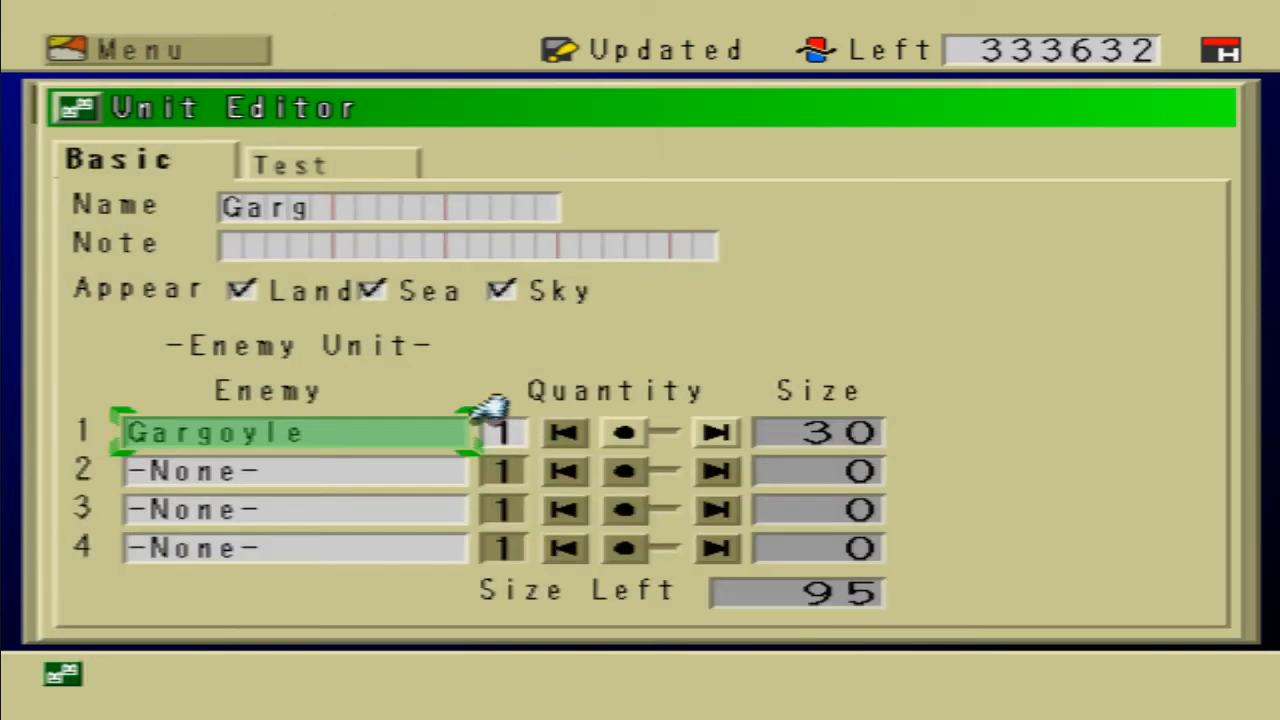
Step: Set the quantity of Gargoyles in the unit's first slot to 3
key("Right")
key("Right")
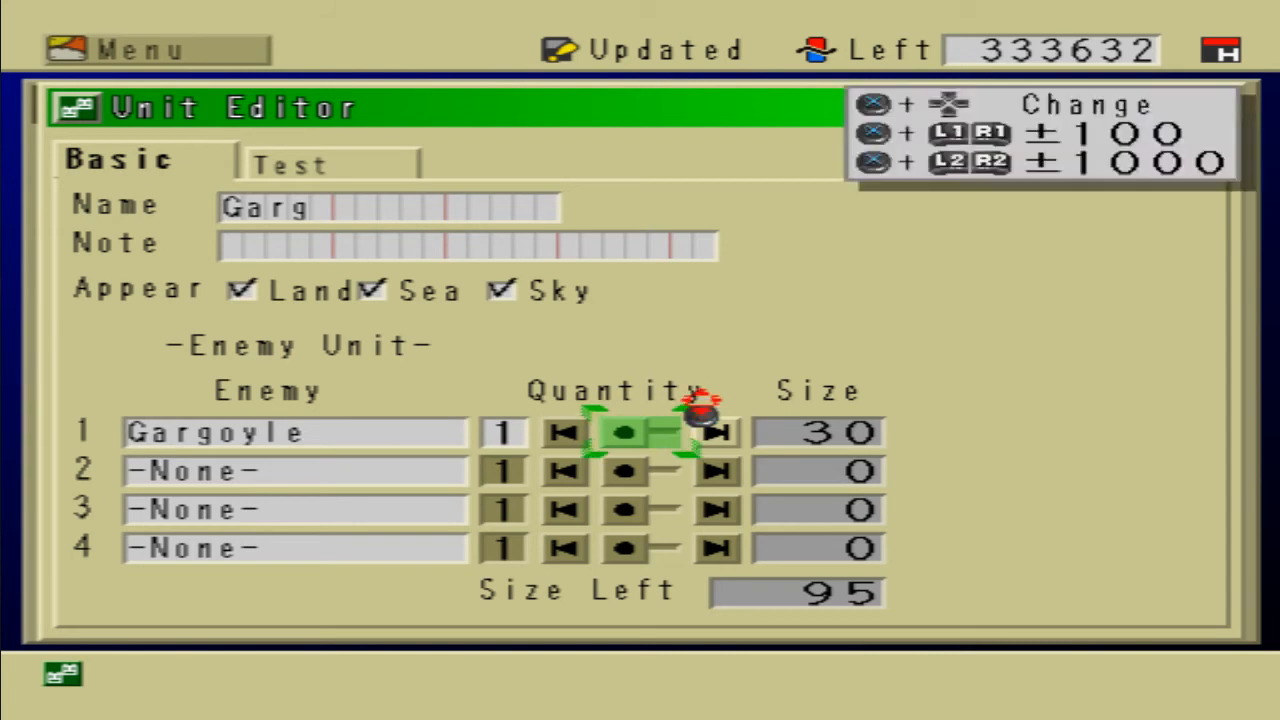
key("Right")
key("Right")
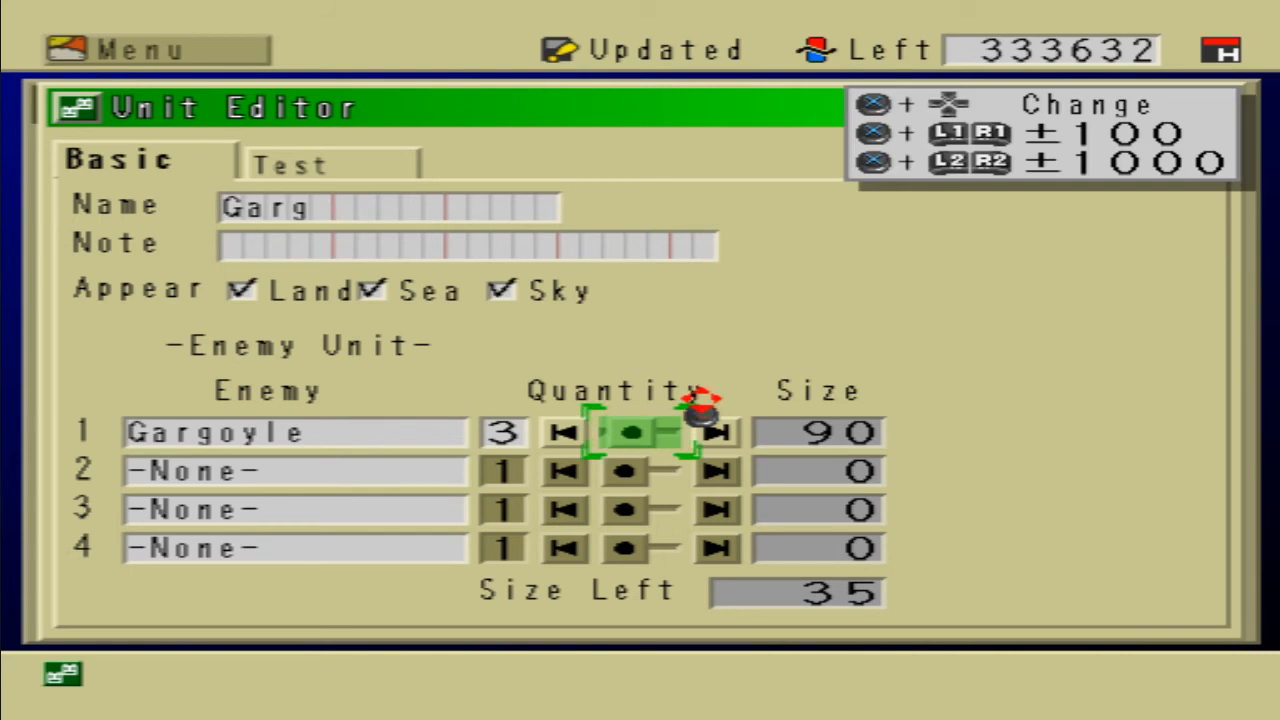
key("Right")
key("Left")
key("Right")
key("Left")
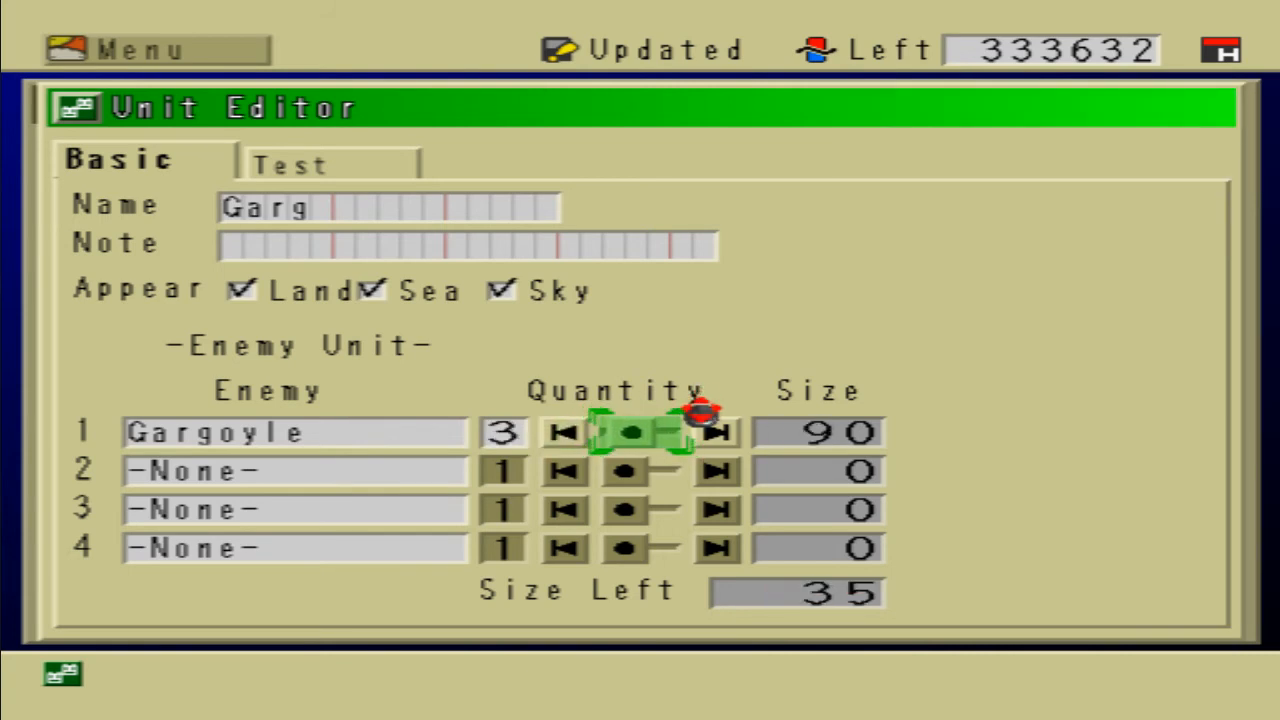
key("Escape")
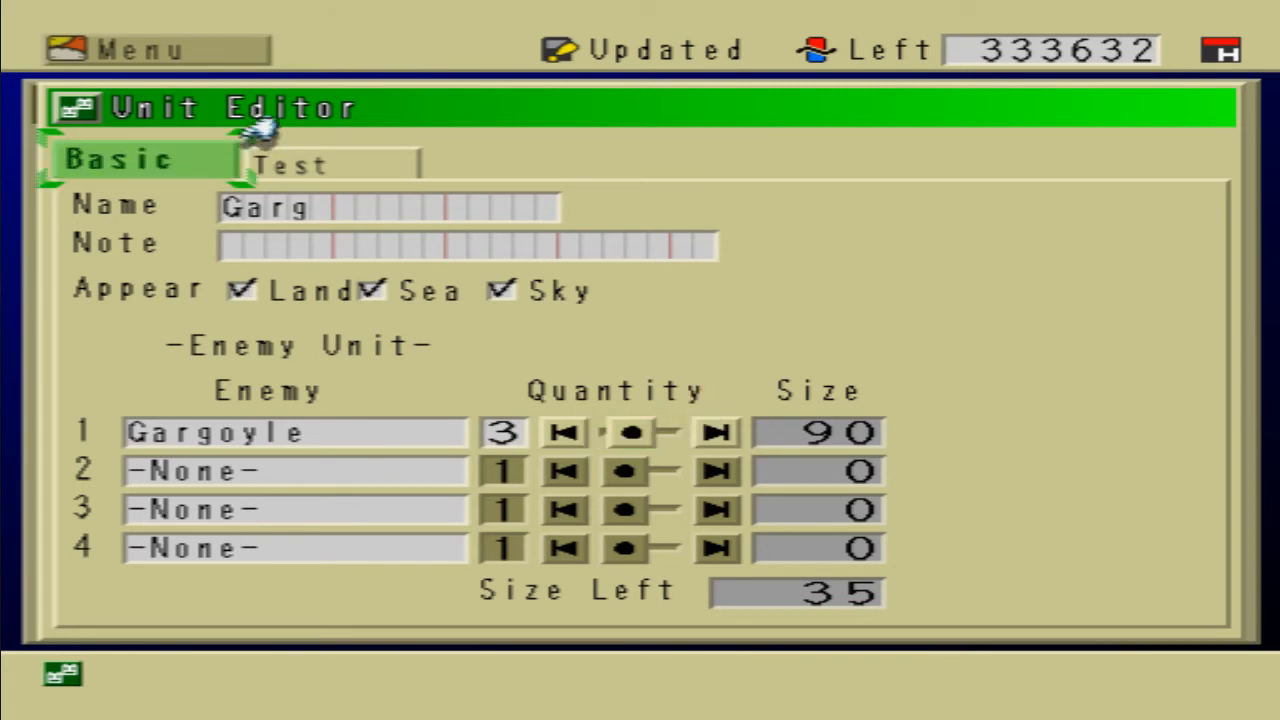
Step: Keep the Garg unit's settings and return to the Units database list
key("Escape")
key("Return")
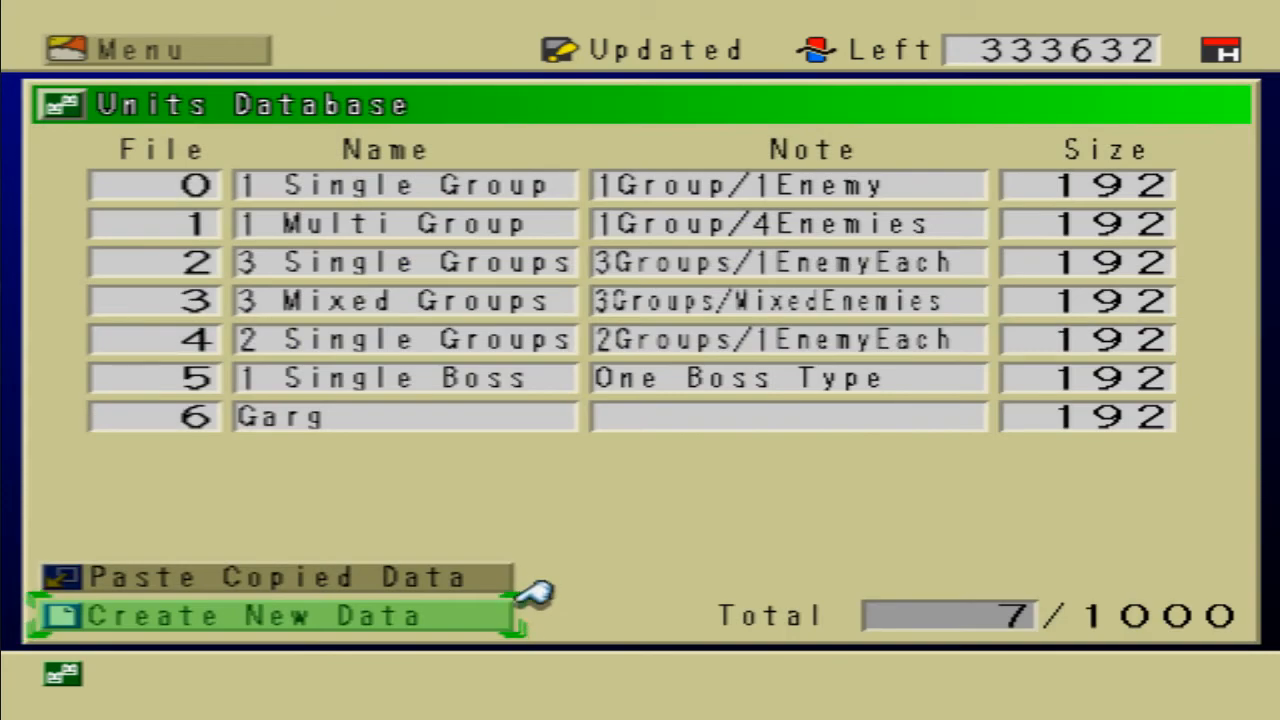
key("Escape")
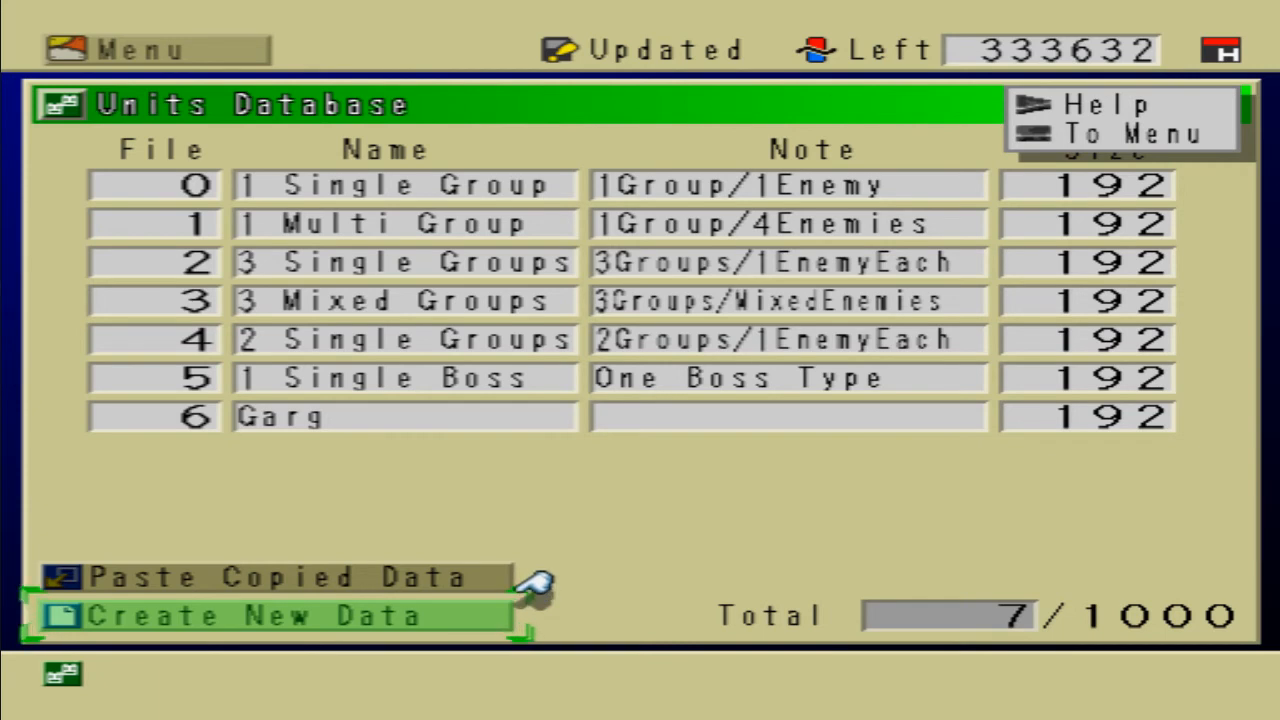
Step: Look through the entries in the Units database, from the single and mixed groups down to Garg
key("Up")
key("Up")
key("Up")
key("Up")
key("Up")
key("Up")
key("Up")
key("Down")
key("Down")
key("Down")
key("Down")
key("Down")
key("Down")
key("Up")
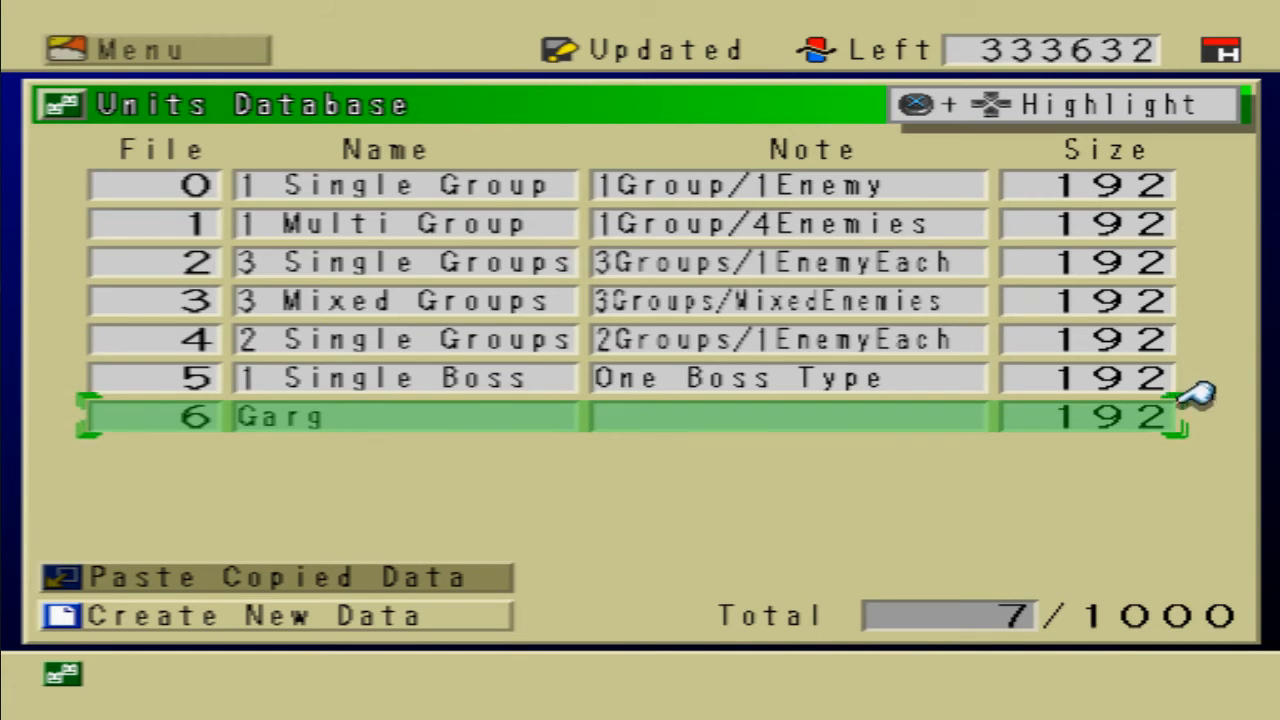
key("Up")
key("Up")
key("Up")
key("Up")
key("Up")
key("Up")
key("Down")
key("Down")
key("Down")
key("Down")
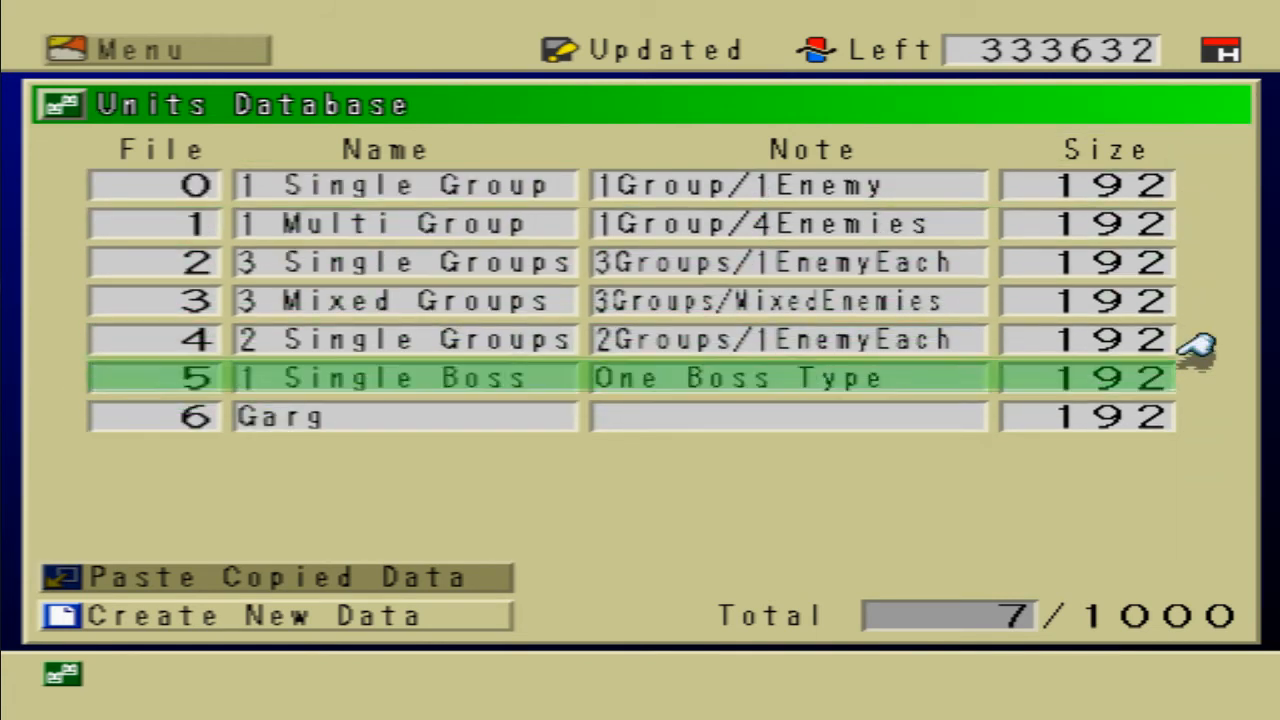
key("Down")
key("Down")
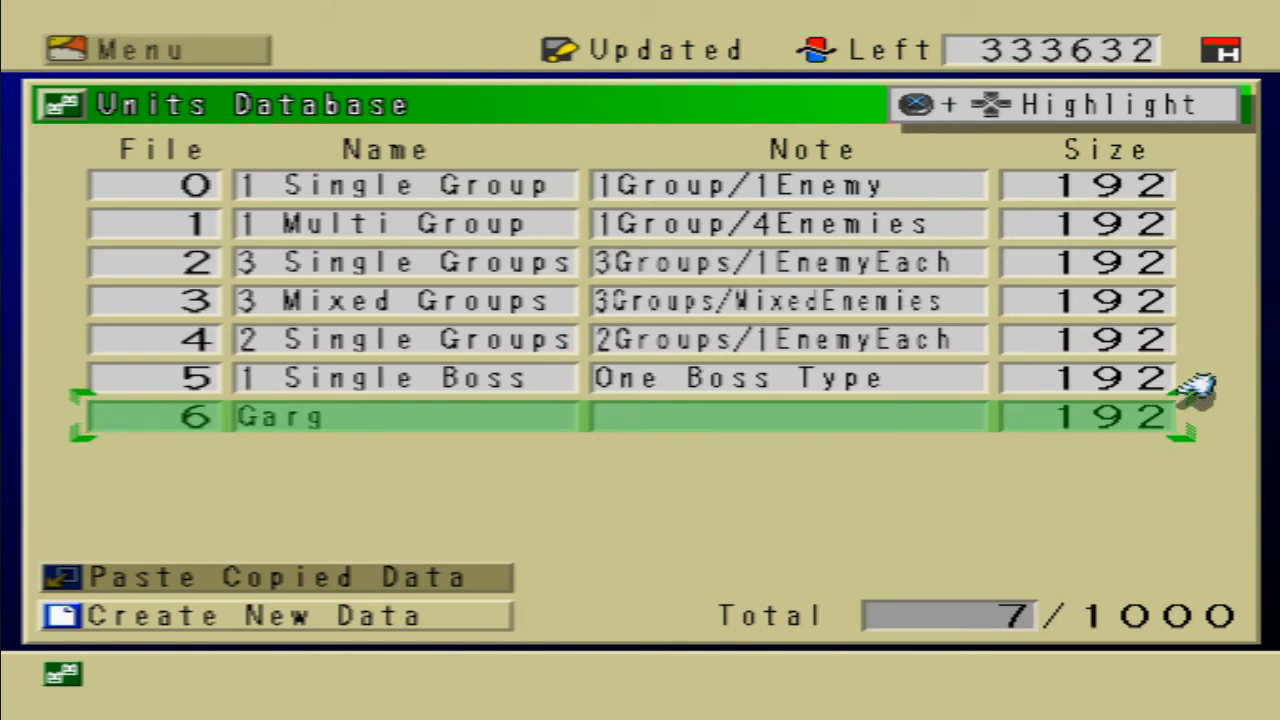
Step: Leave the Units database and create a new entry in the Script database
key("Escape")
key("Down")
key("Down")
key("Down")
key("Down")
key("Down")
key("Return")
key("Return")
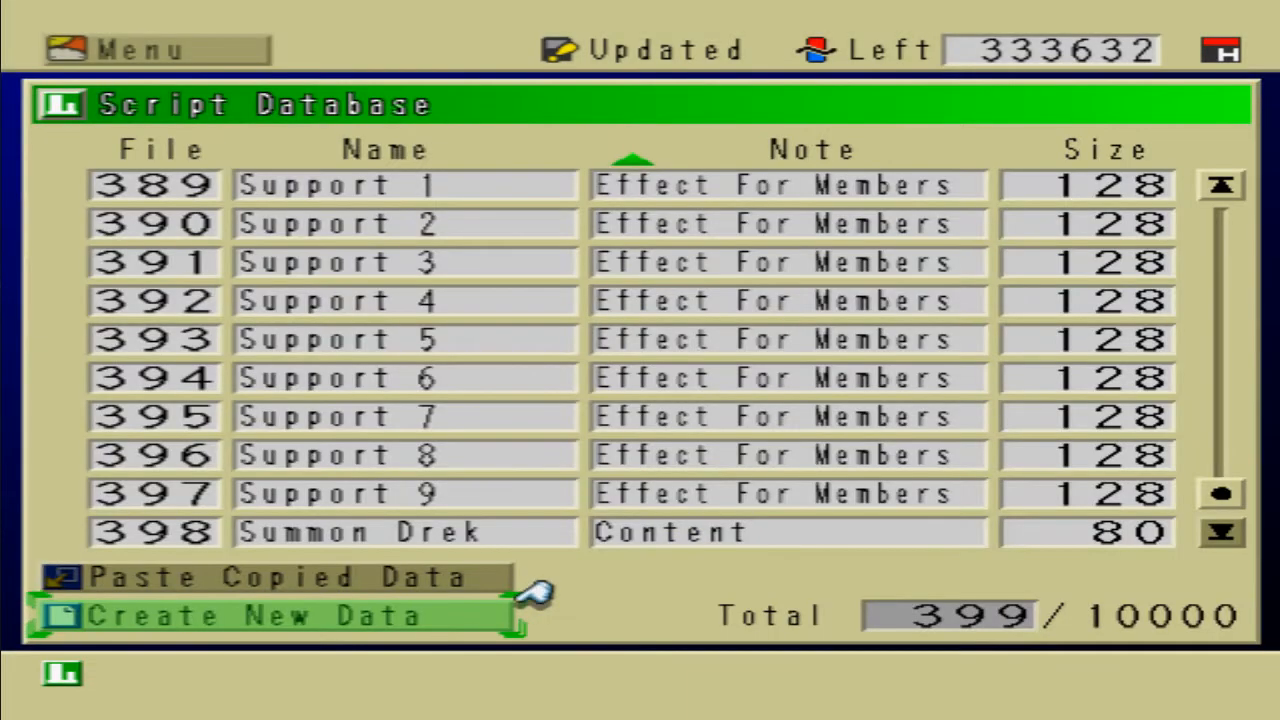
key("Return")
Step: Replace the new script's default name with Give Souls
key("Return")
key("Delete")
key("Delete")
key("Delete")
key("Delete")
key("Delete")
key("Delete")
key("Delete")
key("Delete")
key("Delete")
key("Delete")
key("Delete")
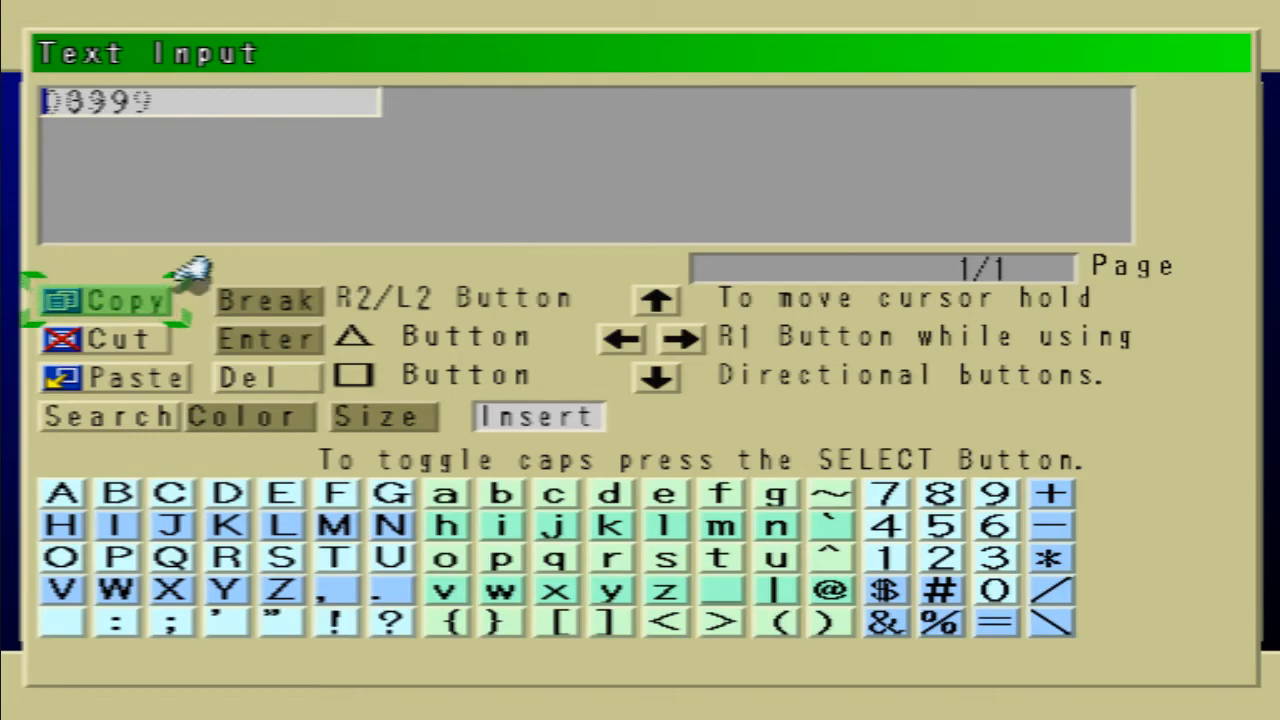
key("Down")
key("Down")
key("Down")
key("Down")
key("Right")
key("Right")
key("Right")
key("Right")
key("Right")
key("Right")
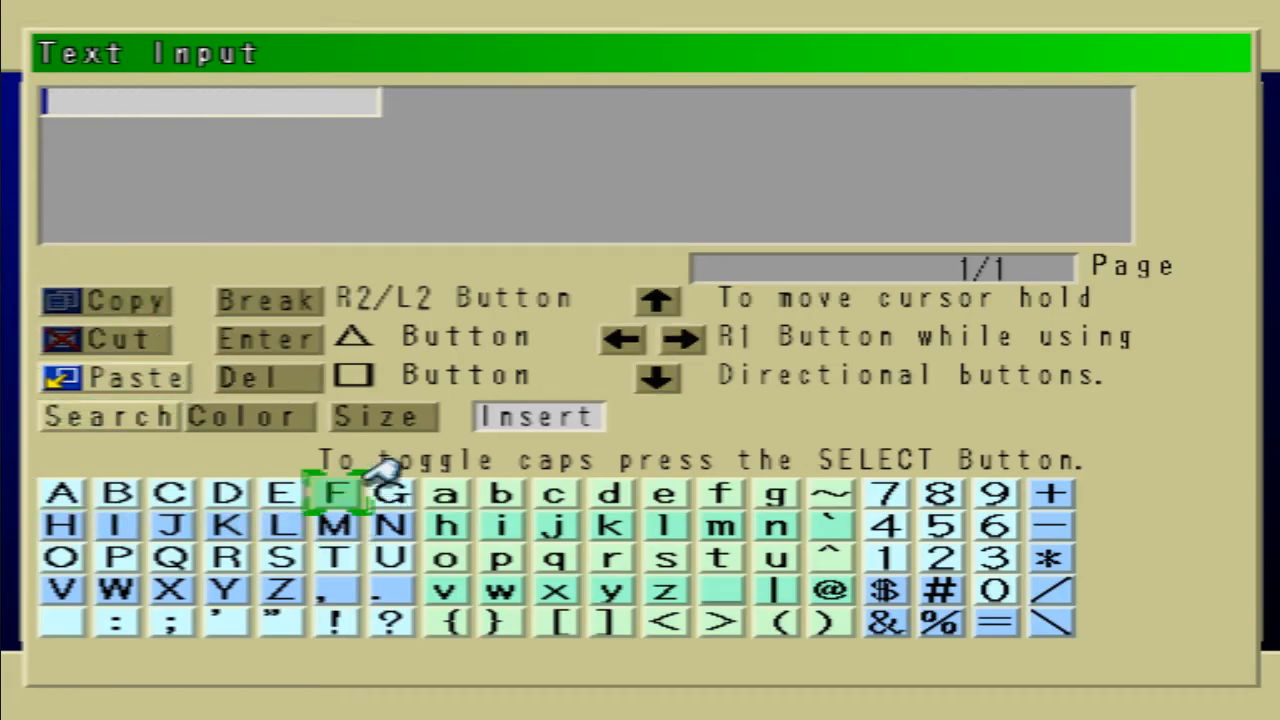
key("Return")
key("Right")
key("Right")
key("Down")
key("Return")
key("Down")
key("Down")
key("Left")
key("Return")
key("Up")
key("Up")
key("Right")
key("Right")
key("Up")
key("Right")
key("Right")
key("Return")
key("Down")
key("Down")
key("Down")
key("Right")
key("Right")
key("Right")
key("Right")
key("Right")
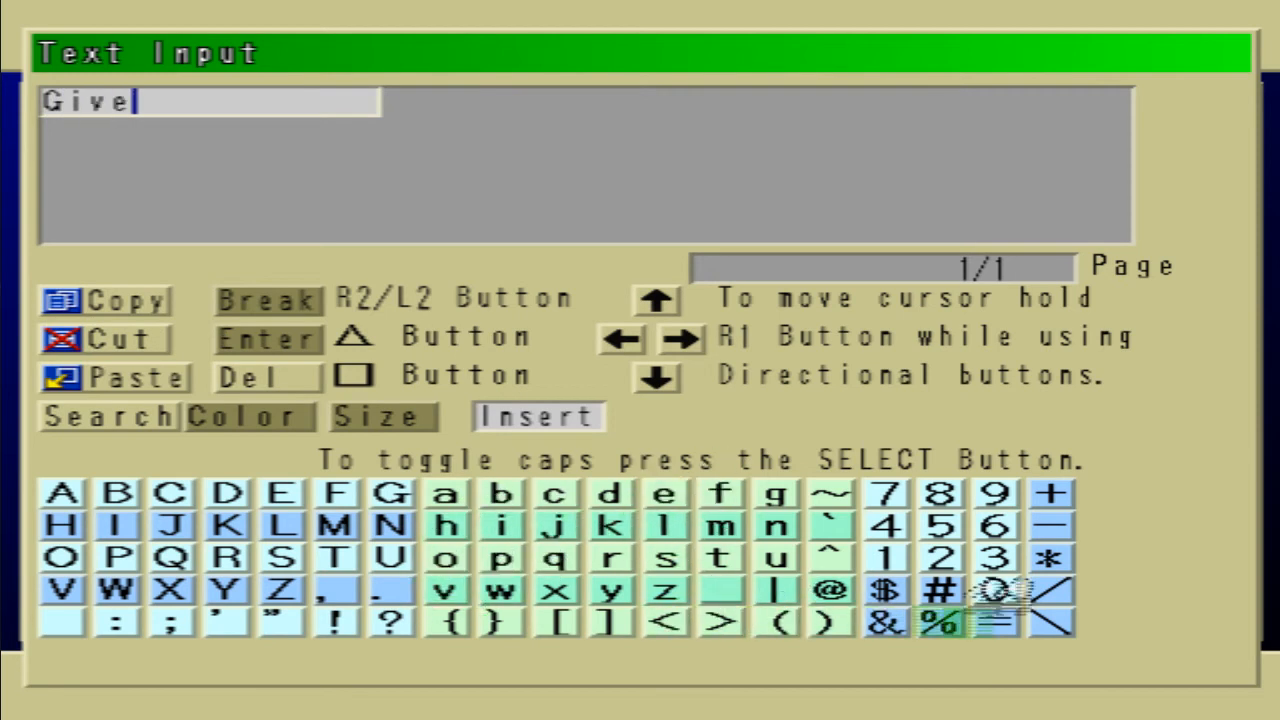
key("Left")
key("Left")
key("Left")
key("Left")
key("Left")
key("Left")
key("Left")
key("Left")
key("Left")
key("Left")
key("Left")
key("Left")
key("Left")
key("Left")
key("Left")
key("Left")
key("Down")
key("Return")
key("Up")
key("Up")
key("Right")
key("Right")
key("Right")
key("Right")
key("Return")
key("Right")
key("Right")
key("Right")
key("Right")
key("Left")
key("Return")
key("Right")
key("Right")
key("Right")
key("Right")
key("Right")
key("Right")
key("Return")
key("Up")
key("Left")
key("Left")
key("Return")
key("Down")
key("Down")
key("Left")
key("Left")
key("Left")
key("Left")
key("Left")
key("Left")
key("Right")
key("Right")
key("Right")
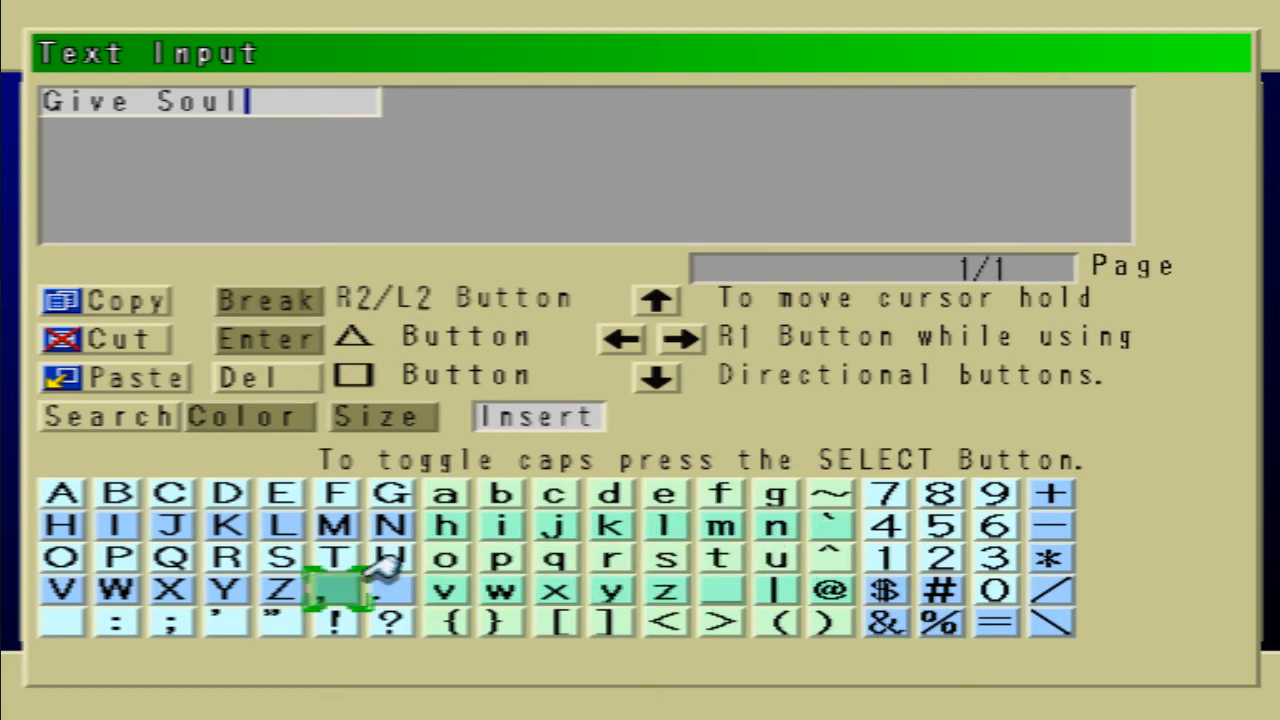
key("Up")
key("Right")
key("Right")
key("Right")
key("Return")
key("Escape")
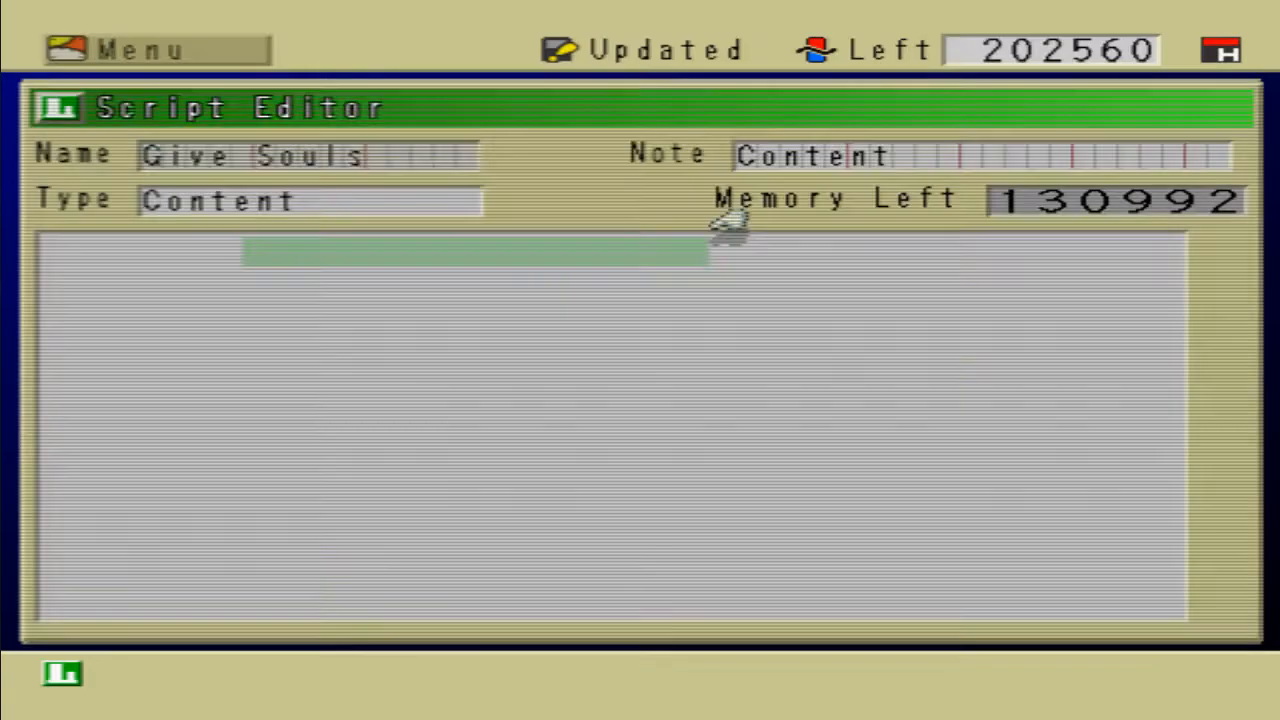
Step: Start a Script Branch Condition command on the first line of the Give Souls script
key("Down")
key("Return")
key("Down")
key("Down")
key("Down")
key("Down")
key("Down")
key("Down")
key("Down")
key("Down")
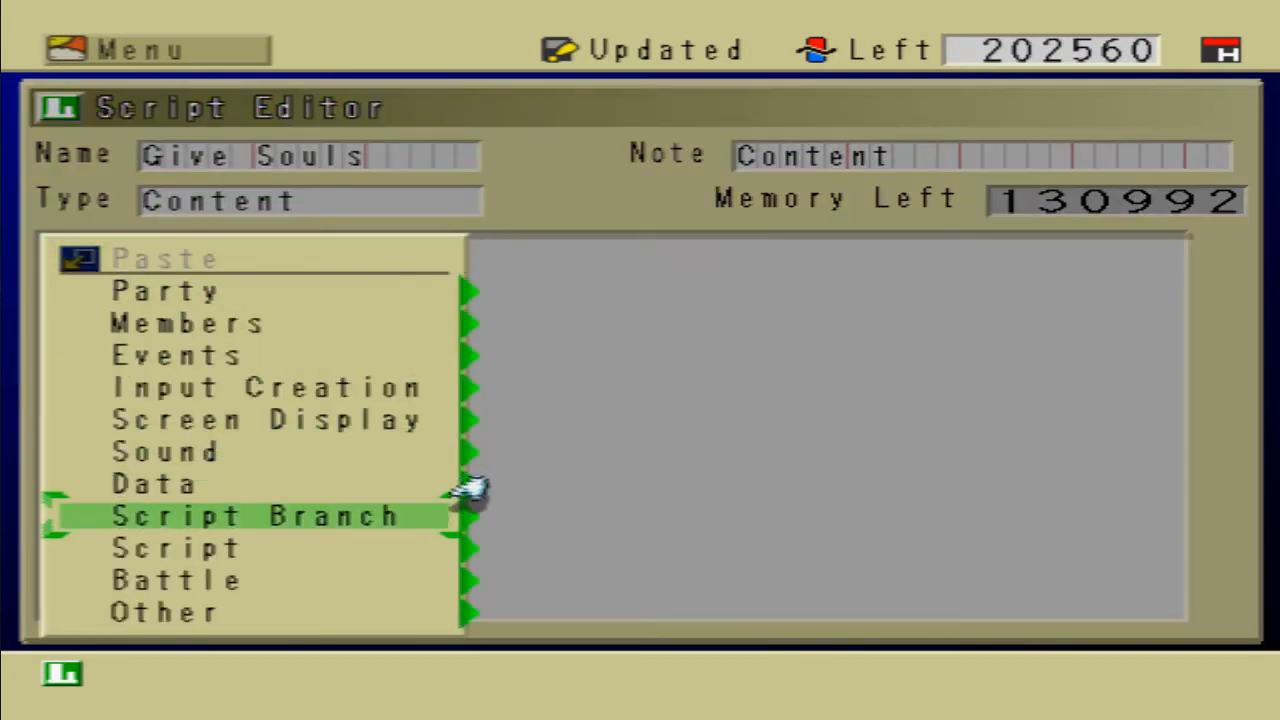
key("Return")
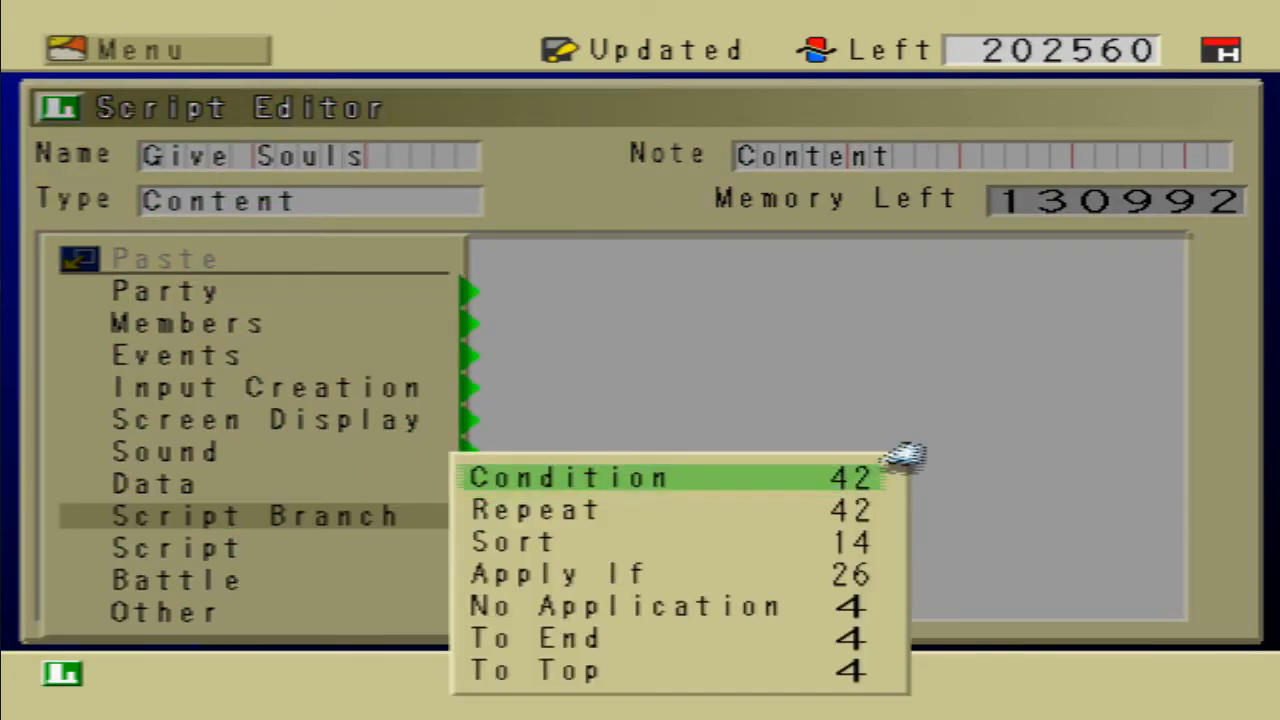
key("Return")
key("Down")
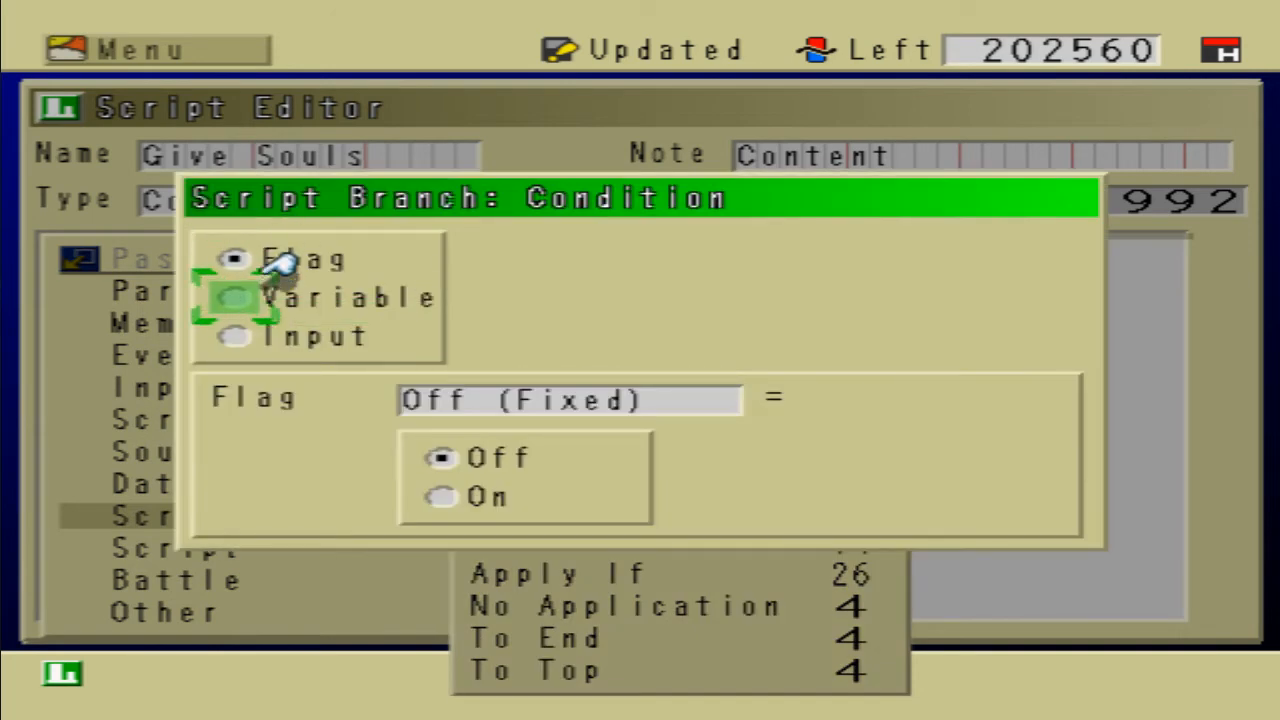
Step: Base the branch condition on a variable and choose 025: Unit Number for it
key("Return")
key("Return")
key("Down")
key("Down")
key("Down")
key("Down")
key("Down")
key("Down")
key("Down")
key("Down")
key("Down")
key("Down")
key("Down")
key("Down")
key("Down")
key("Down")
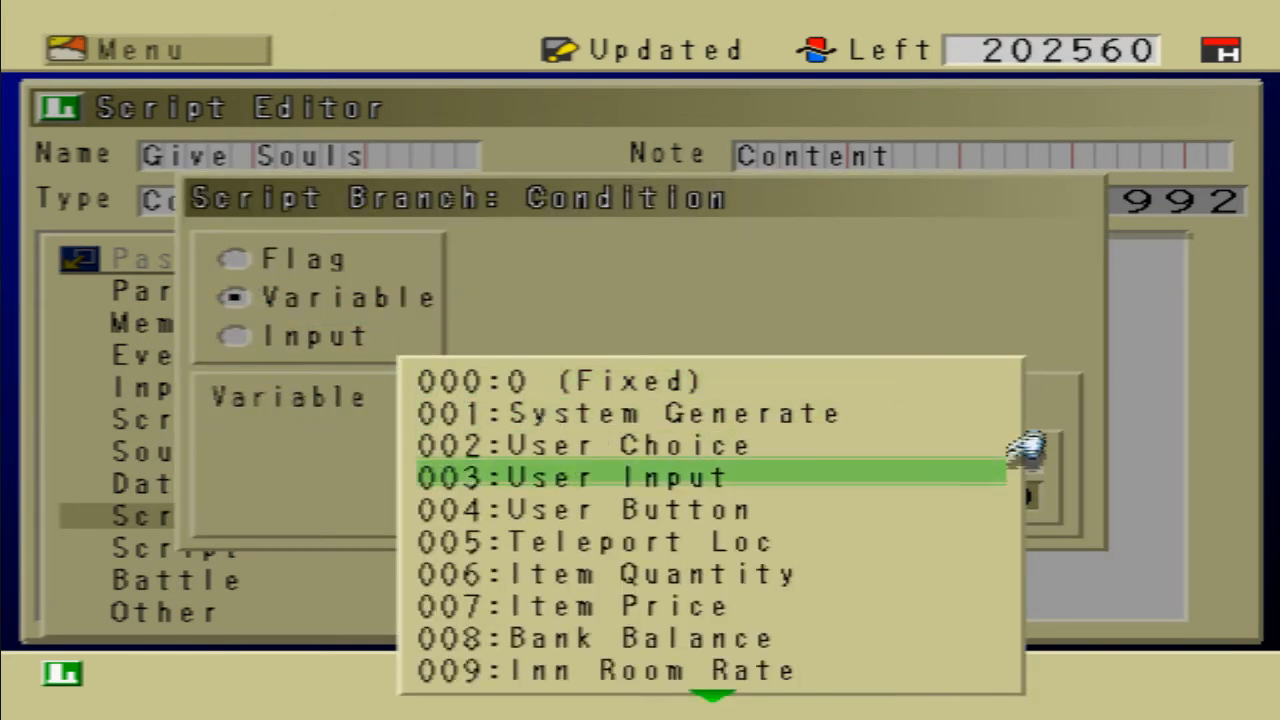
key("Down")
key("Down")
key("Down")
key("Down")
key("Down")
key("Down")
key("Down")
key("Down")
key("Down")
key("Down")
key("Down")
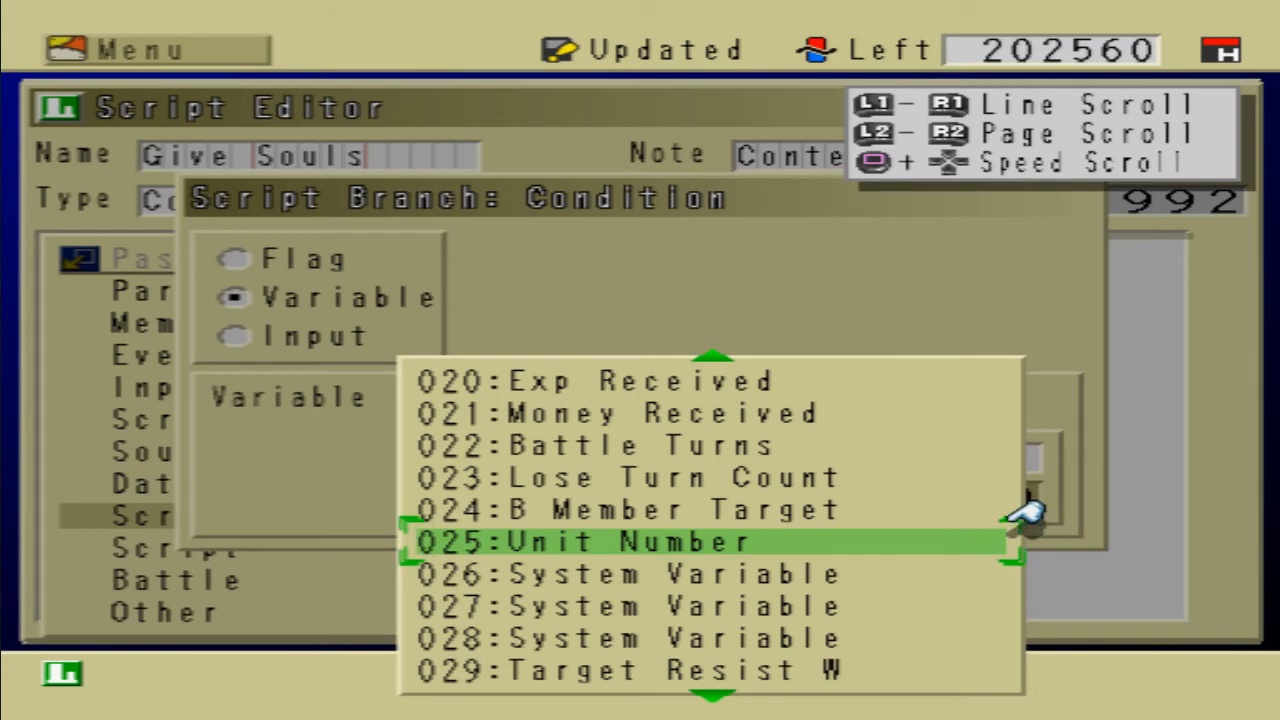
key("Return")
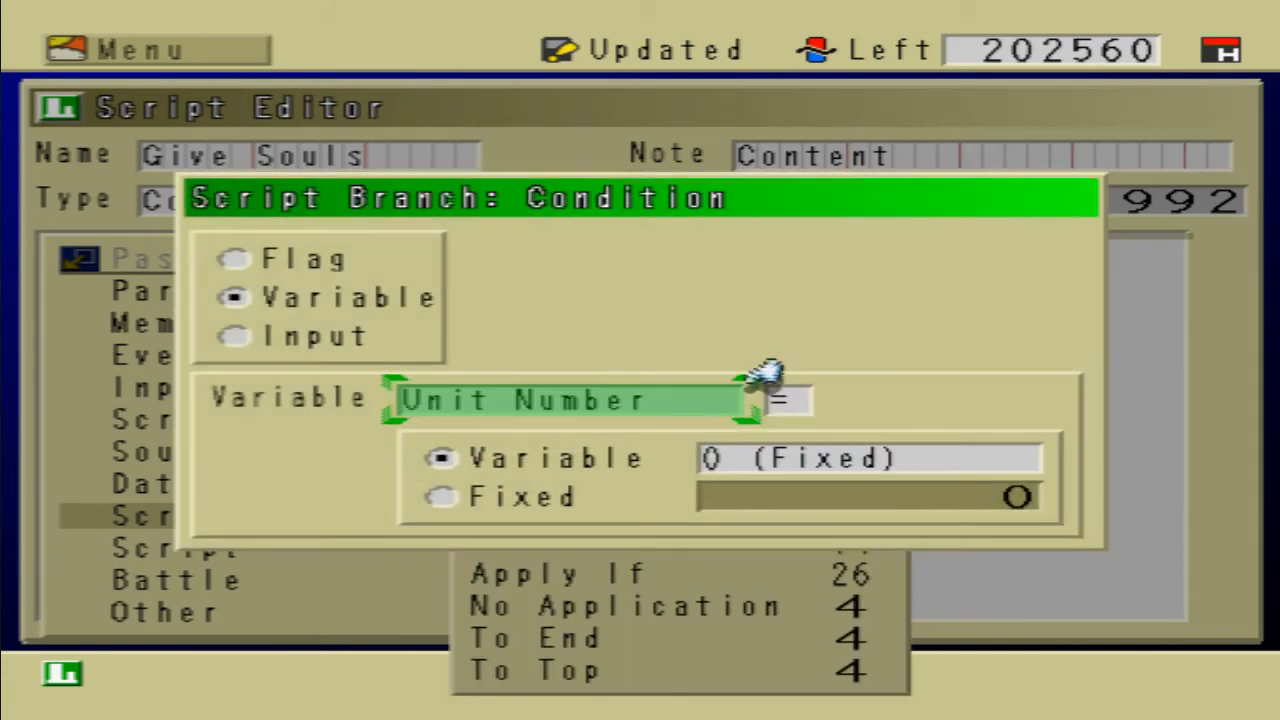
Step: Compare Unit Number with a fixed value using = and add the condition to the script
key("Down")
key("Down")
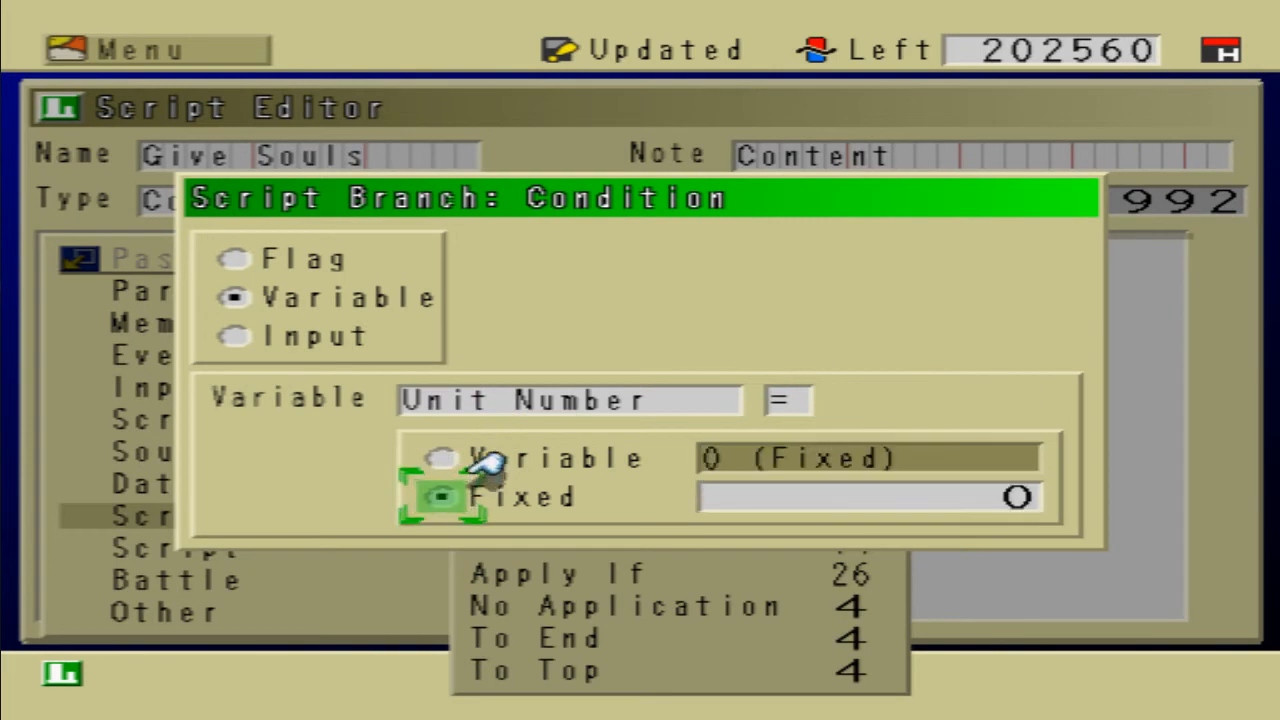
key("Return")
key("Return")
key("Return")
key("Return")
key("Down")
key("Down")
key("Down")
key("Down")
key("Down")
key("Up")
key("Escape")
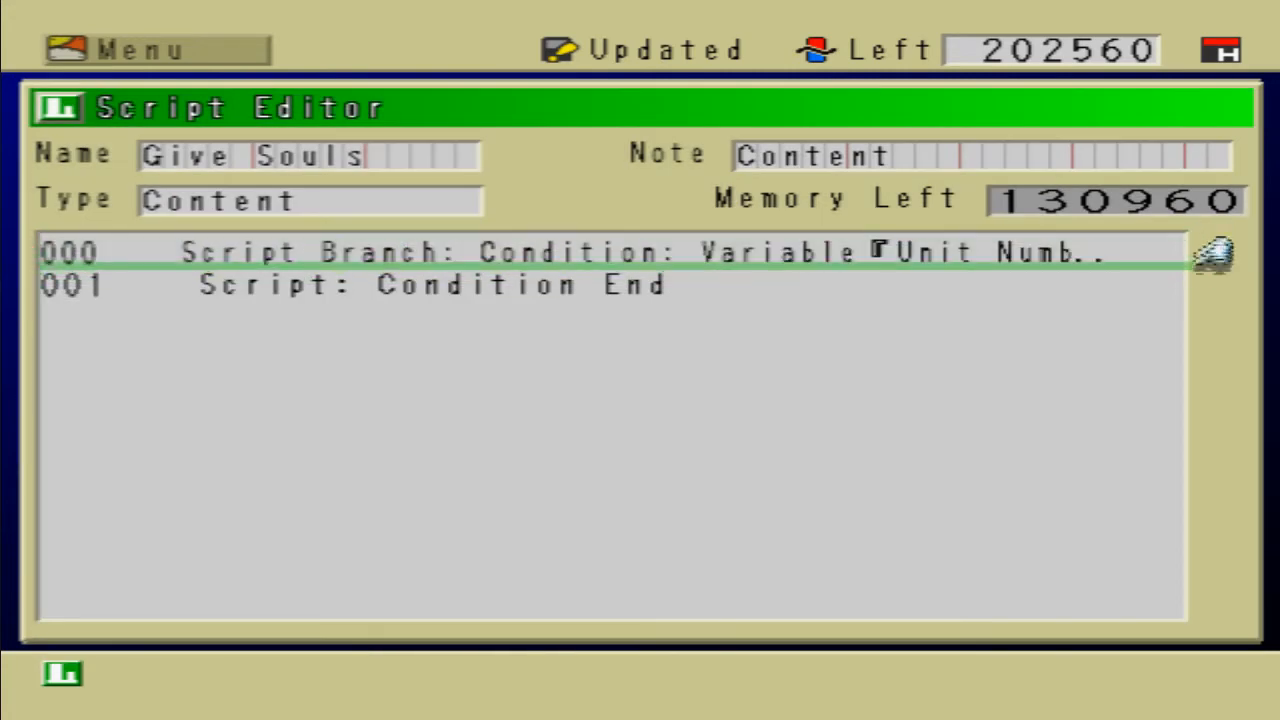
Step: Insert a Data Variable command inside the condition, before Condition End
key("Return")
key("Down")
key("Down")
key("Down")
key("Down")
key("Down")
key("Up")
key("Down")
key("Return")
key("Down")
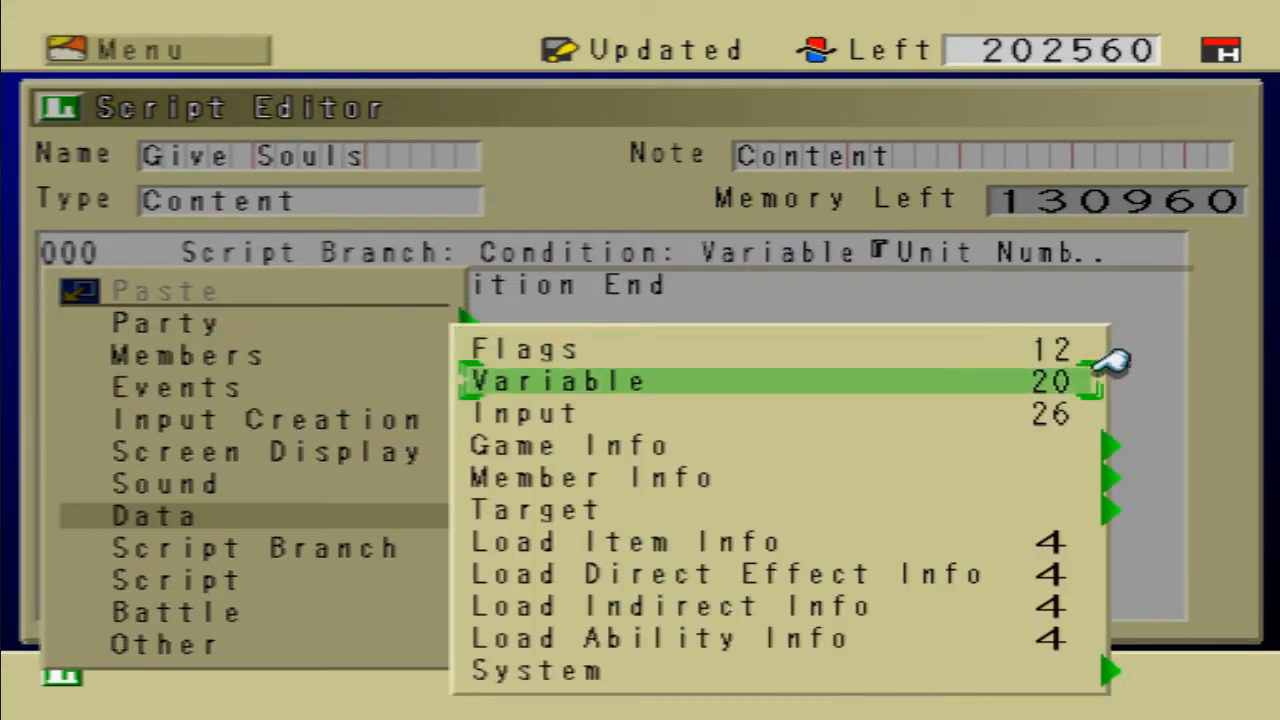
key("Return")
Step: Choose 251: Soul Gem Earned as the variable the new command assigns
key("Return")
key("Down")
key("Down")
key("Down")
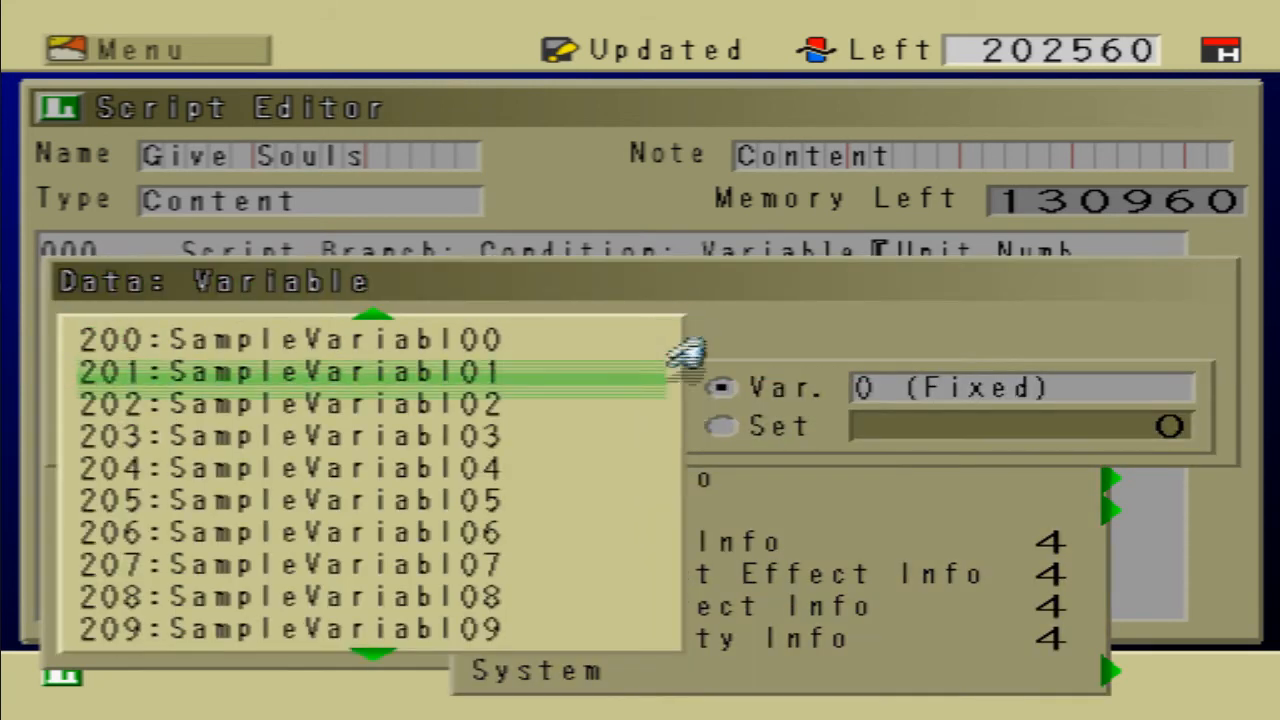
key("Right")
key("Right")
key("Right")
key("Right")
key("Right")
key("Right")
key("Left")
key("Left")
key("Right")
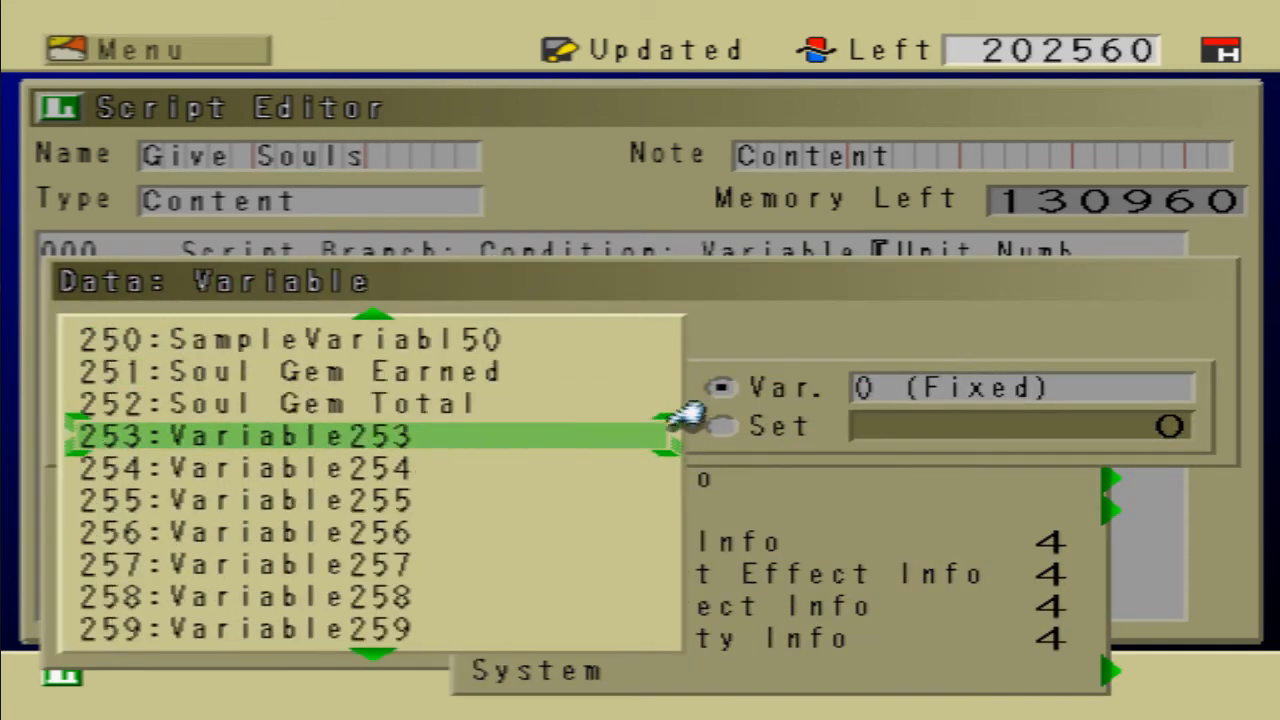
key("Up")
key("Up")
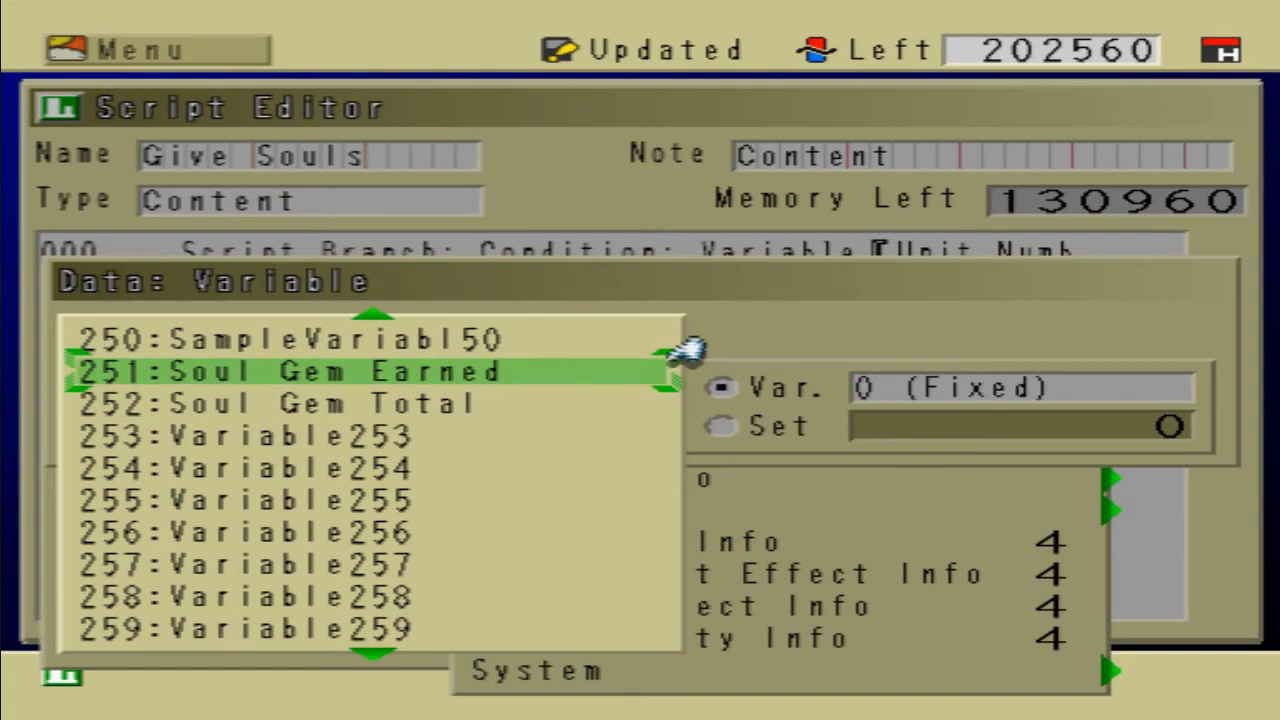
key("Return")
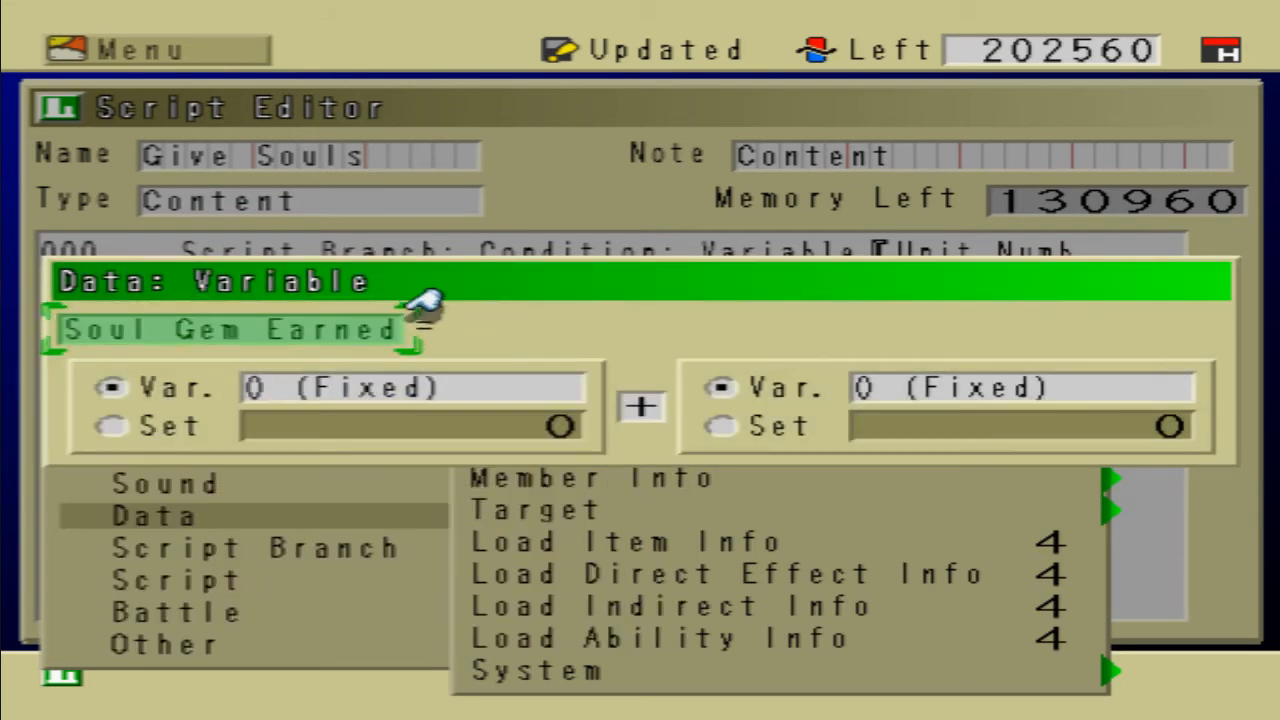
Step: Set the first operand for Soul Gem Earned to a set value of 30 and keep the command
key("Down")
key("Down")
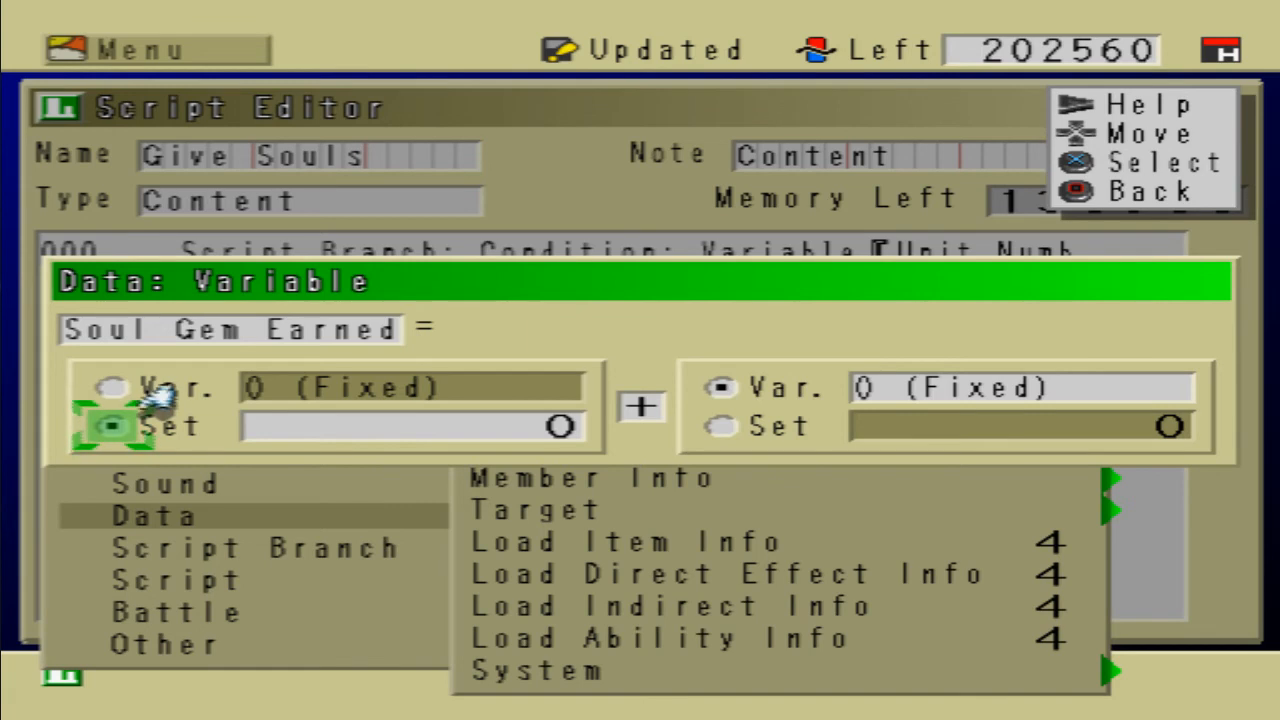
key("Return")
key("Left")
key("Left")
key("Right")
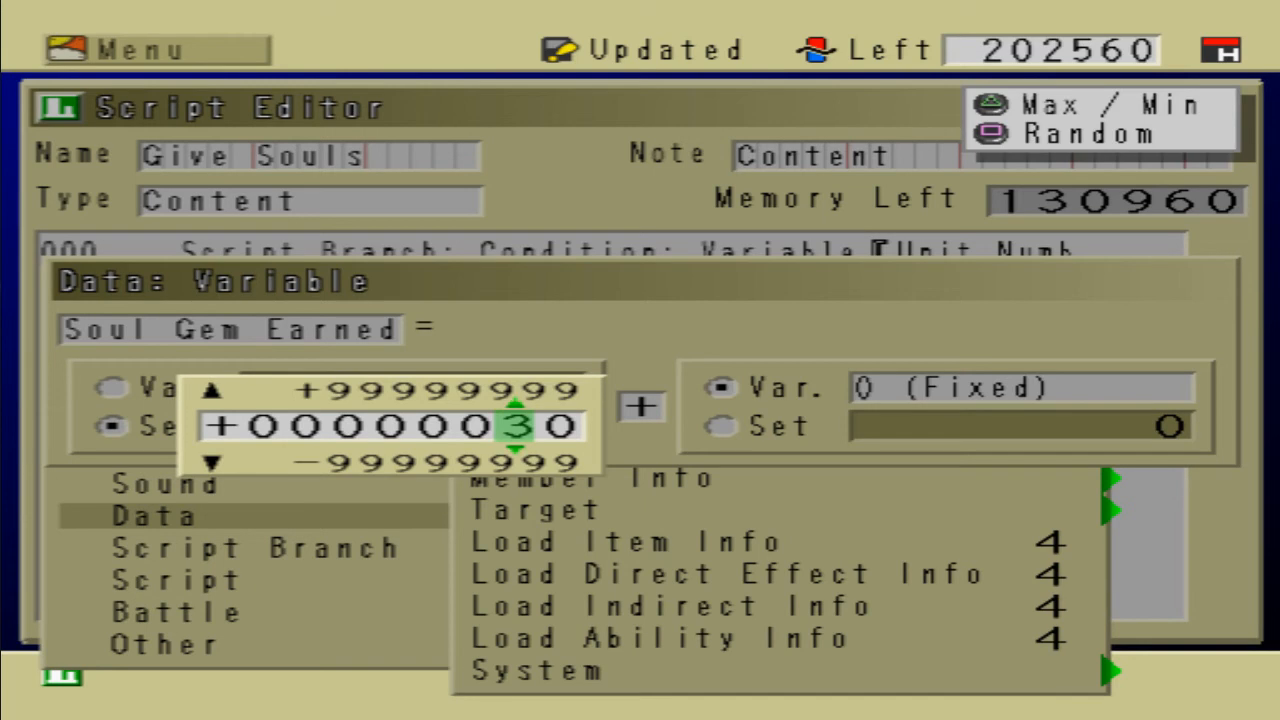
key("Return")
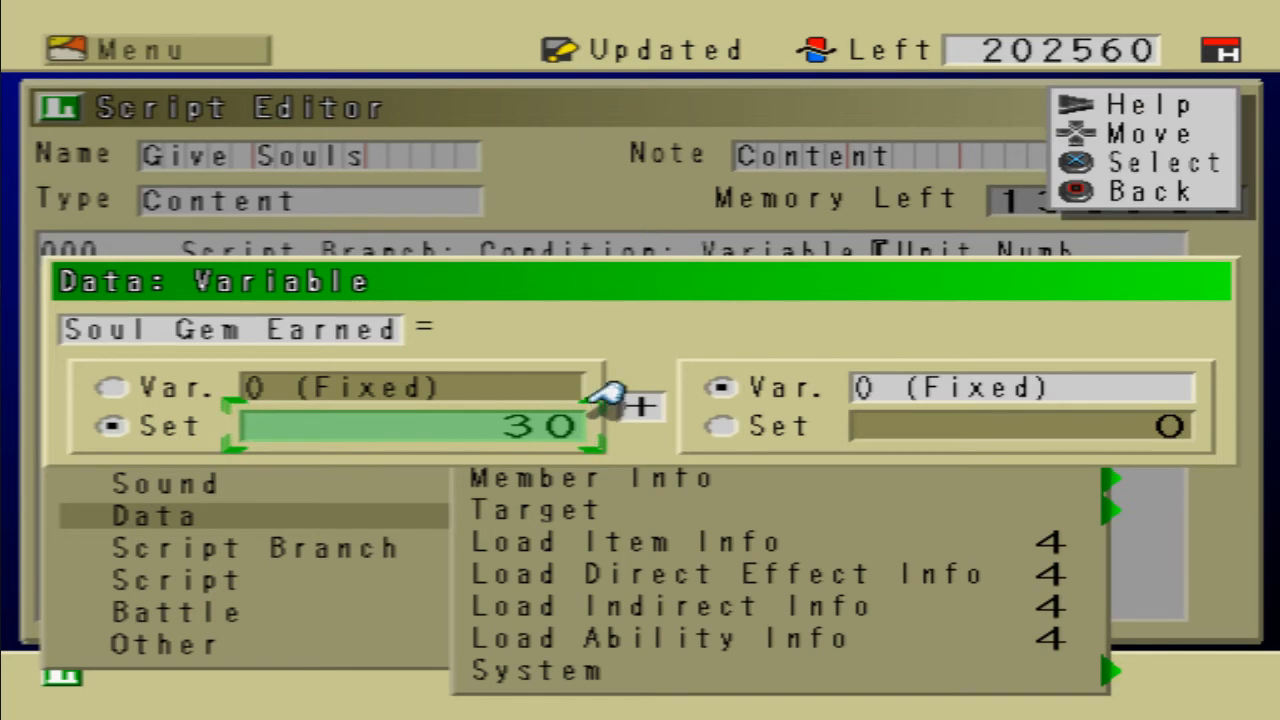
key("Return")
key("Left")
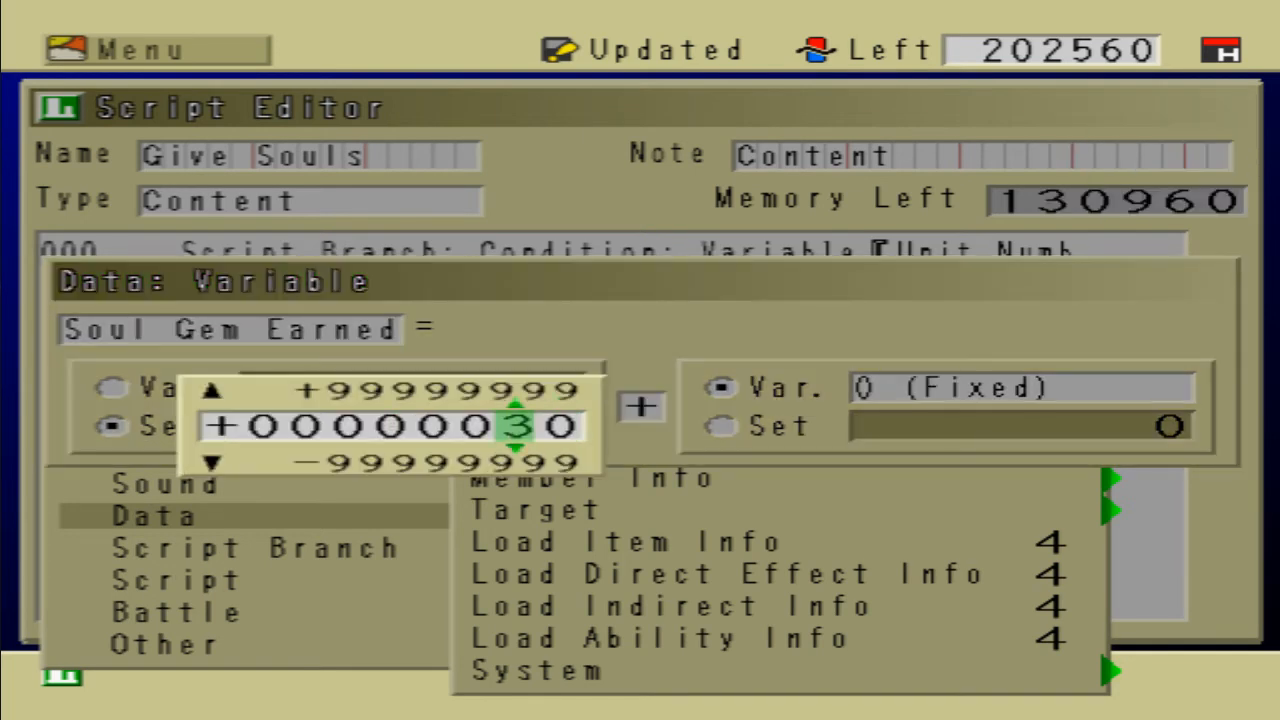
key("Escape")
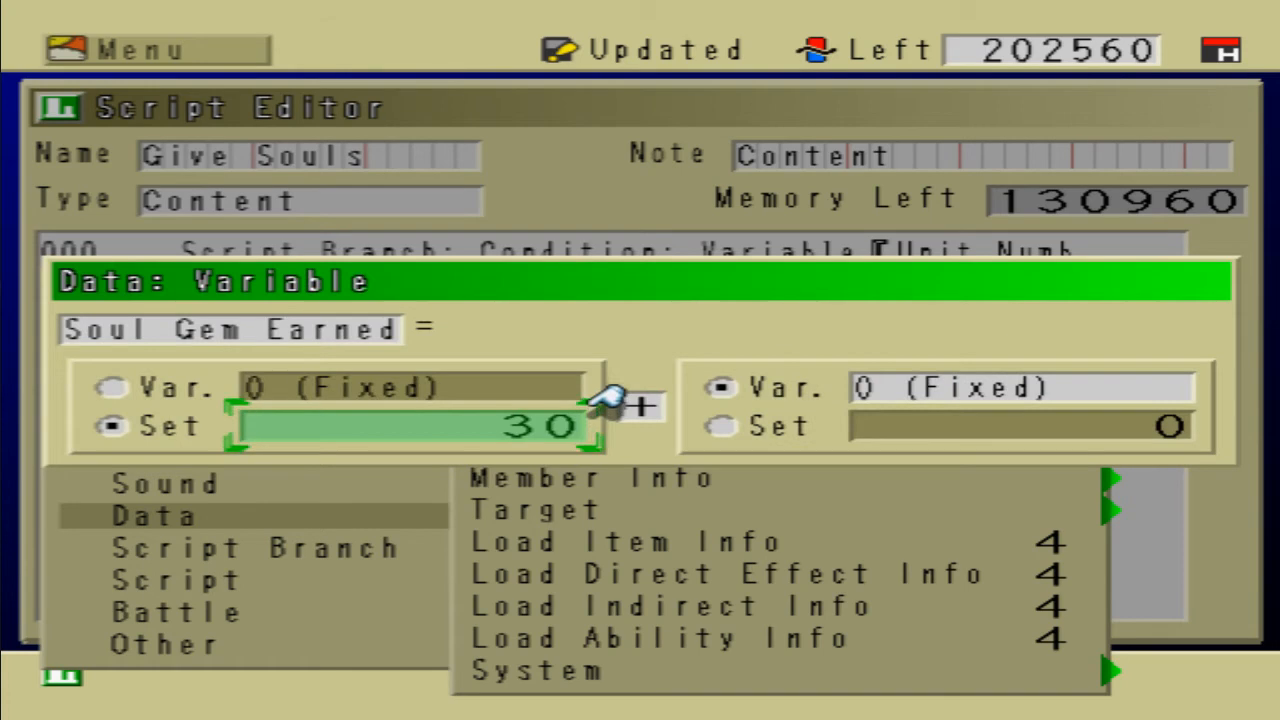
key("Escape")
key("Return")
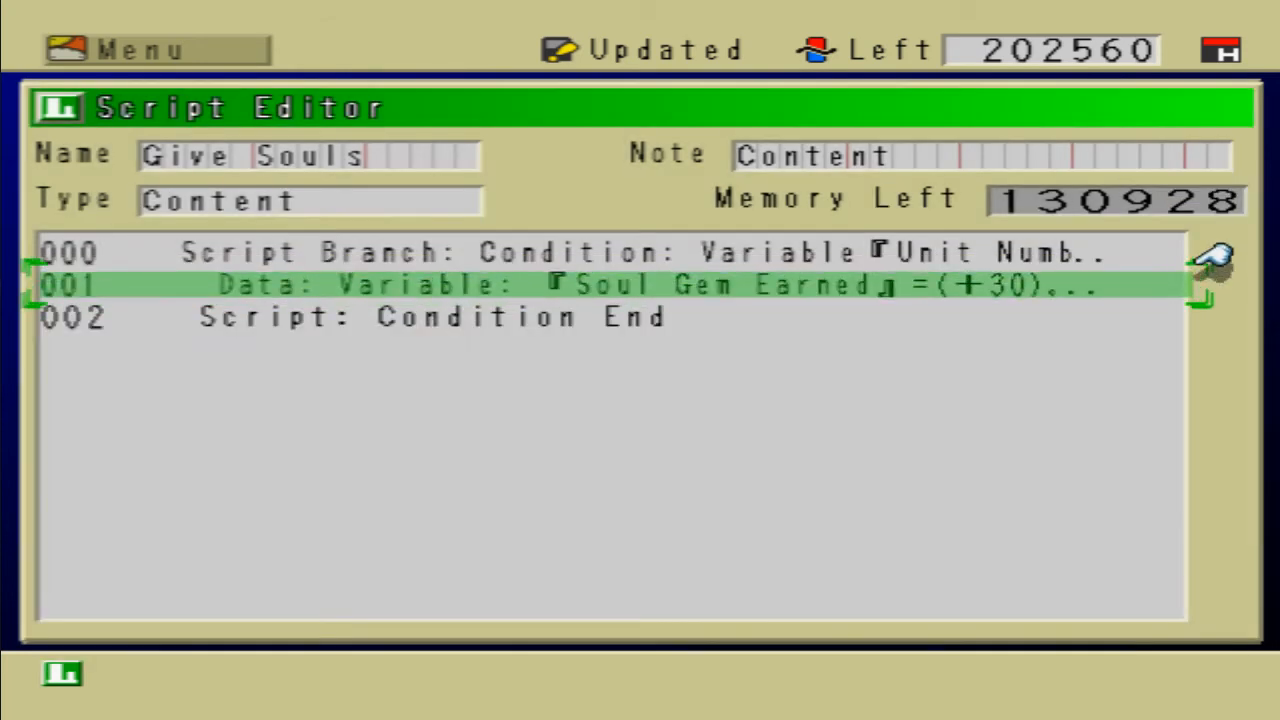
Step: Copy the Soul Gem Earned command and paste it after Condition End
key("Return")
key("Down")
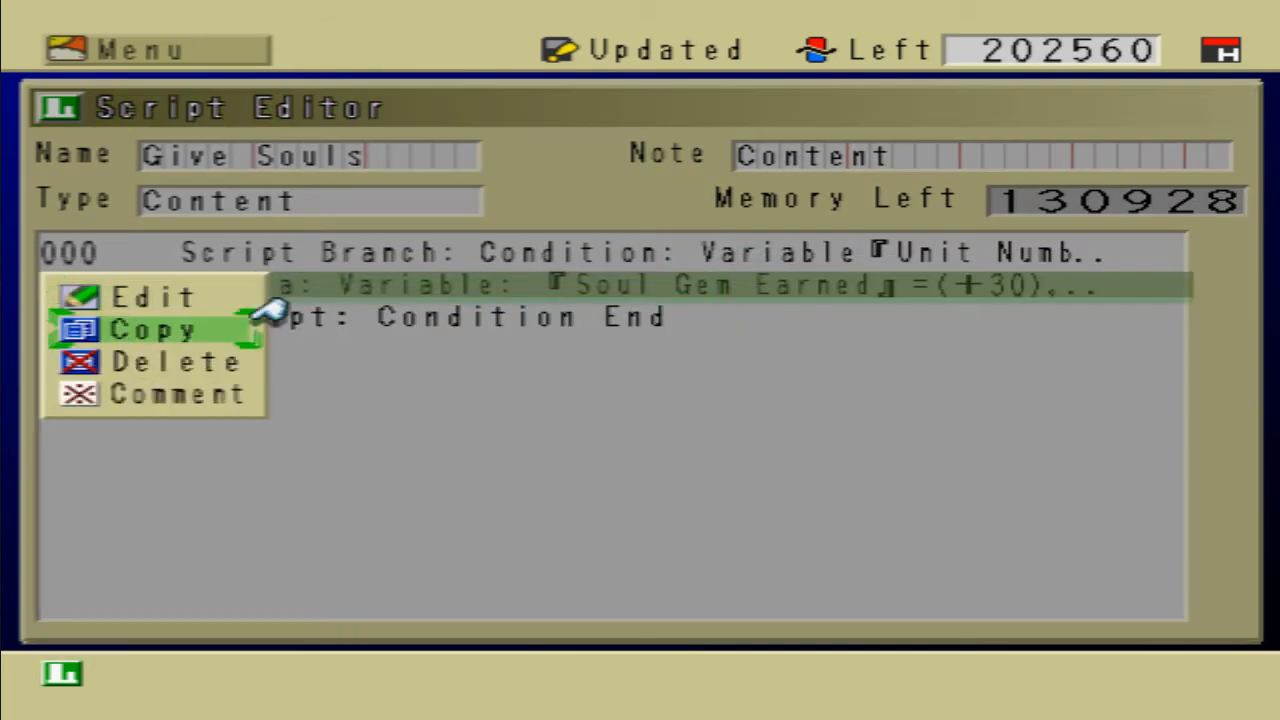
key("Return")
key("Down")
key("Down")
key("Return")
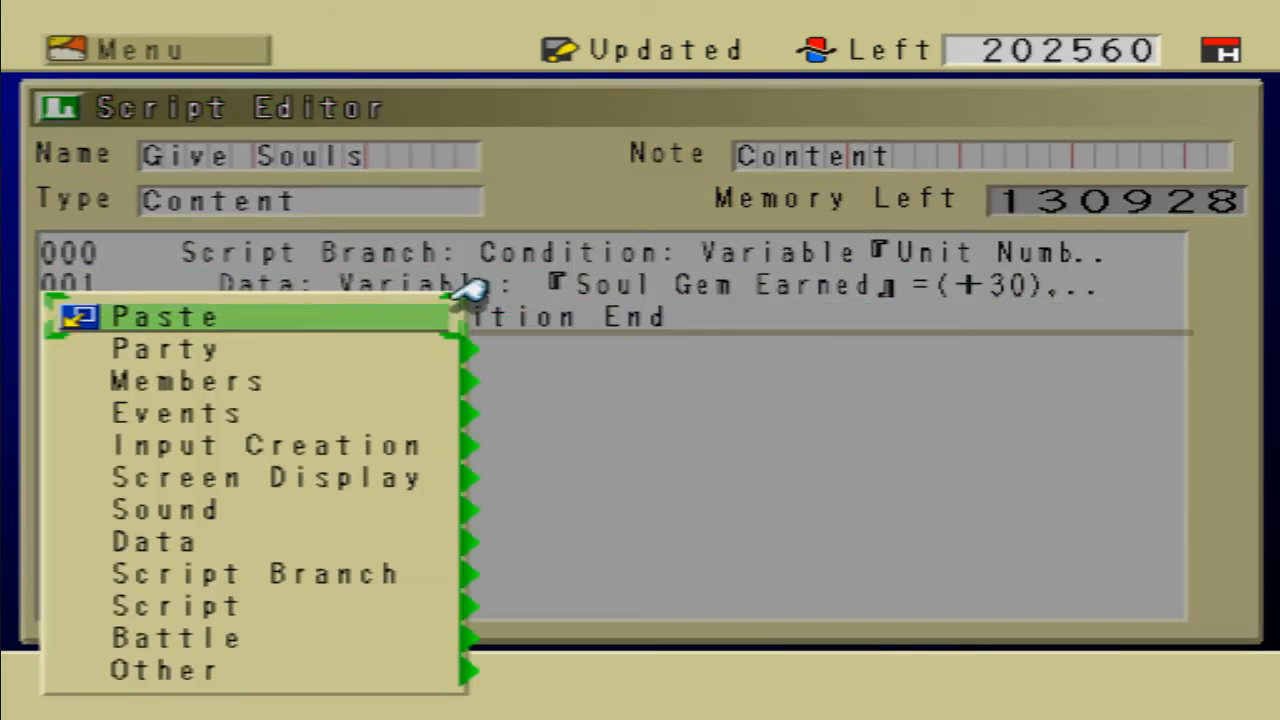
key("Return")
key("Up")
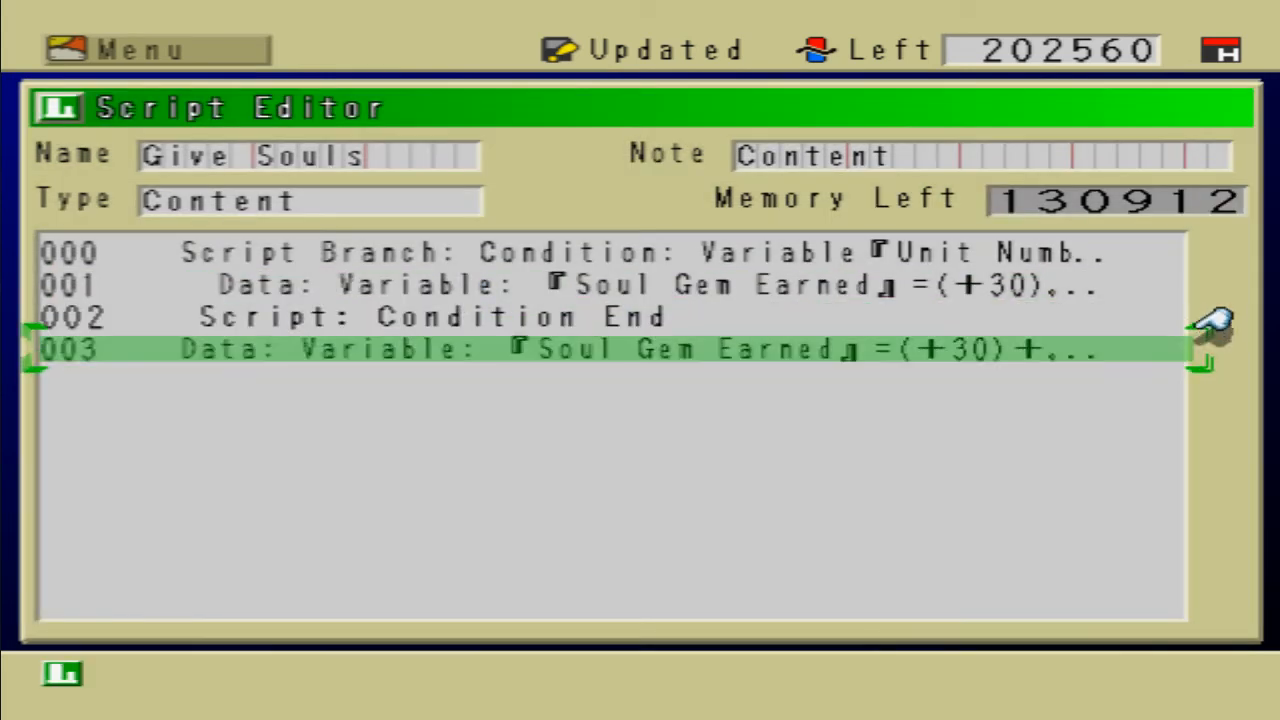
Step: Edit the pasted command so that it assigns 252: Soul Gem Total
key("Return")
key("Return")
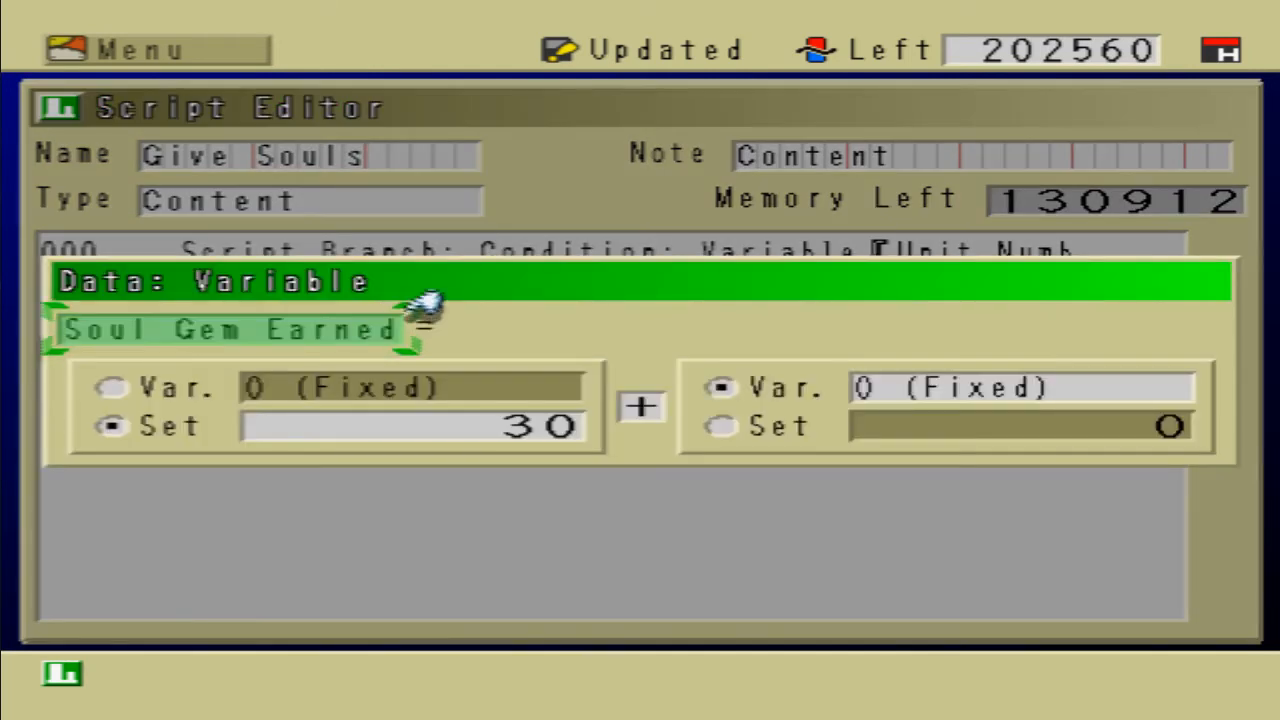
key("Return")
key("Up")
key("Down")
key("Down")
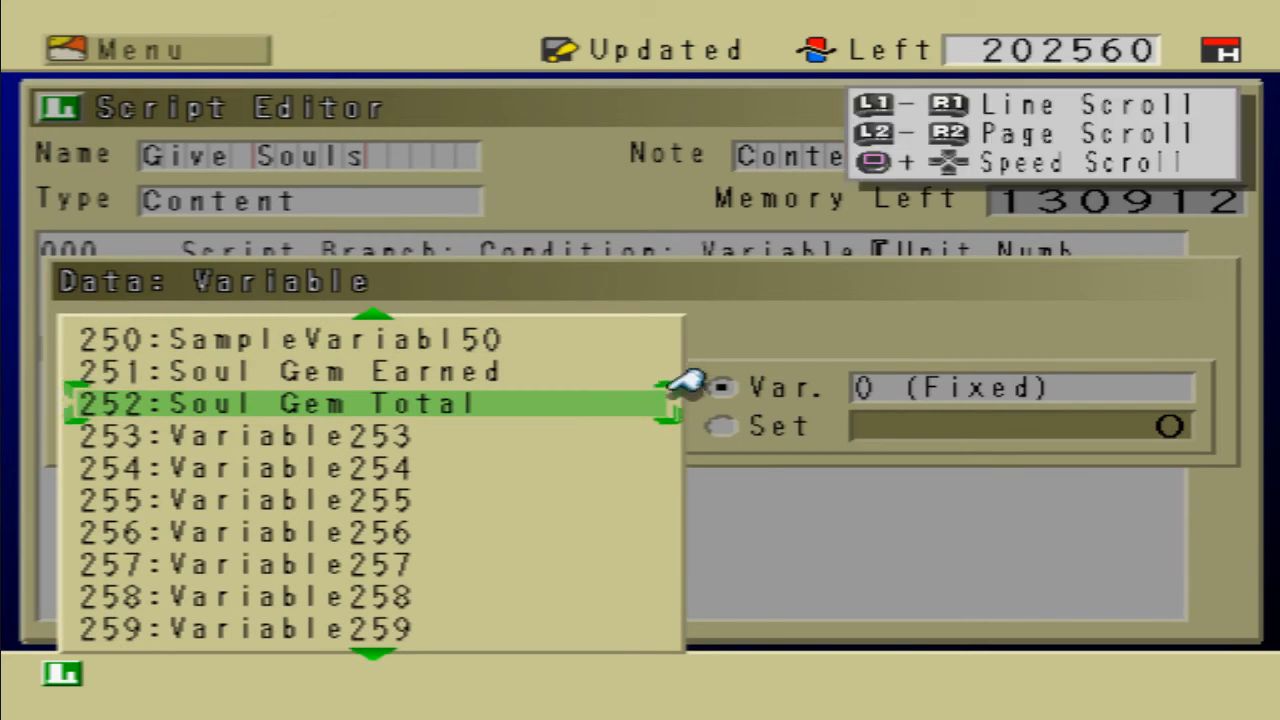
key("Return")
Step: Switch the first operand of the Soul Gem Total calculation to a variable and choose Soul Gem Total
key("Down")
key("Return")
key("Return")
key("Page_Down")
key("Page_Down")
key("Page_Down")
key("Page_Down")
key("Page_Down")
key("Page_Down")
key("Page_Down")
key("Page_Down")
key("Page_Down")
key("Page_Down")
key("Page_Down")
key("Page_Down")
key("Page_Down")
key("Page_Down")
key("Page_Down")
key("Page_Down")
key("Page_Down")
key("Page_Down")
key("Page_Down")
key("Page_Down")
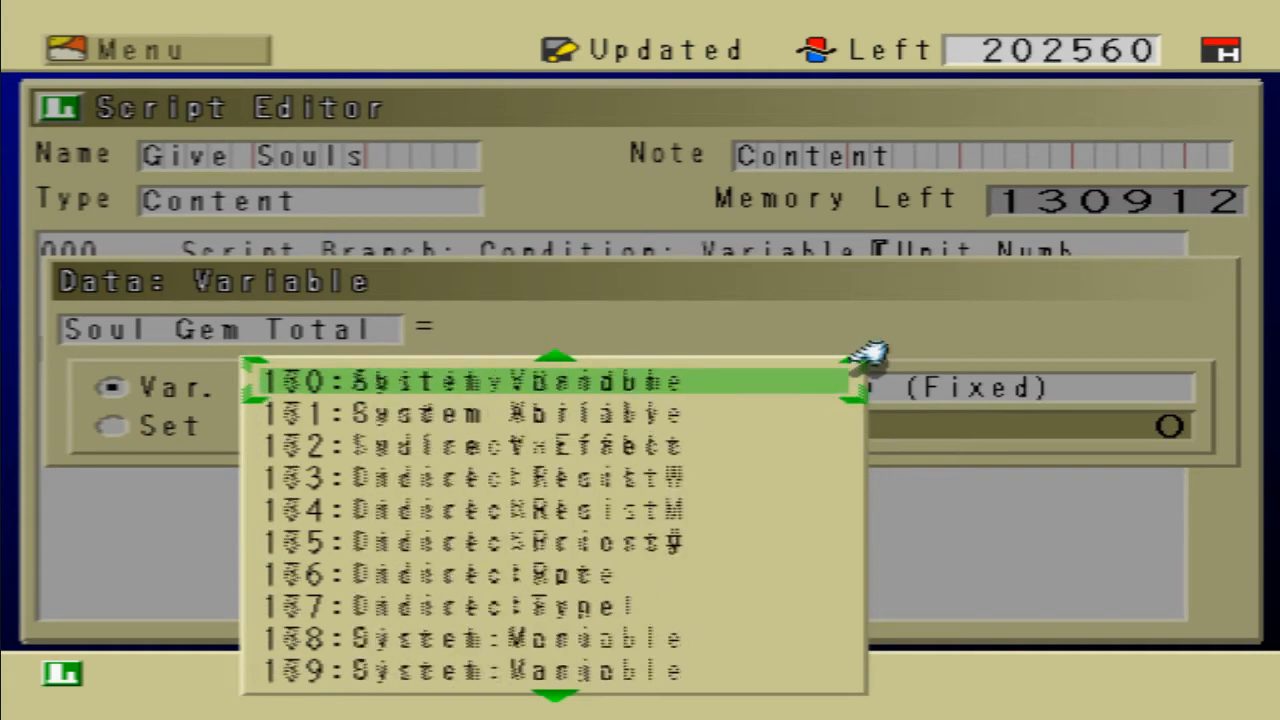
key("Page_Down")
key("Page_Down")
key("Page_Down")
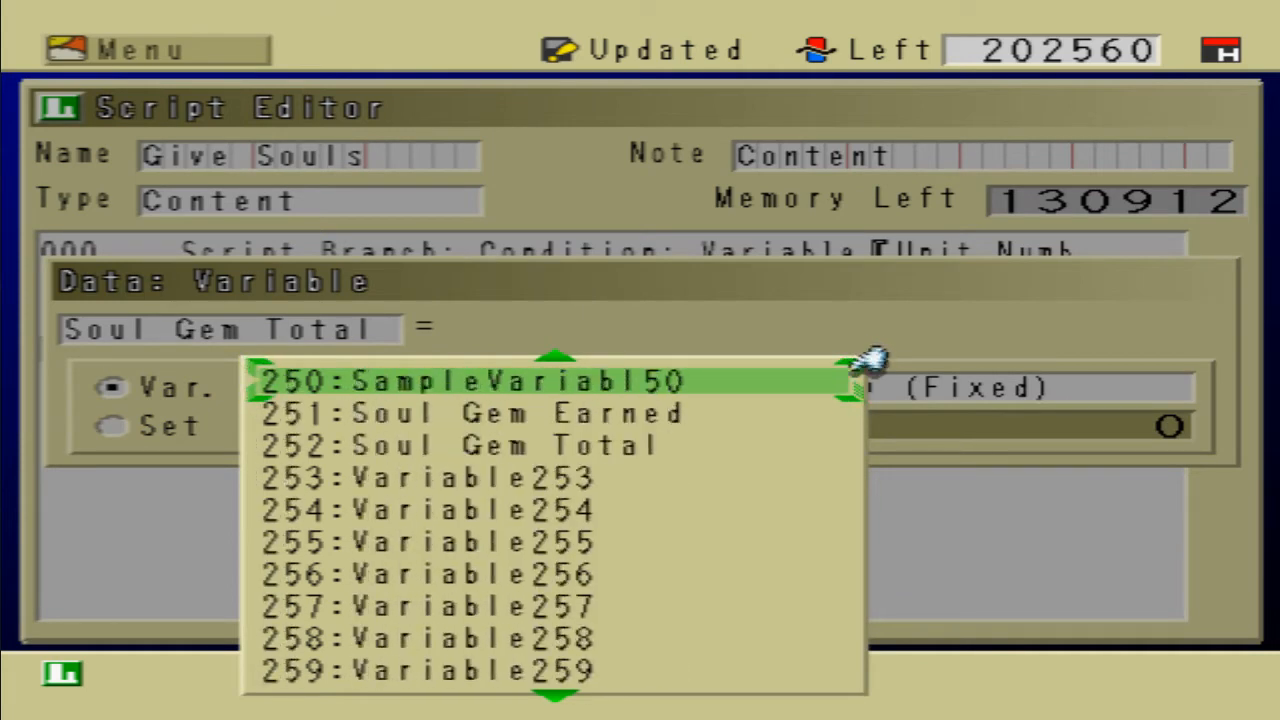
key("Down")
key("Down")
key("Return")
Step: Set the second operand of the Soul Gem Total calculation to the variable 251: Soul Gem Earned
key("Right")
key("Right")
key("Return")
key("Right")
key("Right")
key("Right")
key("Right")
key("Right")
key("Right")
key("Right")
key("Right")
key("Right")
key("Right")
key("Right")
key("Right")
key("Right")
key("Right")
key("Right")
key("Right")
key("Right")
key("Right")
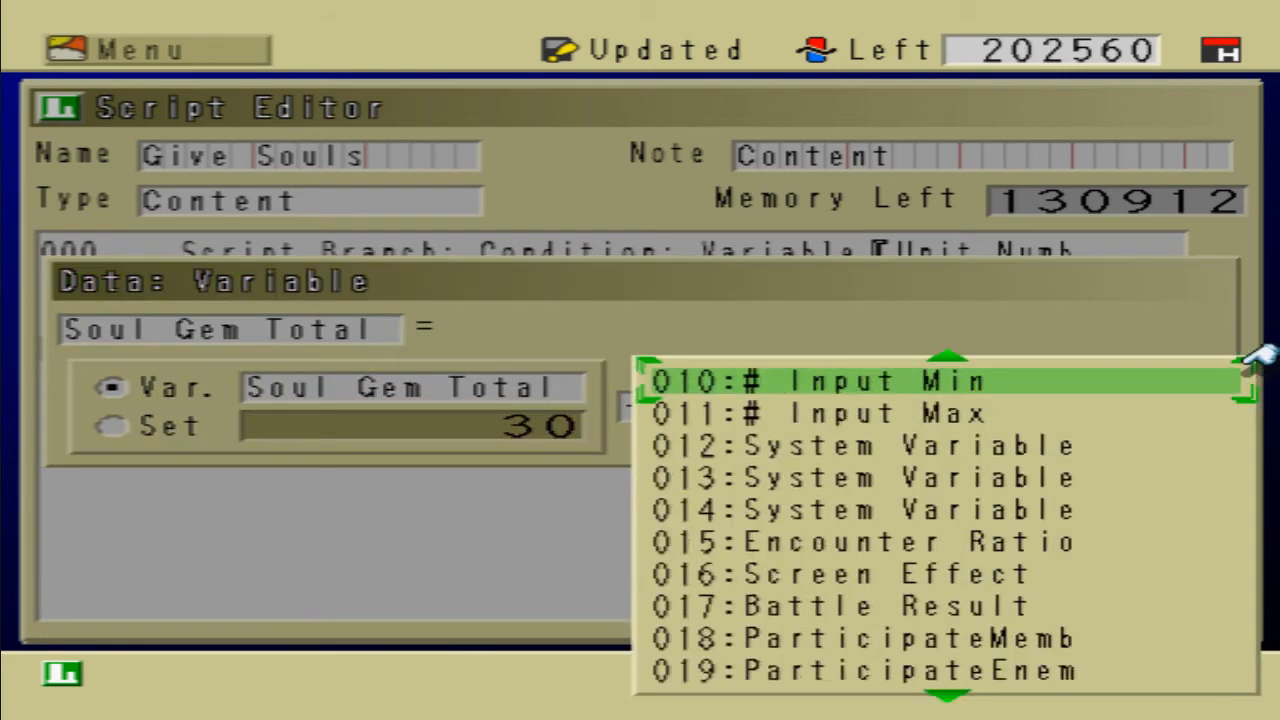
key("Right")
key("Right")
key("Right")
key("Right")
key("Right")
key("Right")
key("Right")
key("Right")
key("Right")
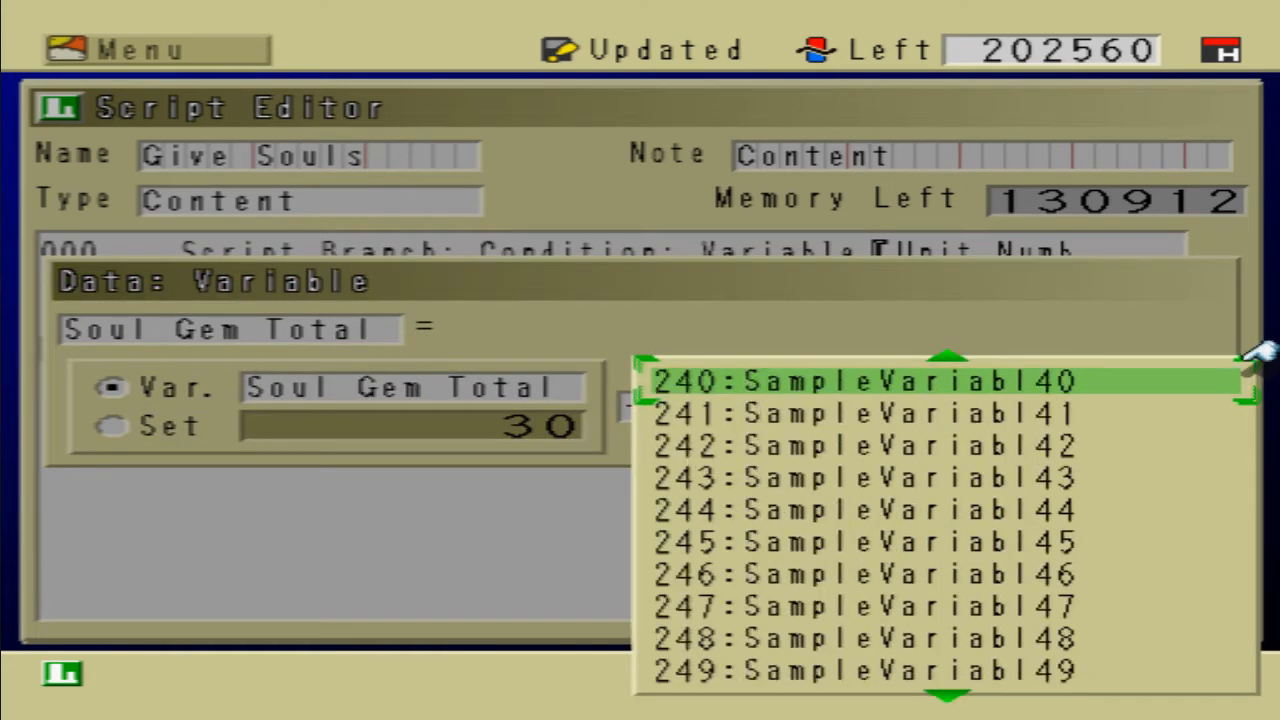
key("Left")
key("Left")
key("Down")
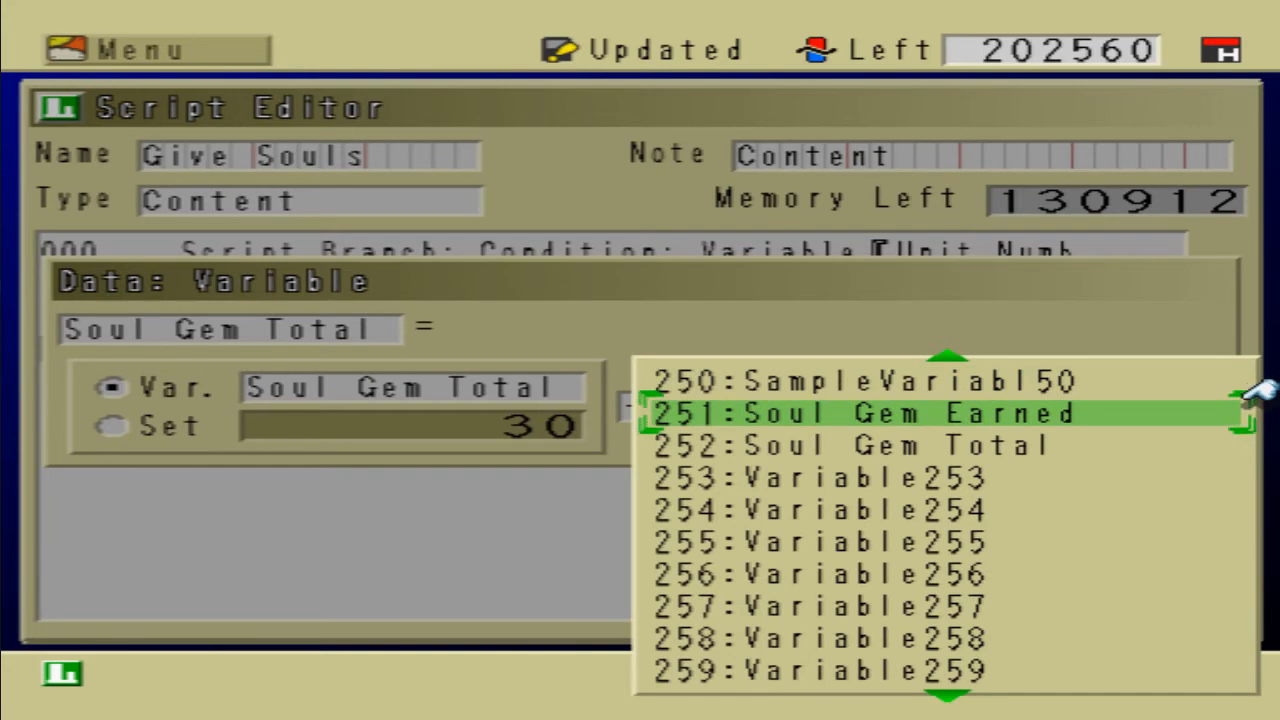
key("Return")
Step: Review the Soul Gem Total calculation's target variable, both operands and the operator between them
key("Left")
key("Up")
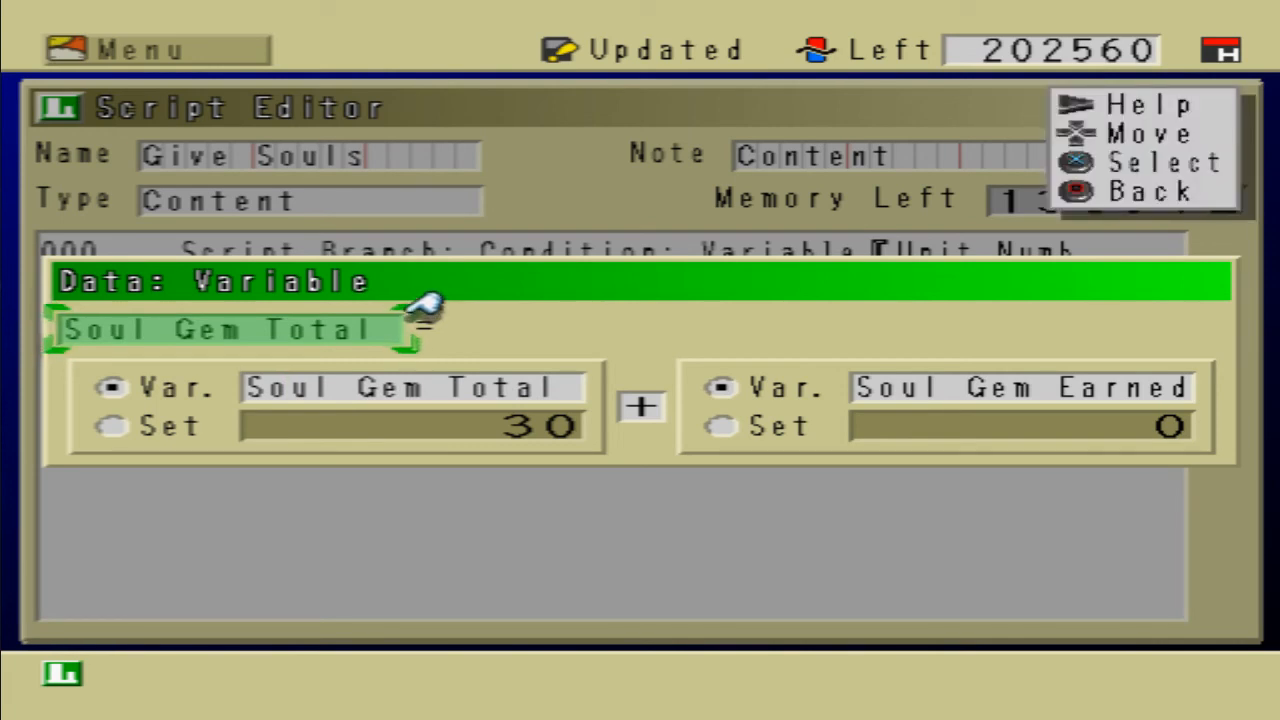
key("Down")
key("Right")
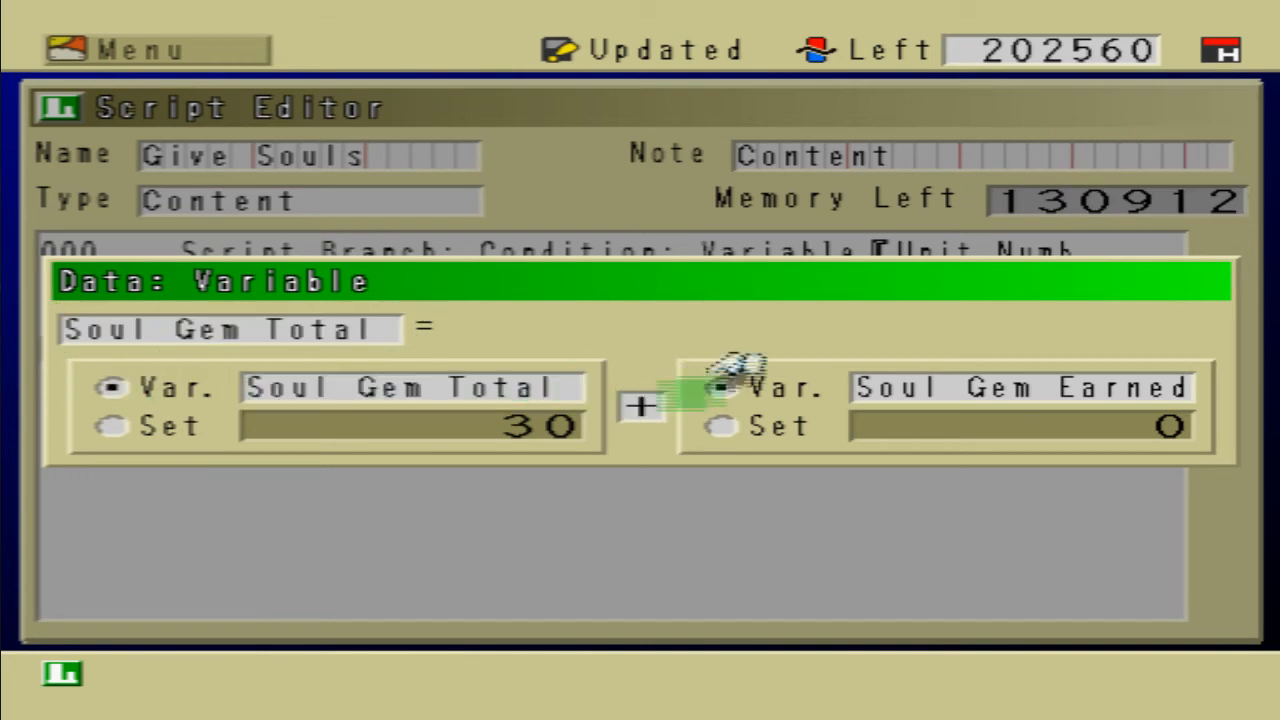
key("Right")
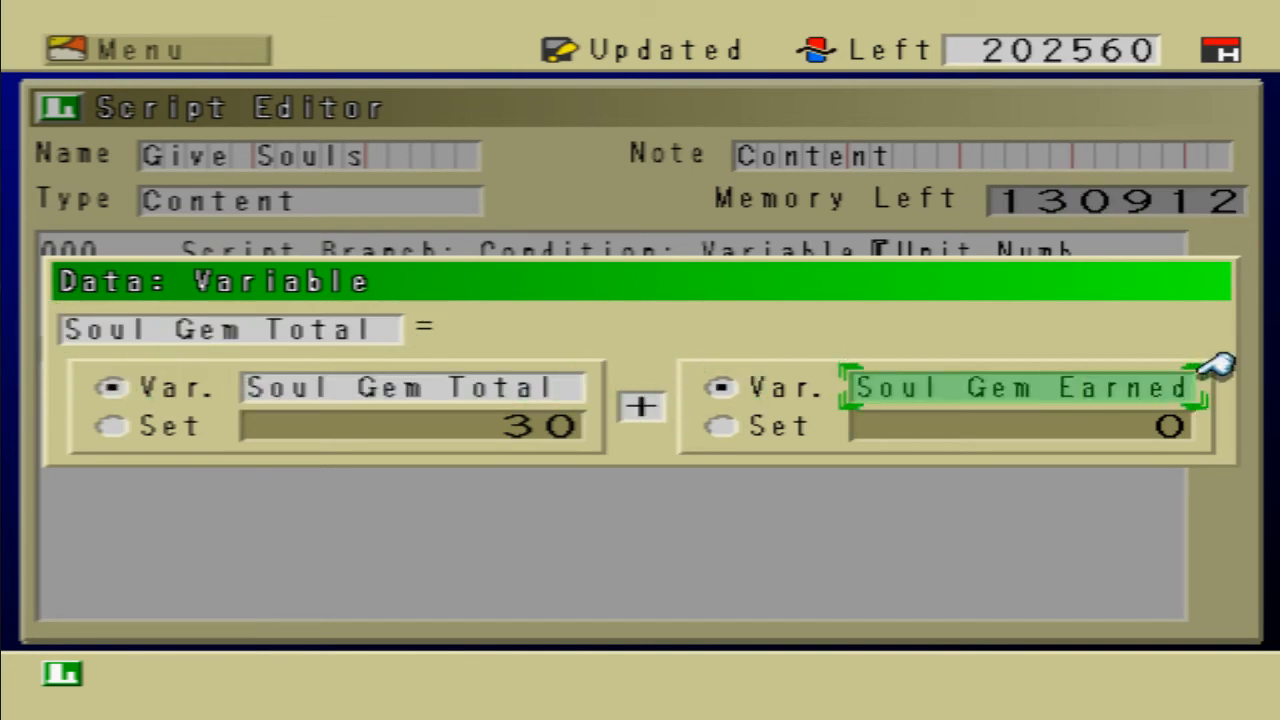
key("Left")
key("Left")
key("Up")
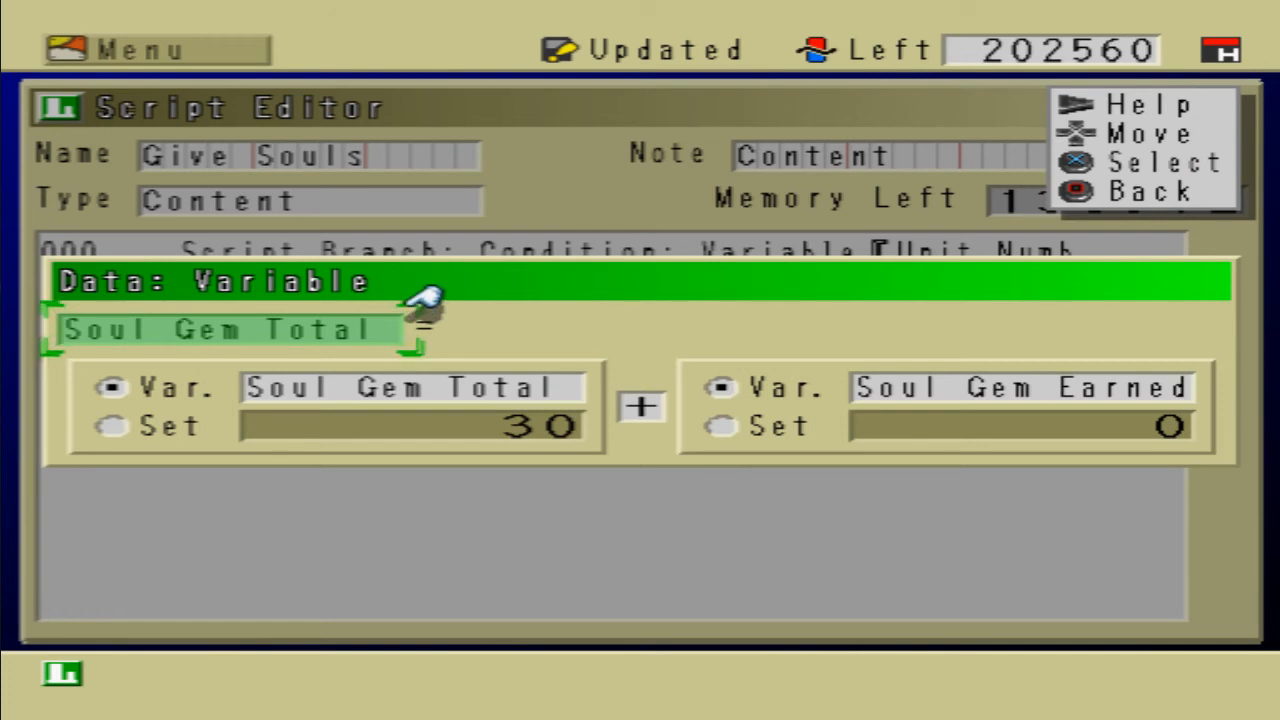
key("Down")
key("Up")
key("Down")
key("Right")
key("Left")
key("Right")
key("Right")
key("Right")
key("Right")
key("Right")
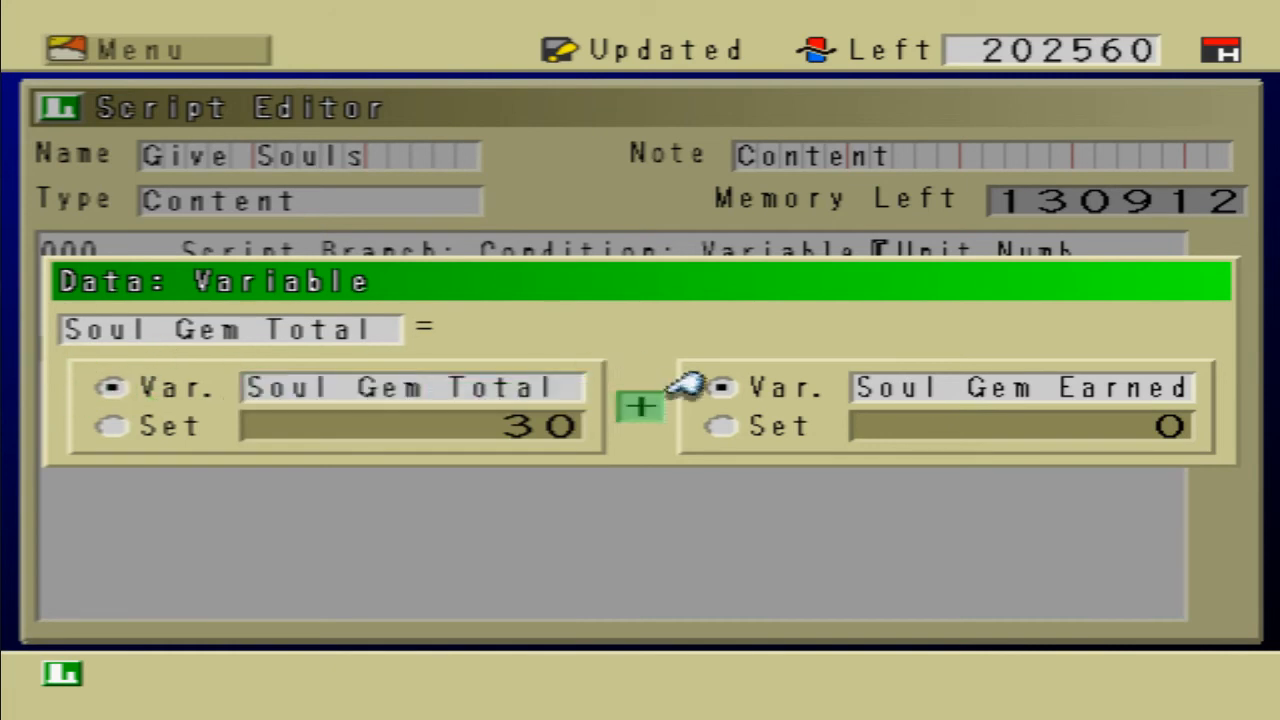
key("Left")
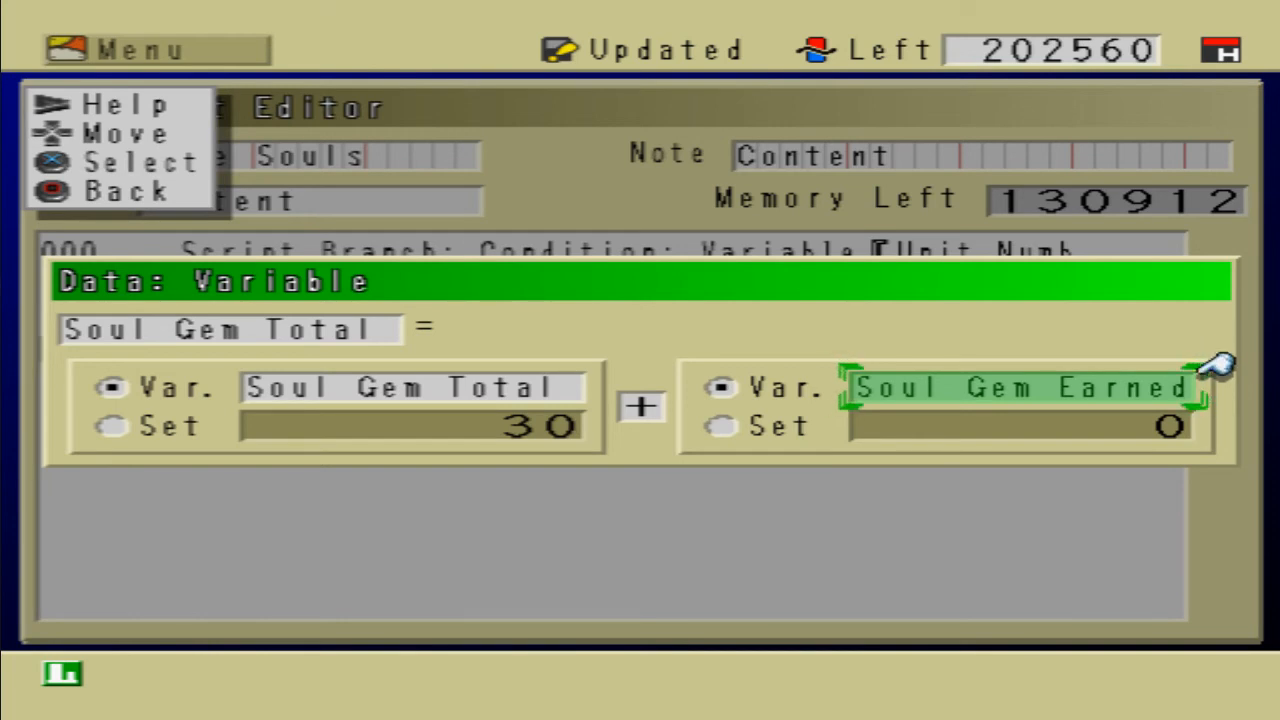
Step: Update the Soul Gem Total command with its edited calculation and return to the command list
key("Escape")
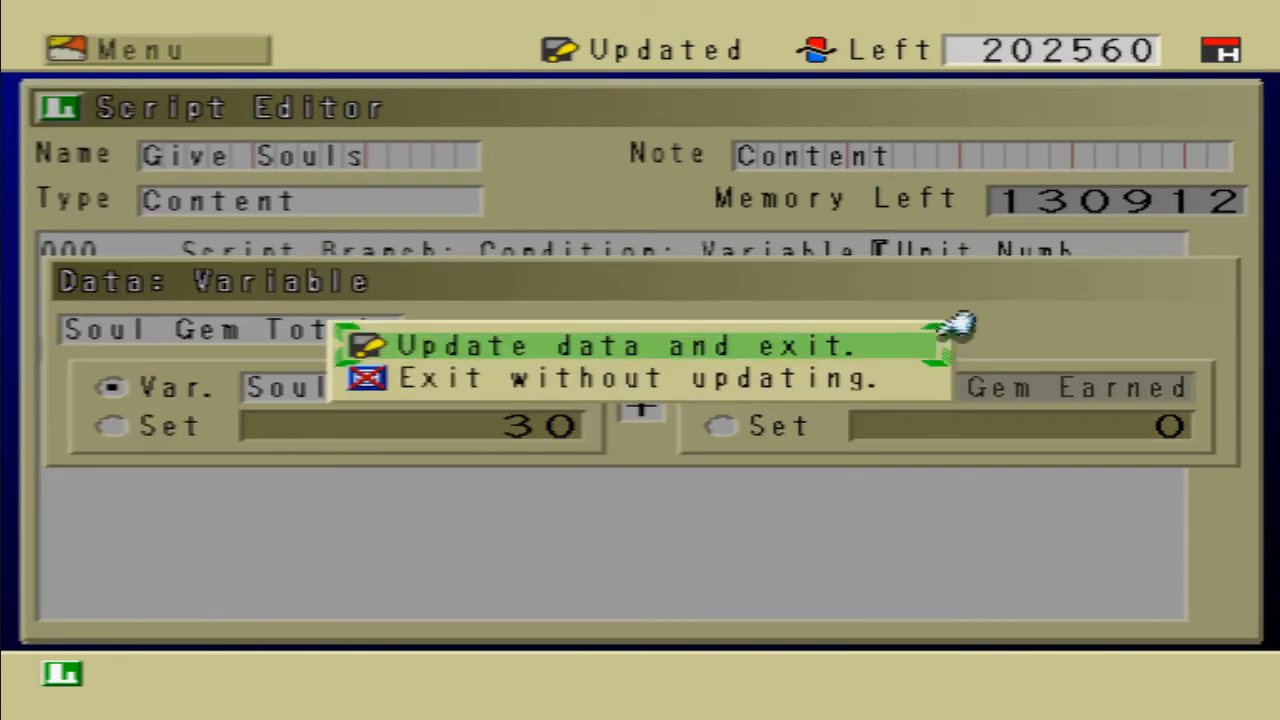
key("Return")
key("Up")
key("Up")
key("Up")
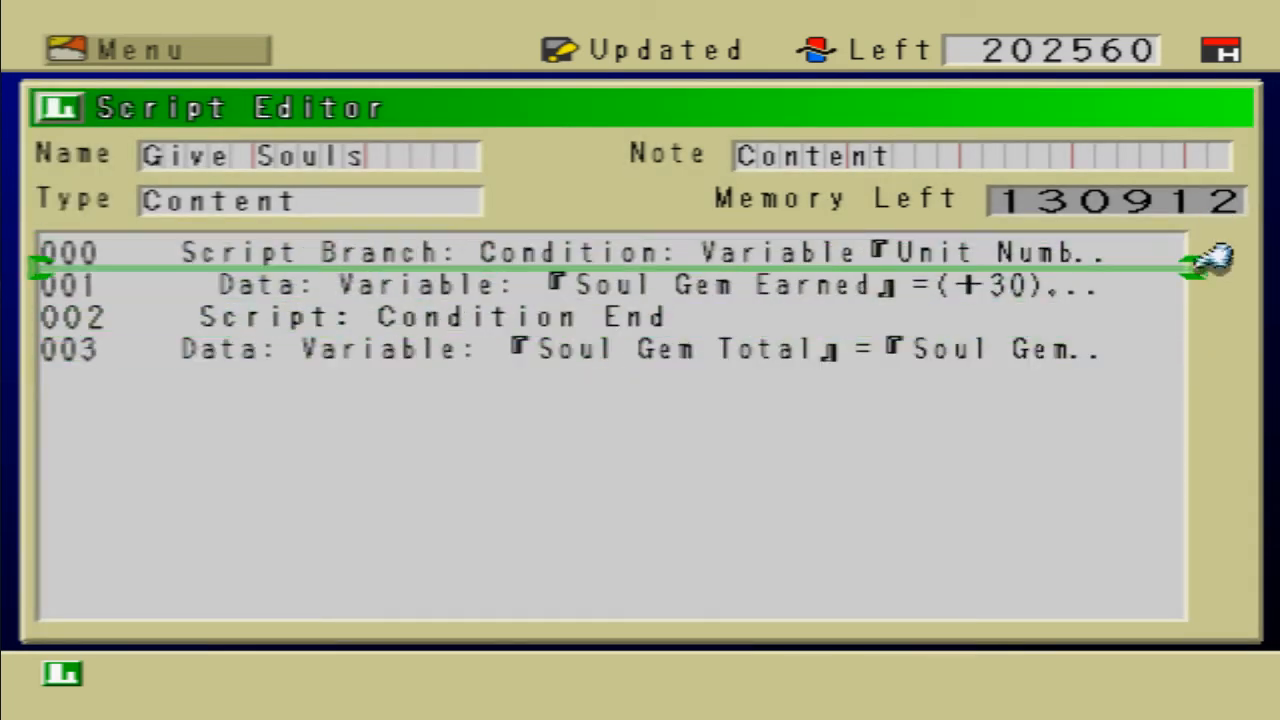
key("Down")
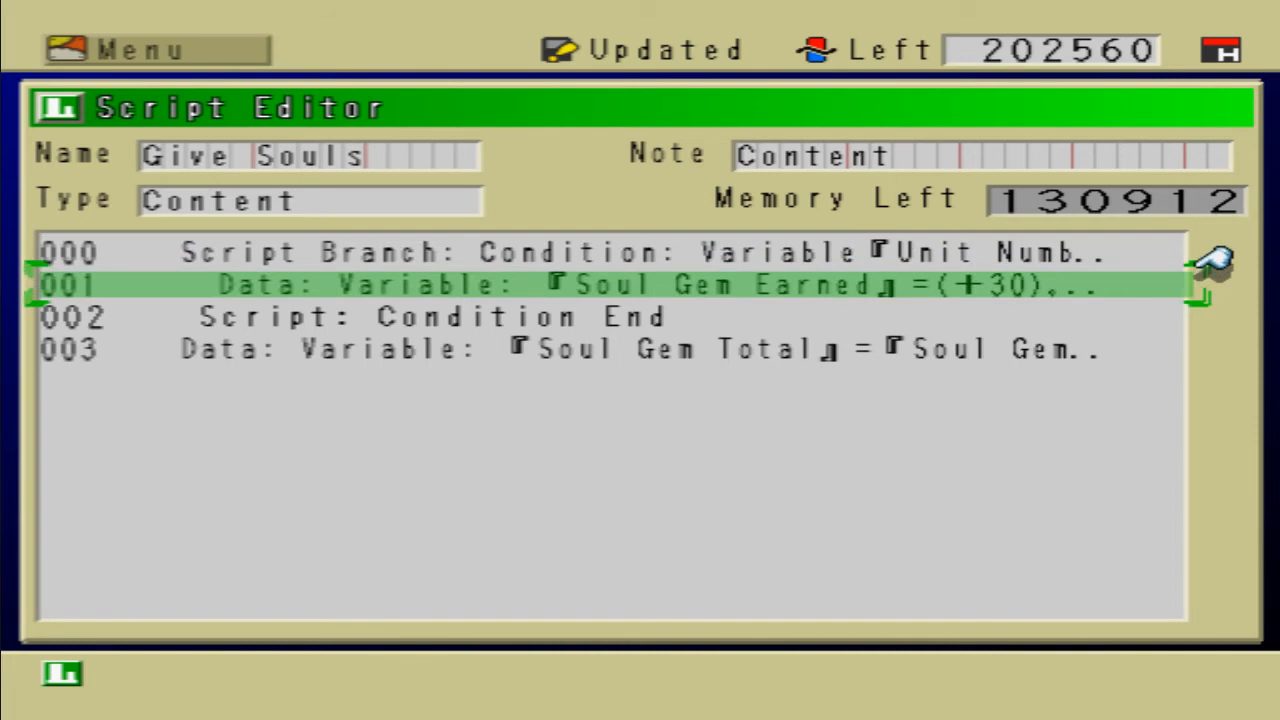
Step: Reopen the Soul Gem Total command after Condition End and check its target variable and both operands
key("BackSpace")
key("BackSpace")
key("Down")
key("Down")
key("Return")
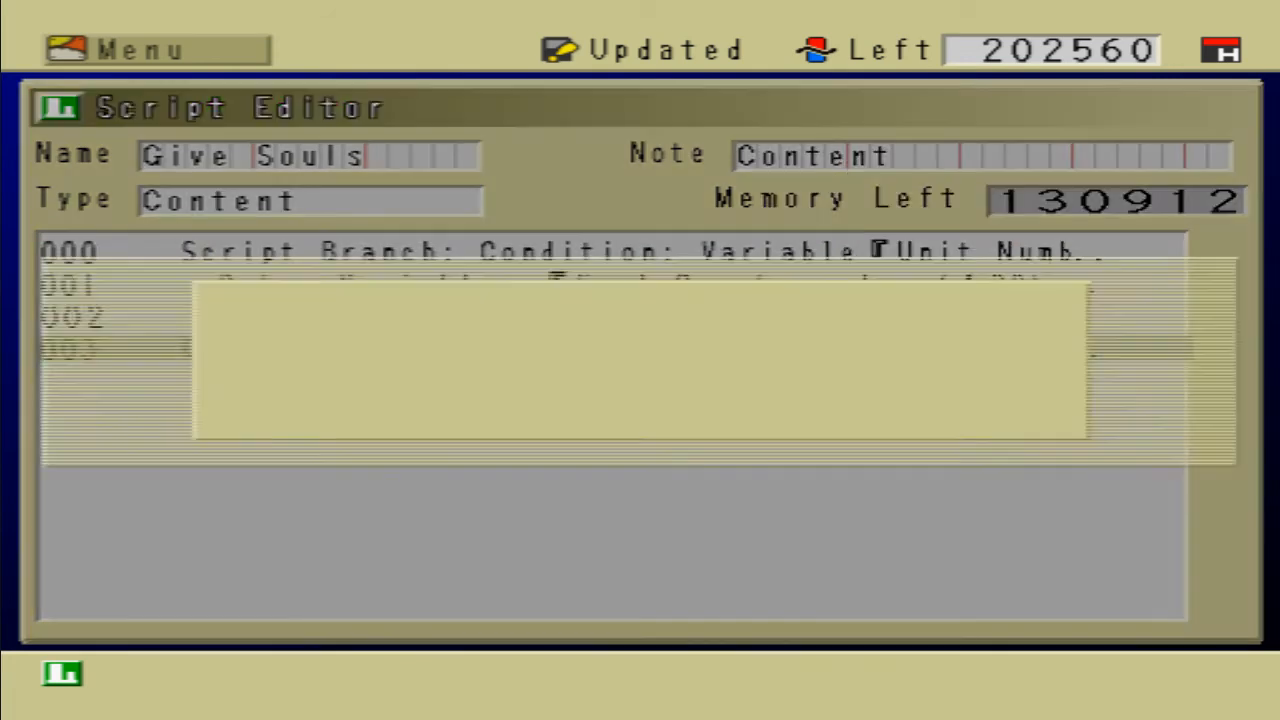
key("Down")
key("Right")
key("Right")
key("Right")
key("Left")
key("Left")
key("Up")
key("Down")
key("Right")
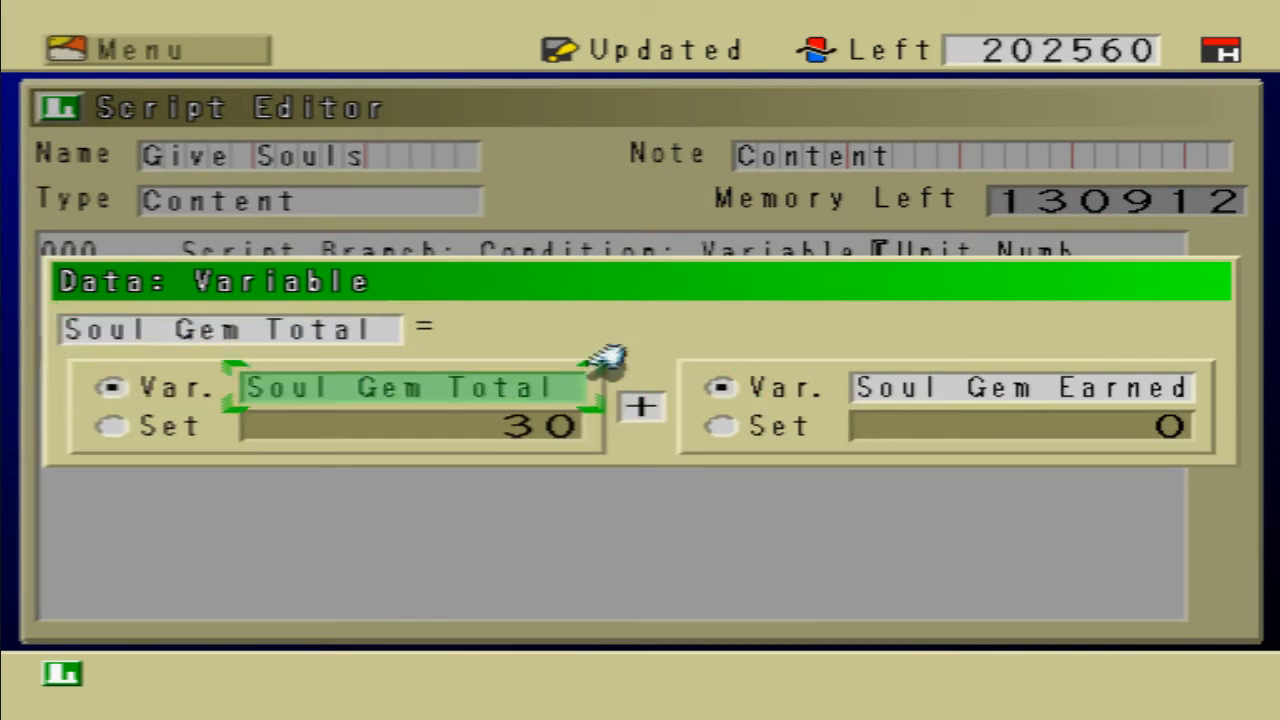
key("Right")
key("Right")
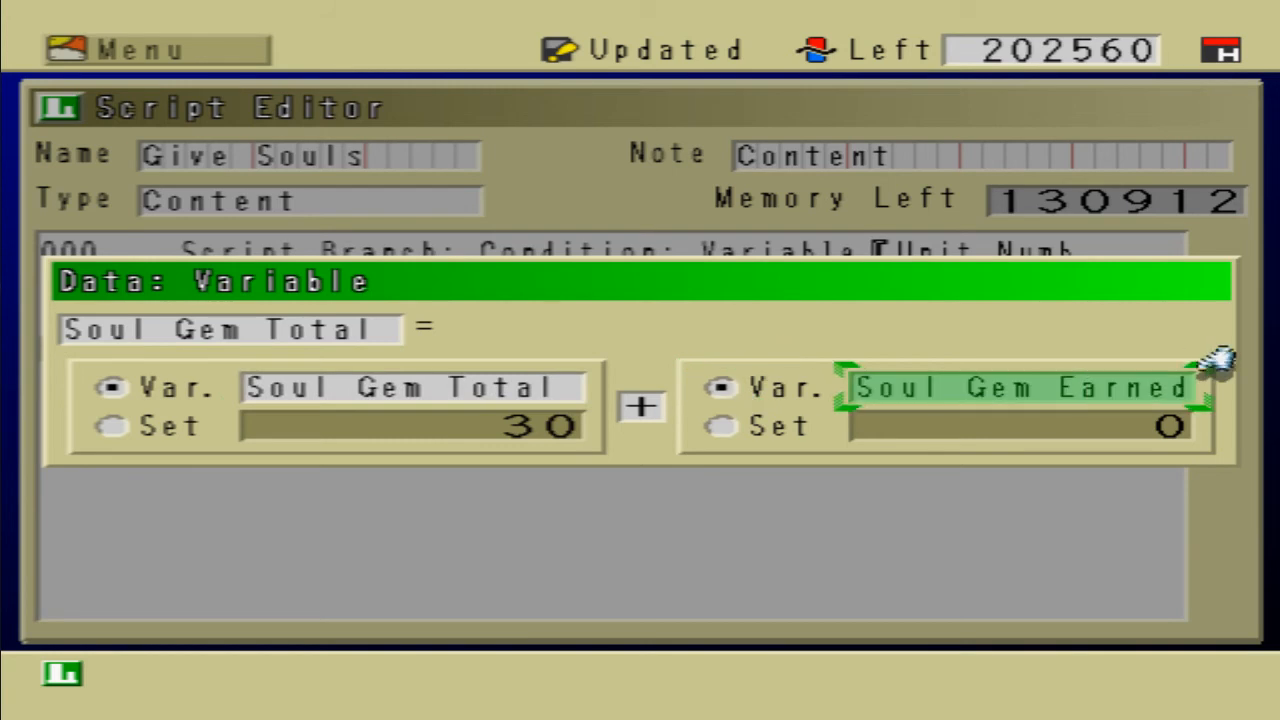
key("Left")
key("Left")
key("Return")
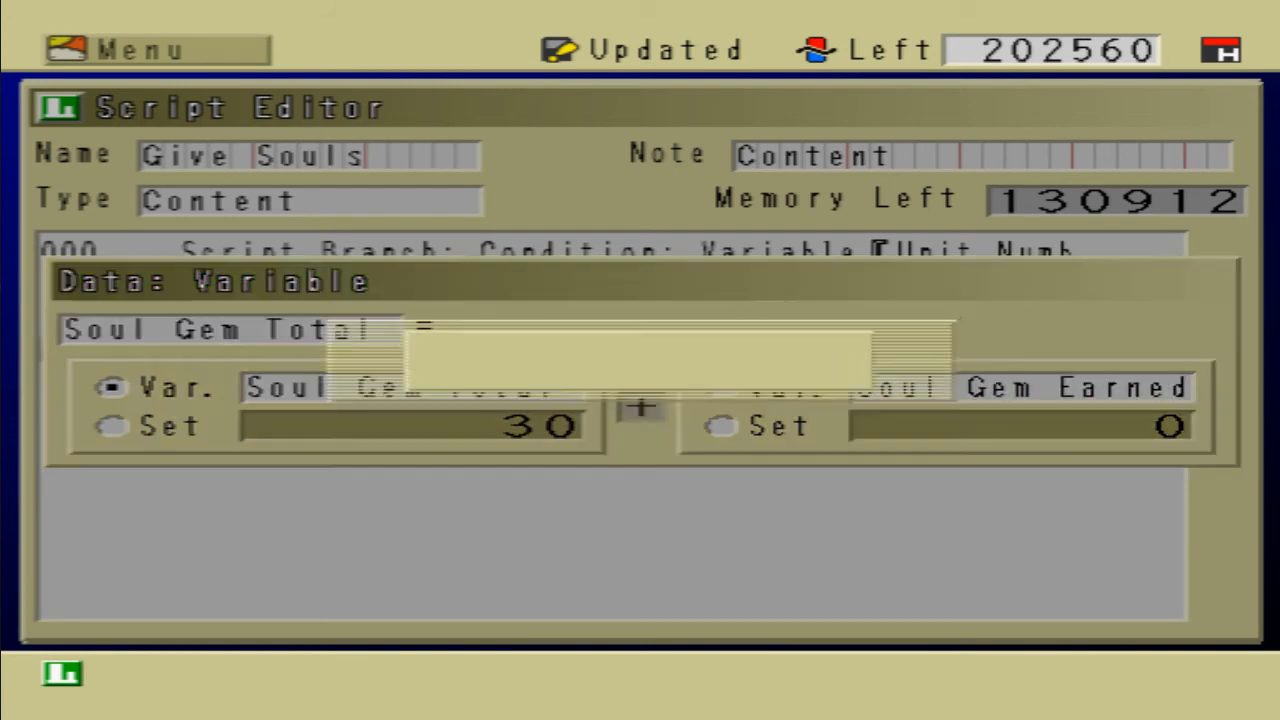
Step: Examine the Give Souls command list, from the Unit Number condition branch to the command after Condition End
key("Up")
key("Up")
key("Up")
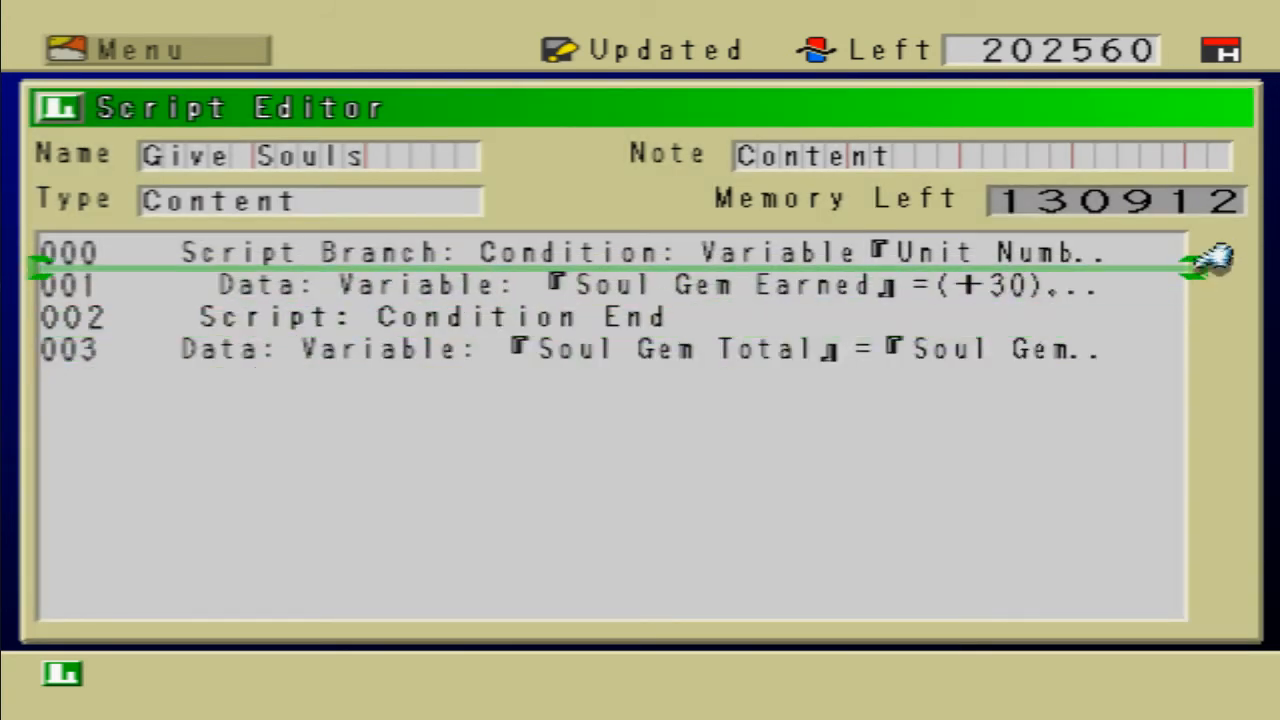
key("Down")
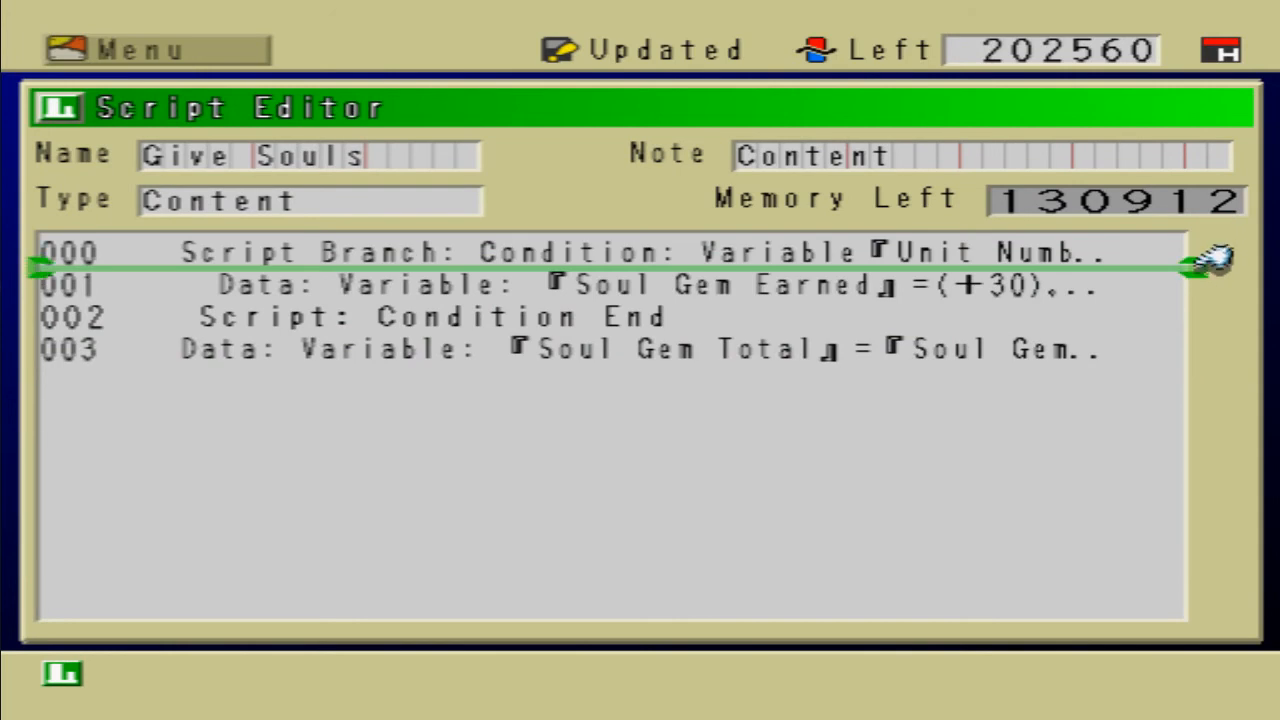
key("Up")
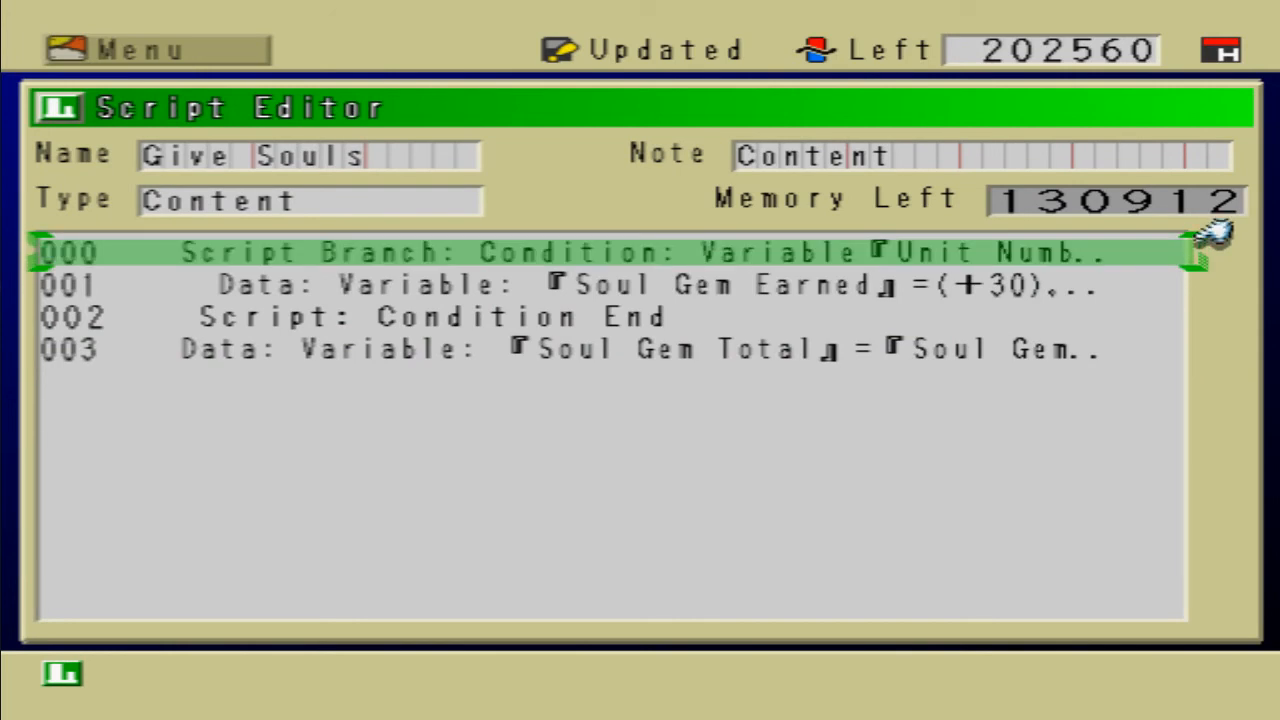
key("Return")
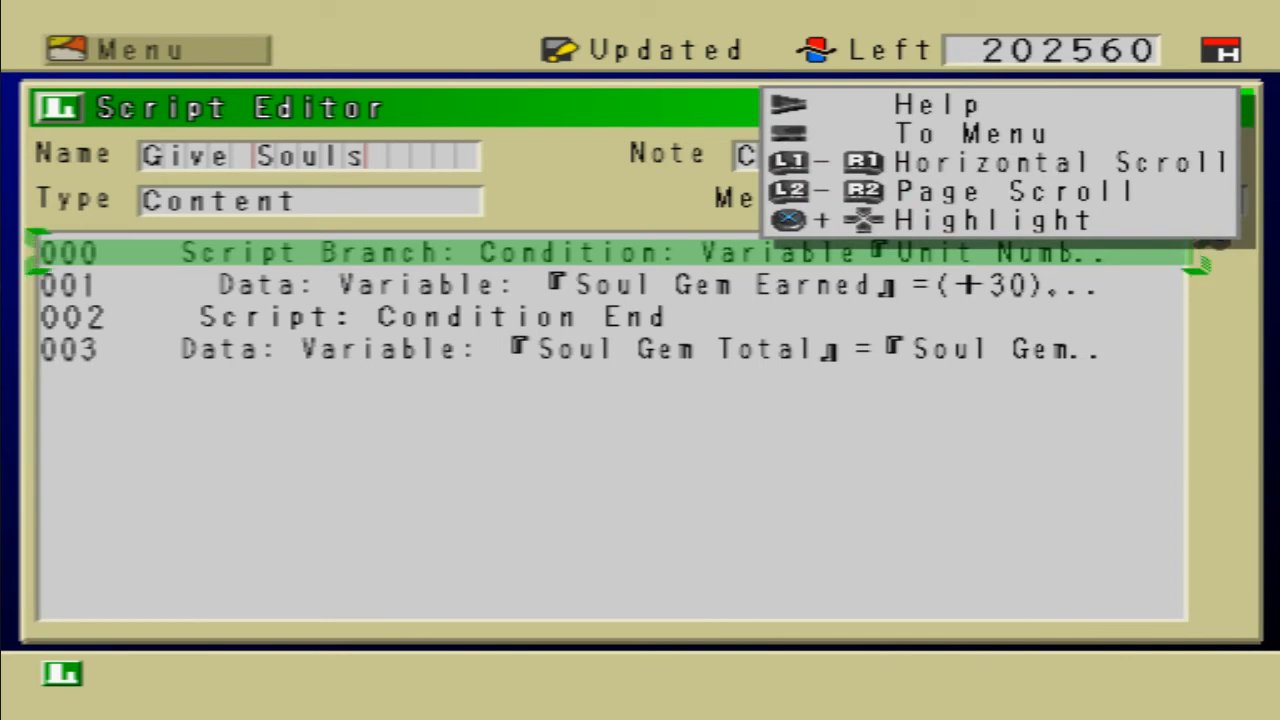
key("Escape")
key("Down")
key("Down")
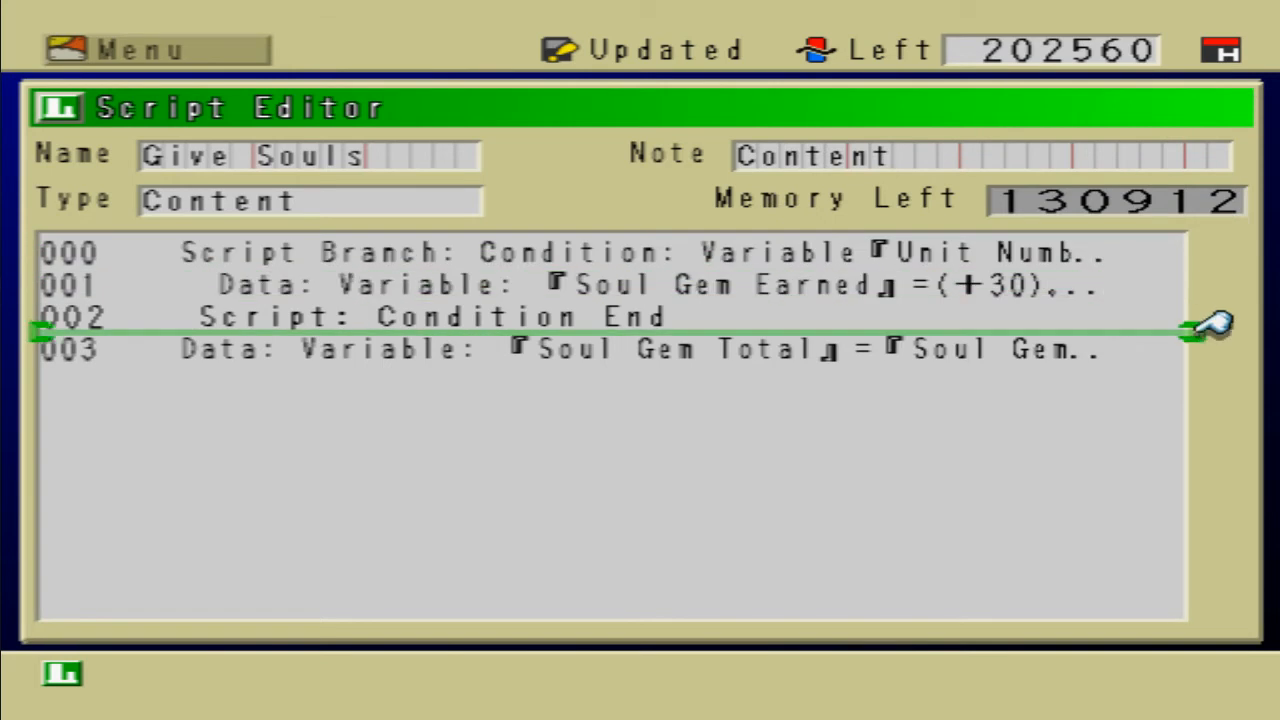
key("Up")
key("Up")
key("Return")
key("Down")
key("Escape")
Step: Update the Give Souls script data and exit the script editor
key("Escape")
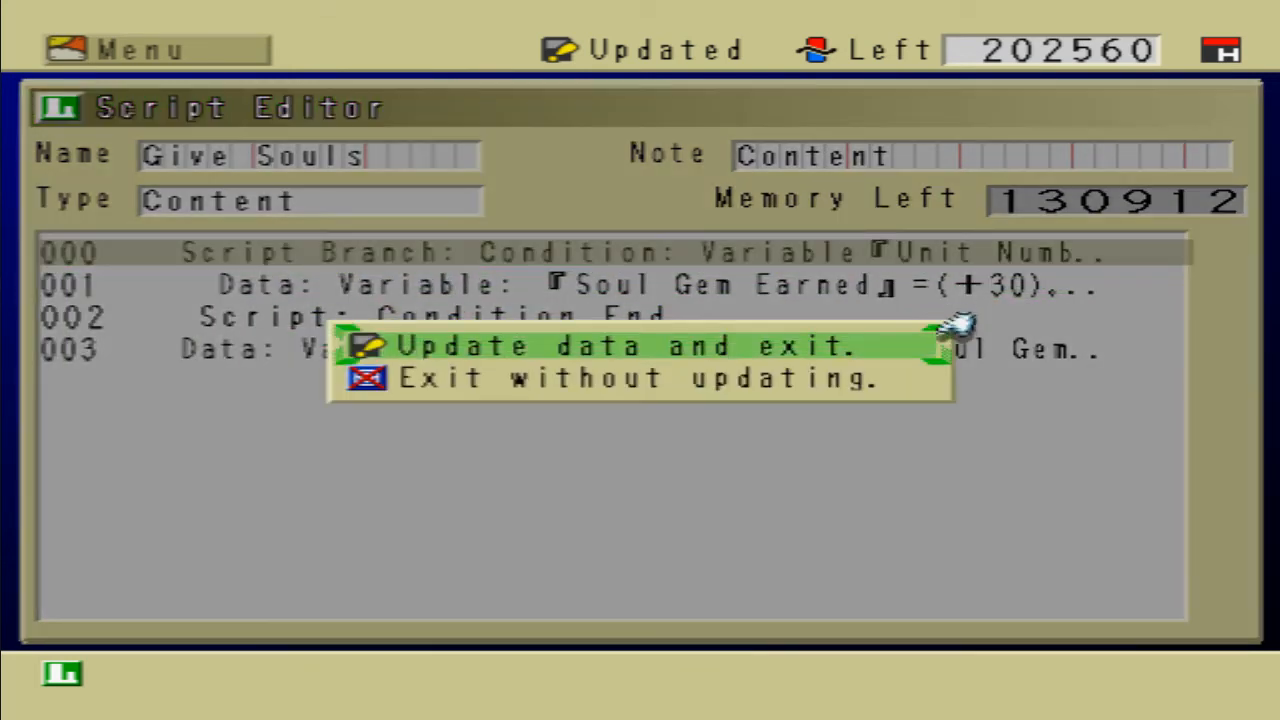
key("Return")
key("Escape")
Step: Copy unit 6, Garg, in the Units Database and paste it as a new unit
key("Down")
key("Down")
key("Up")
key("Return")
key("Down")
key("Down")
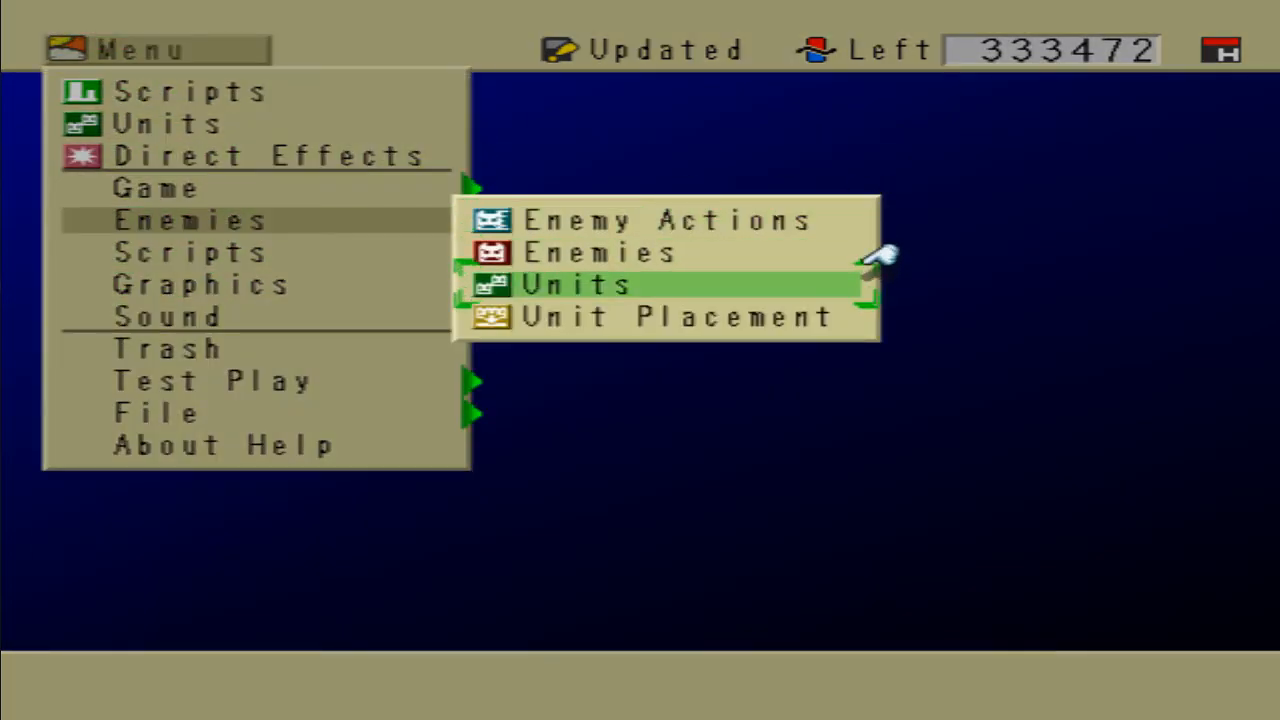
key("Return")
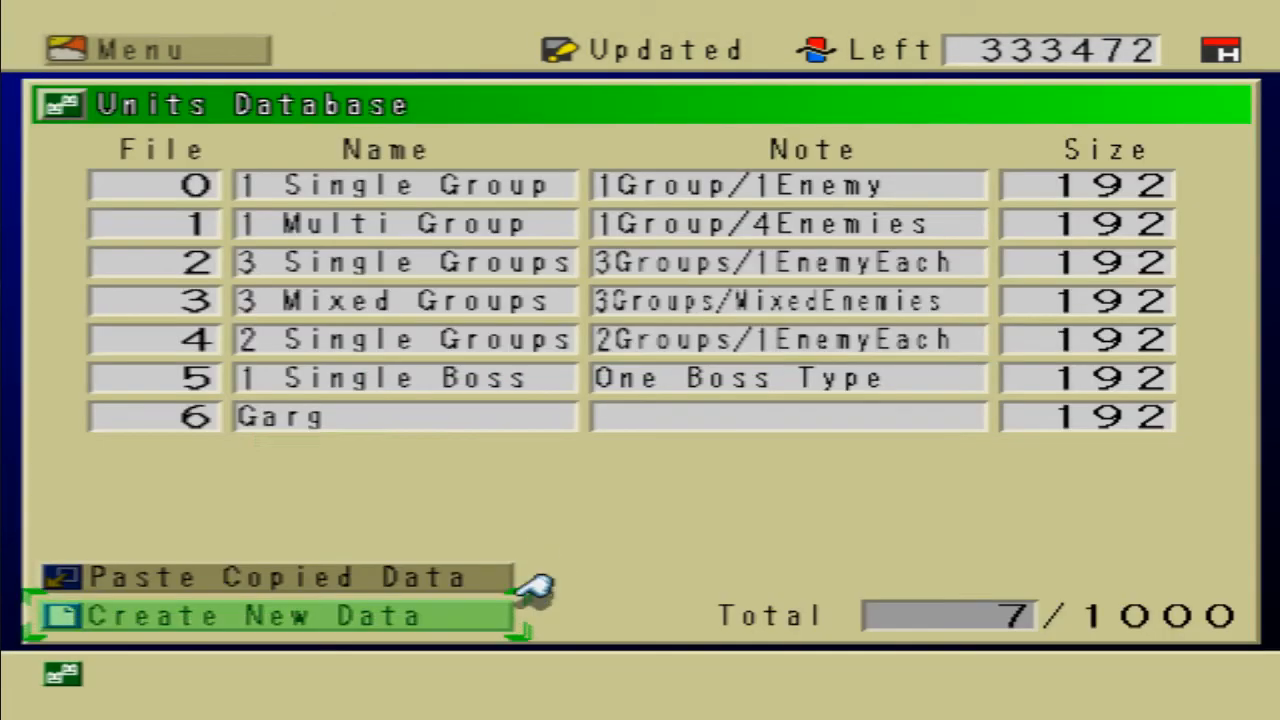
key("Return")
key("Down")
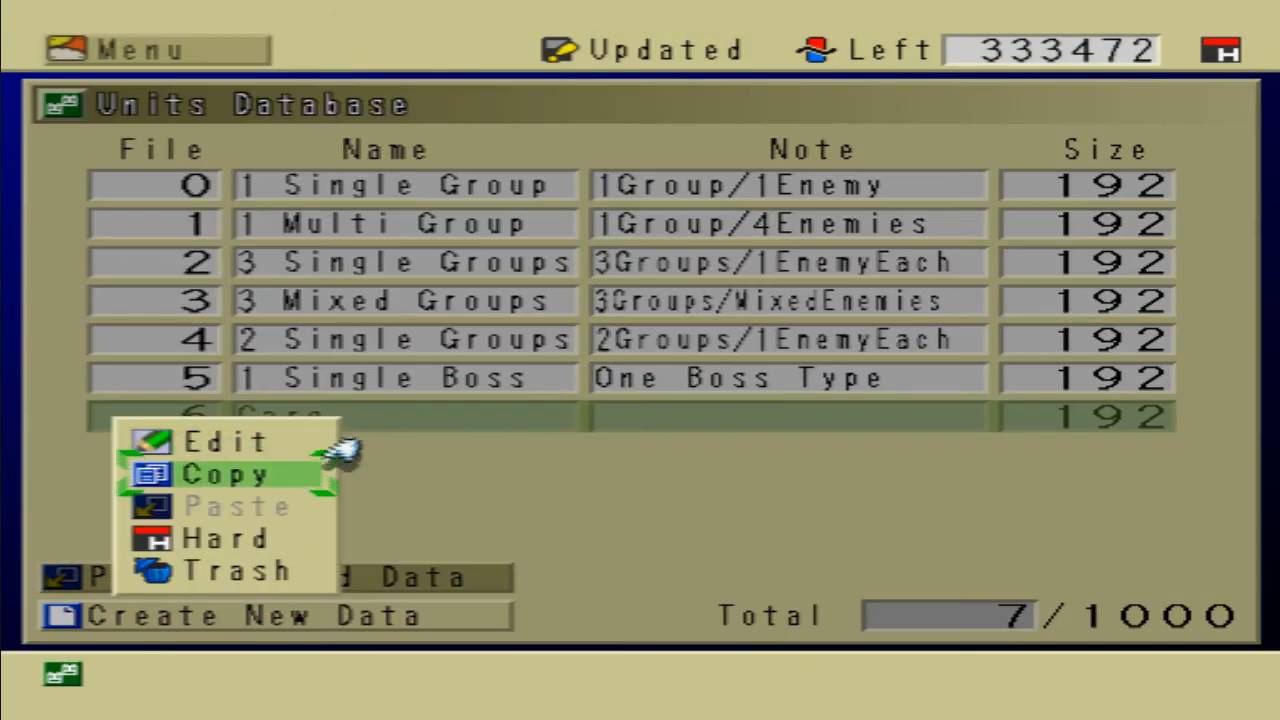
key("Return")
key("Down")
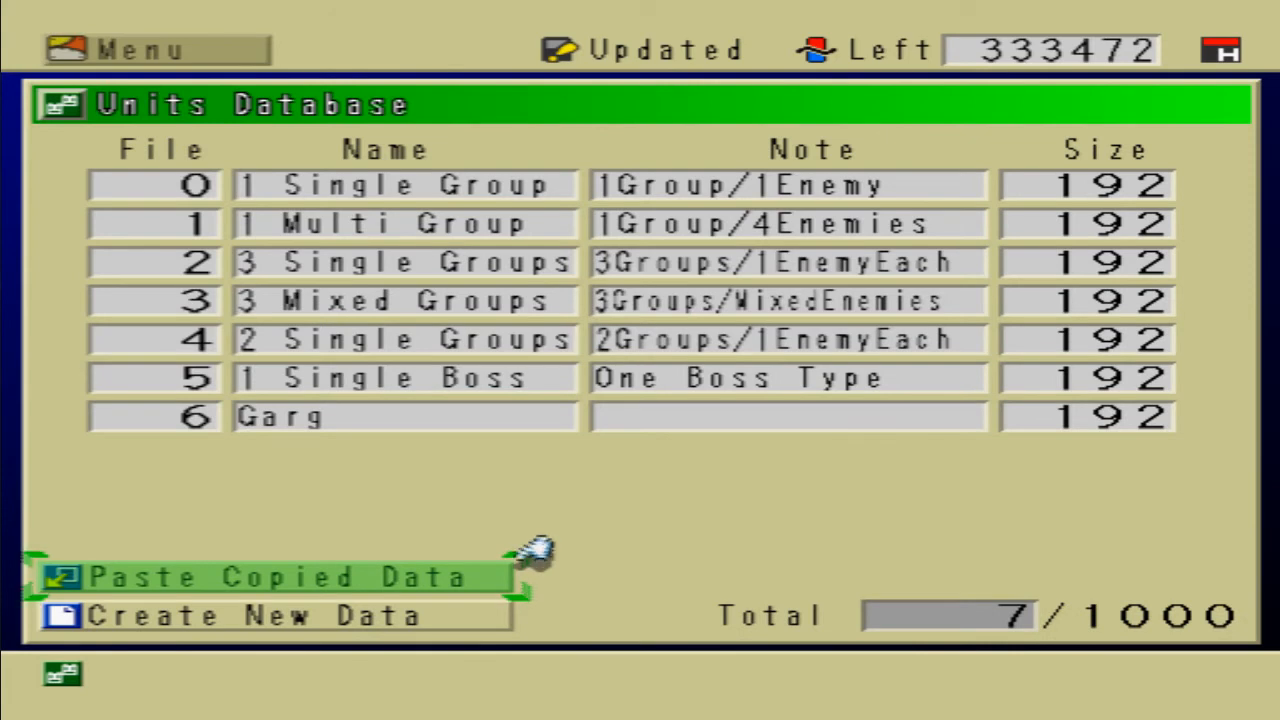
key("Return")
Step: Open the pasted Garg unit for editing and enter 2 as its note
key("Down")
key("Return")
key("Down")
key("Left")
key("Down")
key("Down")
key("Left")
key("Return")
key("Escape")
Step: Set the Gargoyle quantity in the copied Garg unit to 2 and update the unit data
key("Return")
key("Down")
key("Down")
key("Down")
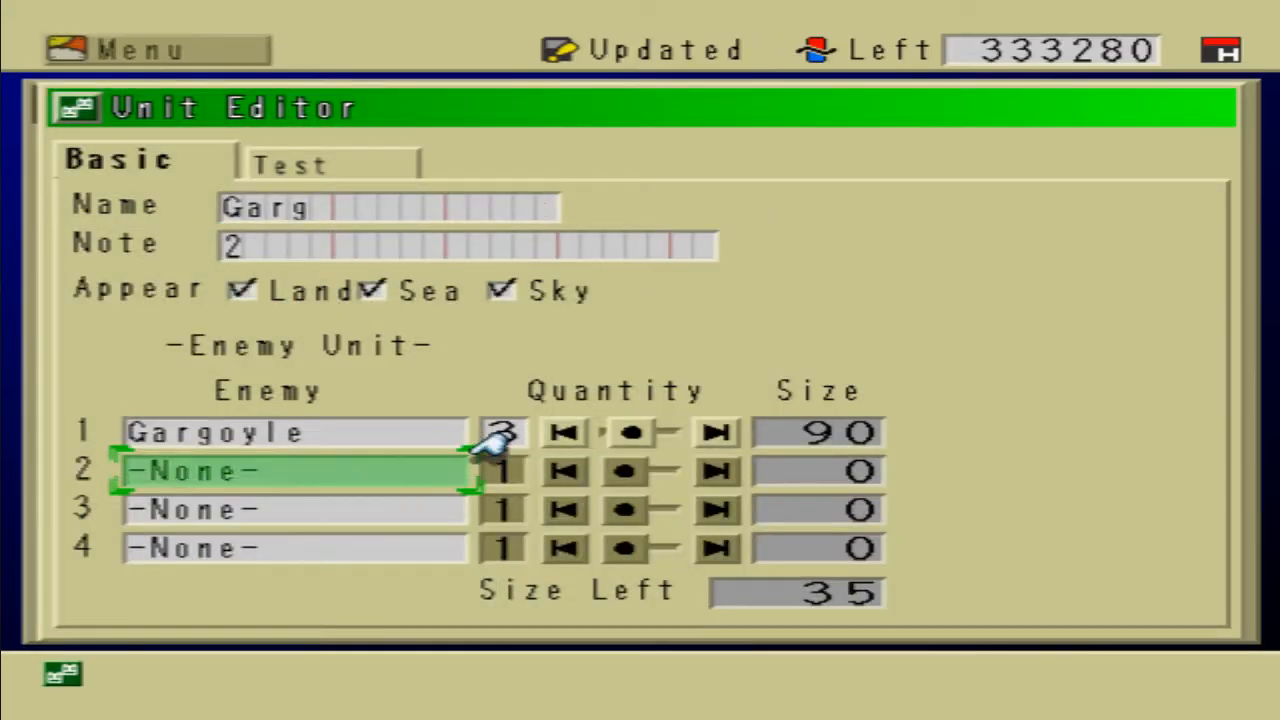
key("Right")
key("Left")
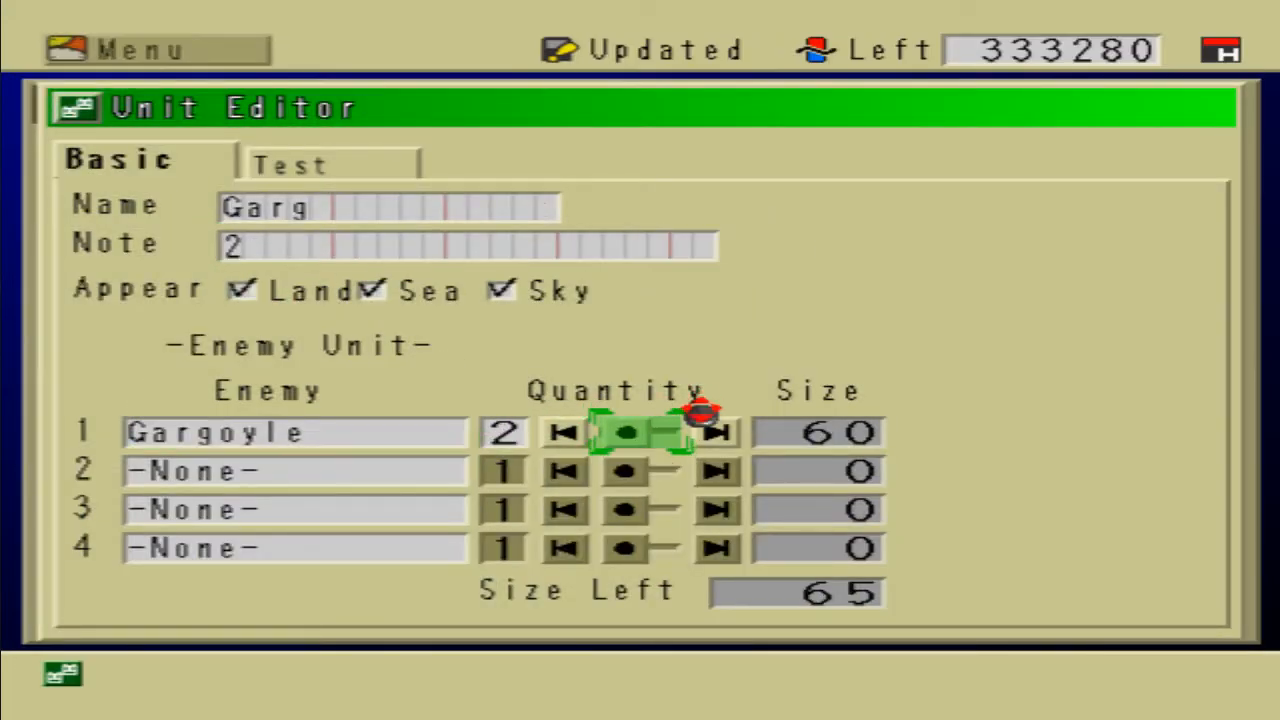
key("Escape")
key("Escape")
key("Return")
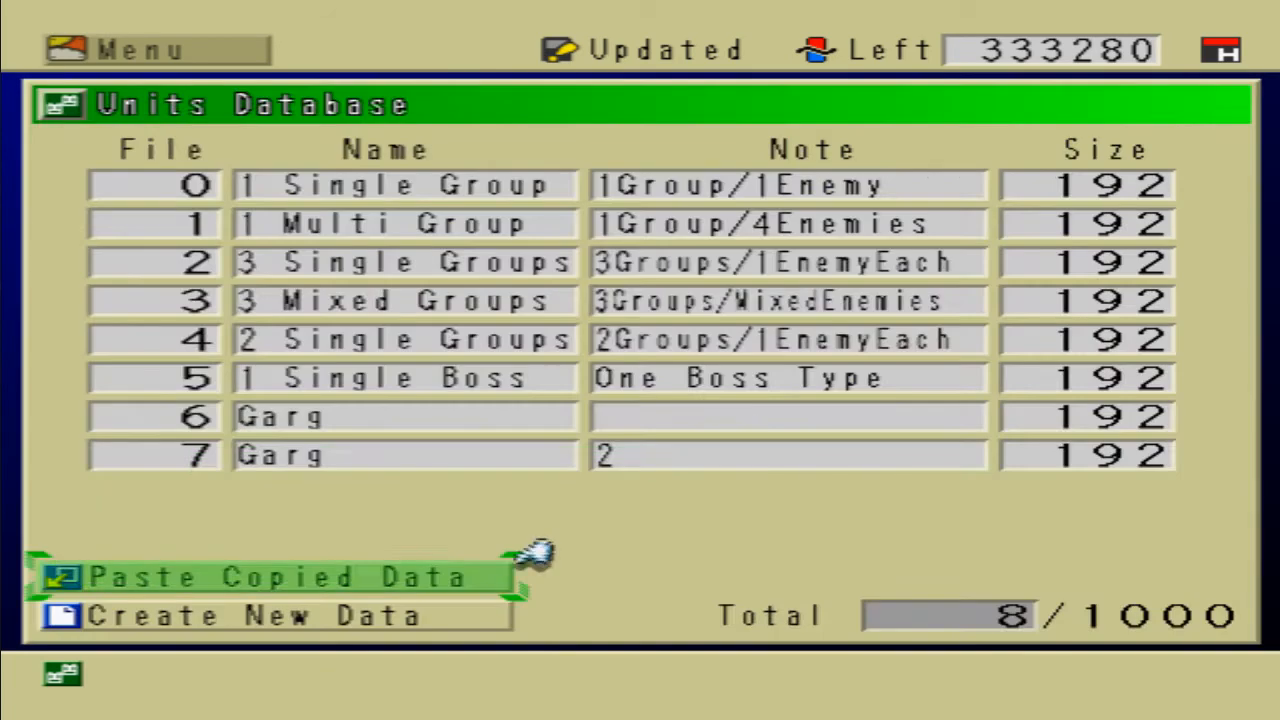
Step: Compare the file numbers and notes of the two Garg units in the Units Database
key("Up")
key("Up")
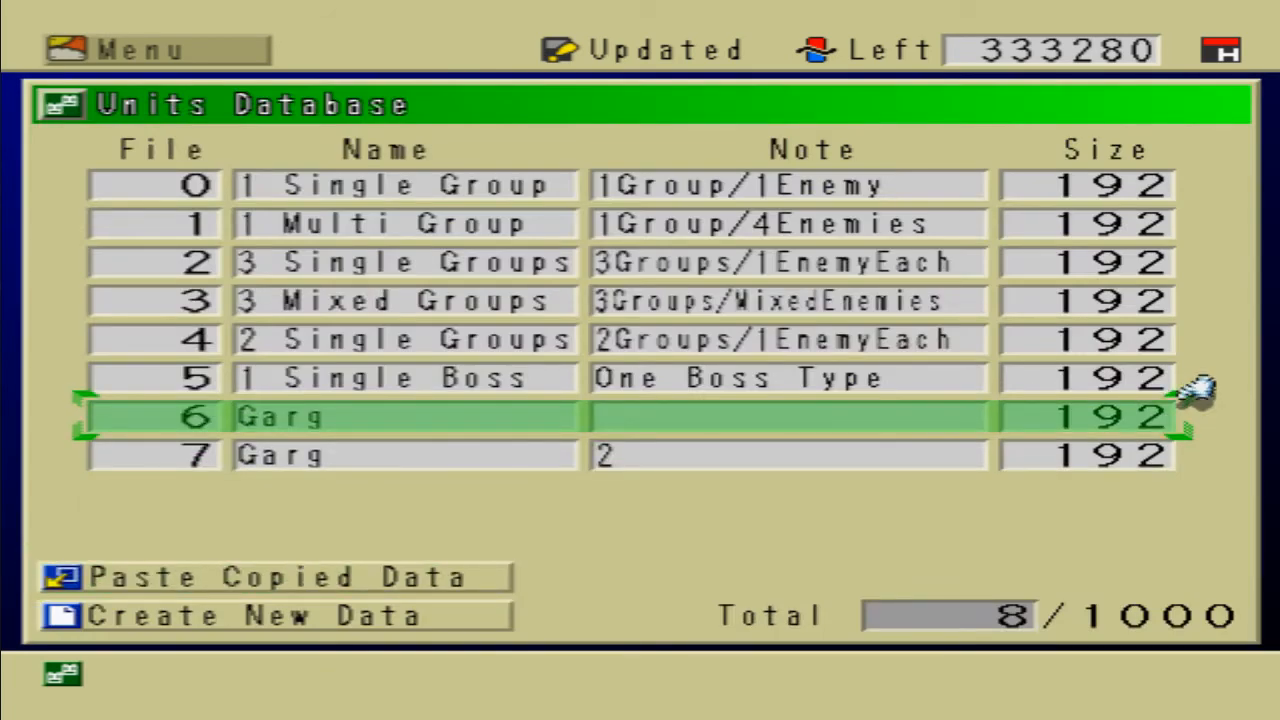
key("Down")
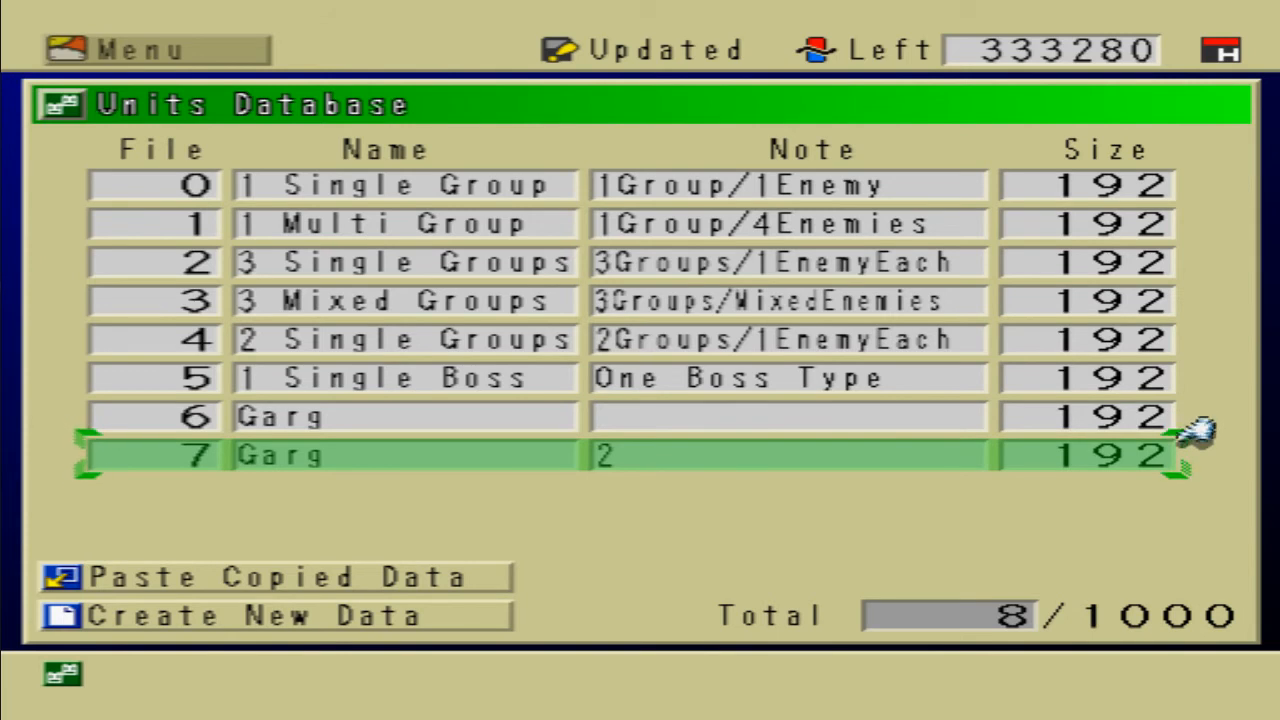
key("Escape")
key("Return")
key("Down")
key("Down")
key("Up")
key("Up")
key("Return")
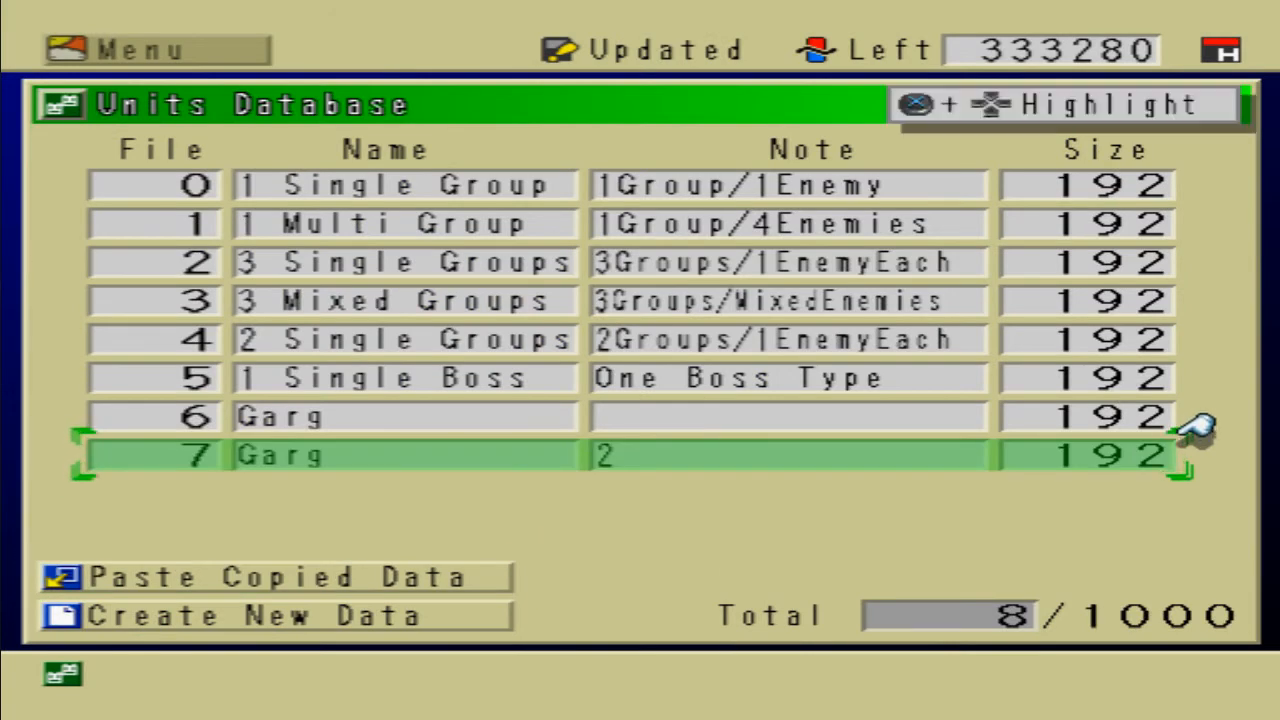
Step: Leave the Units Database and open the Script Database
key("Escape")
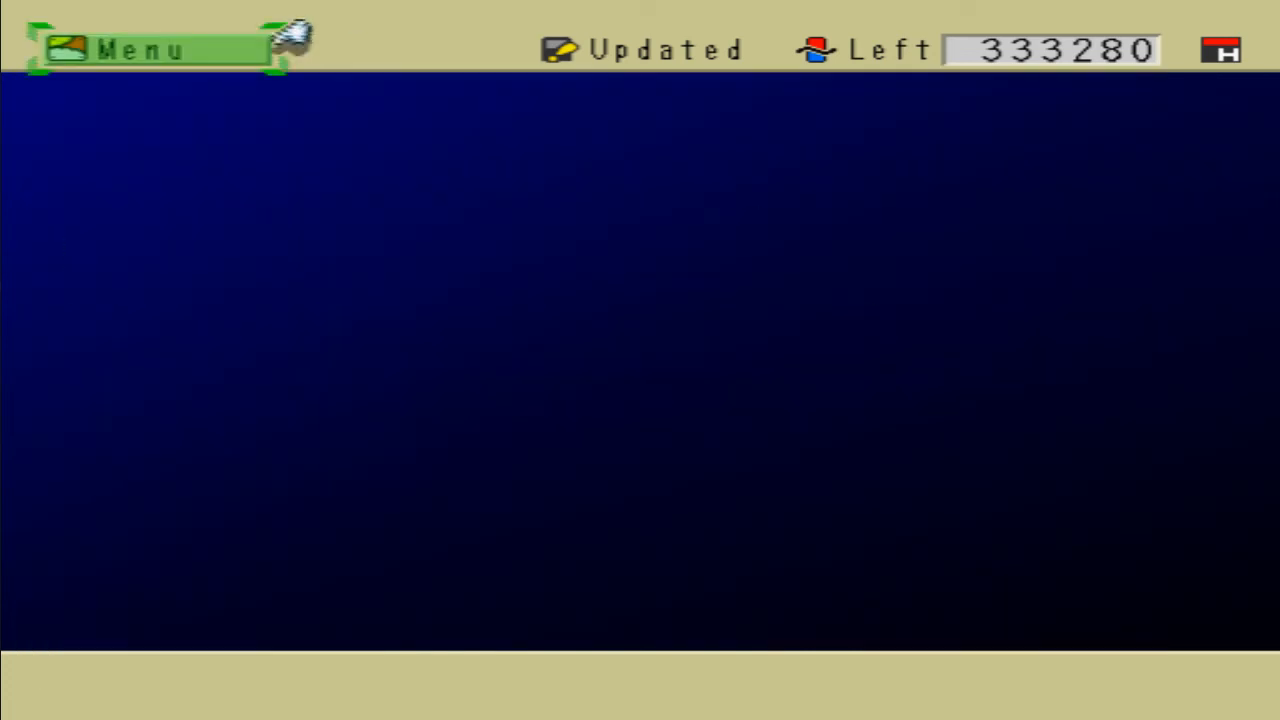
key("Return")
key("Down")
key("Down")
key("Down")
key("Return")
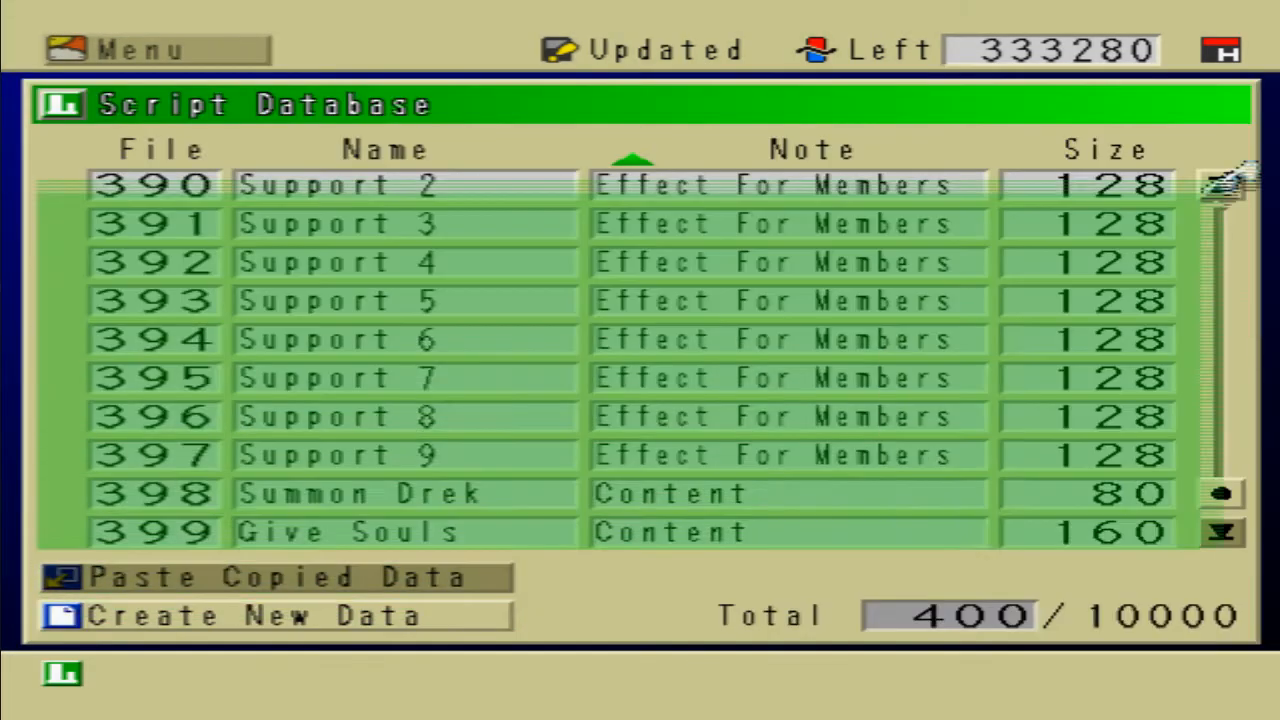
Step: Open the Give Souls script for editing from the Script Database
key("Down")
key("Down")
key("Down")
key("Down")
key("Down")
key("Down")
key("Down")
key("Down")
key("Return")
key("Return")
key("Return")
key("Down")
key("Return")
Step: Copy the Unit Number condition block on lines 000 to 002 of the Give Souls script
key("Down")
key("Down")
key("Down")
key("Down")
key("Down")
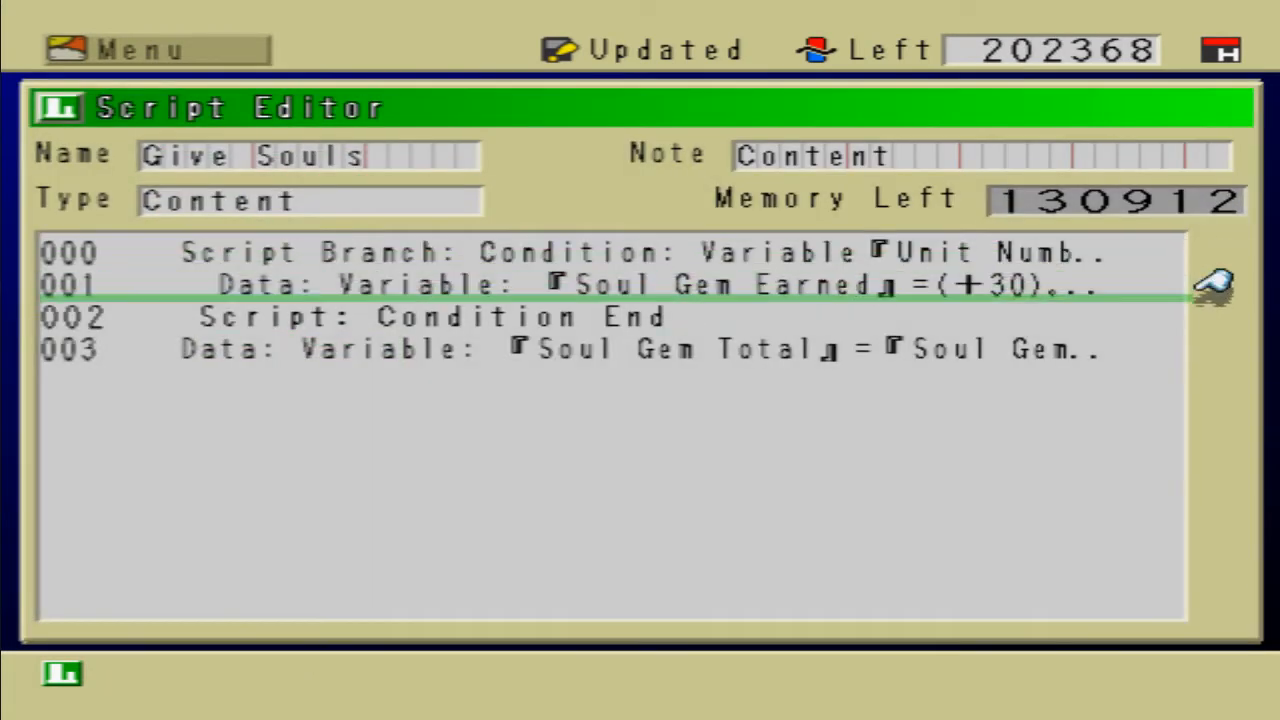
key("Up")
key("Up")
key("Up")
key("Up")
key("Up")
key("Up")
key("Down")
key("Down")
key("Down")
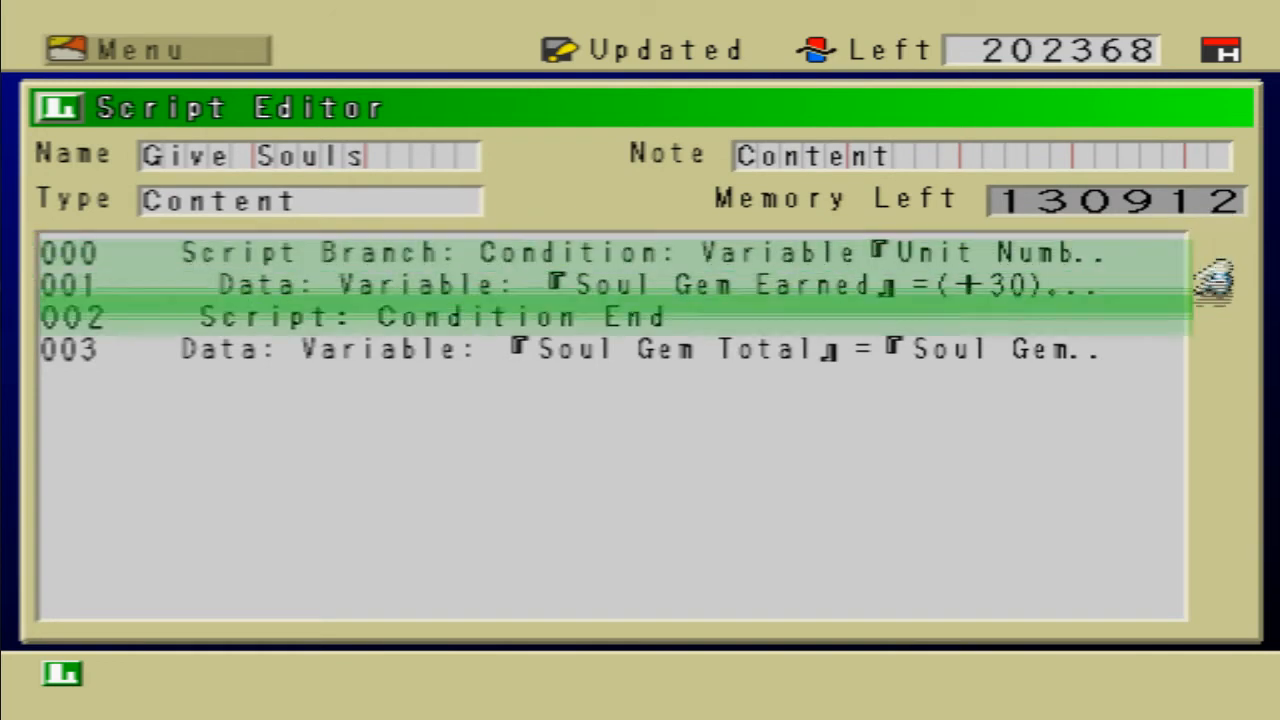
key("Return")
key("Down")
key("Return")
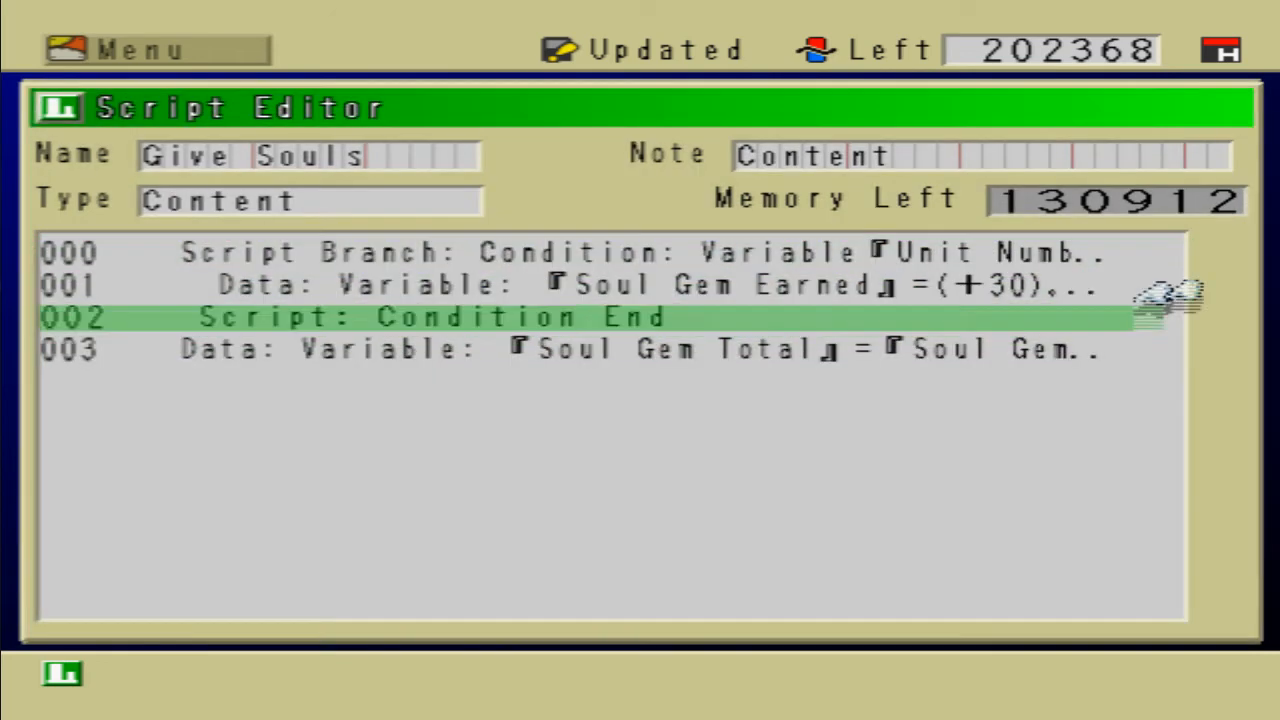
Step: Paste the copied condition block directly below the first Condition End line
key("Return")
key("Return")
key("Up")
key("Up")
key("Up")
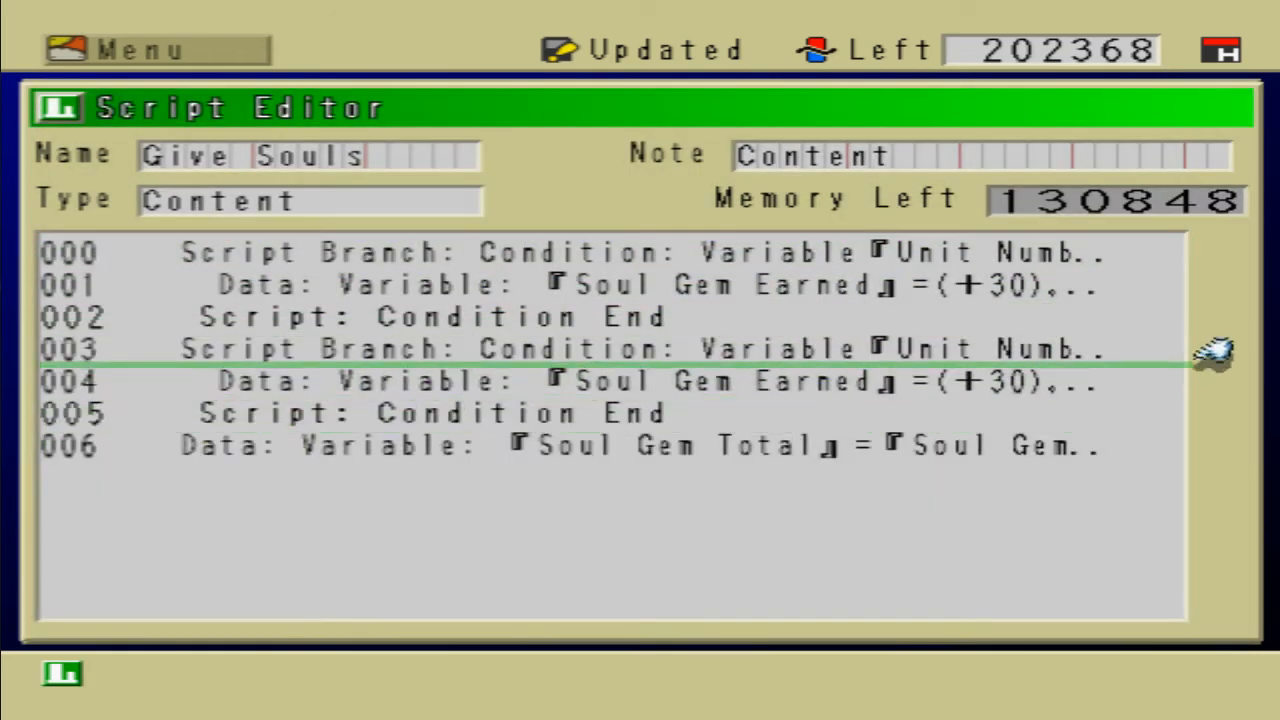
Step: Set the fixed Unit Number in the pasted branch condition to 7 and update the data
key("Return")
key("Return")
key("Up")
key("Right")
key("Return")
key("Up")
key("Return")
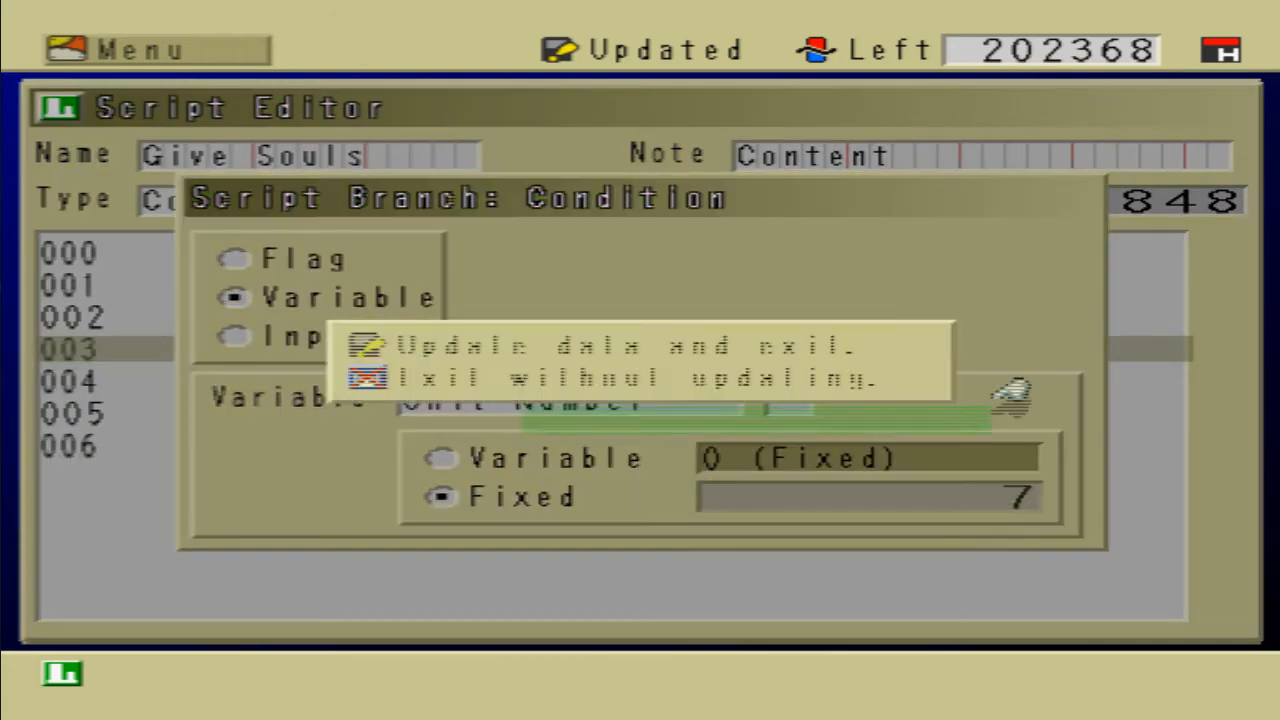
key("Escape")
Step: Set Soul Gem Earned in the pasted block to 20 and update the data
key("Down")
key("Return")
key("Down")
key("Right")
key("Return")
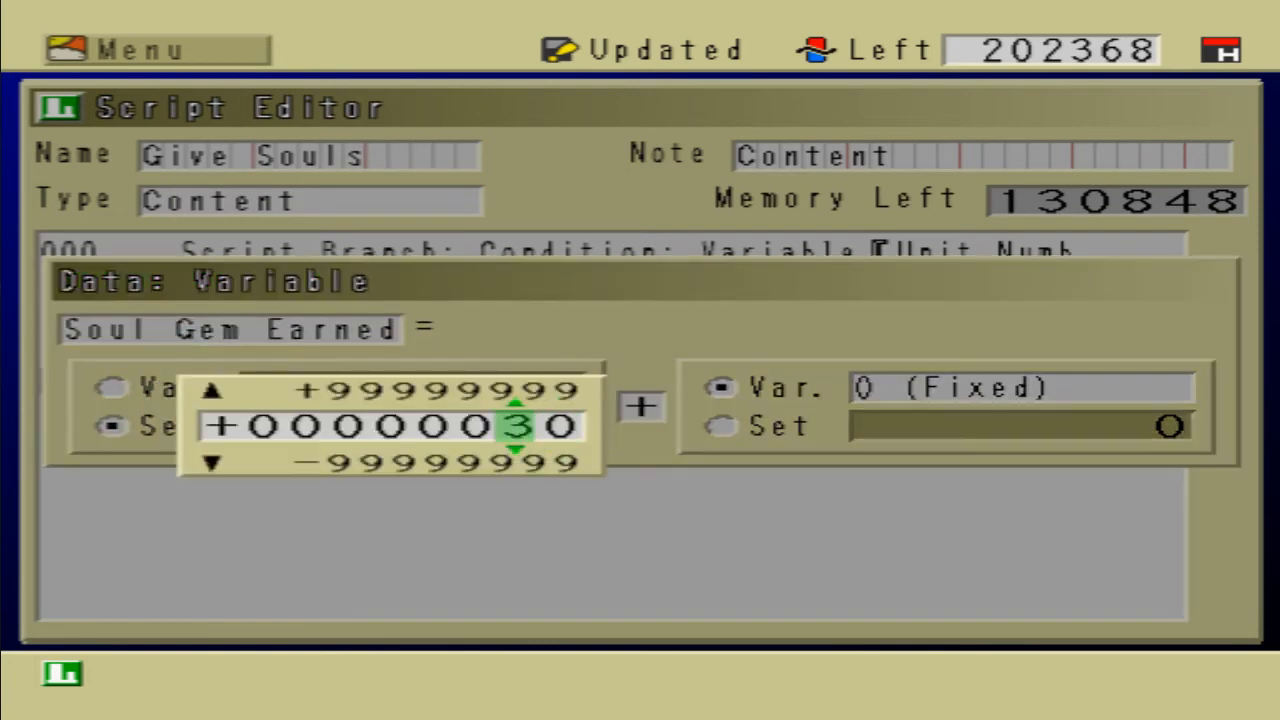
key("Return")
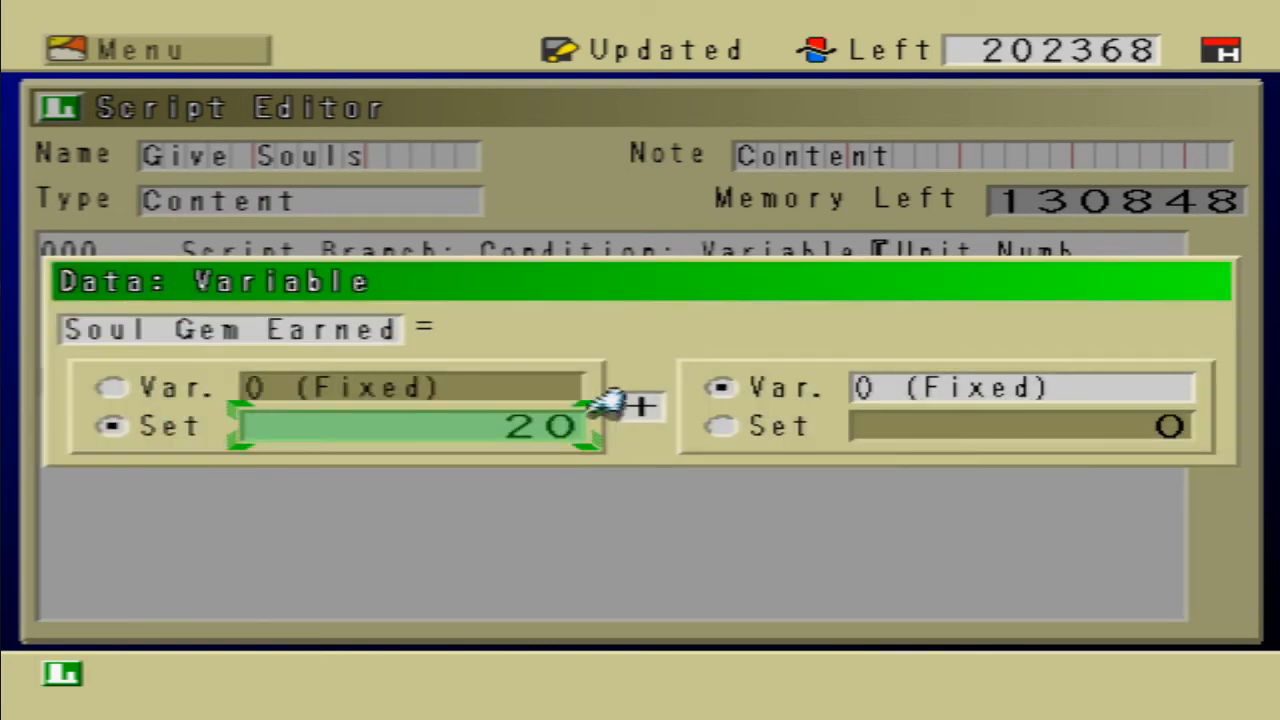
key("Escape")
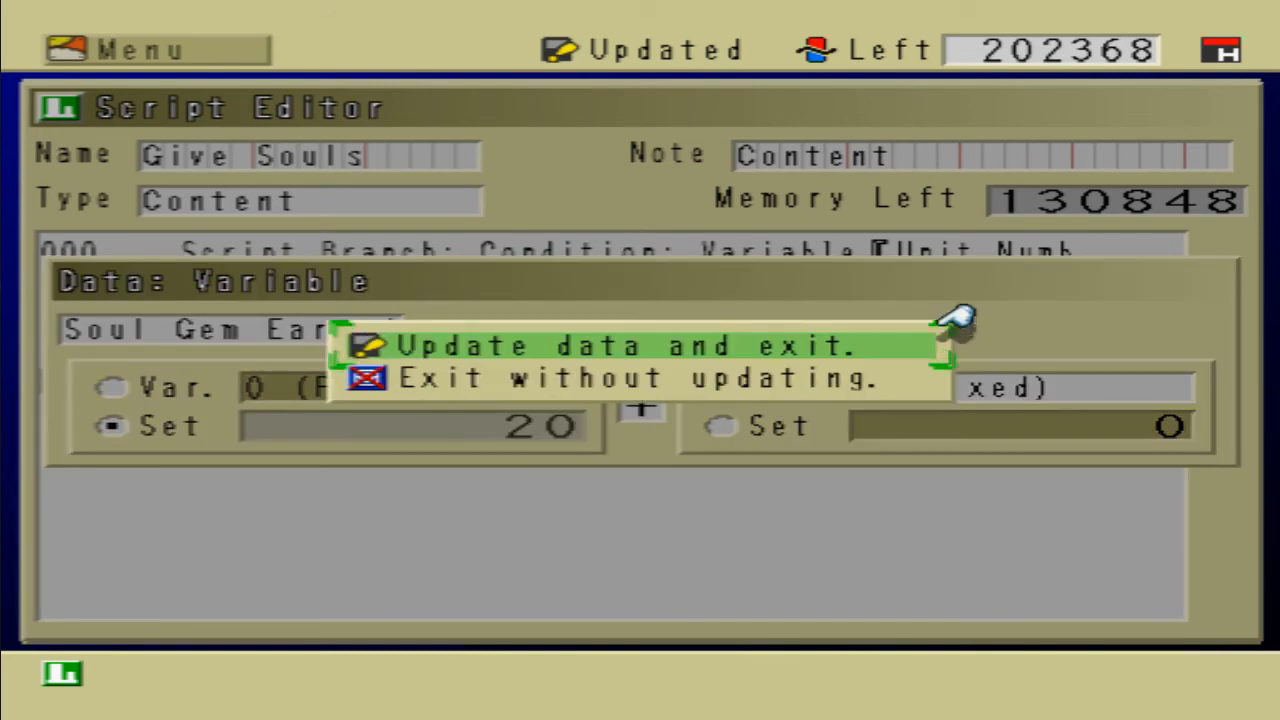
key("Return")
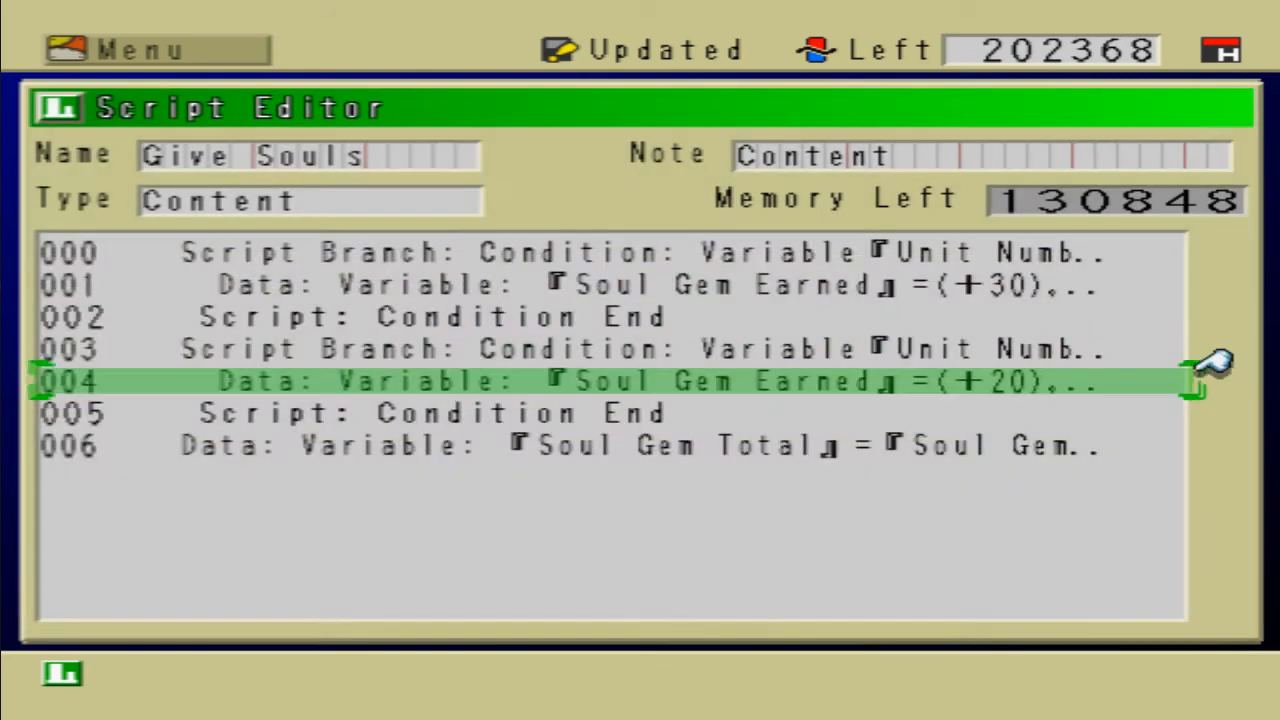
Step: Review the second condition block of Give Souls and its Soul Gem Earned assignment
key("Down")
key("Down")
key("Up")
key("Down")
key("Return")
key("Down")
key("Up")
key("Down")
key("Right")
key("Right")
key("Left")
key("Left")
key("Left")
key("Escape")
key("Return")
key("Up")
key("Up")
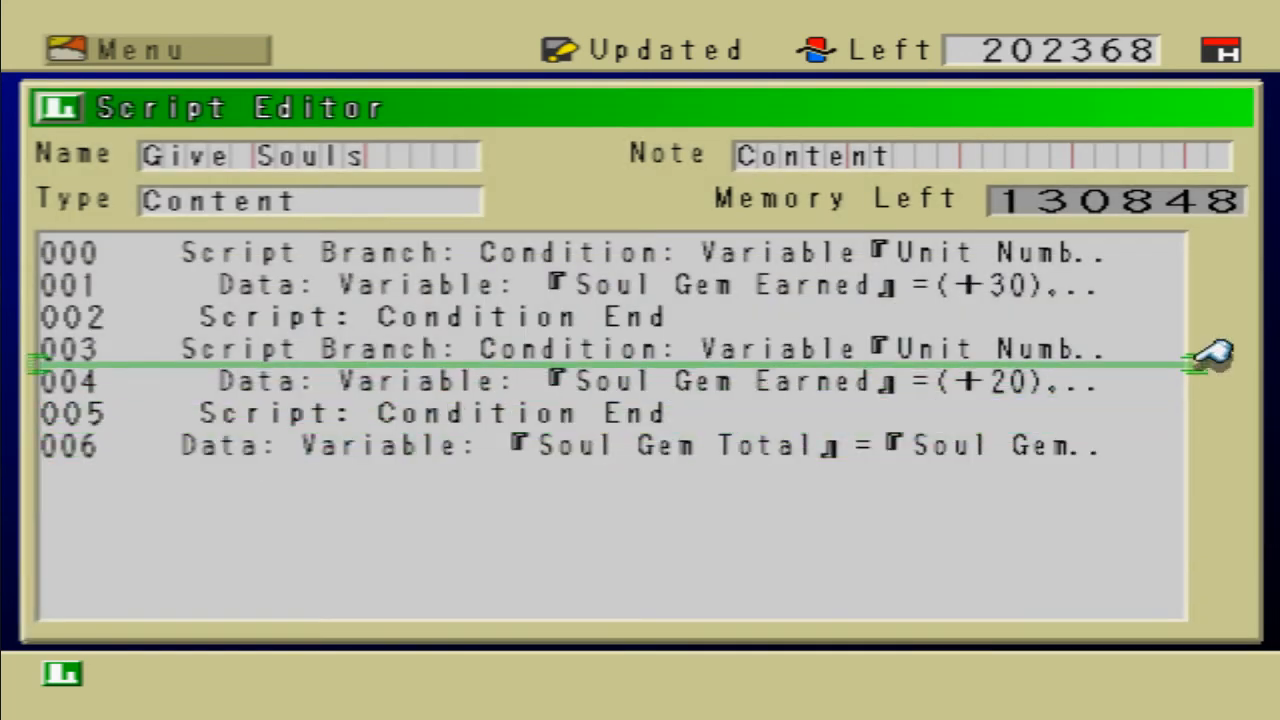
key("Up")
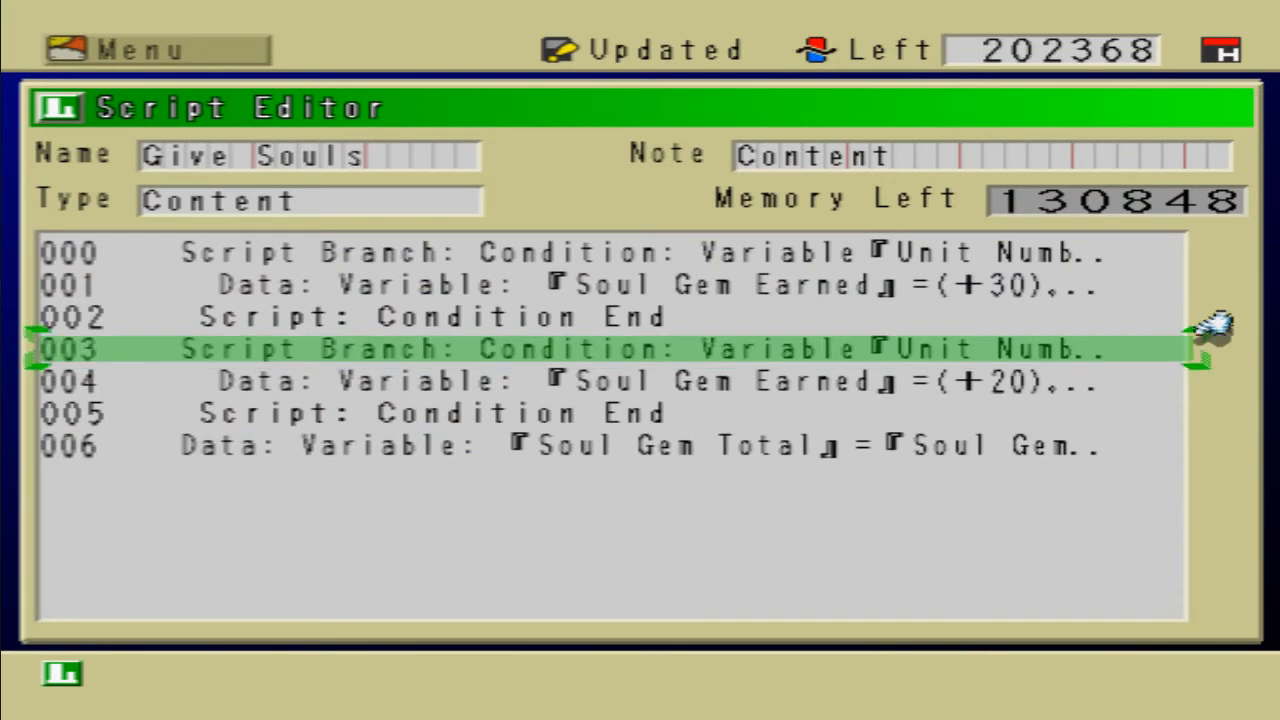
key("Down")
key("Down")
key("Up")
key("Return")
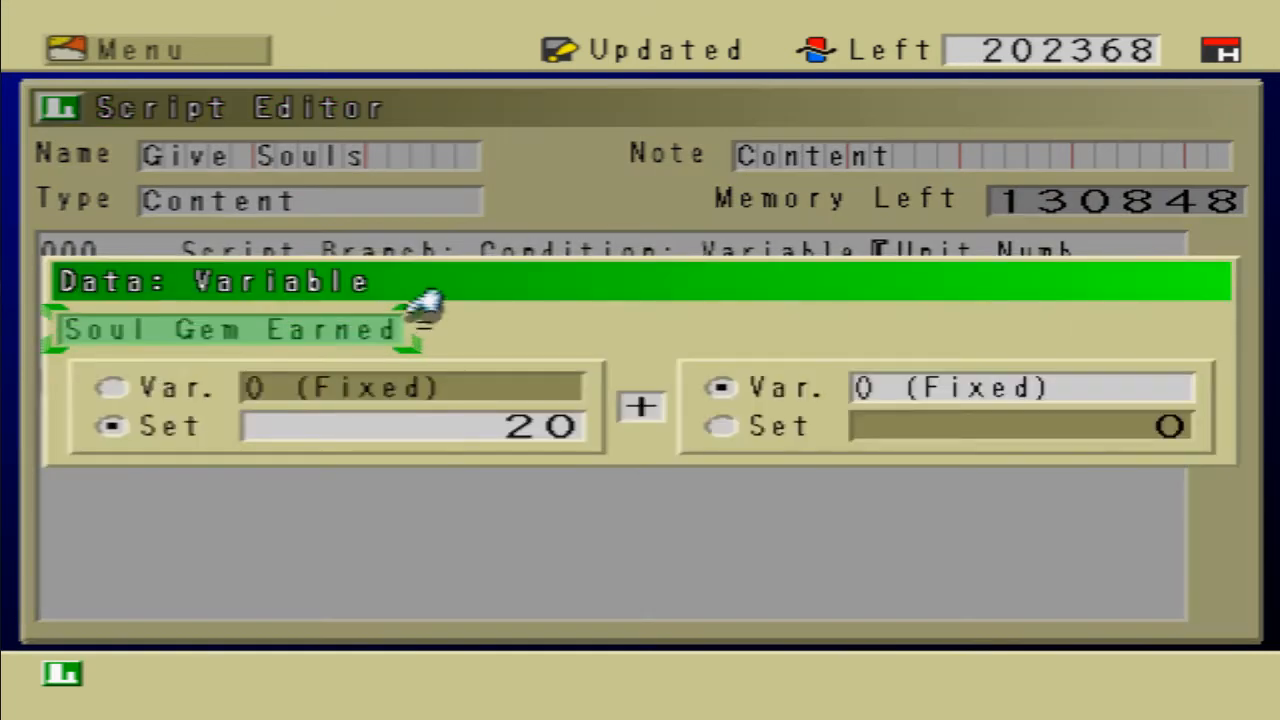
key("Return")
Step: Update the Give Souls script and return to the Script Database
key("Escape")
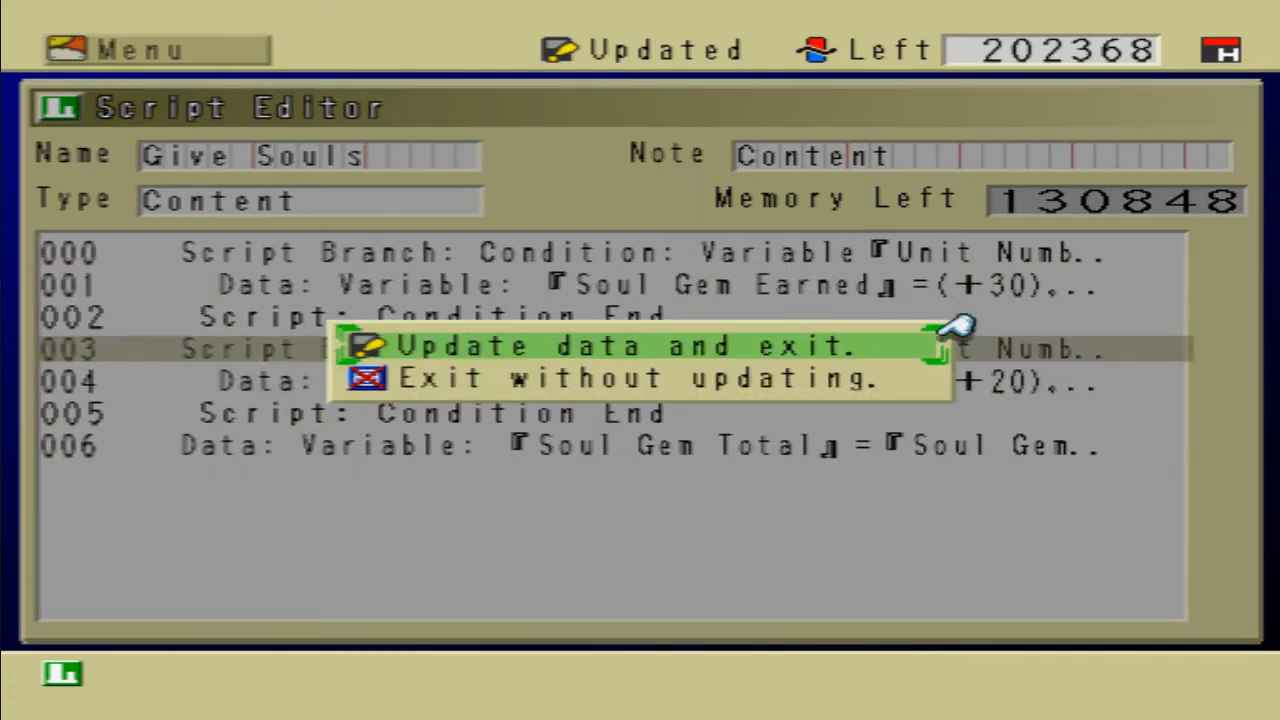
key("Return")
key("Up")
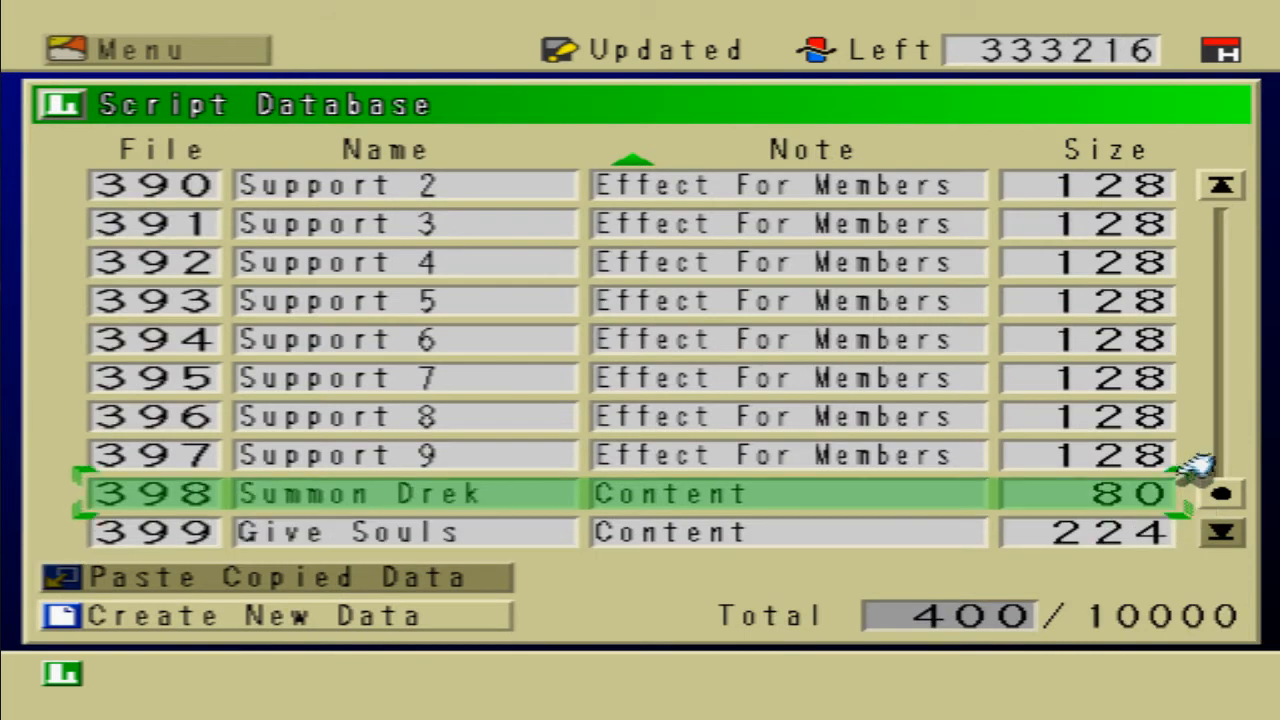
Step: Find the Enemy Defeated script noted Acquire EXP Treatment in the Script Database and open it for editing
key("Right")
key("Left")
key("Down")
key("Up")
key("Right")
key("Up")
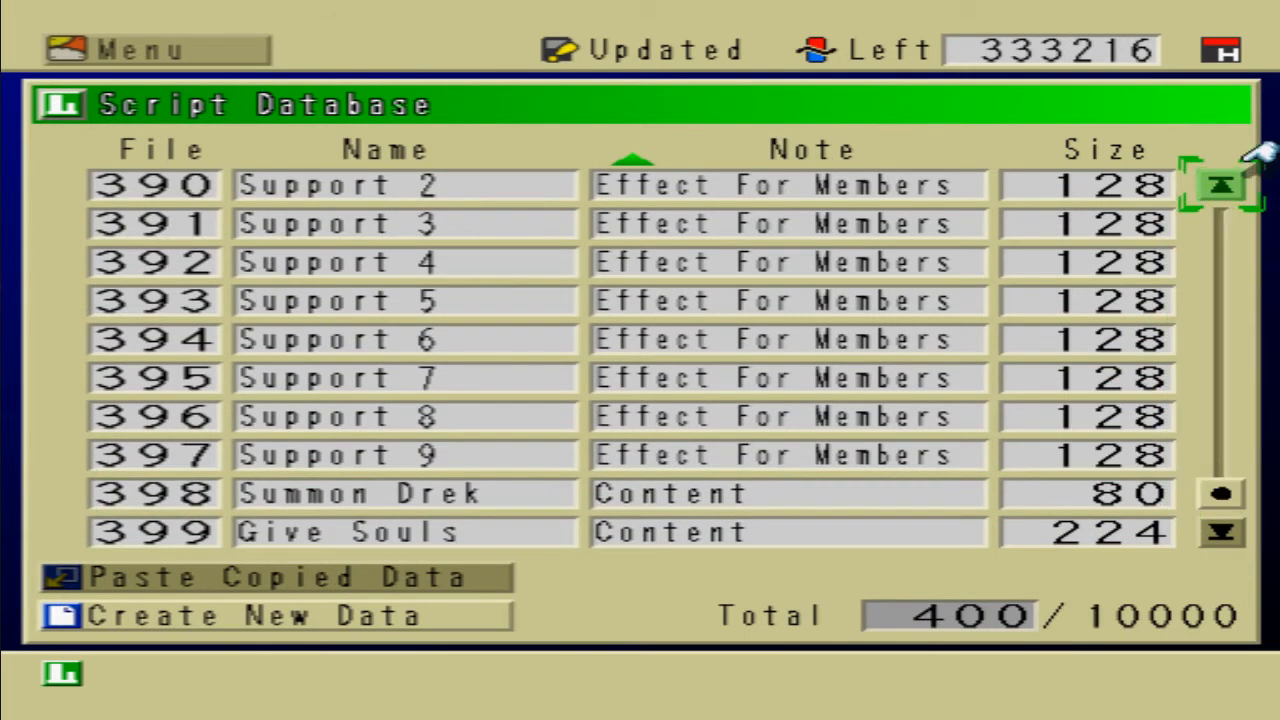
key("Return")
key("Down")
key("Down")
key("Down")
key("Down")
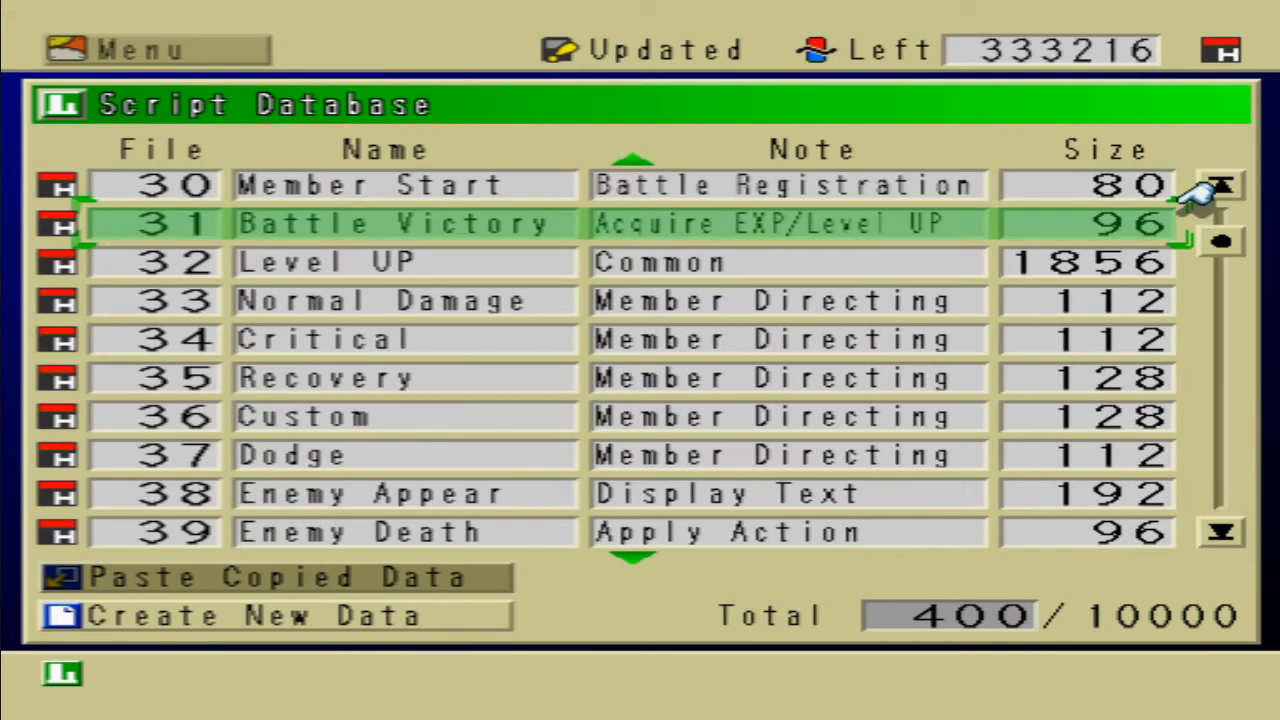
key("Up")
key("Down")
key("Down")
key("Down")
key("Down")
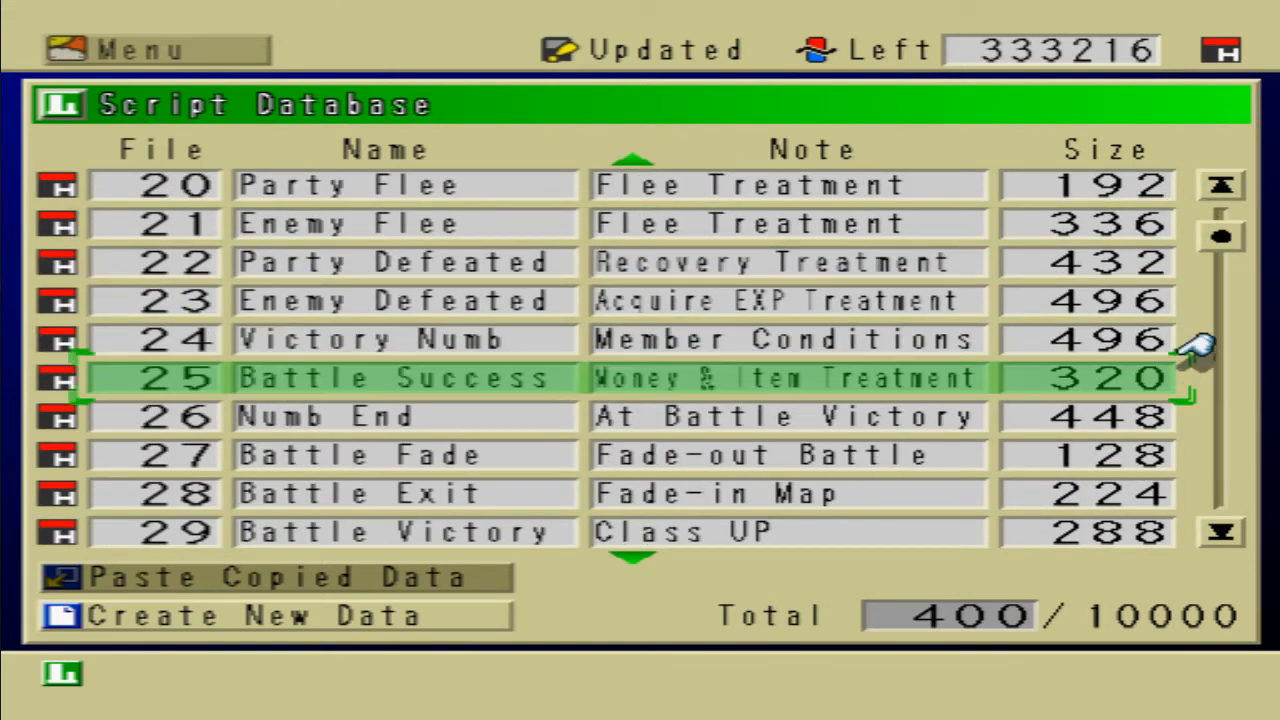
key("Up")
key("Up")
key("Up")
key("Down")
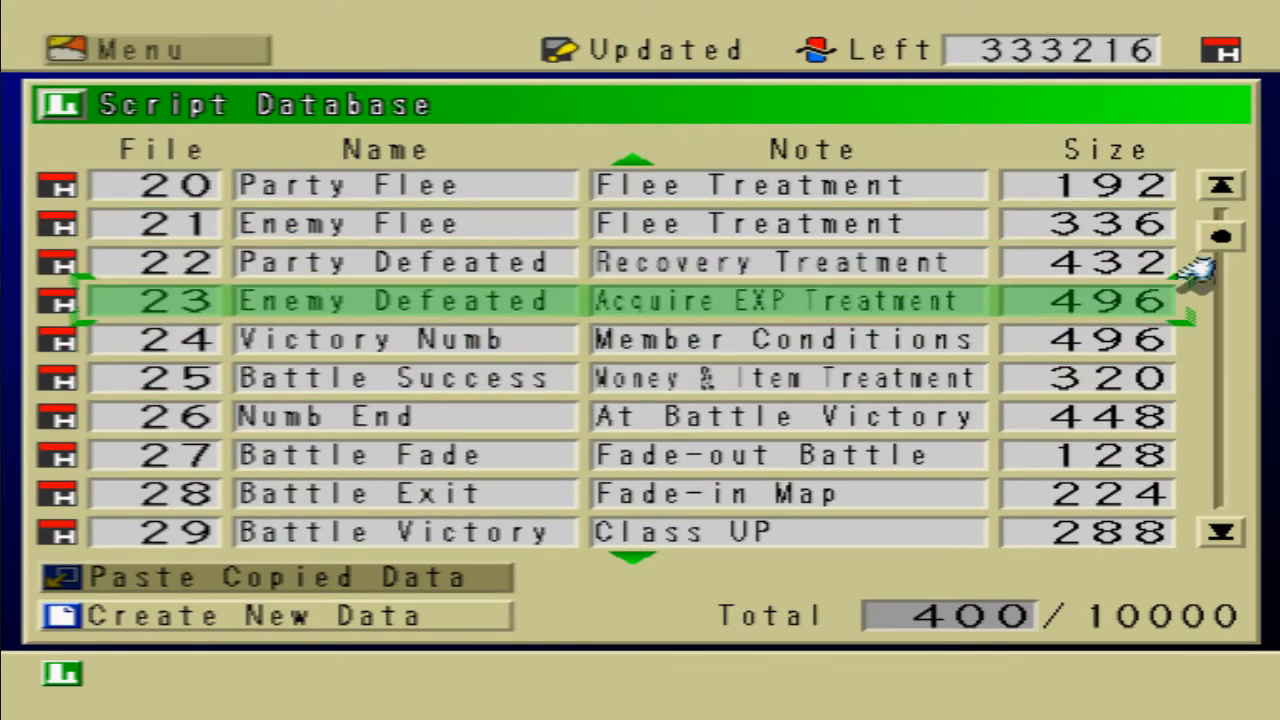
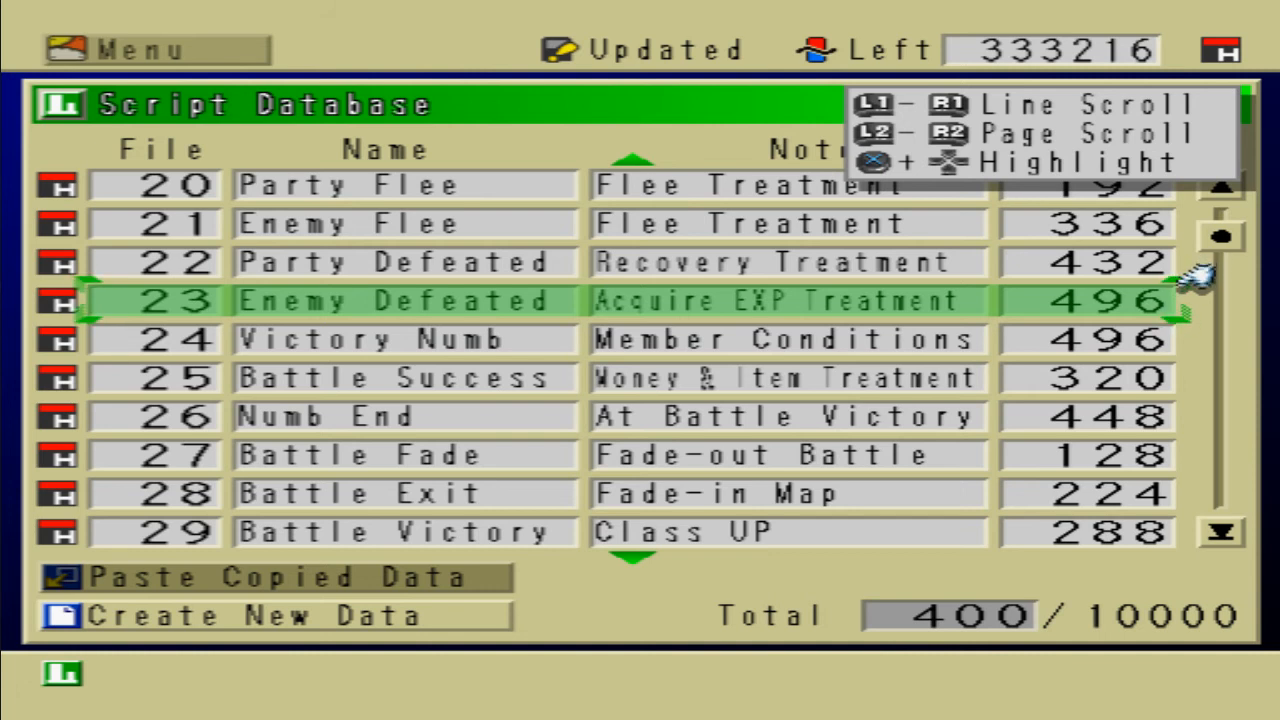
key("Return")
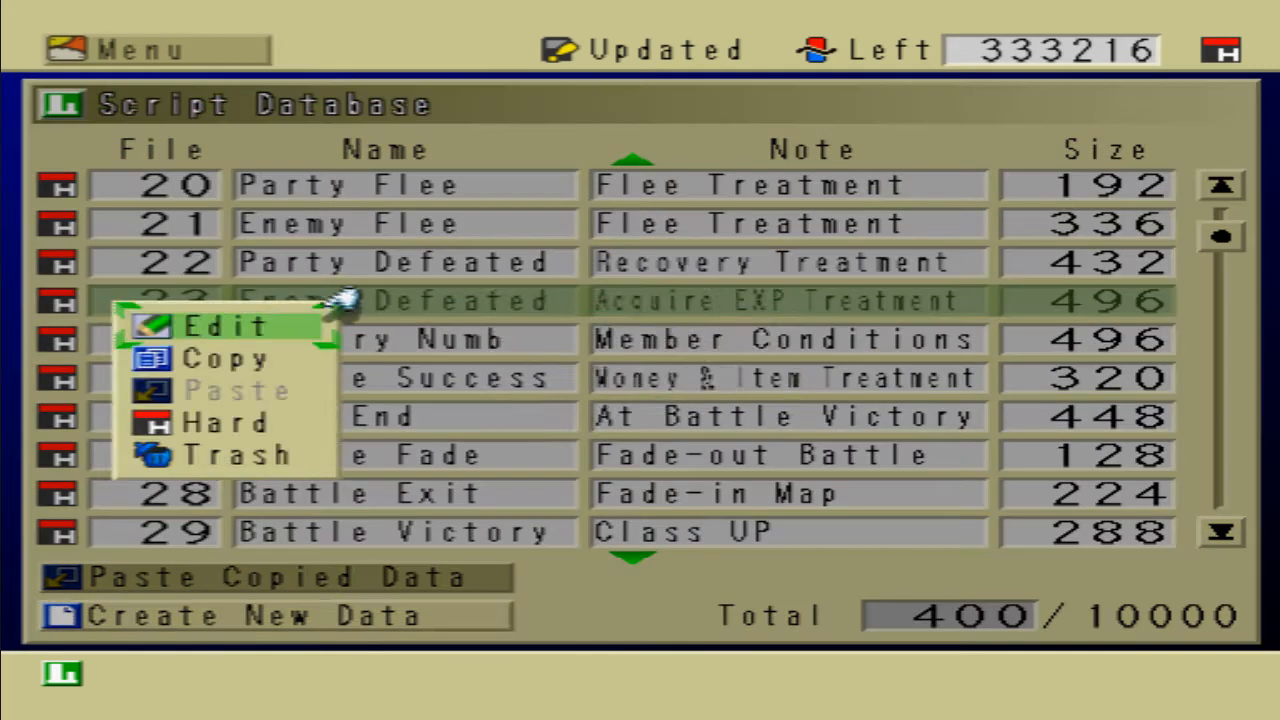
key("Return")
Step: Examine the experience messages and condition blocks in the second half of the Enemy Defeated script
key("Down")
key("Down")
key("Return")
key("Down")
key("Right")
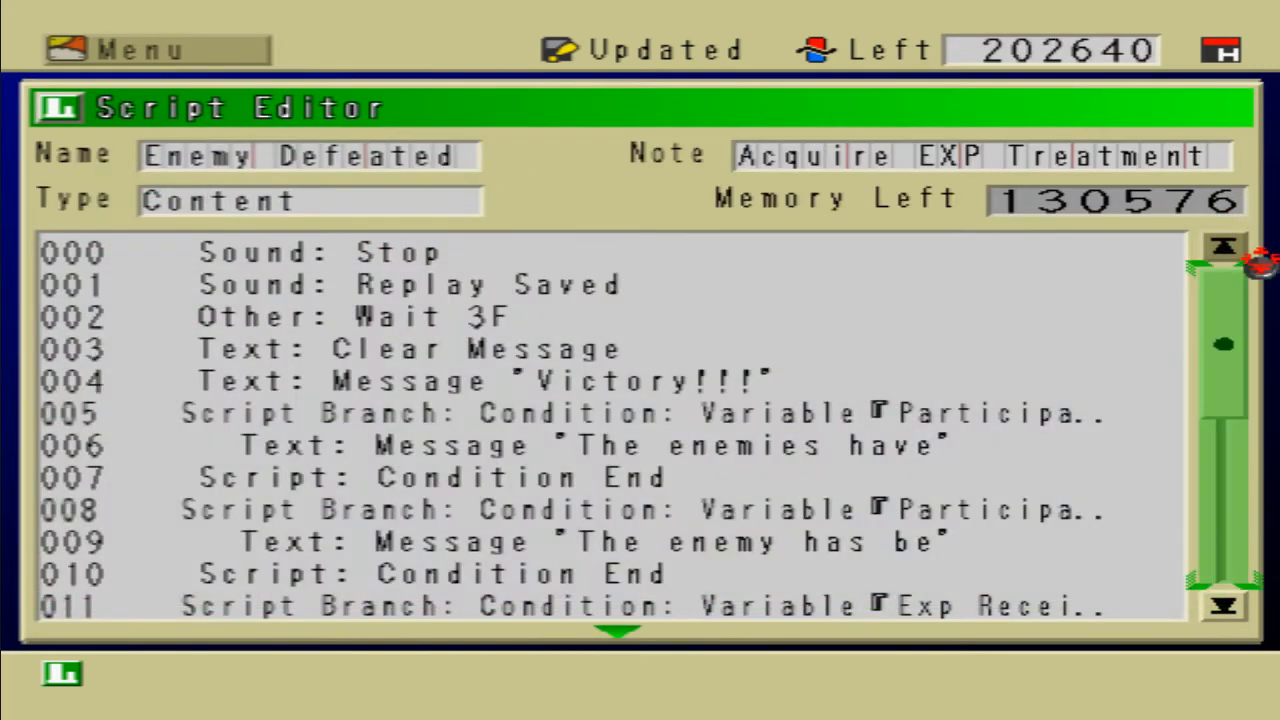
key("Down")
key("Down")
key("Down")
key("Down")
key("Down")
key("Down")
key("Down")
key("Down")
key("Down")
key("Down")
key("Down")
key("Down")
key("Down")
key("Down")
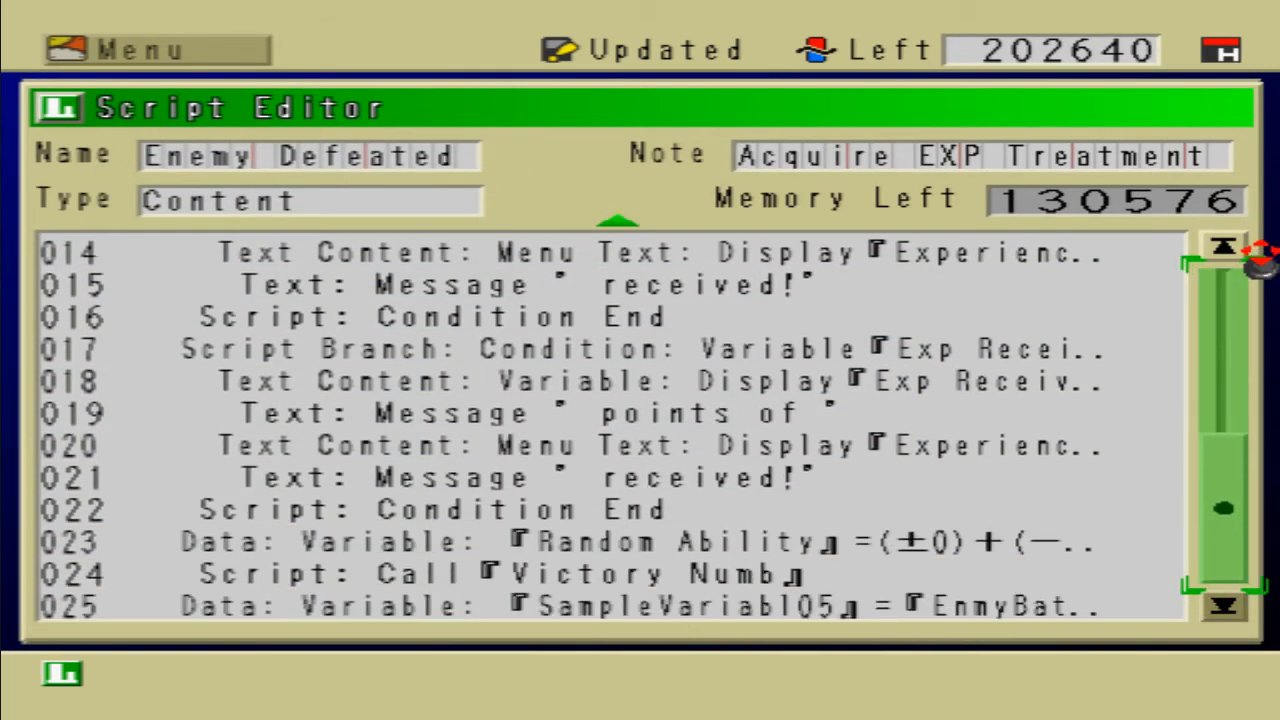
key("Left")
key("Down")
key("Down")
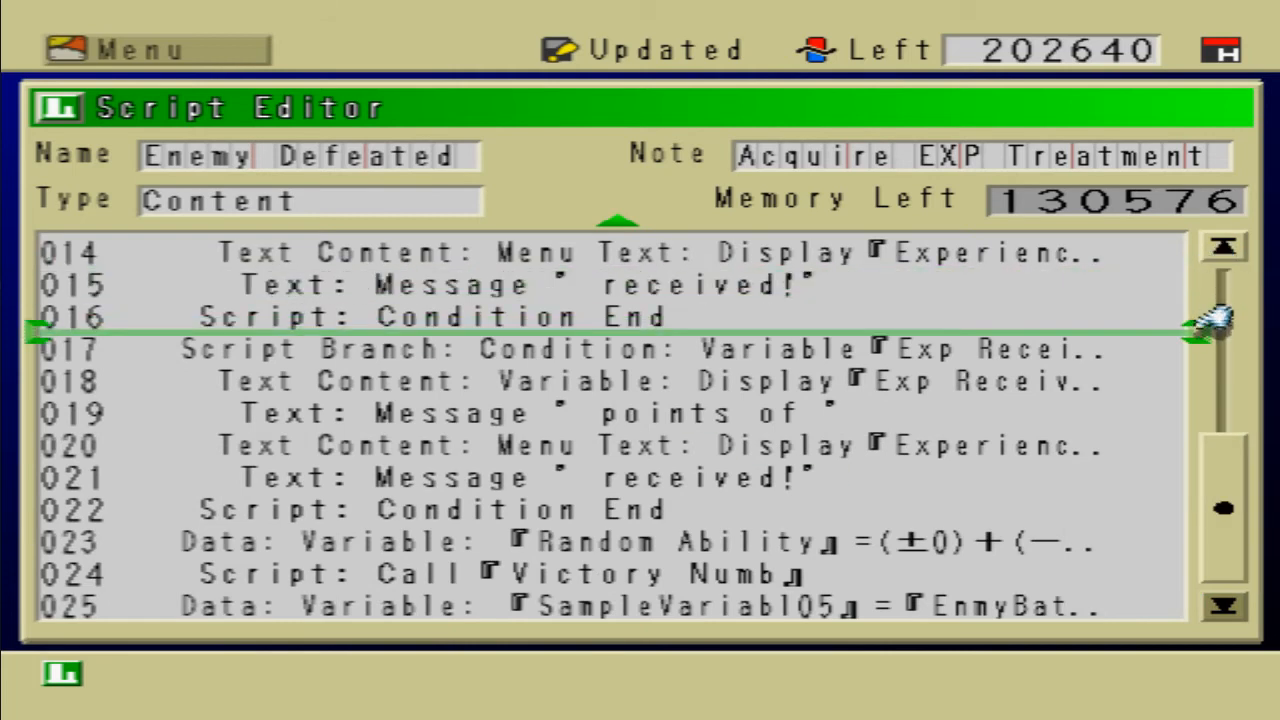
key("Right")
key("Up")
key("Up")
key("Up")
key("Down")
key("Down")
key("Down")
key("Left")
key("Down")
key("Down")
key("Down")
key("Down")
key("Down")
key("Down")
key("Down")
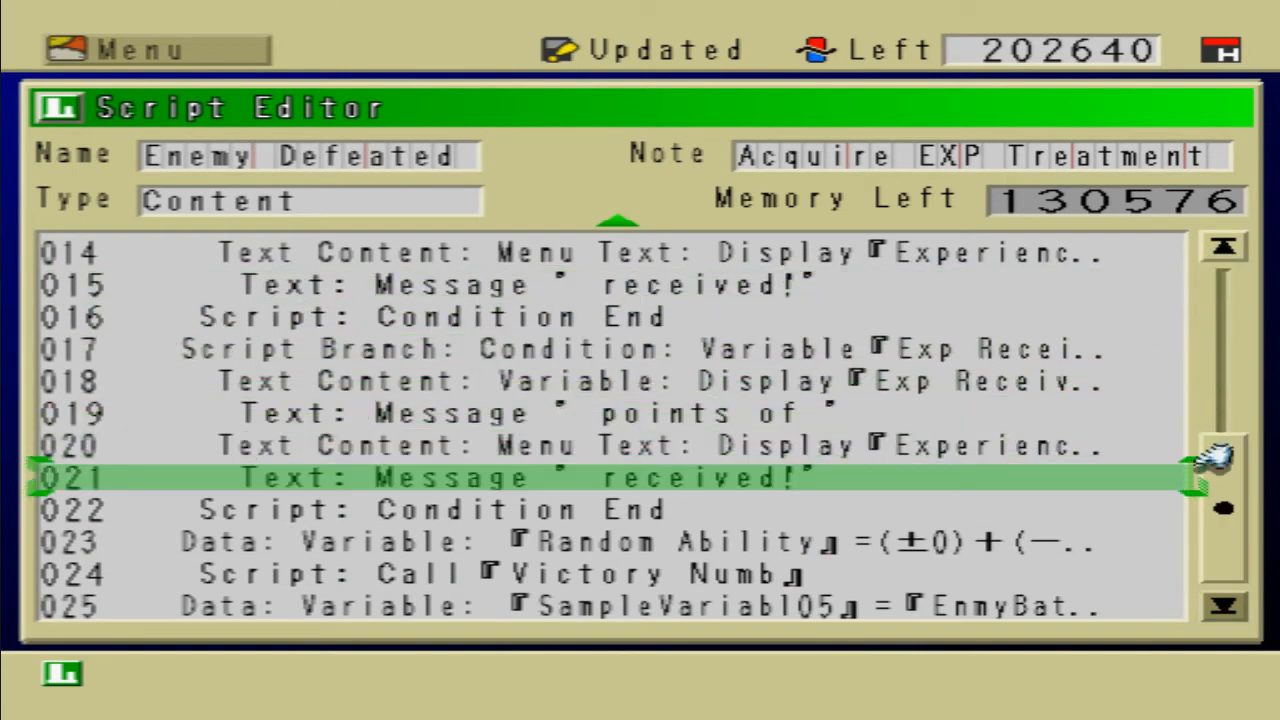
Step: View the settings of the 'received!' message on line 021 and return to the script
key("Return")
key("Return")
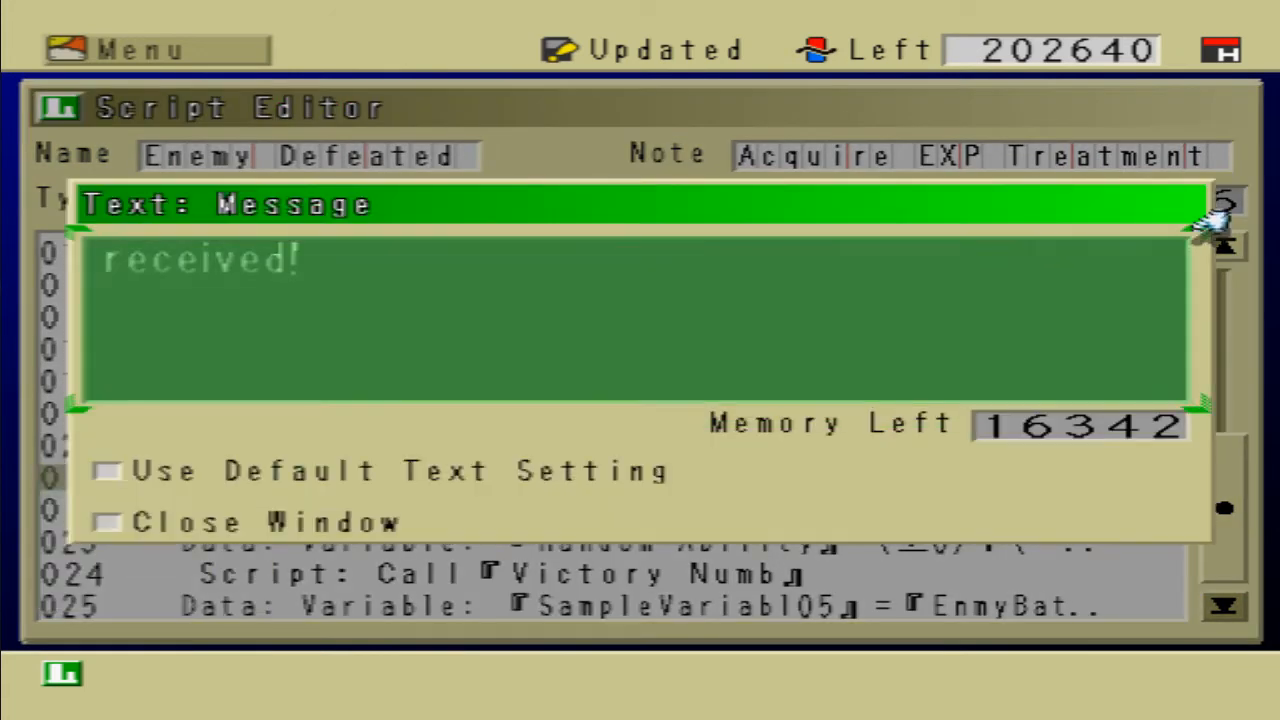
key("Return")
key("Return")
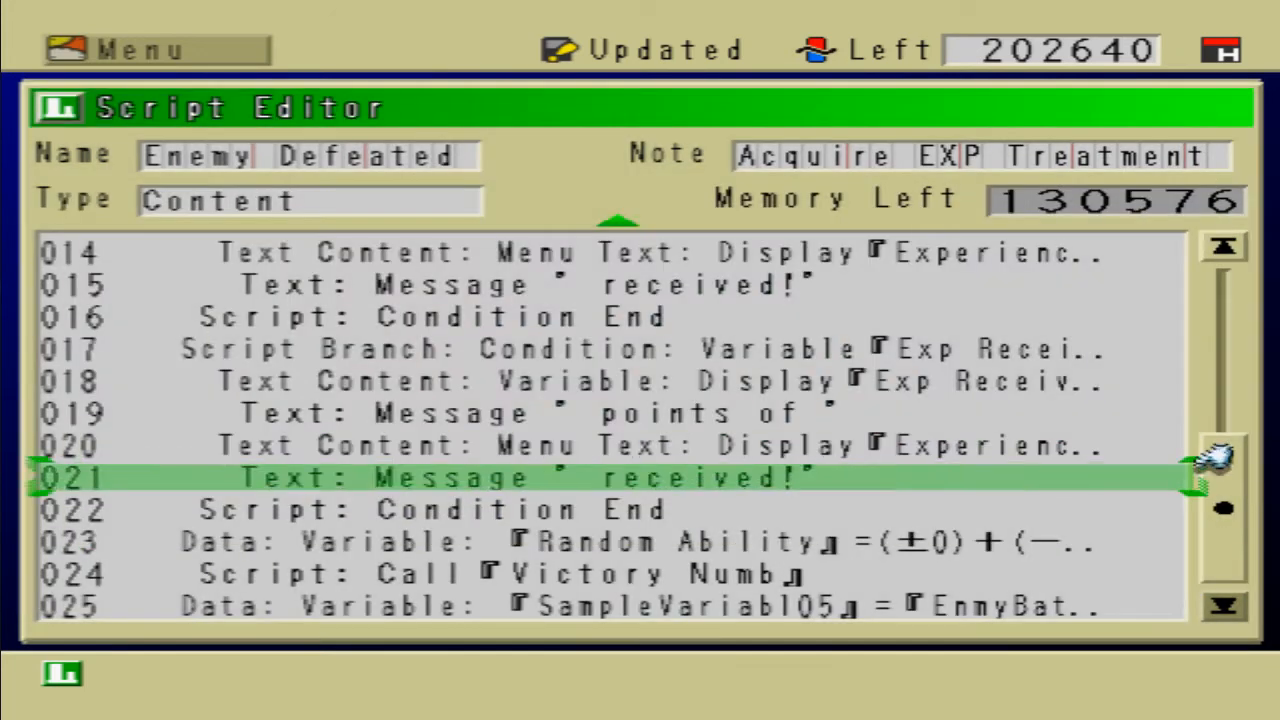
key("Return")
key("Down")
key("Down")
key("Down")
key("Down")
key("Down")
key("Down")
key("Down")
key("Escape")
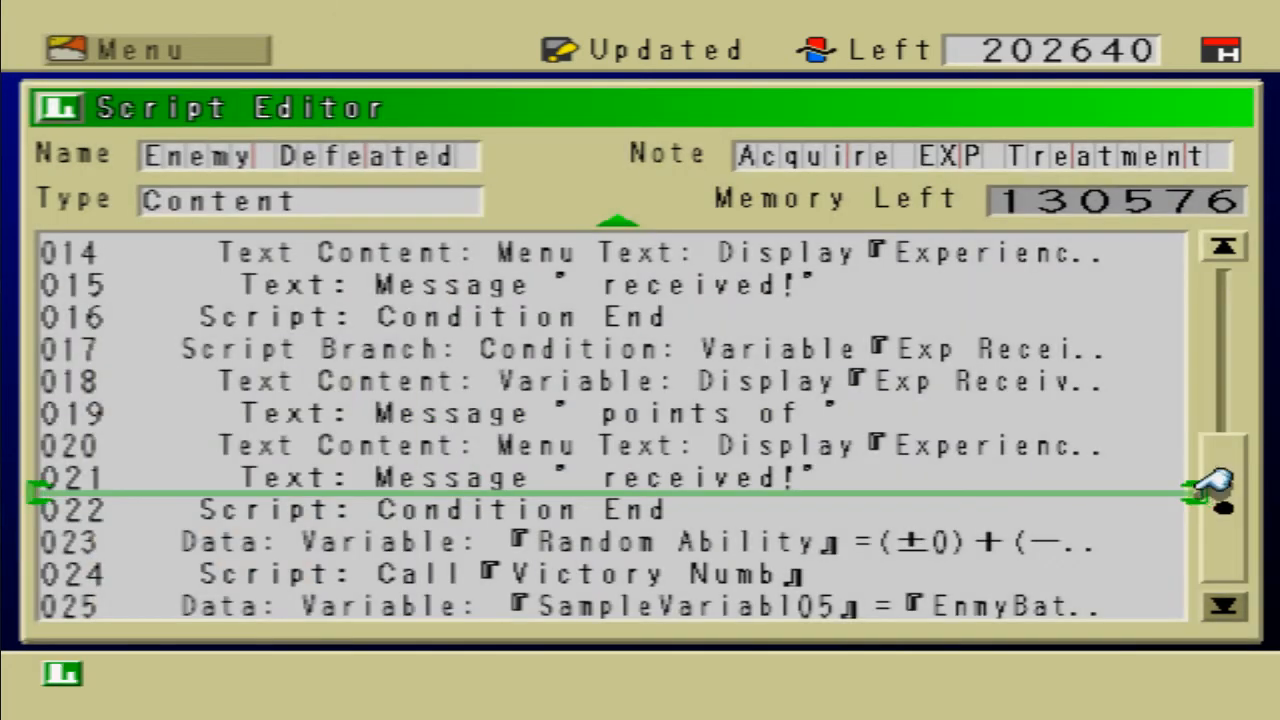
Step: Insert a Call Script command for Give Souls directly after the 'received!' message on line 021
key("Return")
key("Down")
key("Down")
key("Down")
key("Down")
key("Down")
key("Down")
key("Down")
key("Down")
key("Down")
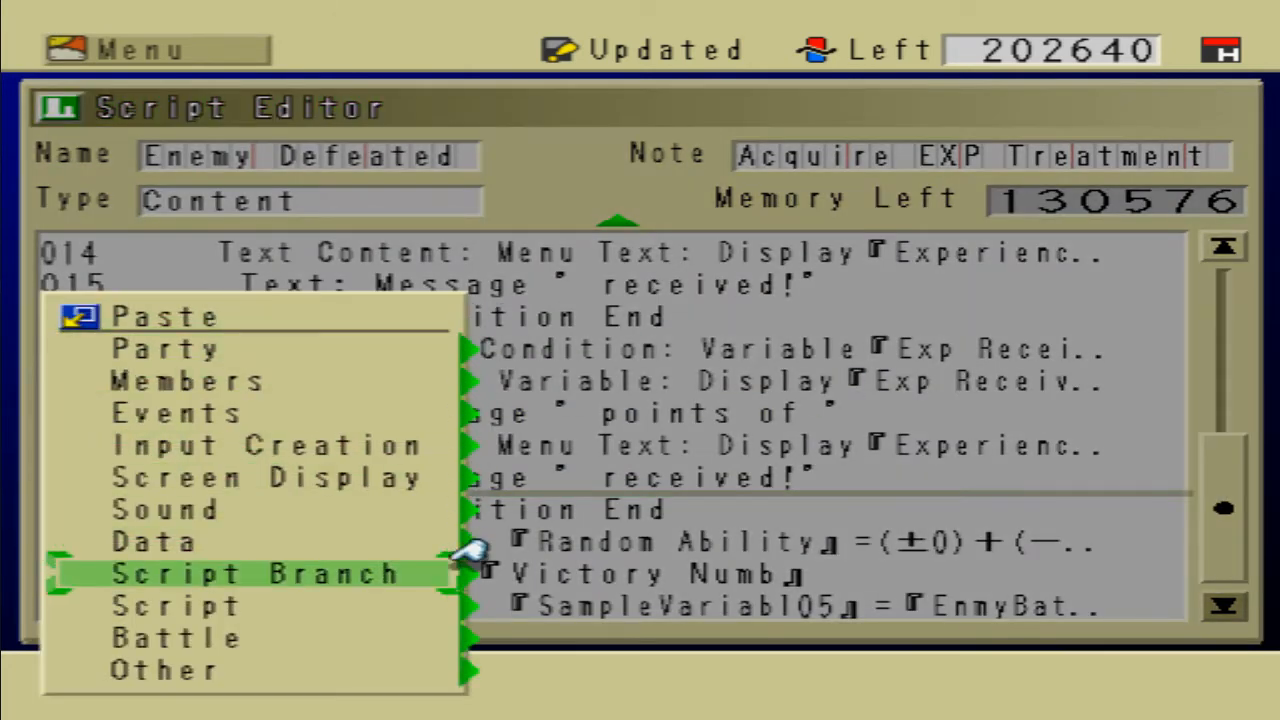
key("Return")
key("Return")
key("Return")
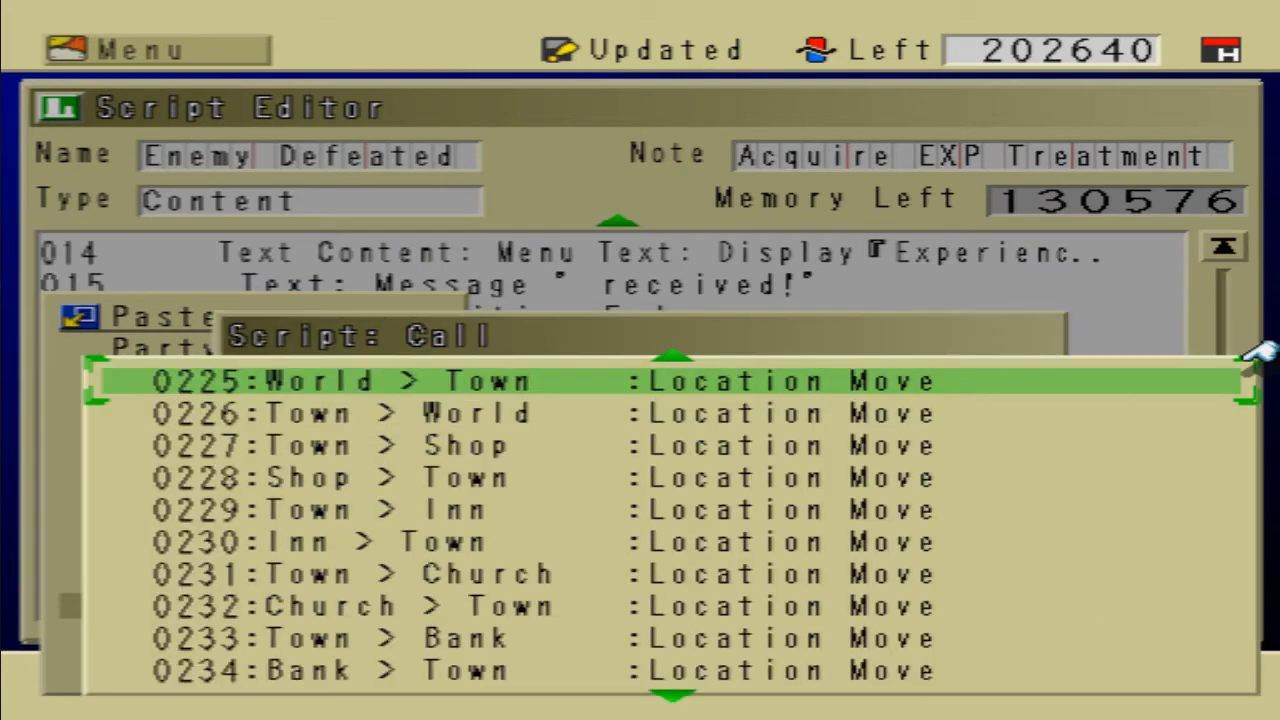
key("Page_Up")
key("Page_Up")
key("Page_Up")
key("Page_Up")
key("Page_Up")
key("Page_Up")
key("Page_Up")
key("Page_Up")
key("Page_Up")
key("Page_Up")
key("Page_Up")
key("Page_Up")
key("Page_Up")
key("Page_Up")
key("Page_Up")
key("Page_Up")
key("Page_Up")
key("Page_Up")
key("Page_Up")
key("Page_Up")
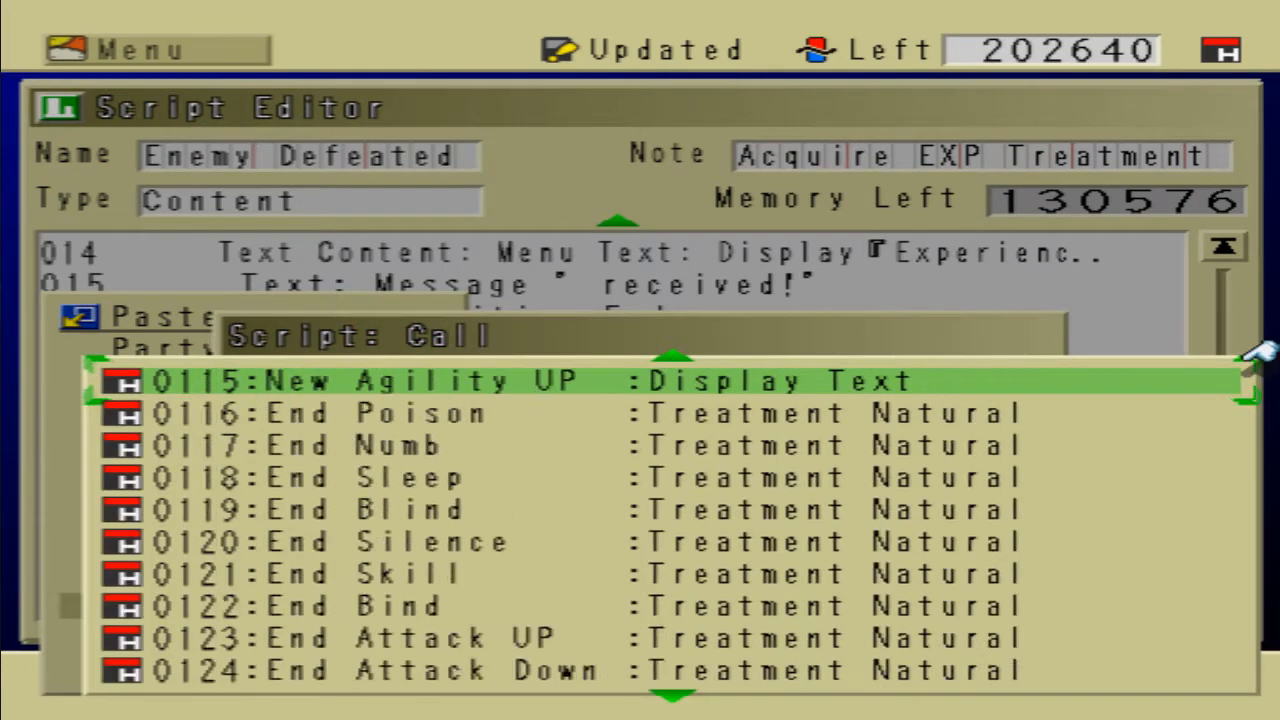
key("Page_Up")
key("Page_Up")
key("Up")
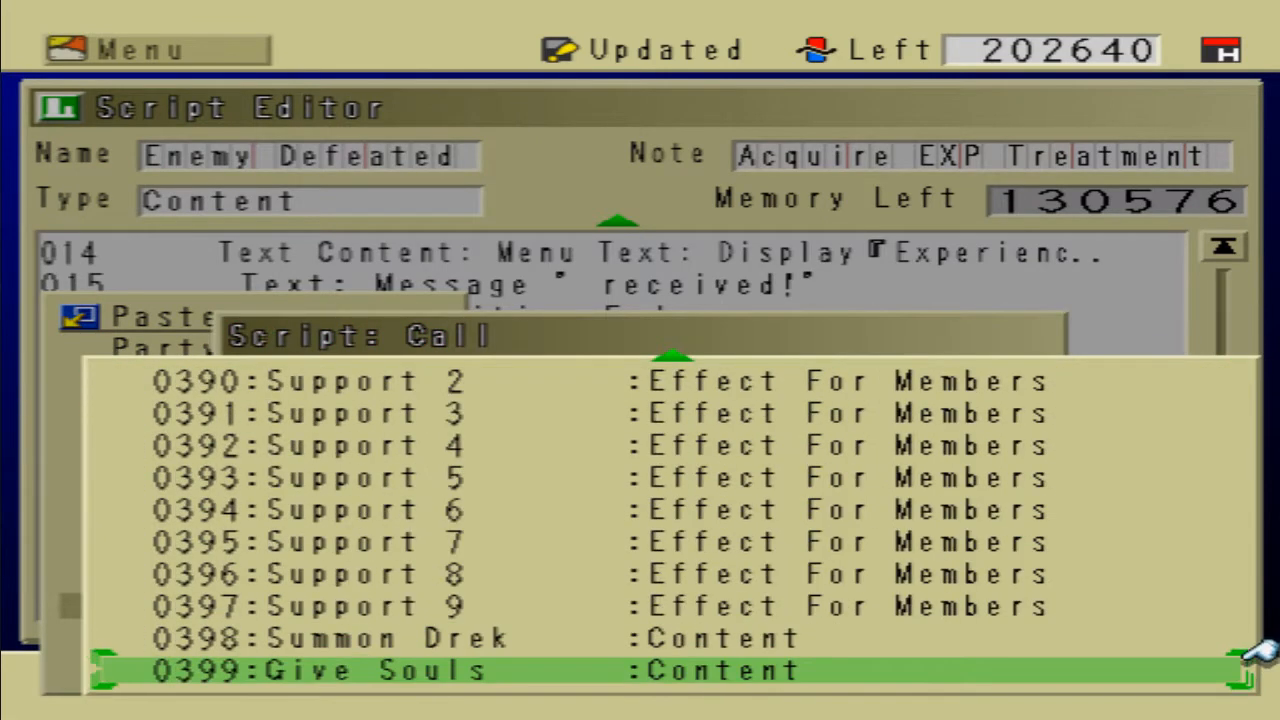
key("Return")
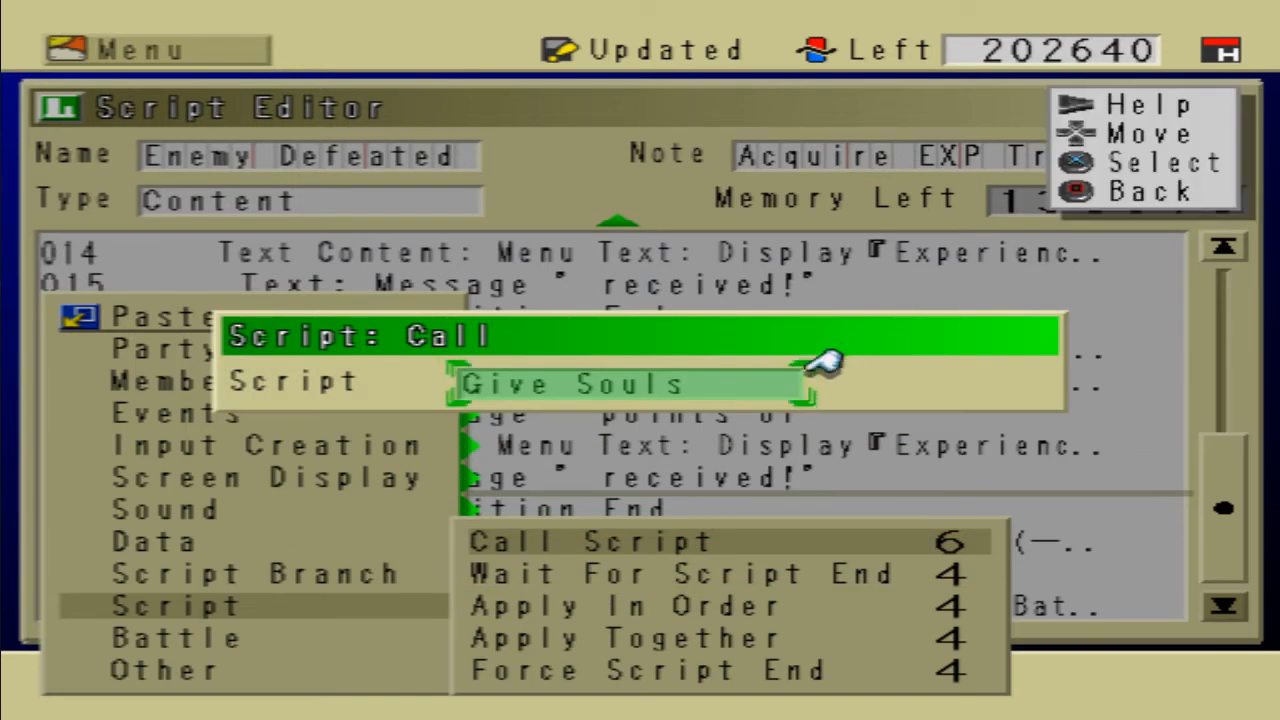
key("Escape")
key("Return")
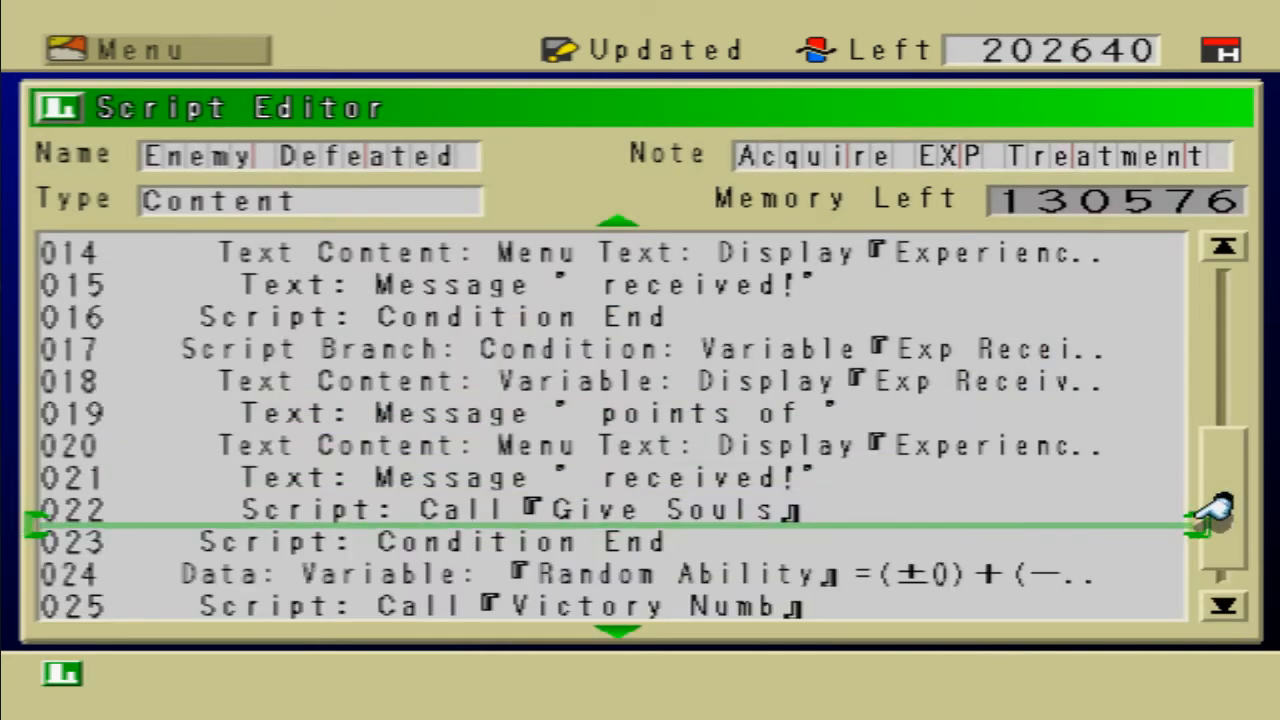
Step: Create a new text message command directly below the Give Souls call on line 022
key("Up")
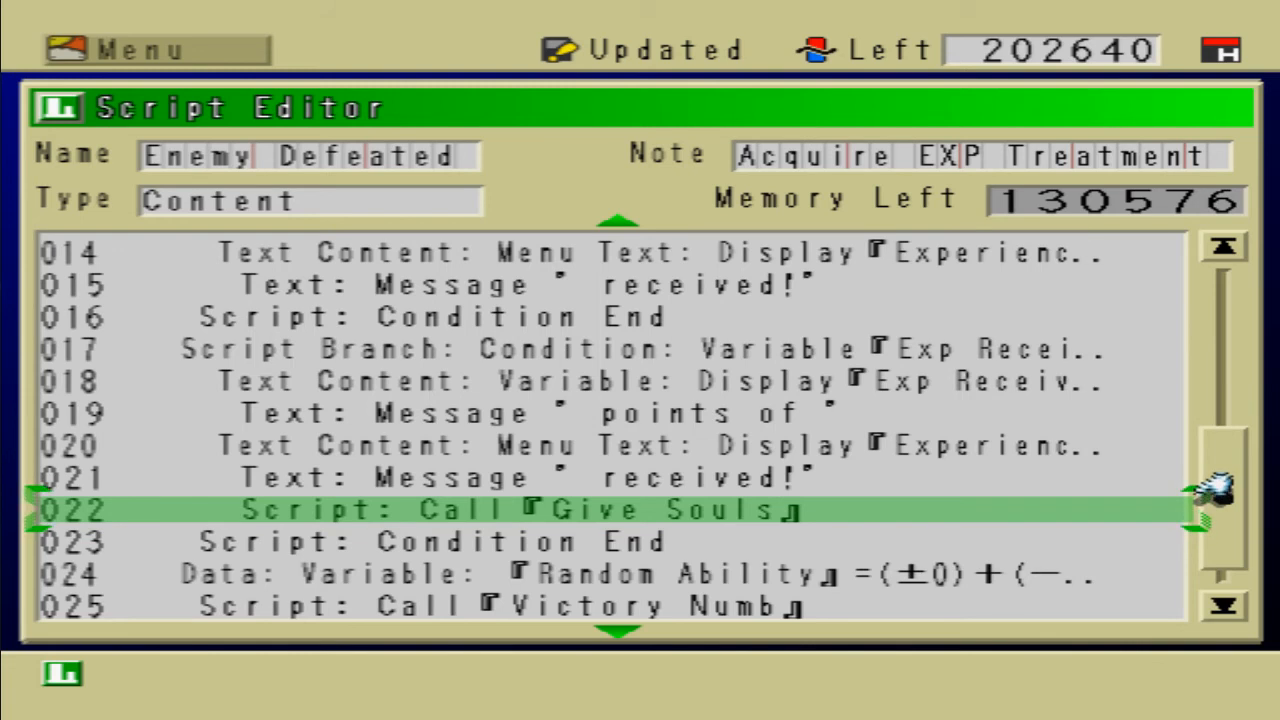
key("Down")
key("Return")
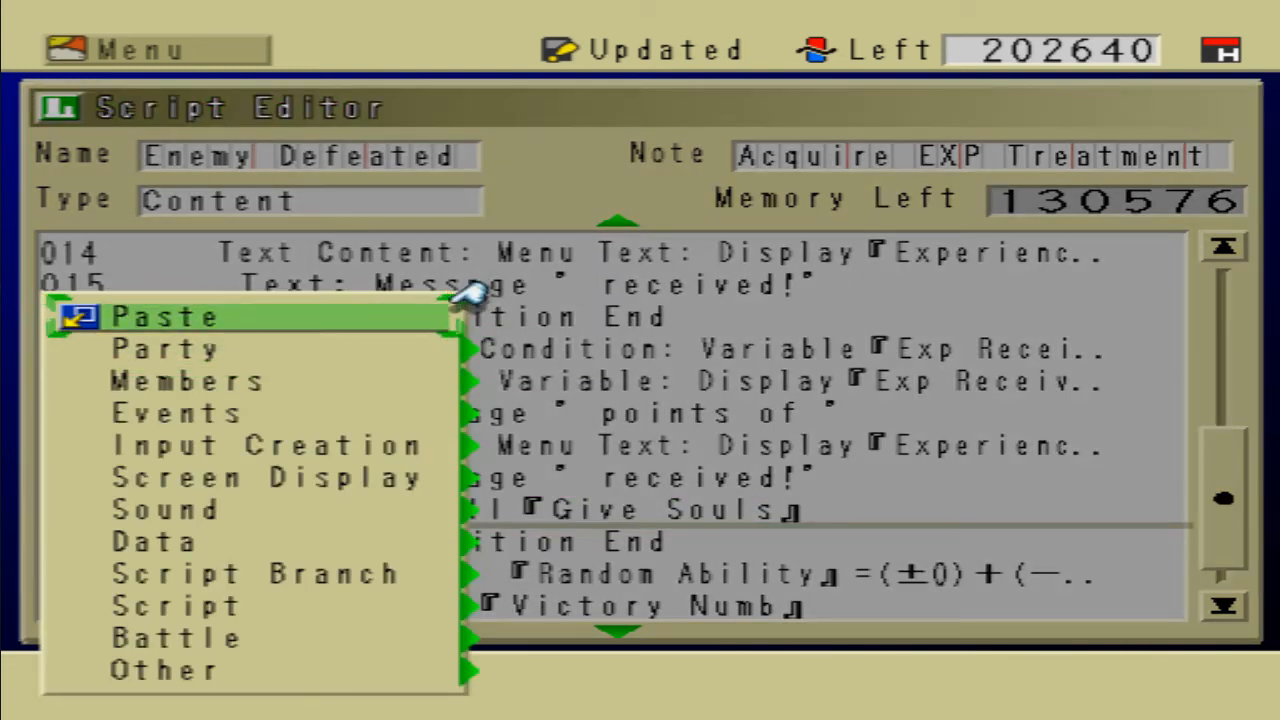
key("Escape")
key("Return")
key("Down")
key("Down")
key("Down")
key("Down")
key("Down")
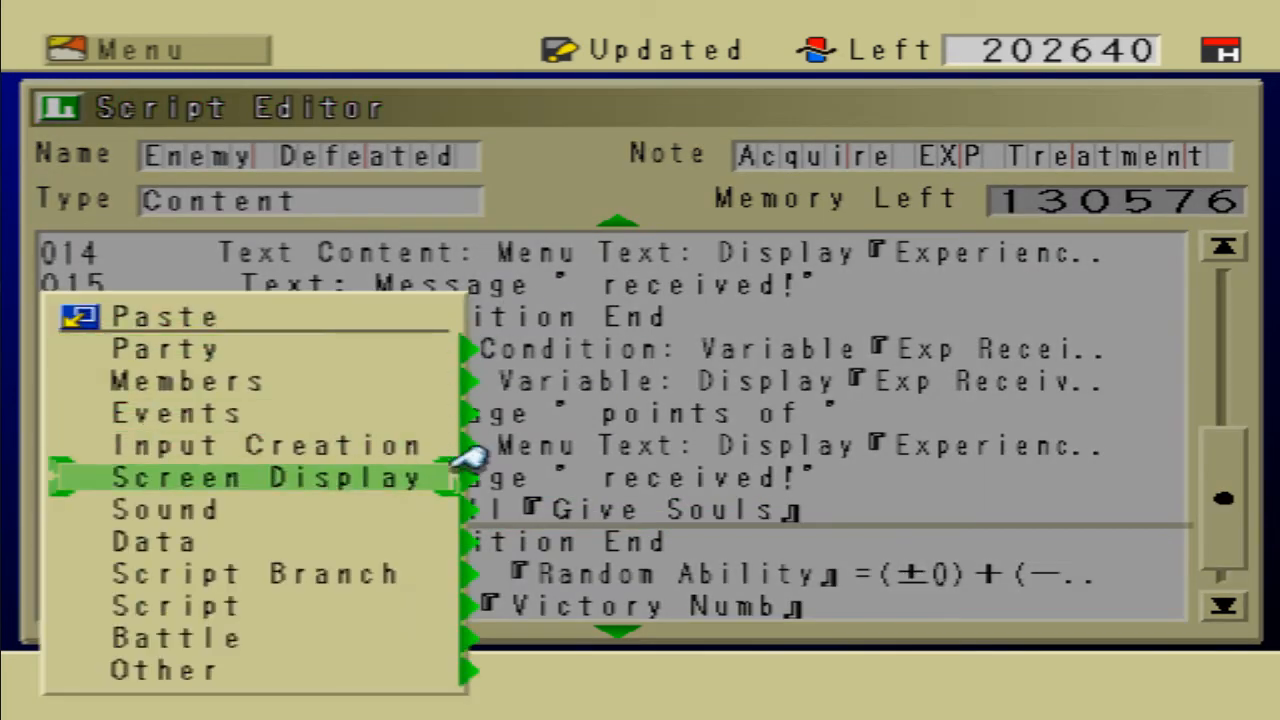
key("Return")
key("Return")
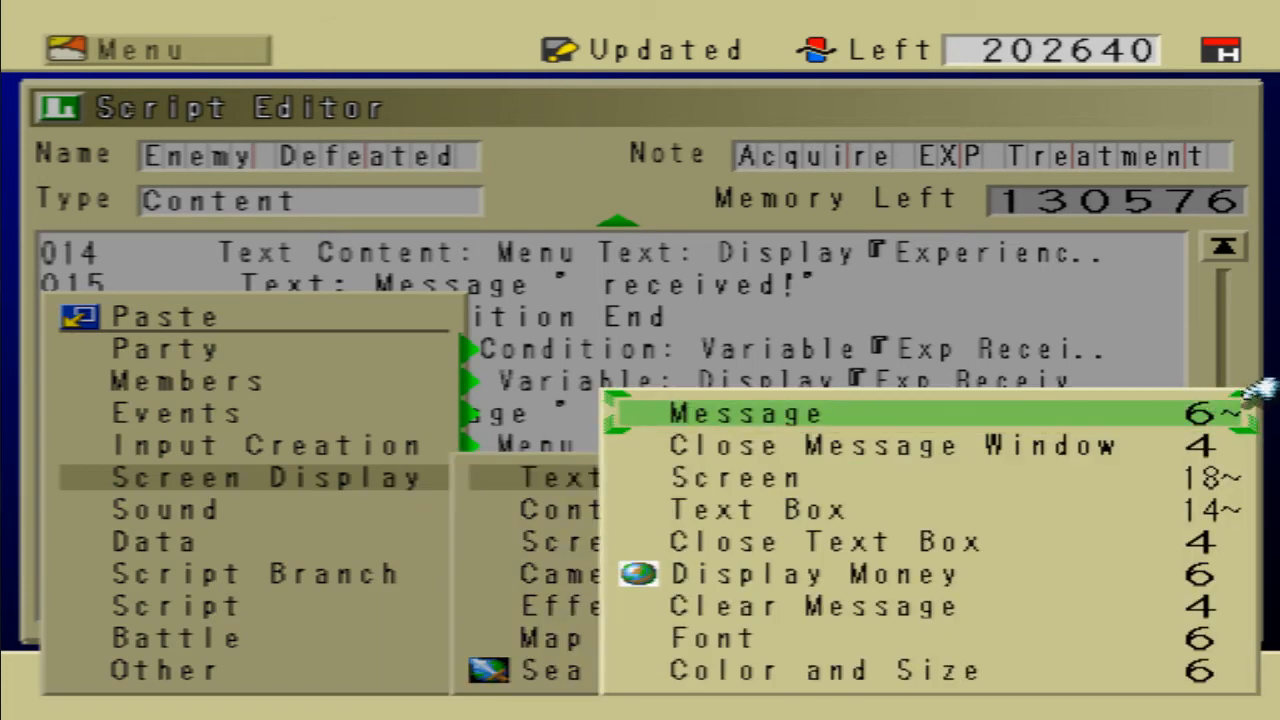
key("Escape")
key("Return")
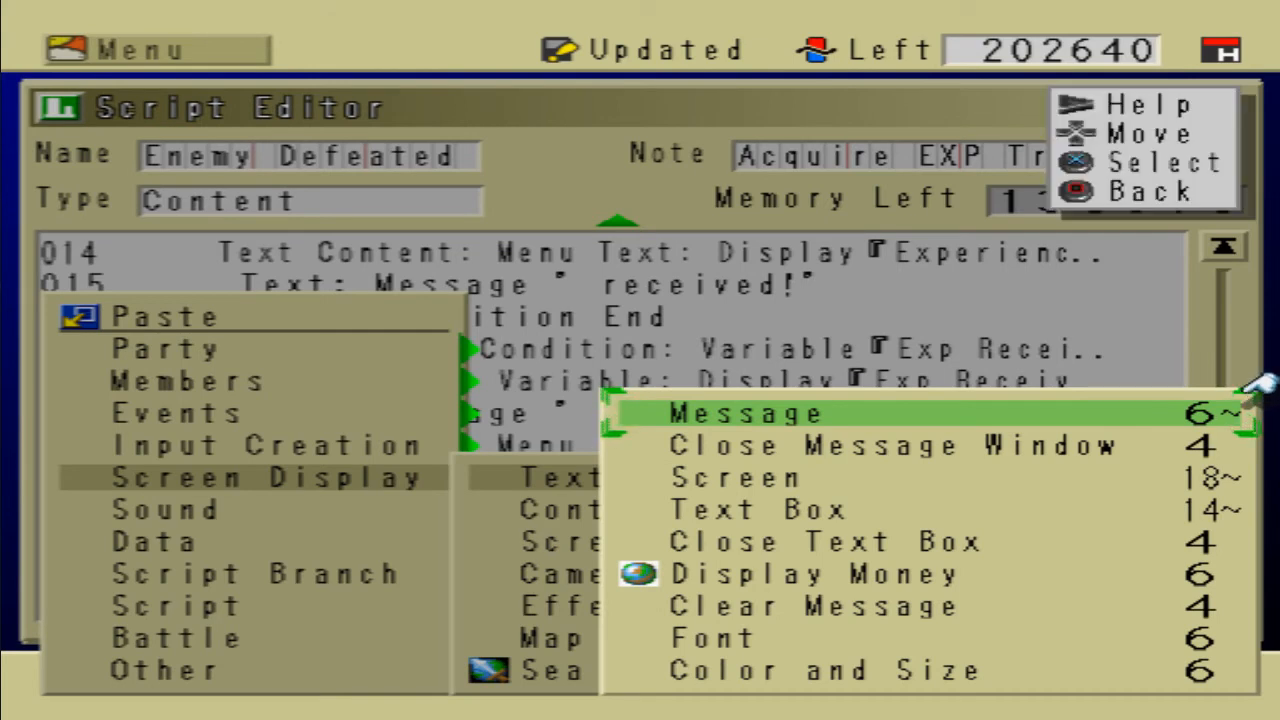
key("Down")
key("Down")
key("Up")
key("Up")
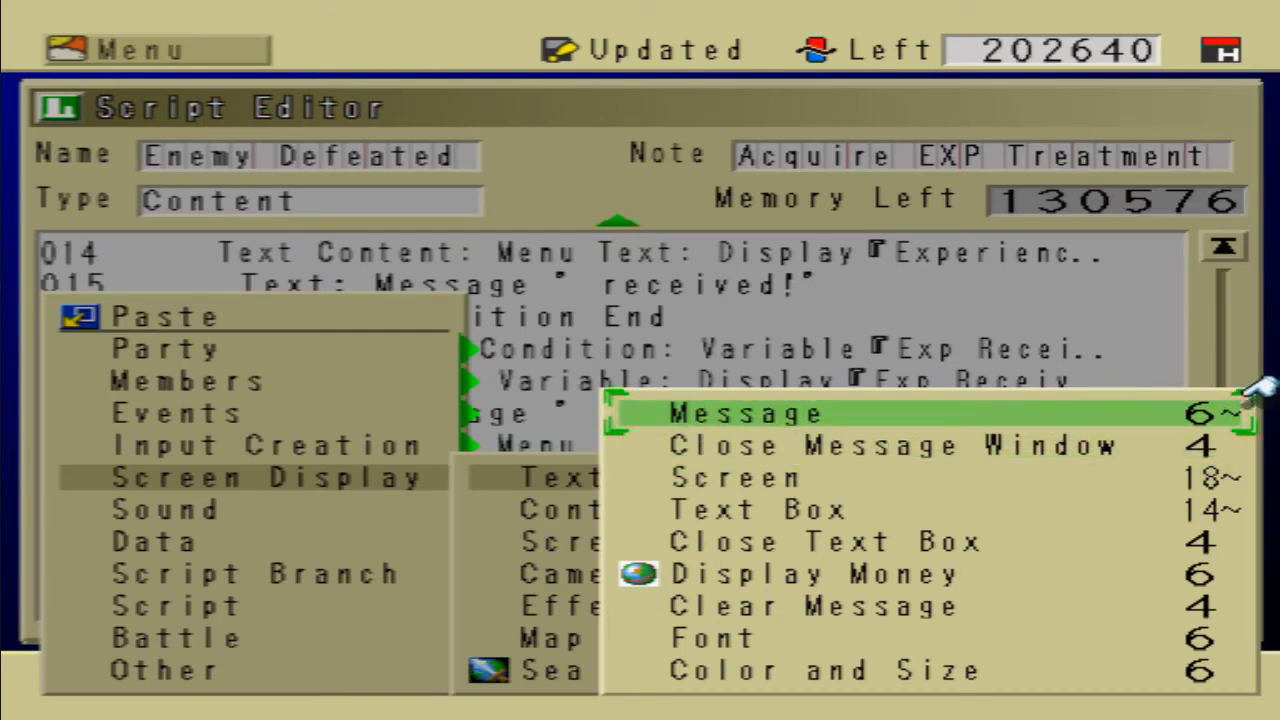
key("Down")
key("Down")
key("Up")
key("Up")
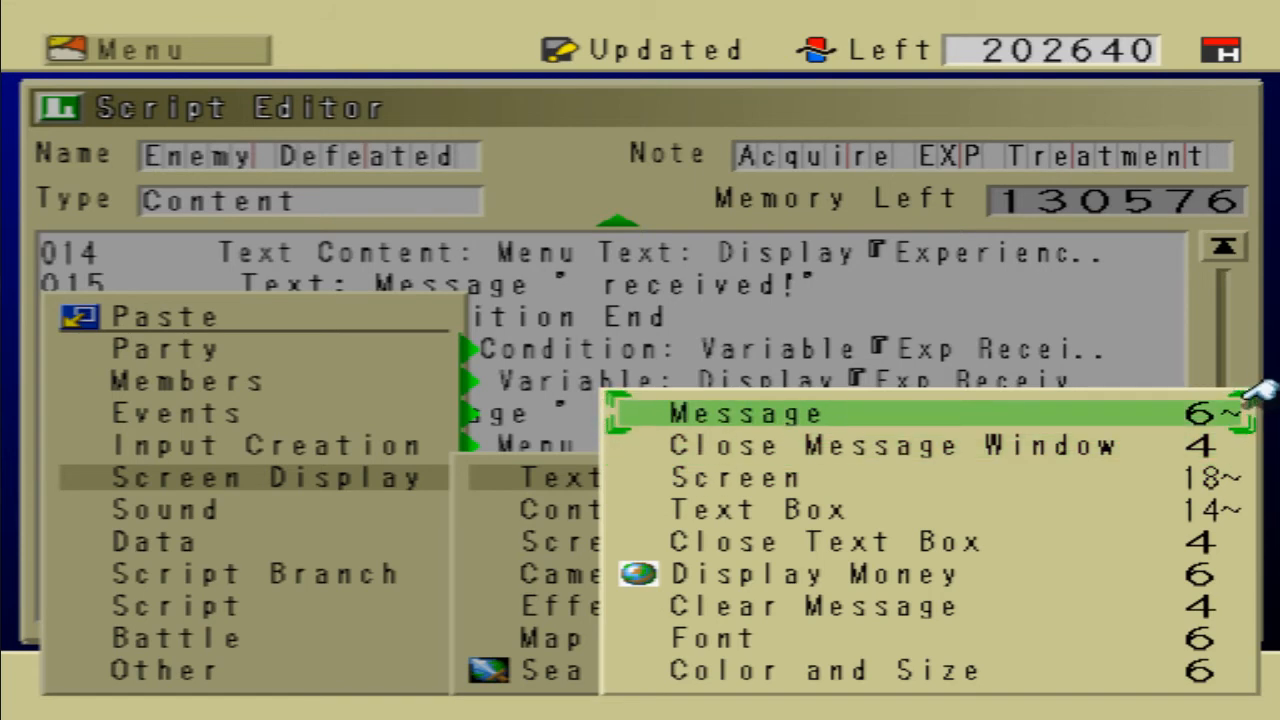
key("Return")
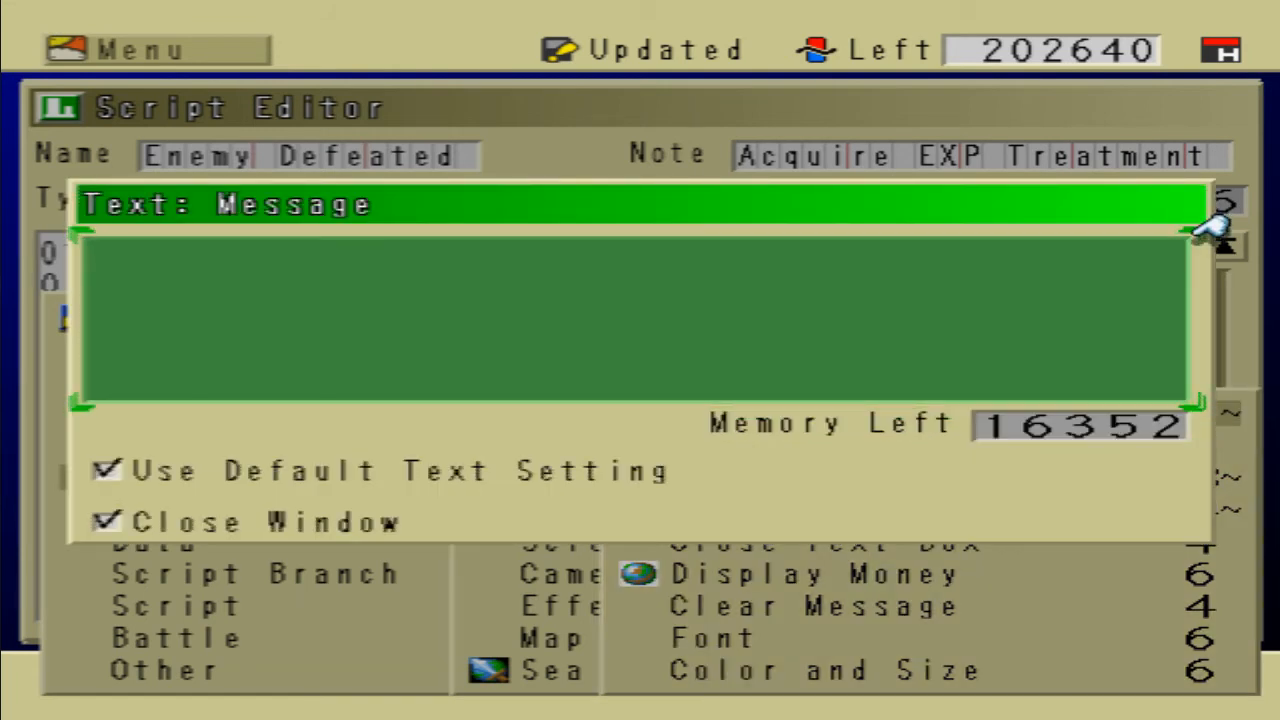
Step: Enter 'Souls Earned: ' with a trailing space as the message text and accept it
key("Return")
key("Down")
key("Down")
key("Down")
key("Right")
key("Down")
key("Right")
key("Right")
key("Right")
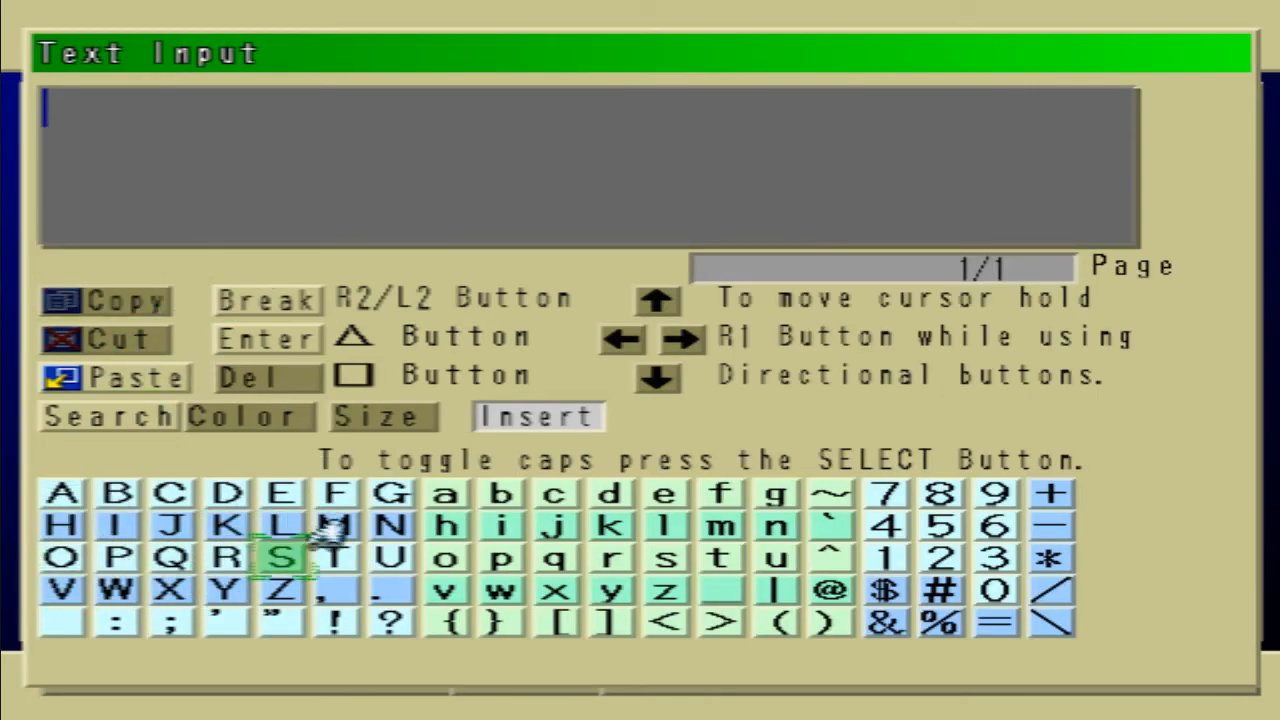
key("Return")
key("Right")
key("Right")
key("Right")
key("Return")
key("Right")
key("Right")
key("Right")
key("Right")
key("Right")
key("Right")
key("Return")
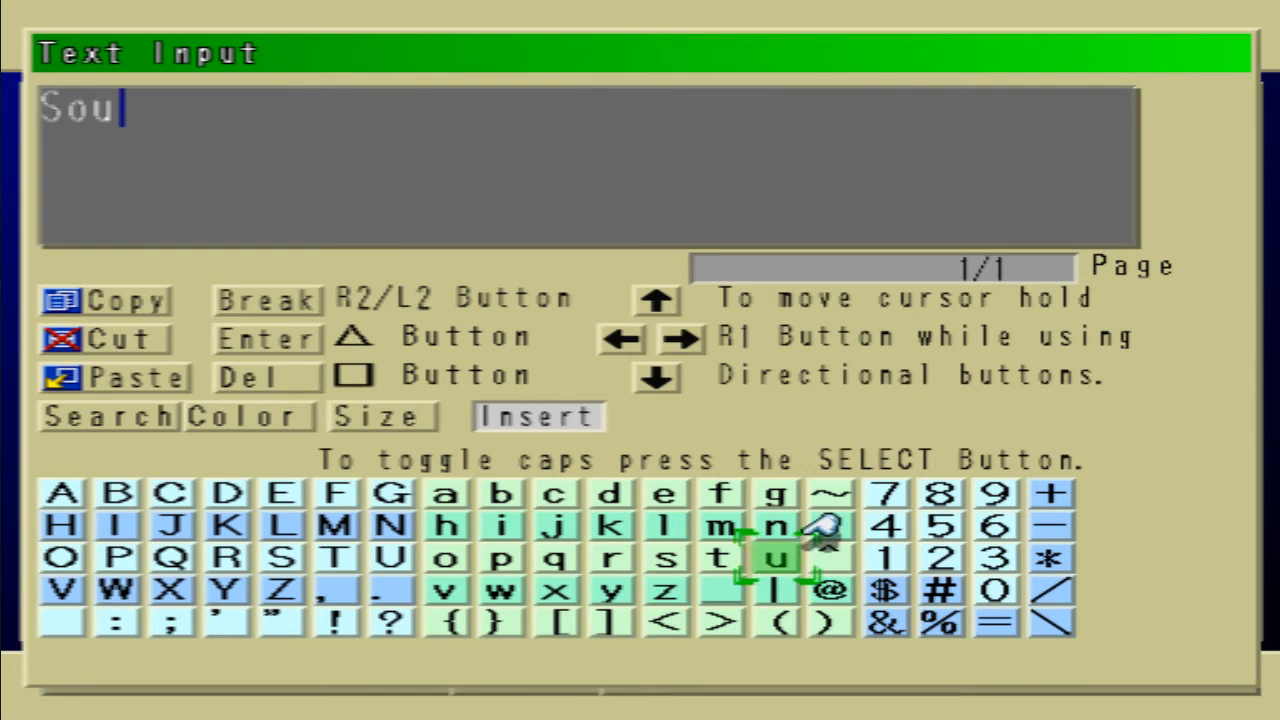
key("Up")
key("Left")
key("Left")
key("Return")
key("Down")
key("Return")
key("Down")
key("Right")
key("Right")
key("Right")
key("Right")
key("Right")
key("Right")
key("Right")
key("Down")
key("Right")
key("Return")
key("Up")
key("Up")
key("Up")
key("Up")
key("Right")
key("Right")
key("Right")
key("Right")
key("Return")
key("Right")
key("Right")
key("Right")
key("Return")
key("Right")
key("Right")
key("Right")
key("Down")
key("Down")
key("Return")
key("Up")
key("Right")
key("Right")
key("Right")
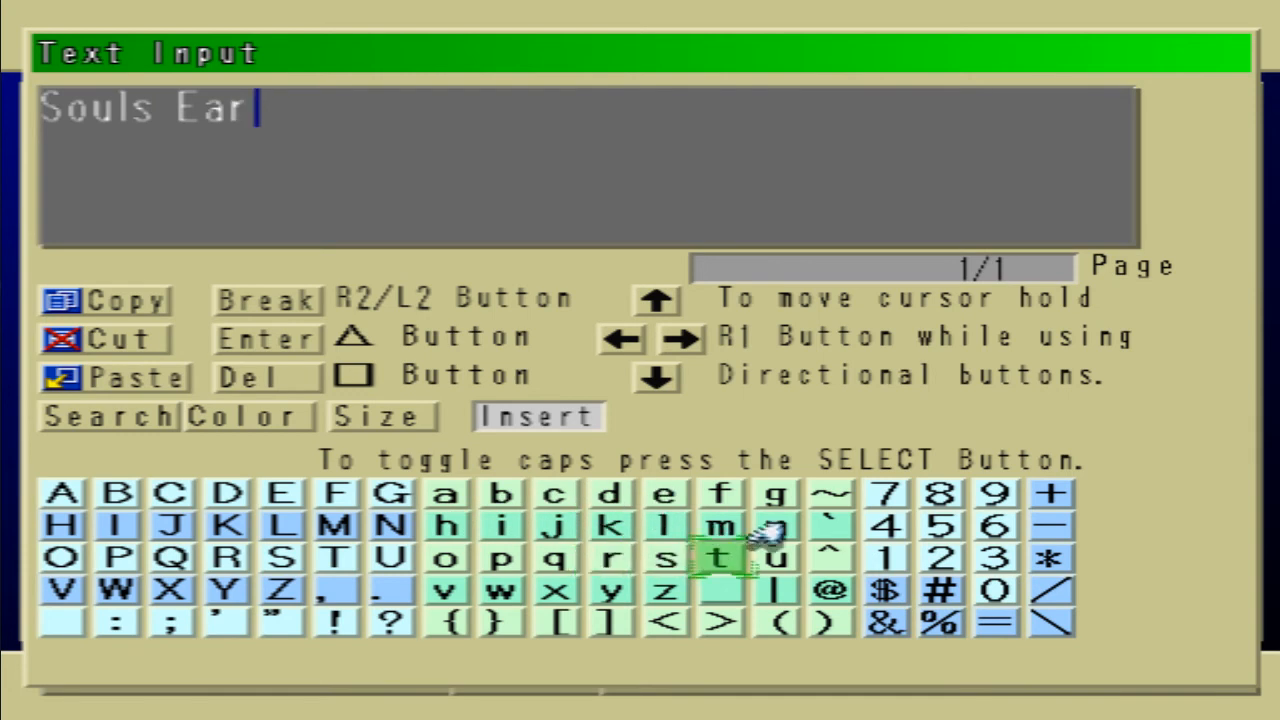
key("Return")
key("Left")
key("Left")
key("Up")
key("Return")
key("Left")
key("Return")
key("Left")
key("Left")
key("Down")
key("Down")
key("Left")
key("Left")
key("Left")
key("Left")
key("Down")
key("Down")
key("Left")
key("Left")
key("Left")
key("Return")
key("Up")
key("Up")
key("Up")
key("Down")
key("Down")
key("Down")
key("Left")
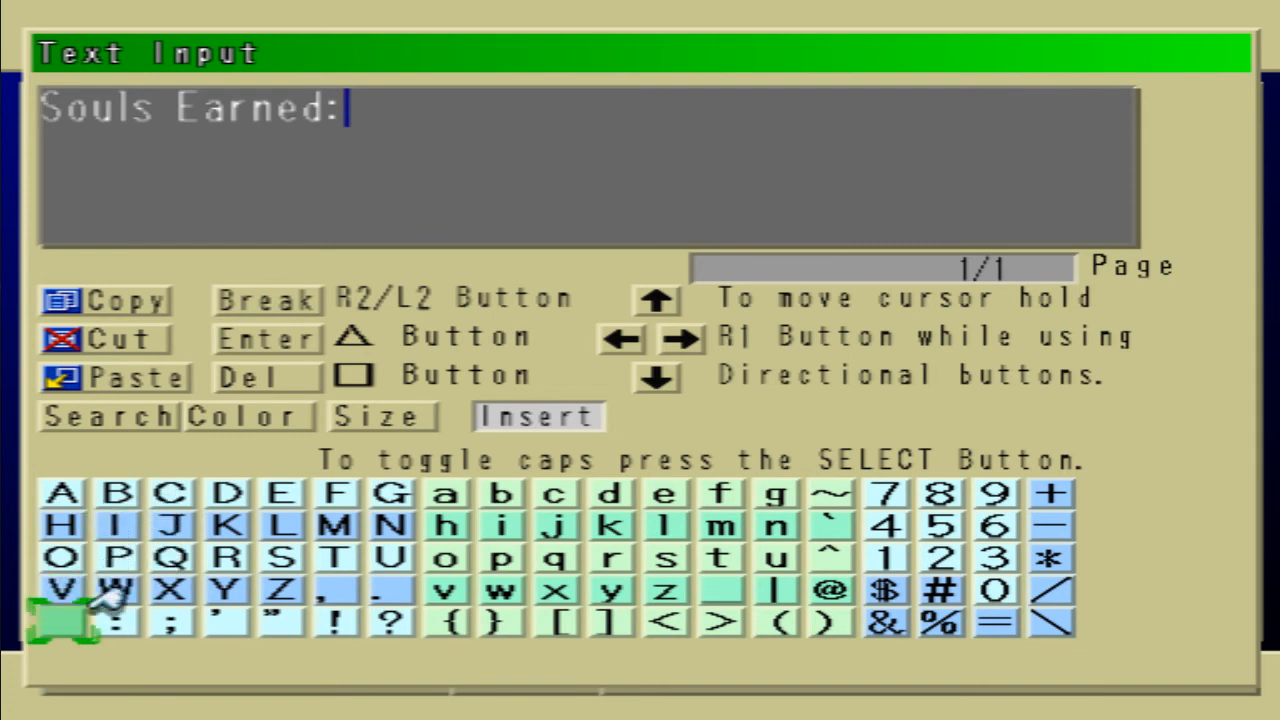
key("Return")
key("Return")
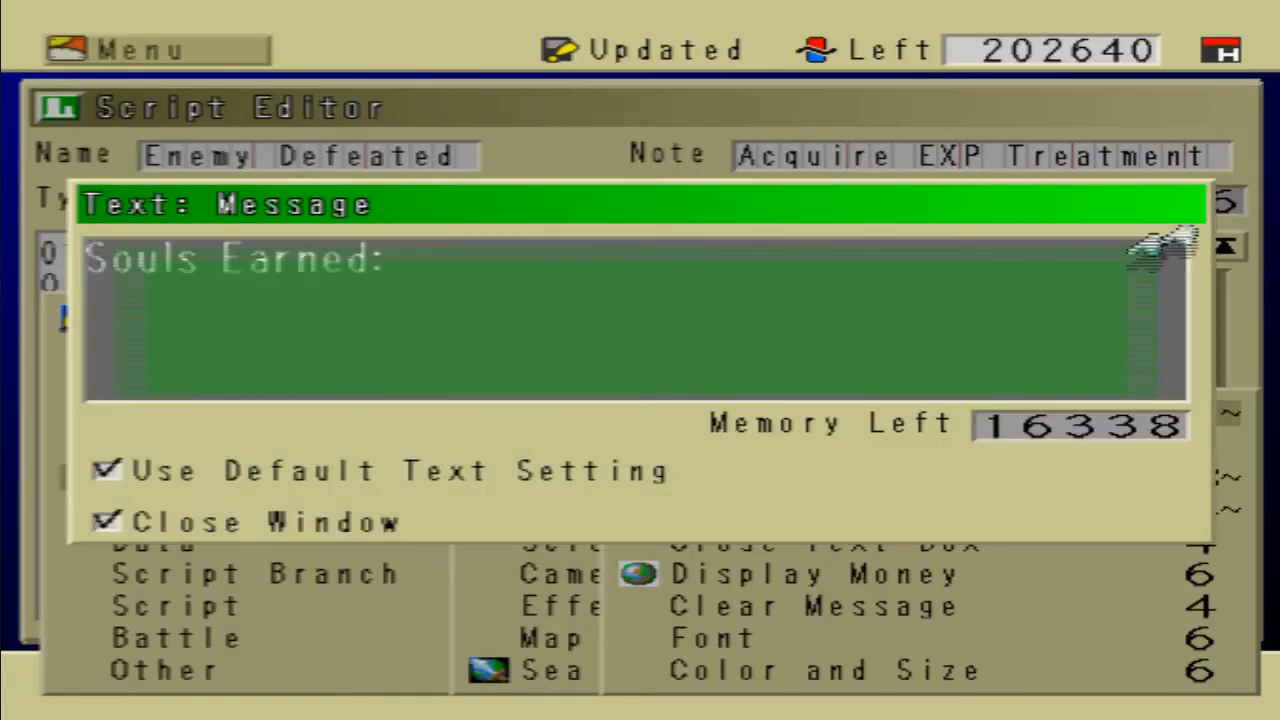
Step: Turn off Close Window for the 'Souls Earned: ' message and add it to the script
key("Down")
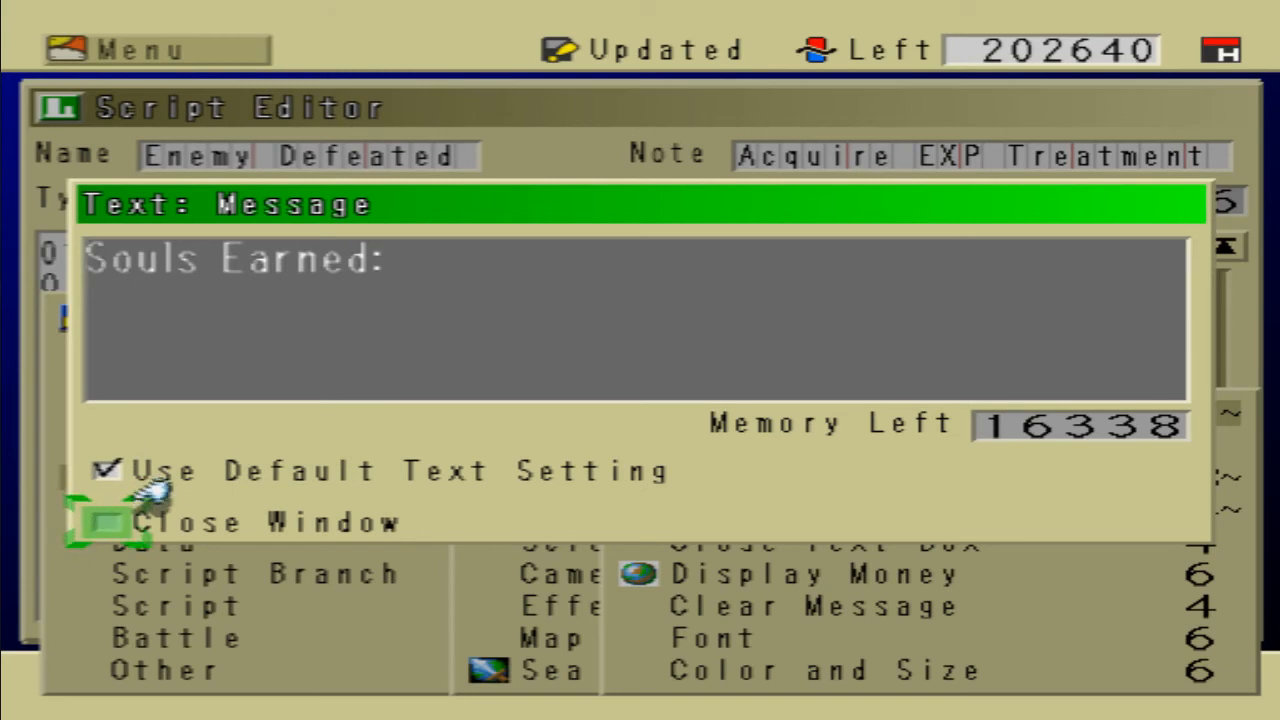
key("Return")
key("Return")
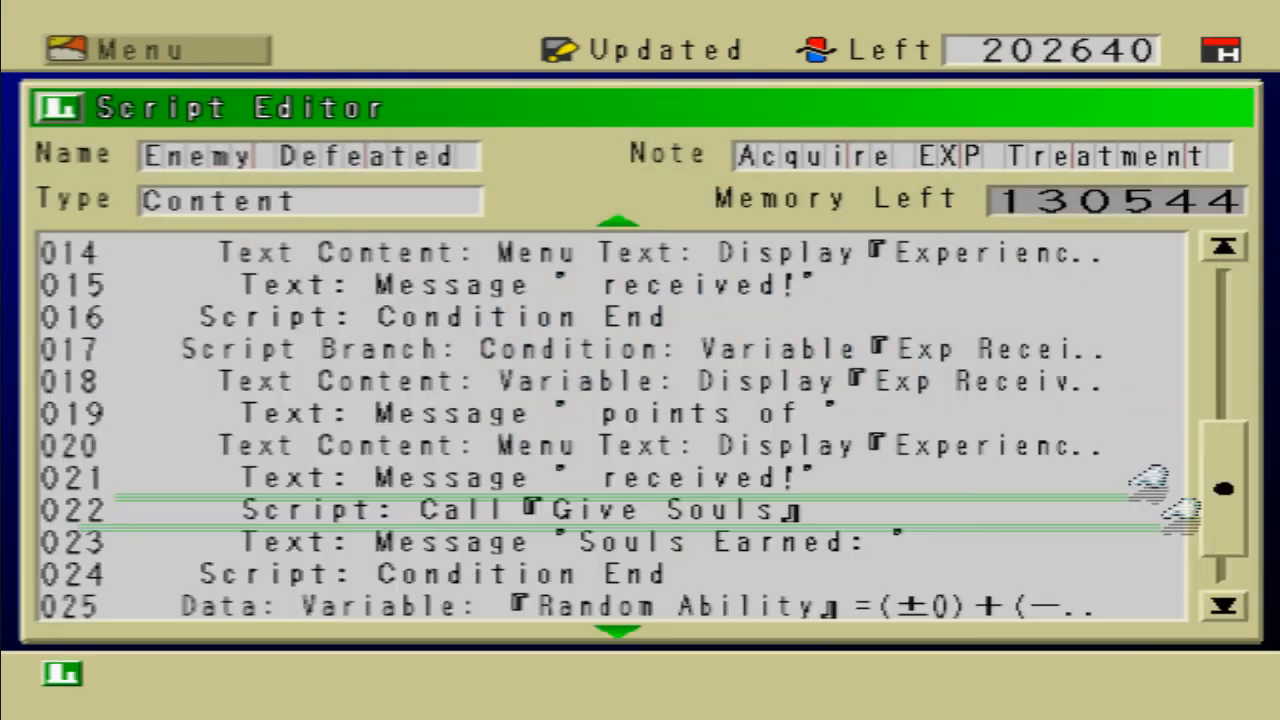
Step: Create a variable display command directly below the 'Souls Earned: ' message on line 023
key("Return")
key("Down")
key("Down")
key("Down")
key("Down")
key("Down")
key("Return")
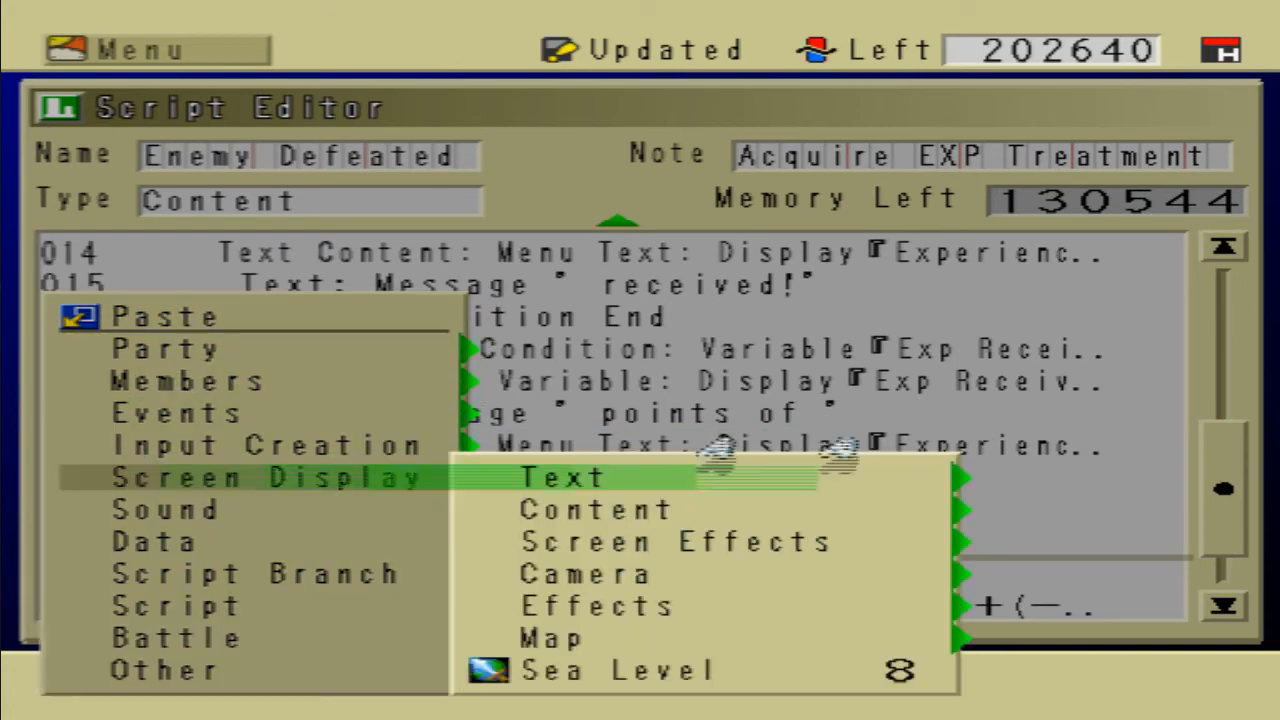
key("Return")
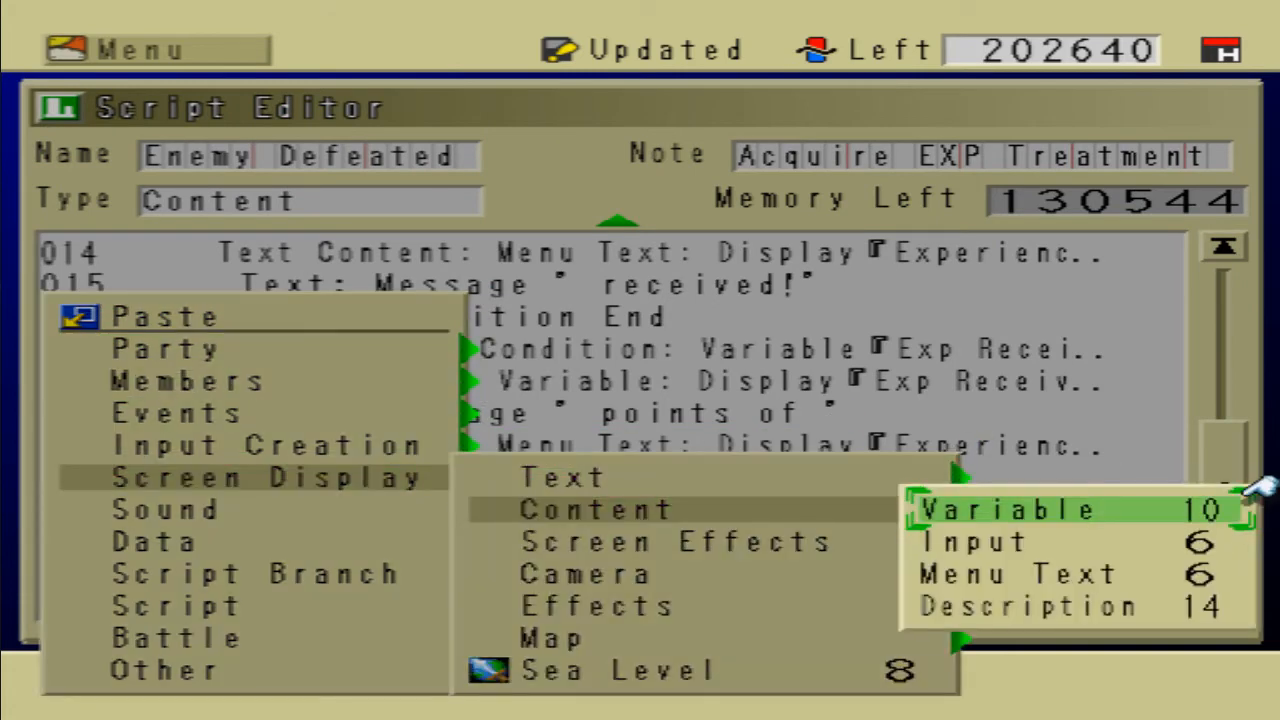
key("Return")
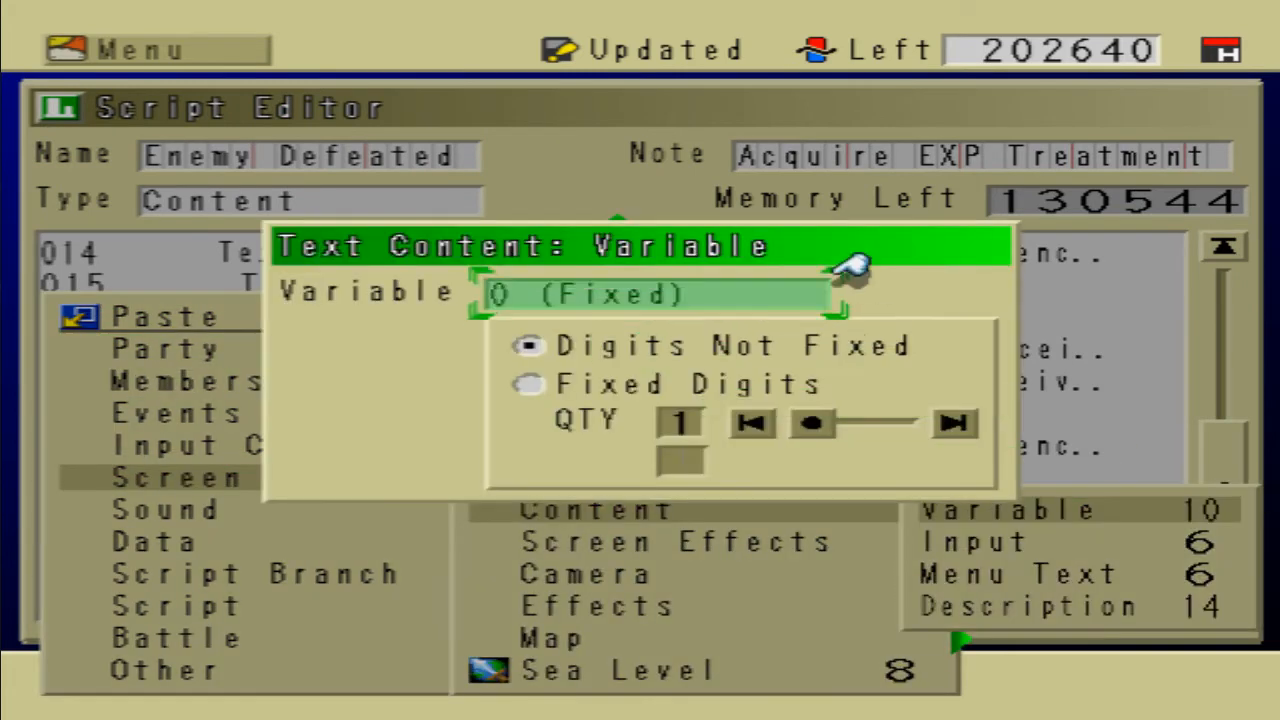
Step: Set the displayed variable to 251:Soul Gem Earned and save the command into the script
key("Return")
key("Page_Down")
key("Page_Down")
key("Down")
key("Down")
key("Page_Down")
key("Page_Down")
key("Page_Down")
key("Page_Down")
key("Page_Down")
key("Page_Down")
key("Page_Down")
key("Page_Down")
key("Page_Down")
key("Page_Down")
key("Page_Down")
key("Page_Down")
key("Page_Down")
key("Page_Down")
key("Page_Down")
key("Page_Down")
key("Page_Down")
key("Page_Down")
key("Page_Down")
key("Page_Down")
key("Page_Down")
key("Page_Down")
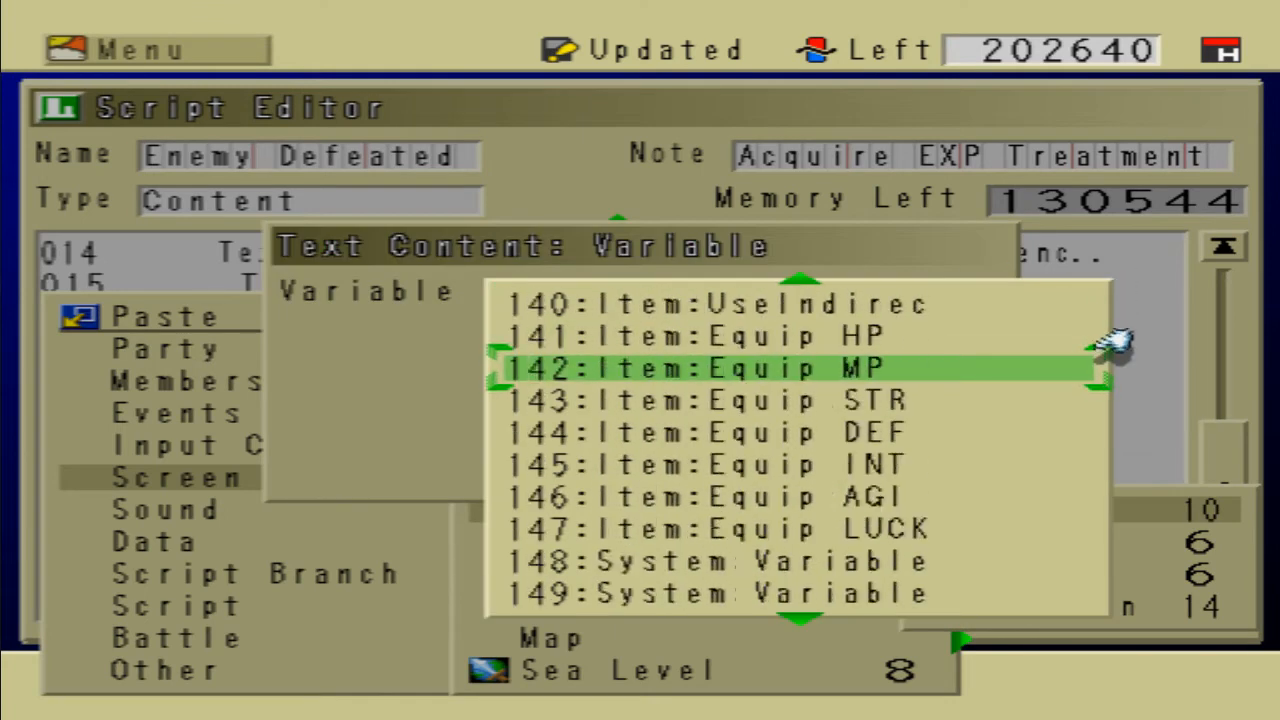
key("Down")
key("Down")
key("Down")
key("Down")
key("Page_Down")
key("Page_Down")
key("Page_Up")
key("Up")
key("Up")
key("Up")
key("Up")
key("Up")
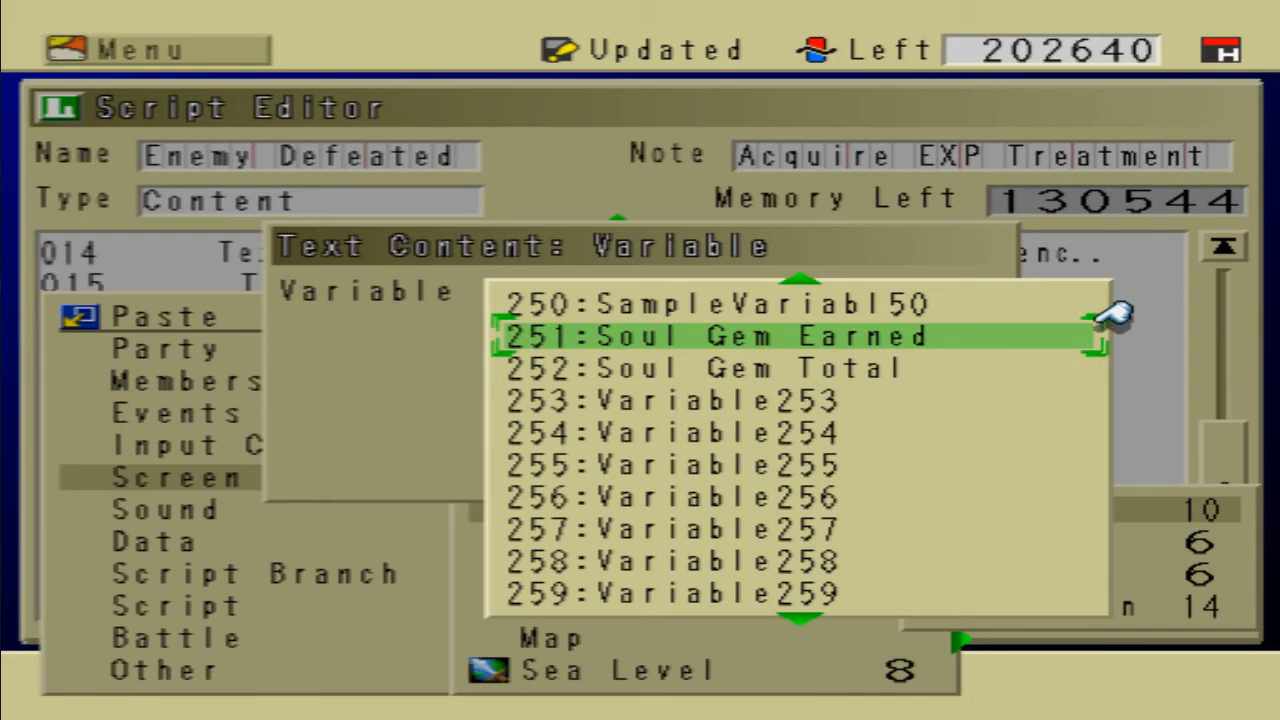
key("Return")
key("Return")
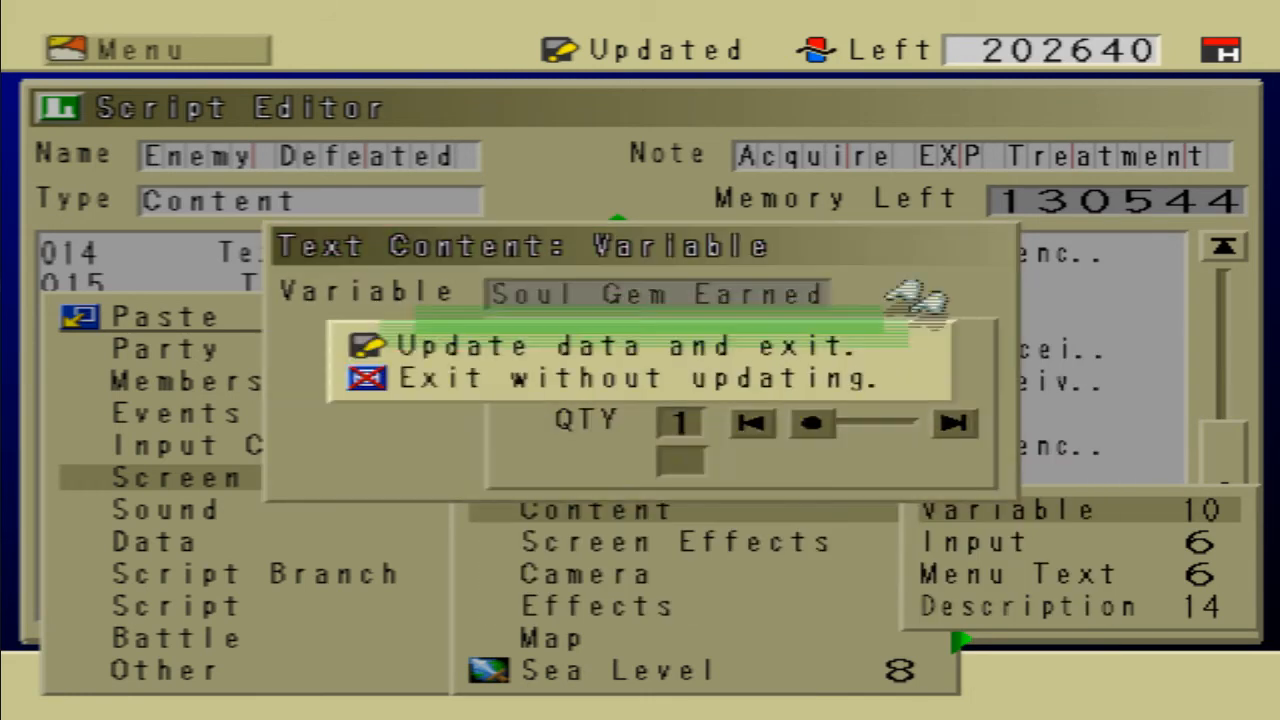
key("Up")
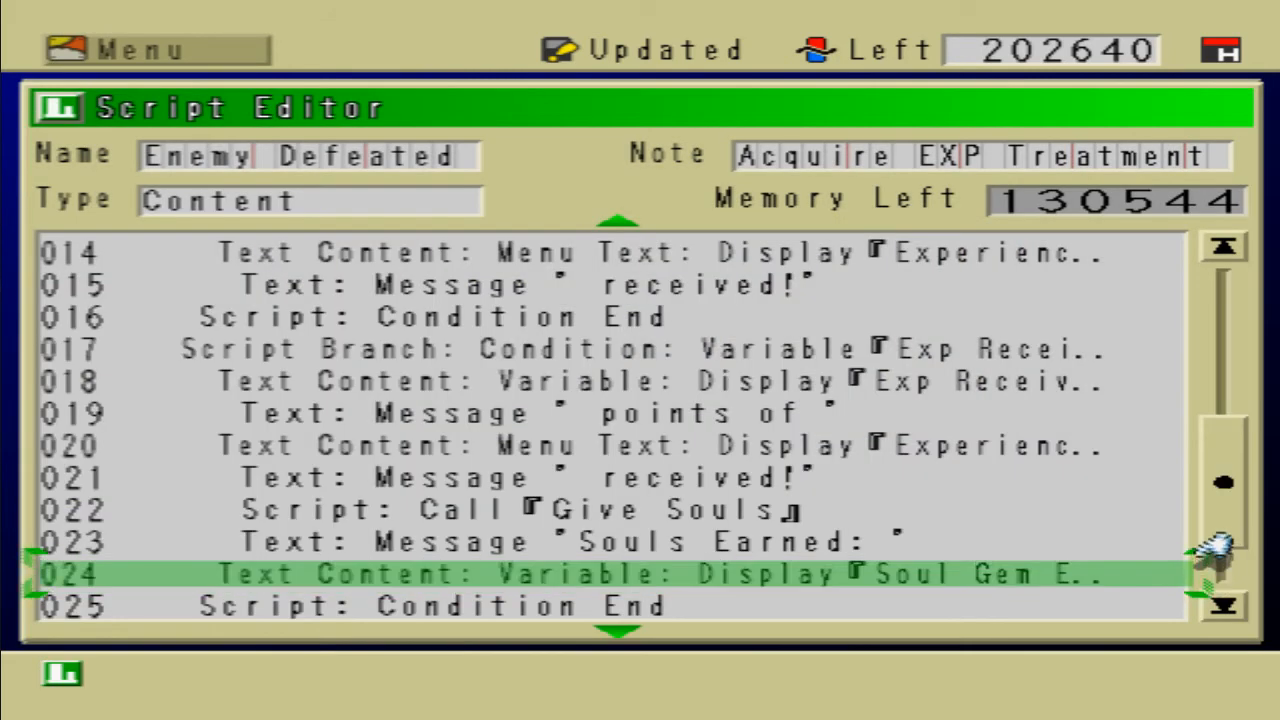
Step: Create a new text message command directly below the Soul Gem Earned display on line 024 and open its text entry
key("Up")
key("Up")
key("Down")
key("Down")
key("Down")
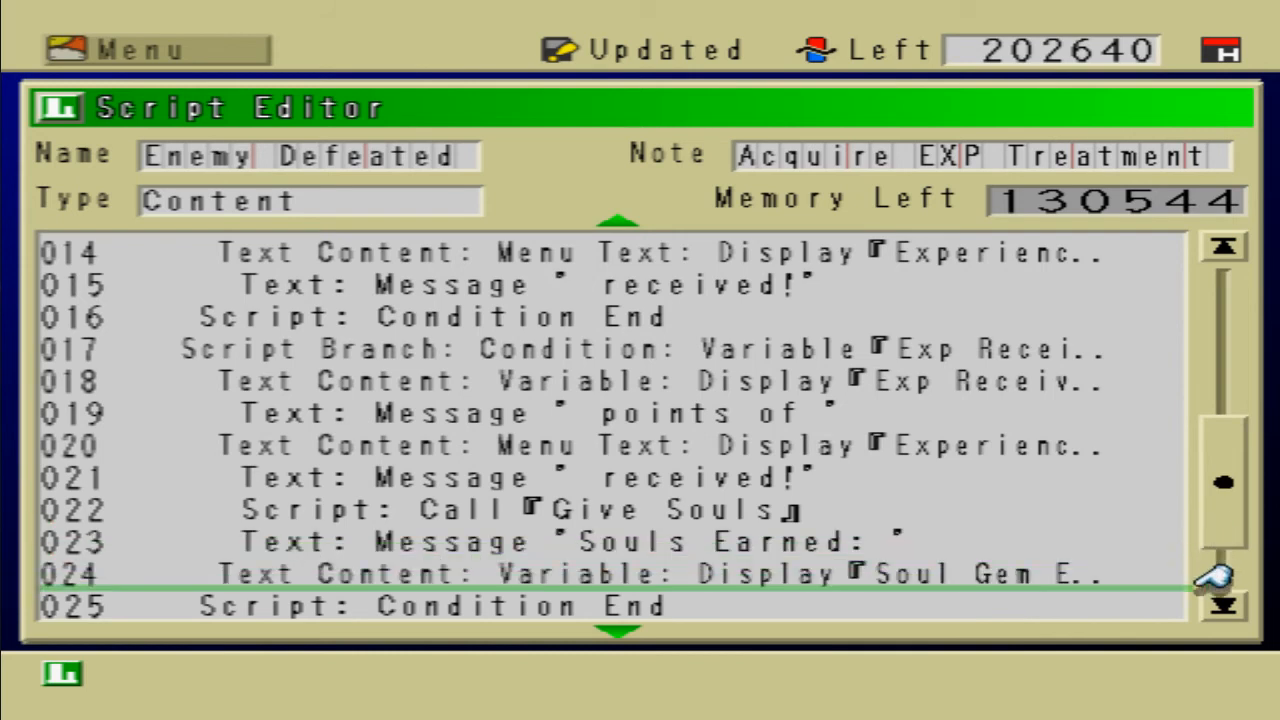
key("Return")
key("Down")
key("Down")
key("Down")
key("Return")
key("Return")
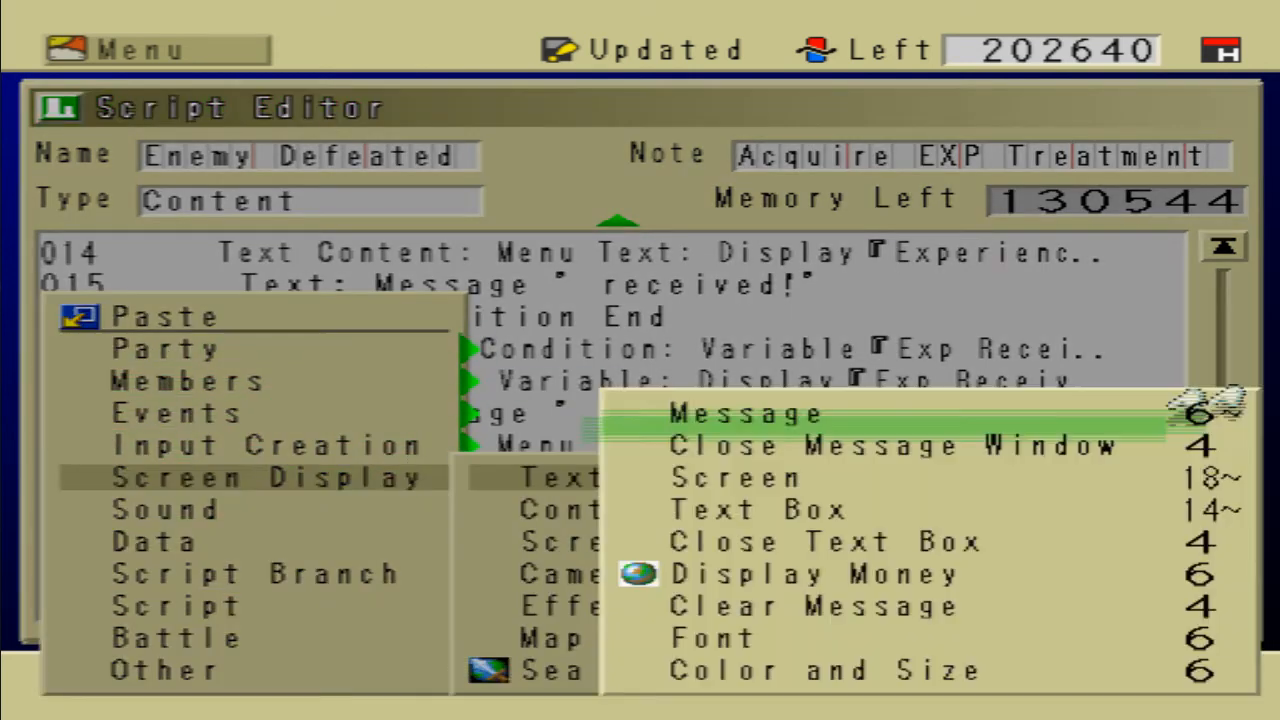
key("Escape")
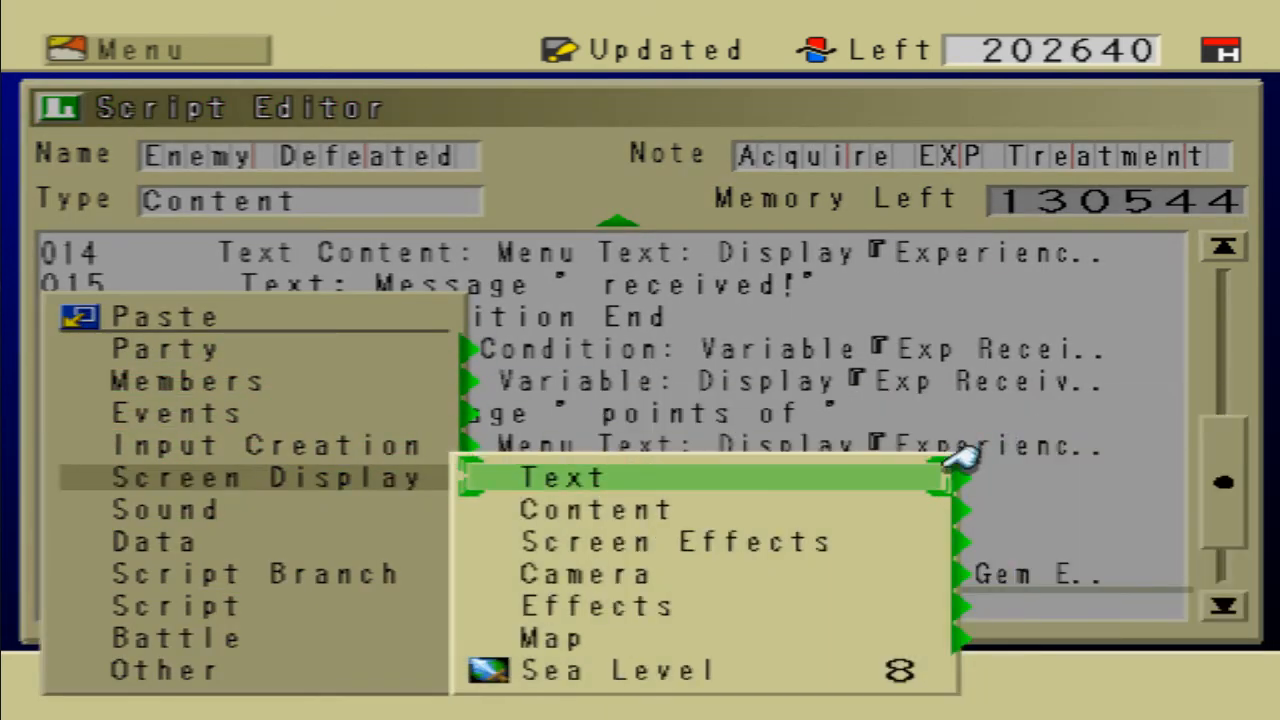
key("Return")
key("Return")
key("Return")
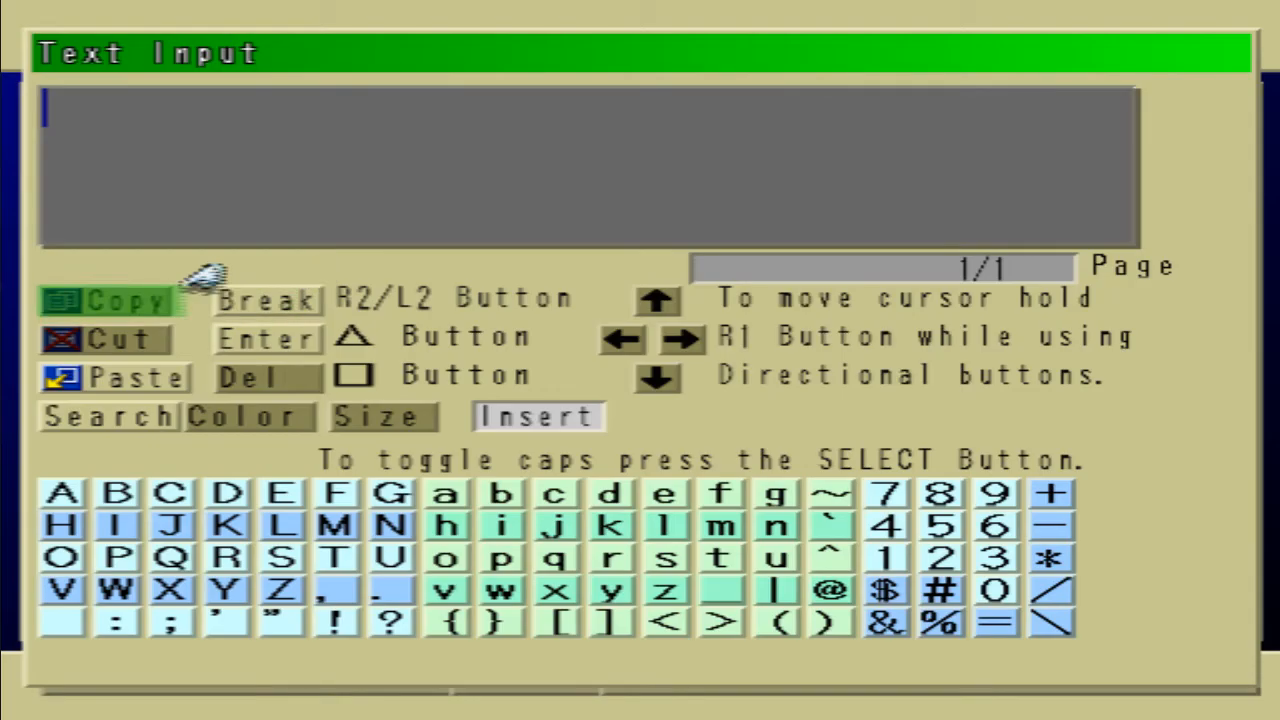
Step: Begin the message text with a line break, followed by the word "Total" and a space
key("Return")
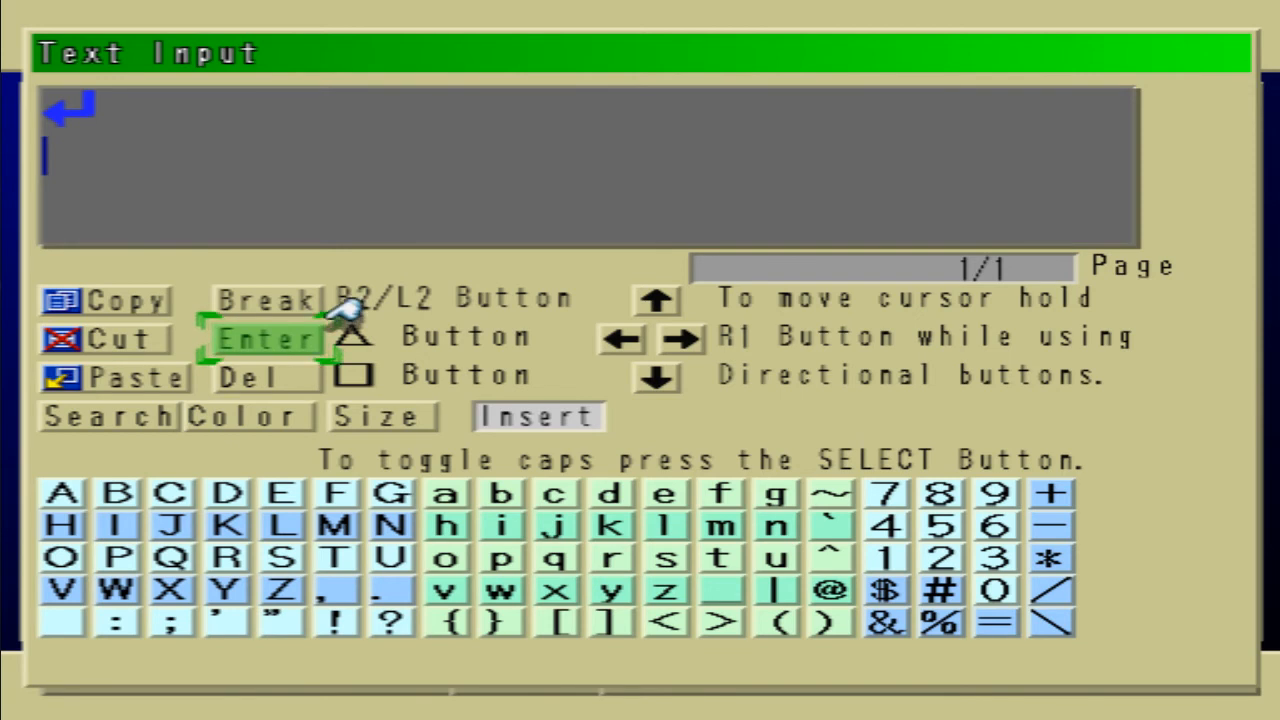
key("Down")
key("Down")
key("Down")
key("Down")
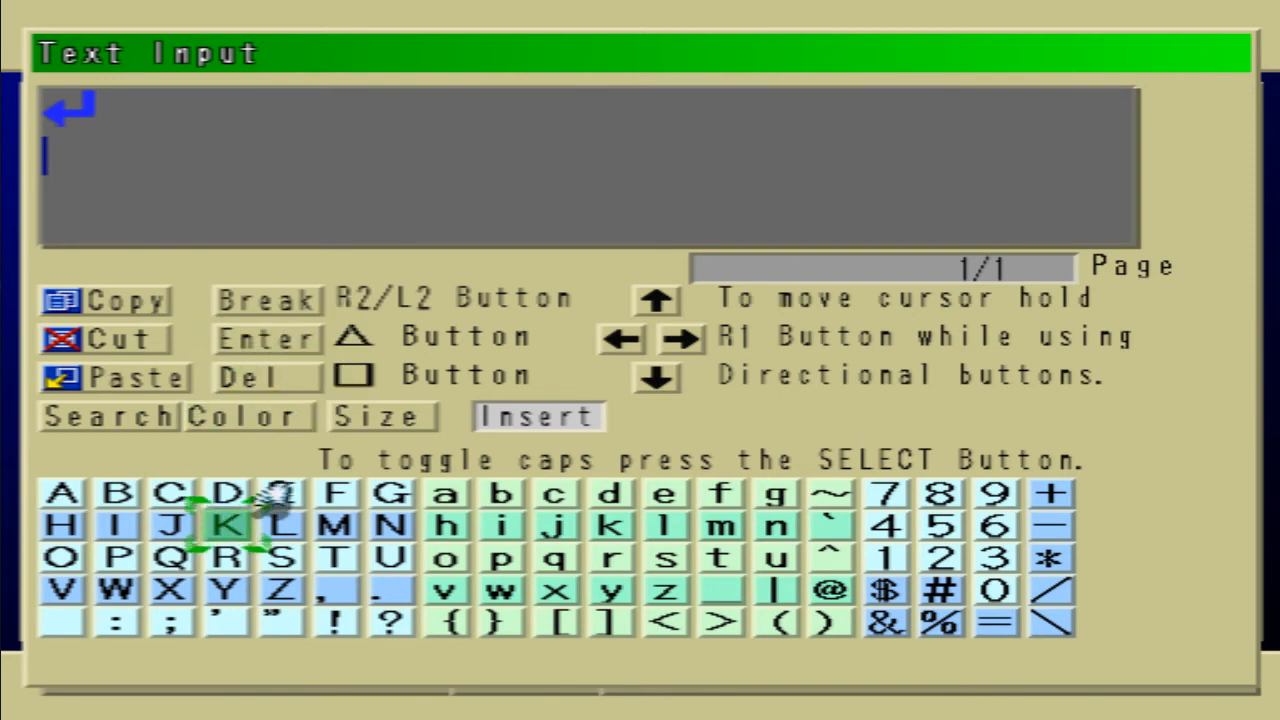
key("Right")
key("Down")
key("Right")
key("Return")
key("Right")
key("Right")
key("Return")
key("Left")
key("Left")
key("Right")
key("Right")
key("Right")
key("Right")
key("Right")
key("Right")
key("Right")
key("Return")
key("Left")
key("Left")
key("Left")
key("Left")
key("Left")
key("Up")
key("Up")
key("Return")
key("Down")
key("Right")
key("Right")
key("Right")
key("Right")
key("Return")
key("Down")
key("Down")
key("Left")
key("Left")
key("Left")
key("Left")
key("Left")
key("Left")
key("Left")
key("Left")
key("Left")
key("Left")
key("Left")
key("Down")
key("Down")
key("Down")
key("Up")
key("Up")
key("Return")
Step: Append "Souls: " with a trailing space after "Total" in the message text
key("Up")
key("Right")
key("Right")
key("Right")
key("Right")
key("Up")
key("Return")
key("Right")
key("Right")
key("Right")
key("Right")
key("Left")
key("Return")
key("Right")
key("Right")
key("Right")
key("Right")
key("Right")
key("Right")
key("Return")
key("Left")
key("Left")
key("Left")
key("Up")
key("Return")
key("Left")
key("Left")
key("Left")
key("Right")
key("Right")
key("Right")
key("Right")
key("Left")
key("Left")
key("Down")
key("Right")
key("Return")
key("Left")
key("Left")
key("Left")
key("Left")
key("Left")
key("Left")
key("Left")
key("Left")
key("Down")
key("Down")
key("Left")
key("Left")
key("Return")
key("Up")
key("Up")
key("Up")
key("Down")
key("Down")
key("Down")
key("Left")
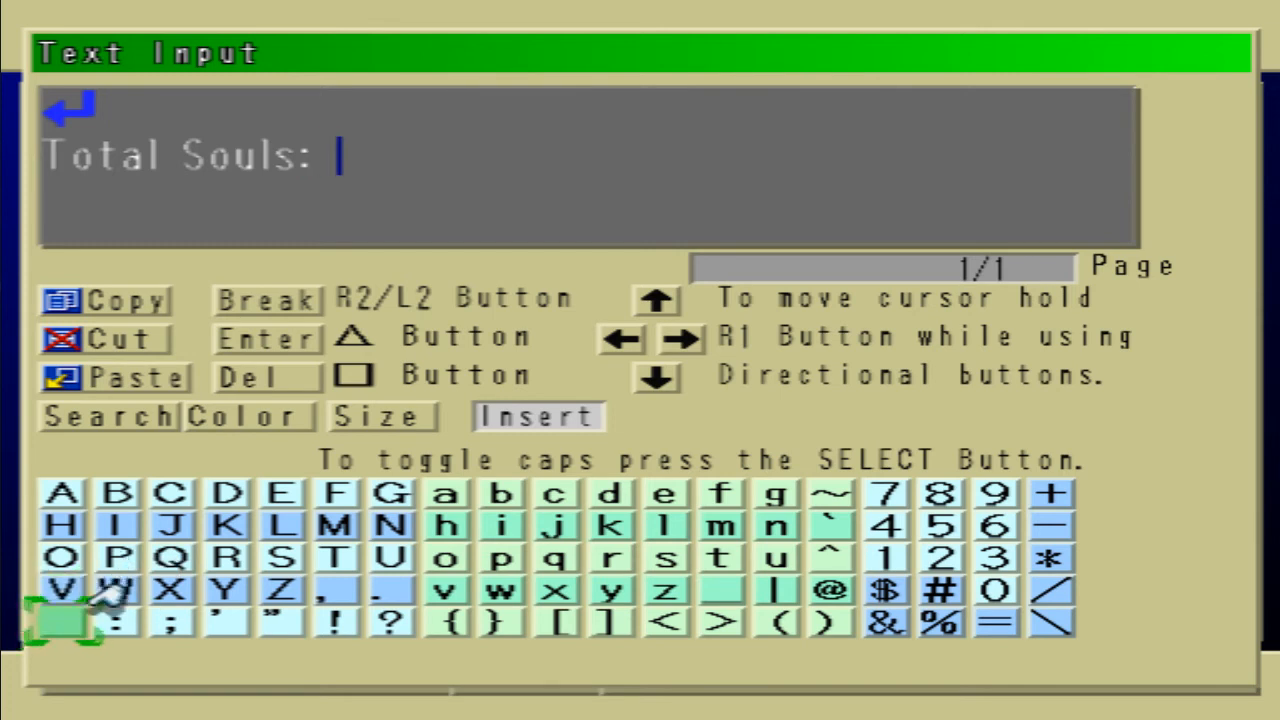
Step: Accept the message text, turn off Close Window for this message, and exit with the data updated
key("Escape")
key("Return")
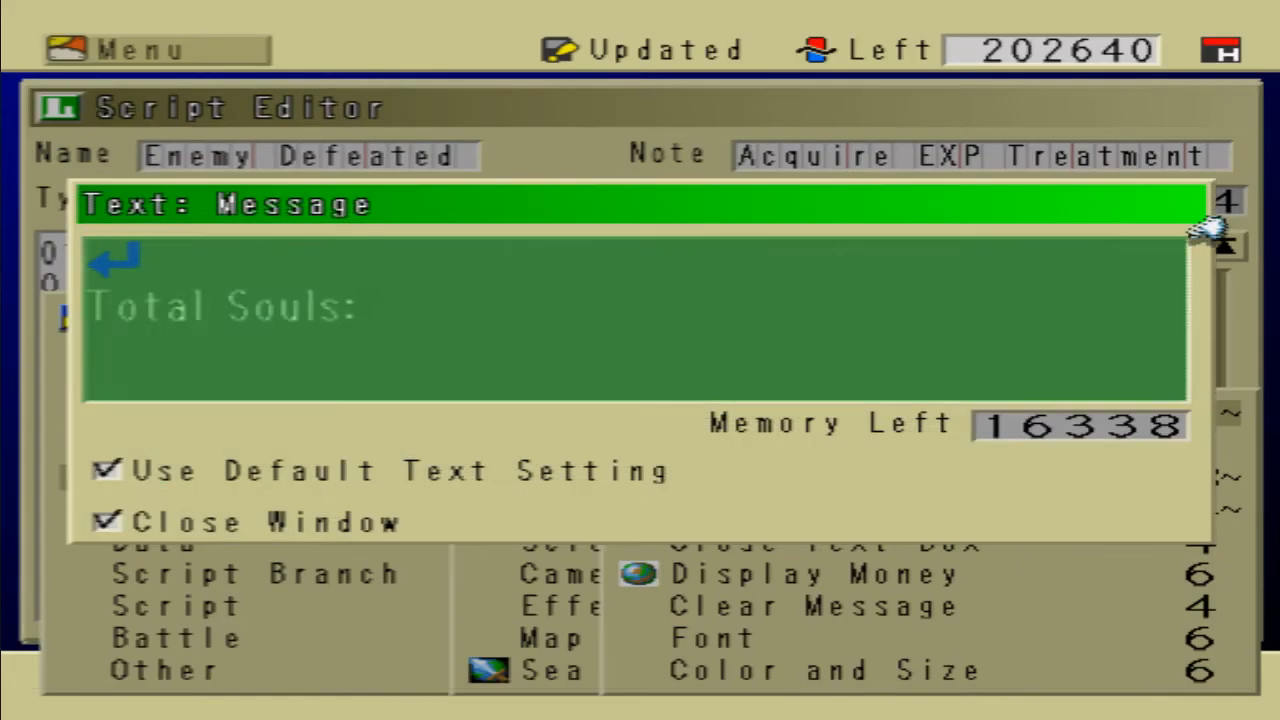
key("Down")
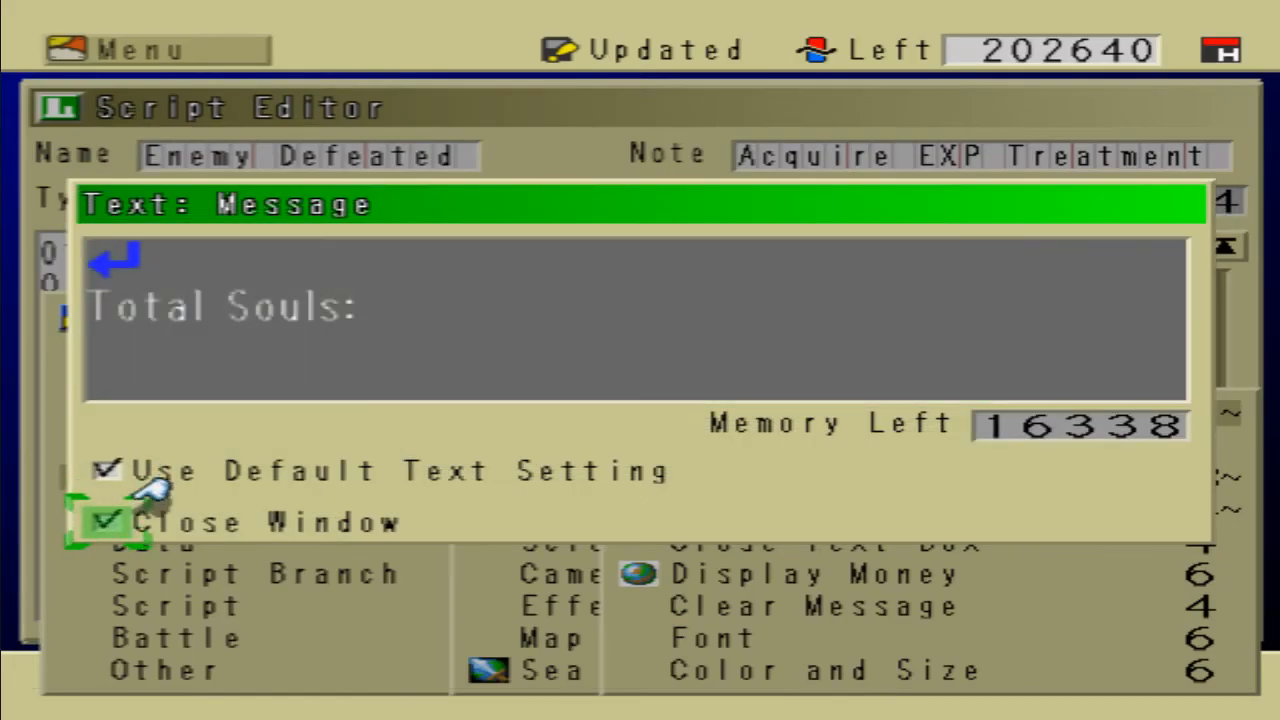
key("Return")
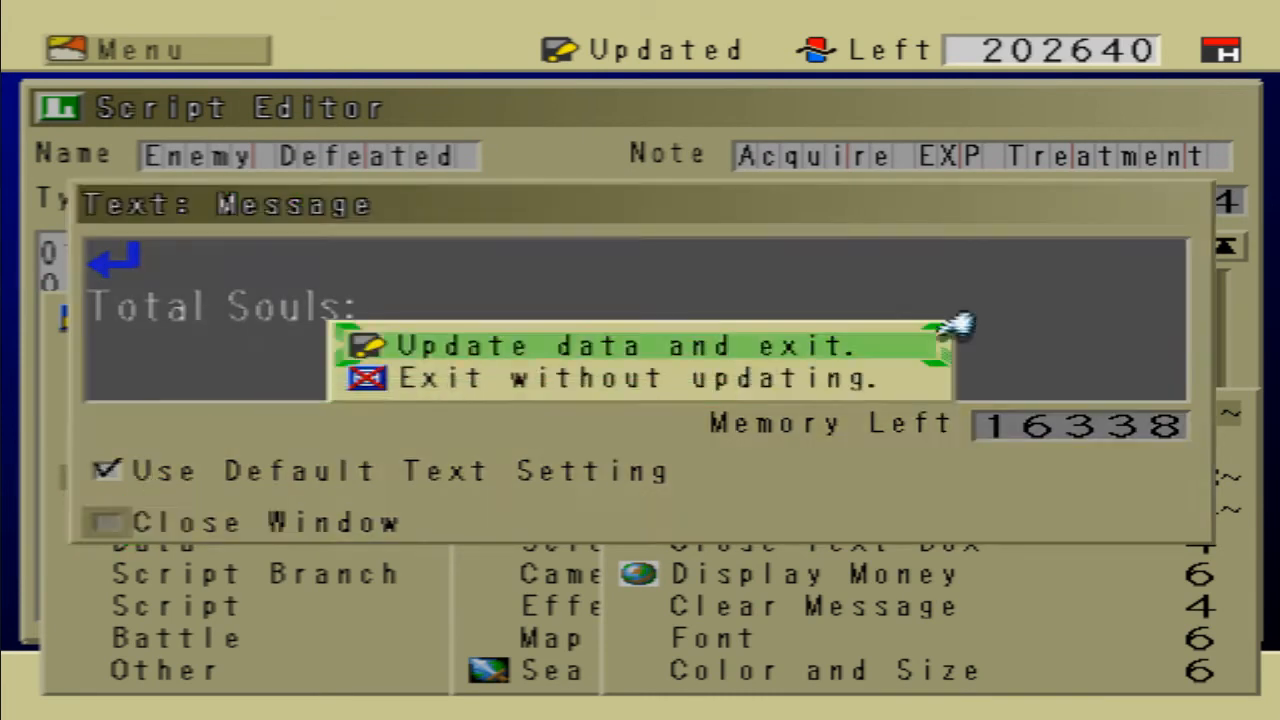
key("Return")
Step: Add a Variable text content command to the Enemy Defeated script after the "Total Souls: " message
key("Return")
key("Down")
key("Down")
key("Down")
key("Down")
key("Down")
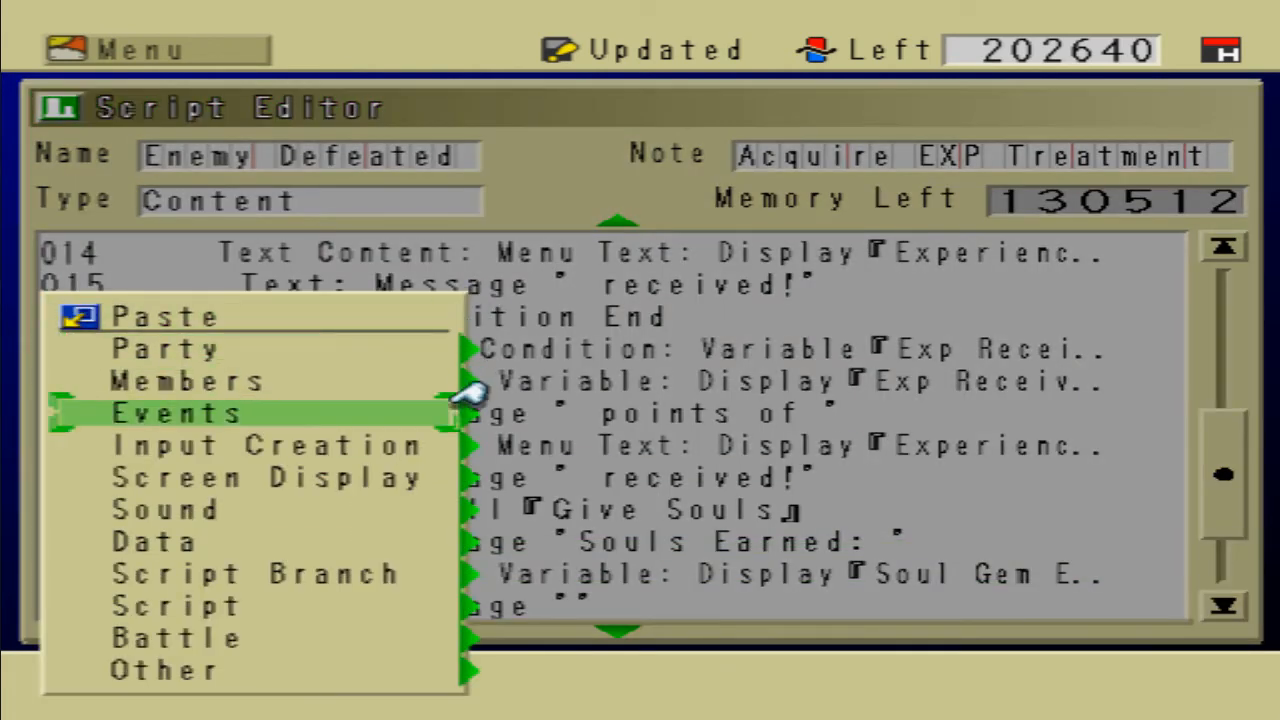
key("Return")
key("Return")
key("Escape")
key("Down")
key("Return")
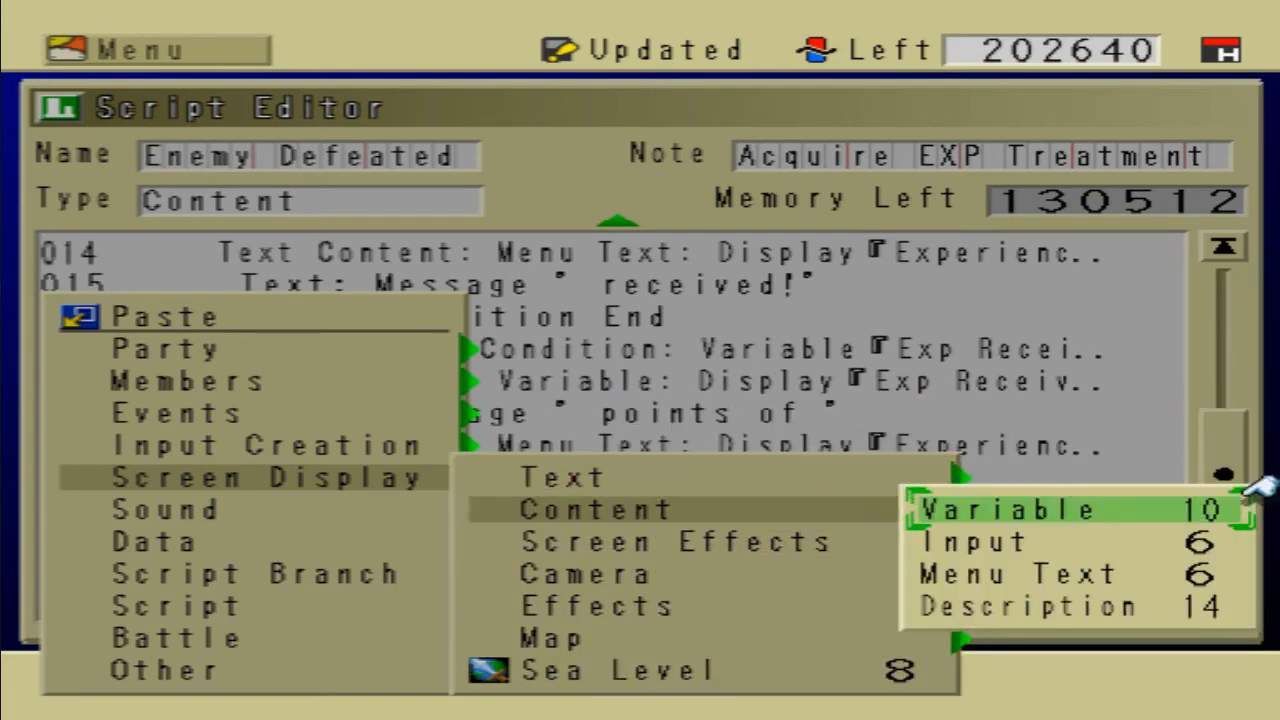
key("Return")
Step: Choose variable 252, Soul Gem Total, for the Variable text content command and accept it into the script
key("Return")
key("Page_Down")
key("Page_Down")
key("Page_Down")
key("Page_Down")
key("Page_Down")
key("Page_Down")
key("Page_Down")
key("Page_Down")
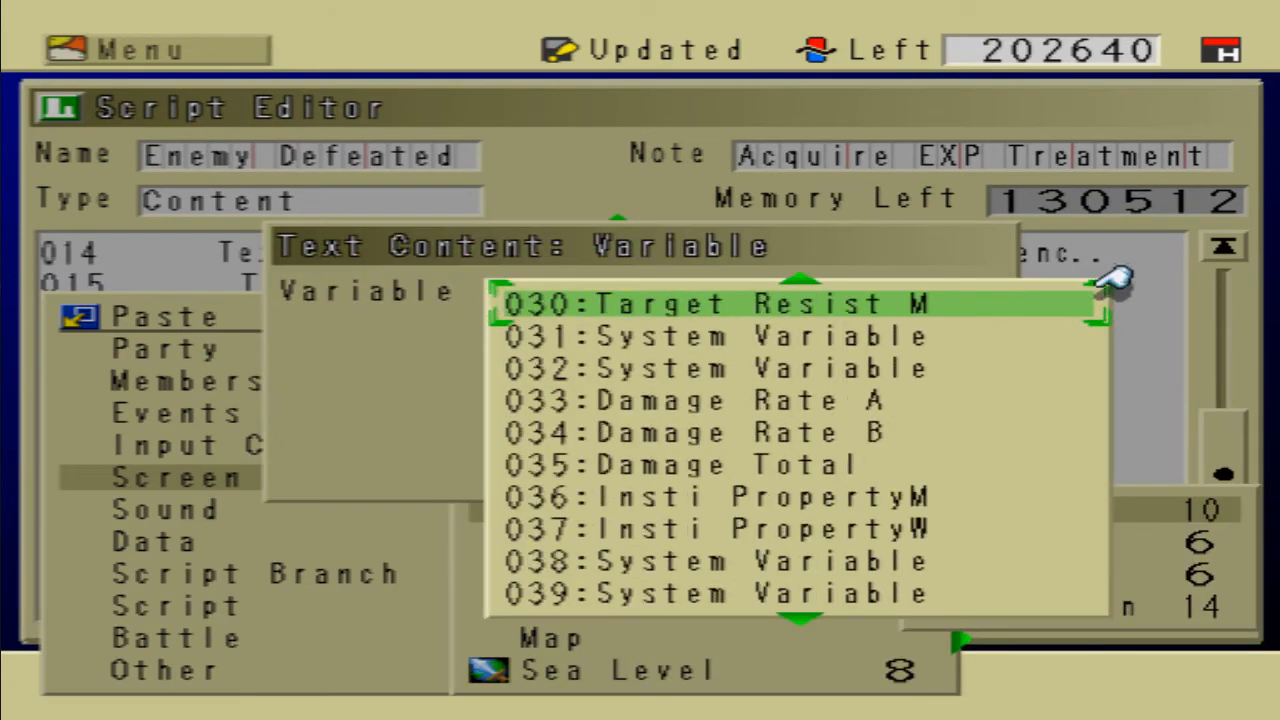
key("Page_Down")
key("Page_Down")
key("Page_Down")
key("Page_Down")
key("Page_Down")
key("Page_Down")
key("Page_Down")
key("Page_Down")
key("Page_Down")
key("Page_Down")
key("Page_Down")
key("Page_Down")
key("Page_Down")
key("Page_Down")
key("Page_Down")
key("Page_Down")
key("Page_Down")
key("Page_Down")
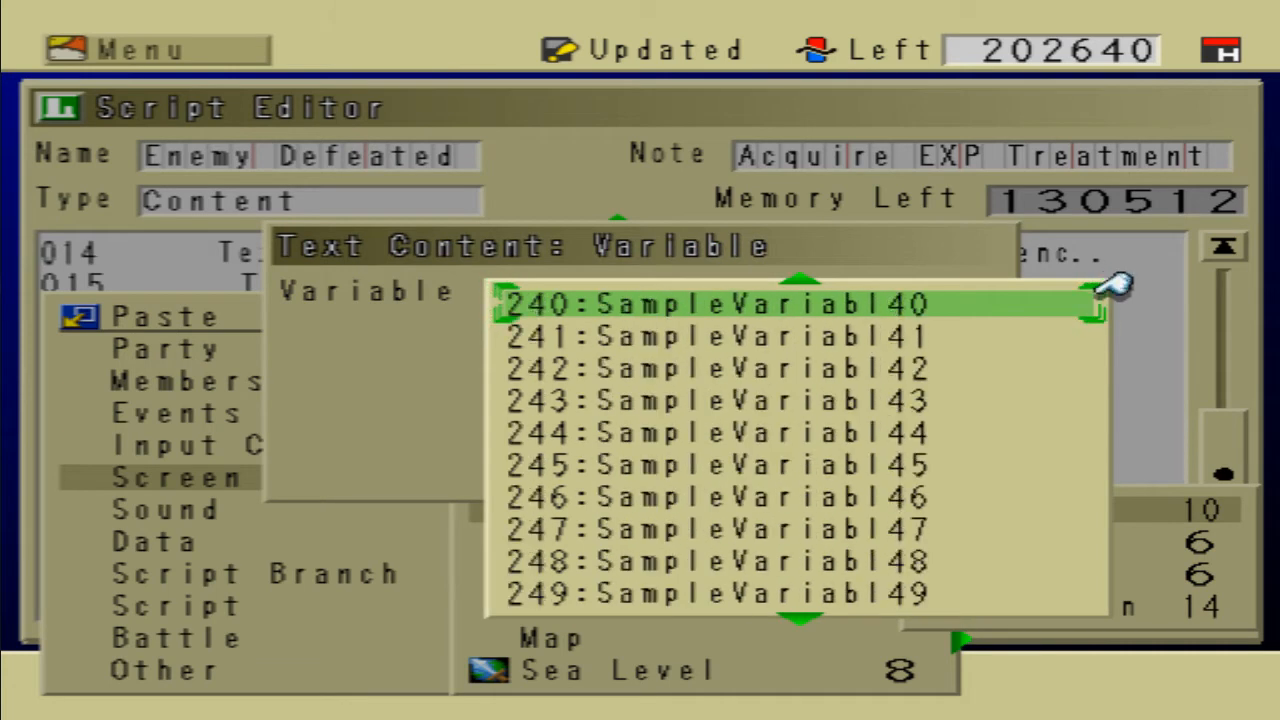
key("Page_Up")
key("Down")
key("Down")
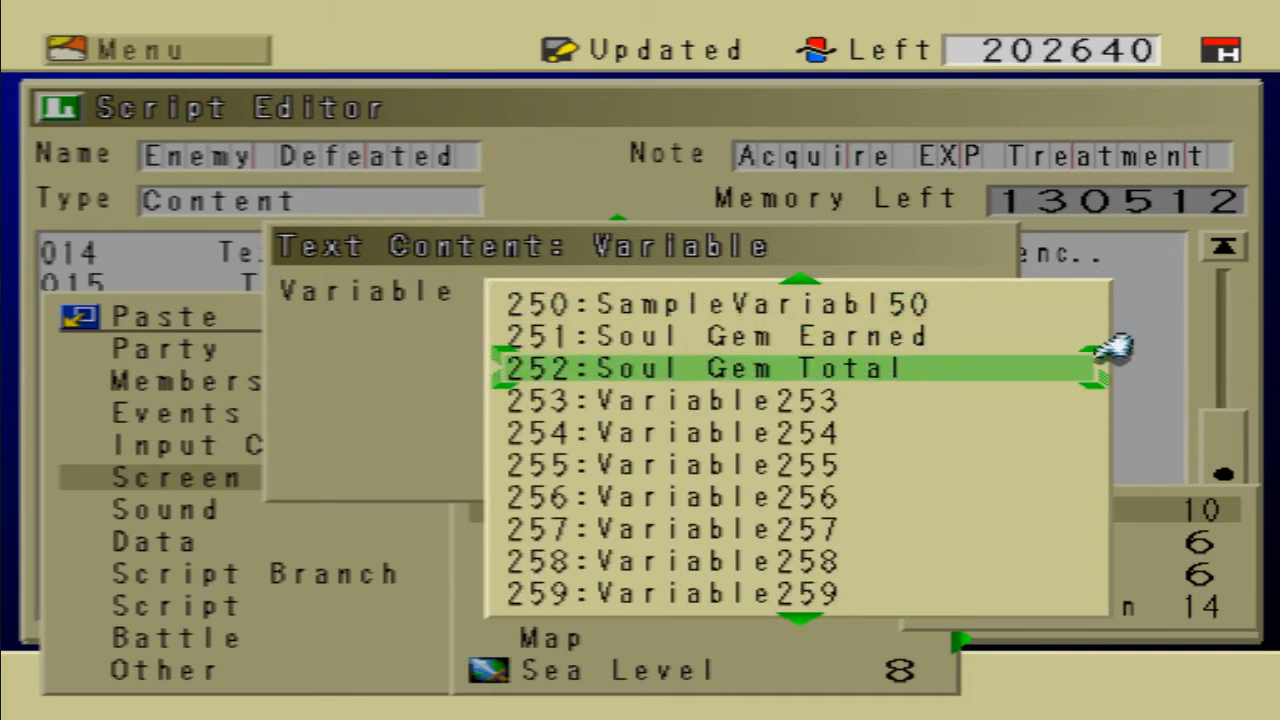
key("Return")
key("Escape")
key("Return")
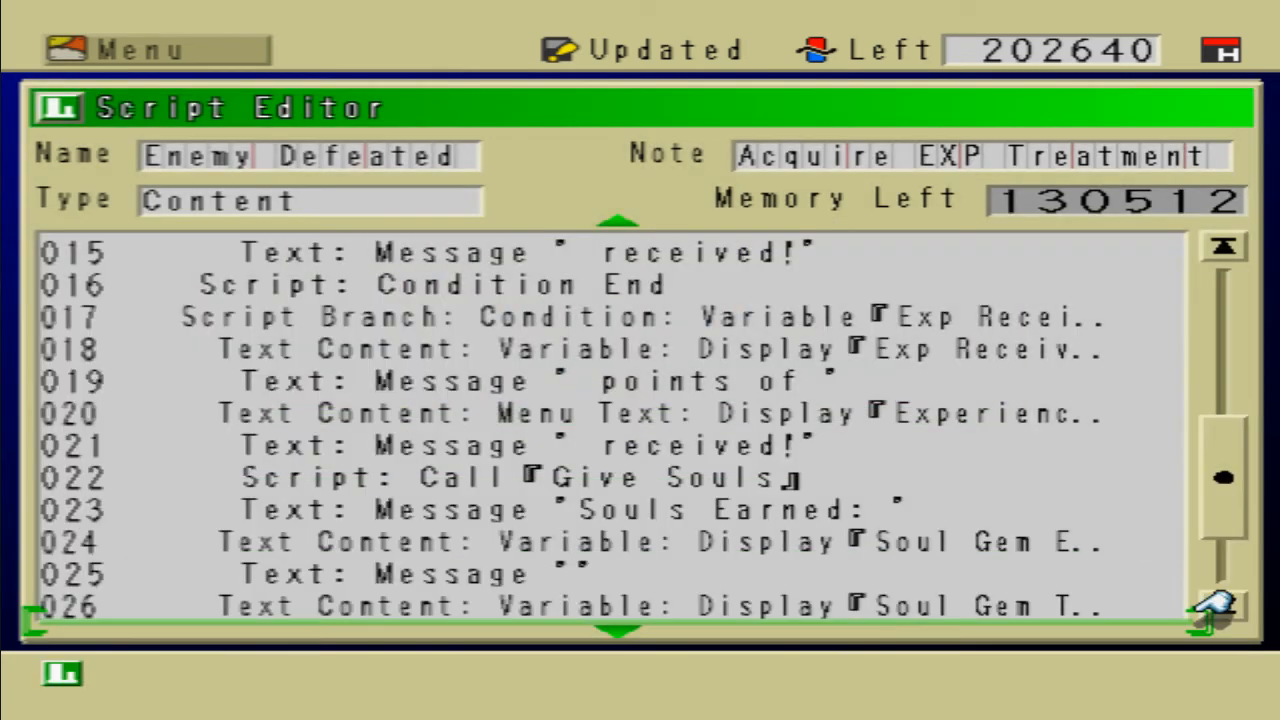
Step: Add an empty text message after the Soul Gem Total command, keeping Use Default Text Setting and Close Window on
key("Return")
key("Down")
key("Down")
key("Down")
key("Down")
key("Down")
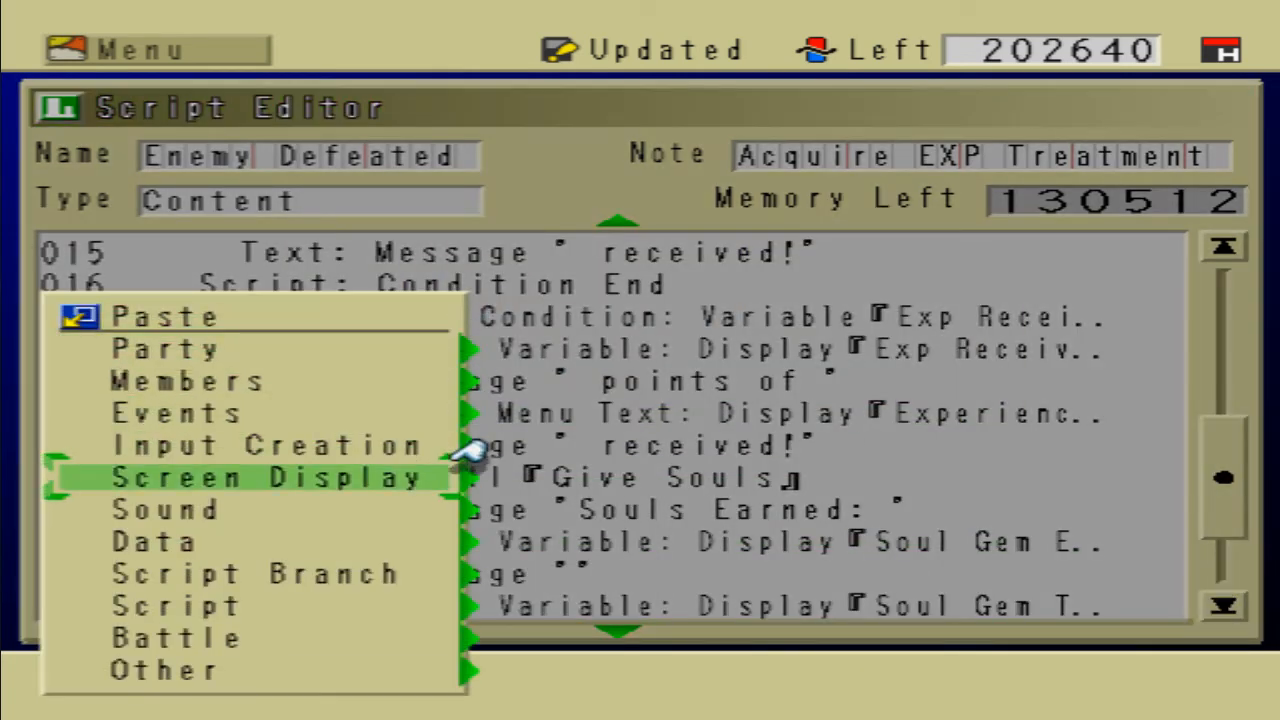
key("Return")
key("Return")
key("Return")
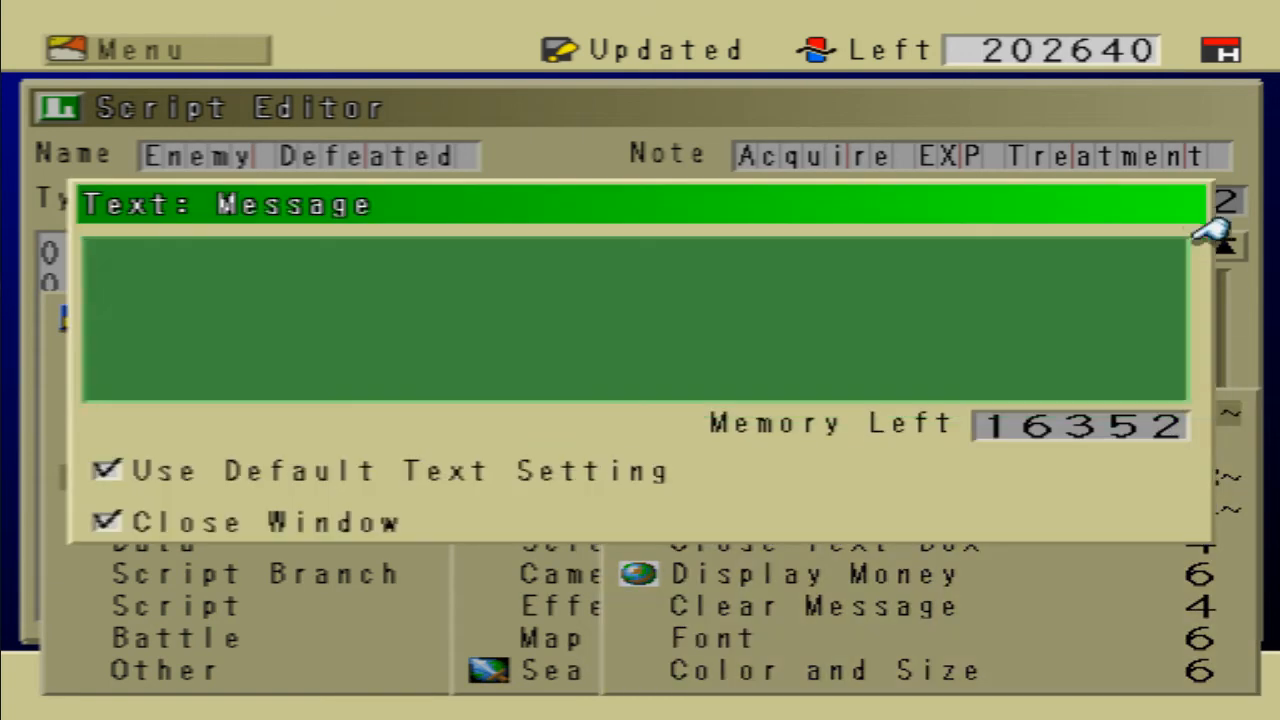
key("Down")
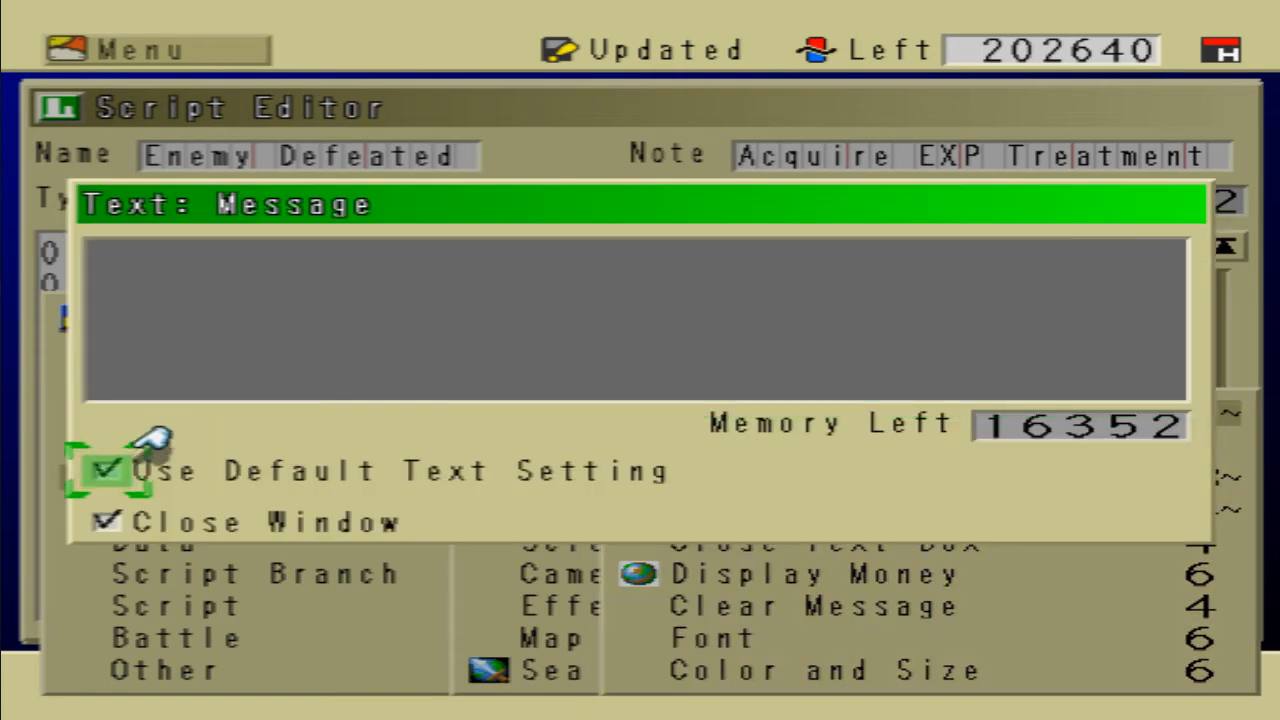
key("Down")
key("Up")
key("Down")
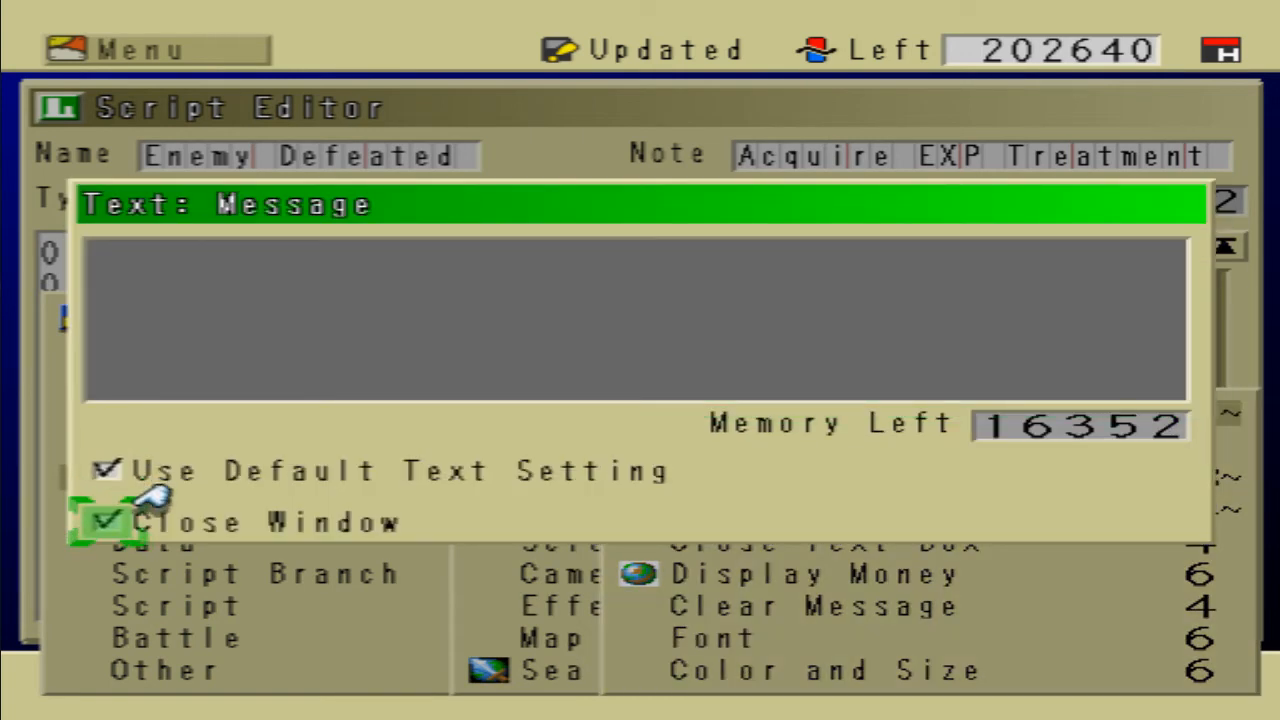
key("Up")
key("Up")
key("Return")
key("Return")
Step: Review the soul message lines in the script and check the text settings of the final empty message
key("Down")
key("Down")
key("Up")
key("Up")
key("Up")
key("Down")
key("Down")
key("Up")
key("Up")
key("Up")
key("Up")
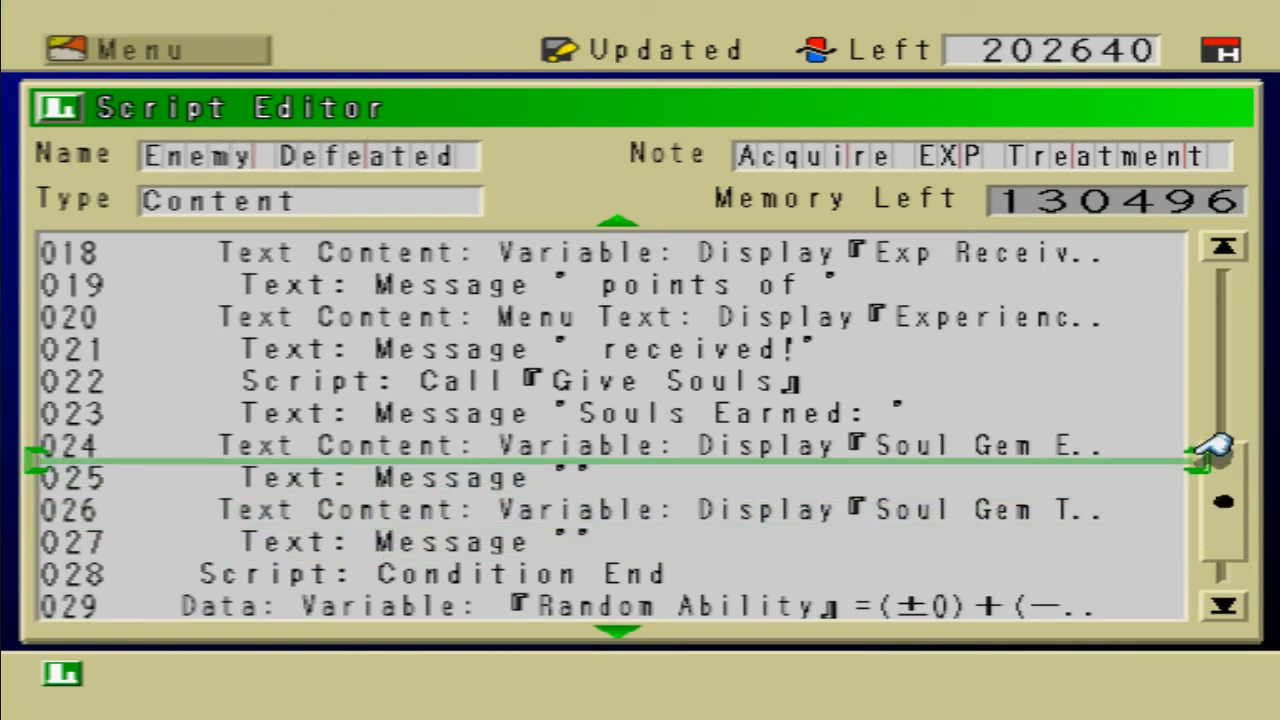
key("Down")
key("Down")
key("Return")
key("Escape")
key("Return")
key("Return")
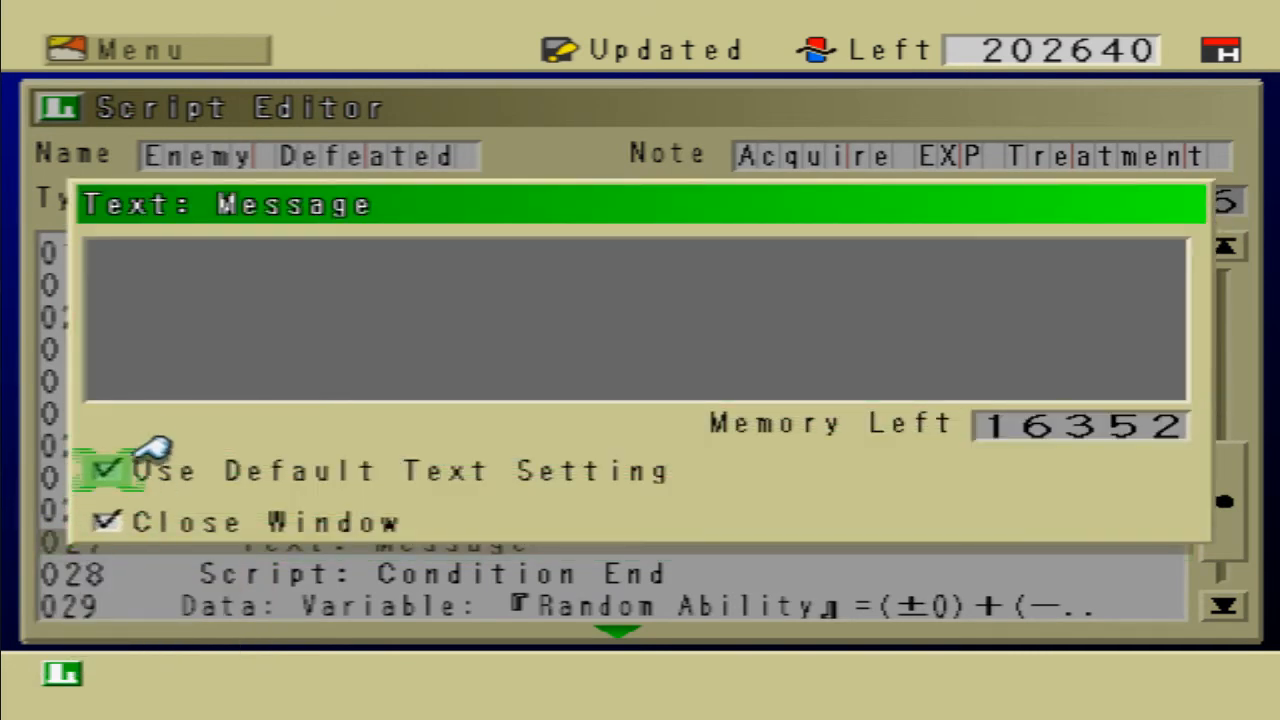
Step: Close the message settings and exit the Enemy Defeated script with the data updated
key("Escape")
key("Return")
key("Up")
key("Escape")
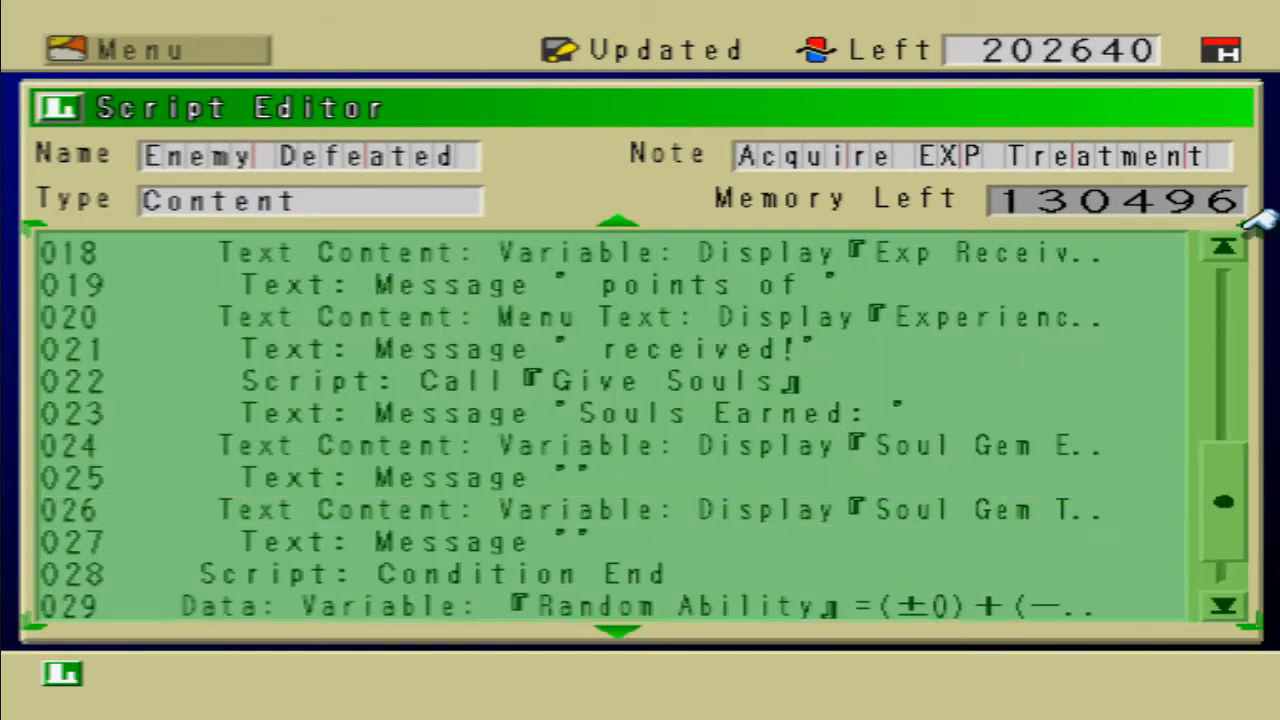
key("Escape")
key("Return")
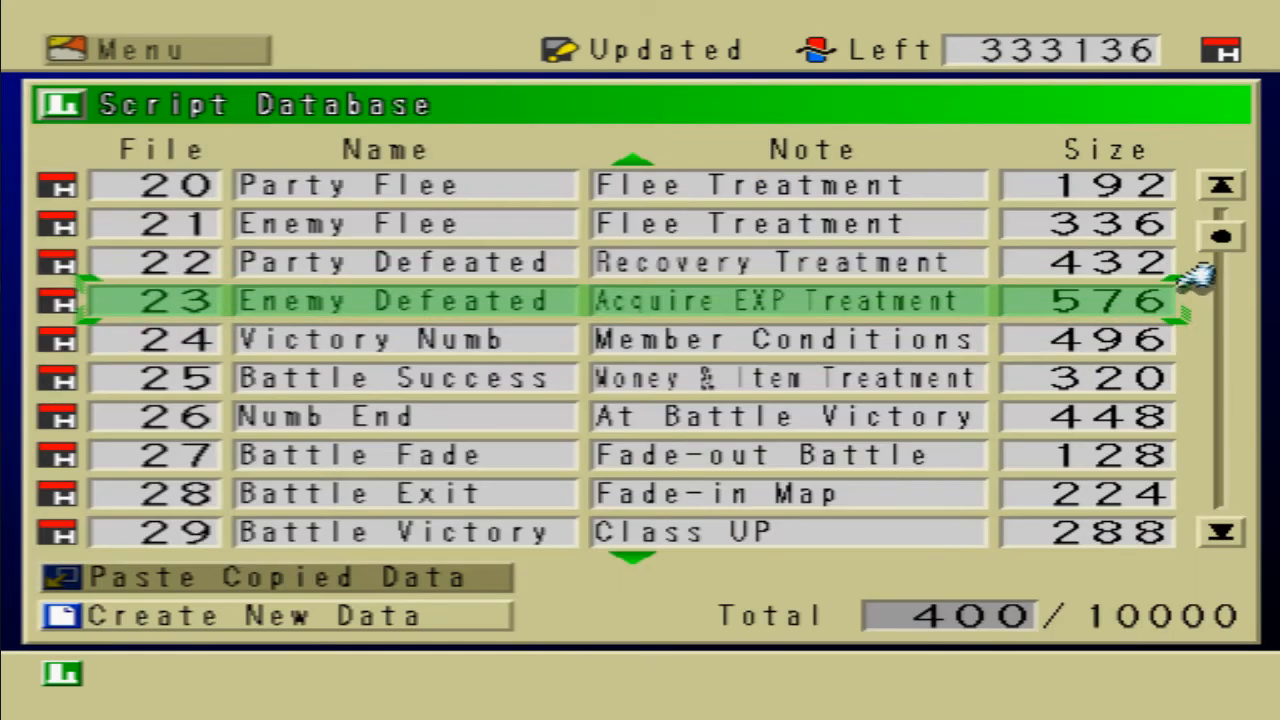
Step: Open the Summon Drek script, file 398 near the end of the Script Database, for editing
key("Down")
key("Down")
key("Down")
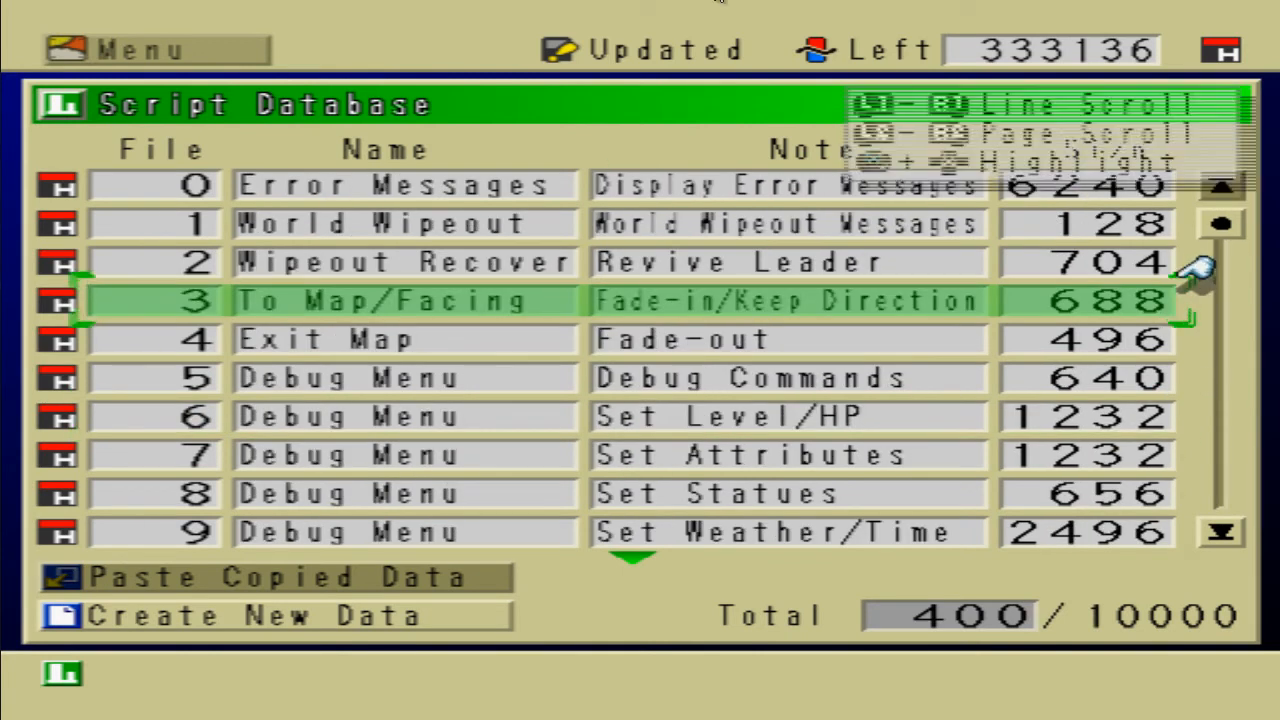
key("Right")
key("Down")
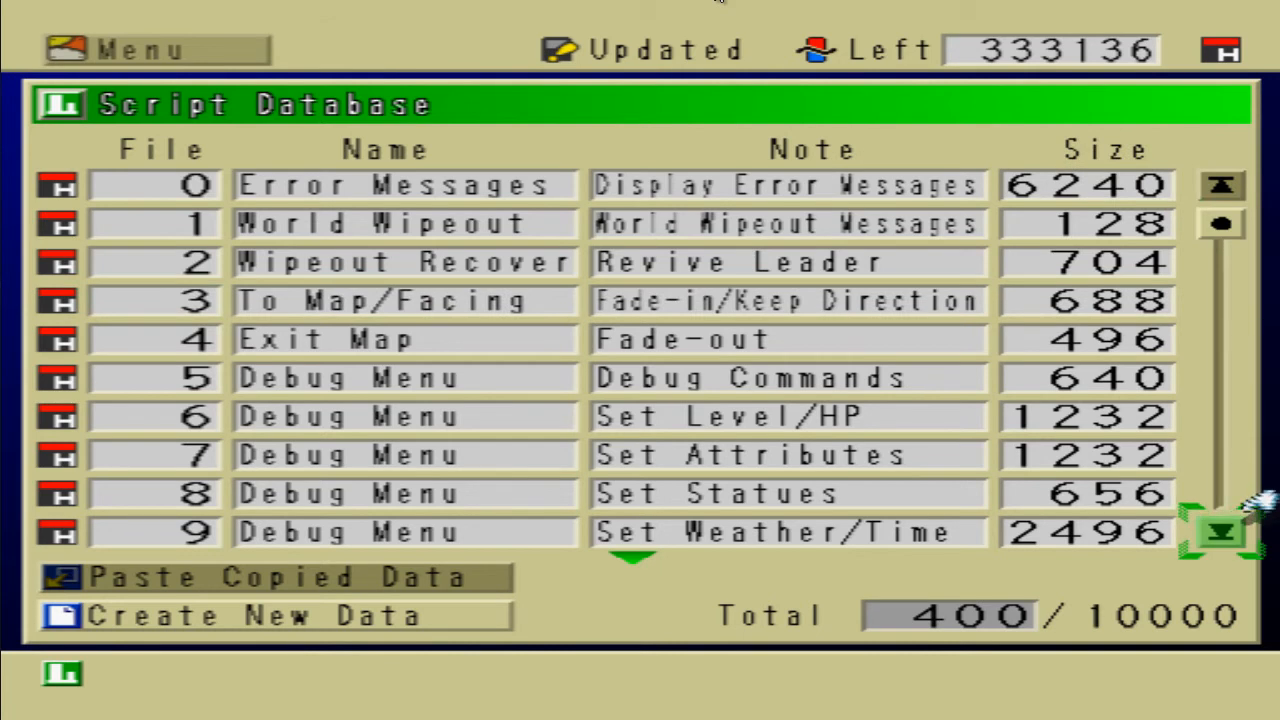
key("Return")
key("Left")
key("Up")
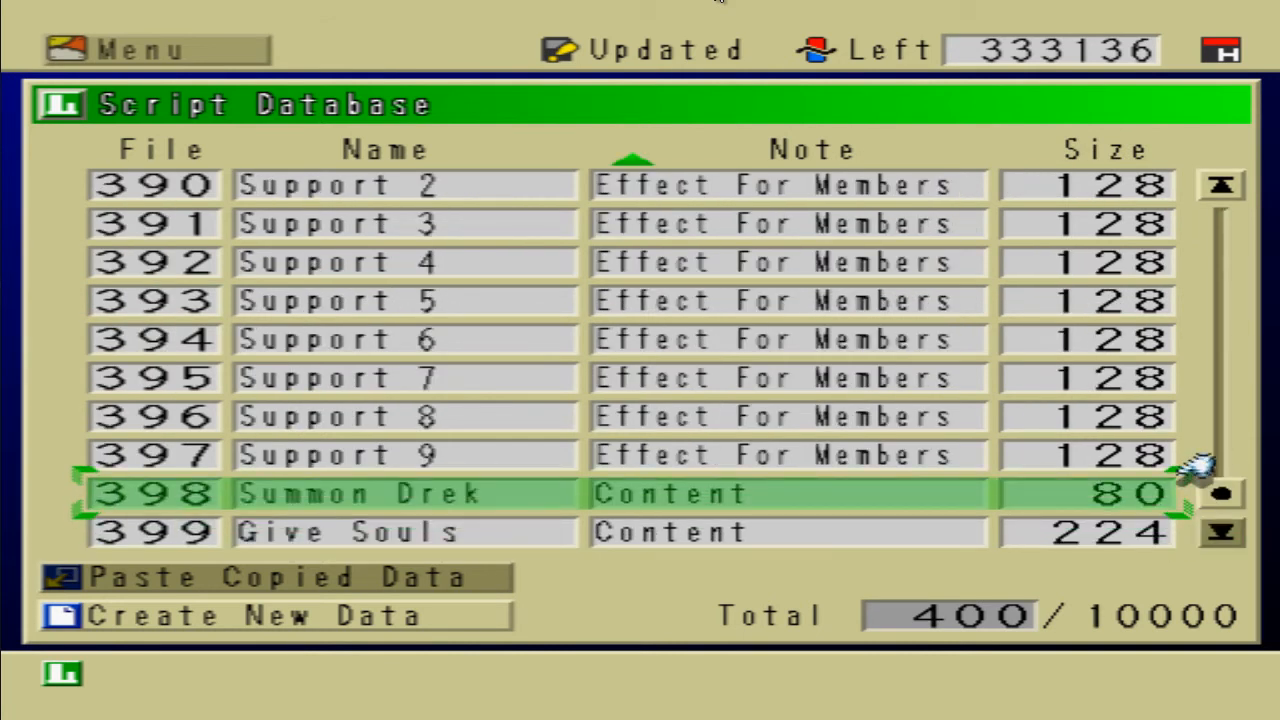
key("Return")
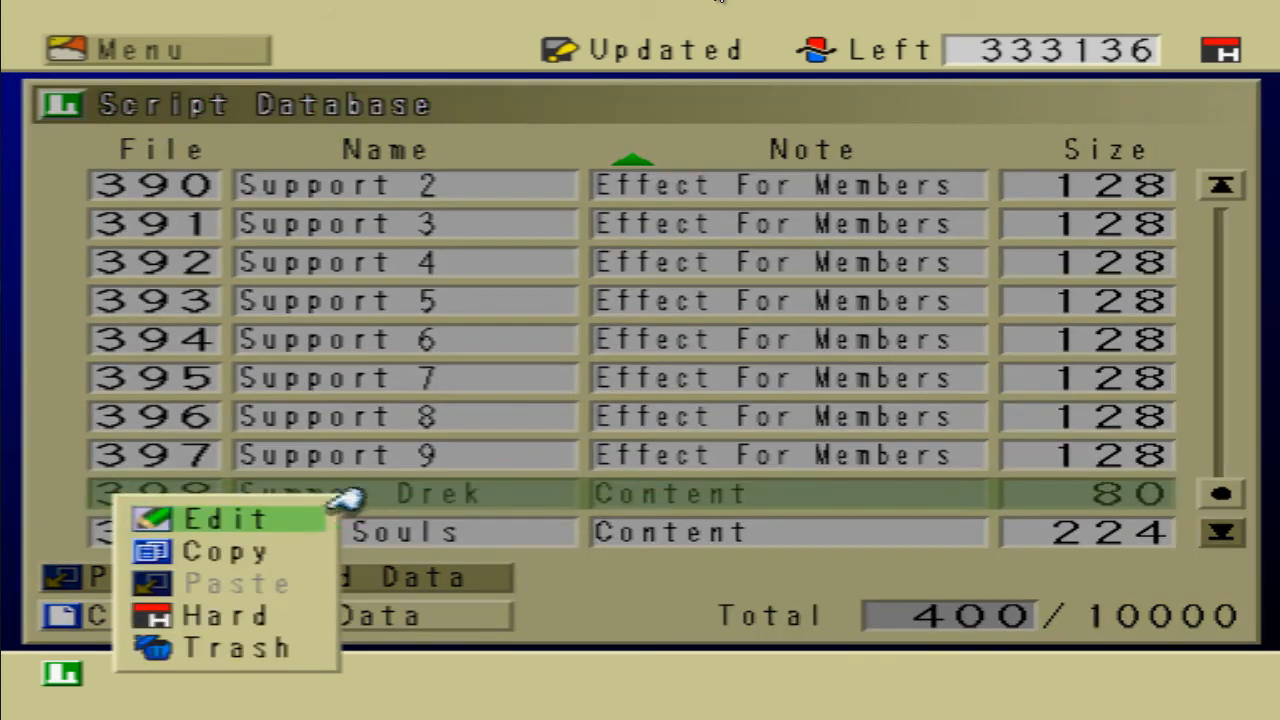
key("Return")
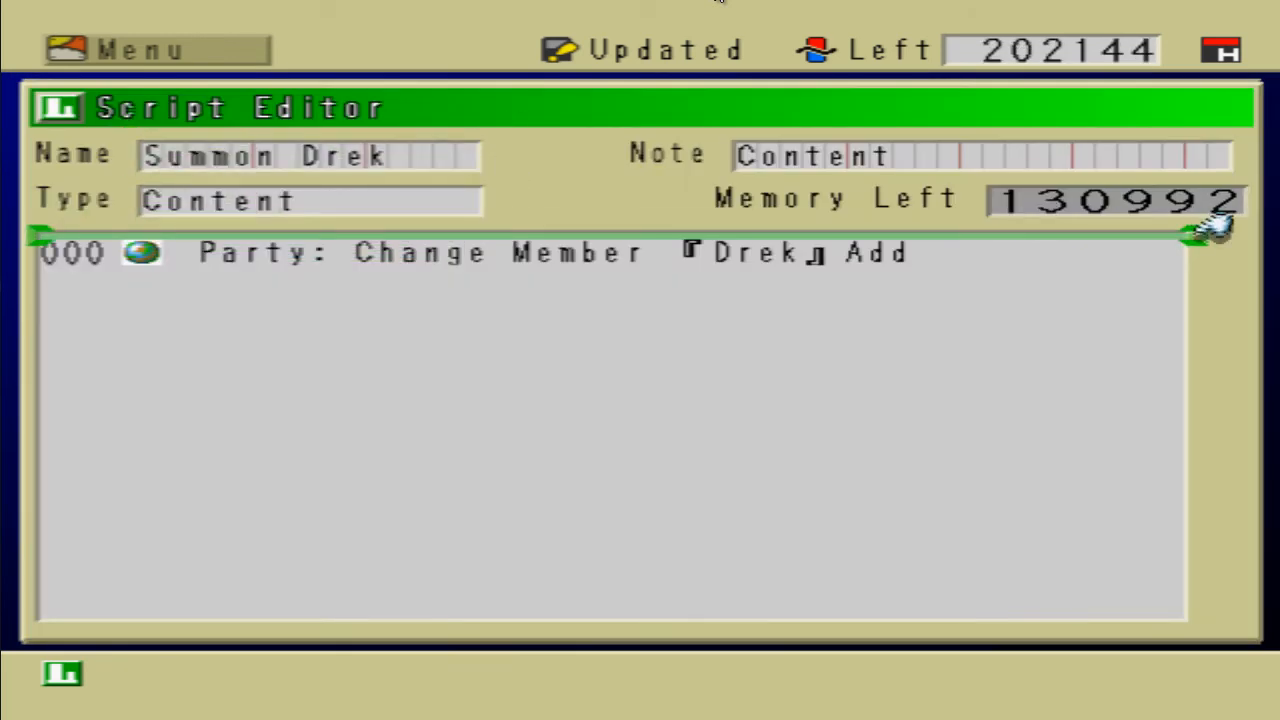
Step: Start a Data Flags command above the Change Member command in the Summon Drek script
key("Return")
key("Down")
key("Down")
key("Down")
key("Down")
key("Down")
key("Down")
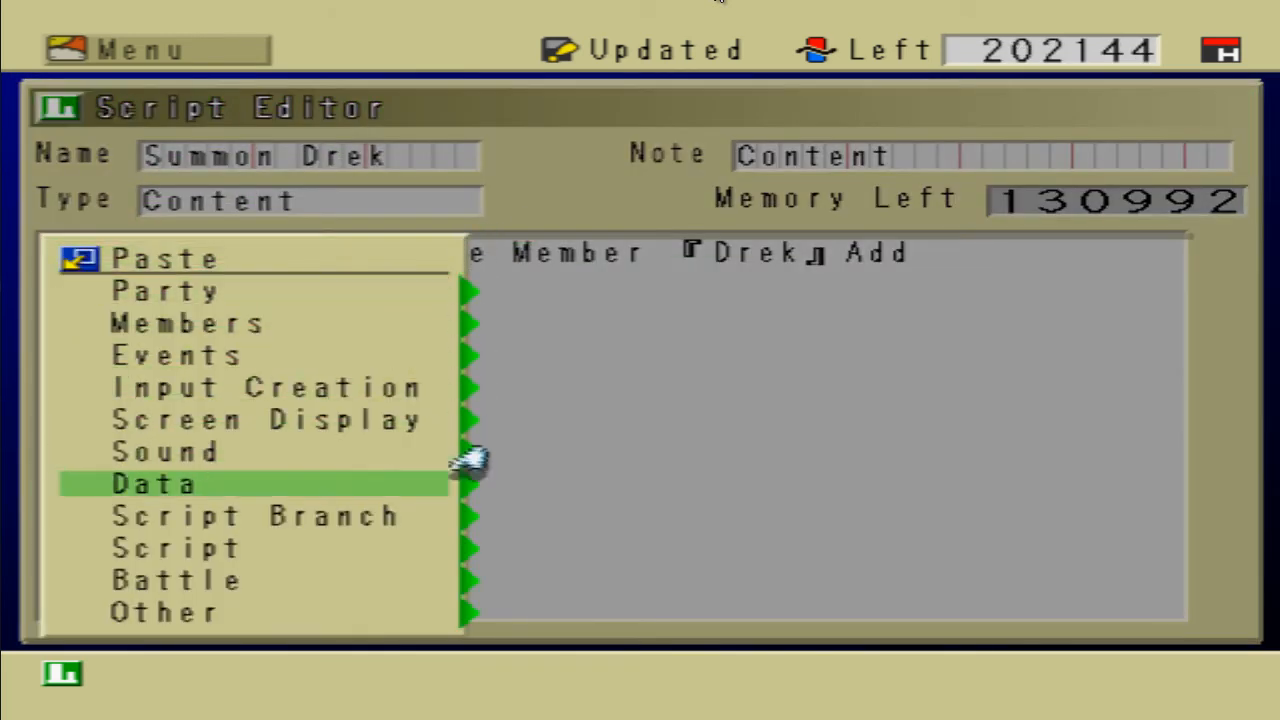
key("Return")
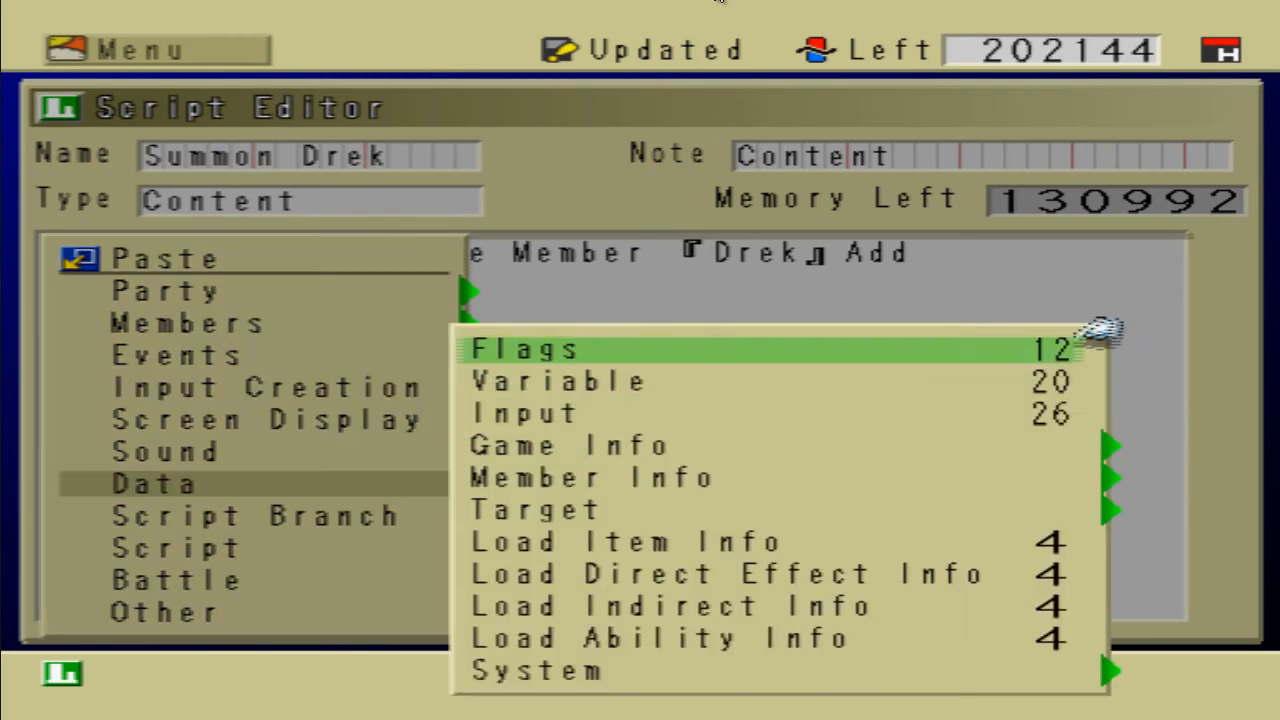
key("Return")
Step: Choose flag 261, Summoned?, as the single flag for the command
key("Down")
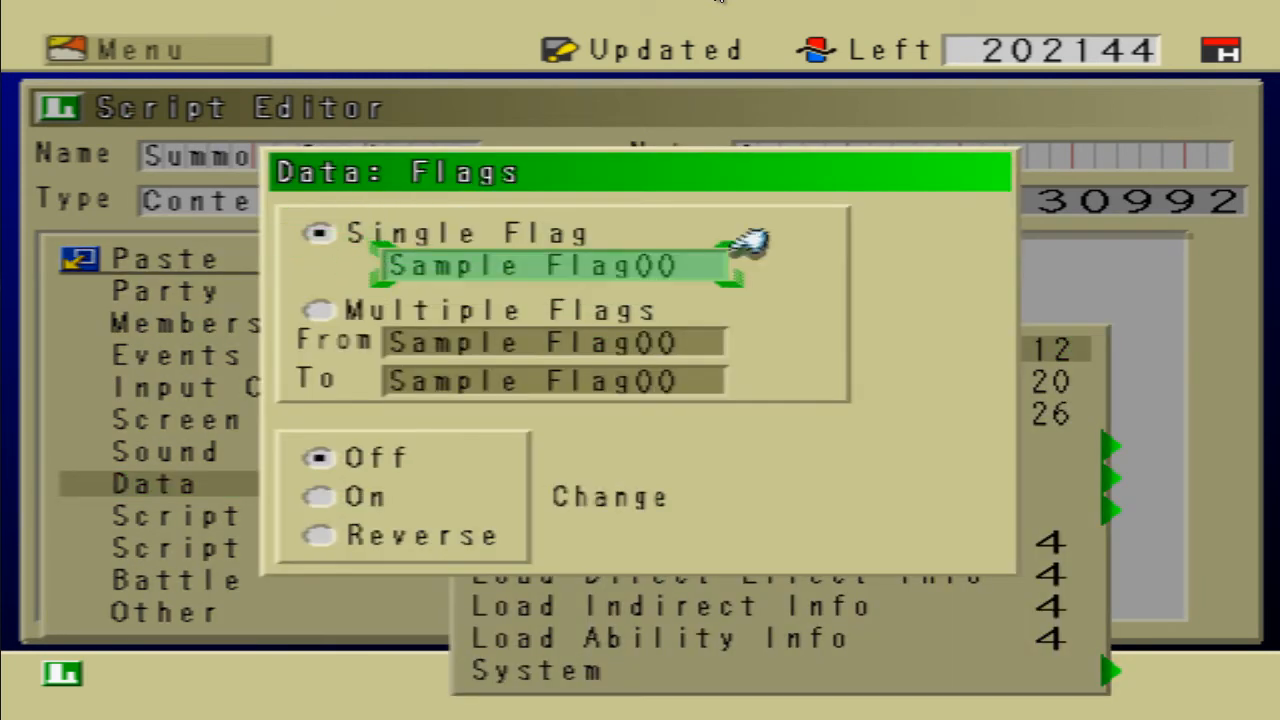
key("Return")
key("Down")
key("Right")
key("Right")
key("Right")
key("Right")
key("Right")
key("Right")
key("Down")
key("Up")
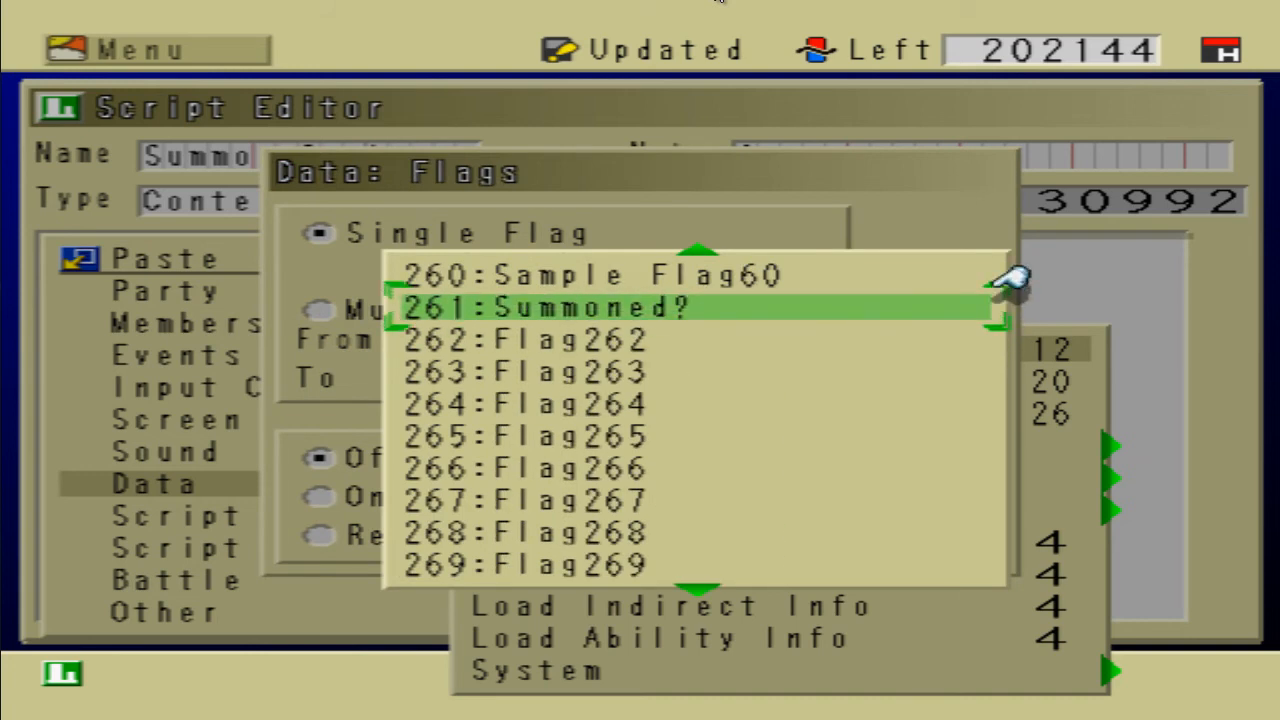
key("Return")
Step: Set the Summoned? flag to On and accept the command into the script
key("Down")
key("Down")
key("Down")
key("Down")
key("Return")
key("Escape")
key("Return")
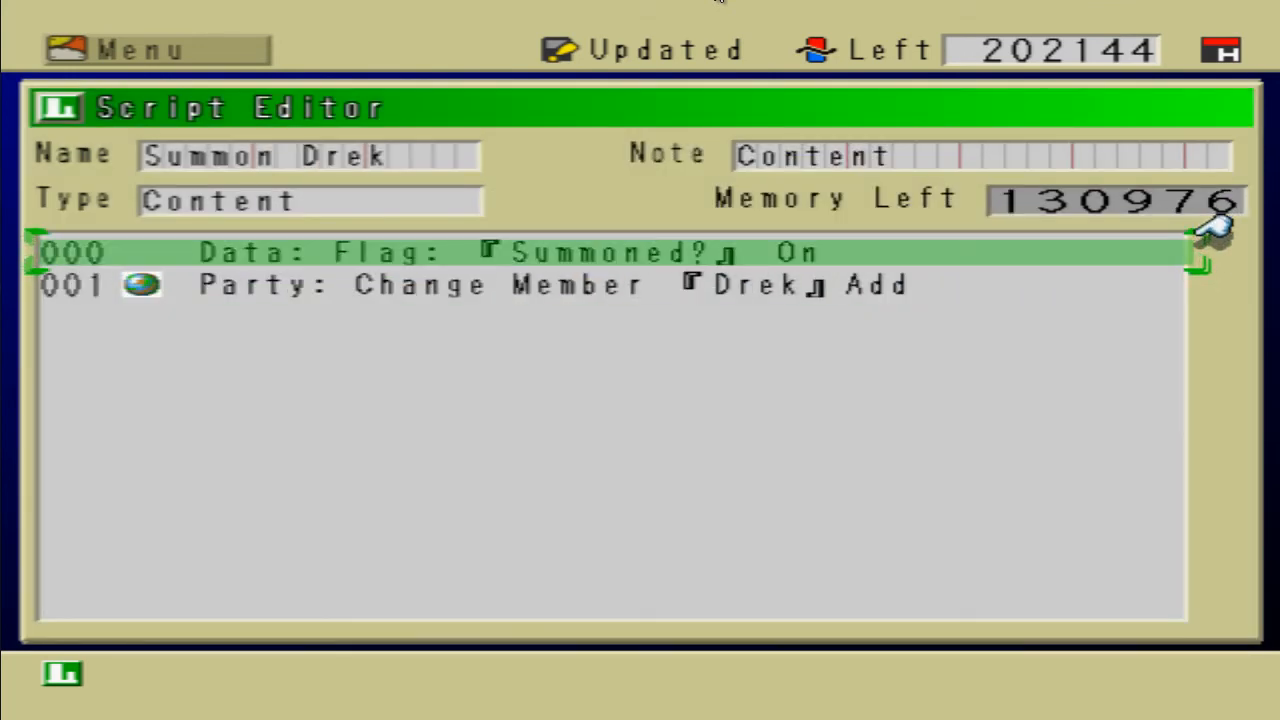
Step: Exit the Summon Drek script with the data updated
key("F1")
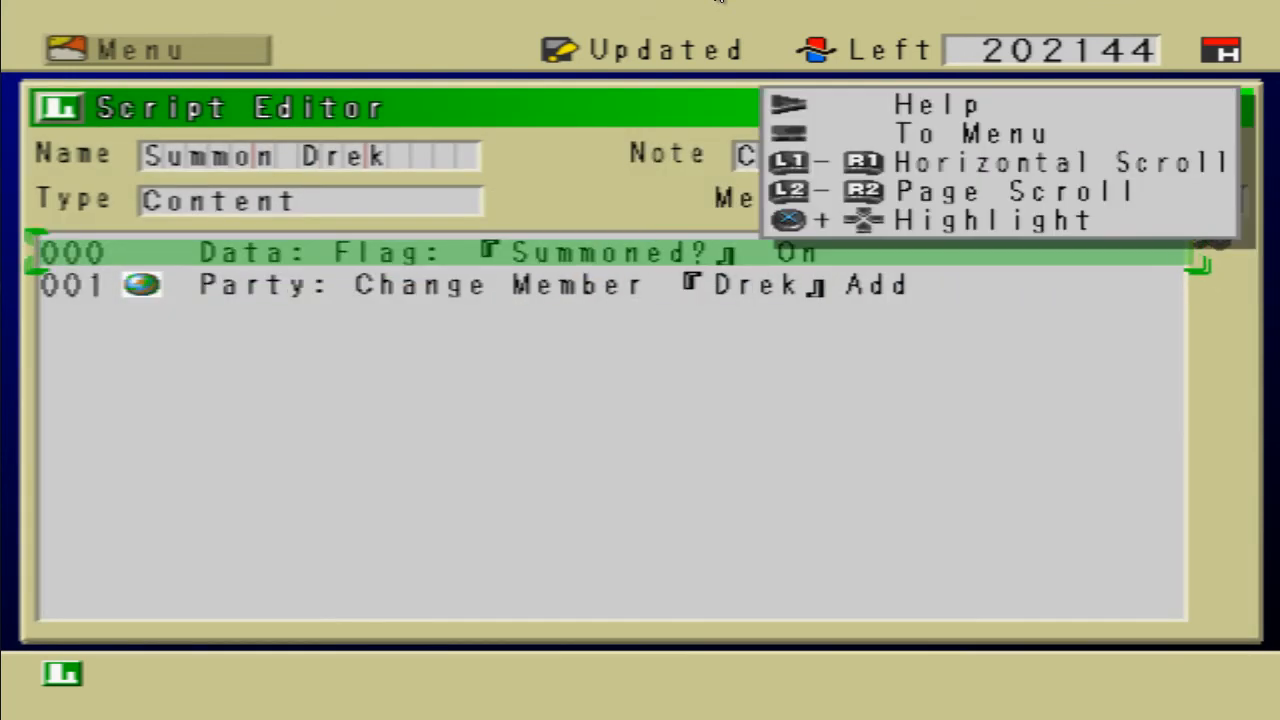
key("Escape")
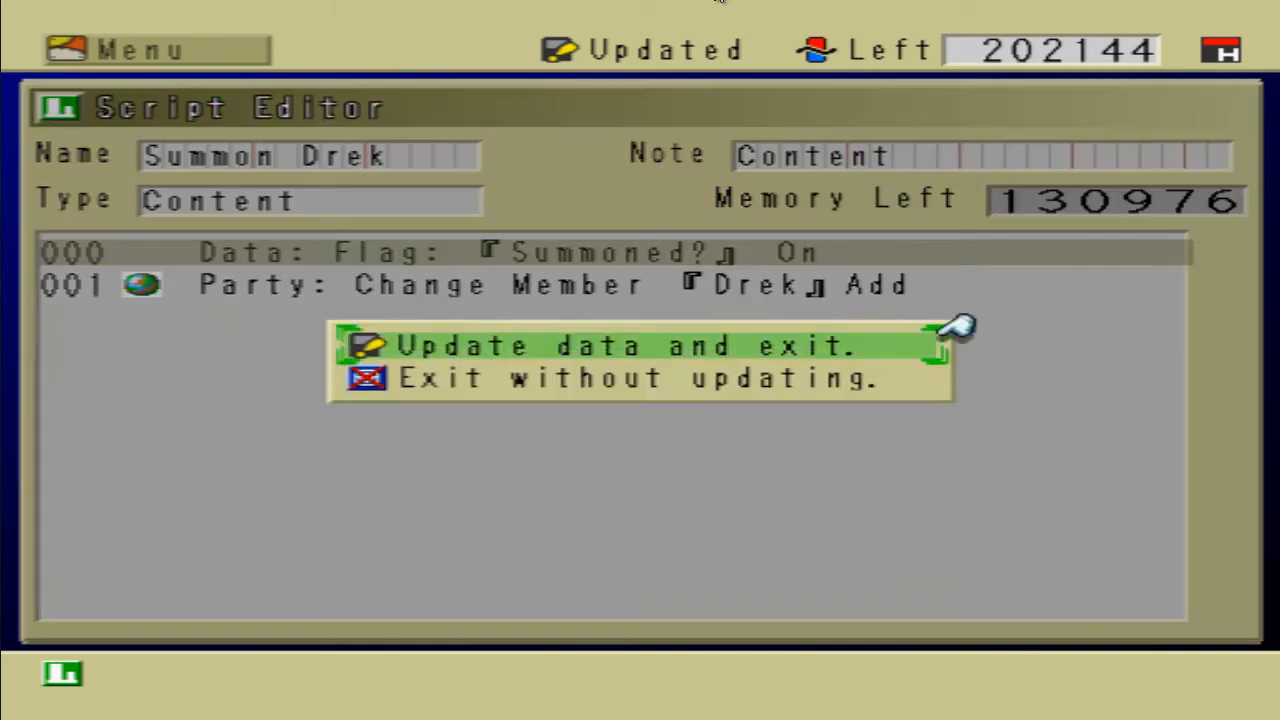
key("Return")
key("Right")
key("Left")
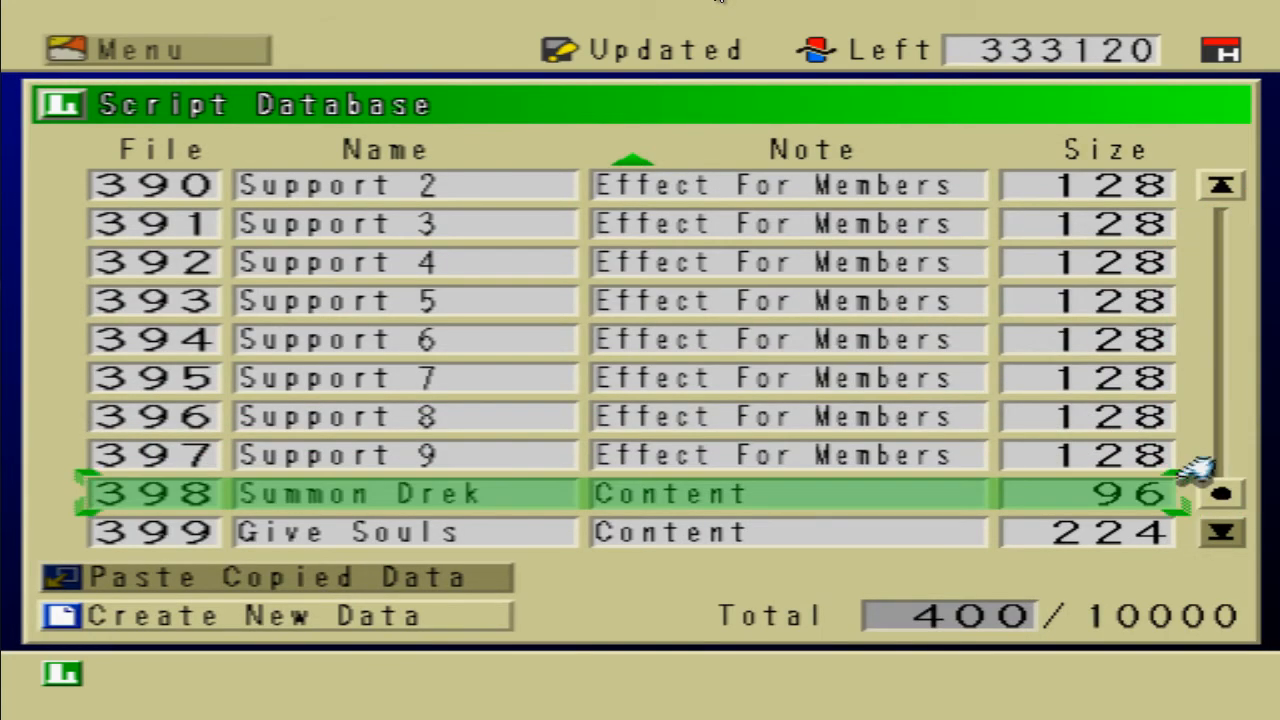
Step: Find script 60, Start MP (Check Magic Points), in the Script Database and copy it
key("Up")
key("Up")
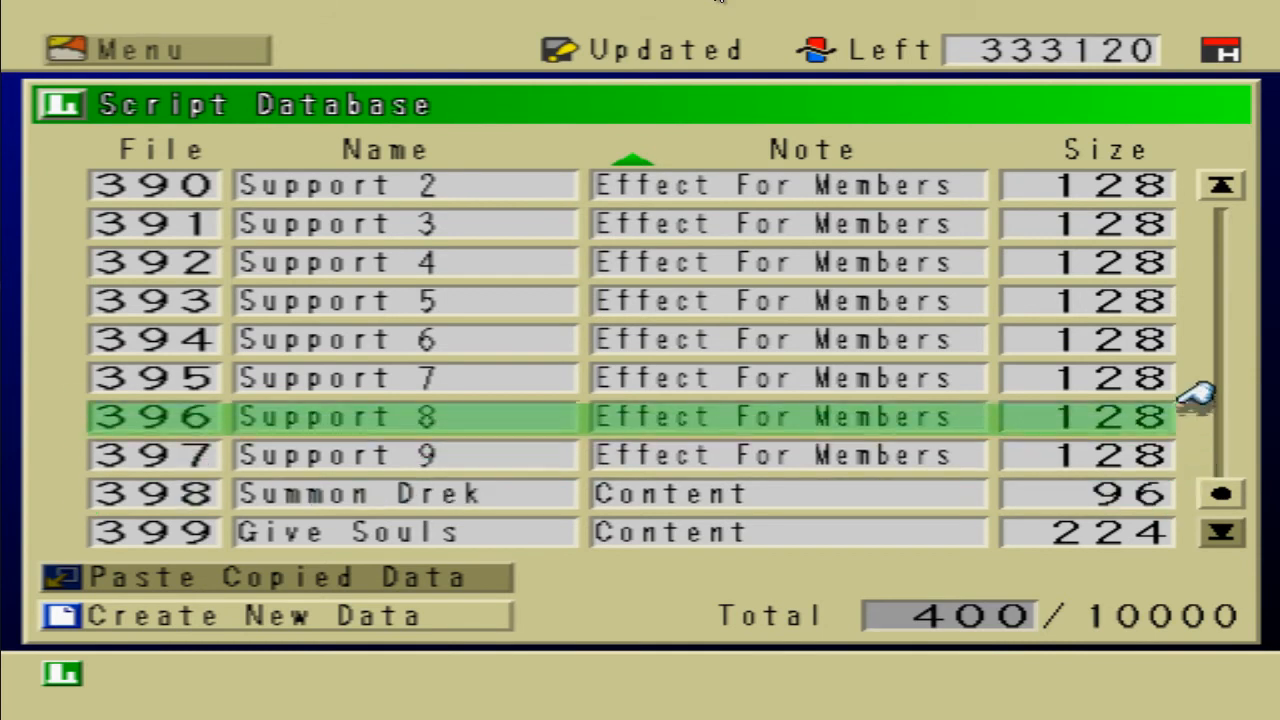
key("Page_Up")
key("Page_Up")
key("Page_Up")
key("Page_Up")
key("Page_Up")
key("Page_Up")
key("Page_Up")
key("Page_Up")
key("Page_Up")
key("Page_Up")
key("Page_Up")
key("Page_Up")
key("Page_Up")
key("Page_Up")
key("Page_Up")
key("Page_Up")
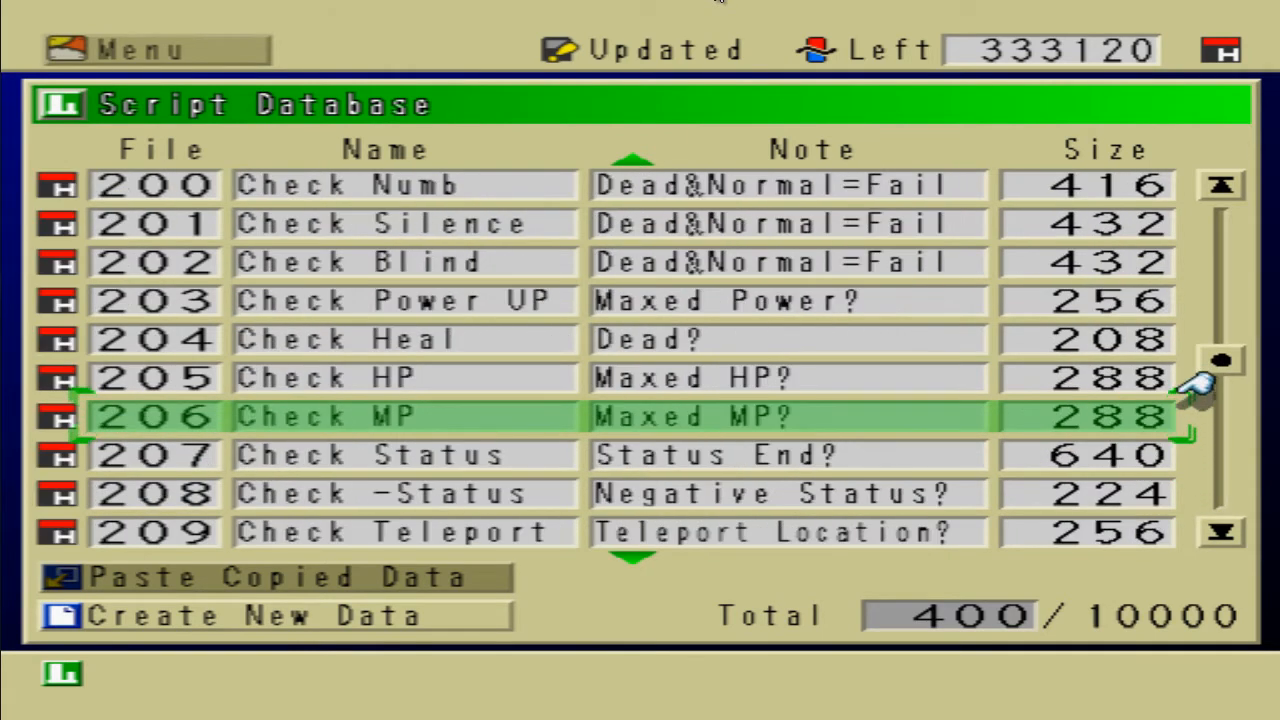
key("Up")
key("Up")
key("Page_Up")
key("Page_Up")
key("Page_Up")
key("Page_Up")
key("Page_Up")
key("Page_Up")
key("Page_Up")
key("Page_Up")
key("Page_Up")
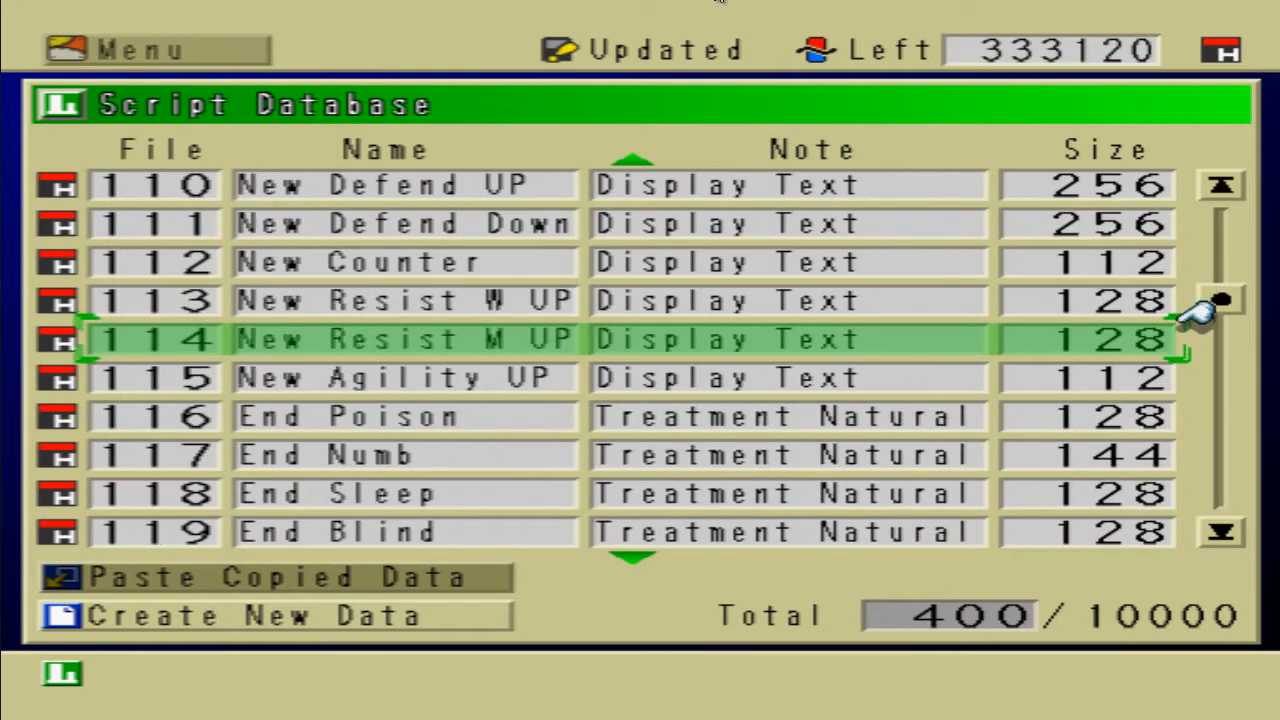
key("Page_Up")
key("Page_Up")
key("Page_Up")
key("Page_Up")
key("Page_Up")
key("Page_Down")
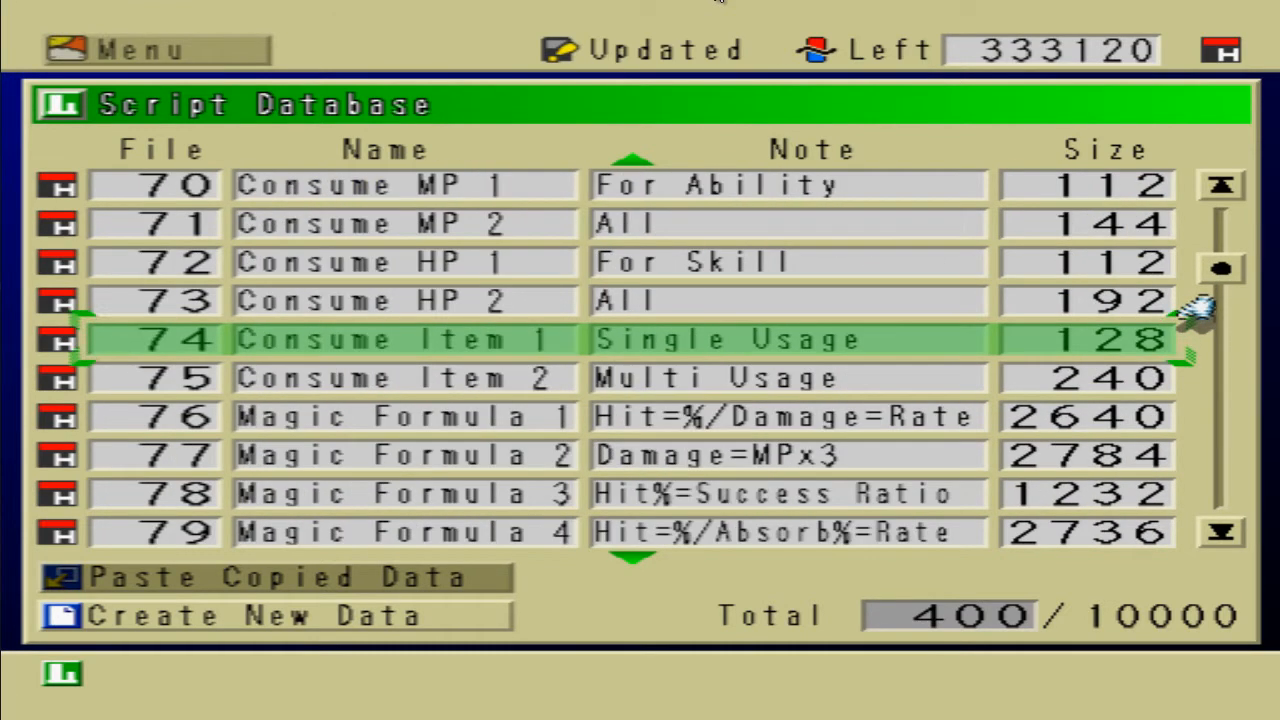
key("Up")
key("Up")
key("Up")
key("Page_Up")
key("Down")
key("Down")
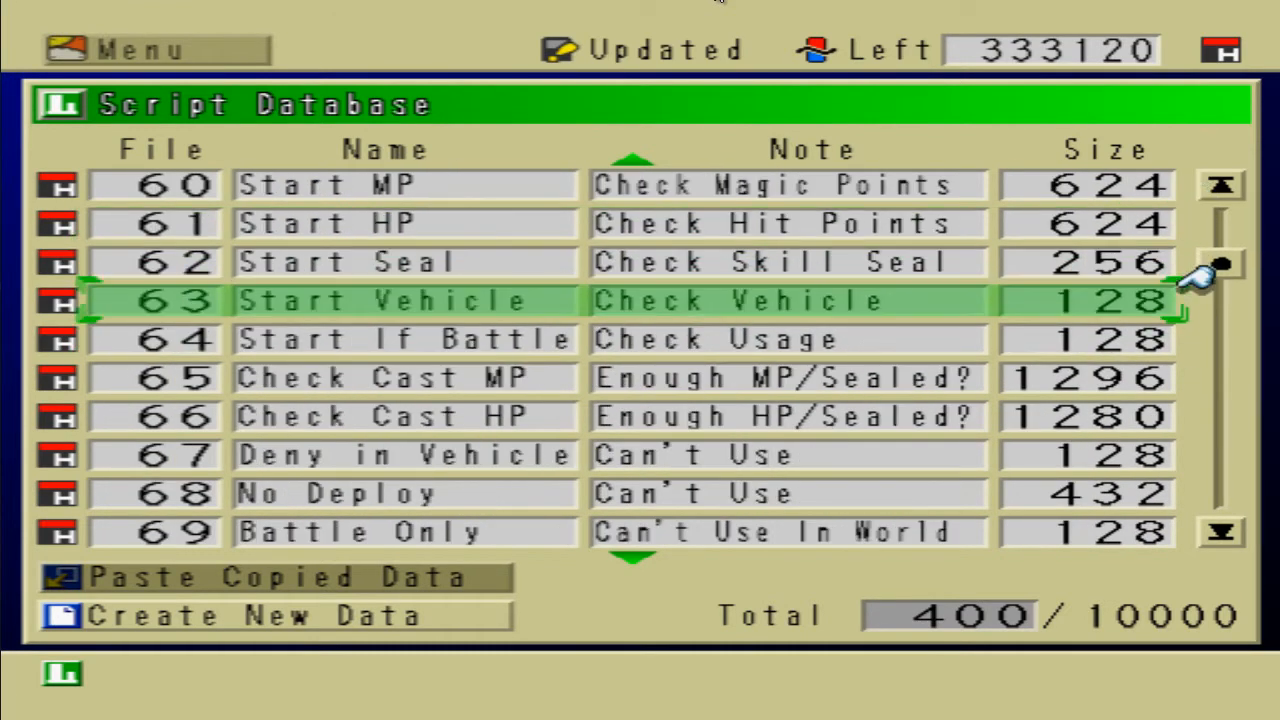
key("Down")
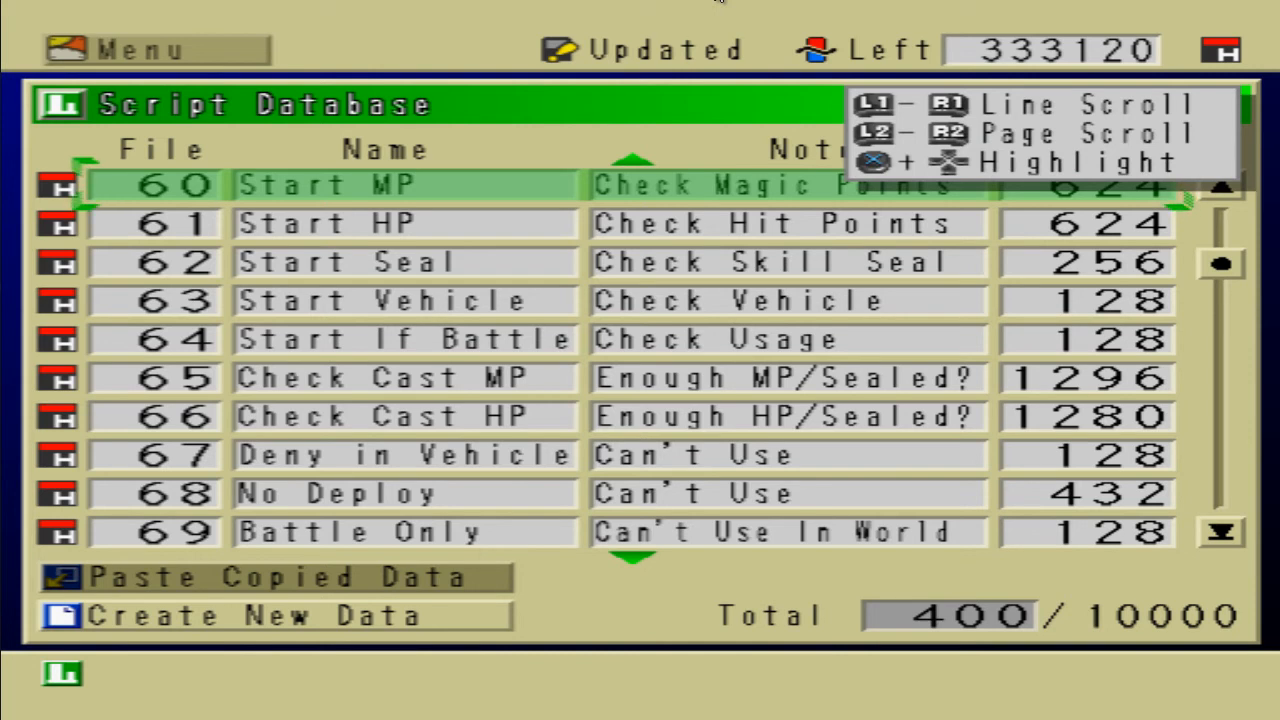
key("Return")
key("Down")
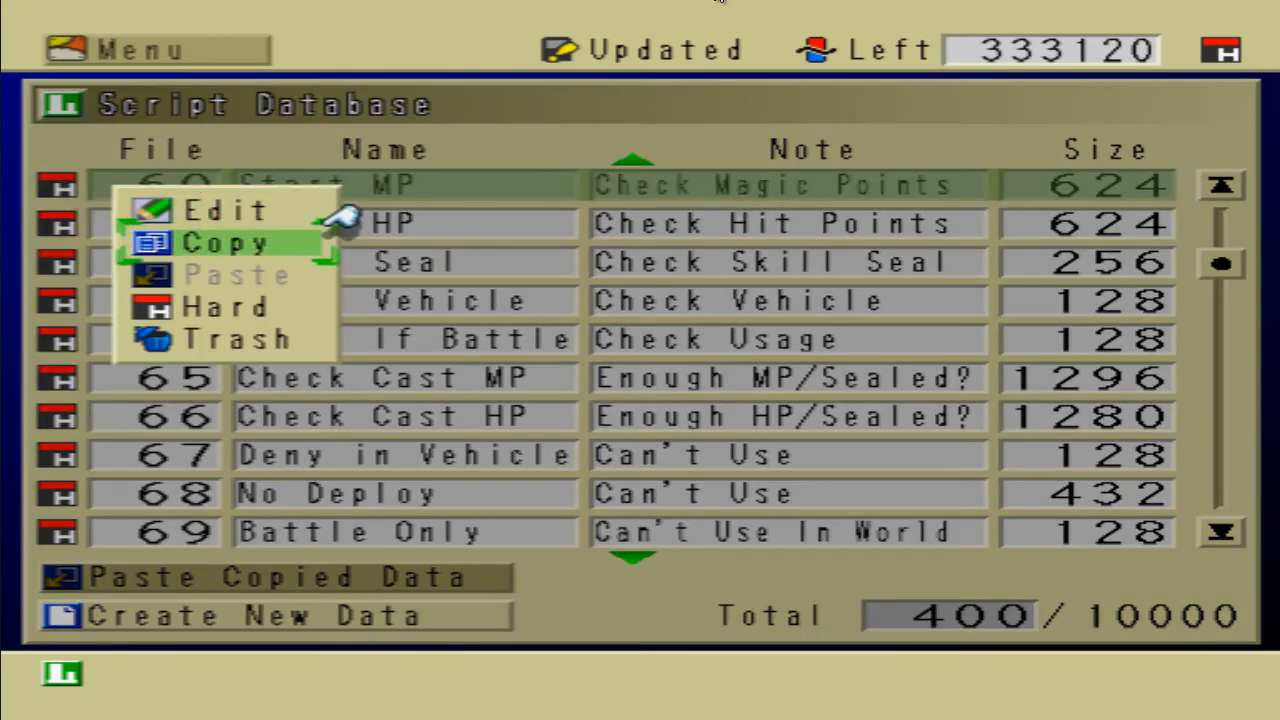
key("Return")
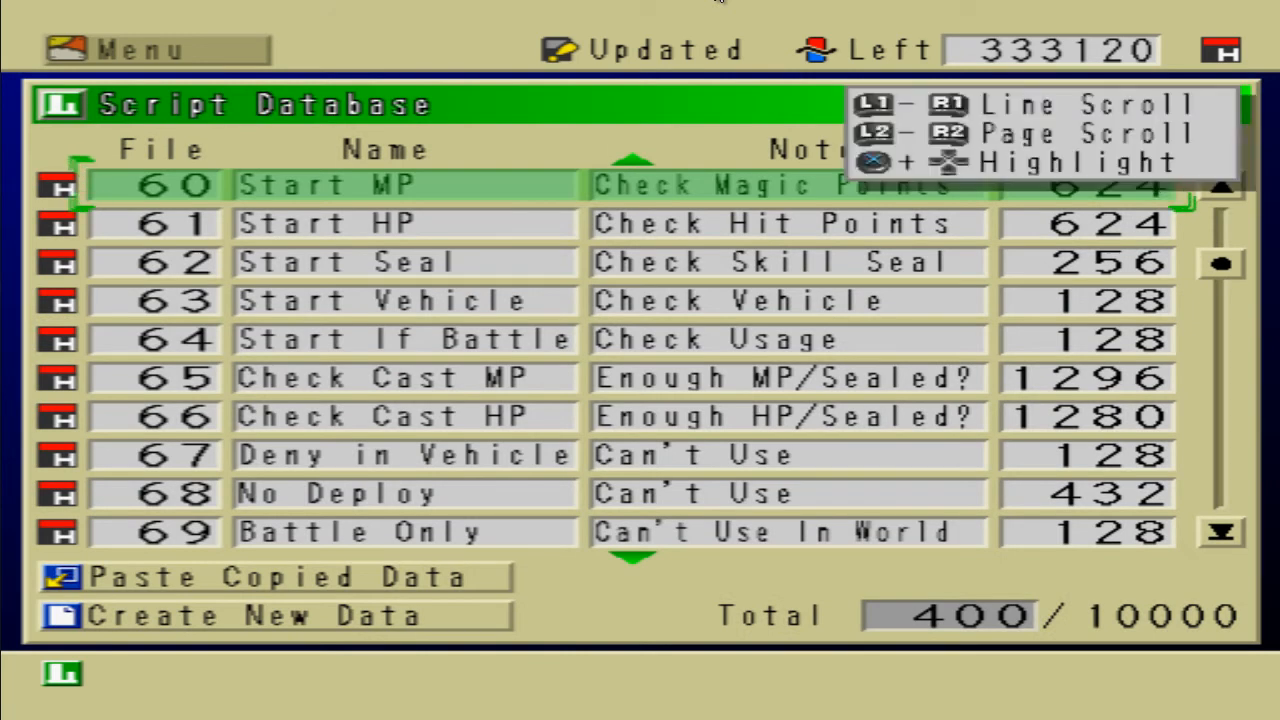
Step: Copy the Start MP script again and paste the copied data as a new script
key("Down")
key("Up")
key("Up")
key("Down")
key("Down")
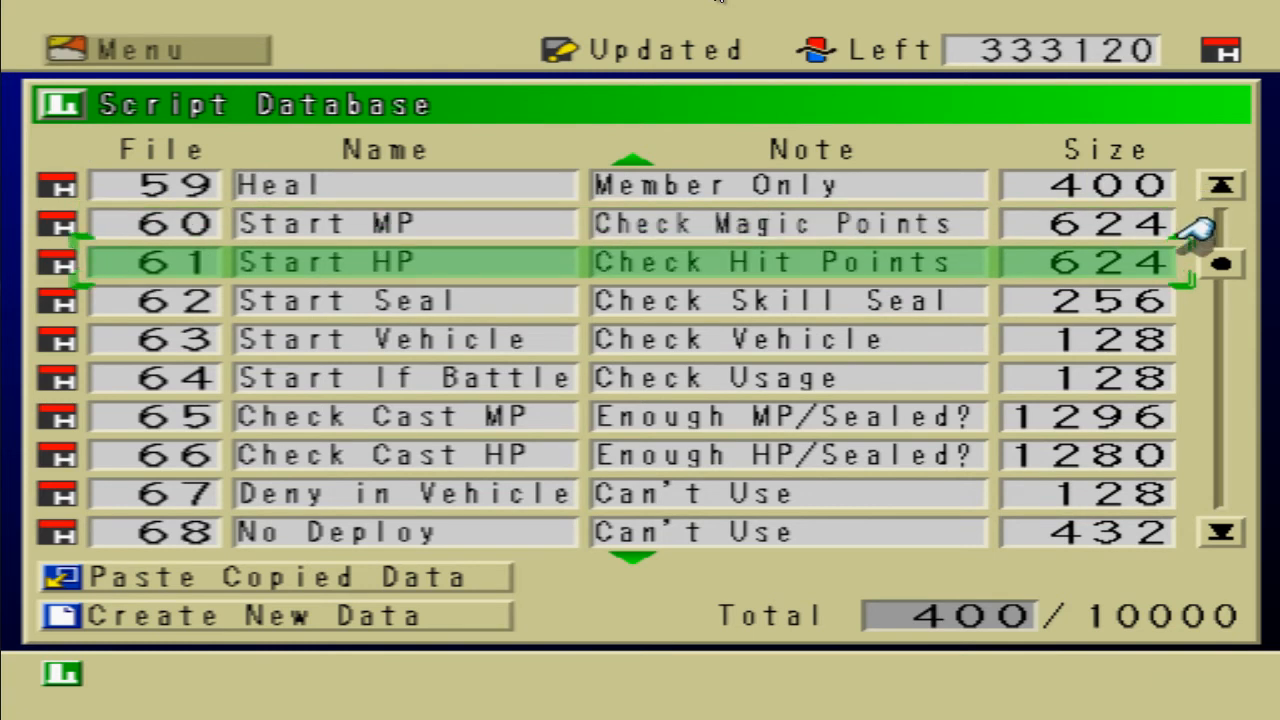
key("Up")
key("Return")
key("Down")
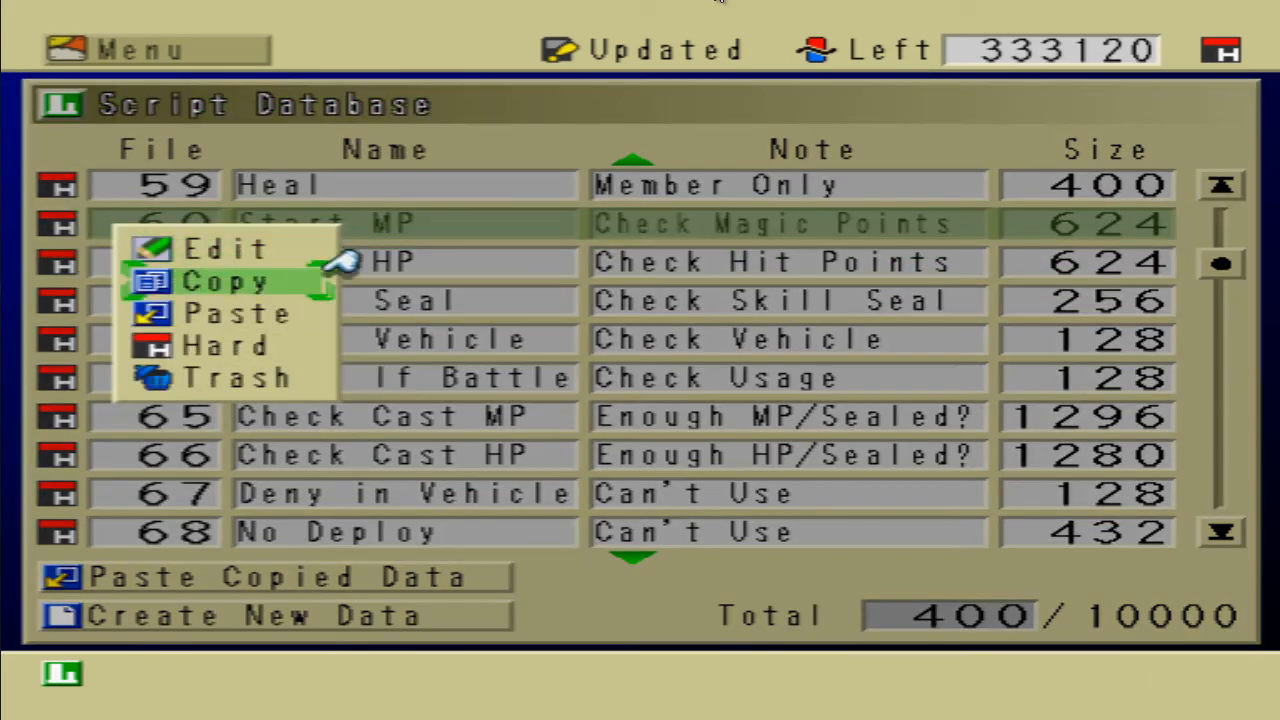
key("Return")
key("Down")
key("Escape")
key("Down")
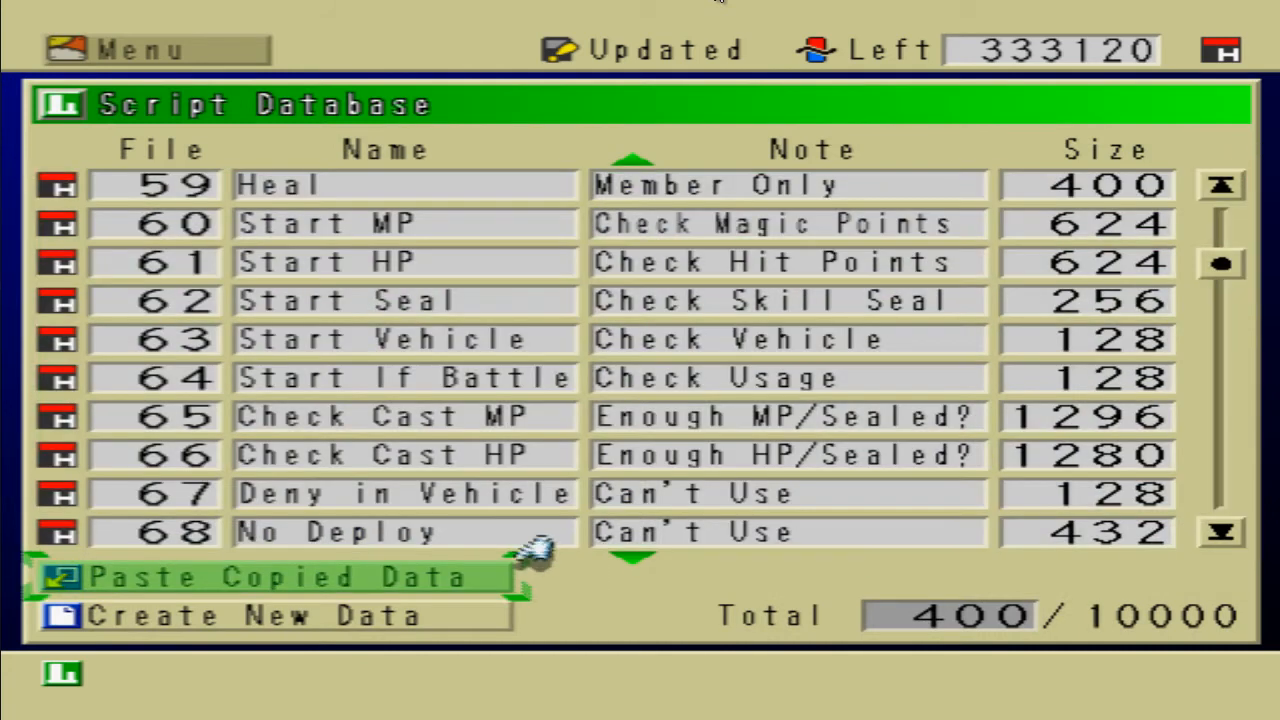
key("Return")
Step: Rename the pasted copy of the Start MP script to Start MP Summon
key("Up")
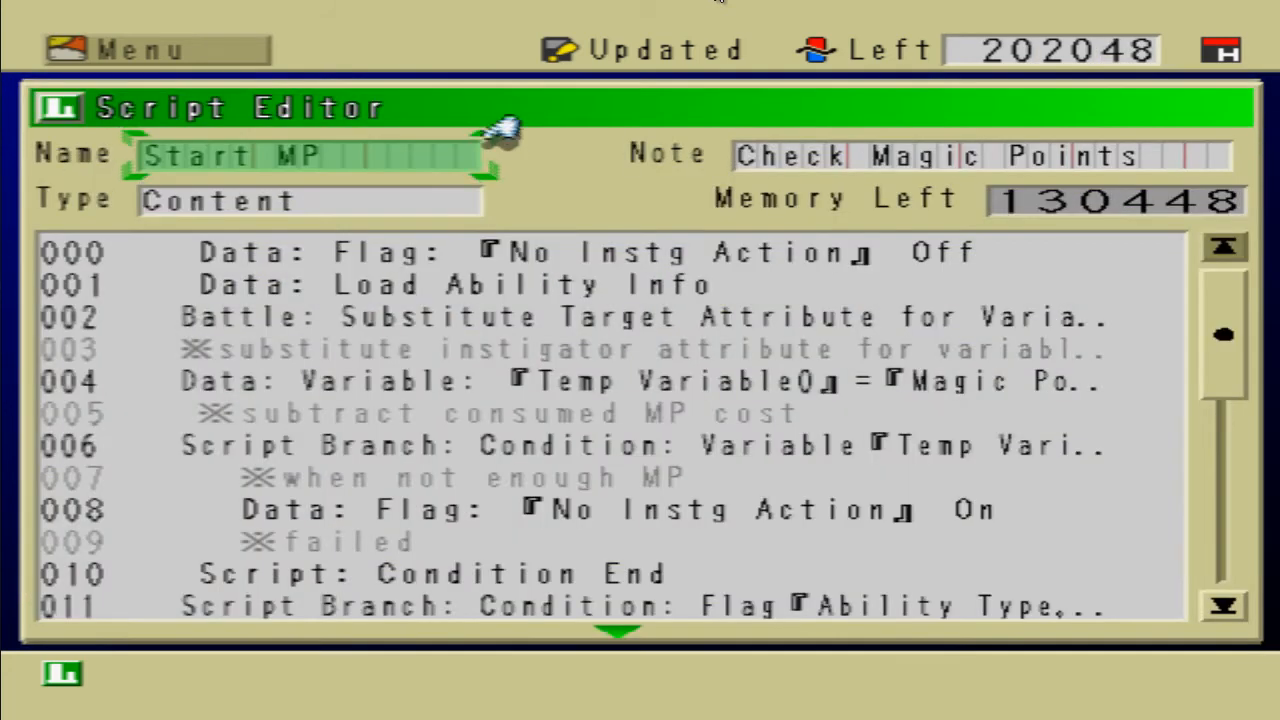
key("Return")
key("Up")
key("Right")
key("Right")
key("Right")
key("Return")
key("Return")
key("Return")
key("Return")
key("Return")
key("Return")
key("Return")
key("Return")
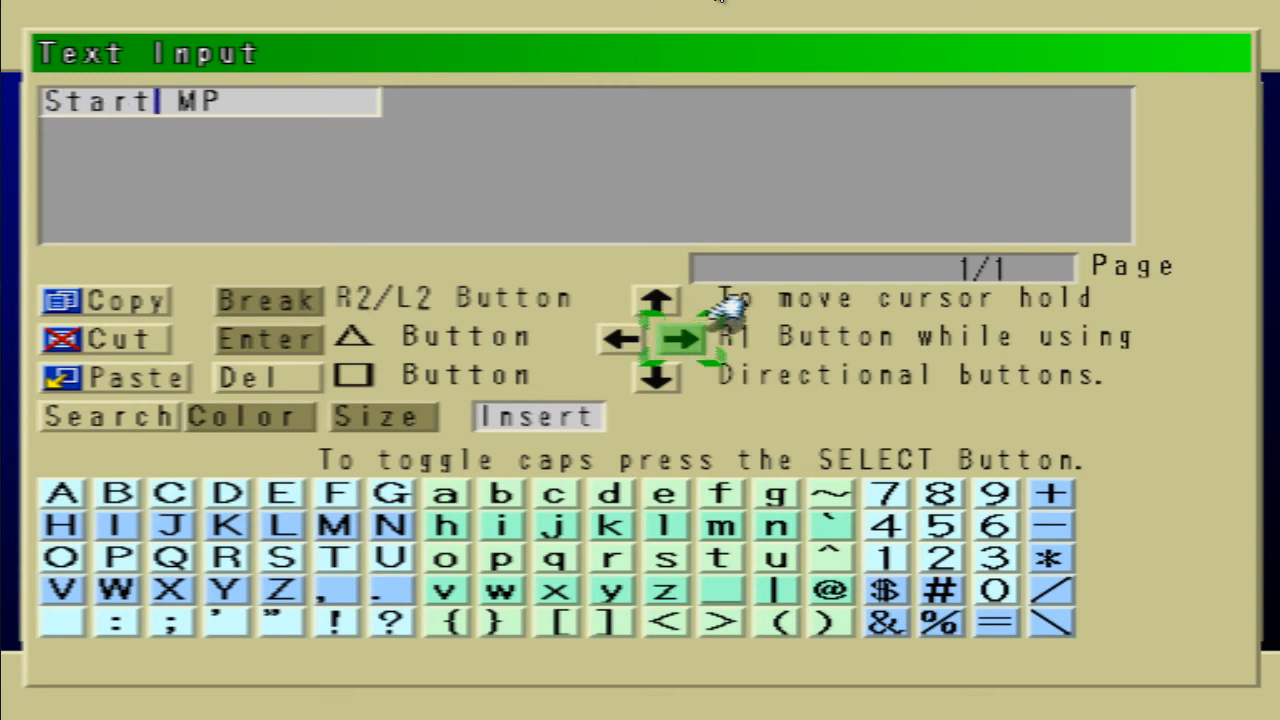
key("Down")
key("Down")
key("Down")
key("Down")
key("Down")
key("Down")
key("Down")
key("Left")
key("Left")
key("Left")
key("Left")
key("Left")
key("Left")
key("Left")
key("Left")
key("Left")
key("Left")
key("Left")
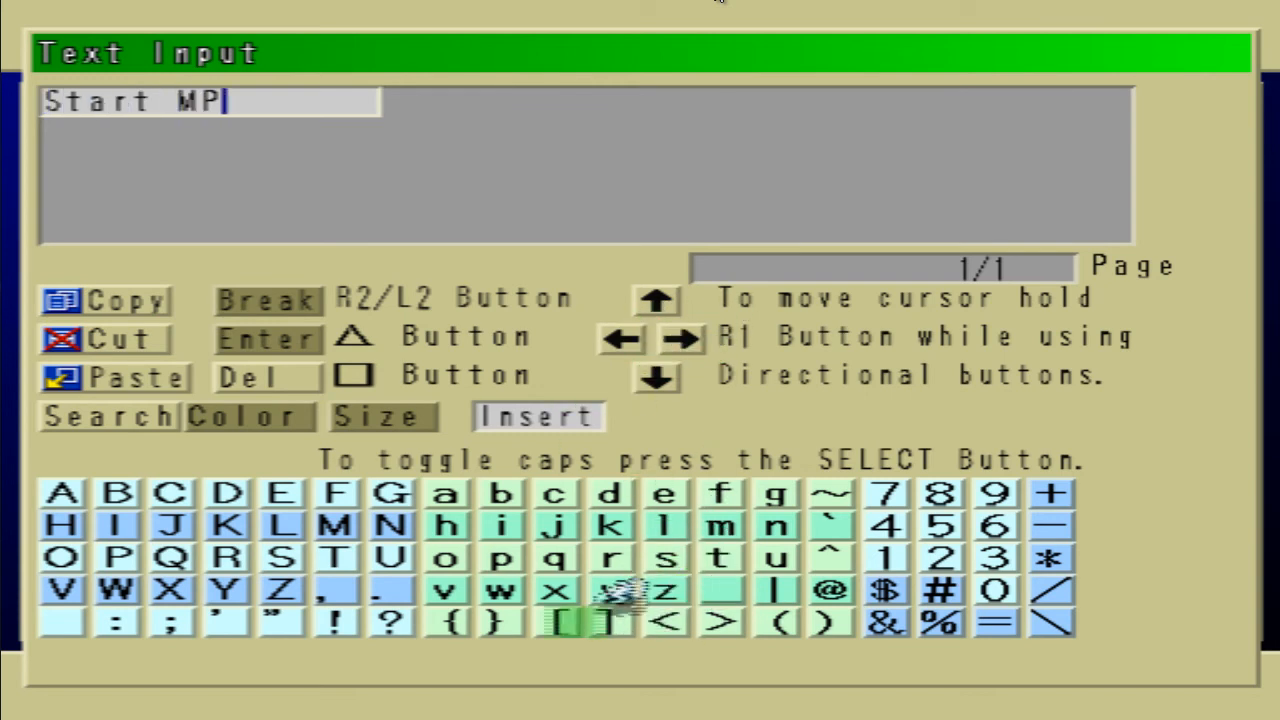
key("Return")
key("Up")
key("Up")
key("Right")
key("Right")
key("Right")
key("Right")
key("Right")
key("Up")
key("Up")
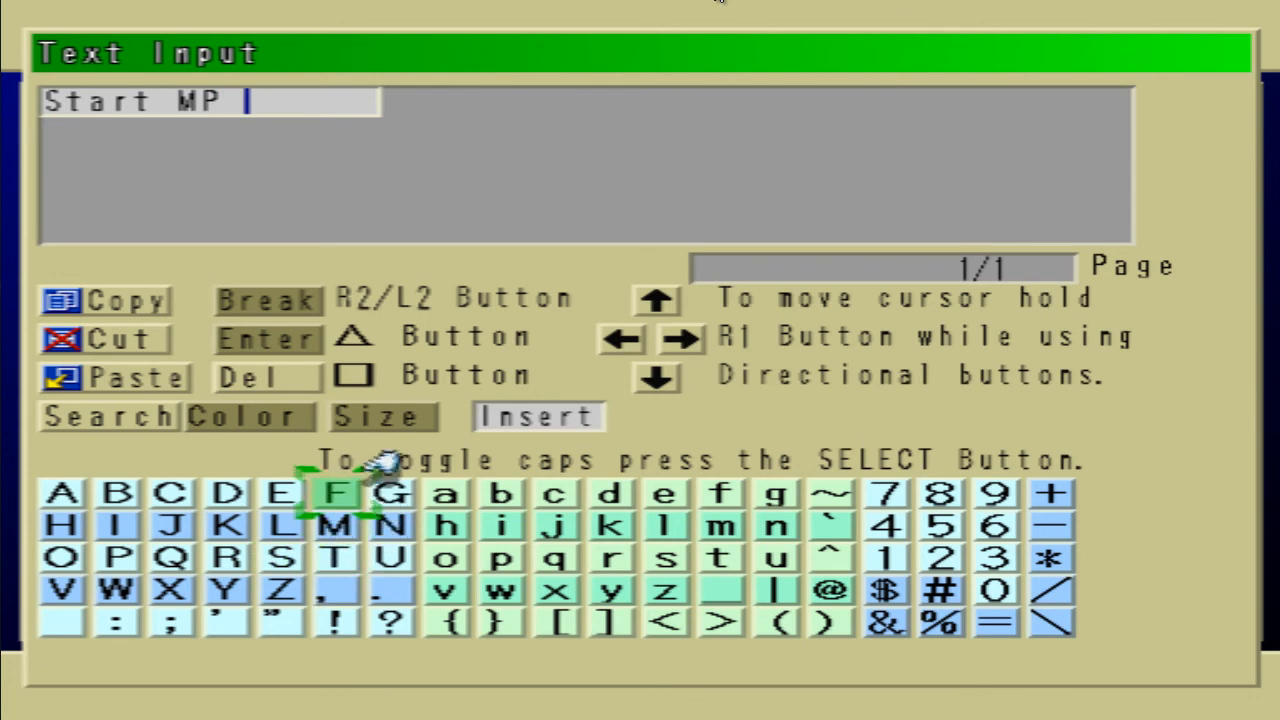
key("Return")
key("Down")
key("Right")
key("Right")
key("Right")
key("Right")
key("Up")
key("Right")
key("Left")
key("Up")
key("Left")
key("Right")
key("BackSpace")
key("Down")
key("Left")
key("Down")
key("Down")
key("Left")
key("Return")
key("Right")
key("Right")
key("Right")
key("Right")
key("Right")
key("Right")
key("Right")
key("Right")
key("Right")
key("Return")
key("Up")
key("Left")
key("Return")
key("Return")
key("Left")
key("Down")
key("Left")
key("Left")
key("Left")
key("Left")
key("Return")
key("Up")
key("Right")
key("Right")
key("Right")
key("Right")
key("Right")
key("Right")
key("Return")
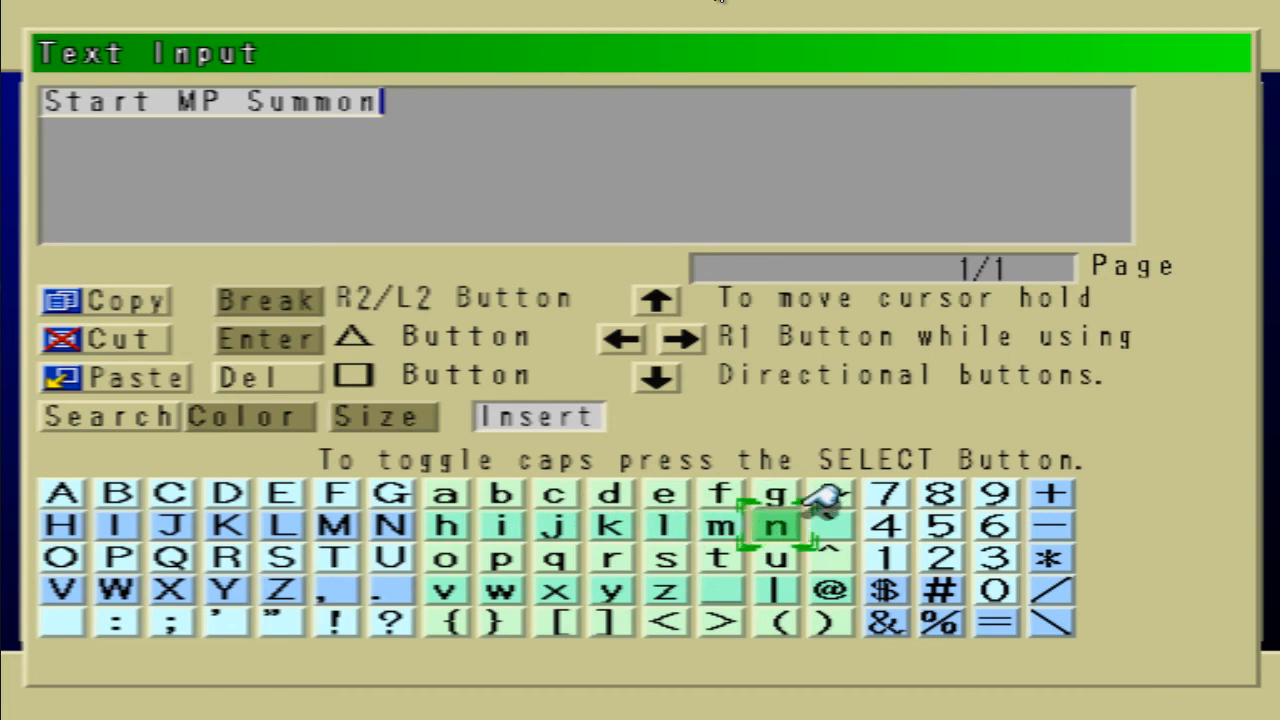
key("Escape")
key("Return")
Step: Examine the commands of the Start MP Summon script, from the opening lines to the skill-seal condition at the end
key("Down")
key("Down")
key("Right")
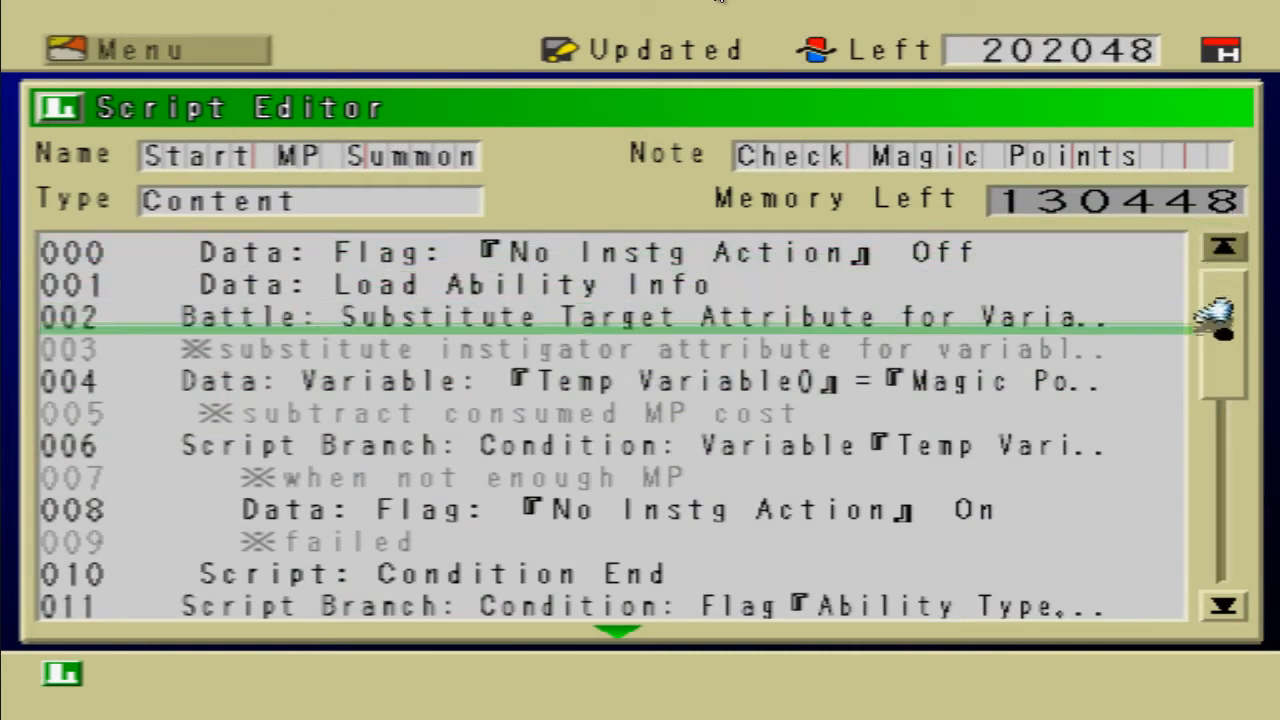
key("Down")
key("Return")
key("Left")
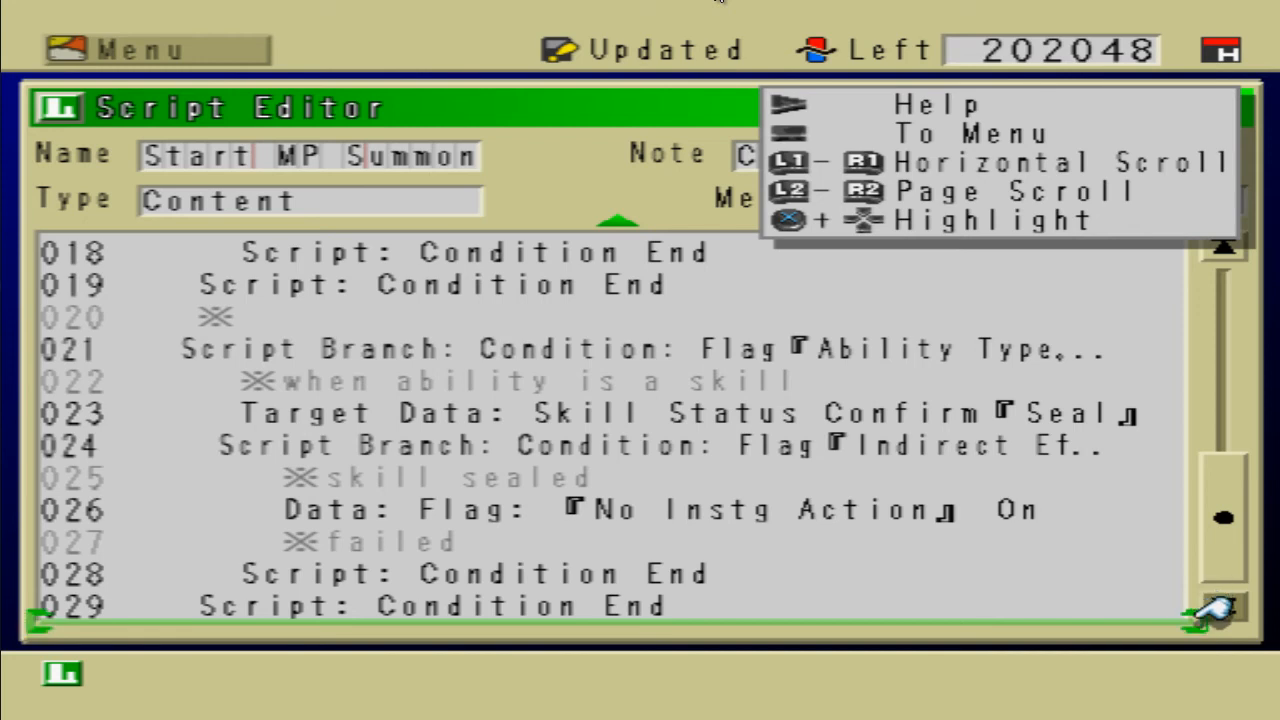
key("Up")
key("Up")
key("Up")
key("Up")
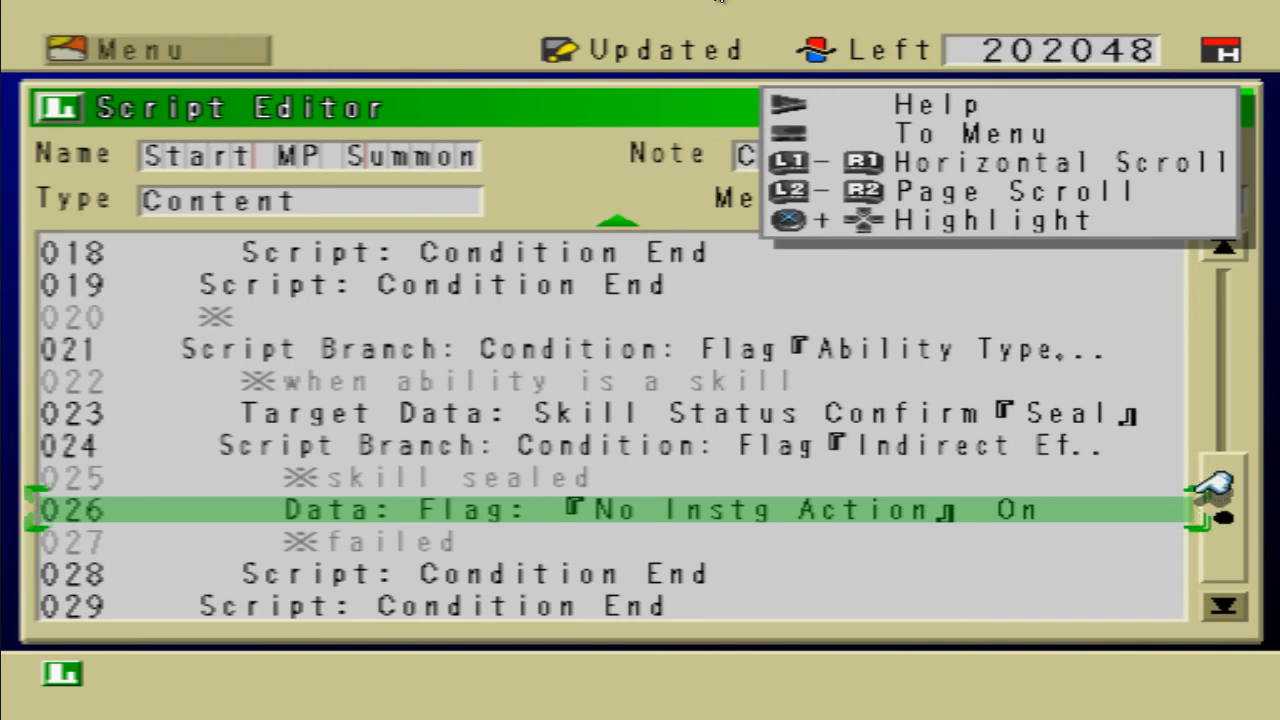
Step: Insert a flag-based Script Branch Condition after the last line of the Start MP Summon script
key("Down")
key("Down")
key("Down")
key("Down")
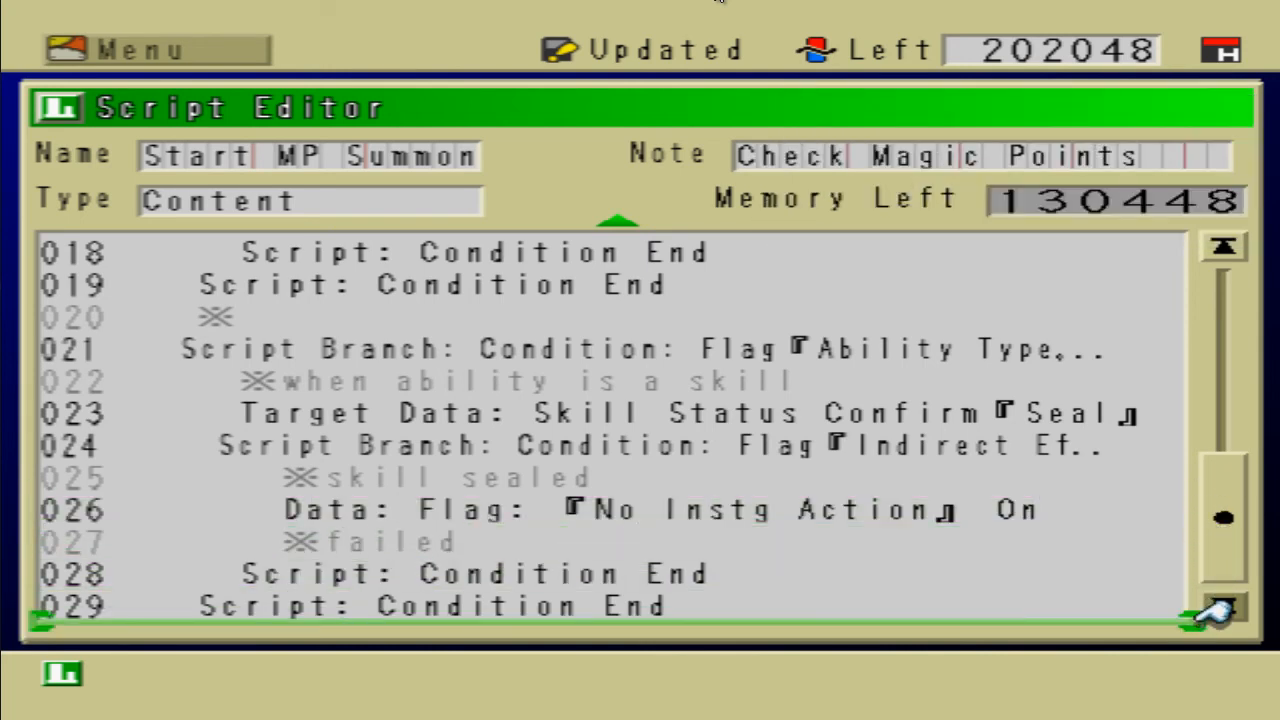
key("BackSpace")
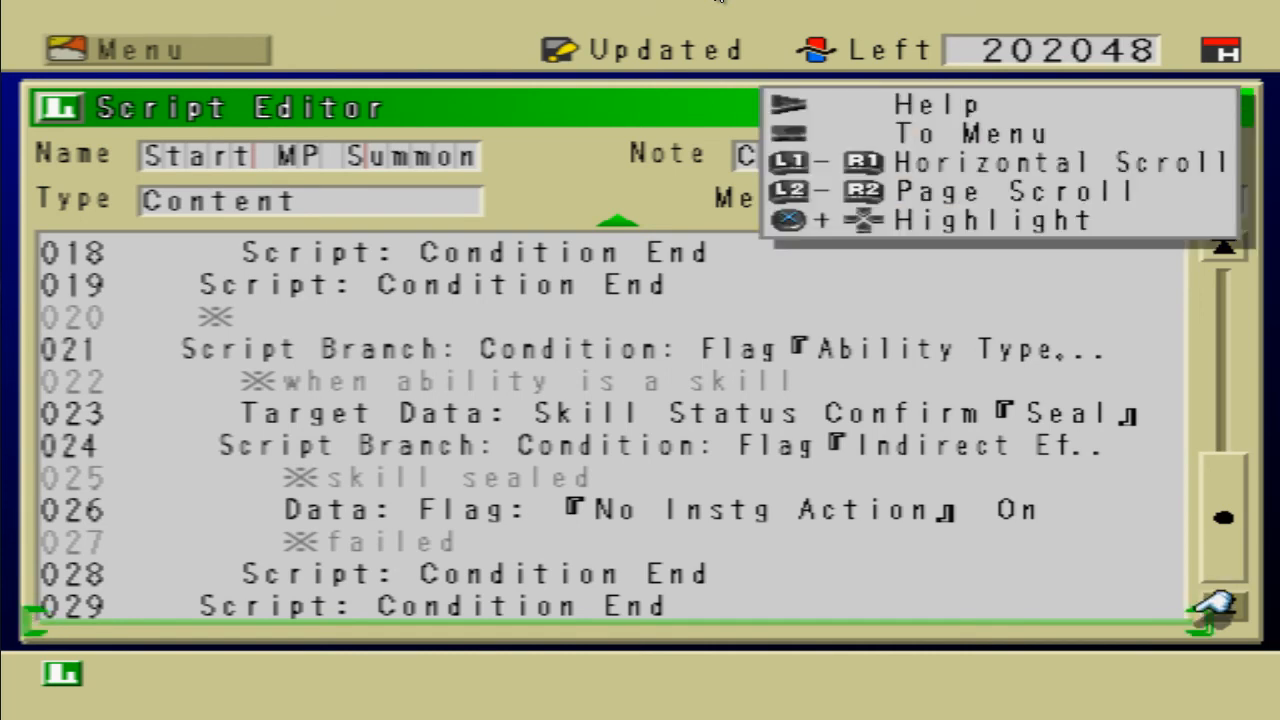
key("Return")
key("Down")
key("Down")
key("Down")
key("Down")
key("Down")
key("Down")
key("Down")
key("Down")
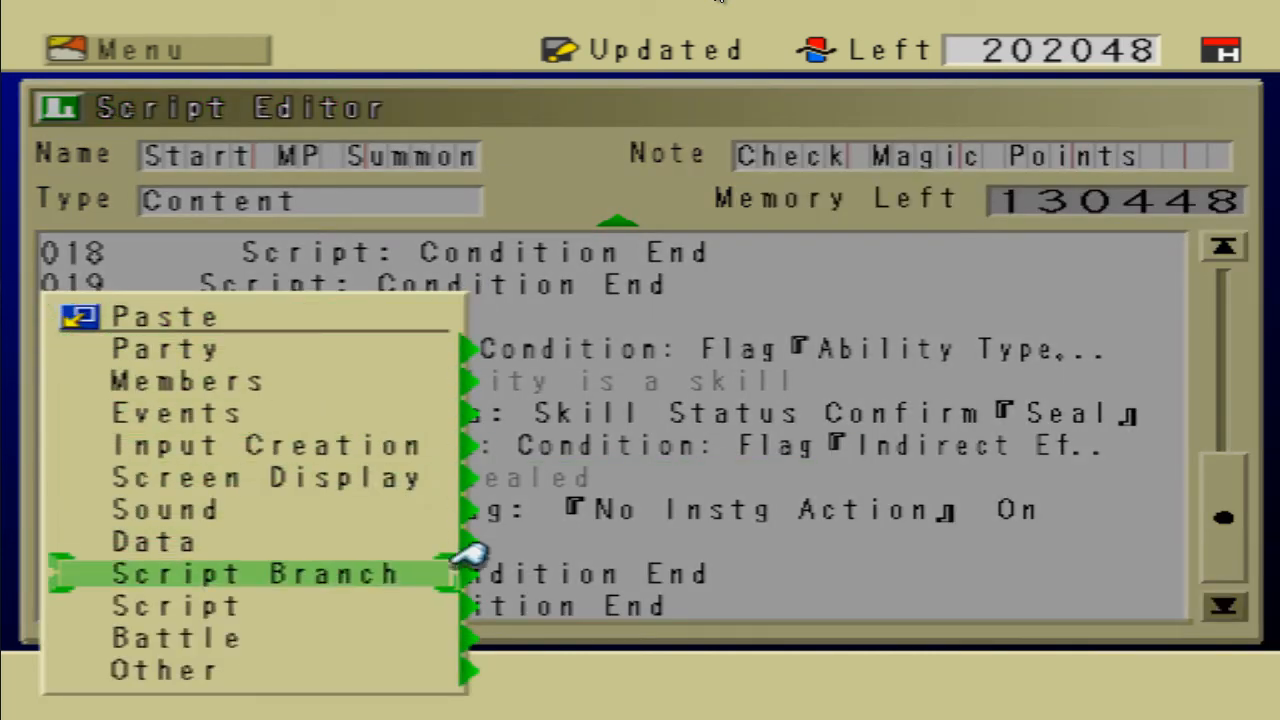
key("Return")
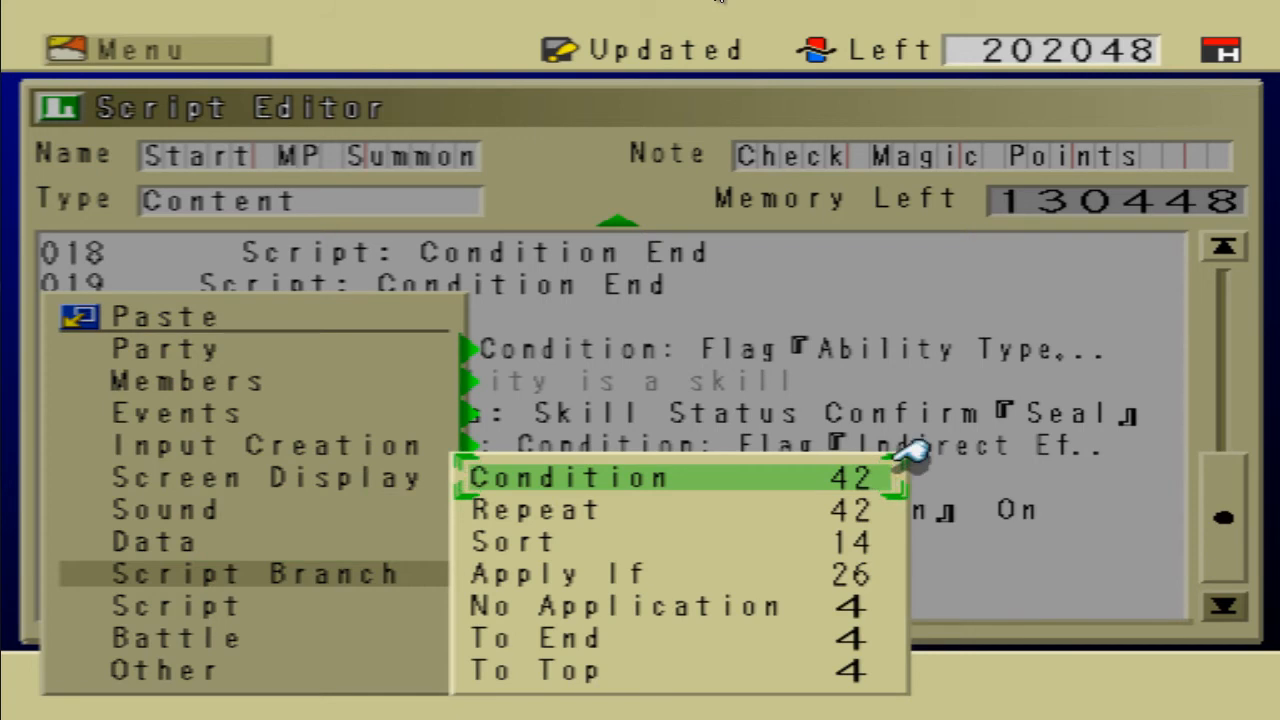
key("Return")
key("Down")
key("Down")
key("Down")
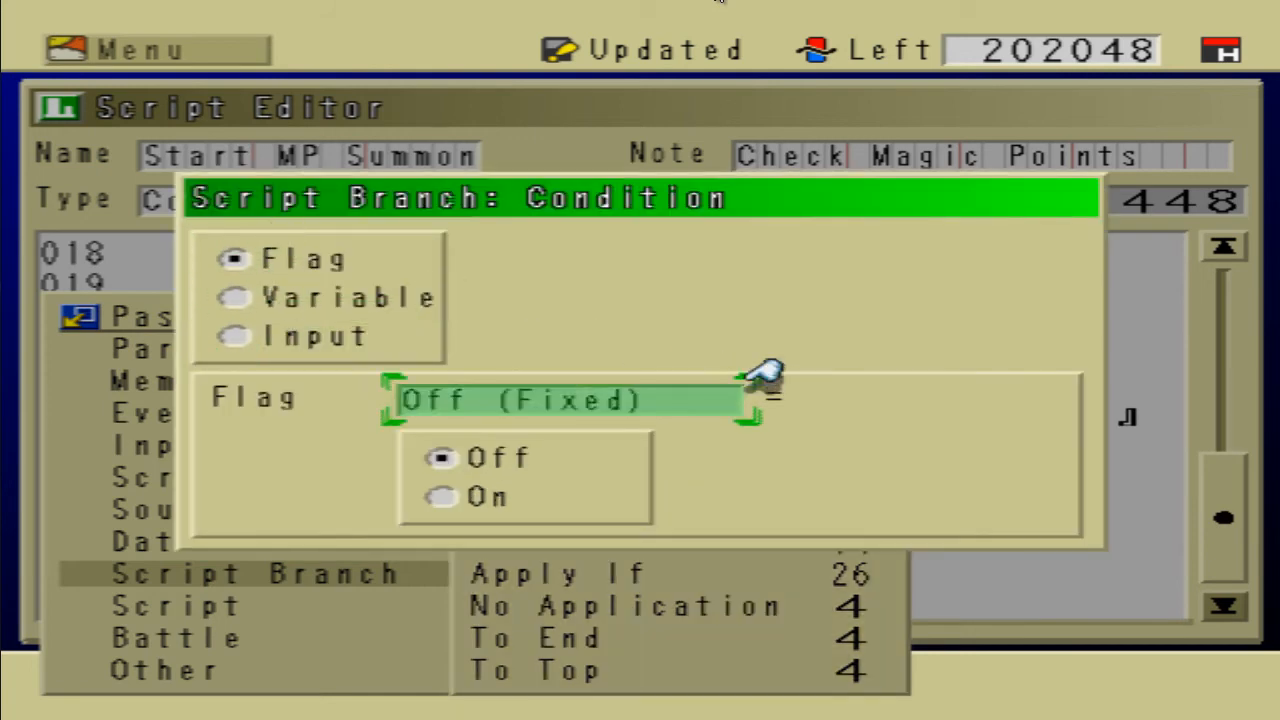
Step: Set the new branch condition to flag 261, Summoned?, being On and confirm it
key("Return")
key("Right")
key("Right")
key("Right")
key("Right")
key("Right")
key("Right")
key("Right")
key("Right")
key("Right")
key("Right")
key("Right")
key("Right")
key("Right")
key("Right")
key("Right")
key("Right")
key("Right")
key("Right")
key("Right")
key("Right")
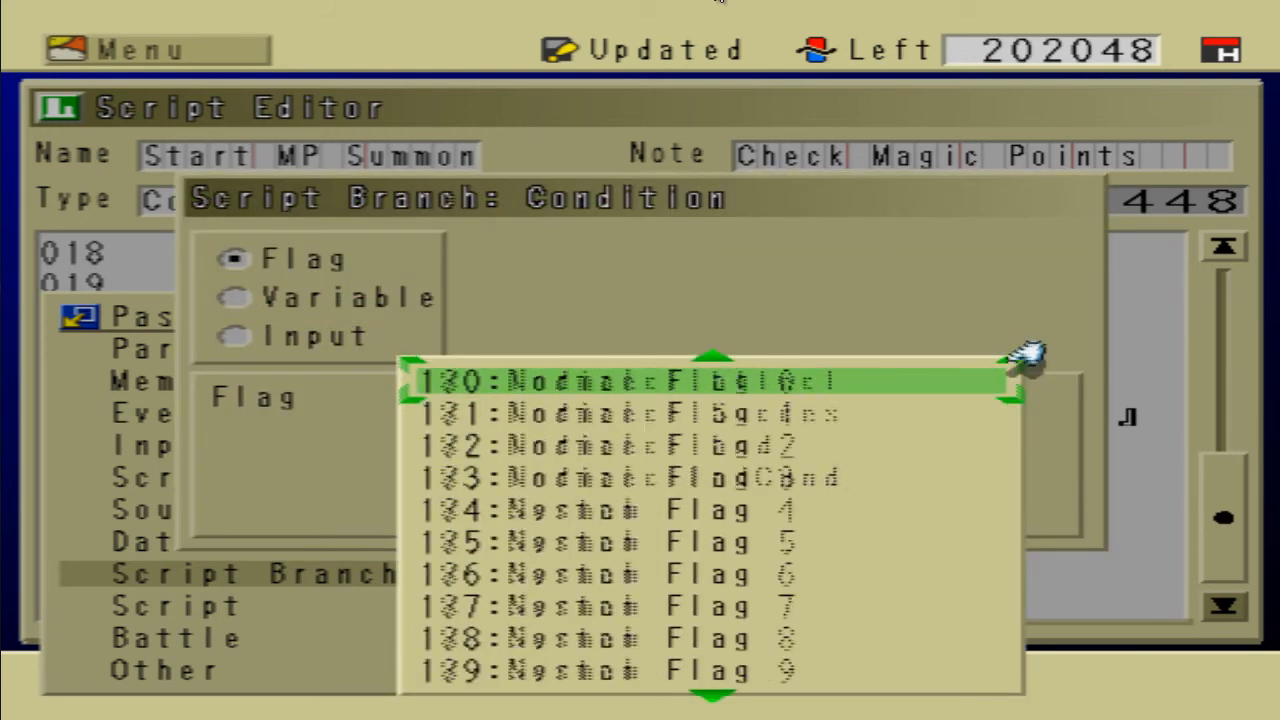
key("Right")
key("Right")
key("Right")
key("Right")
key("Left")
key("Down")
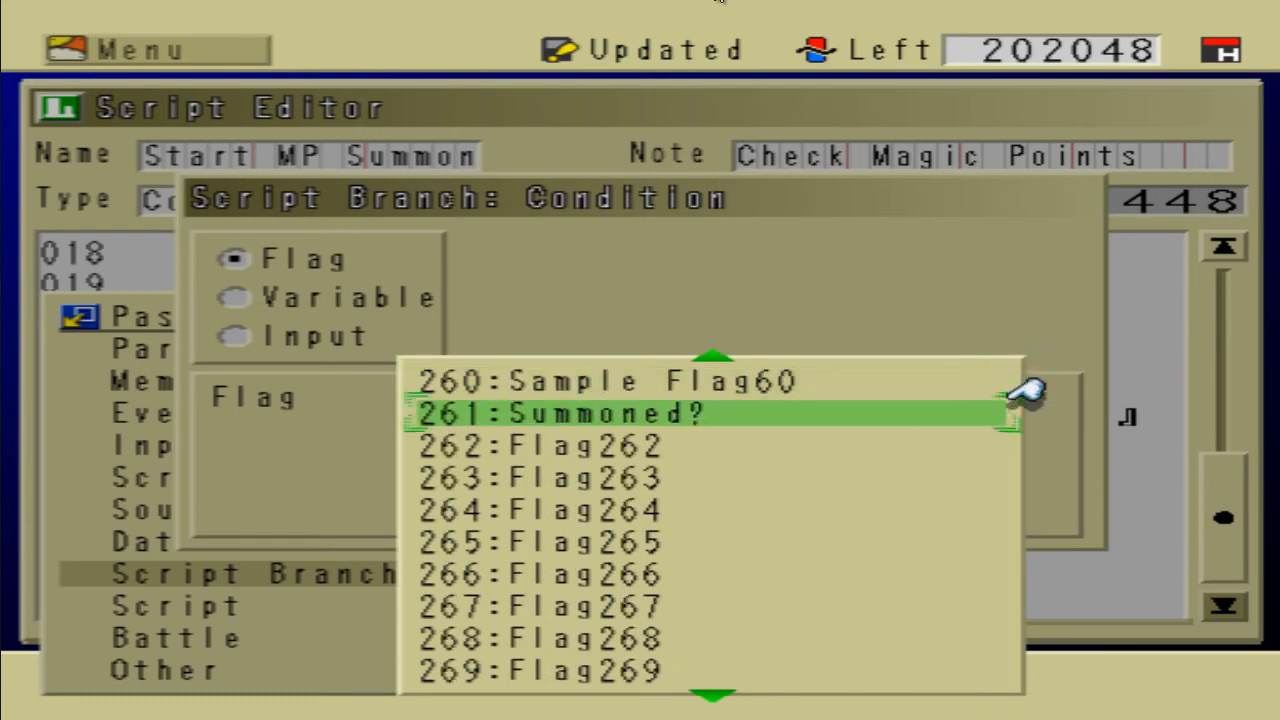
key("Return")
key("Down")
key("Down")
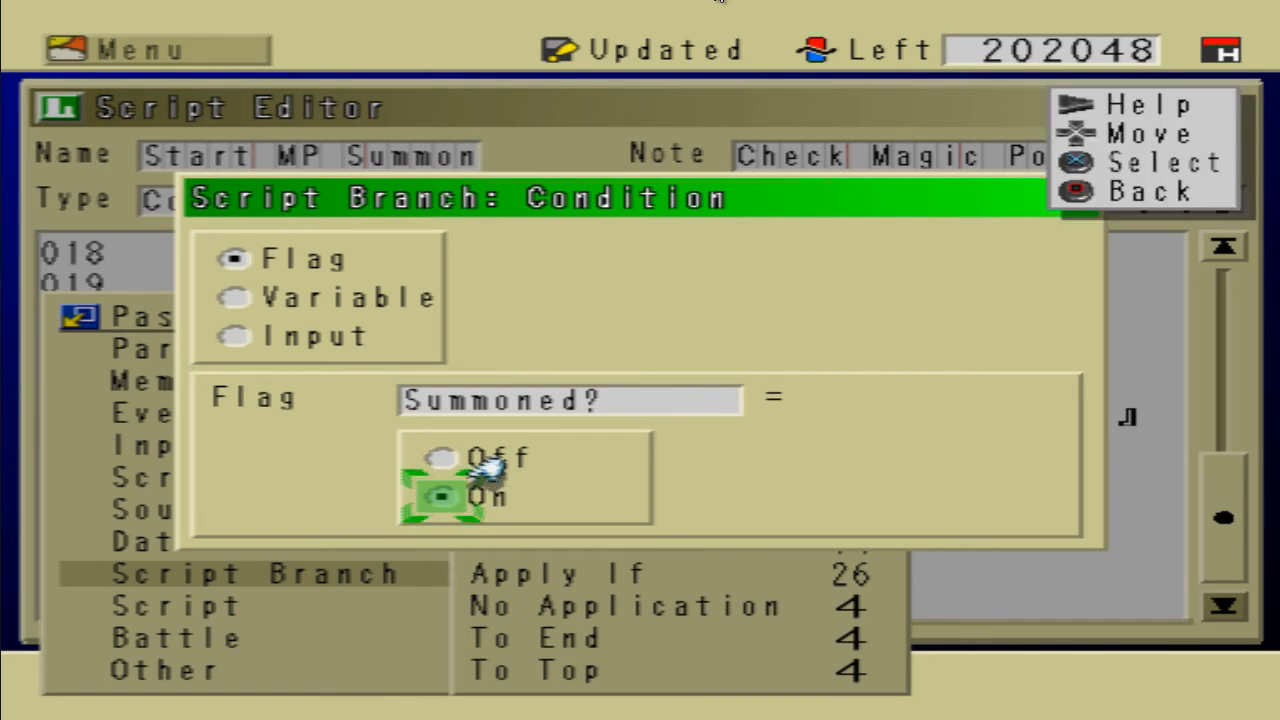
key("Return")
Step: Copy the No Instg Action On flag command from line 026 of the skill-seal condition
key("Up")
key("Up")
key("Up")
key("Up")
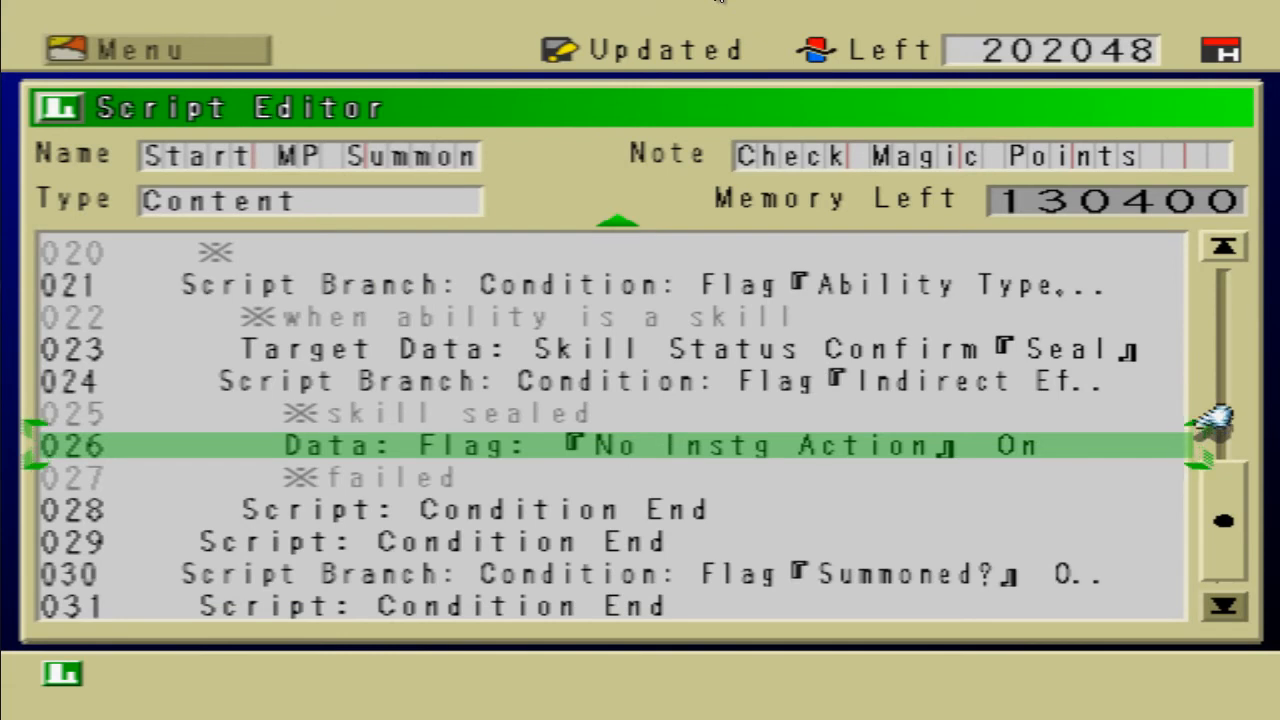
key("Return")
key("Down")
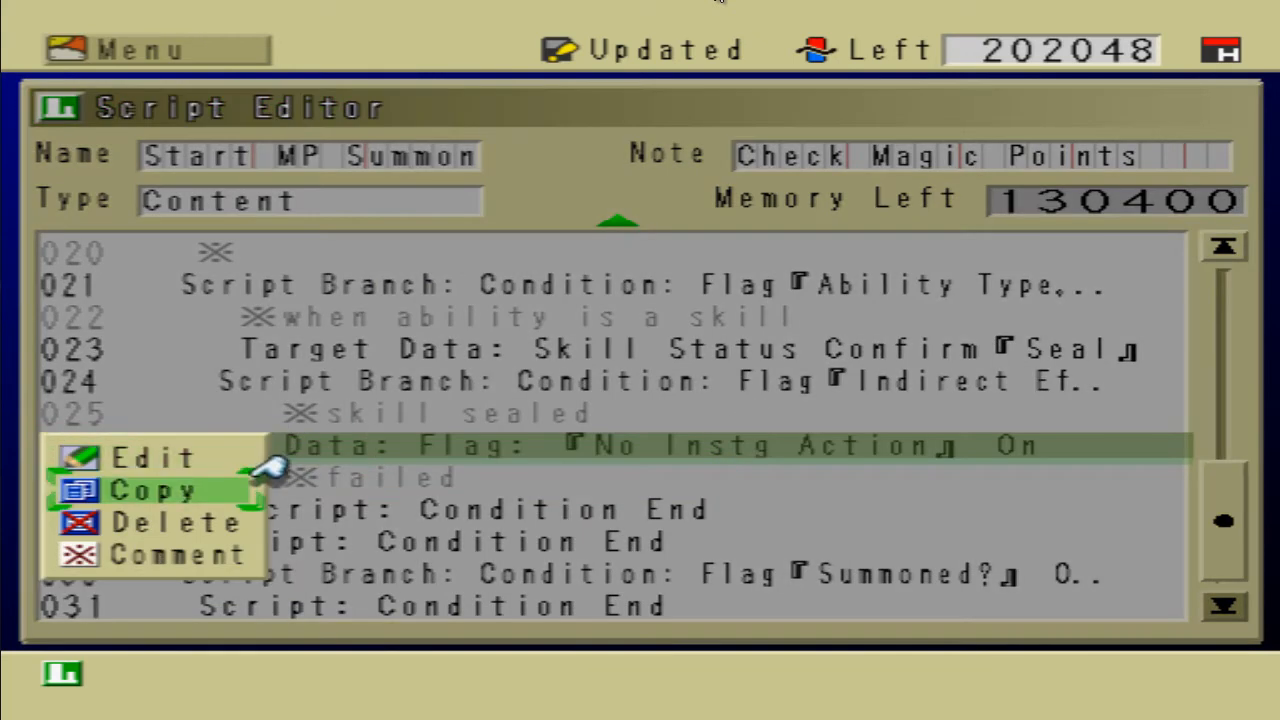
key("Return")
Step: Paste the copied flag command inside the Summoned? condition and check its placement
key("Down")
key("Down")
key("Down")
key("Down")
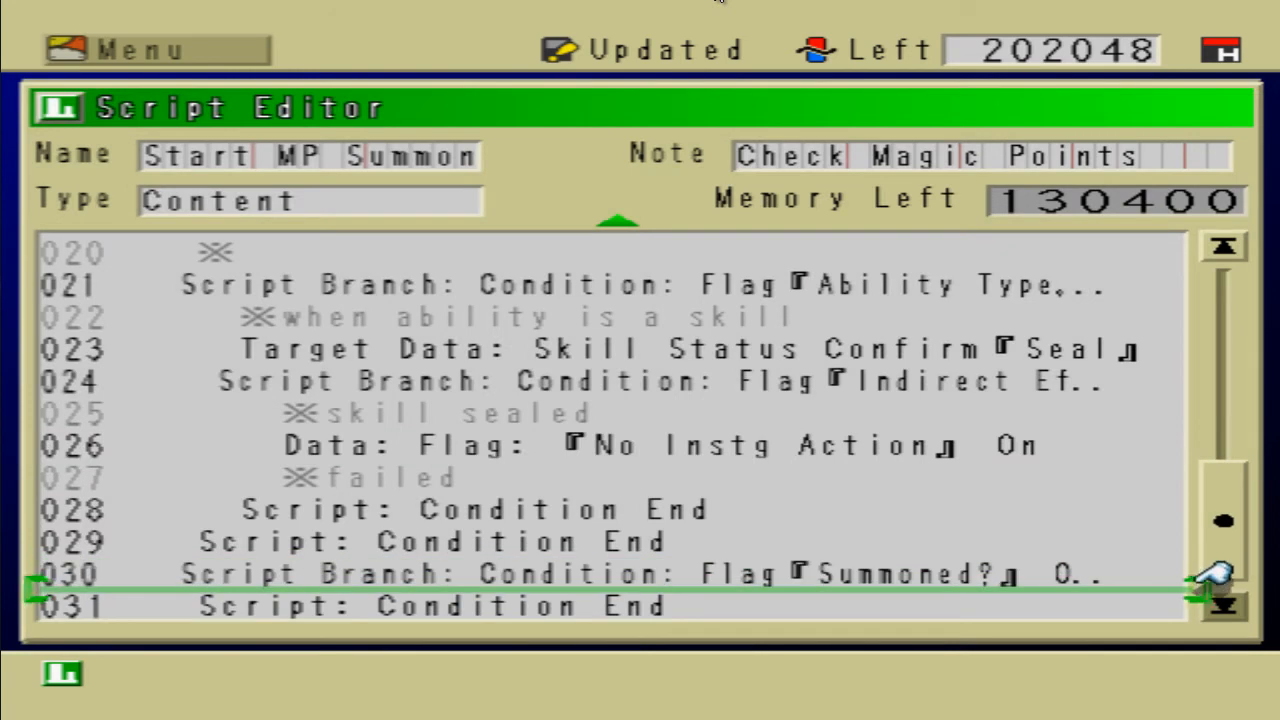
key("Return")
key("Up")
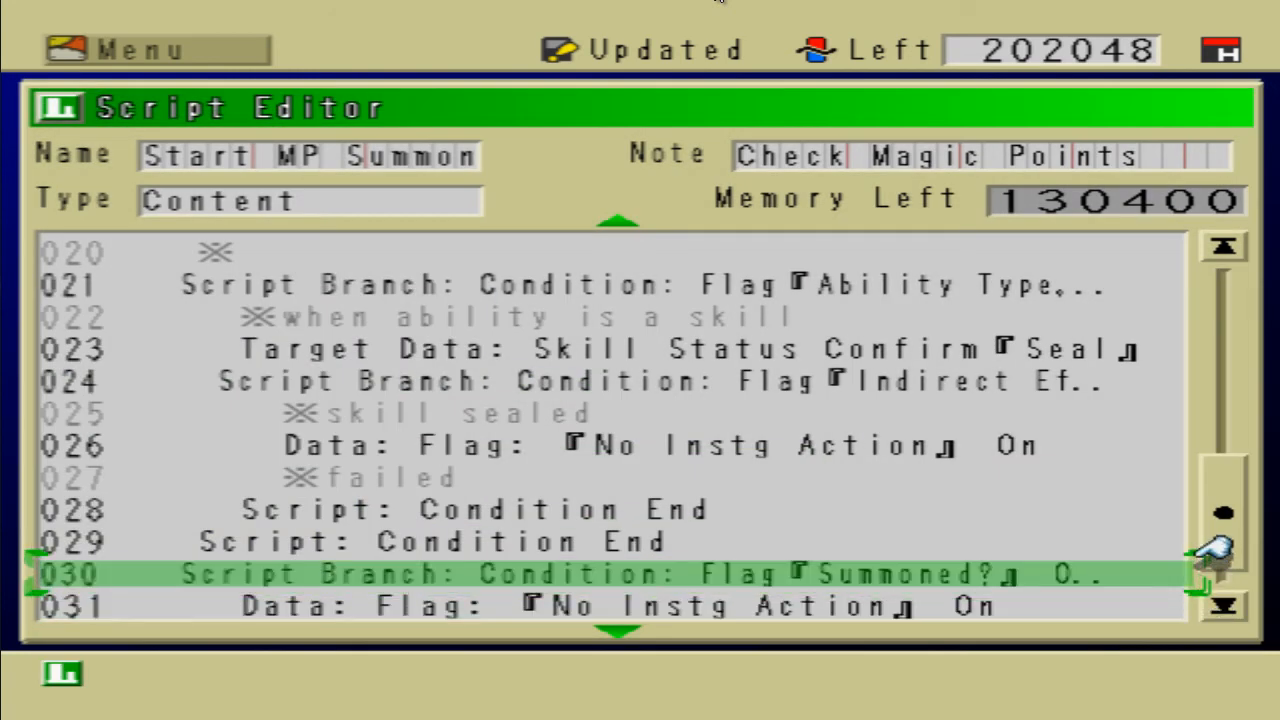
key("Down")
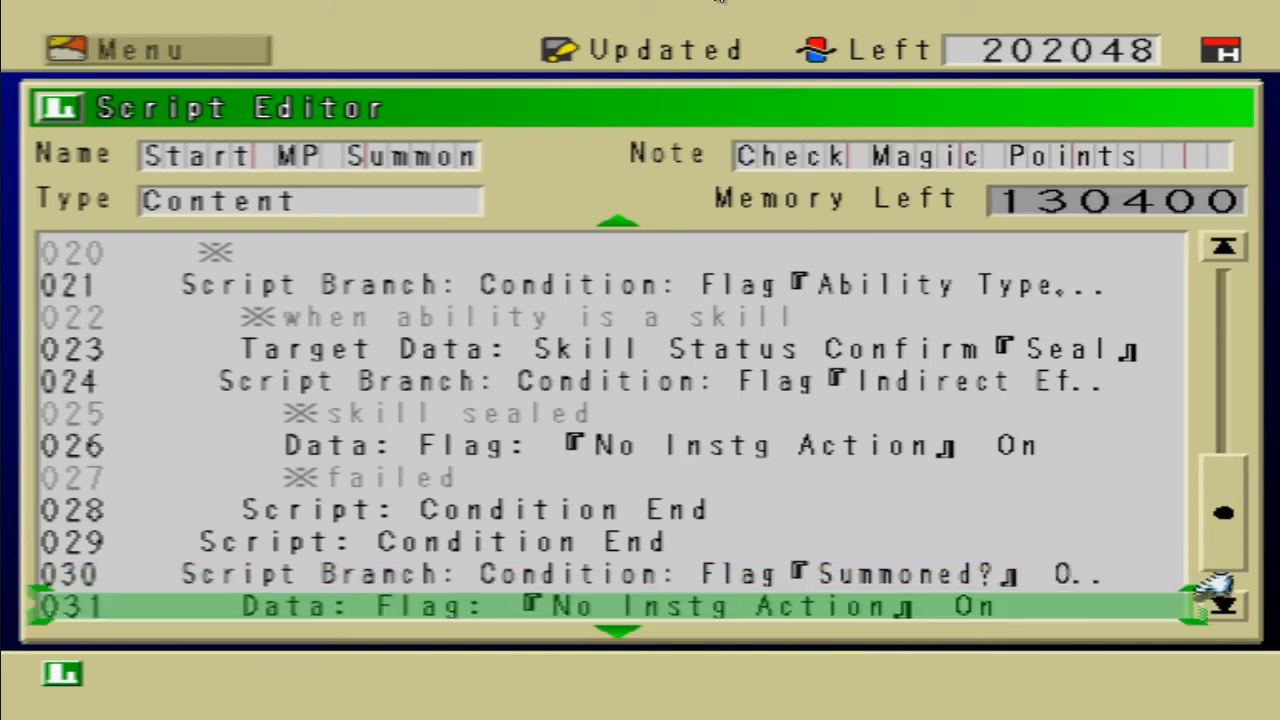
key("Down")
key("Up")
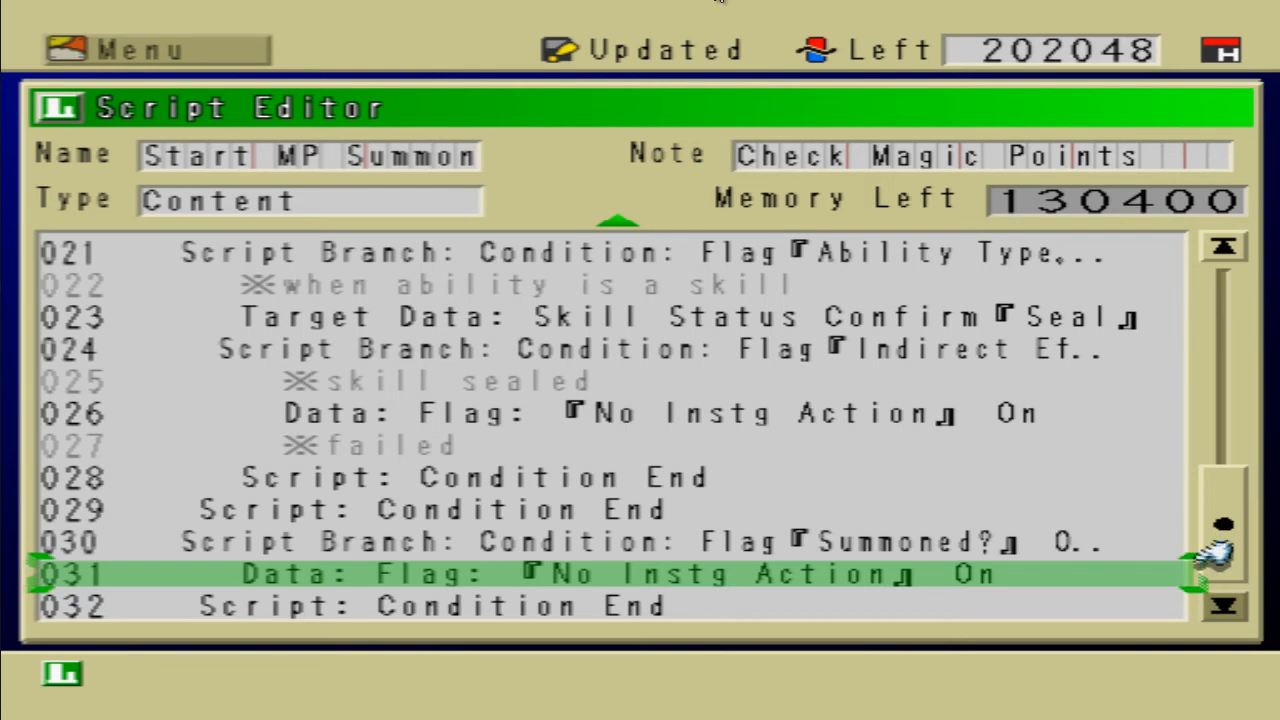
Step: Save the Start MP Summon script by updating its data on exit, and leave the Script Database
key("BackSpace")
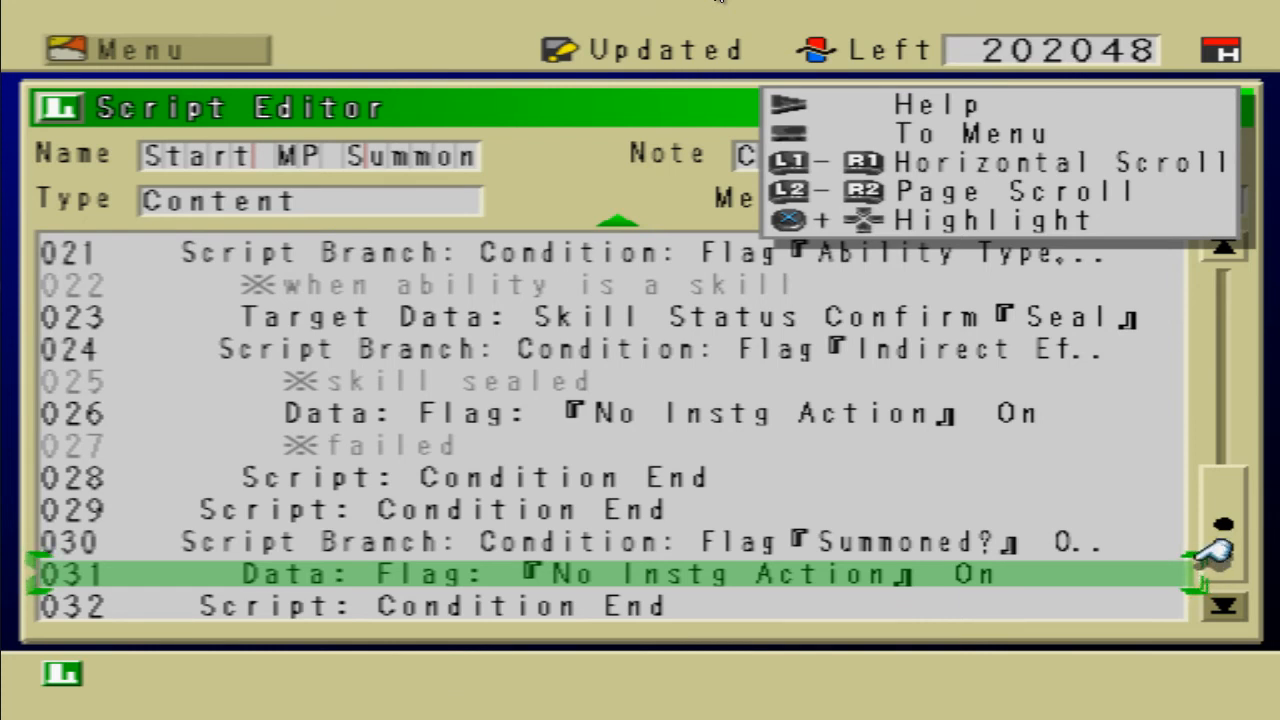
key("Escape")
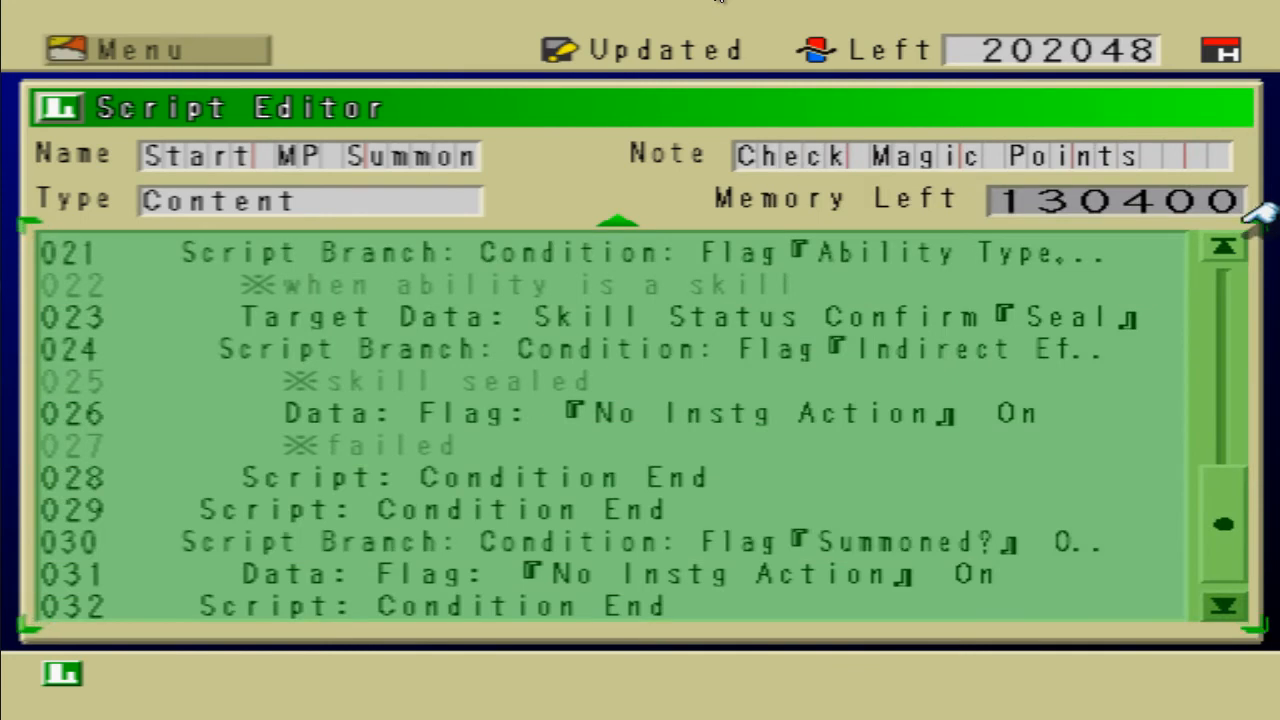
key("Escape")
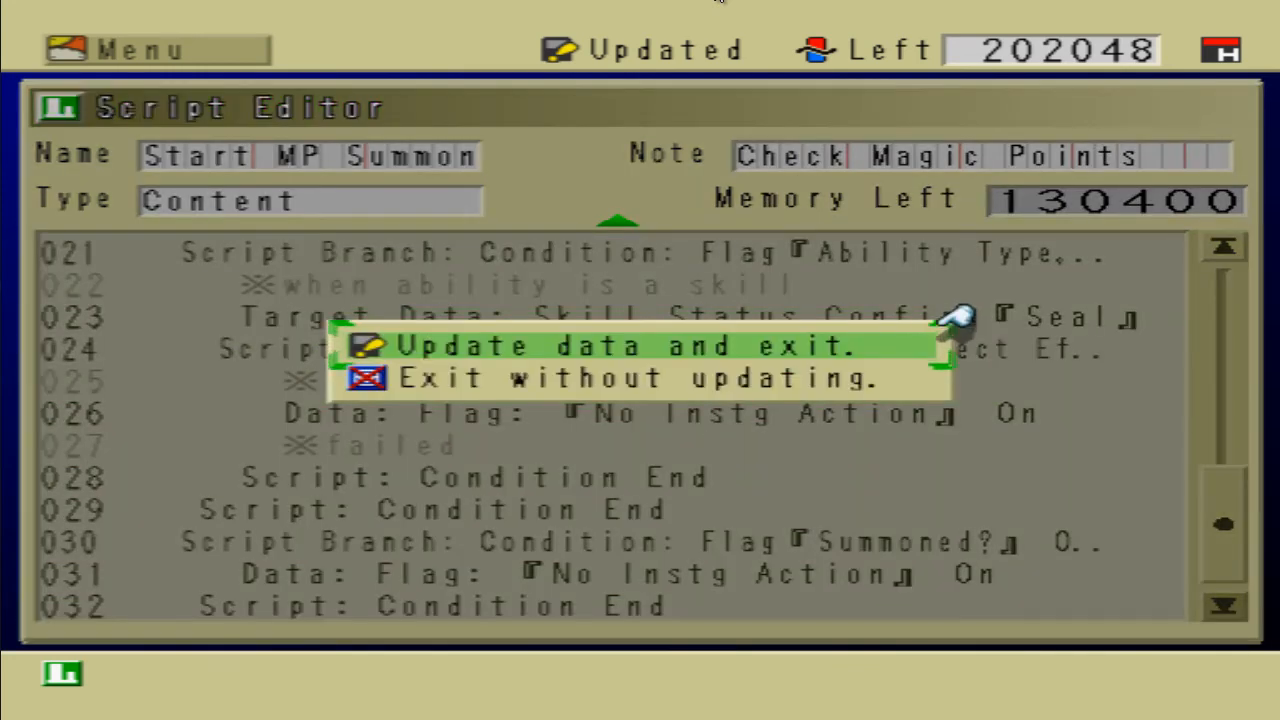
key("Return")
key("Up")
key("Down")
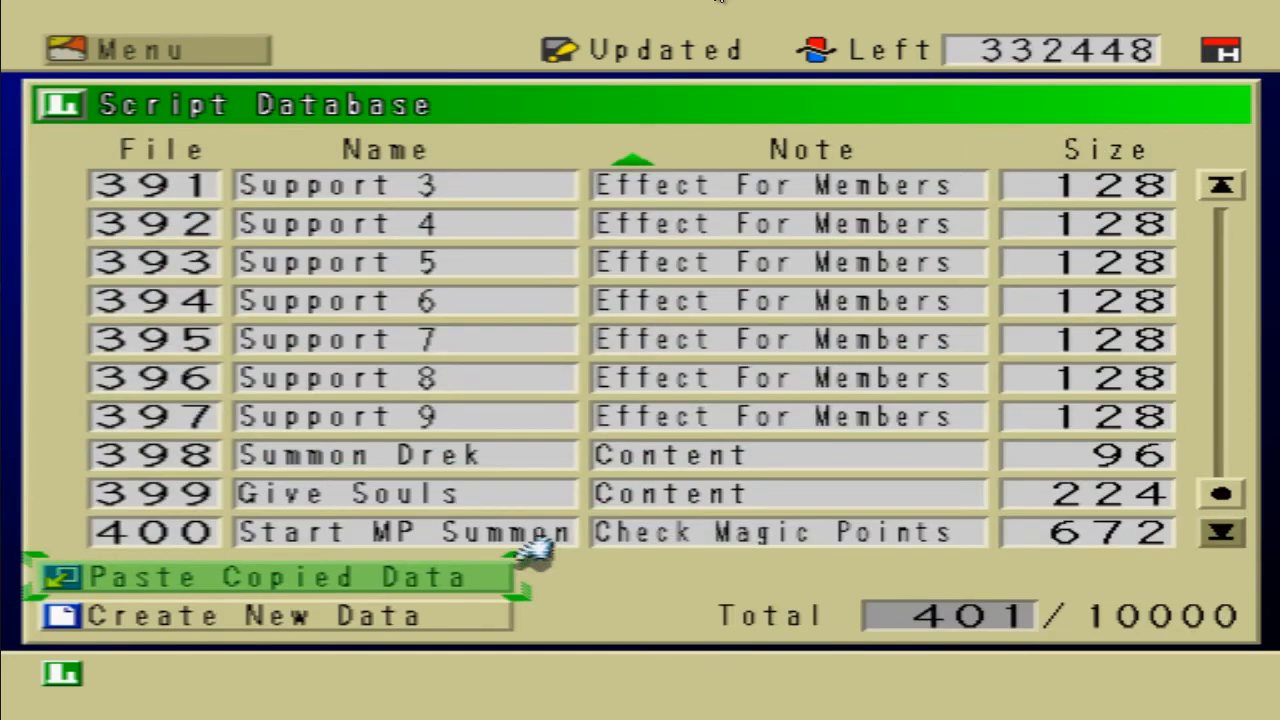
key("Escape")
key("Down")
key("Down")
key("Down")
key("Down")
key("Down")
key("Return")
key("Down")
key("Return")
key("Down")
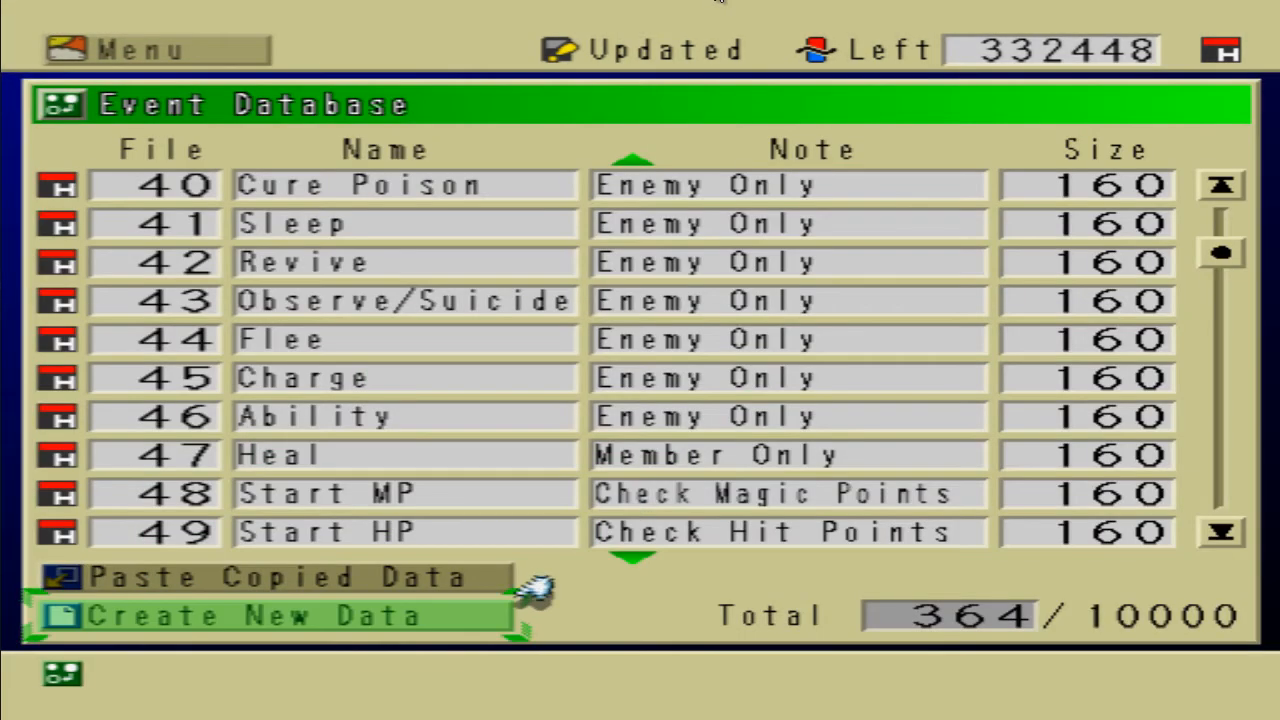
key("Return")
key("Escape")
Step: Create a new event in the Event Database
key("Down")
key("Down")
key("Down")
key("Down")
key("Down")
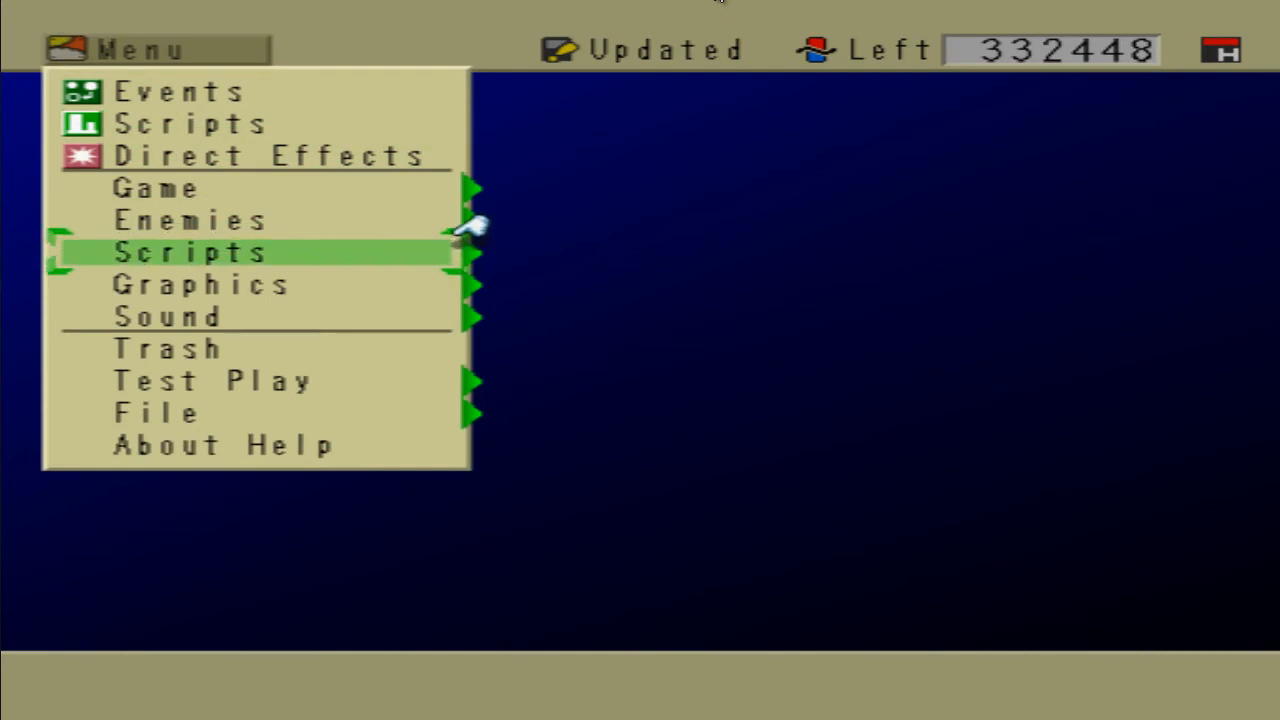
key("Return")
key("Down")
key("Return")
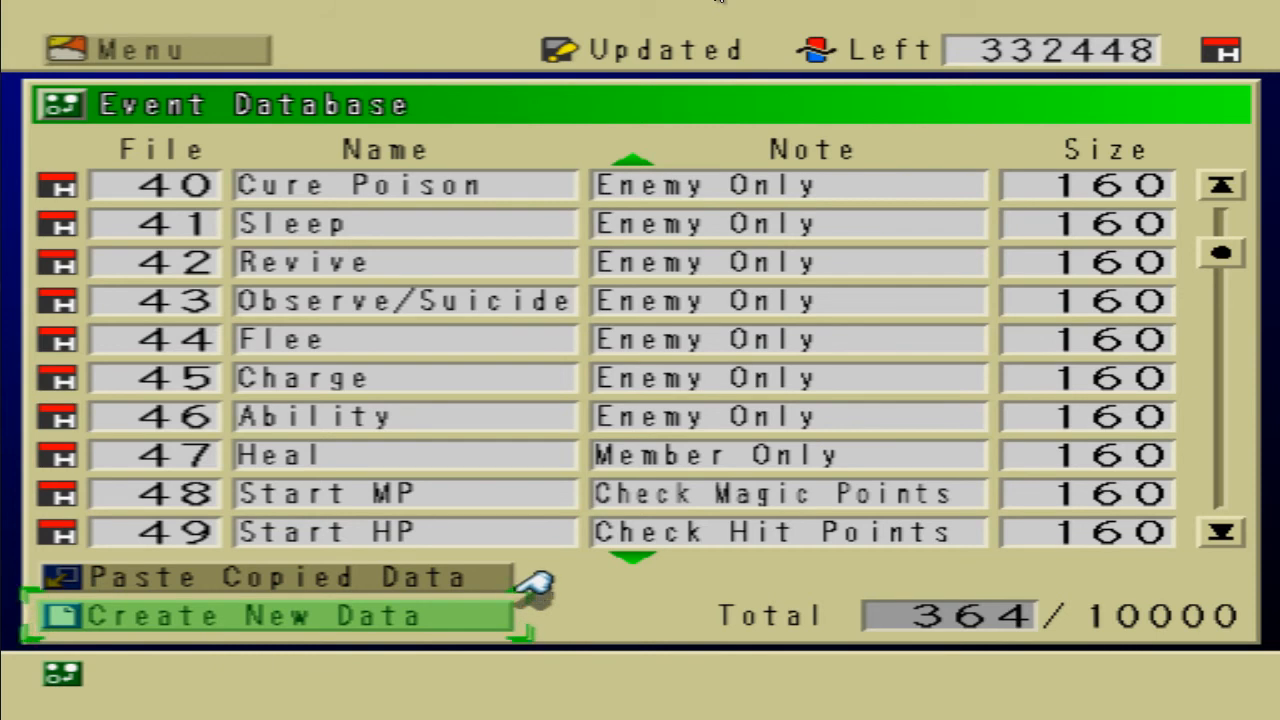
key("Return")
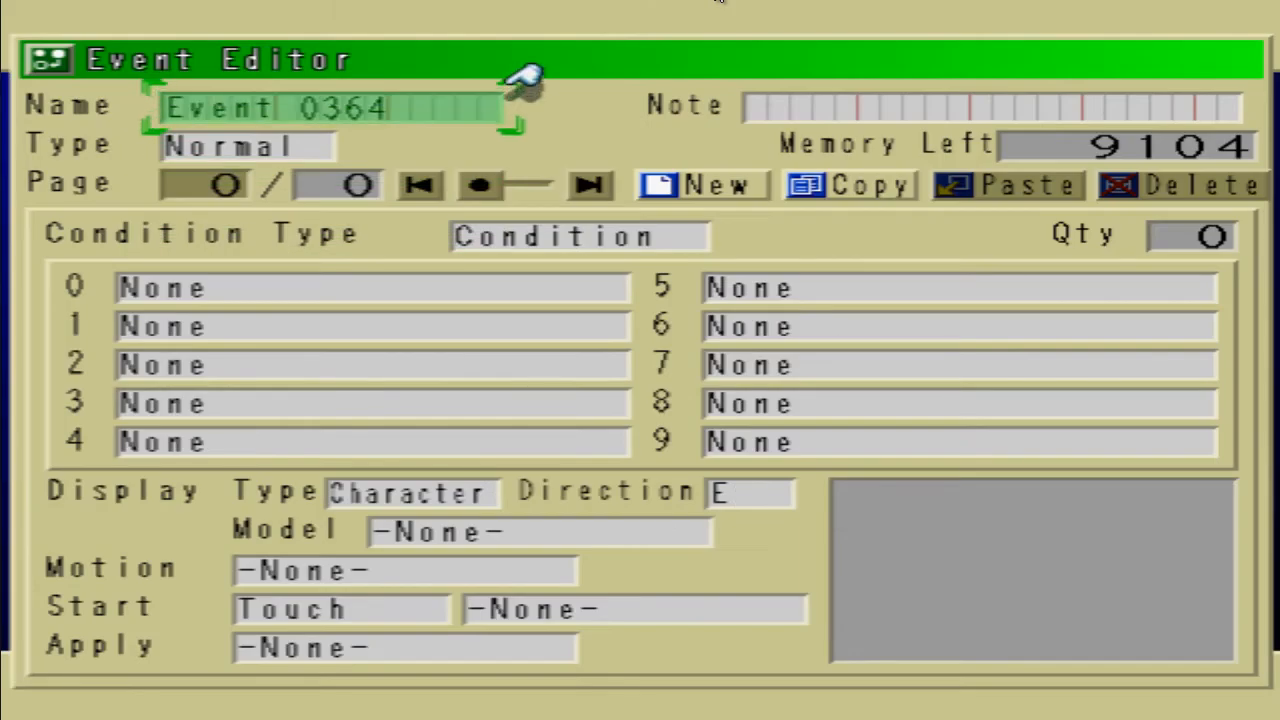
Step: Replace the new event's default name with Start MP
key("Return")
key("Delete")
key("Delete")
key("Delete")
key("Delete")
key("Delete")
key("Delete")
key("Delete")
key("Delete")
key("Delete")
key("Delete")
key("Down")
key("Down")
key("Down")
key("Down")
key("Down")
key("Down")
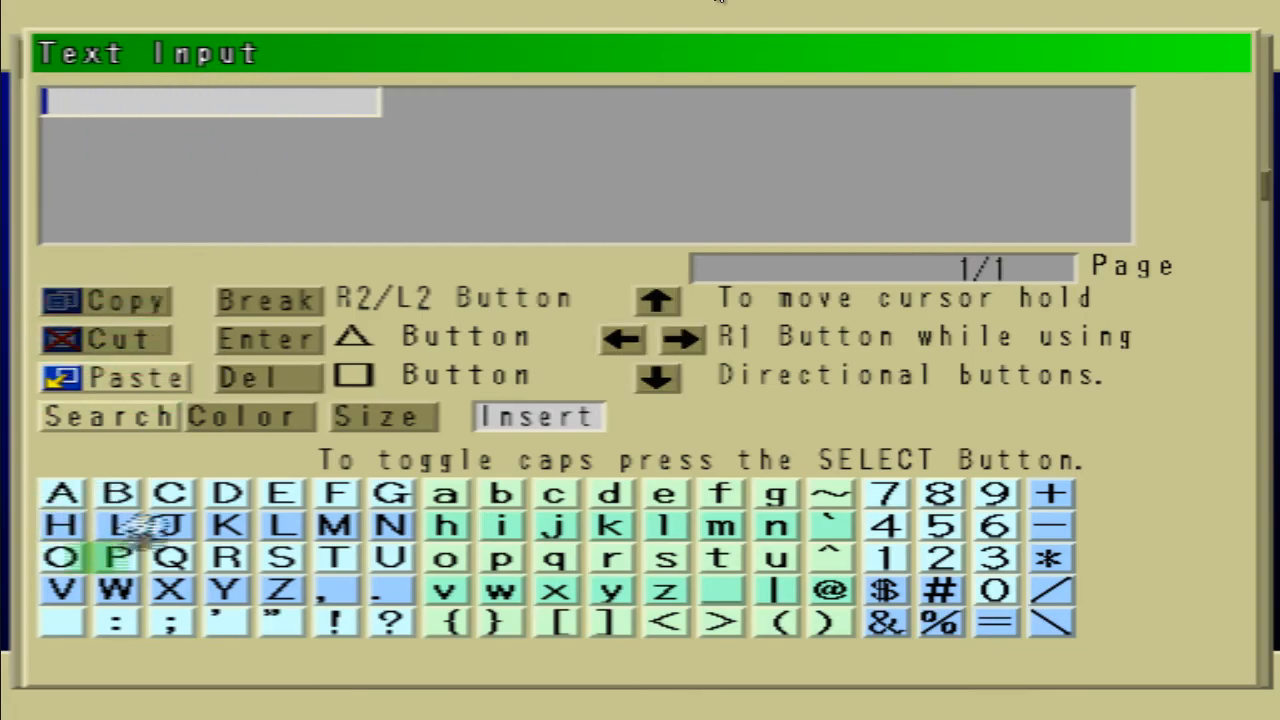
type("St")
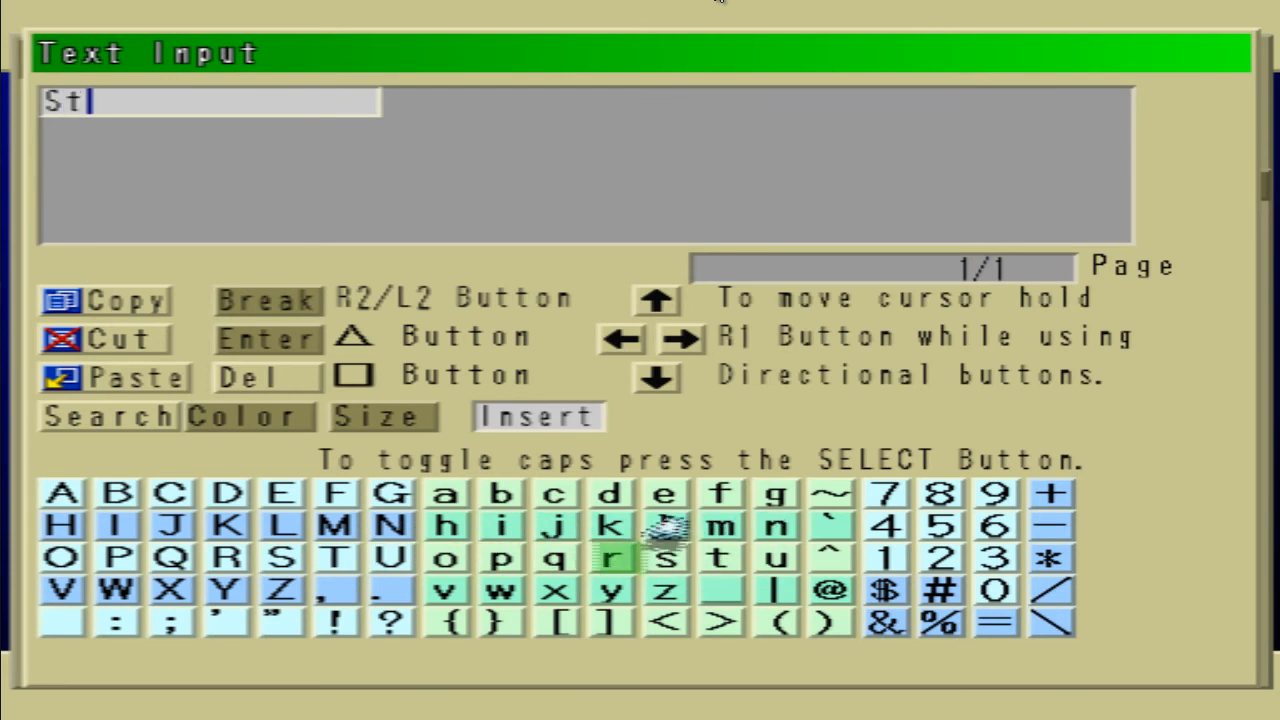
type("art ")
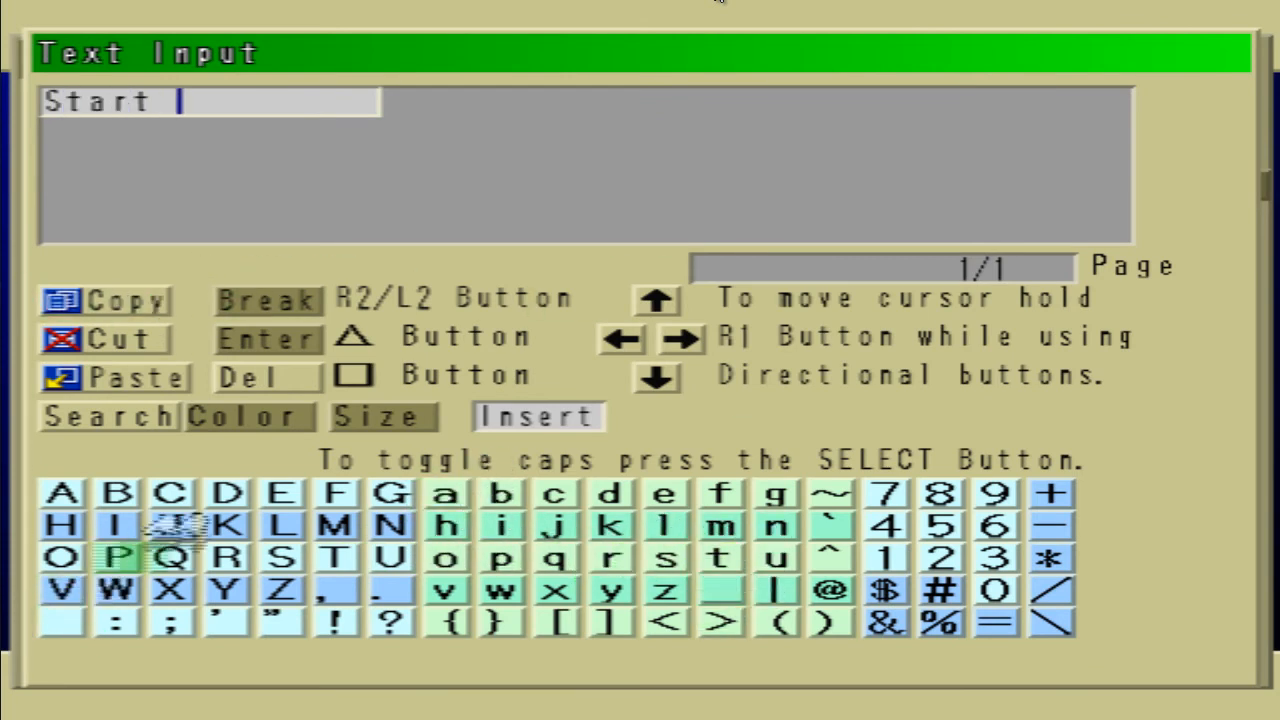
type("M")
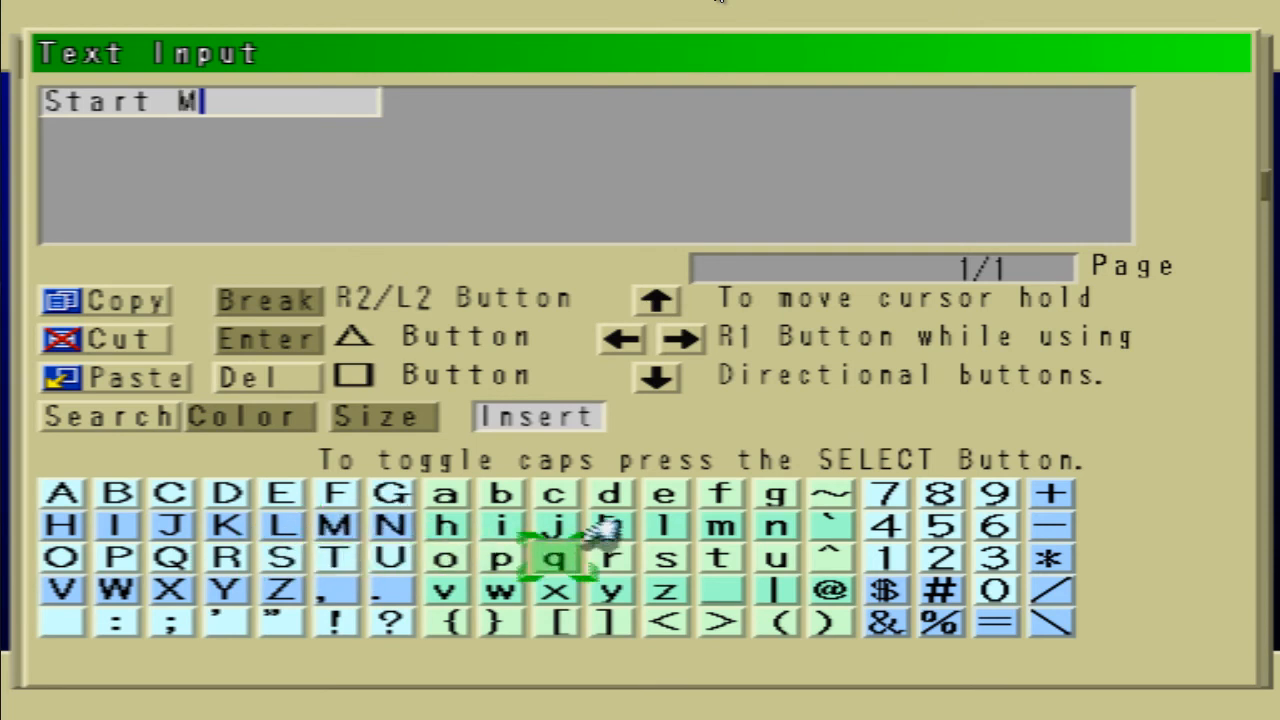
type("P")
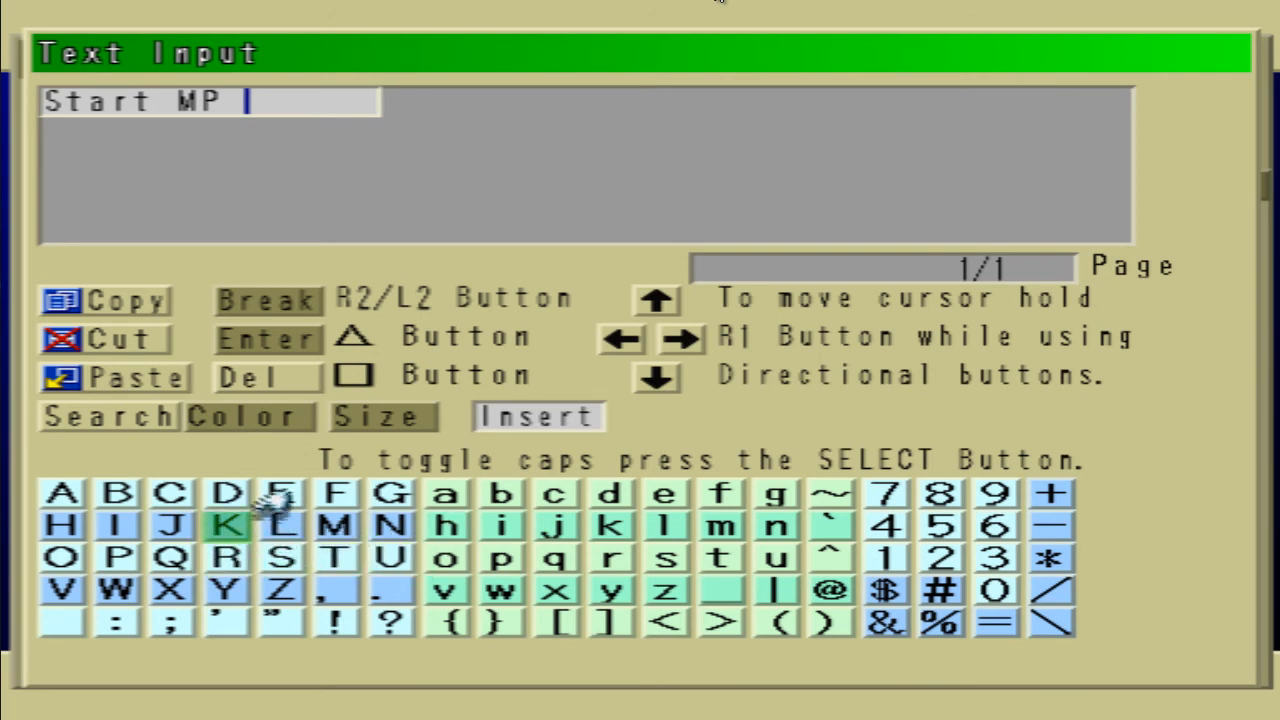
type(" F")
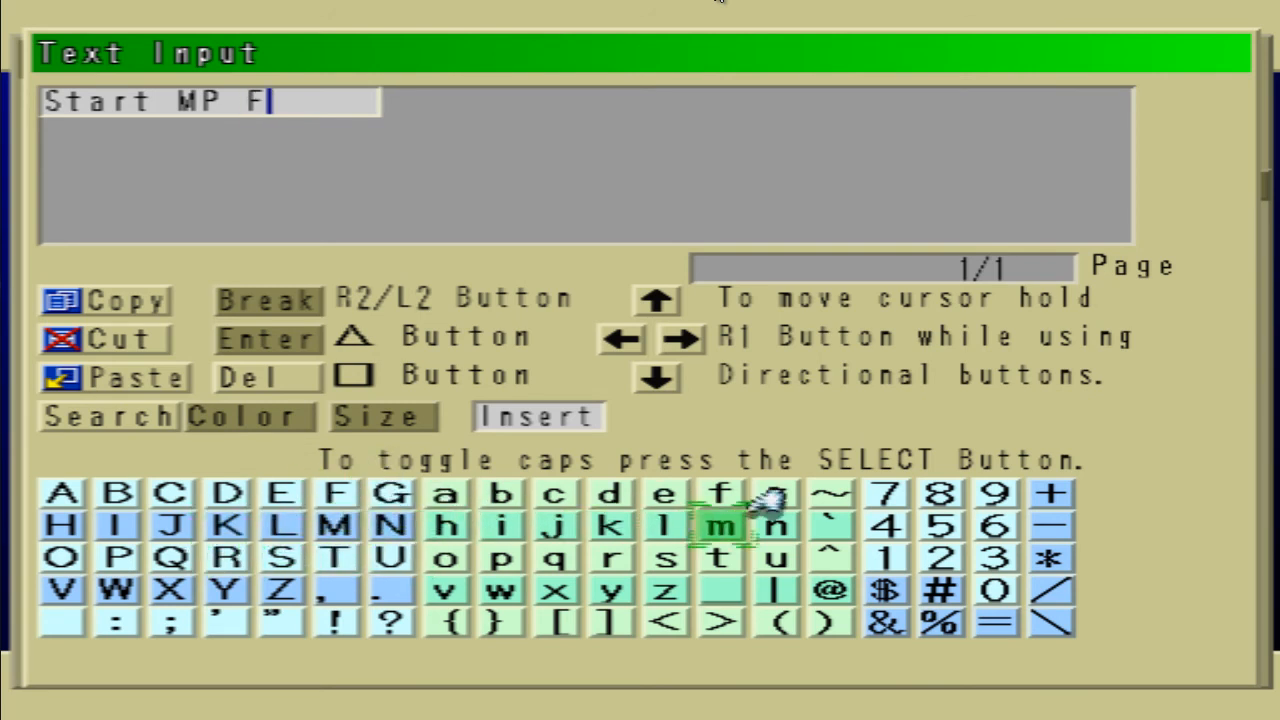
type("la")
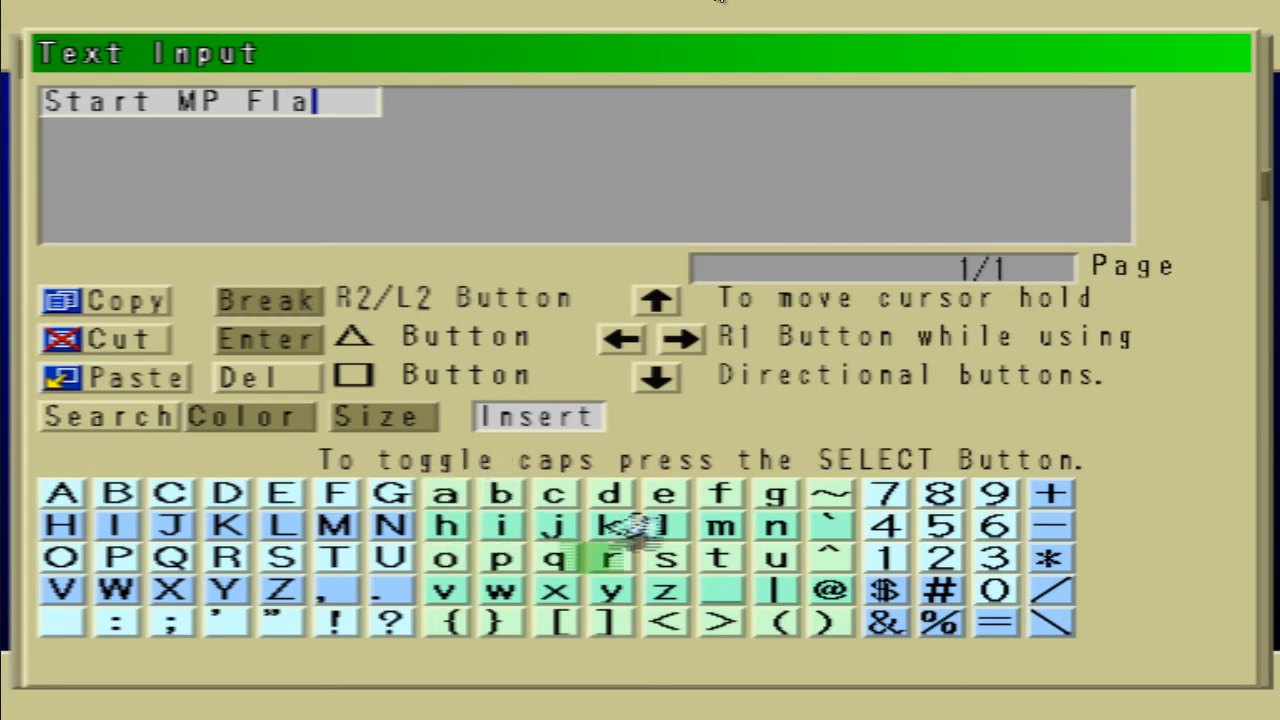
left_click(620, 338)
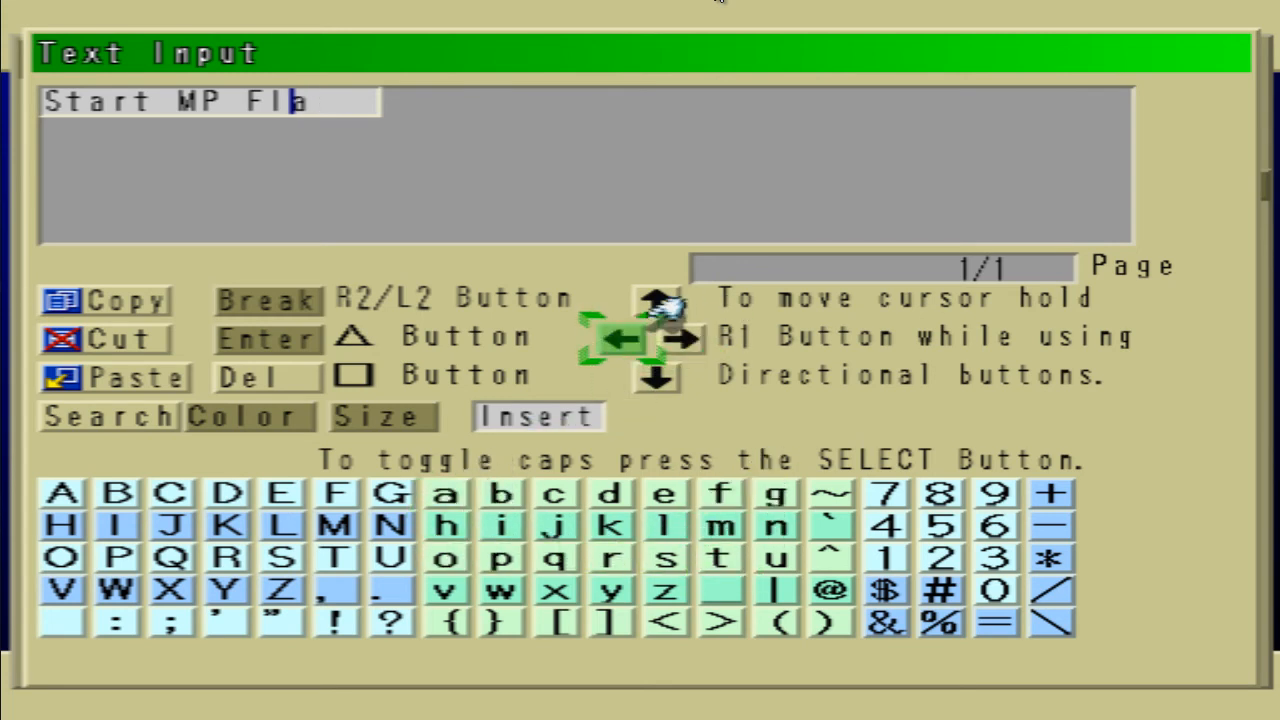
left_click(620, 338)
left_click(620, 338)
left_click(620, 338)
key("Delete")
key("Delete")
key("Delete")
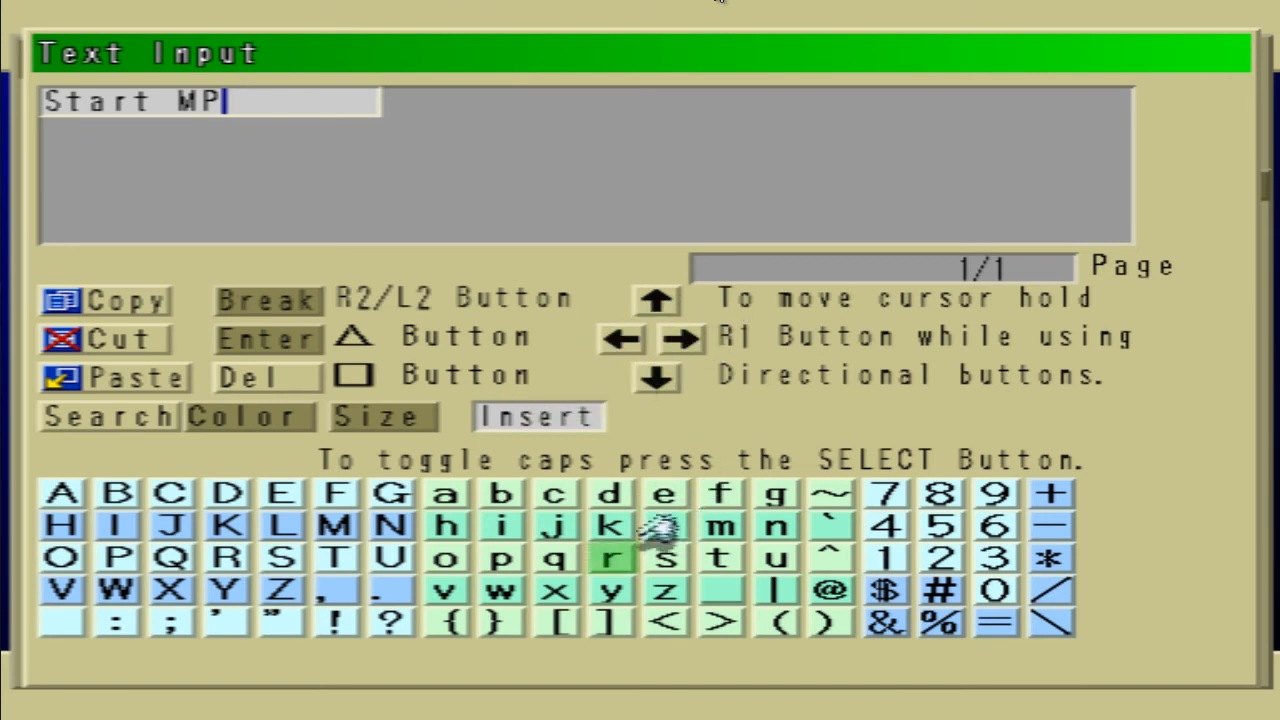
Step: Complete the event name as Start MP Summon and set the event type to System
left_click(62, 622)
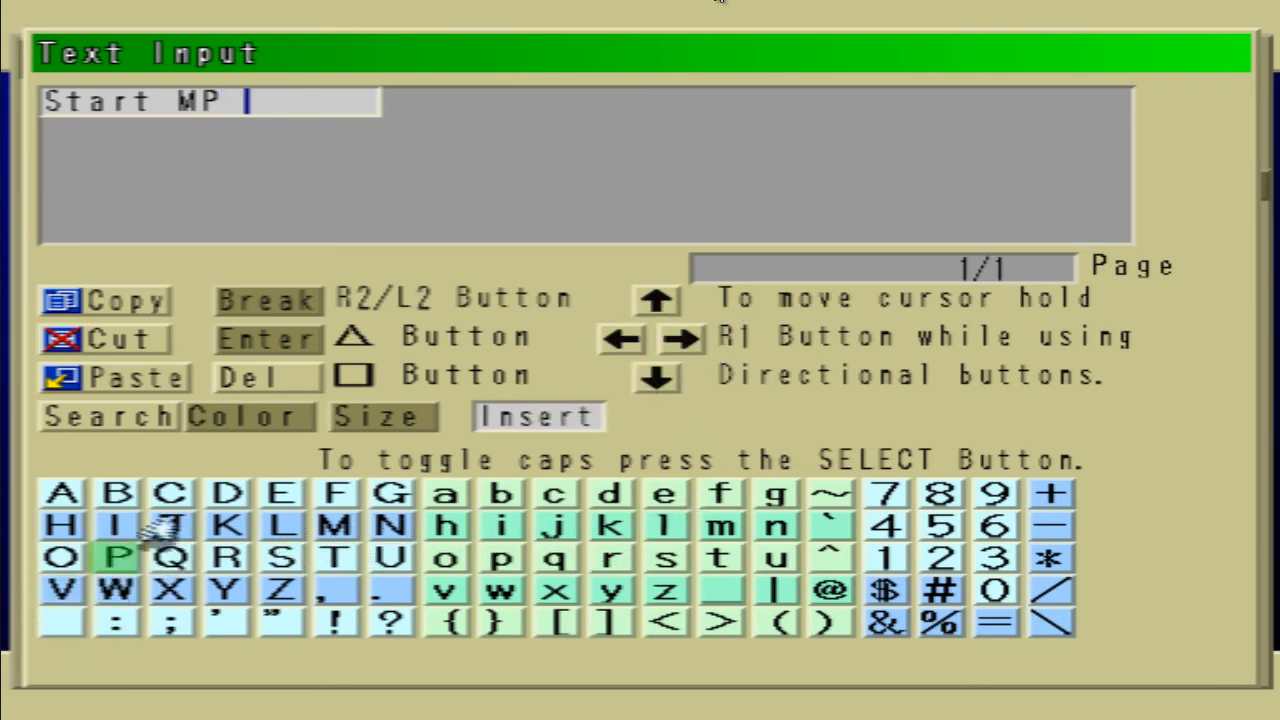
left_click(281, 558)
left_click(775, 558)
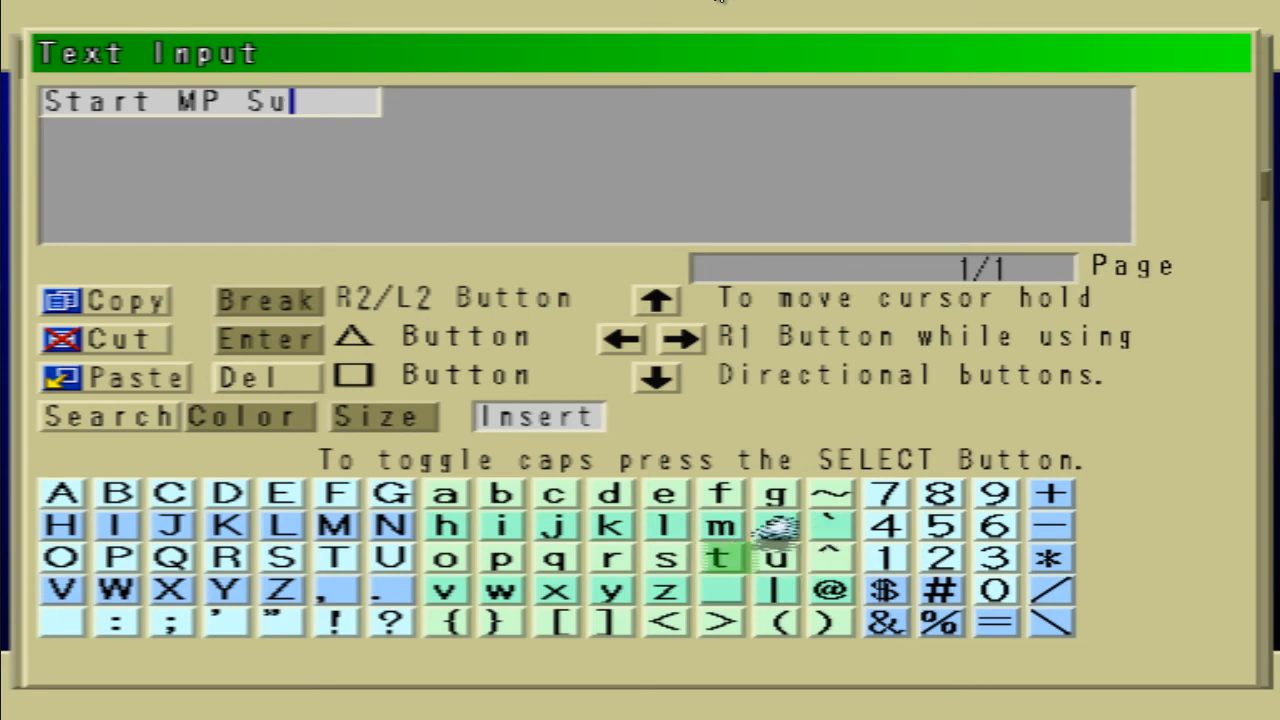
left_click(720, 526)
left_click(720, 526)
left_click(445, 558)
left_click(775, 526)
key("Return")
left_click(357, 120)
left_click(343, 171)
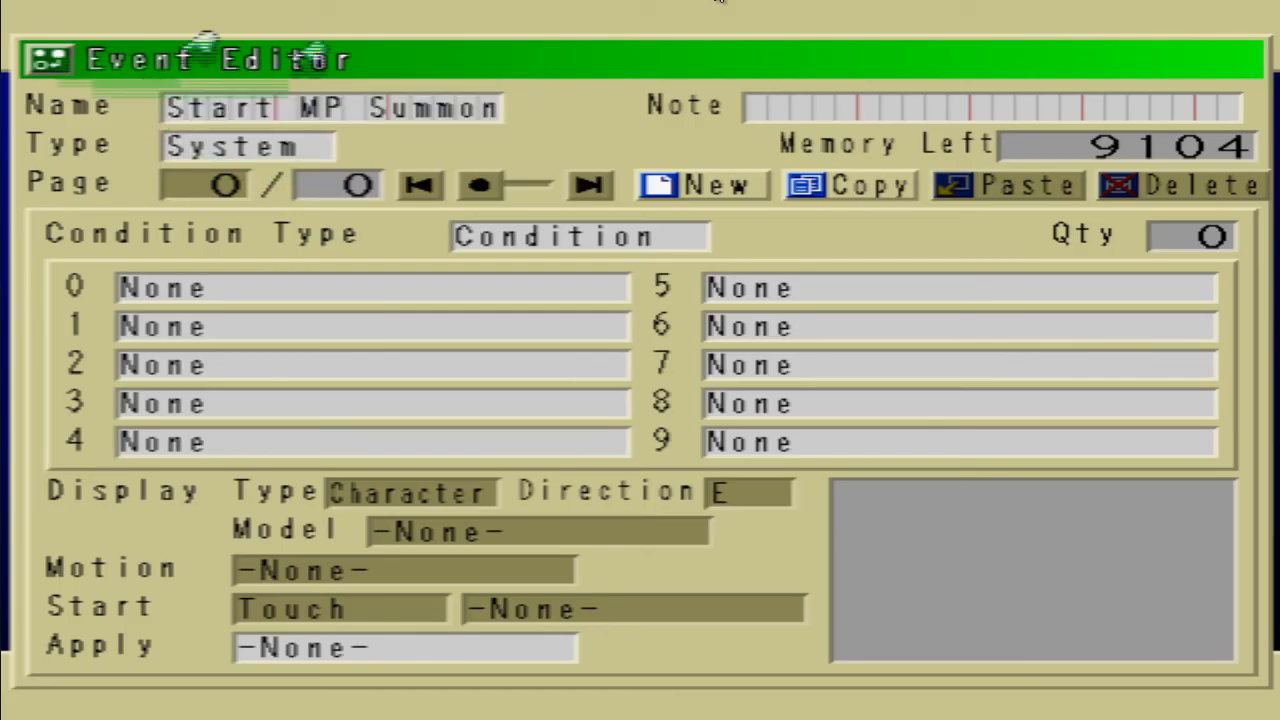
Step: Apply the Start MP Summon script to the Start MP Summon event and save the event
left_click(585, 625)
key("Page_Up")
key("Page_Up")
key("Page_Up")
key("Page_Up")
key("Page_Up")
key("Page_Up")
key("Page_Up")
key("Page_Up")
key("Page_Up")
key("Page_Up")
key("Page_Up")
key("Page_Up")
key("Page_Up")
key("Page_Up")
key("Page_Up")
key("Page_Up")
key("Page_Up")
key("Page_Up")
key("Page_Up")
key("Page_Up")
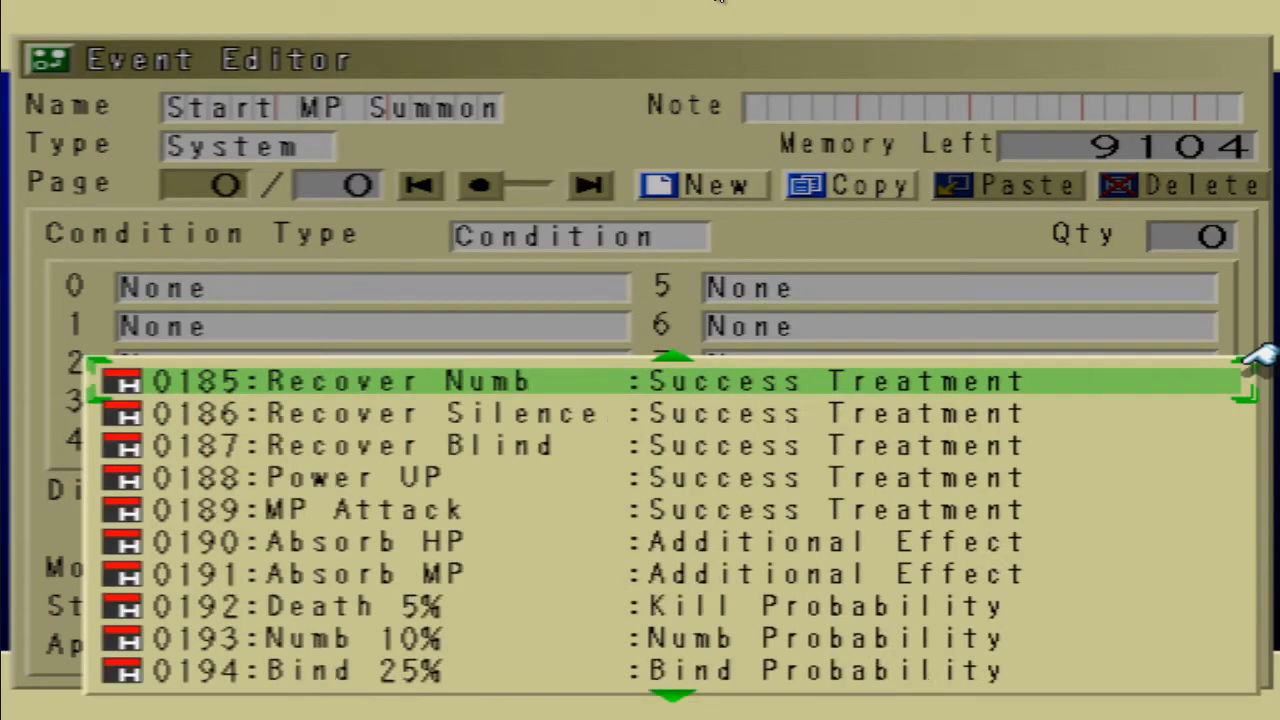
key("Page_Up")
key("Page_Up")
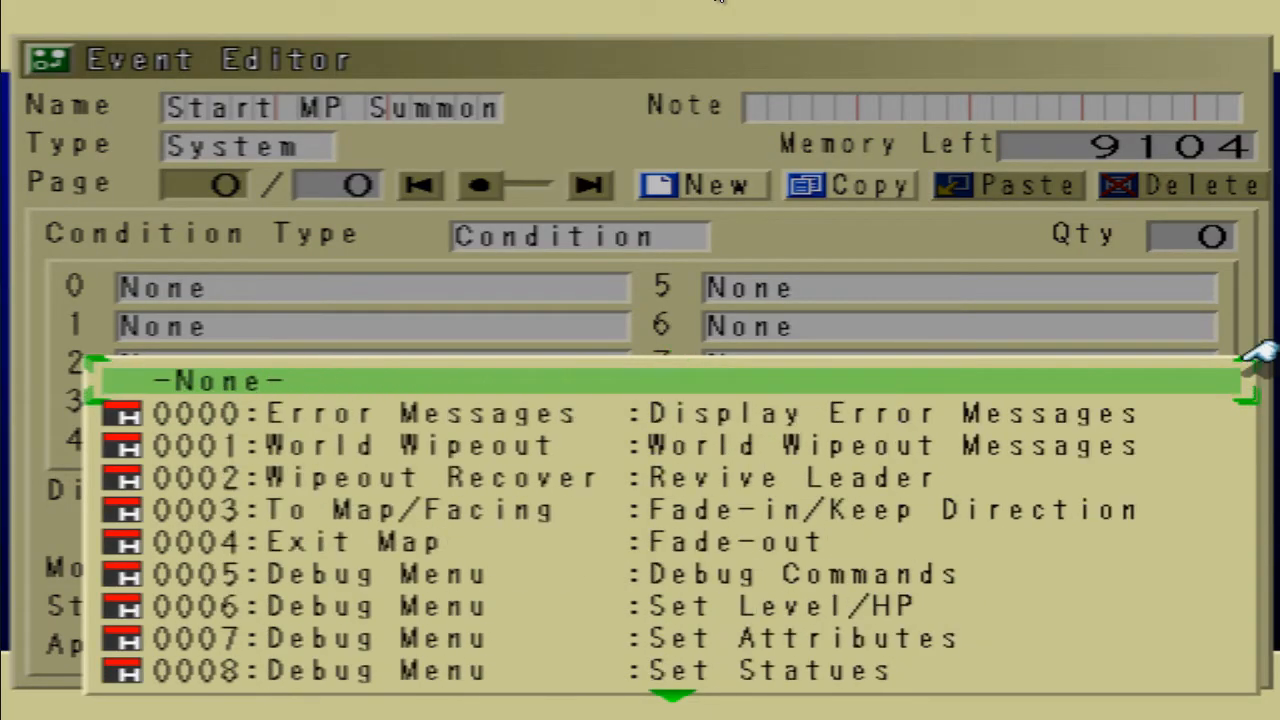
key("Up")
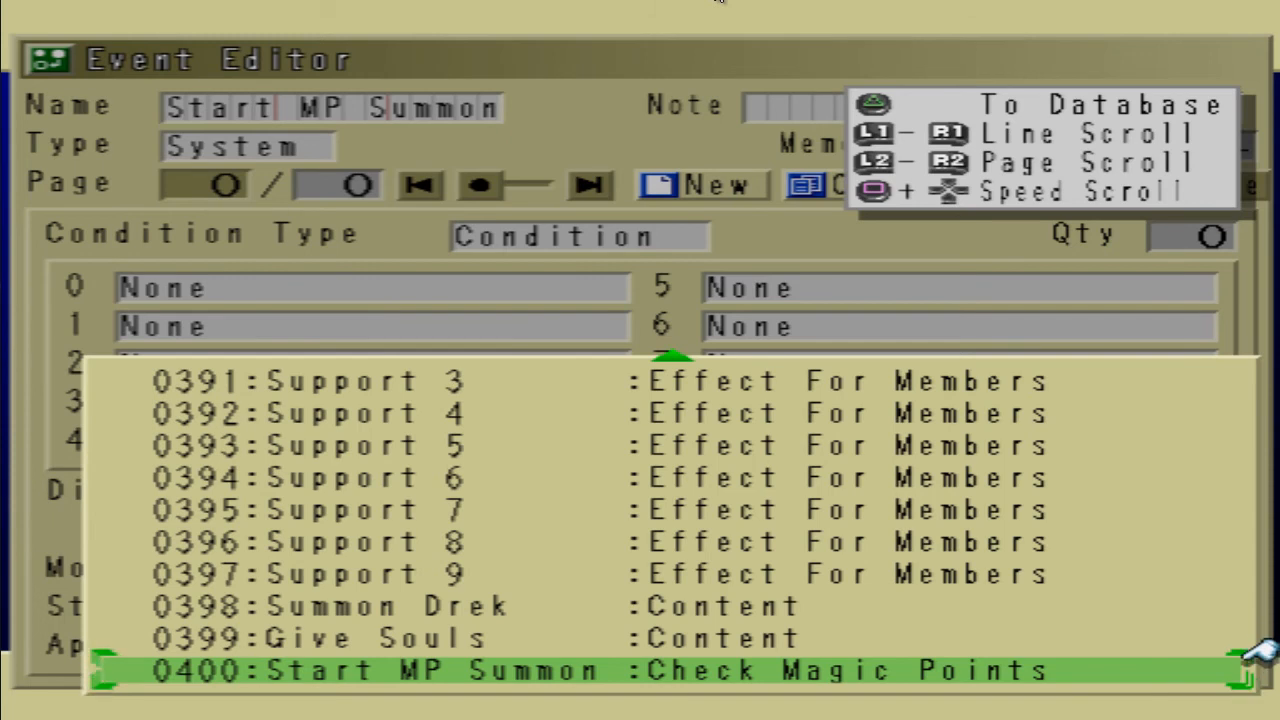
key("Return")
key("Escape")
key("Return")
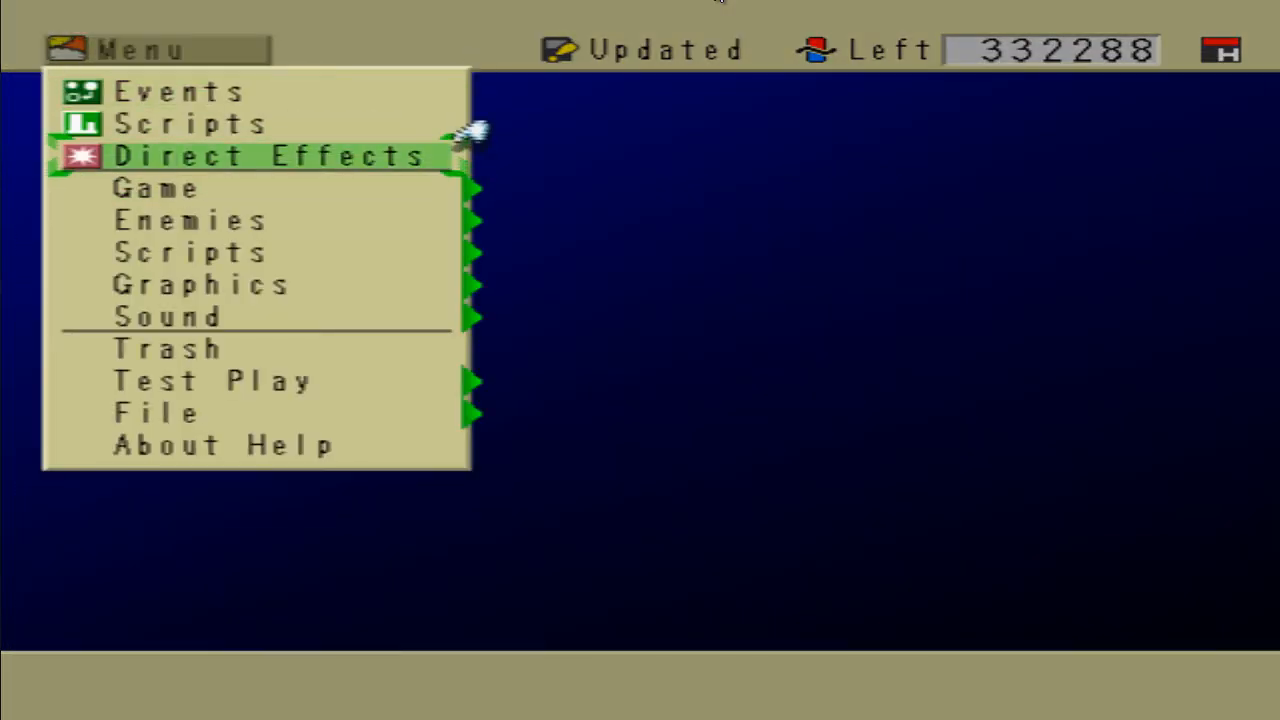
Step: Open the Summon Drek direct effect from the Direct Effect Database and go to Check Start in its advanced Flow 1 settings
key("Return")
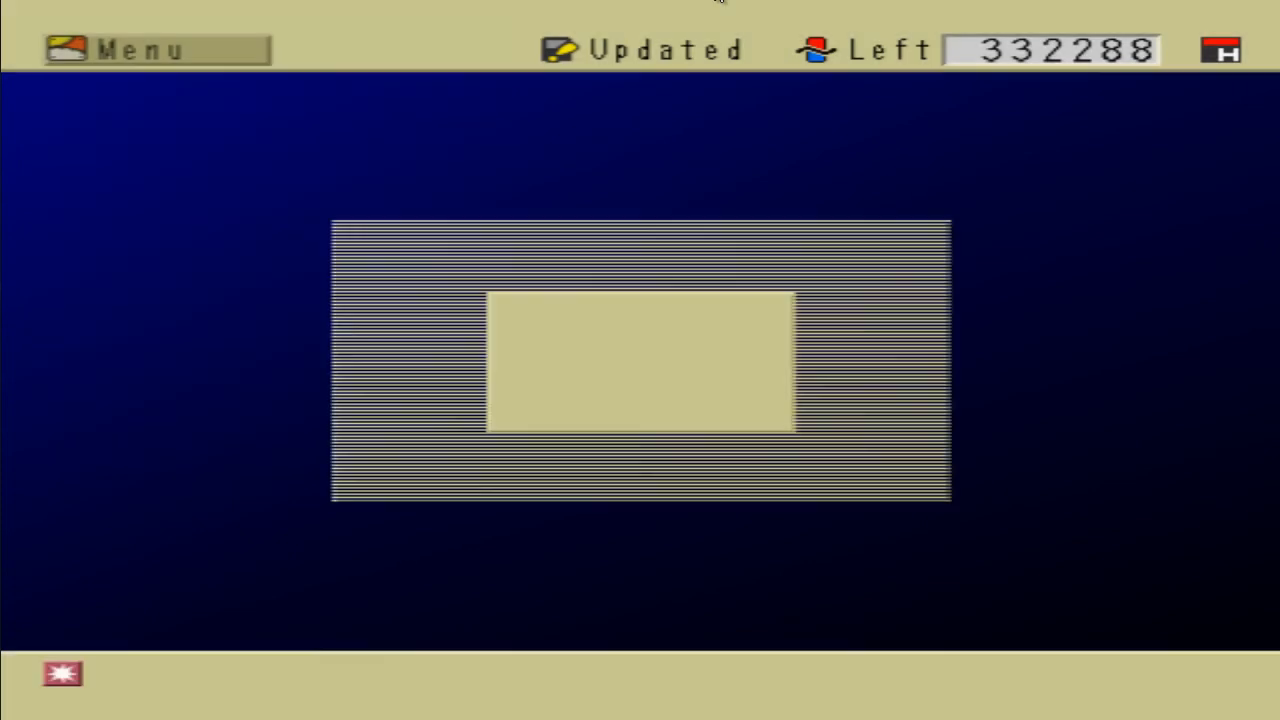
key("Down")
key("Return")
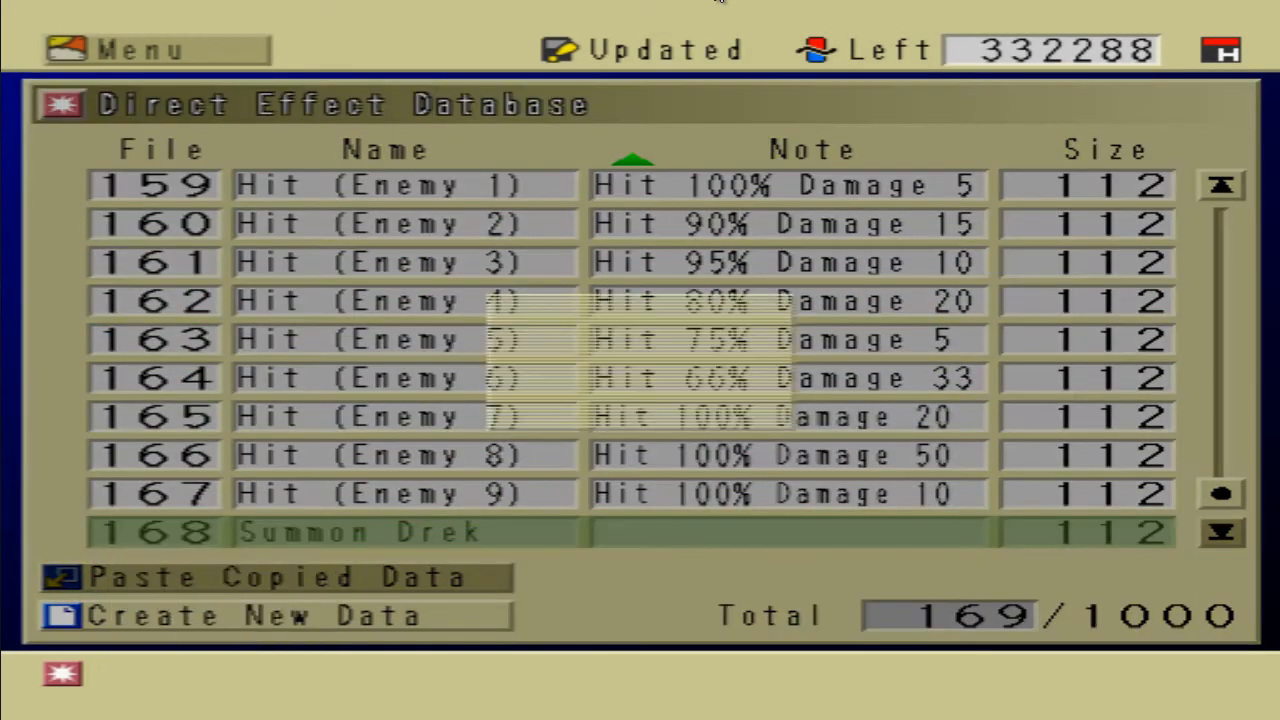
key("Down")
key("Right")
key("Down")
key("Down")
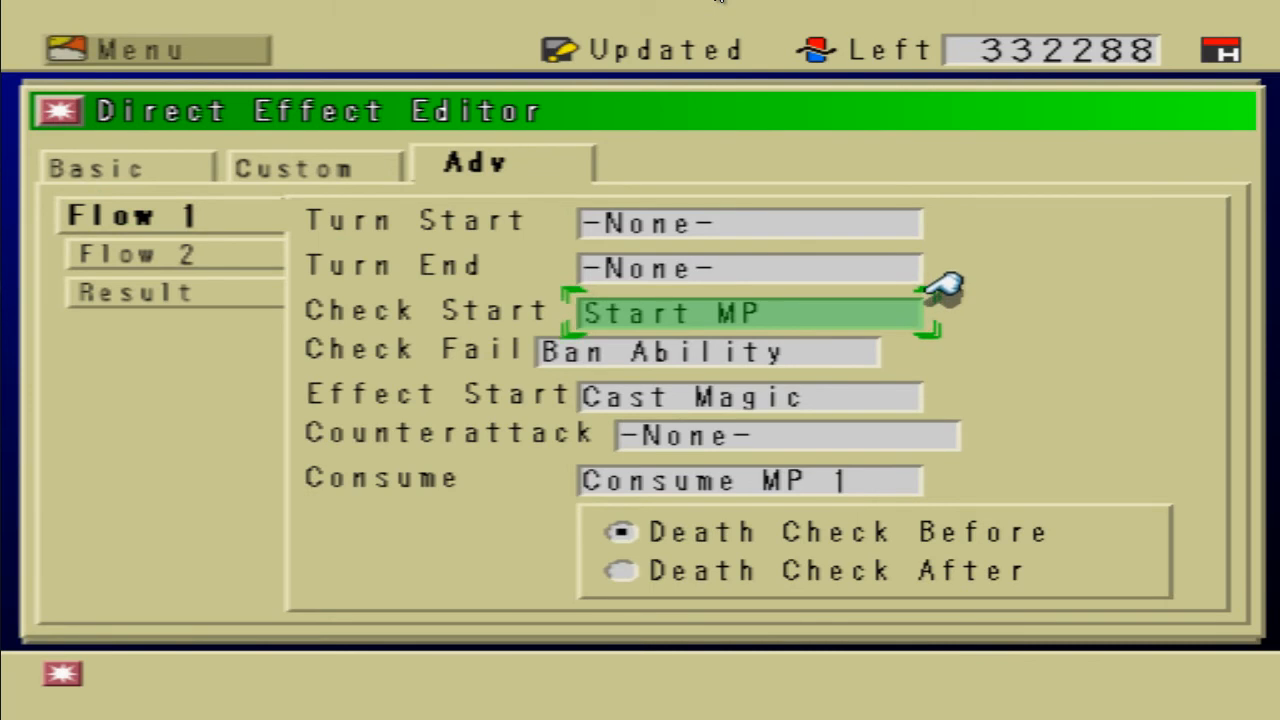
Step: Set the Check Start event of the Summon Drek effect to Start MP Summon
key("Return")
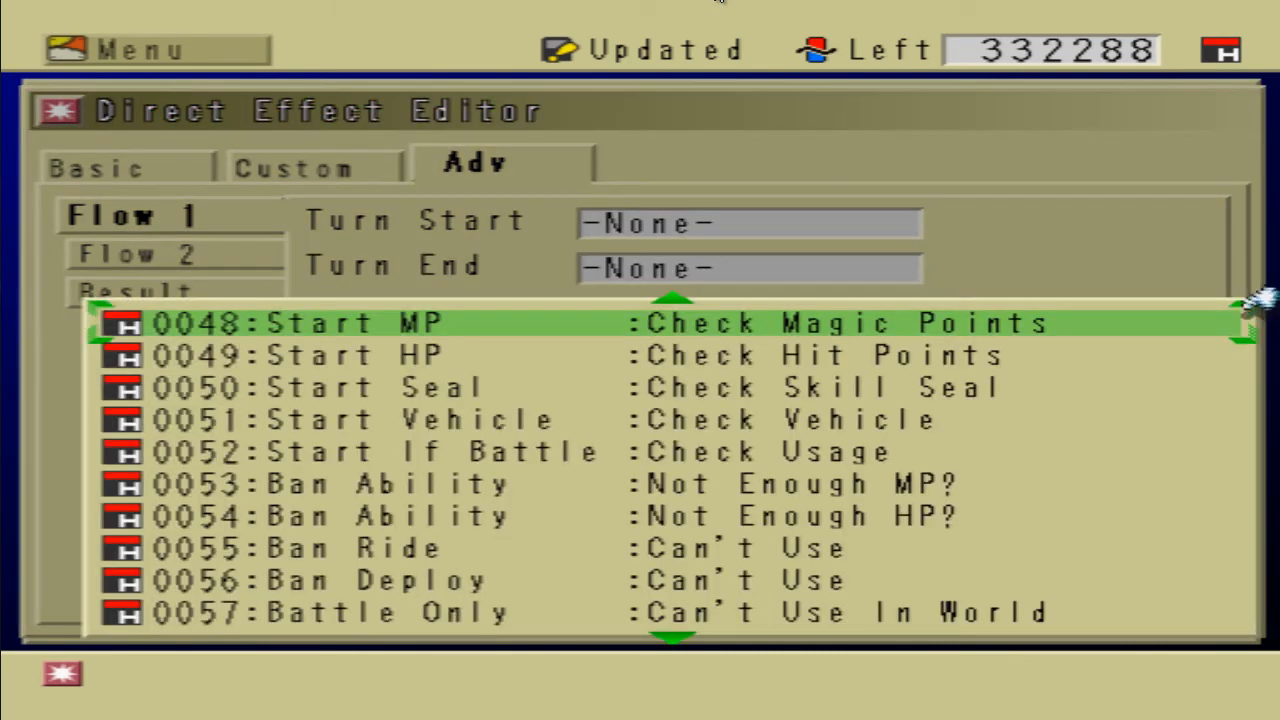
key("Page_Up")
key("Page_Up")
key("Page_Up")
key("Page_Up")
key("Up")
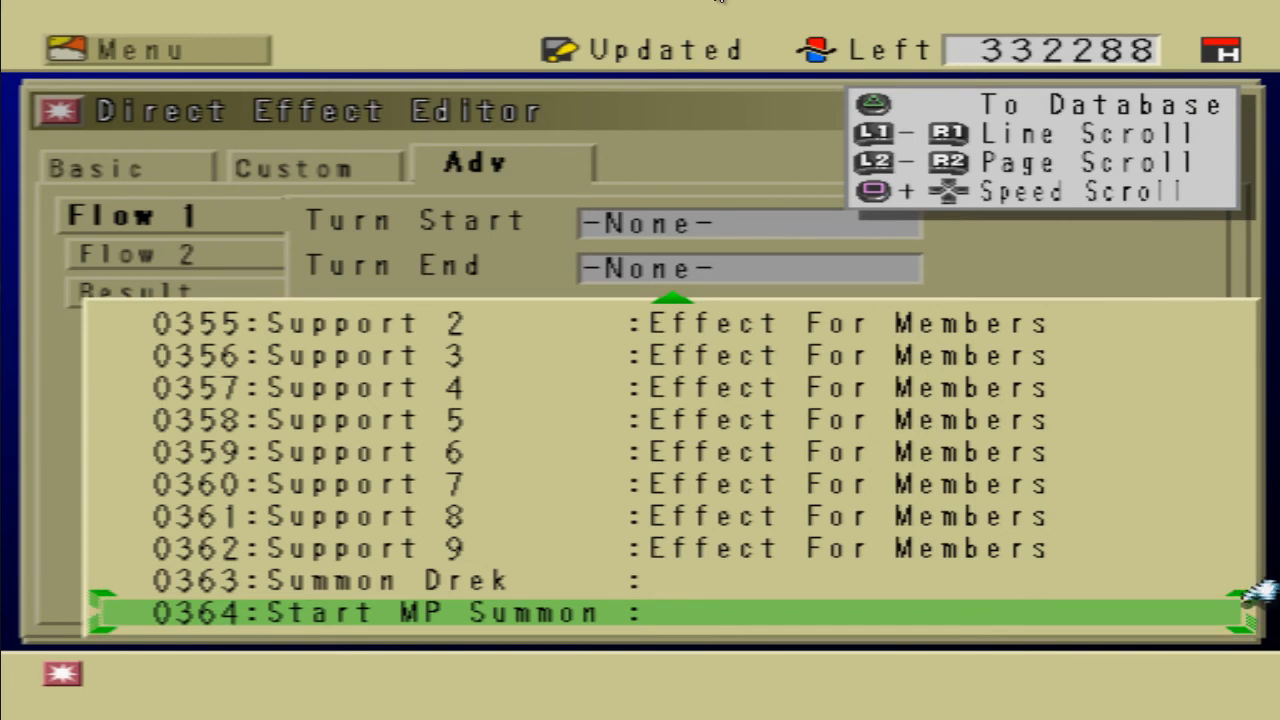
key("Return")
key("Down")
key("Up")
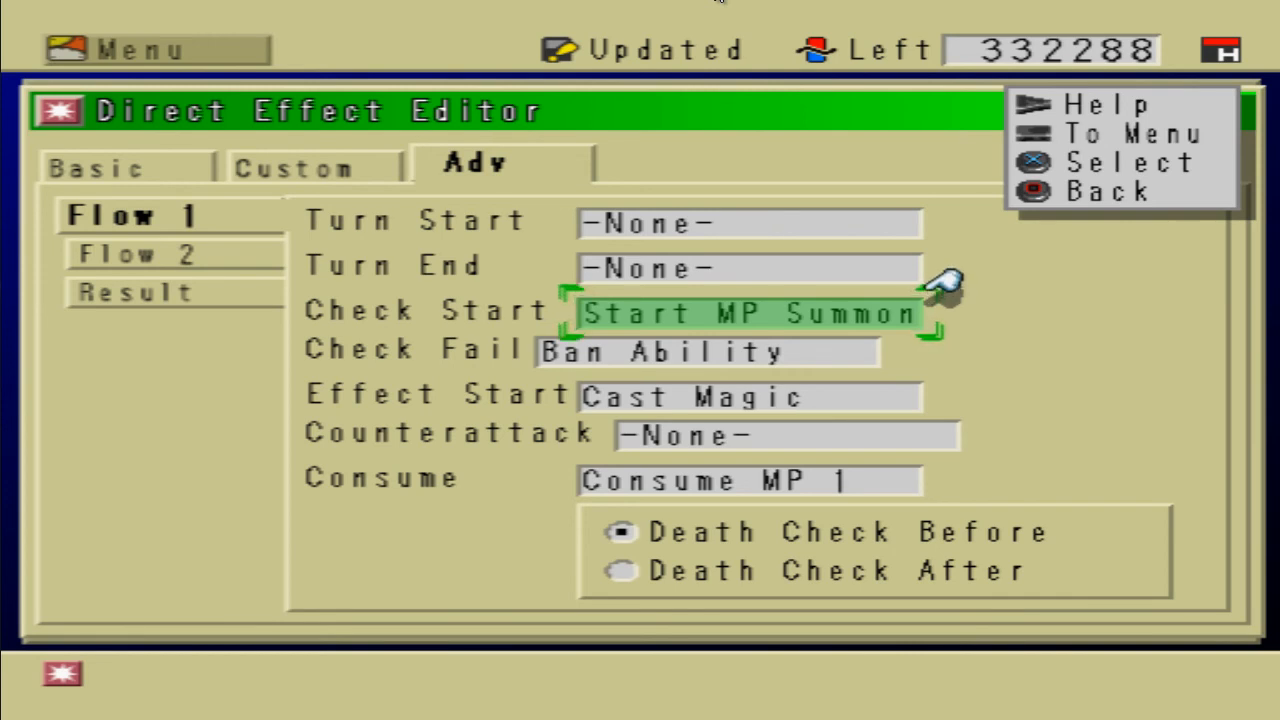
Step: Leave the direct effect and open the Check Cast MP script from the Script Database
key("Down")
key("Down")
key("Up")
key("Up")
key("Down")
key("Down")
key("Return")
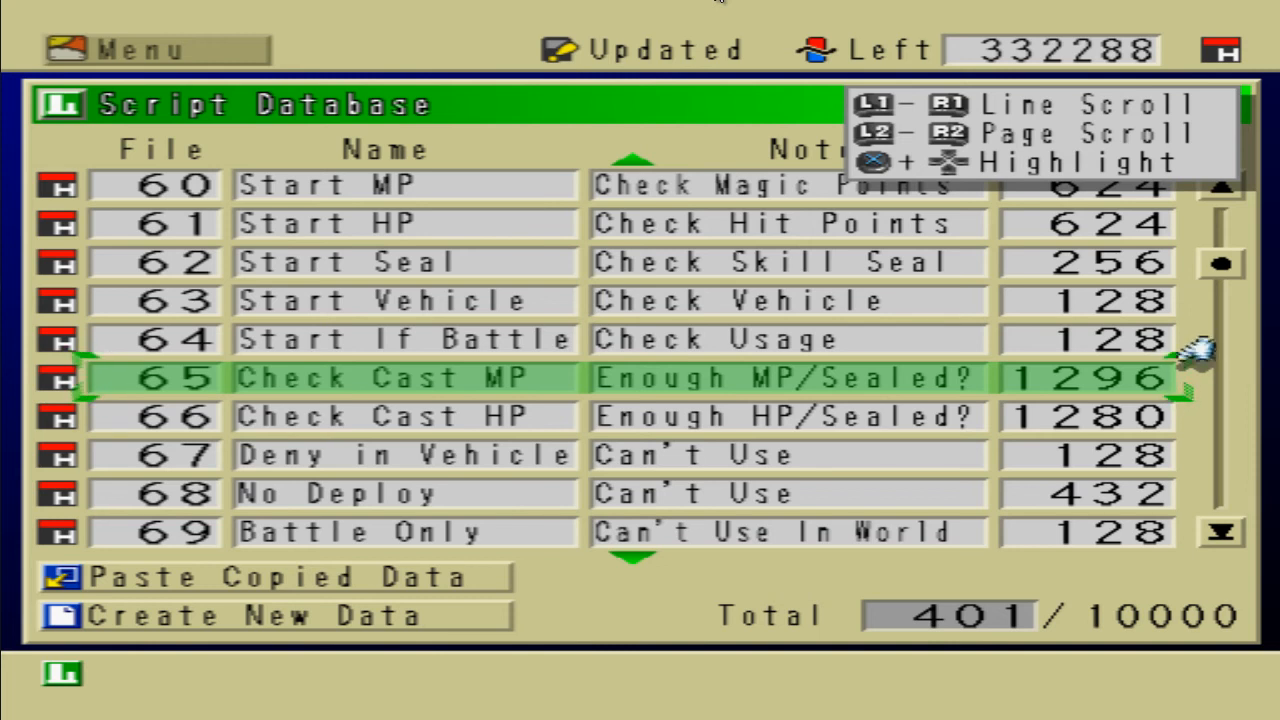
key("Return")
key("Return")
key("Down")
key("Return")
key("Down")
key("Right")
key("Down")
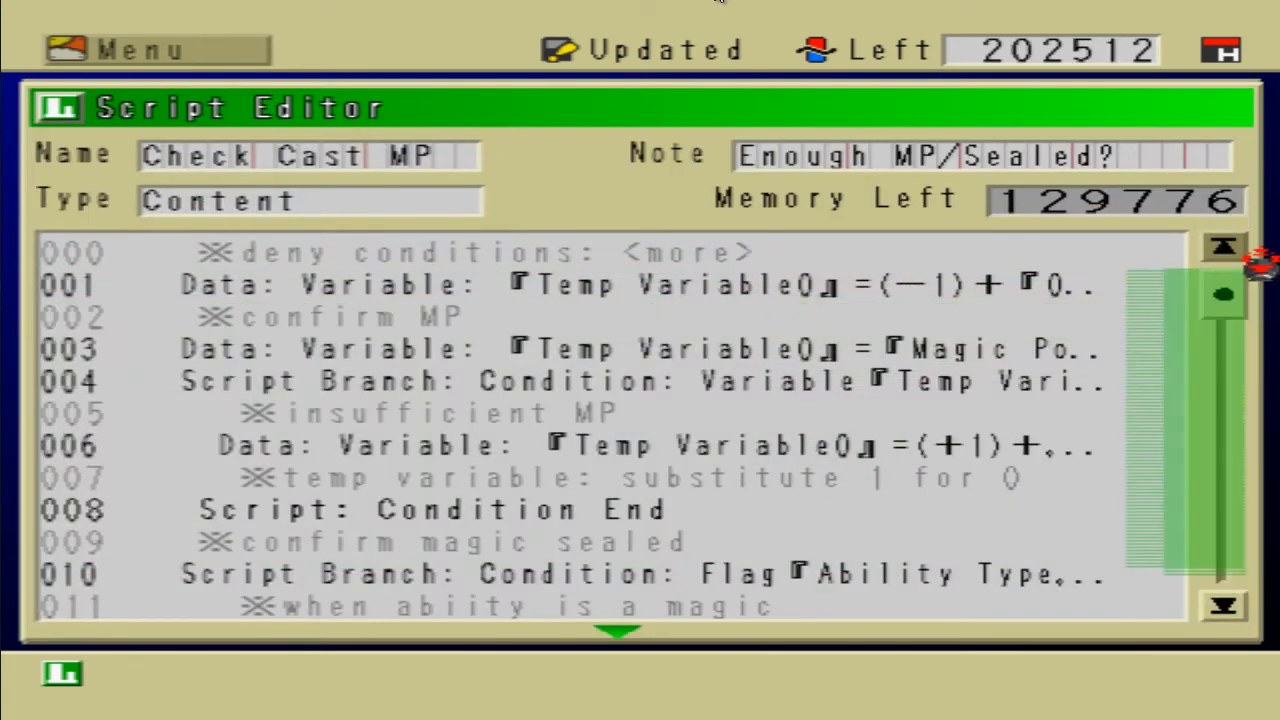
Step: Locate the " is not unable" message near the end of the Check Cast MP script
key("Down")
key("Left")
key("Up")
key("Up")
key("Up")
key("Up")
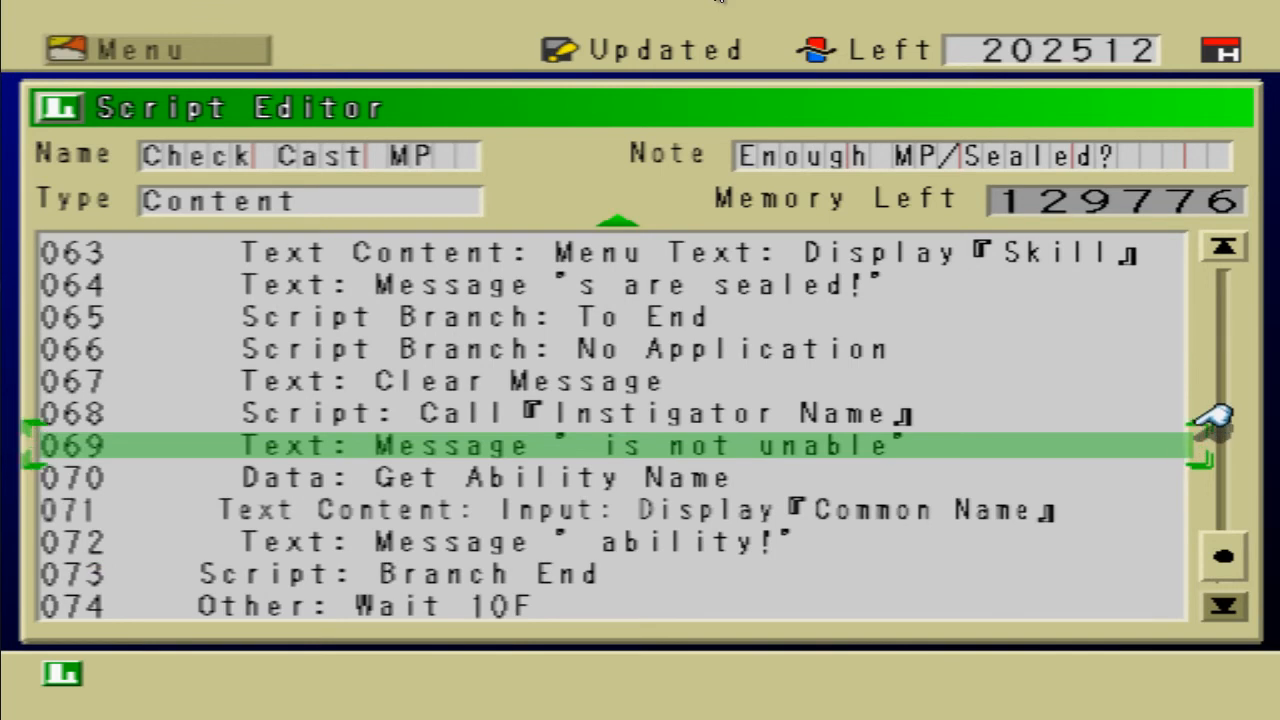
key("Return")
key("Escape")
key("Right")
key("Down")
key("Left")
key("Up")
key("Up")
key("Up")
key("Up")
key("Up")
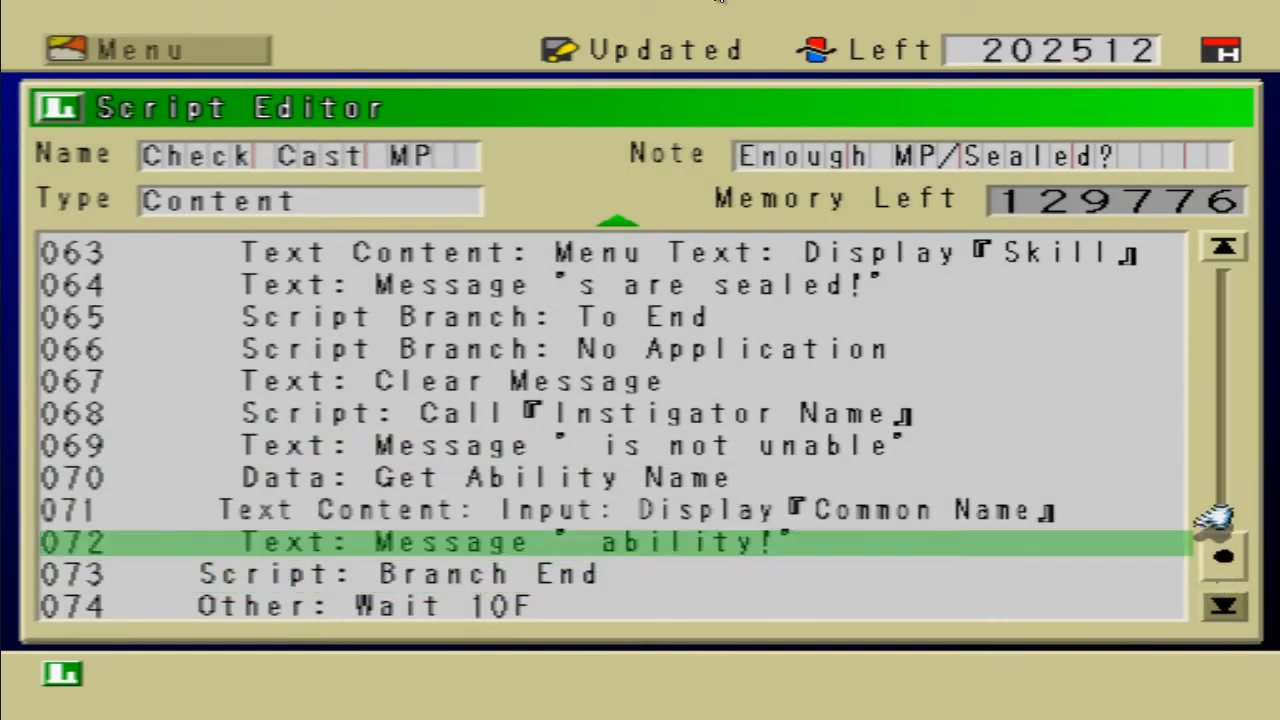
Step: Remove the word "not" from the line 069 message so it reads " is unable to use", and update the text
key("Return")
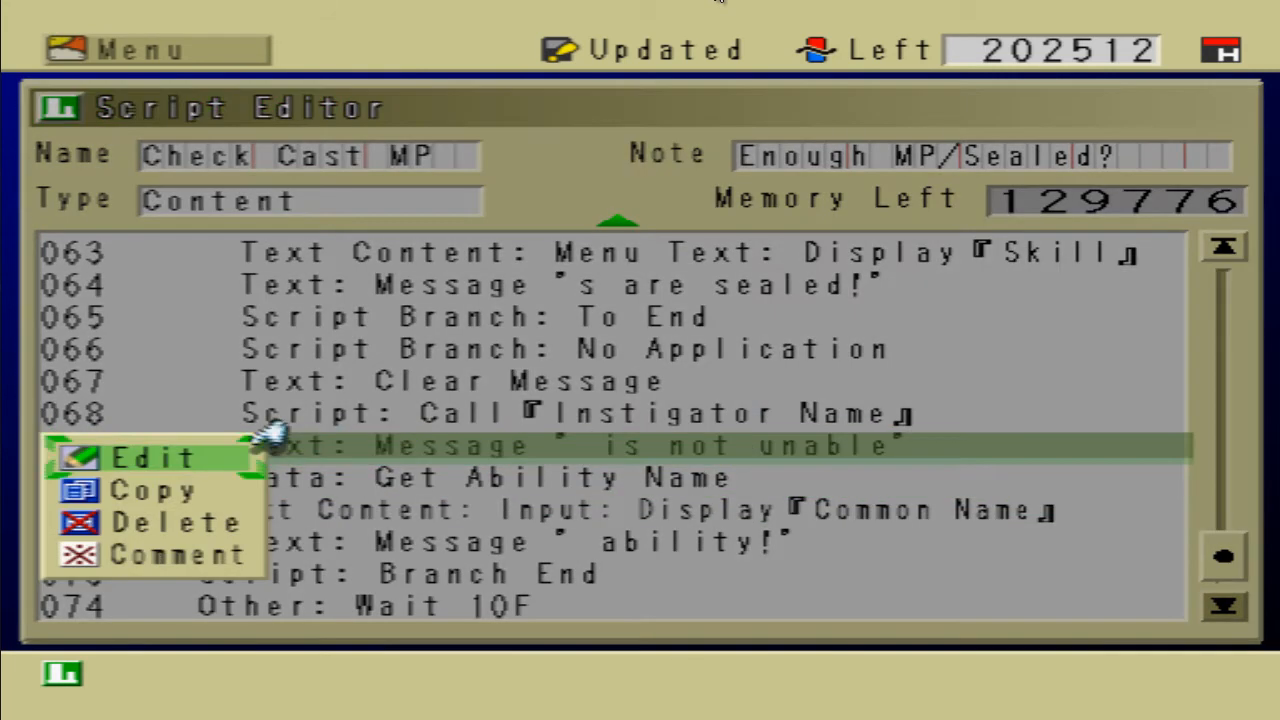
key("Return")
key("Return")
key("Left")
key("Down")
key("Right")
key("Return")
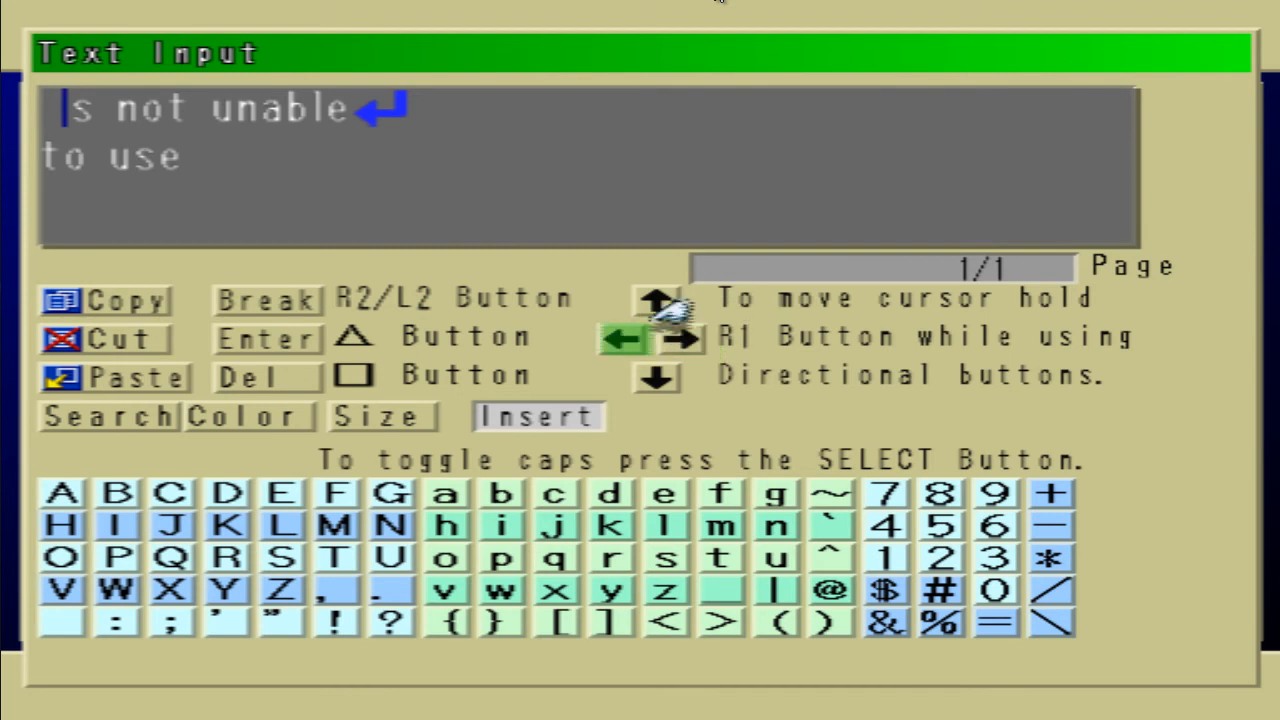
key("Return")
key("Delete")
key("Delete")
key("Delete")
key("Left")
key("Left")
key("Left")
key("Escape")
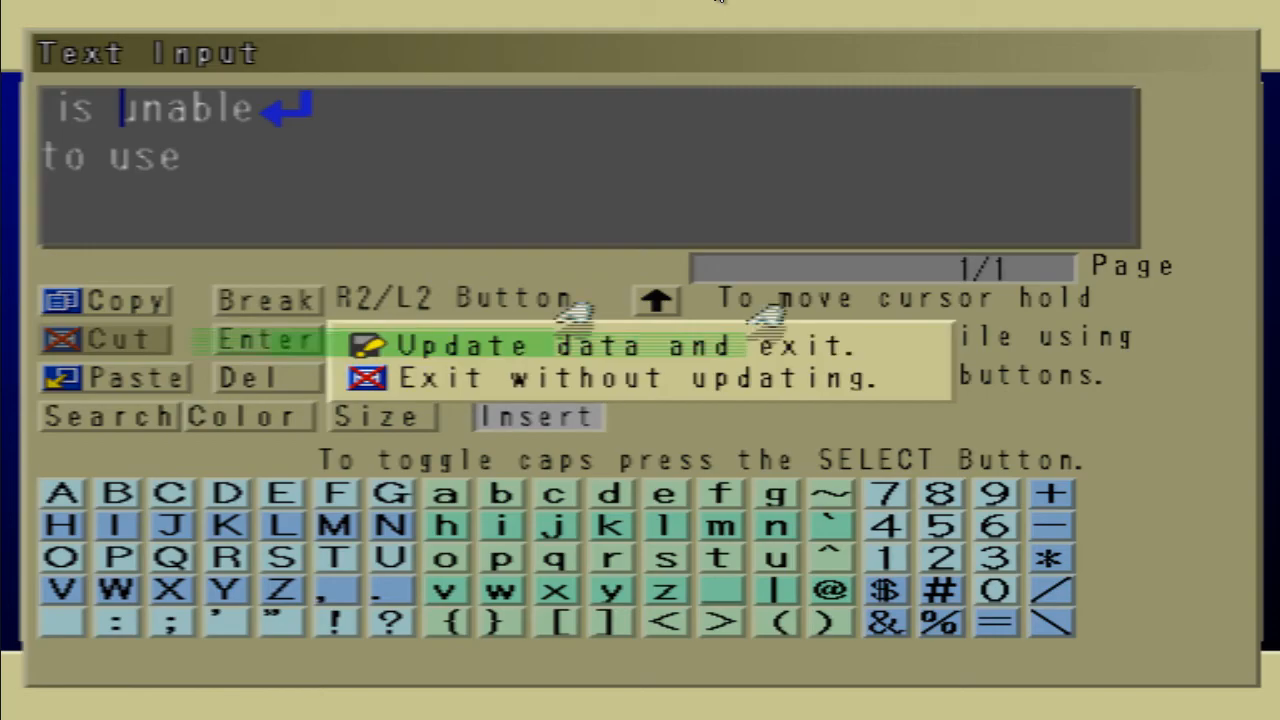
key("Return")
Step: Exit the Check Cast MP script and leave the Script Database
key("Escape")
key("Return")
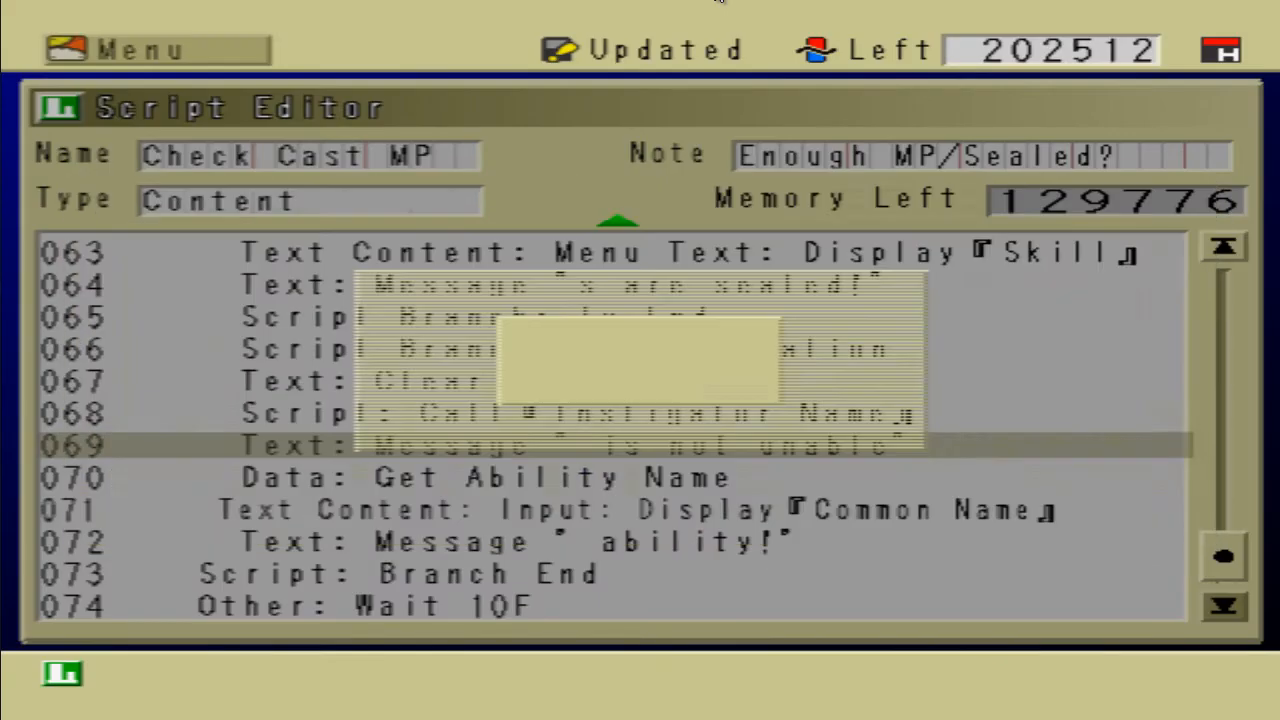
key("Escape")
key("Return")
key("Down")
key("Up")
key("Escape")
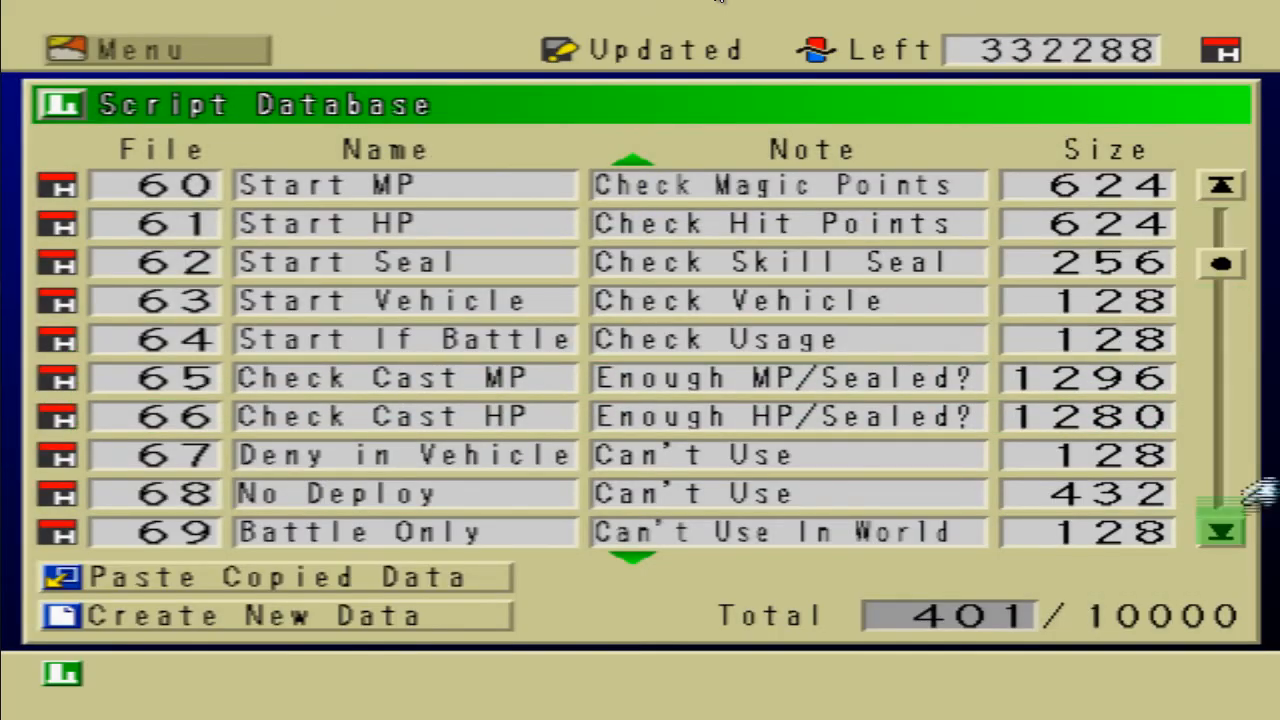
key("Down")
key("Up")
key("Down")
key("Return")
key("Down")
key("Down")
key("Down")
key("Down")
key("Down")
key("Down")
key("Down")
key("Up")
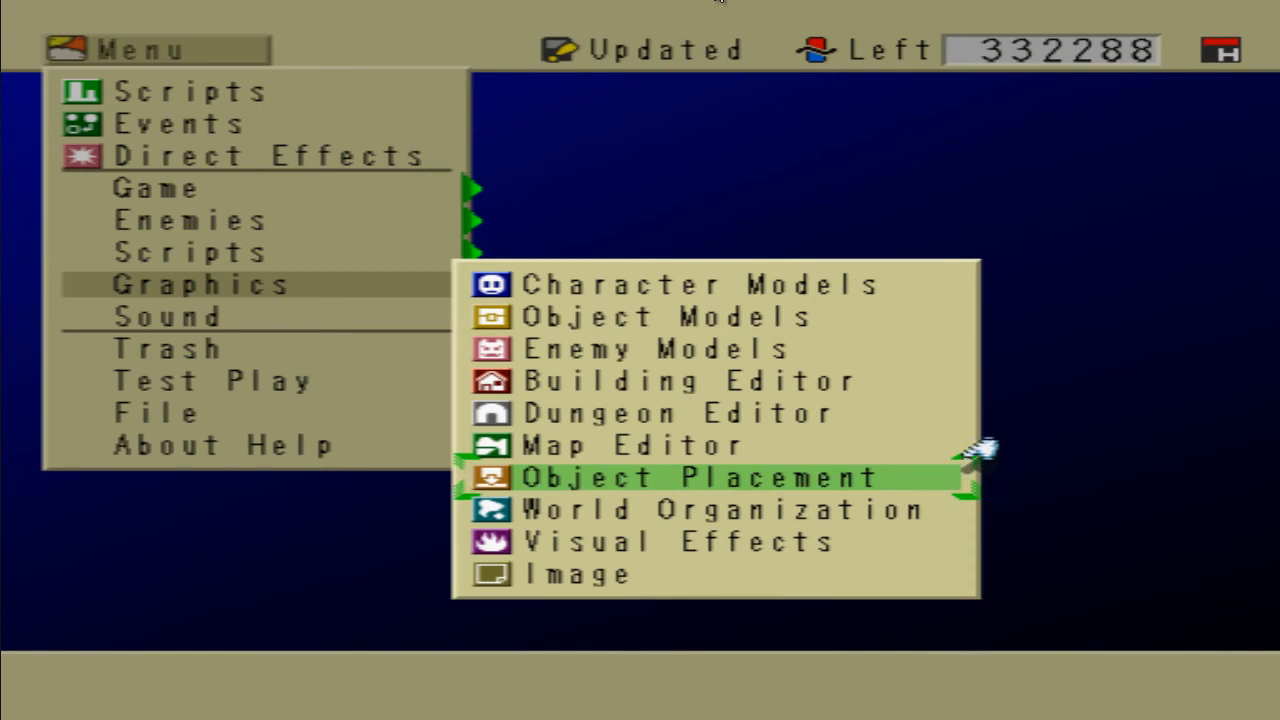
key("Escape")
key("Up")
key("Return")
key("Escape")
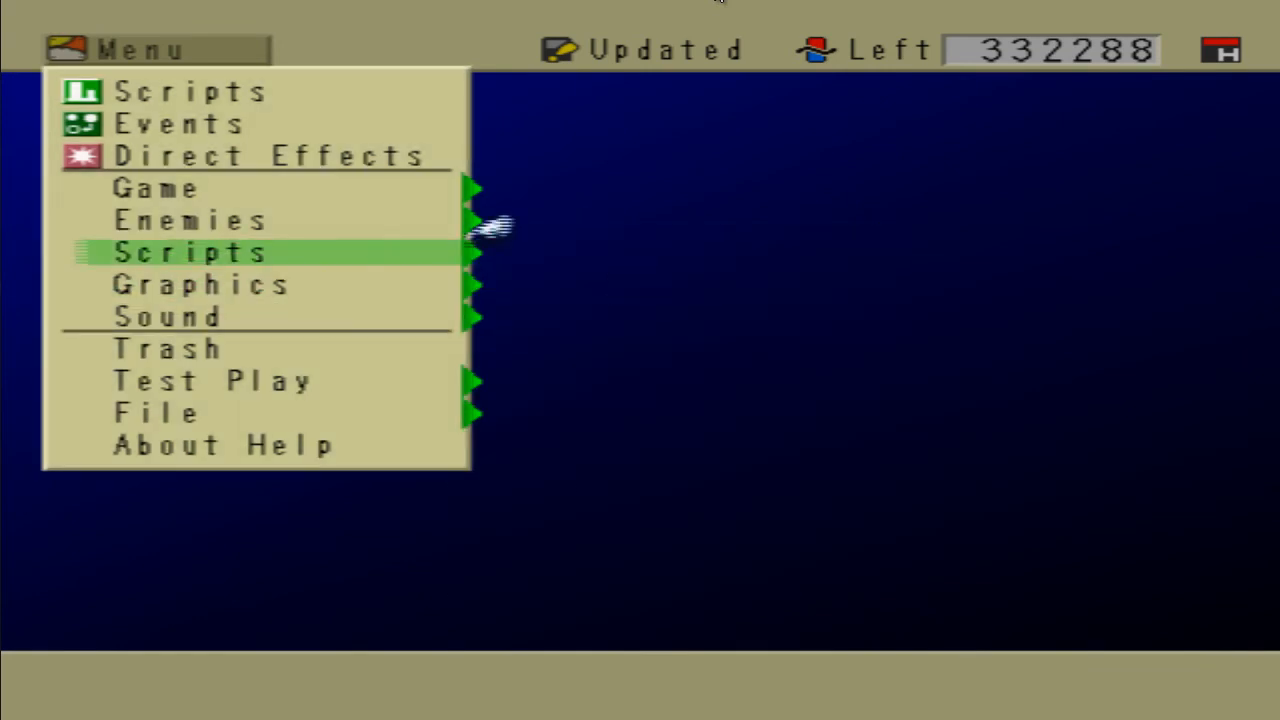
Step: Open the Preset World unit placement and show its Units selection
key("Up")
key("Return")
key("Up")
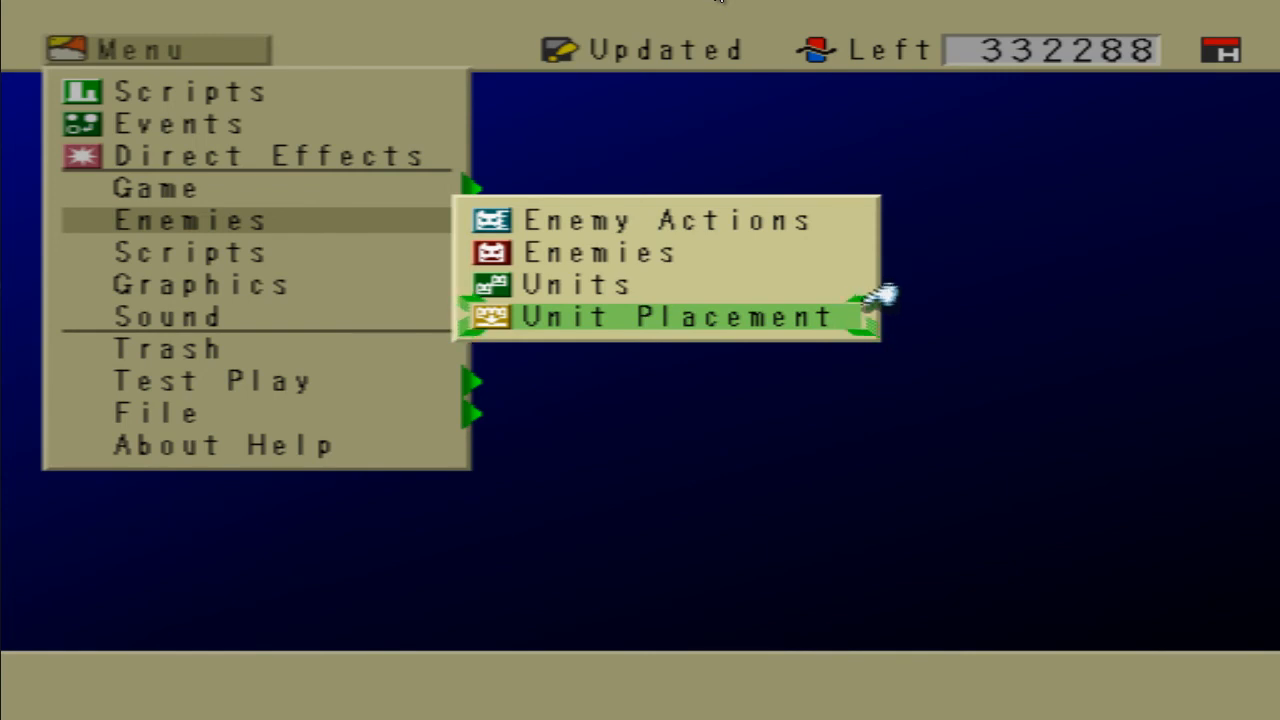
key("Return")
key("Up")
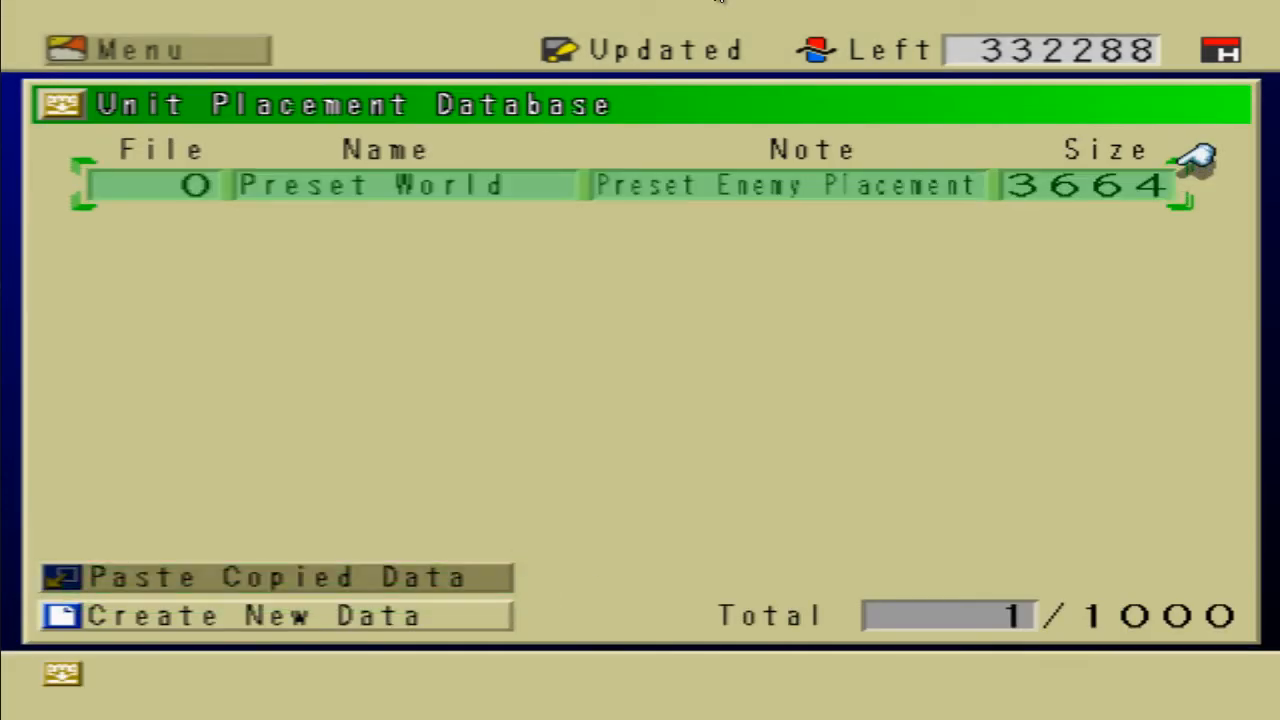
key("Return")
key("Return")
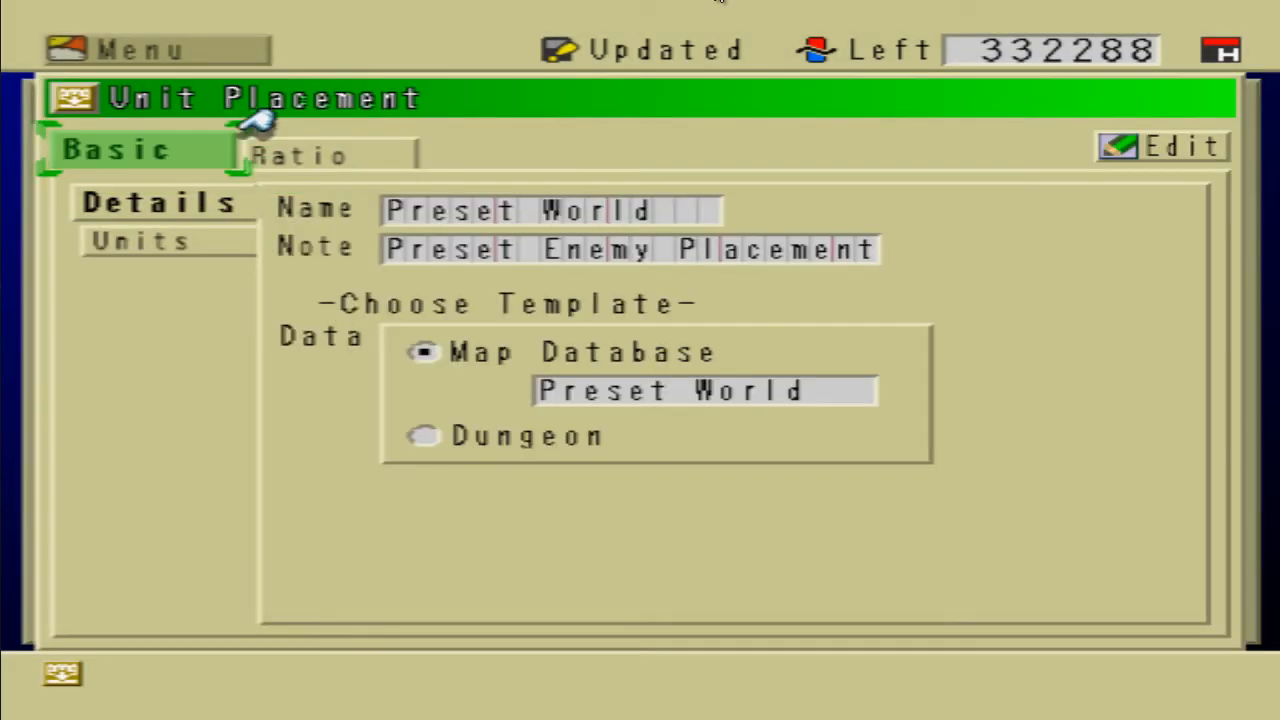
key("Down")
key("Down")
key("Return")
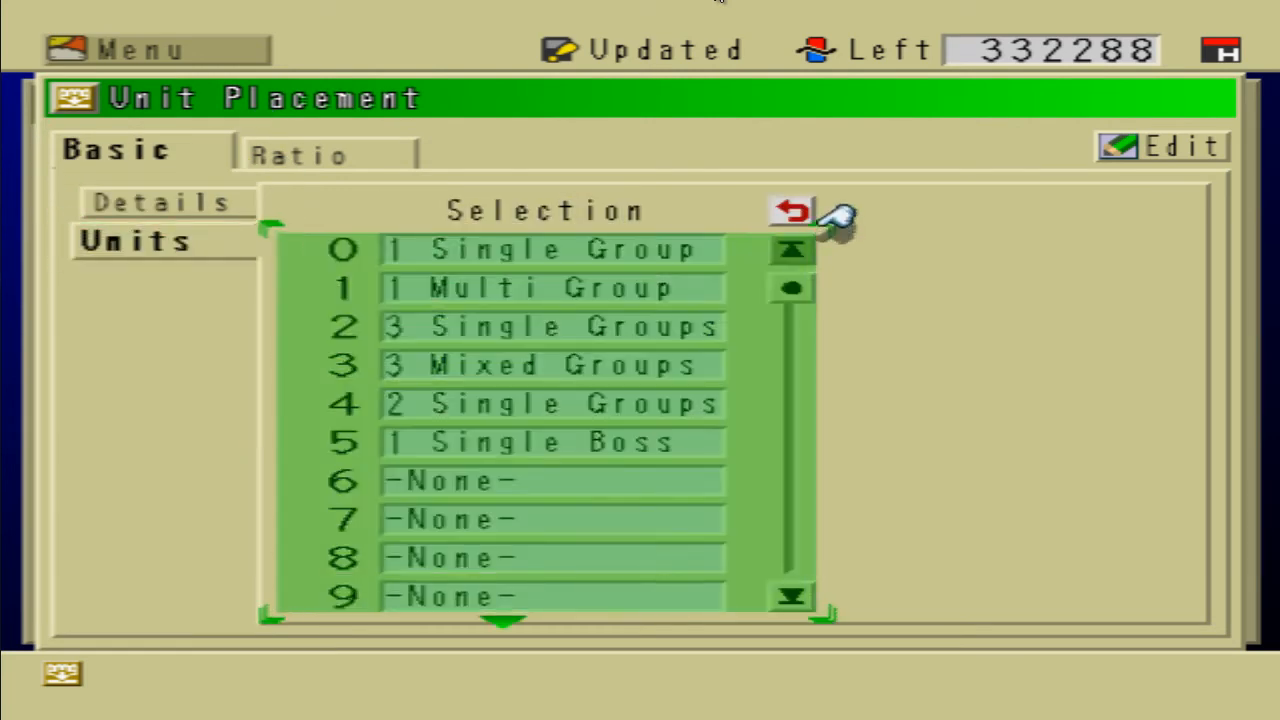
Step: Clear unit selection slots 5 through 1 of the Preset World placement by setting each to -None-
key("Down")
key("Down")
key("Down")
key("Down")
key("Down")
key("Down")
key("Return")
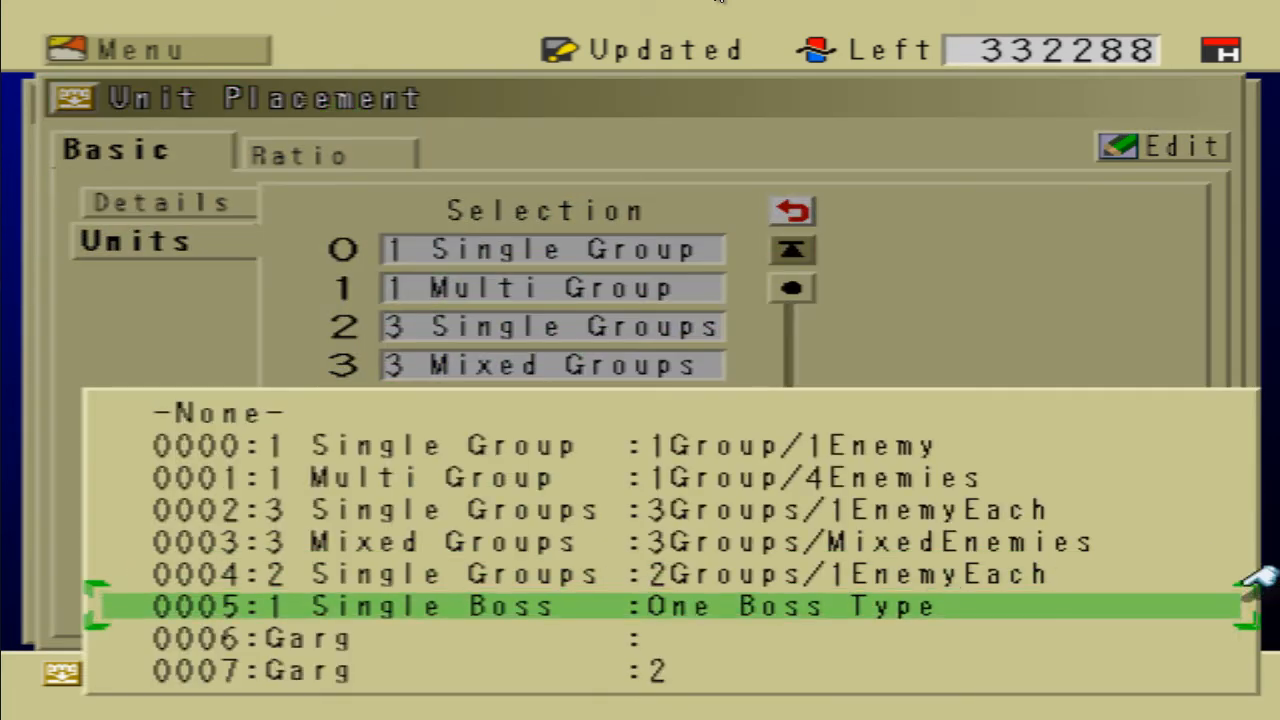
key("Up")
key("Up")
key("Up")
key("Up")
key("Up")
key("Up")
key("Return")
key("Up")
key("Return")
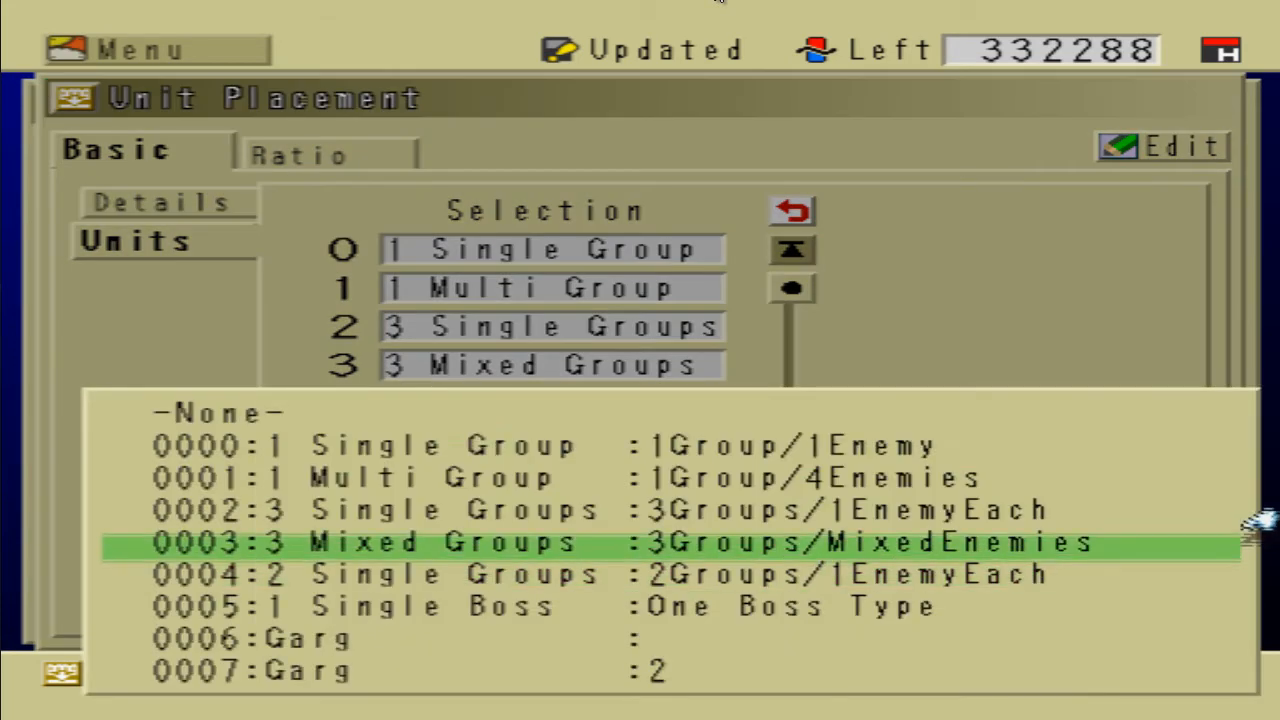
key("Up")
key("Up")
key("Up")
key("Up")
key("Up")
key("Return")
key("Up")
key("Return")
key("Up")
key("Up")
key("Up")
key("Return")
key("Up")
key("Return")
key("Up")
key("Up")
key("Return")
key("Up")
key("Return")
key("Up")
key("Return")
Step: Set unit selection slot 0 to 0006:Garg
key("Return")
key("Down")
key("Down")
key("Down")
key("Down")
key("Down")
key("Down")
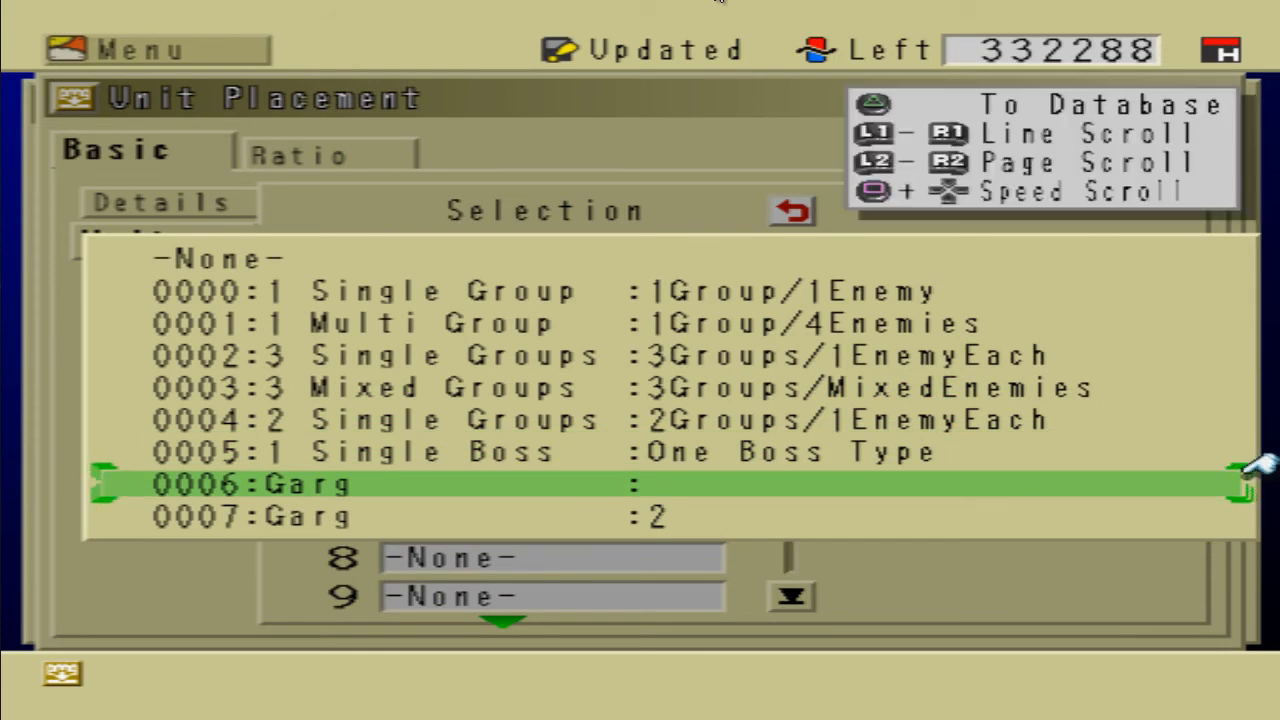
key("Return")
Step: Set unit selection slot 1 to 0007:Garg, the entry noted 2, and leave the Units selection
key("Down")
key("Return")
key("Down")
key("Down")
key("Down")
key("Down")
key("Down")
key("Down")
key("Down")
key("Down")
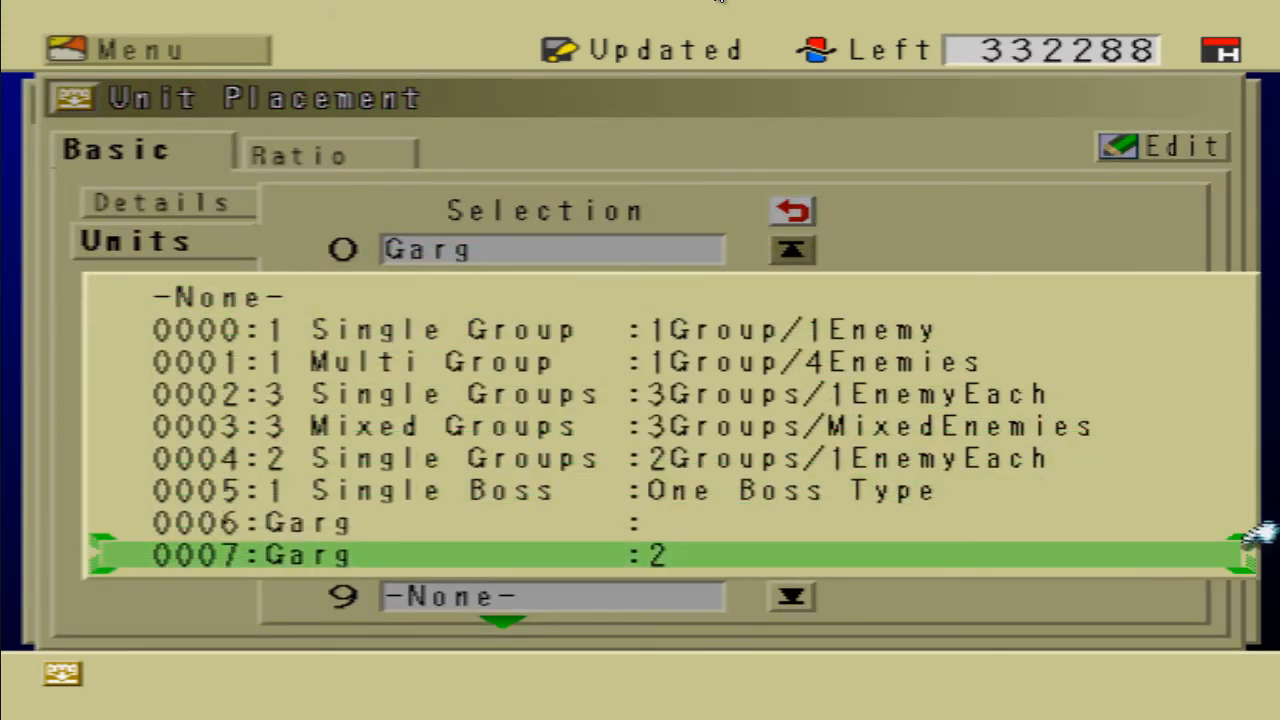
key("Return")
key("Escape")
key("Escape")
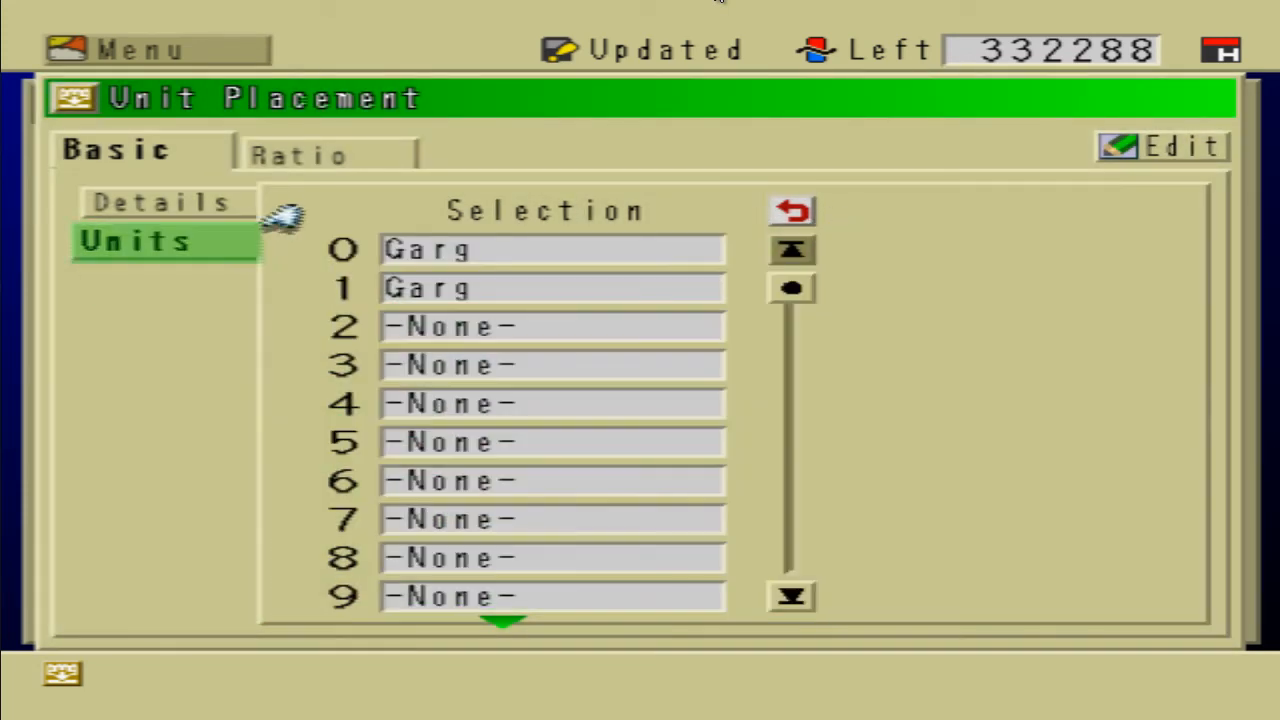
Step: Check the units' appearance ratios, then update and exit the Preset World placement
key("Escape")
key("Right")
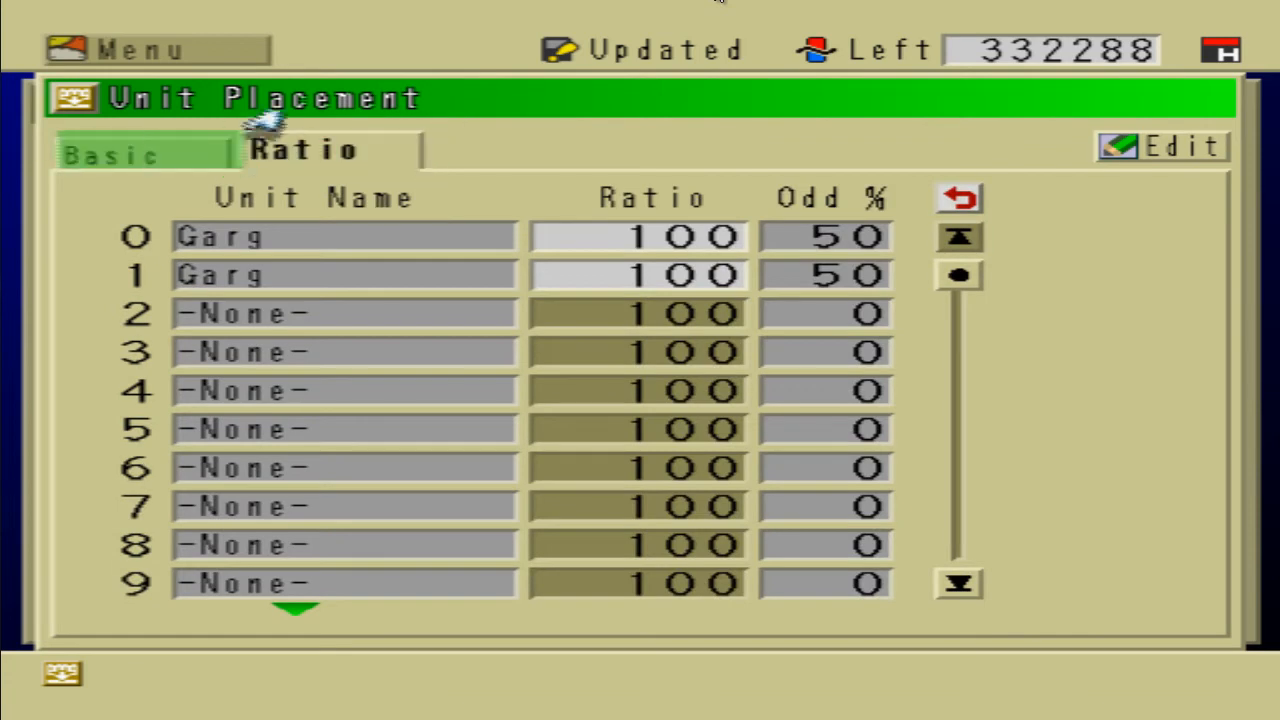
key("Left")
key("Escape")
key("Return")
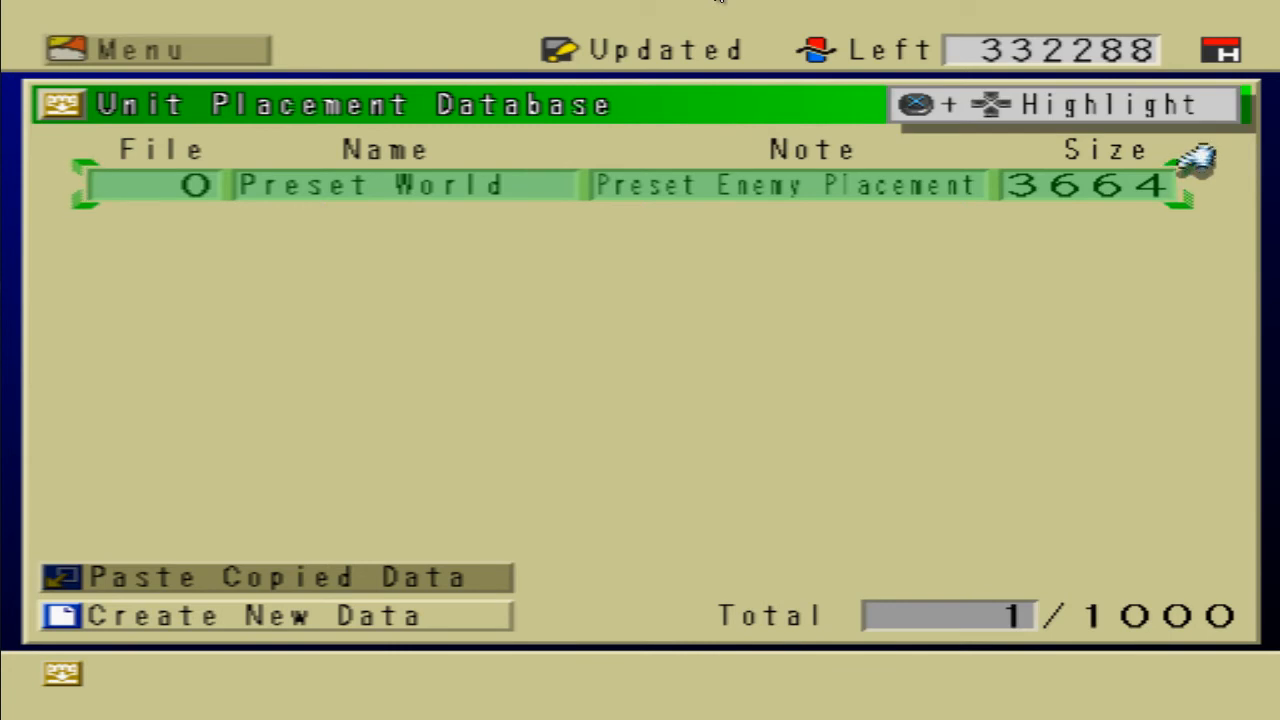
Step: Reopen the Preset World placement and open its Unit Placement Editor
key("Return")
key("Return")
key("Right")
key("Left")
key("Down")
key("Down")
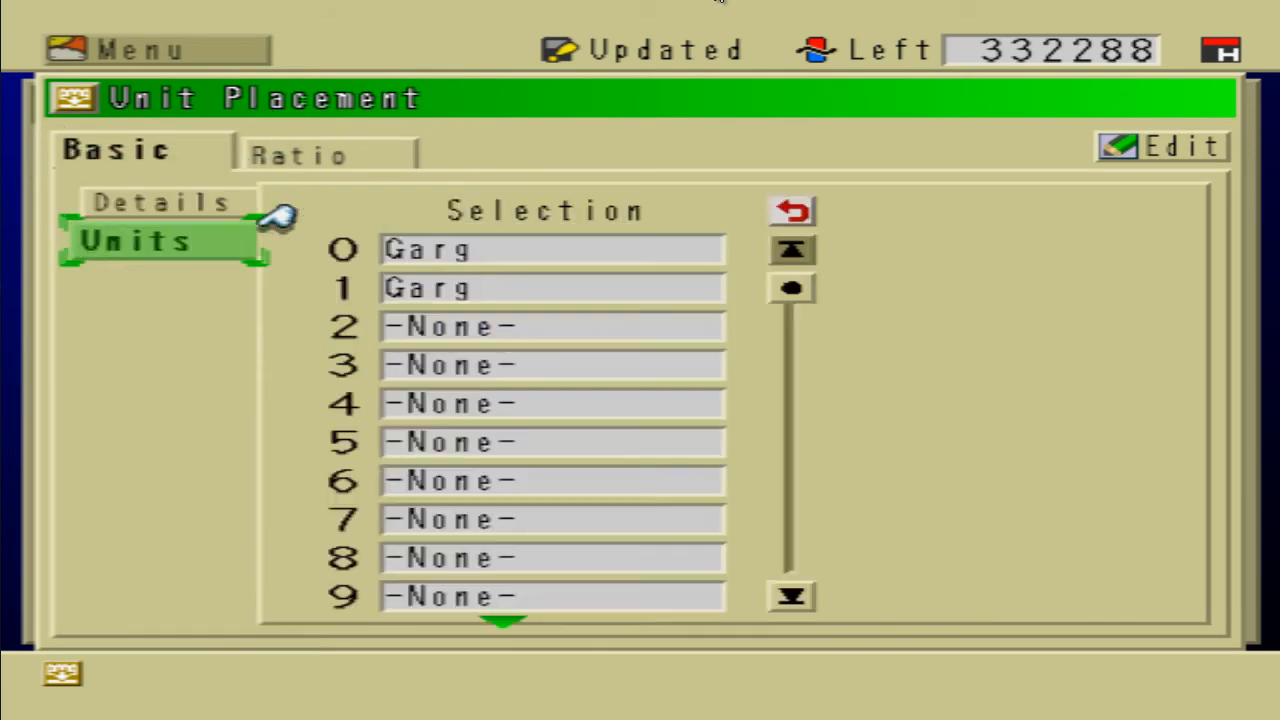
key("Up")
key("Return")
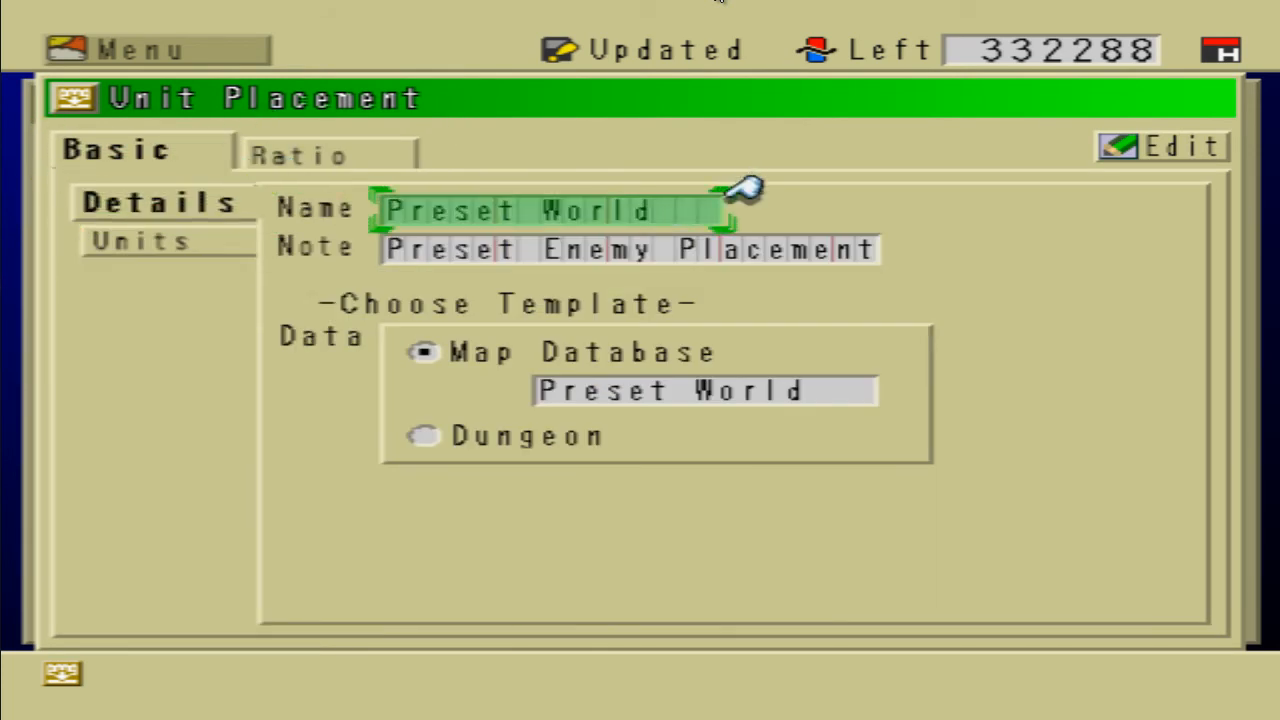
key("Down")
key("Up")
key("Up")
key("Escape")
key("Right")
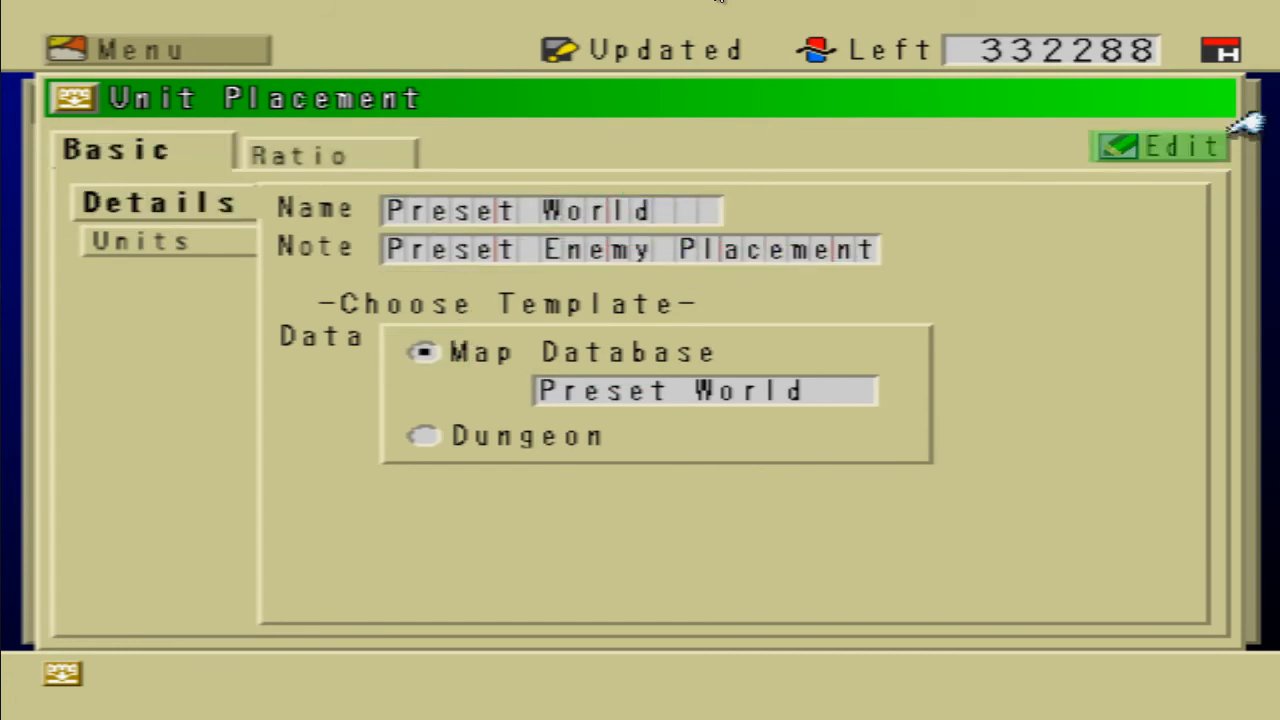
key("Return")
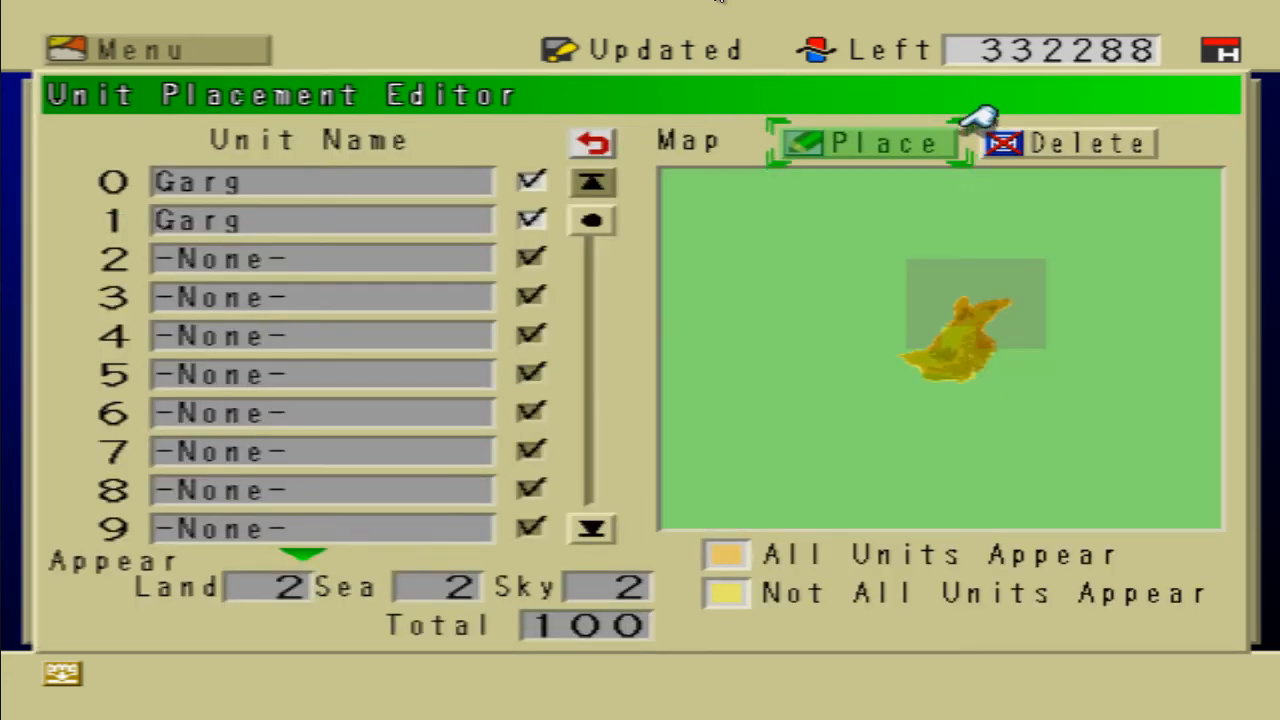
Step: Place both Garg units on the map over an area covering the whole island
key("Return")
key("Down")
key("Right")
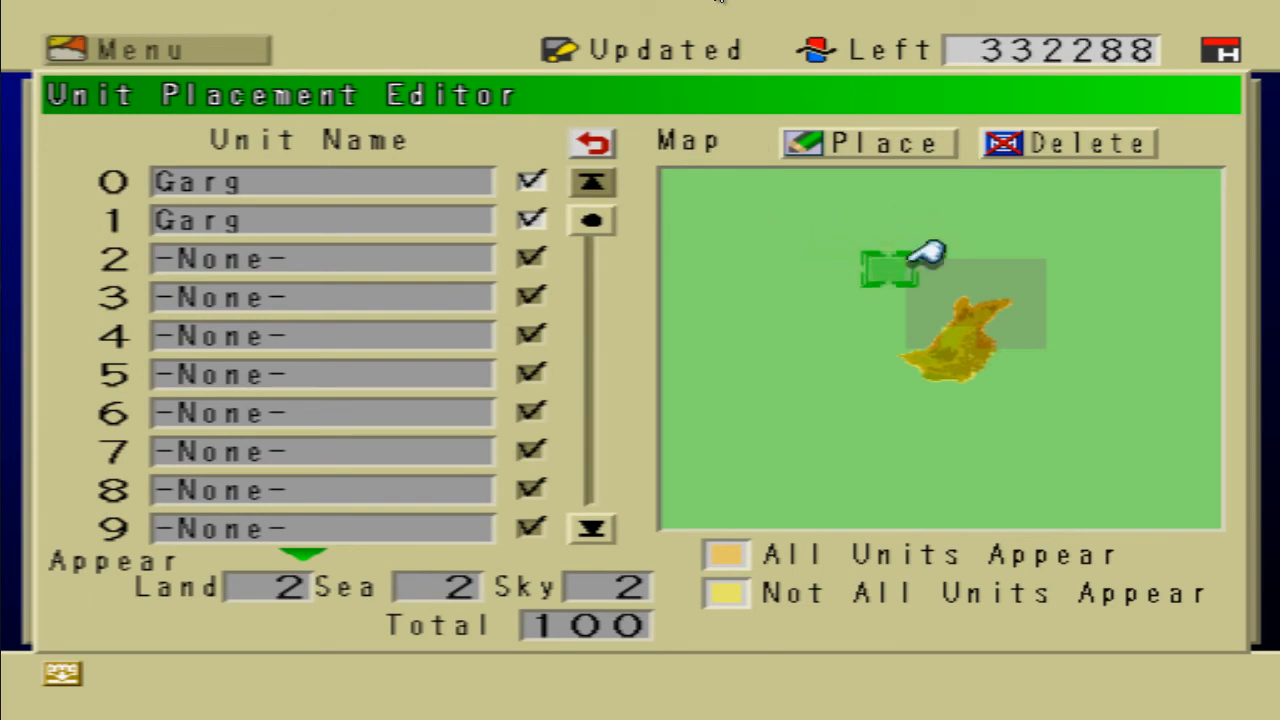
key("Return")
key("Right")
key("Right")
key("Right")
key("Right")
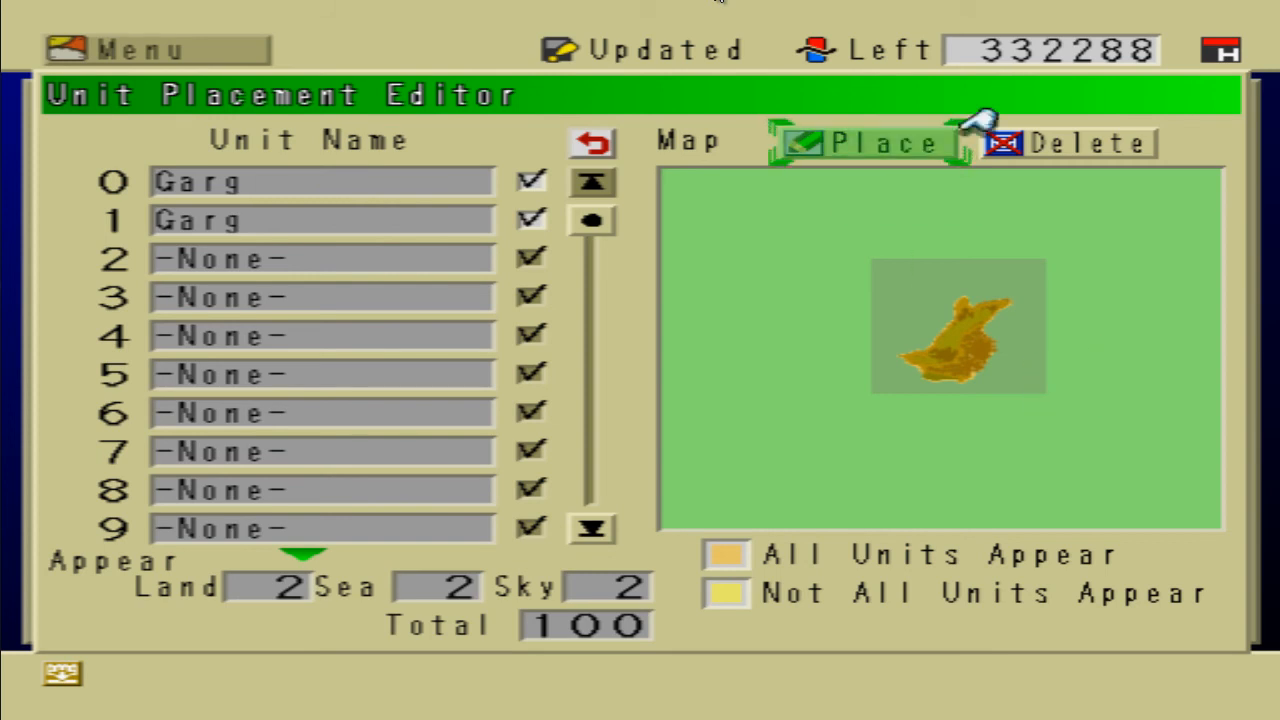
Step: Update the unit placement and exit the Unit Placement Database
key("Escape")
key("Return")
key("Escape")
key("Return")
key("Escape")
key("Escape")
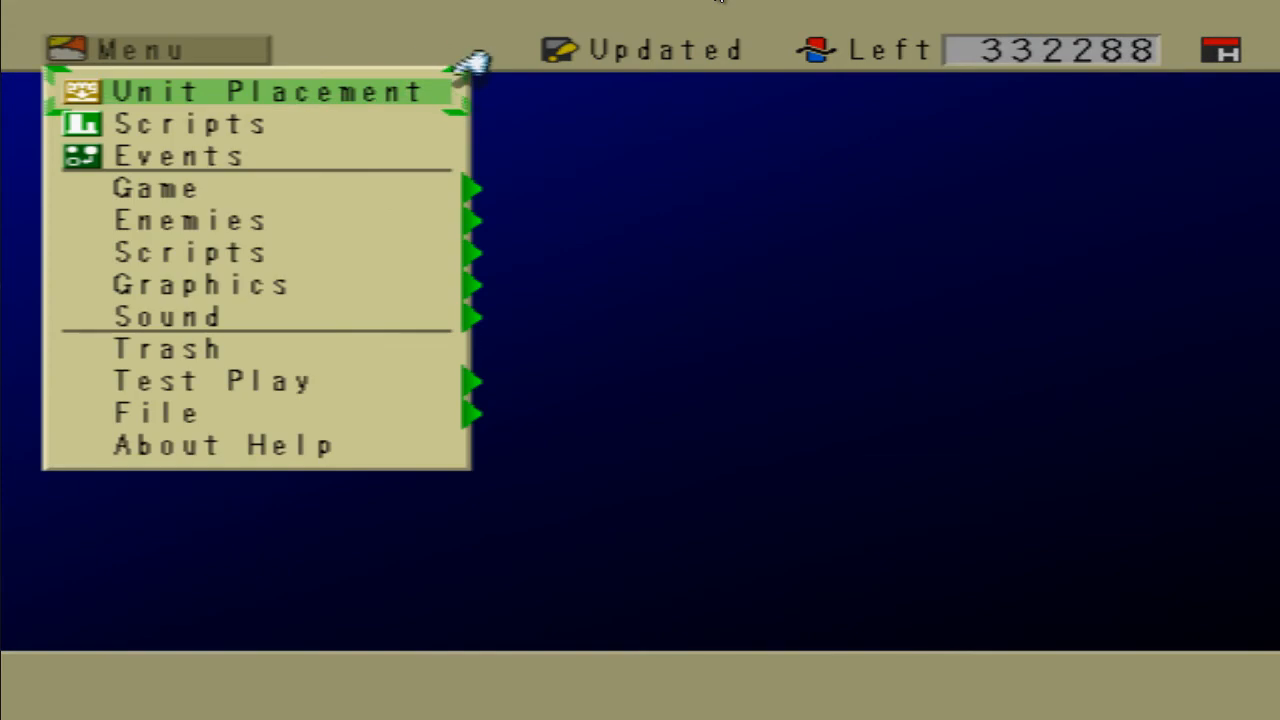
Step: Create a new Content script in the Script Database
key("Down")
key("Down")
key("Down")
key("Down")
key("Down")
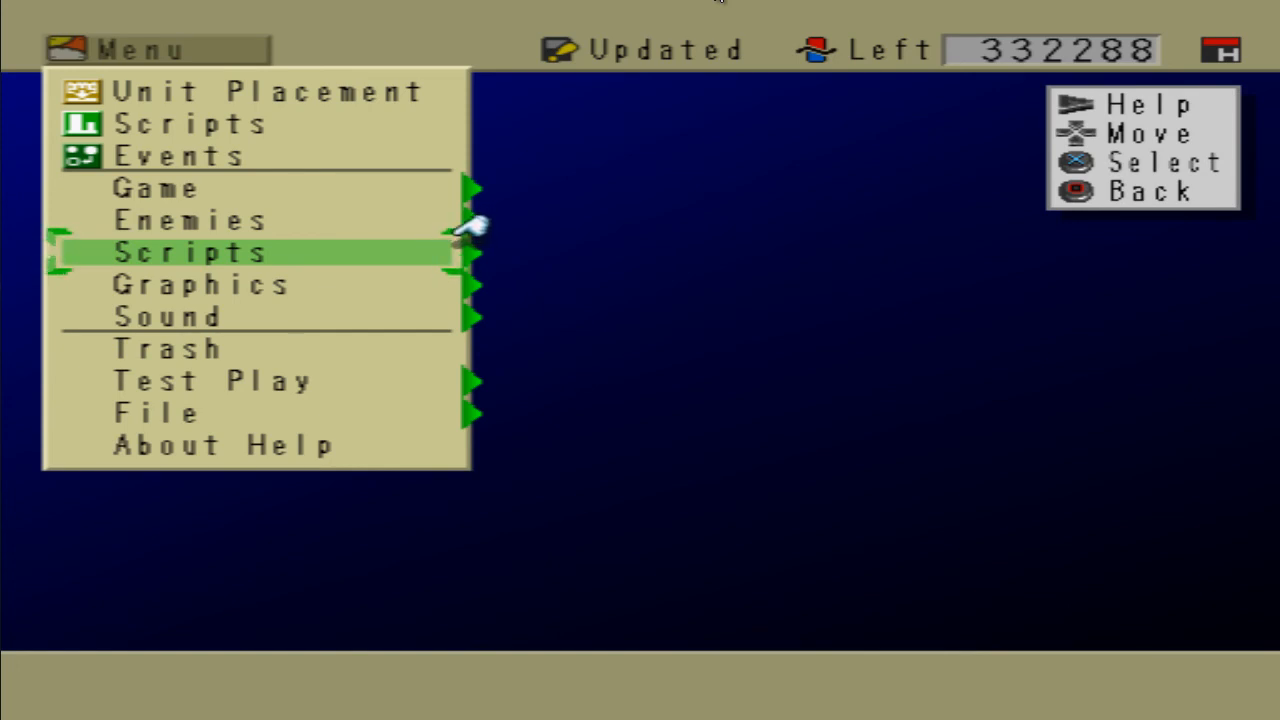
key("Return")
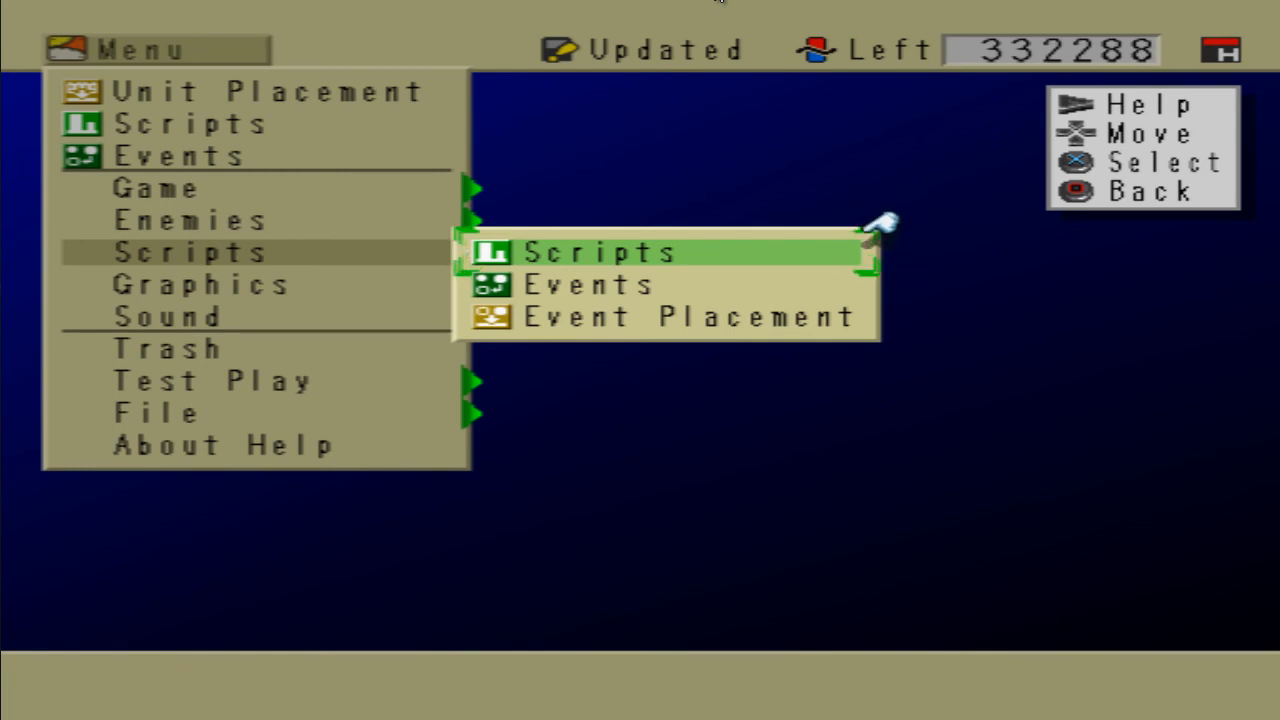
left_click(880, 232)
left_click(530, 611)
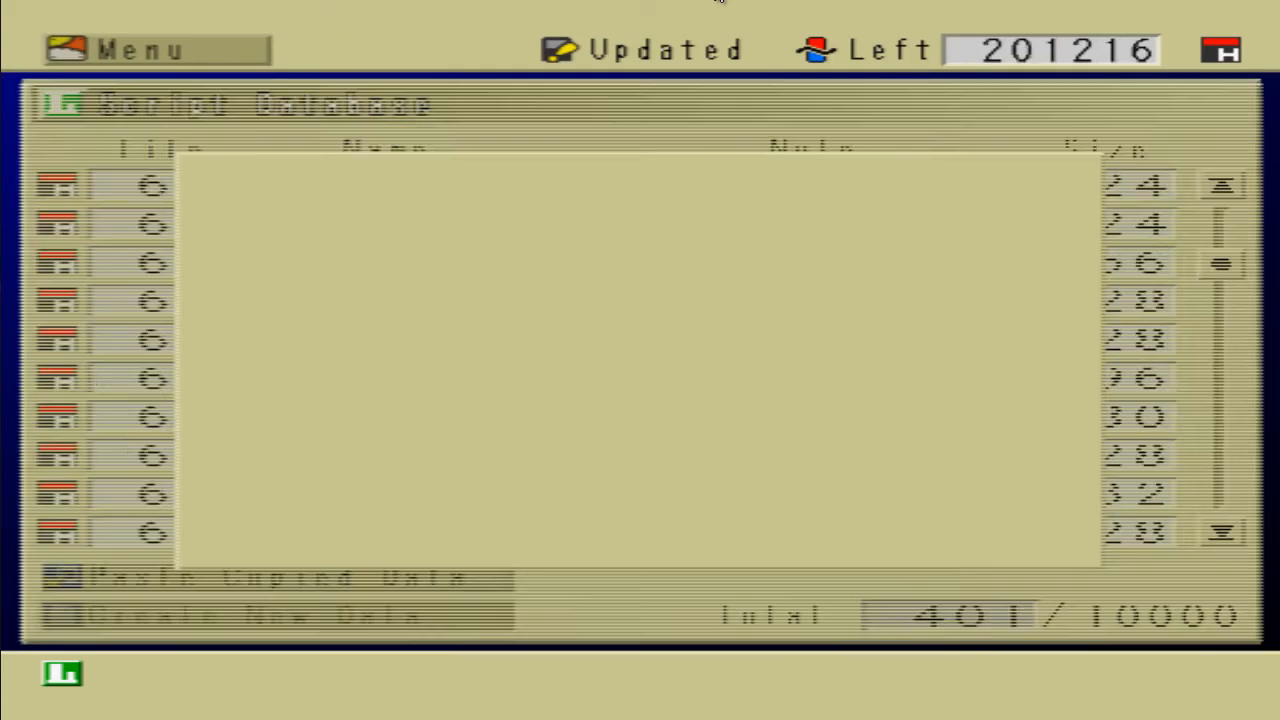
left_click(1214, 223)
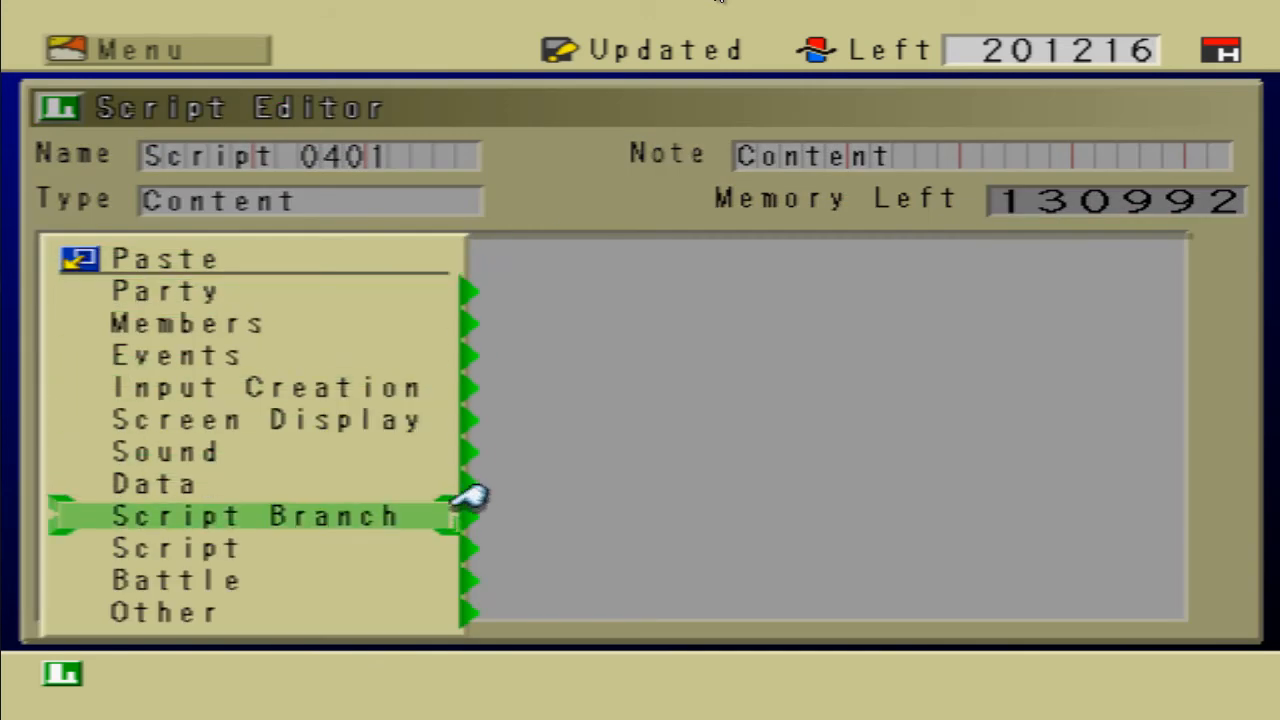
Step: Add a Script Branch condition to the new script and base it on a variable
left_click(466, 494)
left_click(906, 462)
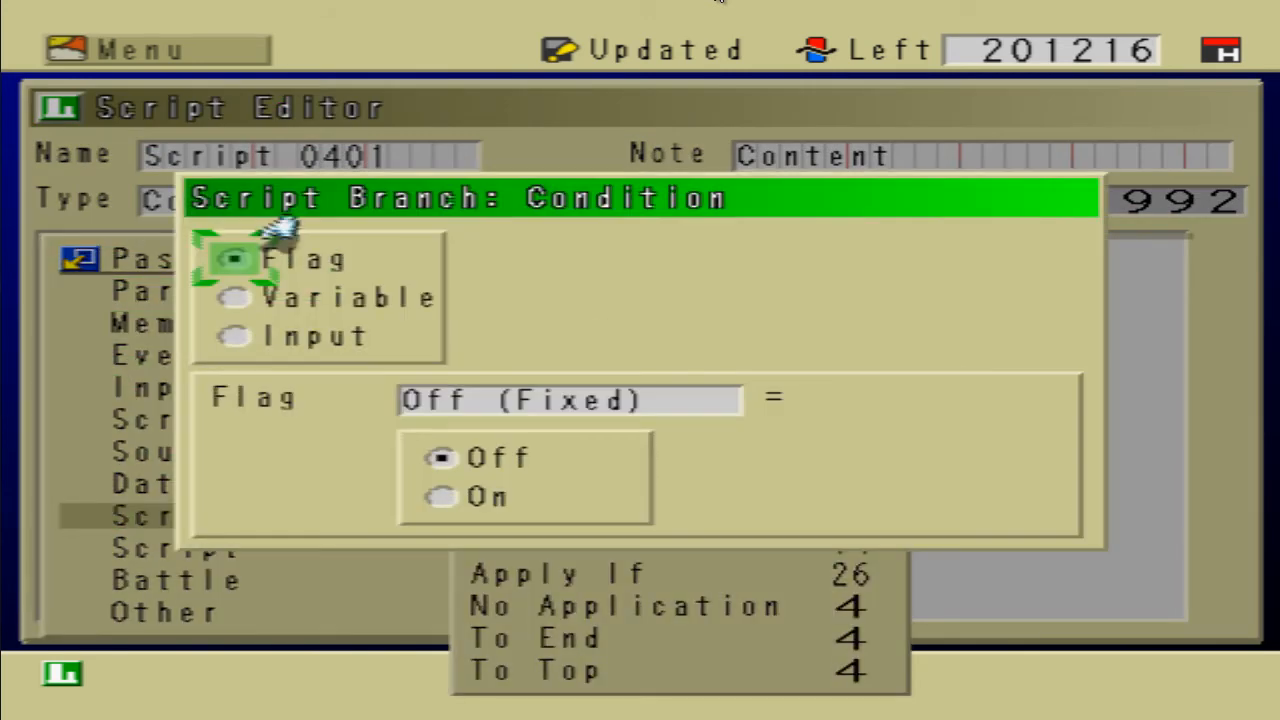
left_click(250, 297)
Step: Choose 252:Soul Gem Total as the variable the branch condition tests
left_click(570, 398)
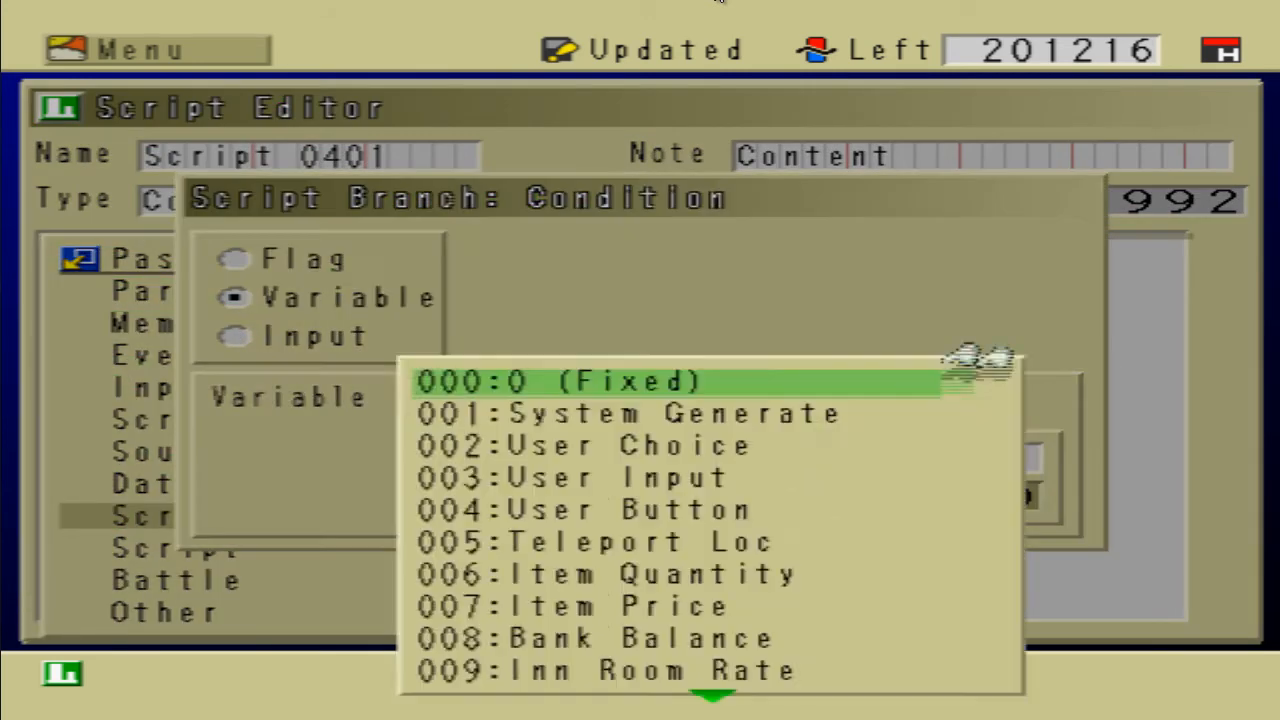
key("Right")
key("Right")
key("Right")
key("Right")
key("Right")
key("Right")
key("Right")
key("Right")
key("Right")
key("Right")
key("Right")
key("Right")
key("Right")
key("Right")
key("Right")
key("Right")
key("Right")
key("Right")
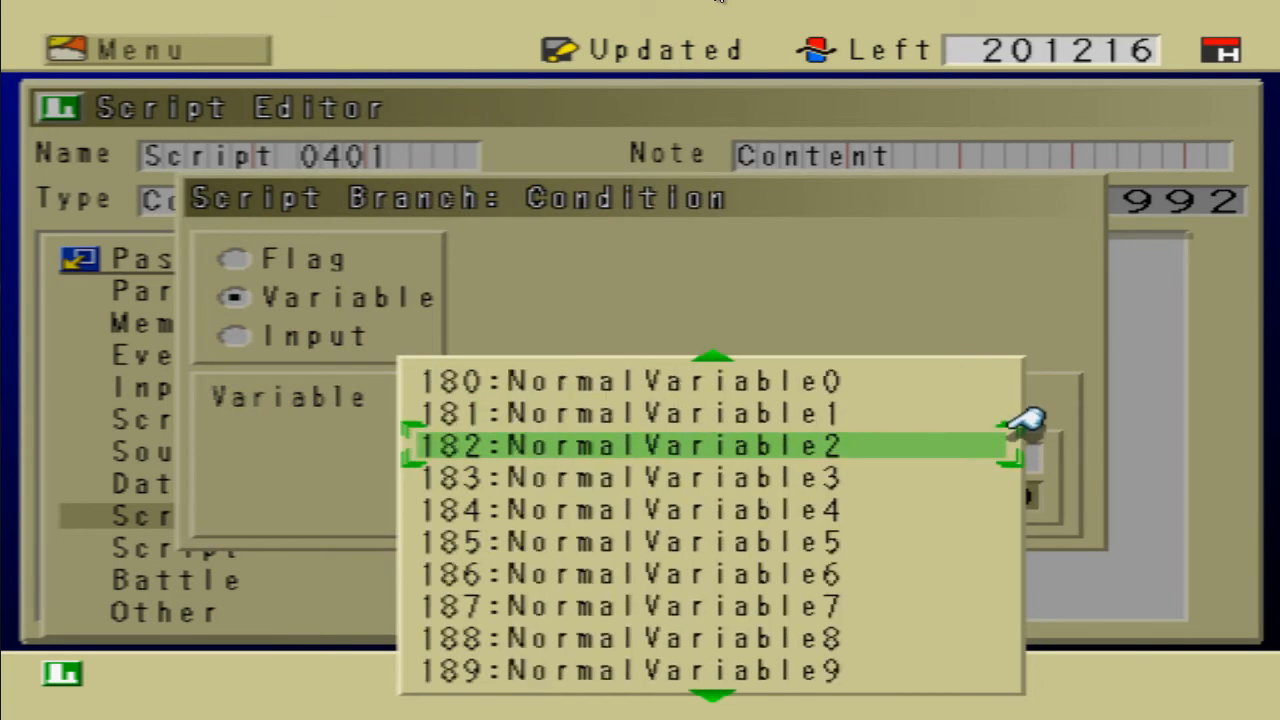
key("Right")
key("Right")
key("Right")
key("Right")
key("Right")
key("Right")
key("Right")
key("Down")
key("Left")
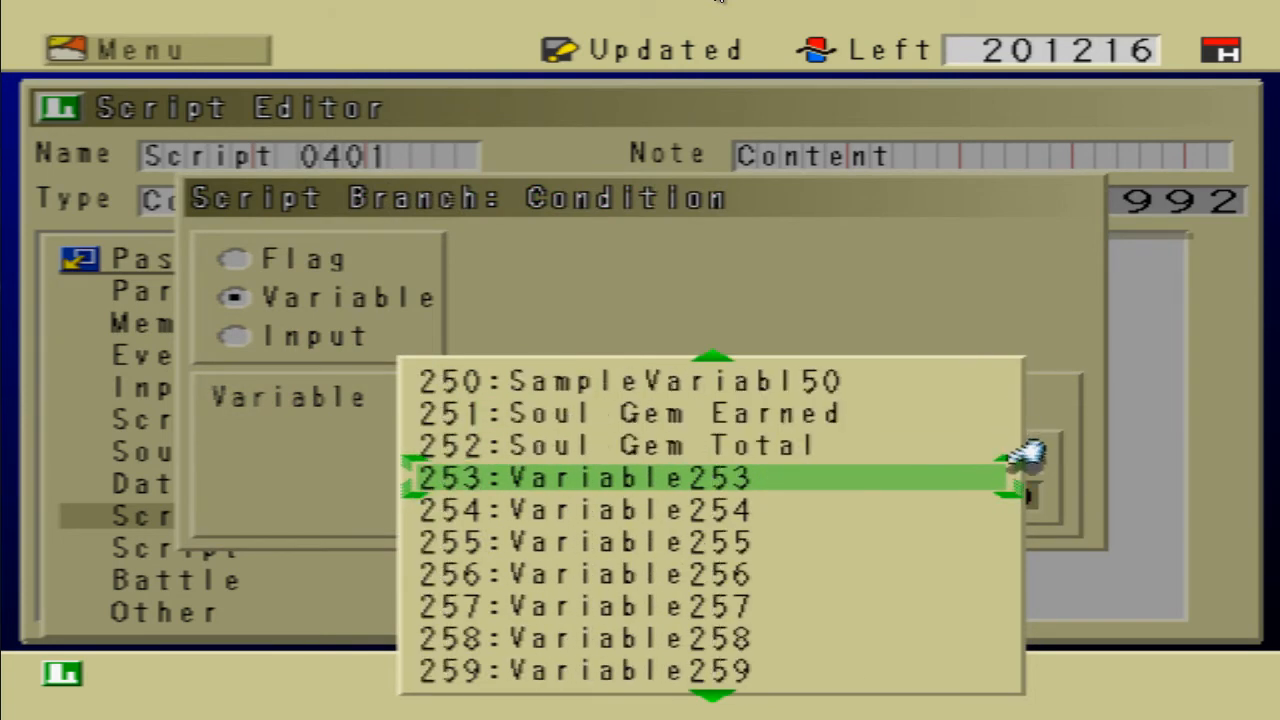
key("Up")
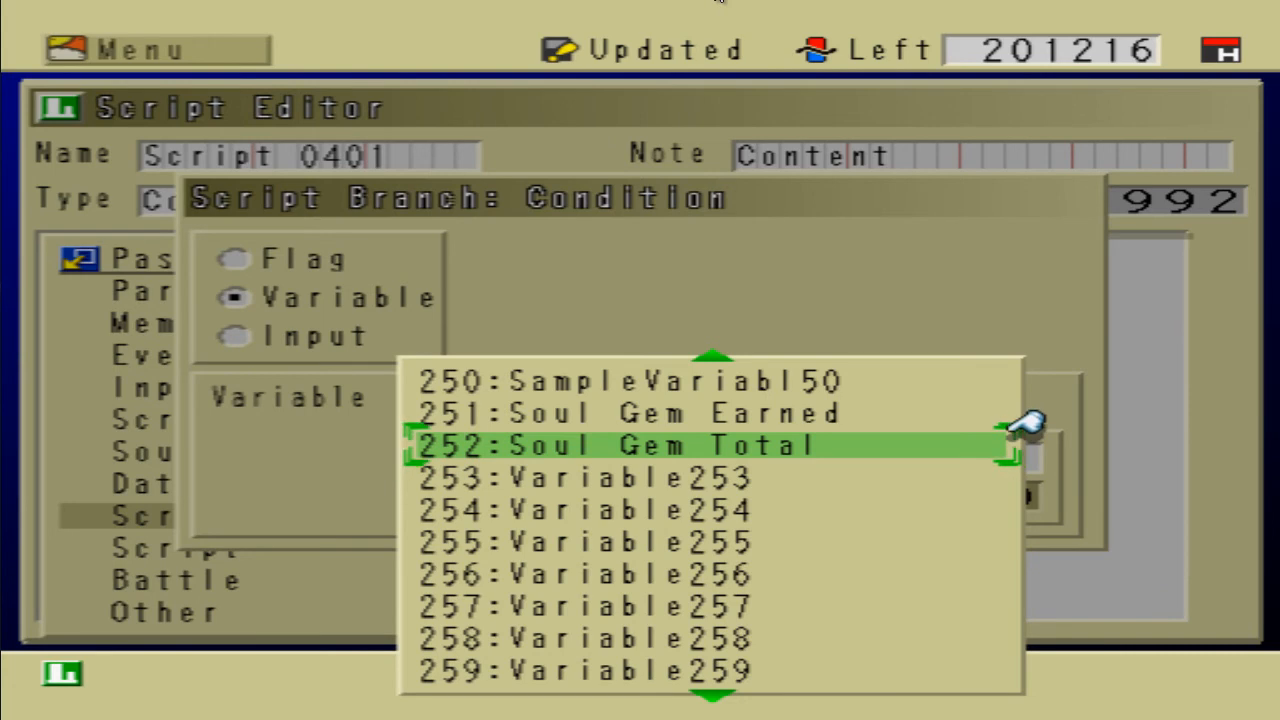
key("Return")
Step: Set the condition's comparison operator to ≤
key("Down")
key("Down")
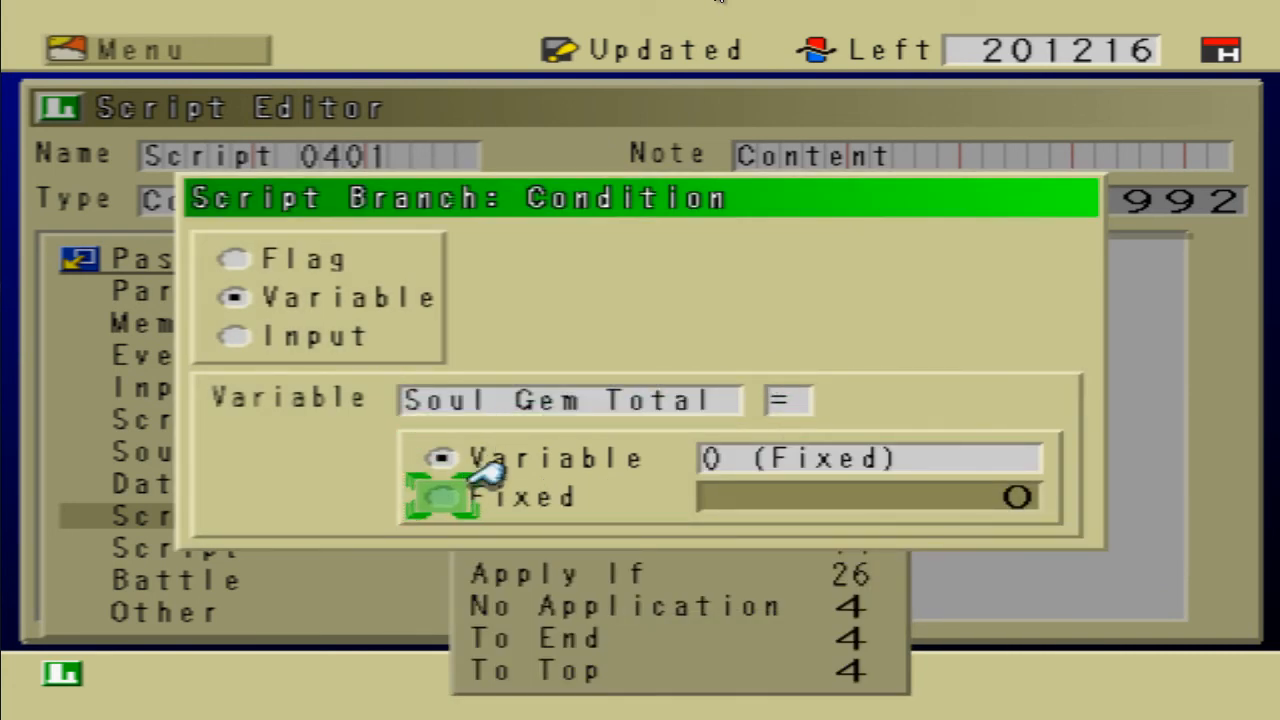
key("Up")
key("Up")
key("Return")
key("Escape")
key("Return")
key("Down")
key("Down")
key("Down")
key("Down")
key("Return")
Step: Compare Soul Gem Total against a fixed value of 39, keeping the condition dialog open
key("Down")
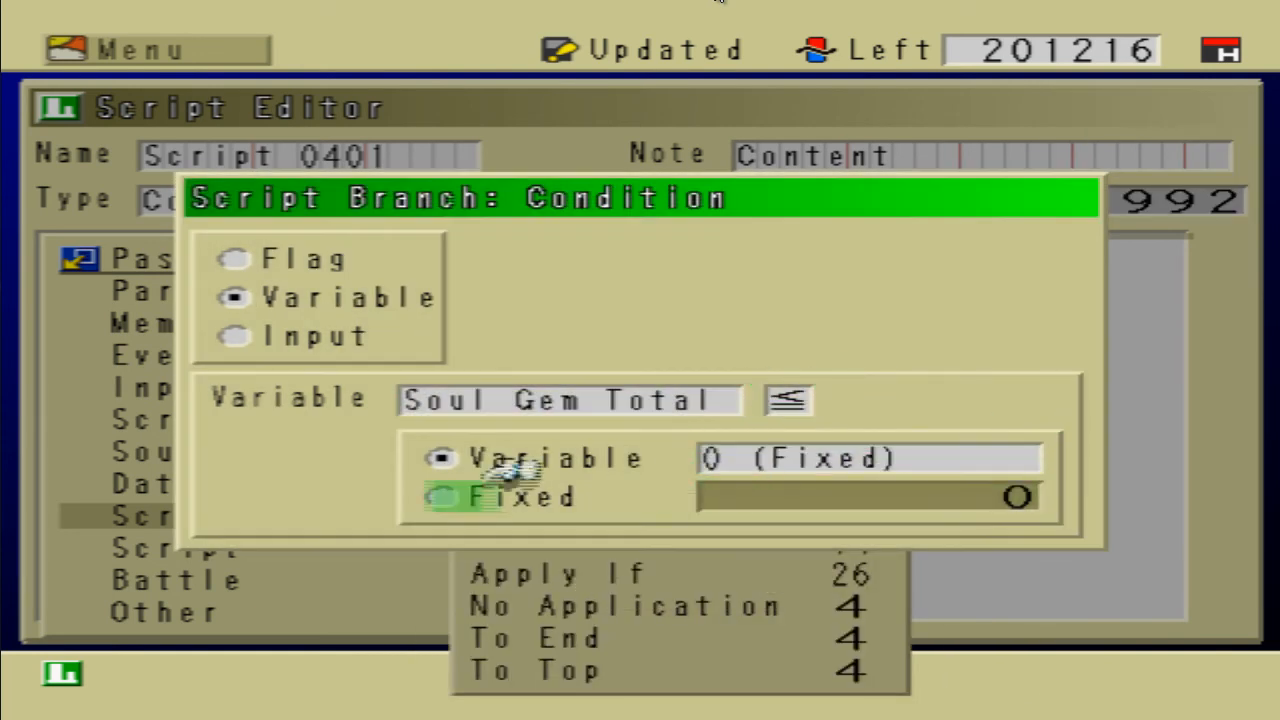
key("Return")
key("Right")
key("Return")
key("Left")
key("Up")
key("Right")
key("Up")
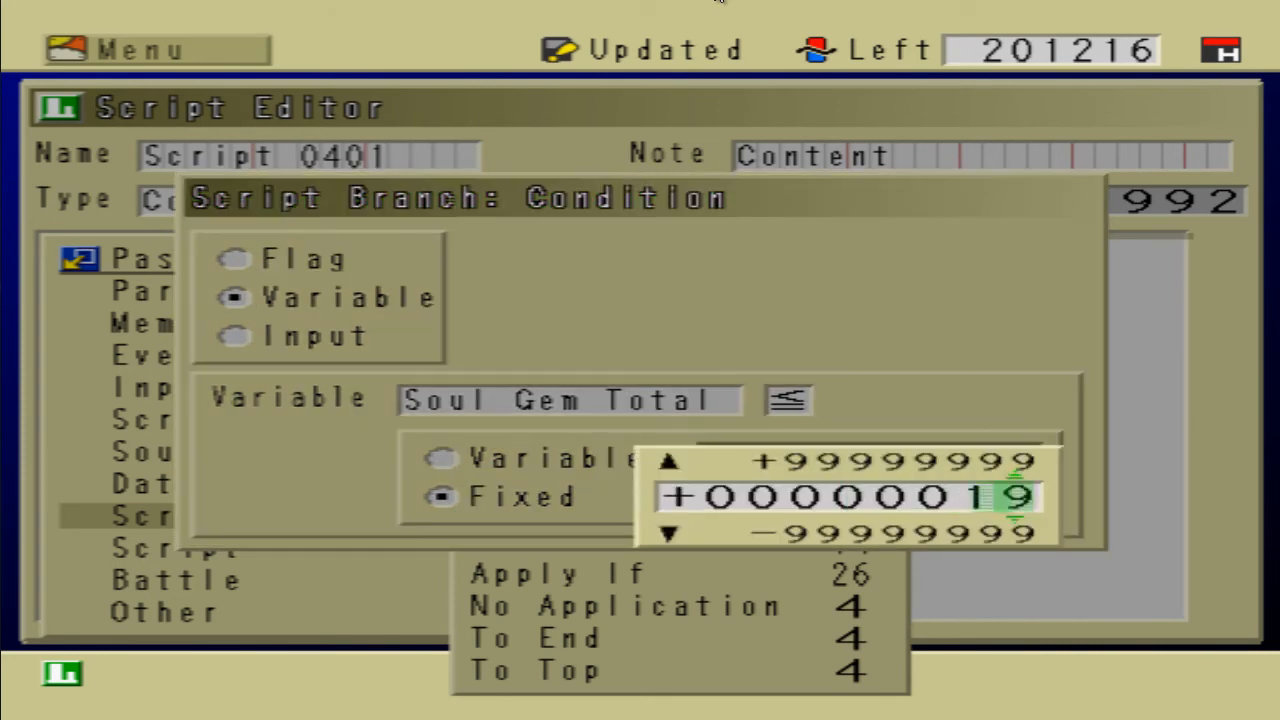
key("Left")
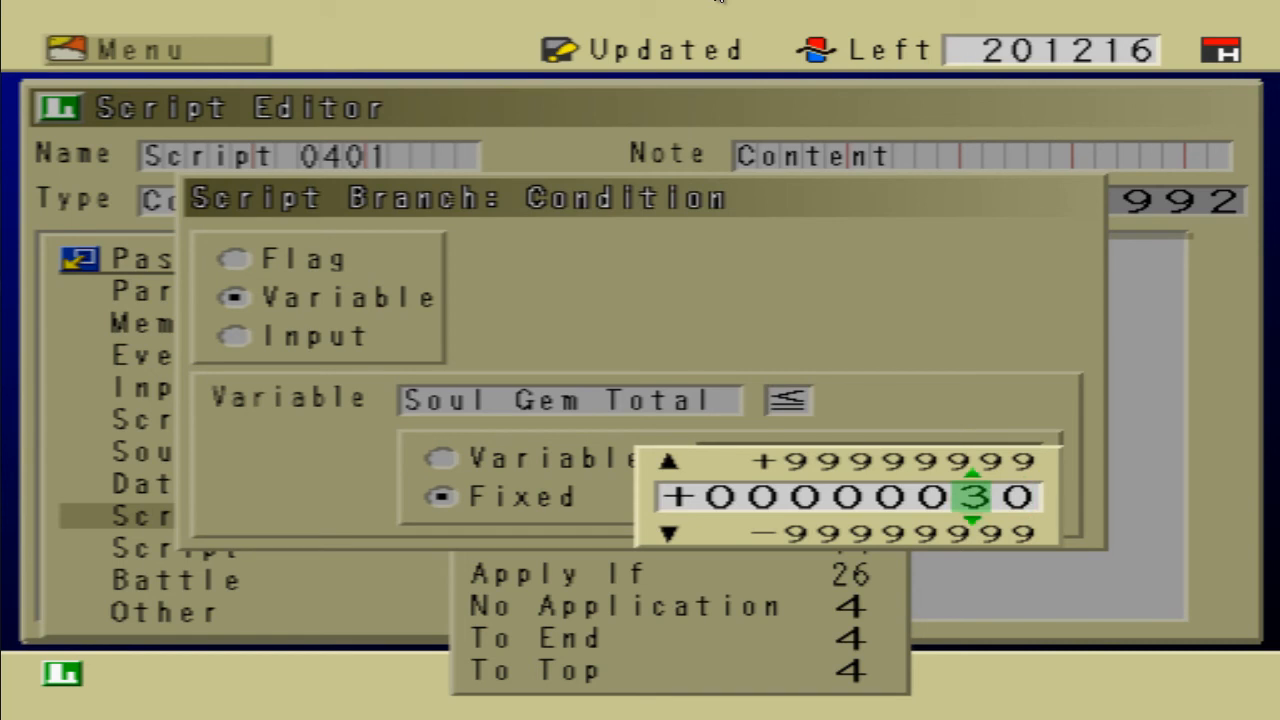
key("Right")
key("Right")
key("Down")
key("Return")
key("Escape")
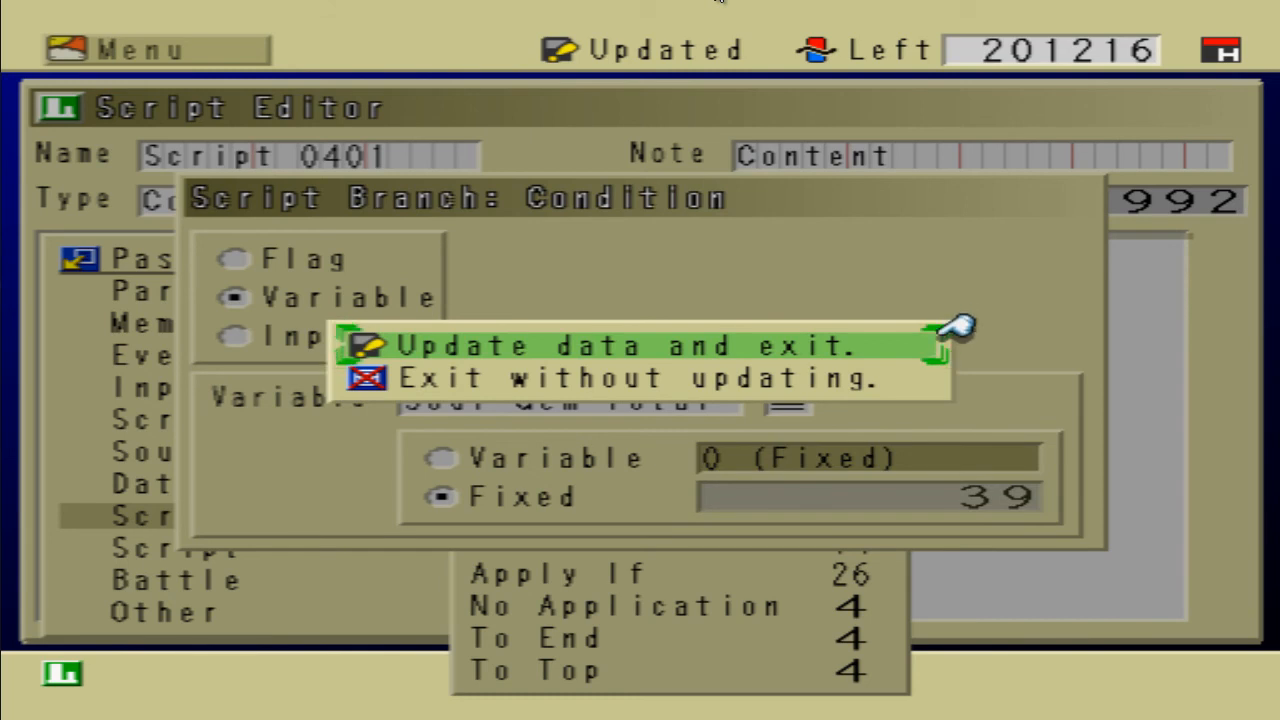
key("Escape")
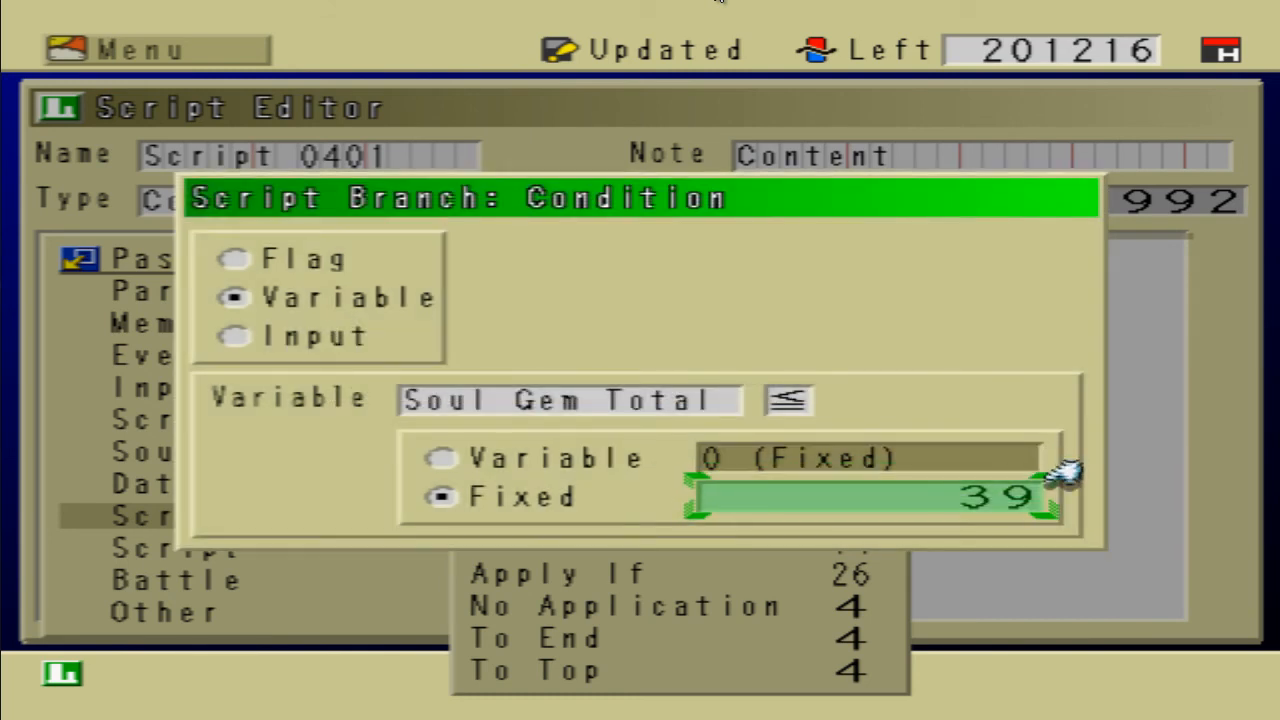
Step: Confirm the Soul Gem Total ≤ 39 branch condition and add a text message command inside it
key("Escape")
key("Return")
key("Up")
key("Return")
key("Down")
key("Down")
key("Down")
key("Down")
key("Down")
key("Down")
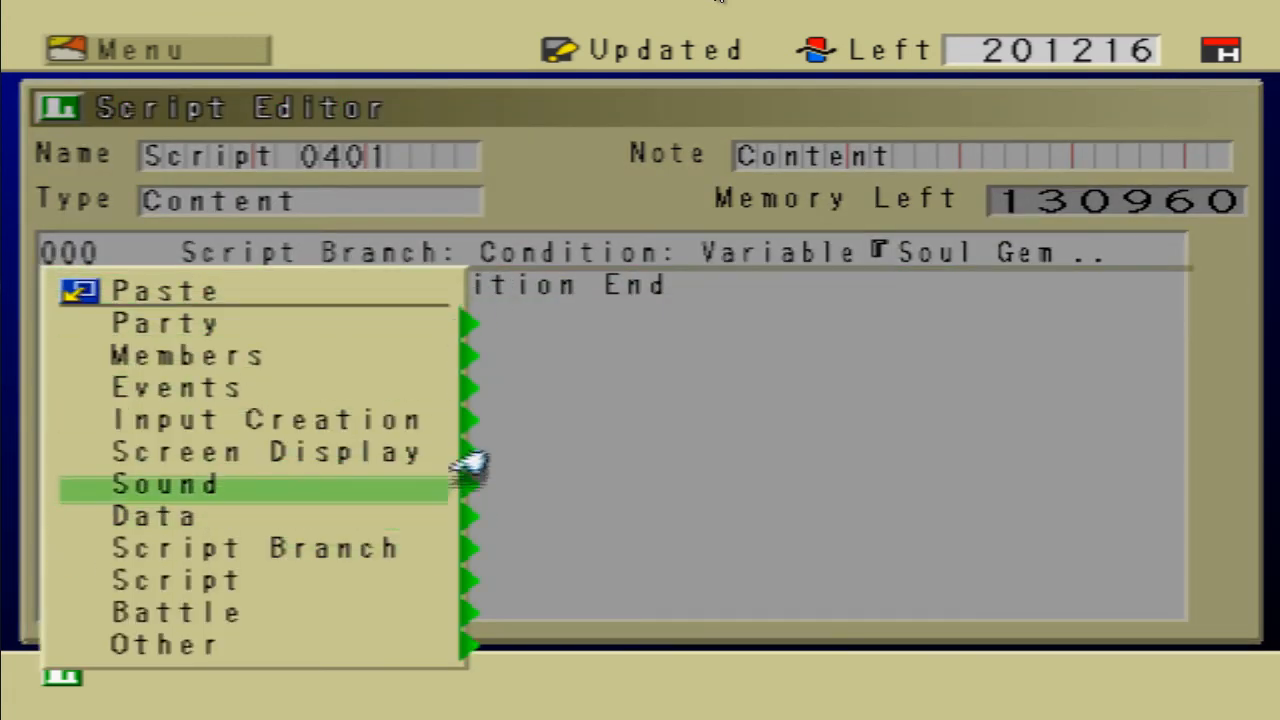
key("Up")
key("Up")
key("Return")
key("Return")
key("Return")
key("Return")
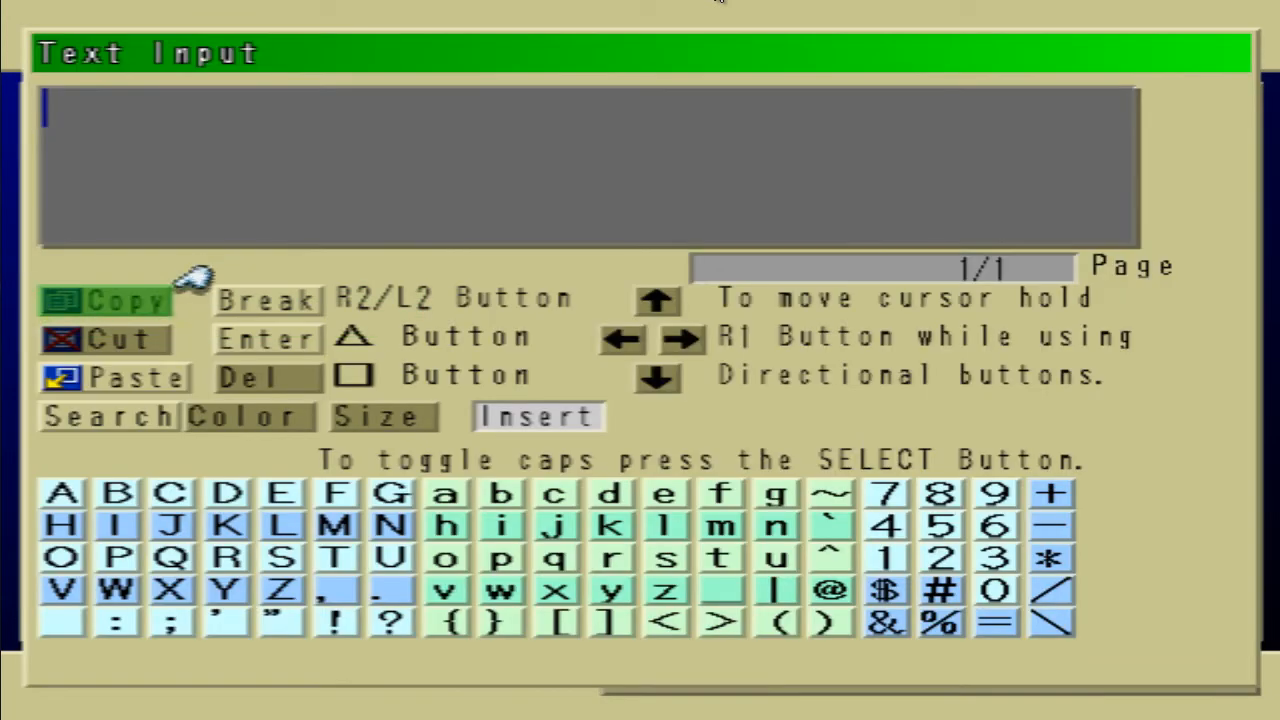
Step: Enter the message "You don't have enough soul gems!" and save it into the script branch
key("Down")
key("Down")
key("Down")
key("Down")
key("Down")
key("Down")
key("Down")
key("Right")
key("Right")
key("Right")
key("Right")
key("Right")
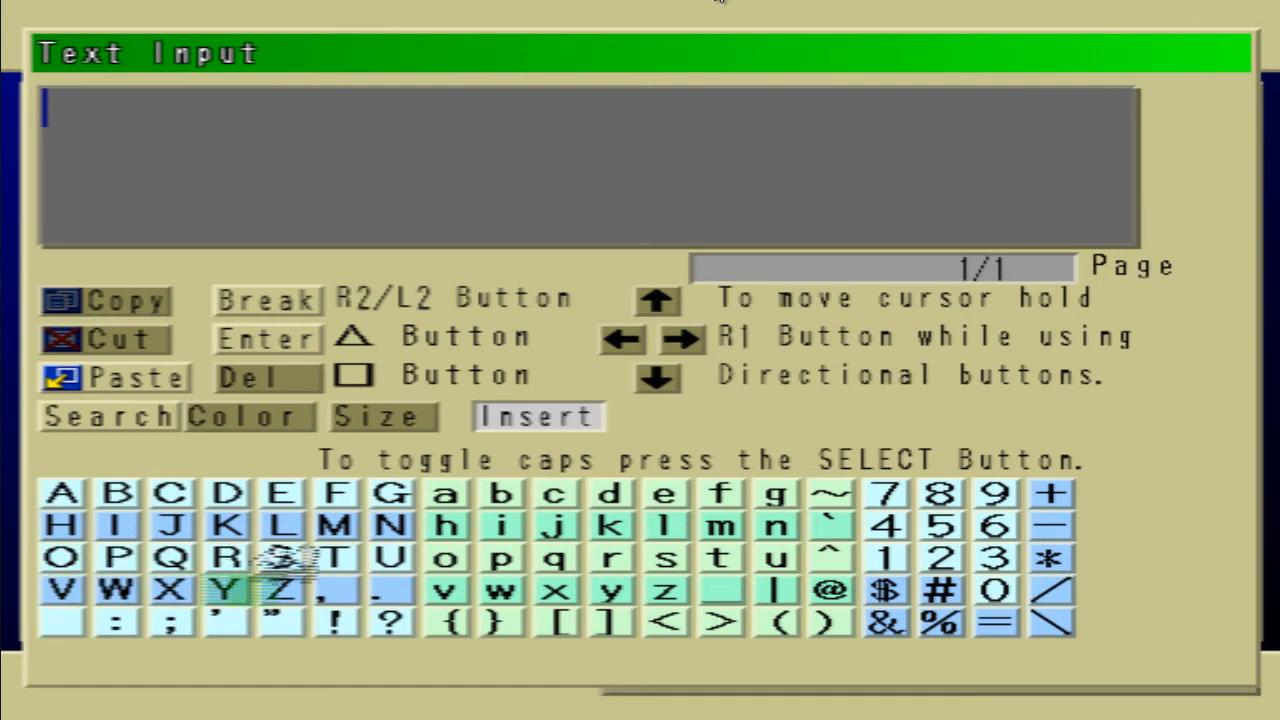
key("Up")
key("Up")
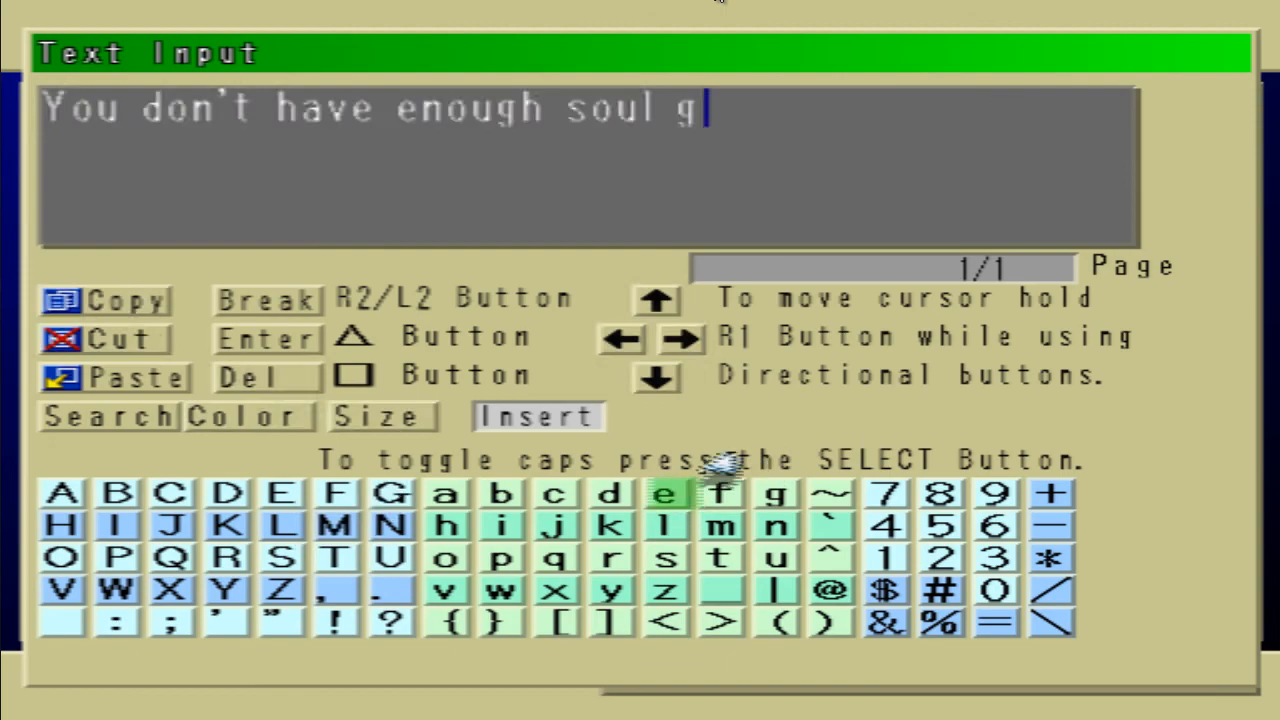
key("Return")
key("Down")
key("Right")
key("Return")
key("Down")
key("Left")
key("Return")
key("Left")
key("Left")
key("Left")
key("Left")
key("Left")
key("Left")
key("Down")
key("Down")
key("Return")
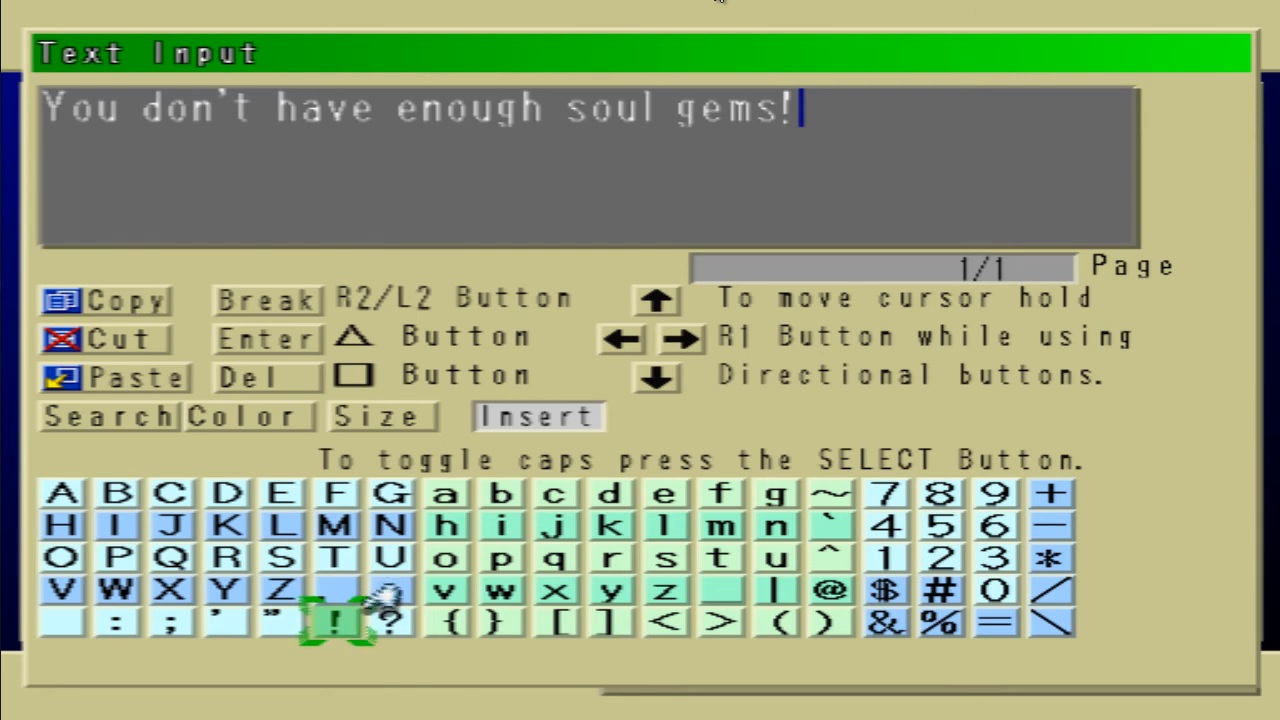
key("Return")
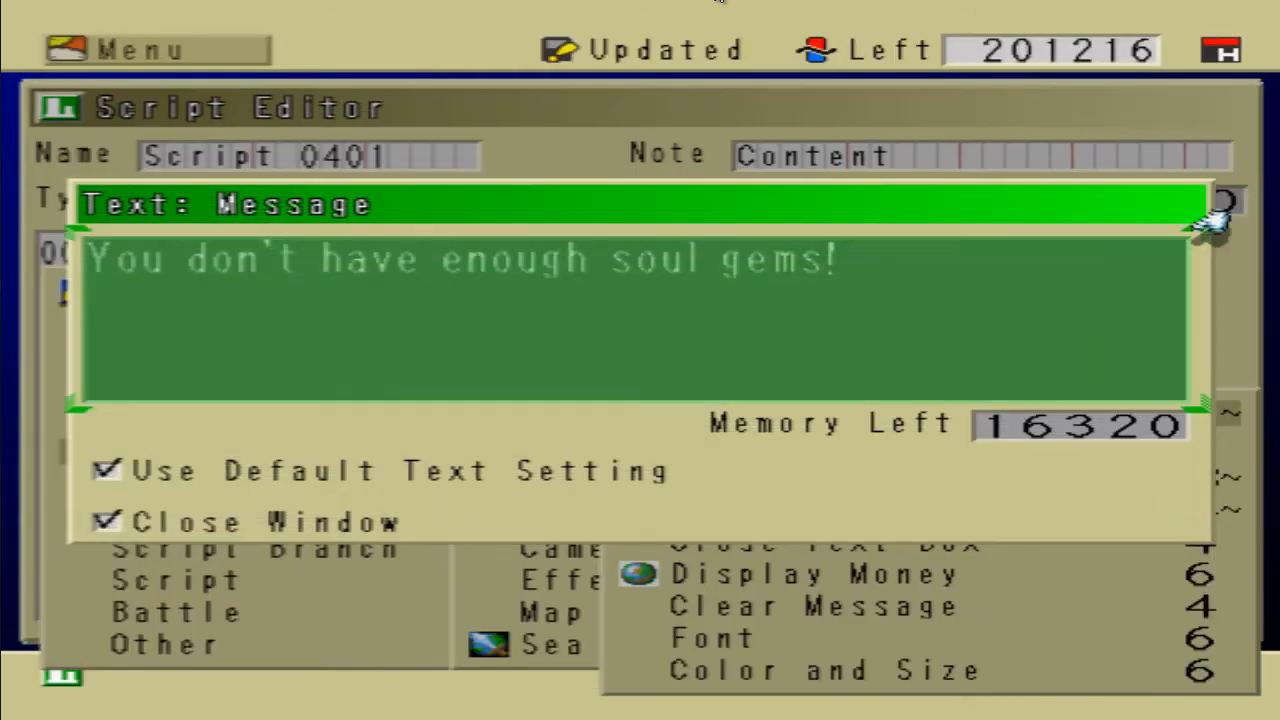
key("Escape")
key("Return")
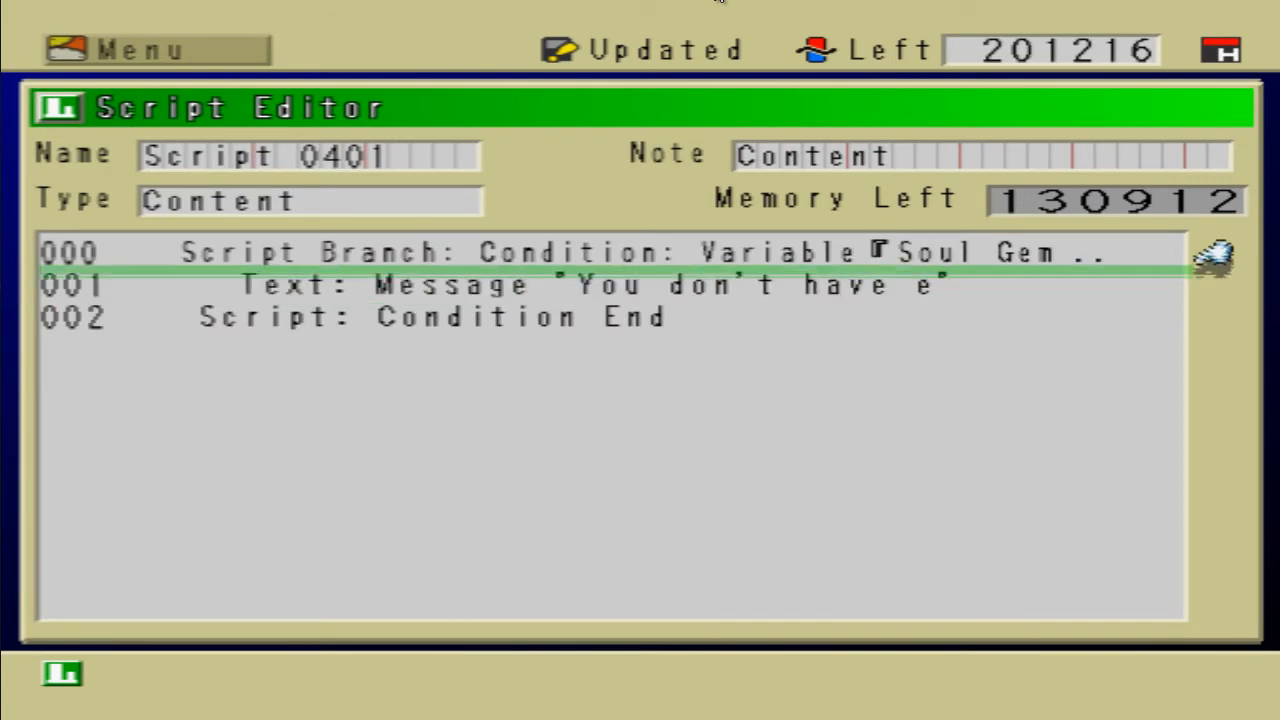
Step: Copy the Soul Gem Total branch condition and paste it after the first Condition End
key("Up")
key("Return")
key("Escape")
key("Escape")
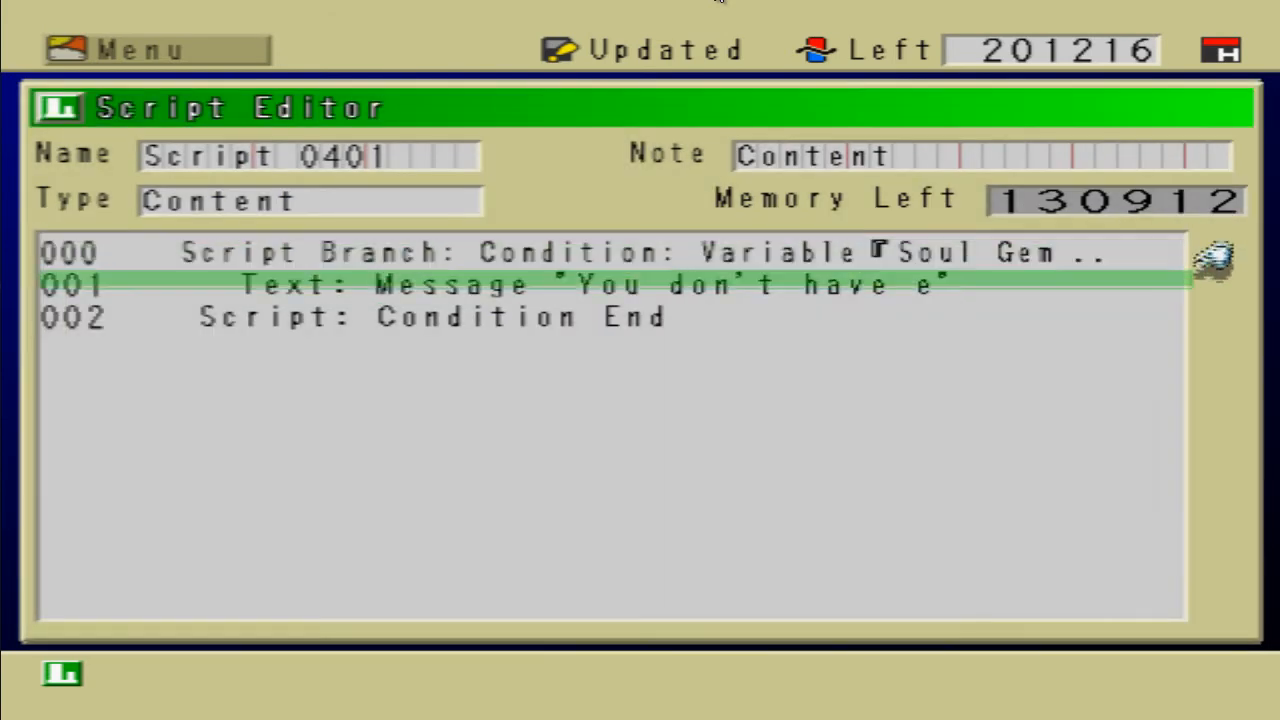
key("Return")
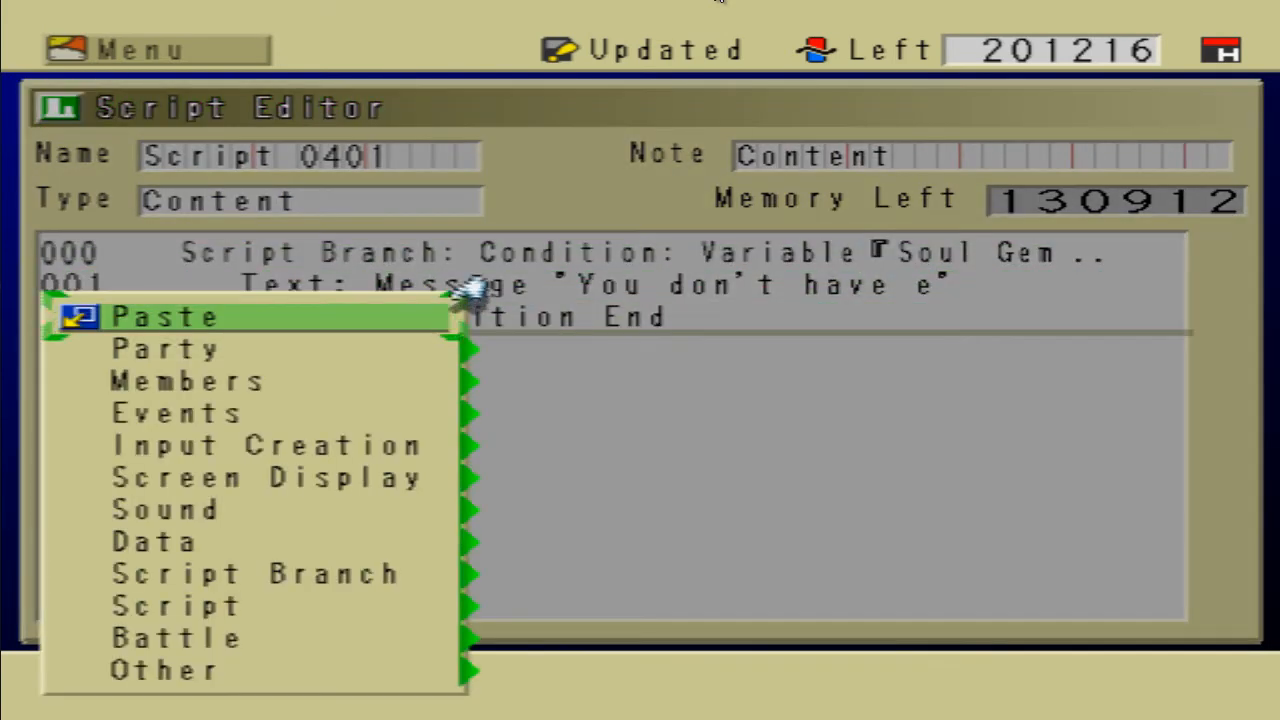
key("Return")
Step: Change the pasted condition to test whether Soul Gem Total is ≥ a fixed value of 40
key("Return")
key("Return")
key("Up")
key("Up")
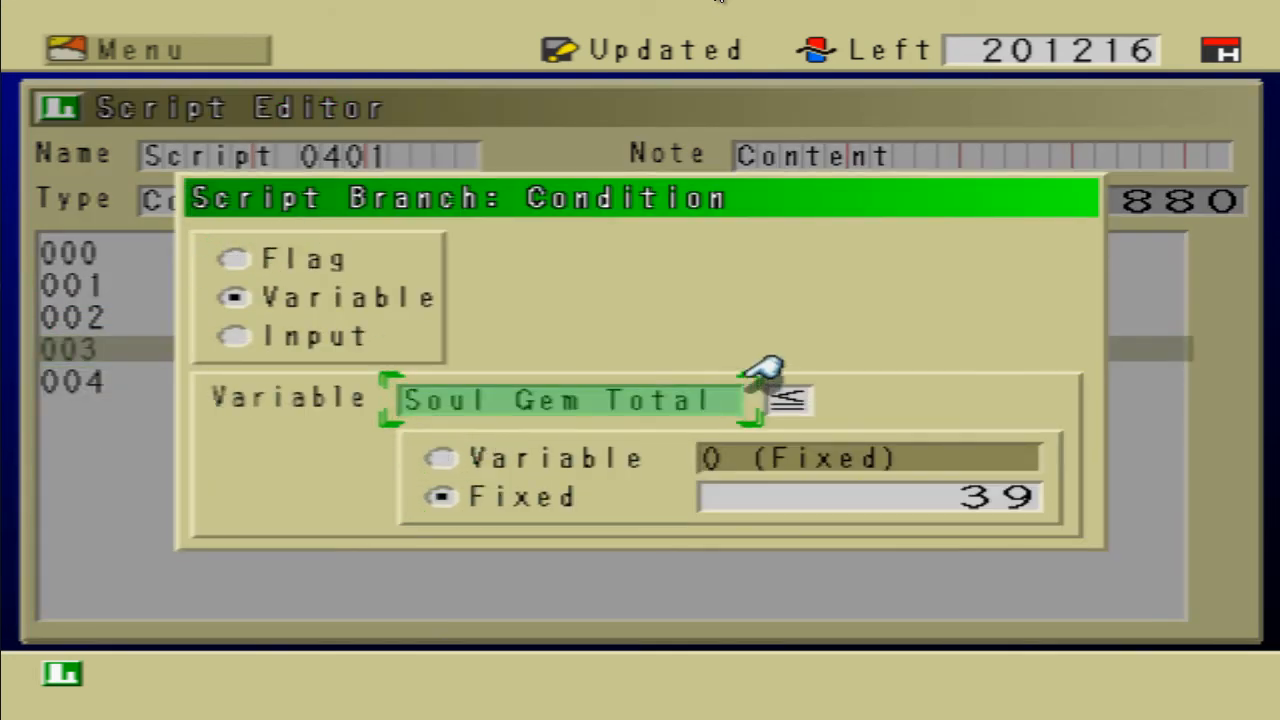
key("Right")
key("Return")
key("Down")
key("Return")
key("Down")
key("Return")
key("Up")
key("Return")
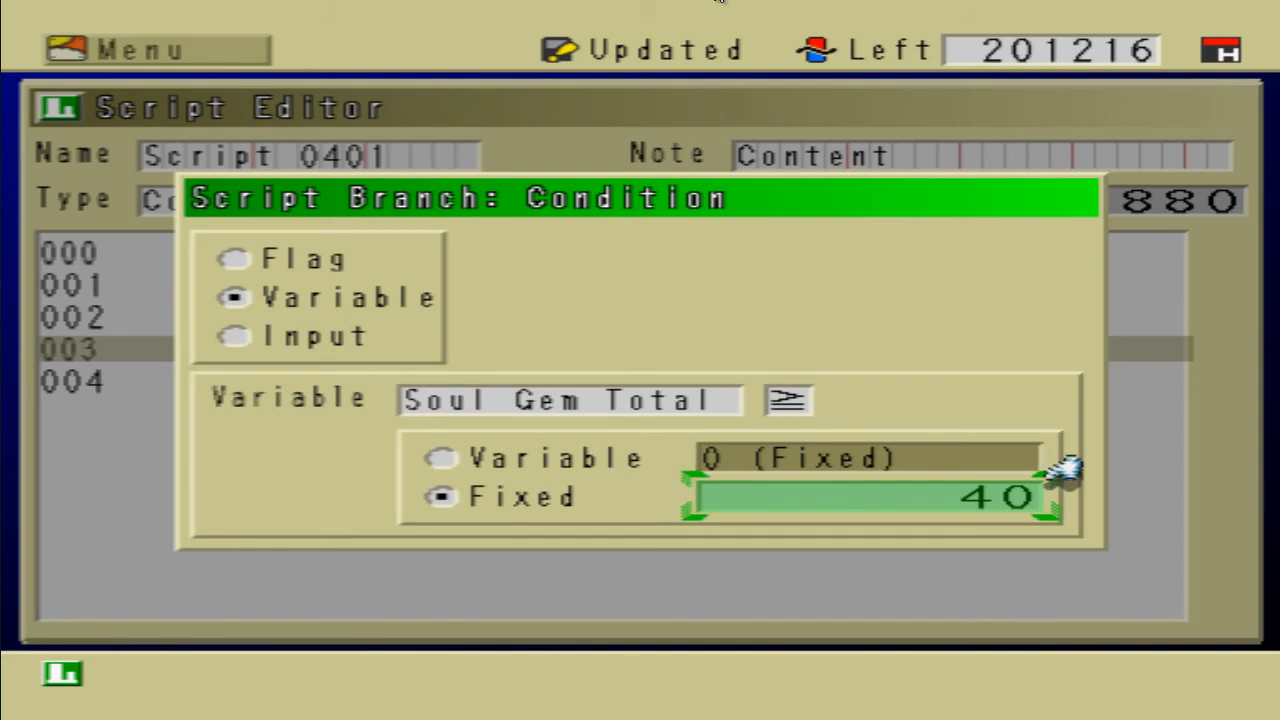
key("Escape")
key("Return")
key("Return")
key("Down")
key("Down")
key("Down")
key("Down")
key("Down")
key("Down")
key("Down")
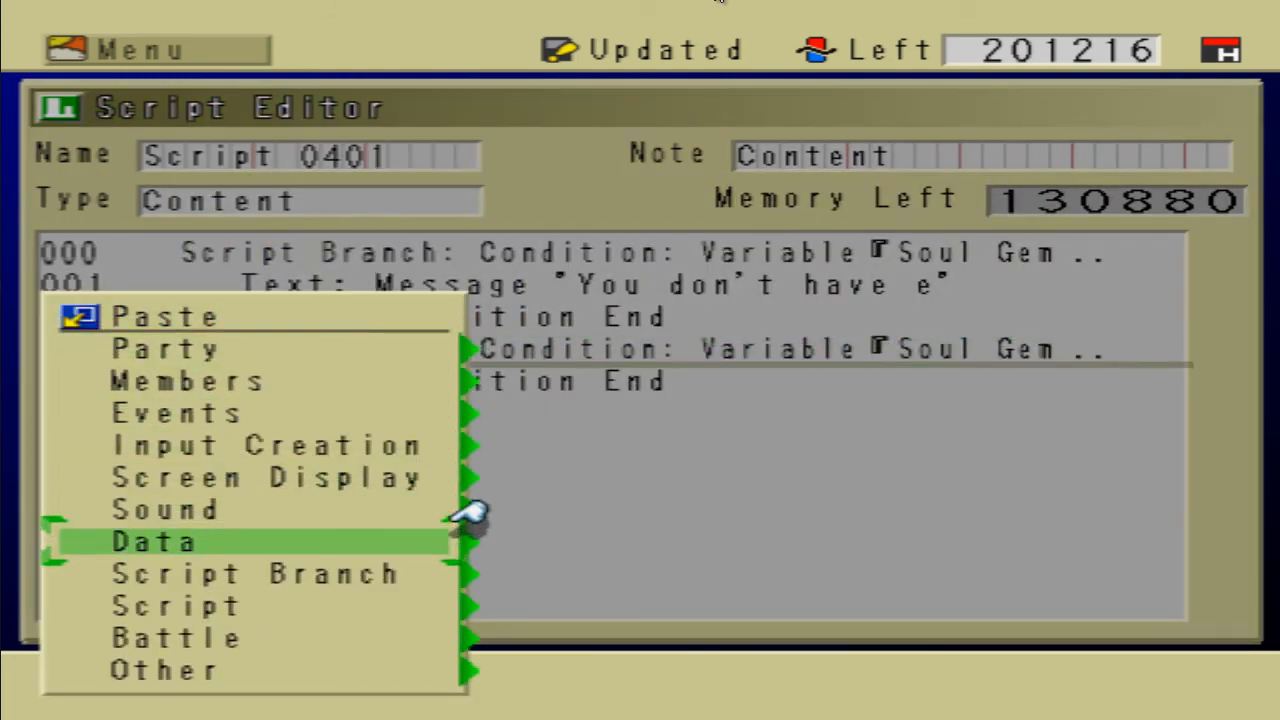
key("Return")
key("Down")
key("Down")
key("Down")
key("Down")
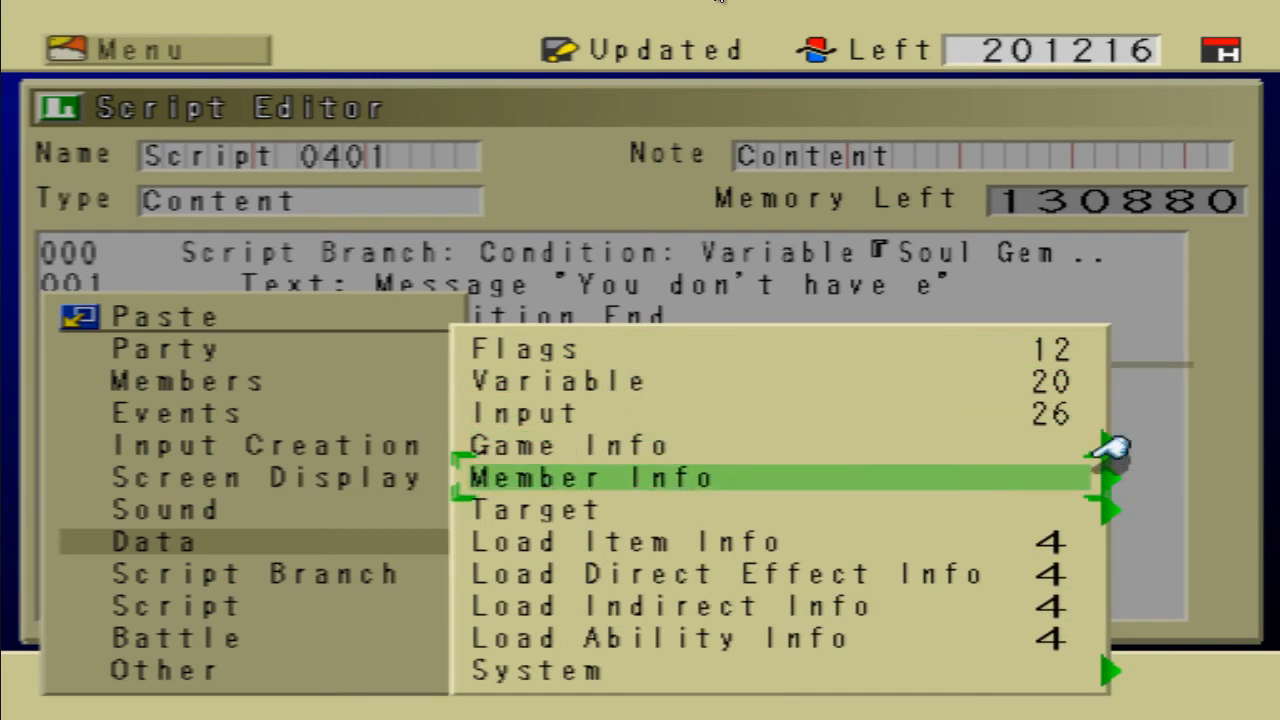
key("Down")
key("Return")
key("Down")
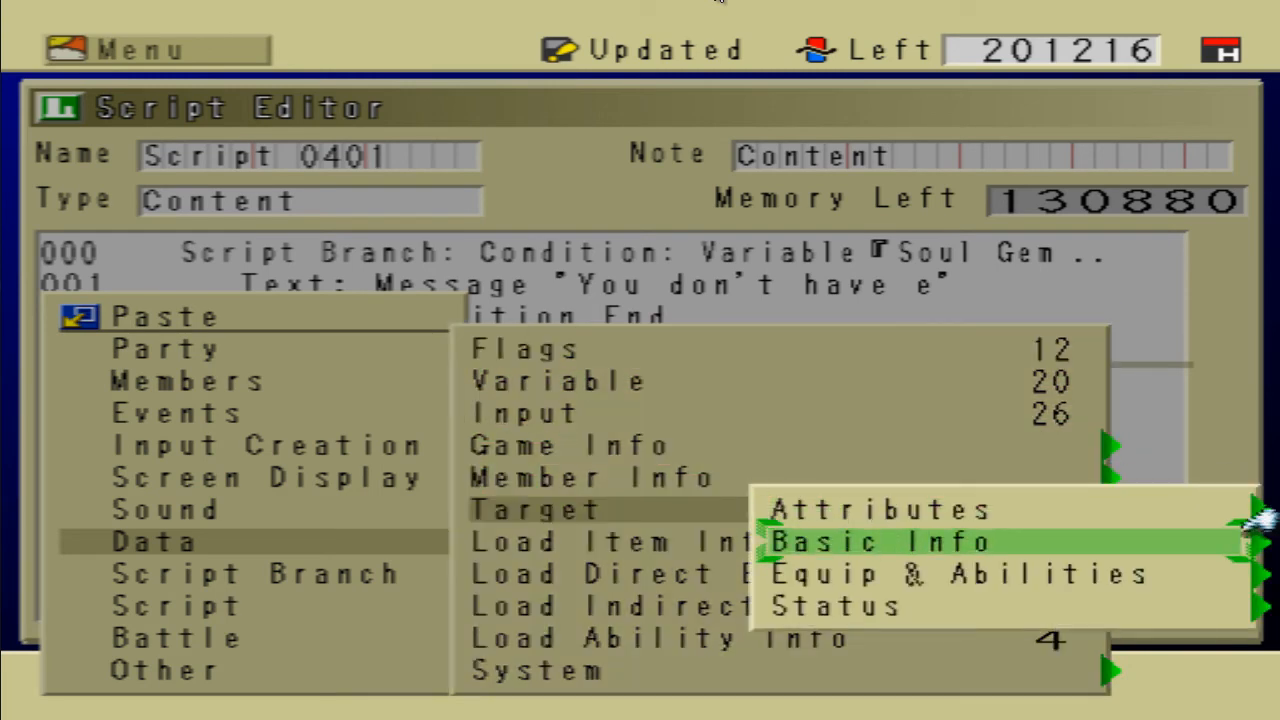
key("Down")
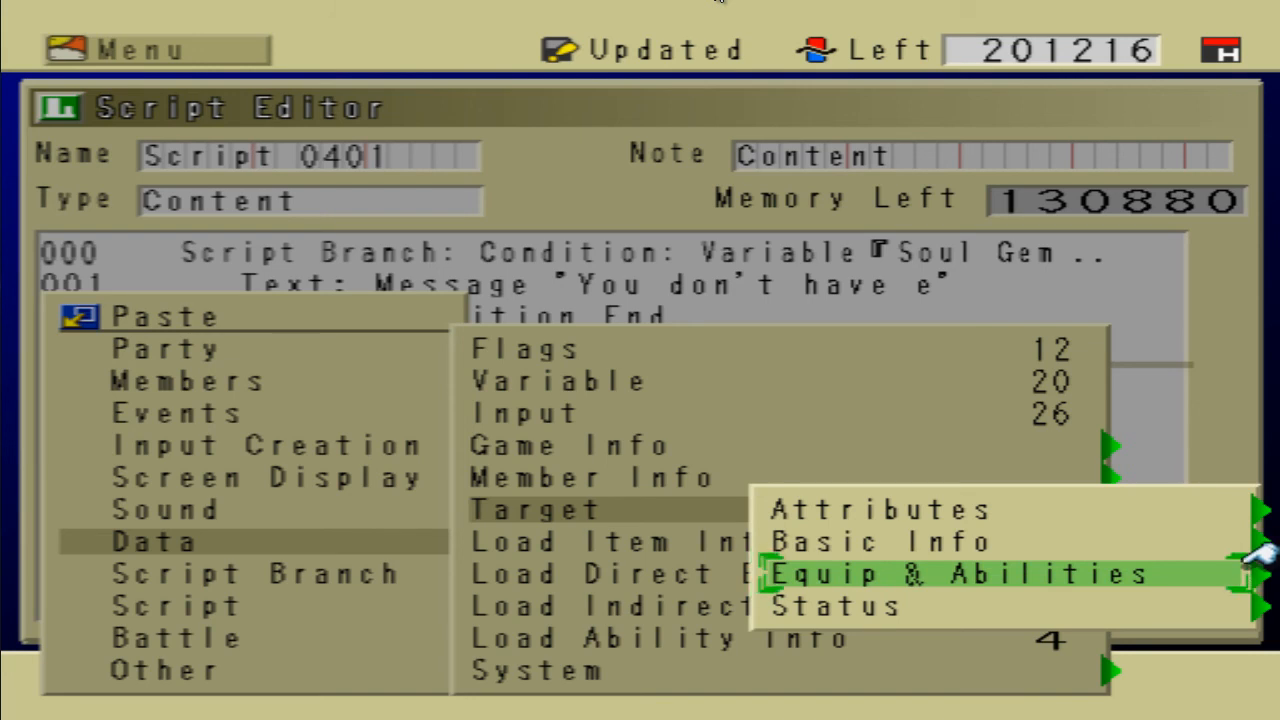
key("Return")
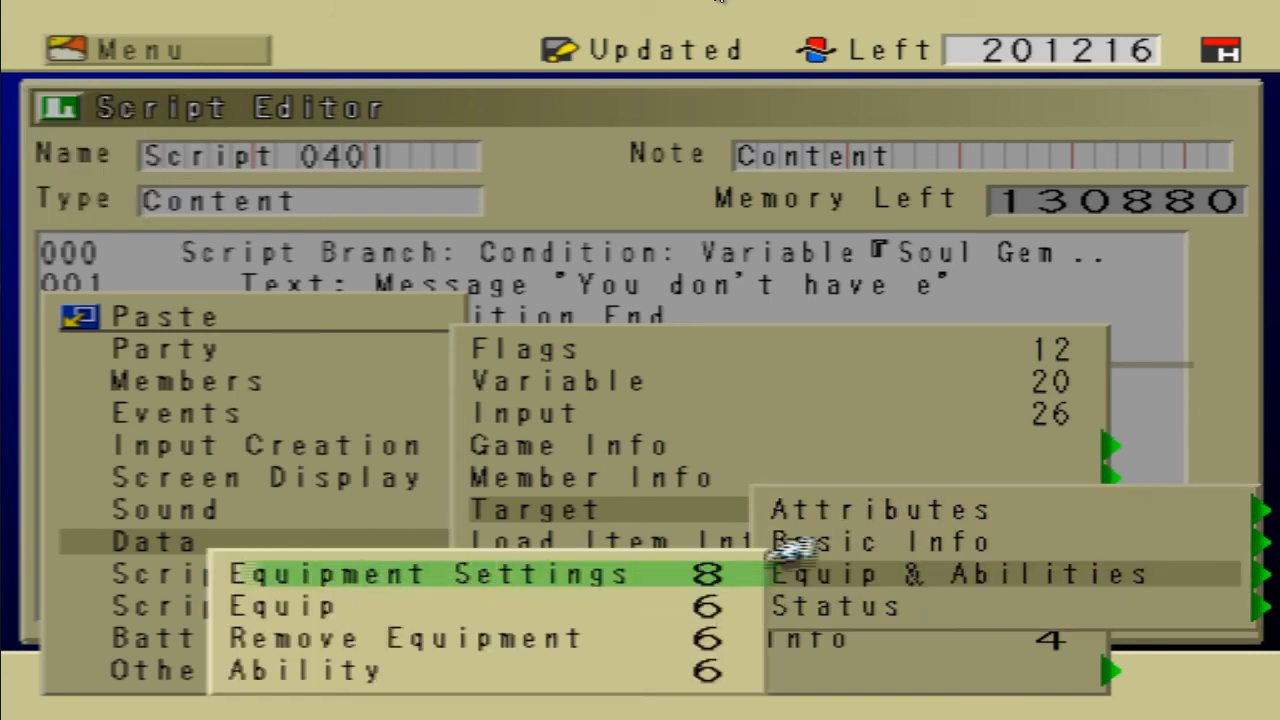
key("Down")
key("Down")
key("Down")
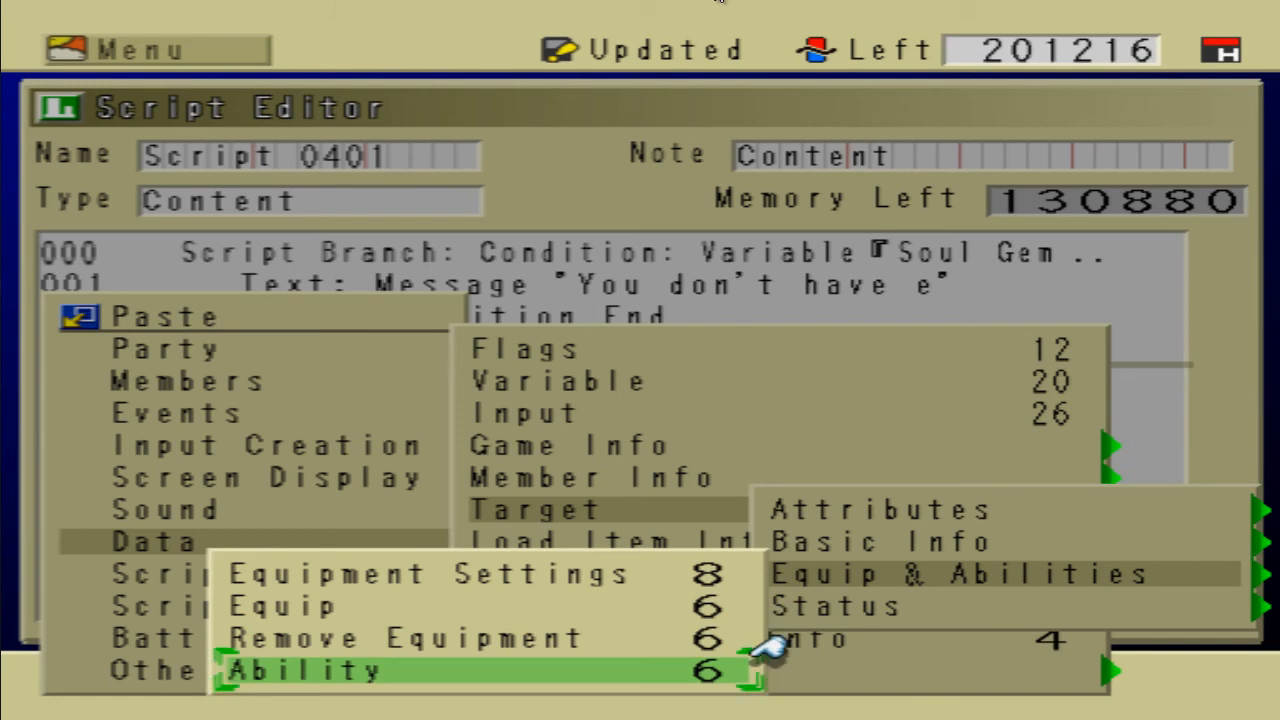
key("Return")
key("Return")
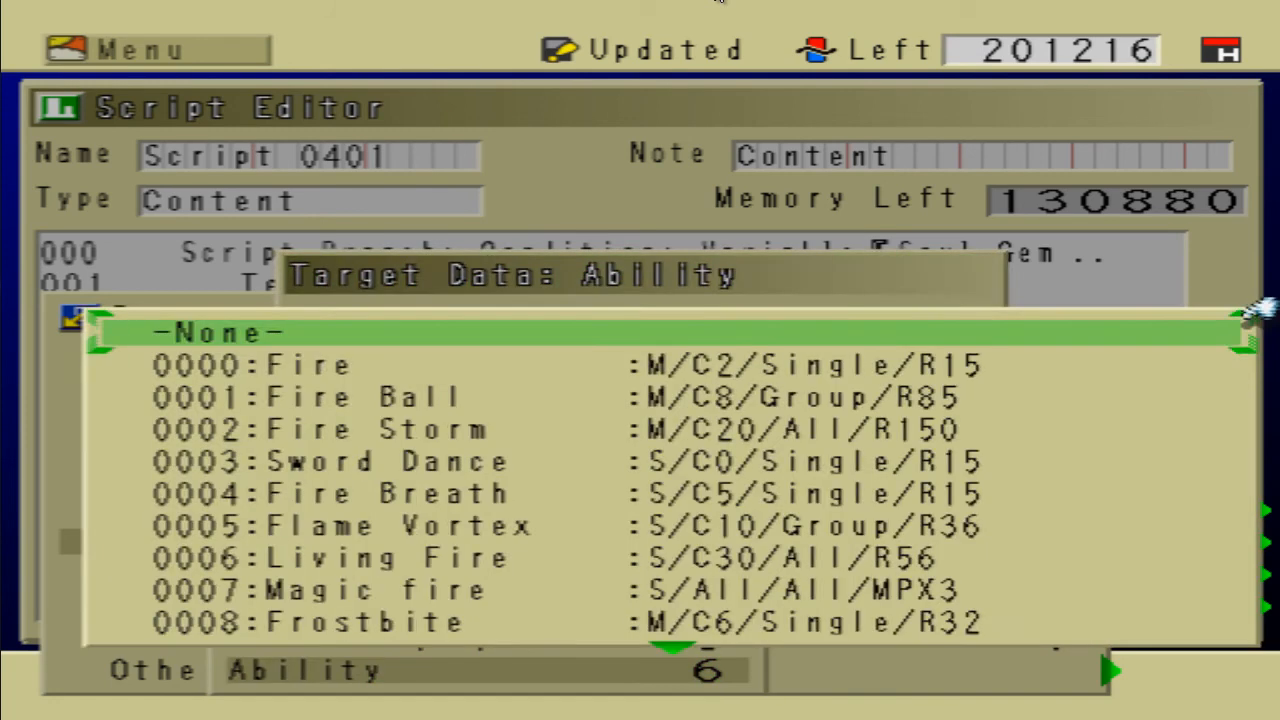
key("Up")
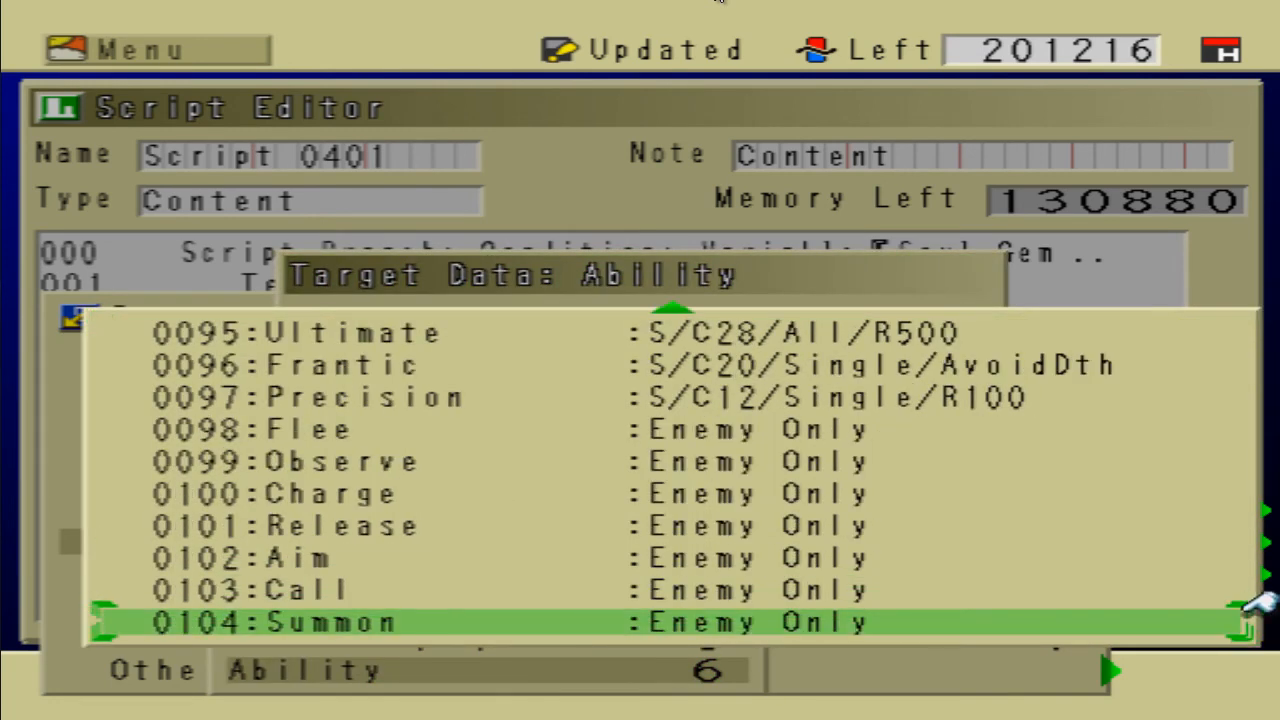
key("Return")
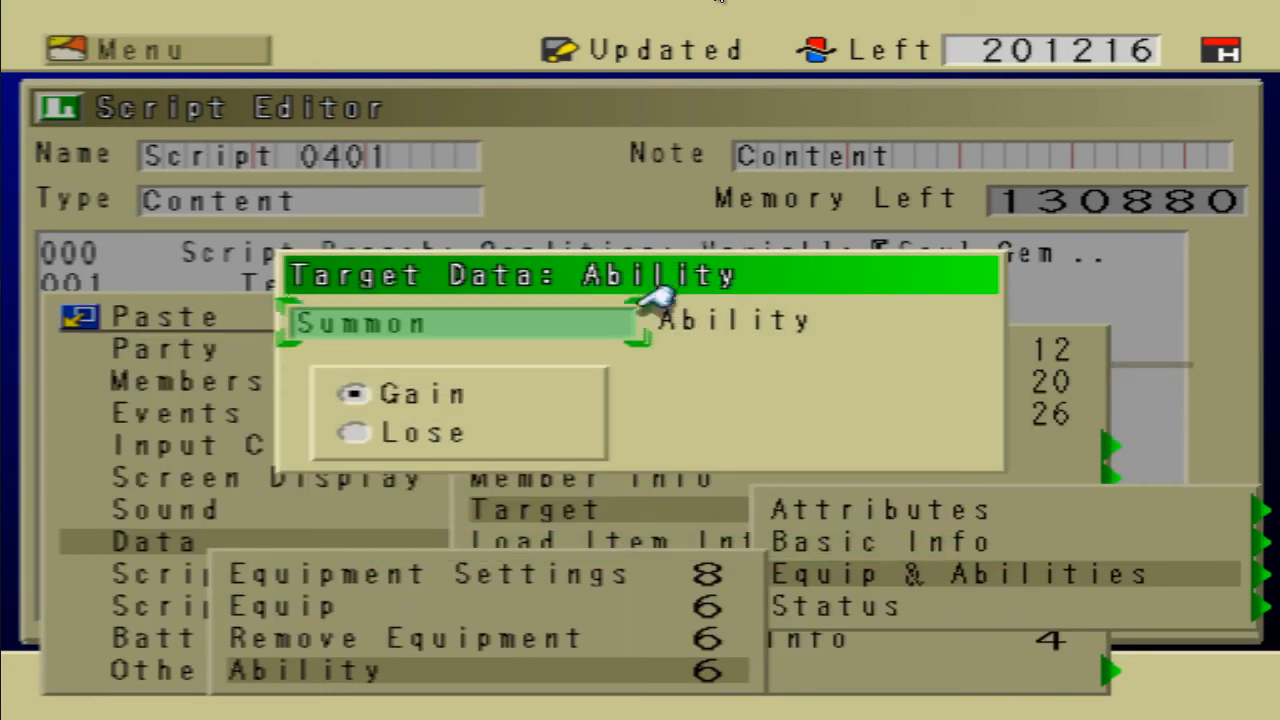
key("Return")
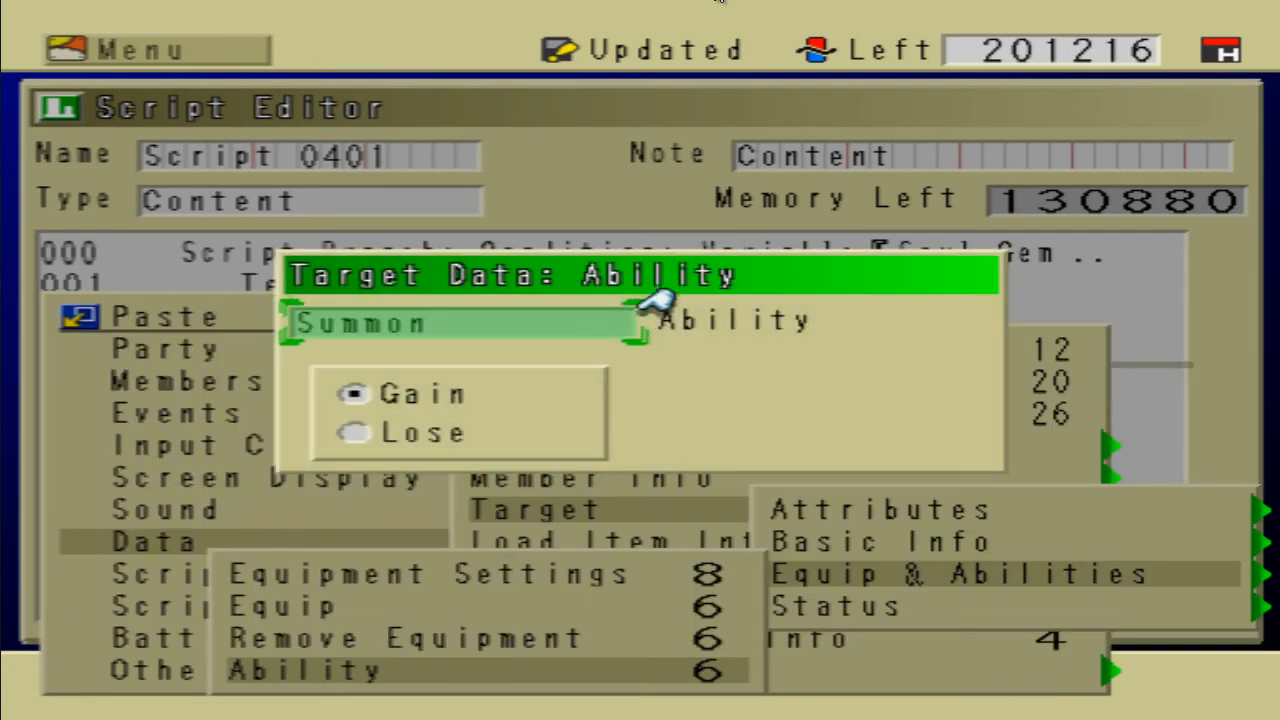
key("Escape")
key("Return")
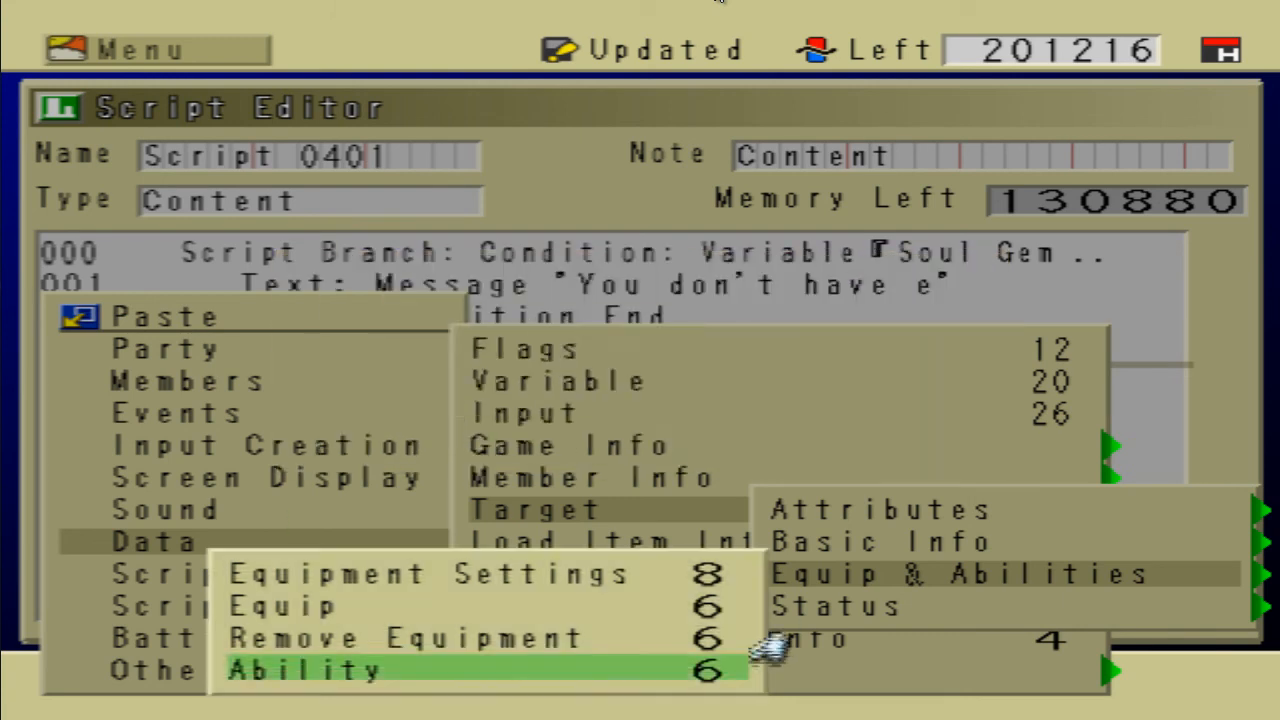
Step: Exit the script with its data updated and create a new ability in the Ability Editor
key("Escape")
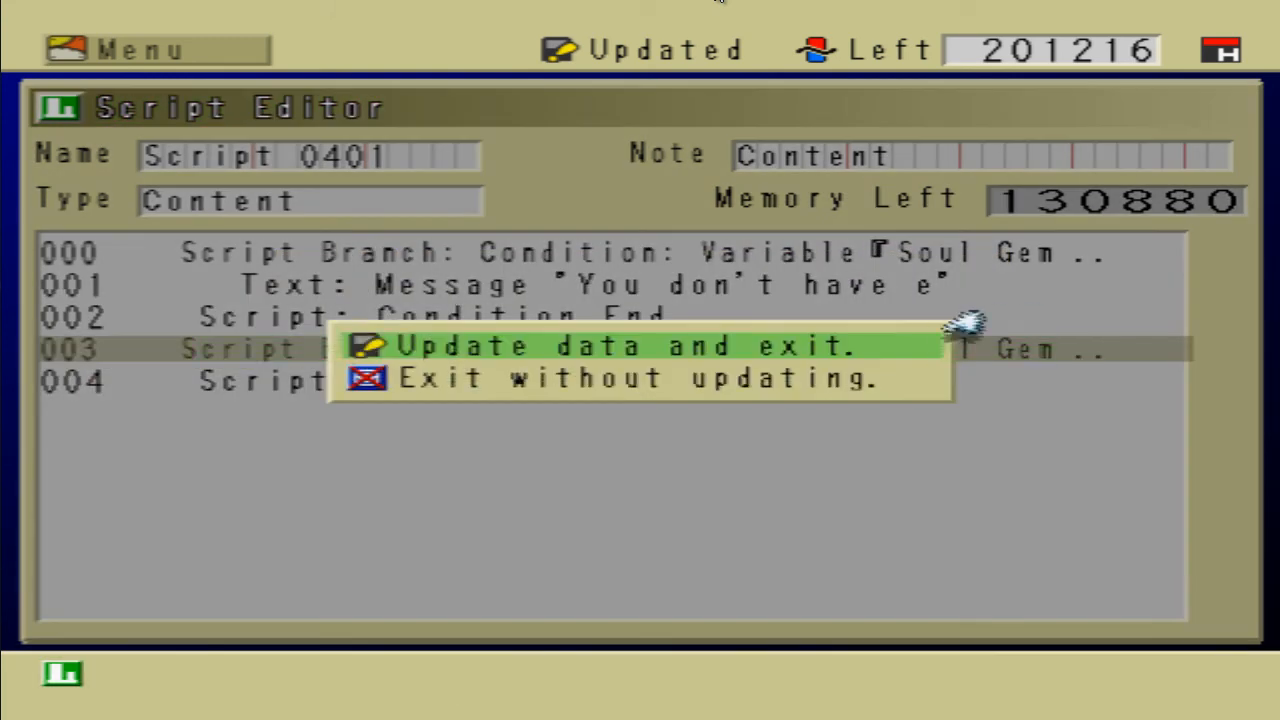
key("Return")
key("Down")
key("Down")
key("Down")
key("Down")
key("Down")
key("Up")
key("Up")
key("Return")
key("Up")
key("Up")
key("Up")
key("Return")
key("Return")
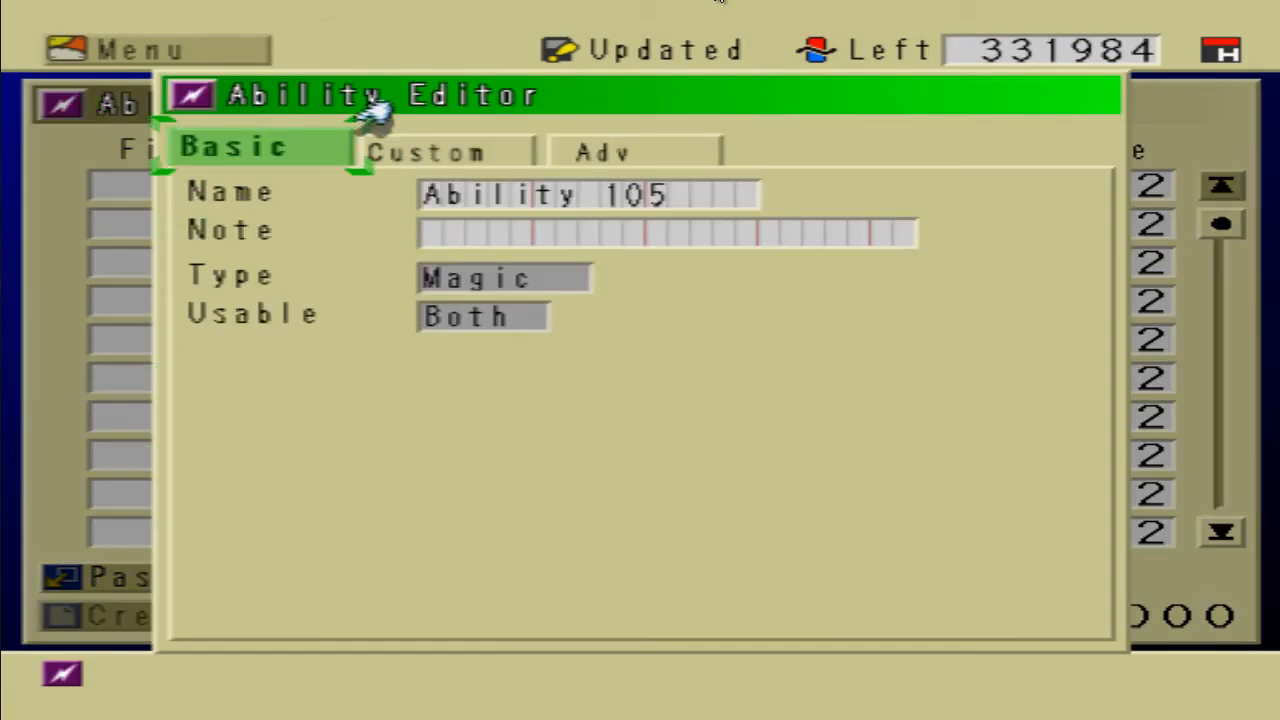
Step: Rename the new ability as Summon Drek
key("Down")
key("Return")
key("Down")
key("Delete")
key("Delete")
key("Delete")
key("Delete")
key("Delete")
key("Delete")
key("Delete")
key("Delete")
key("Delete")
key("Delete")
key("Delete")
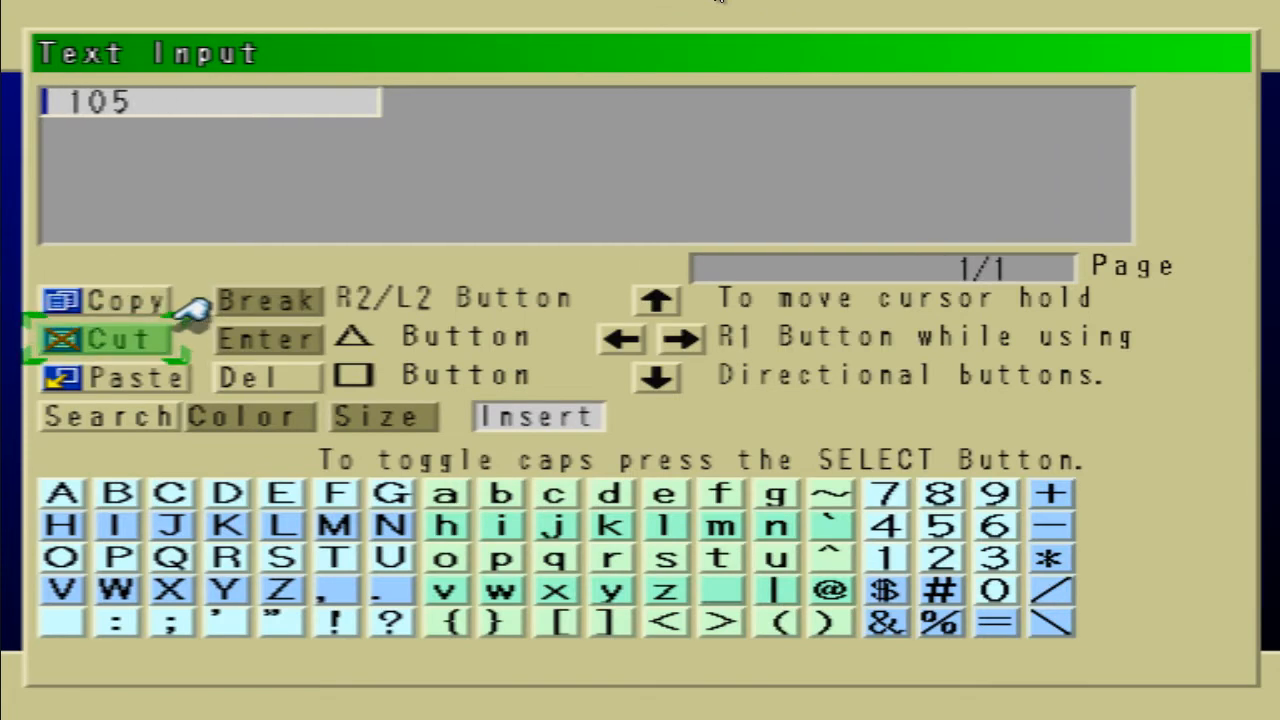
key("Down")
key("Return")
key("Escape")
key("Return")
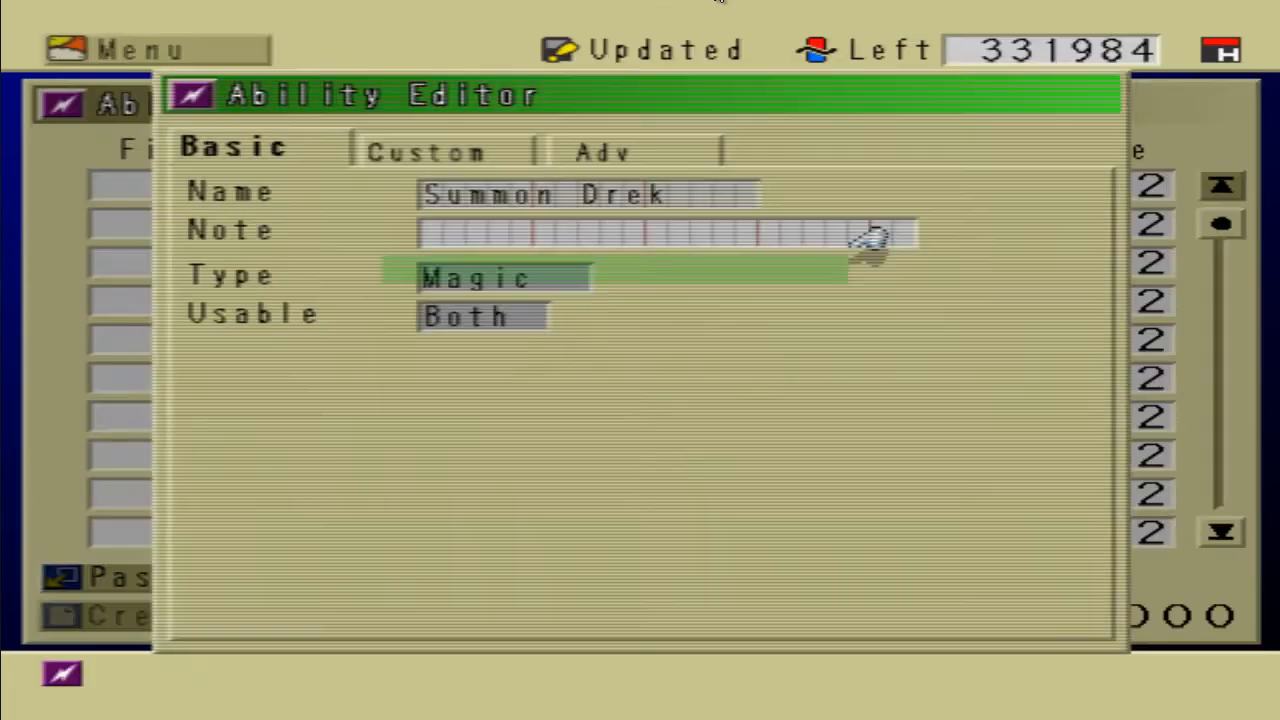
Step: Make the Summon Drek ability usable in World only in its custom settings
key("Up")
key("Right")
key("Return")
key("Left")
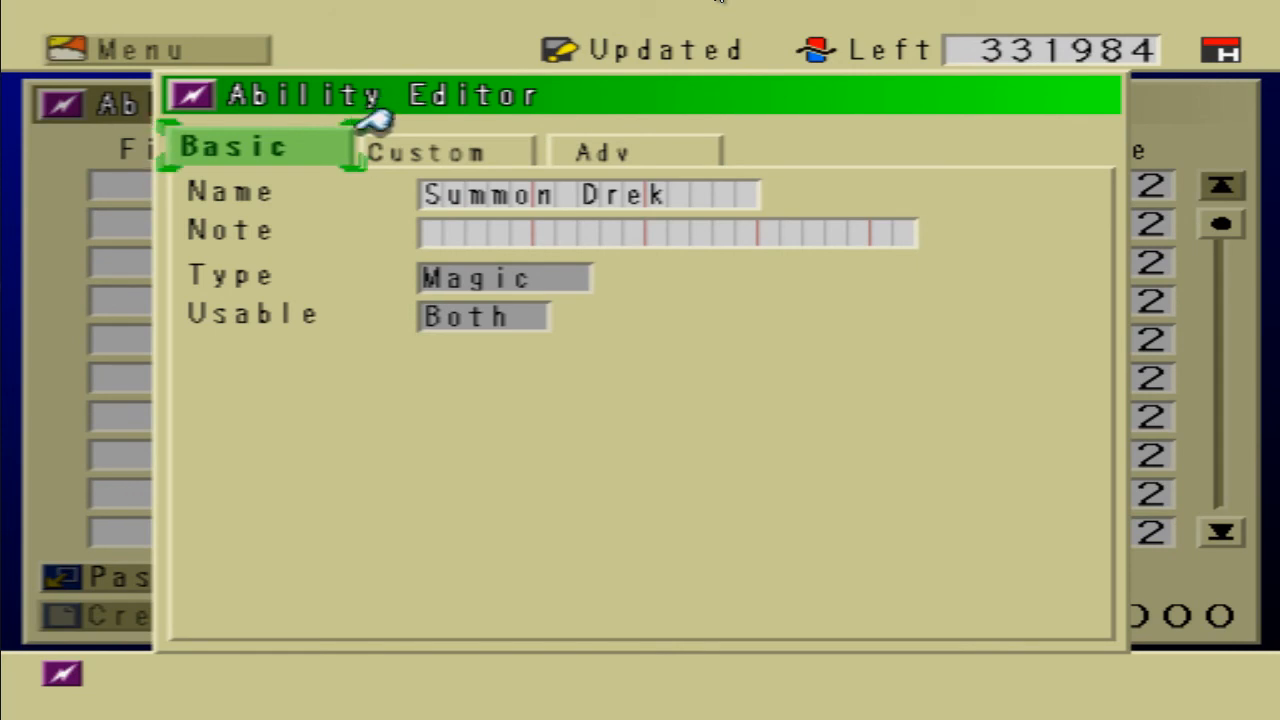
key("Right")
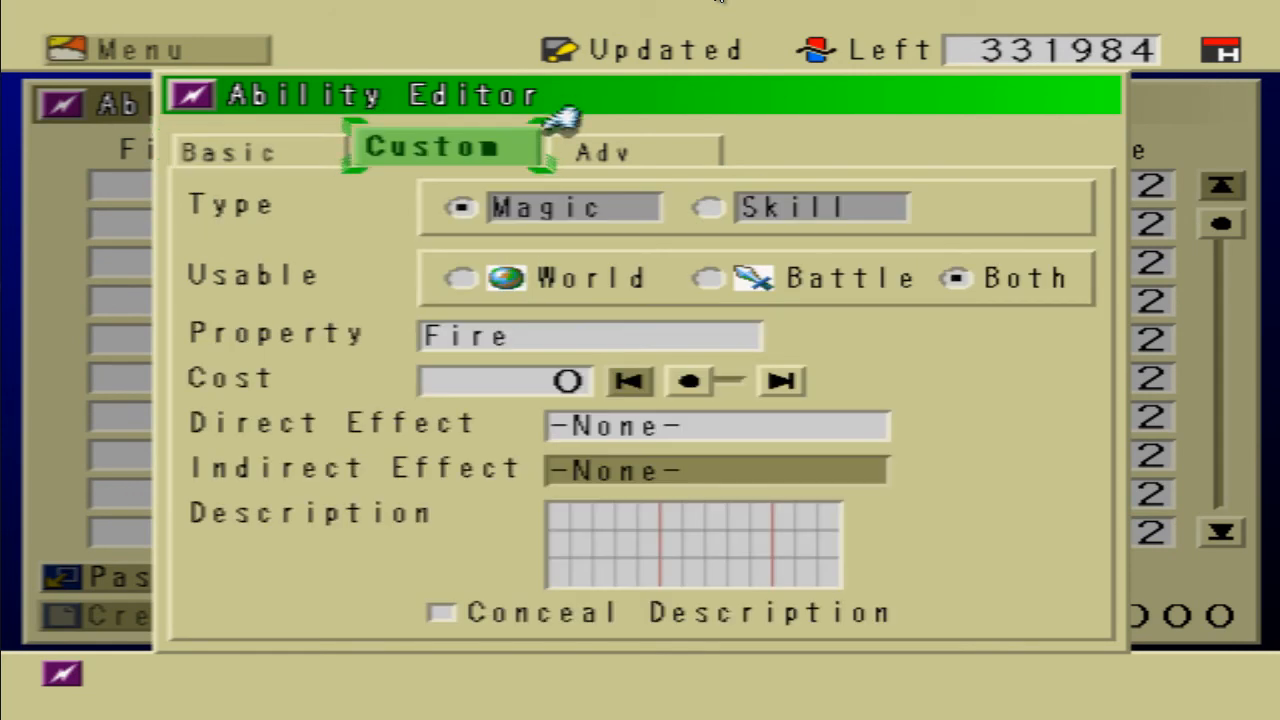
key("Down")
key("Right")
key("Left")
key("Down")
key("Left")
key("Left")
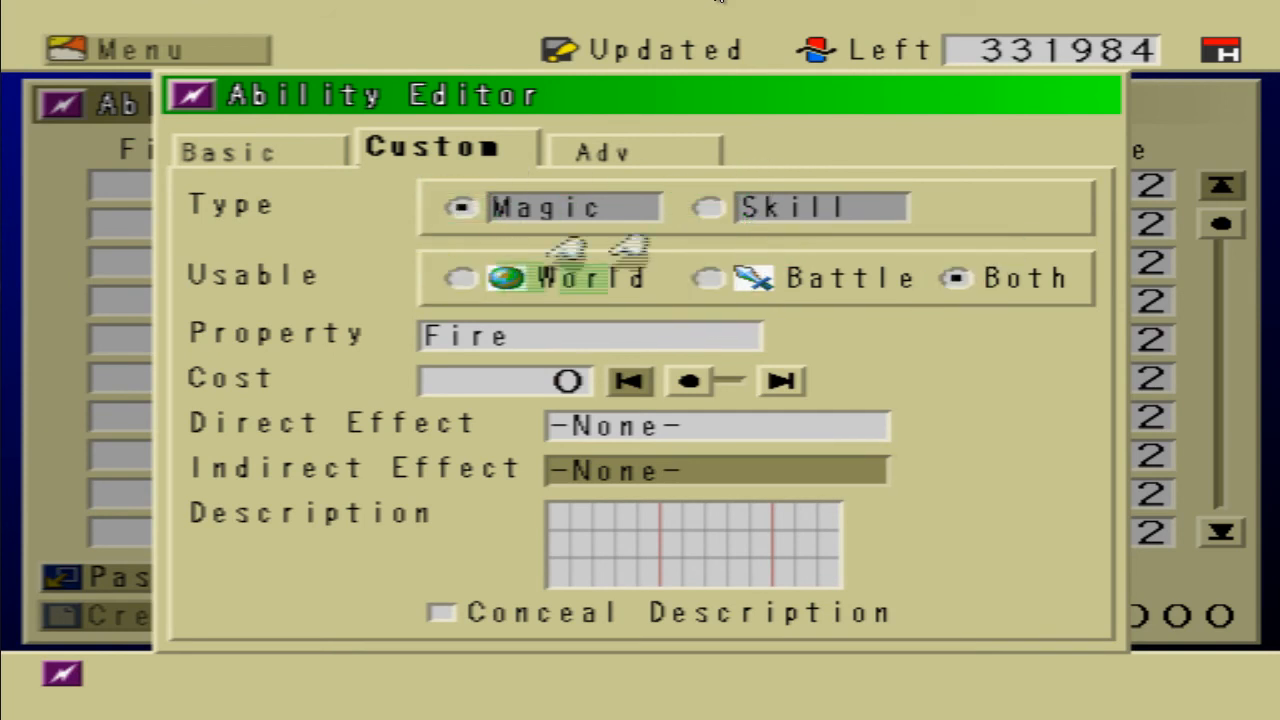
key("Left")
key("Return")
key("Left")
key("Left")
key("Return")
key("Right")
key("Return")
key("Left")
key("Left")
key("Left")
key("Left")
key("Left")
key("Return")
key("Right")
key("Left")
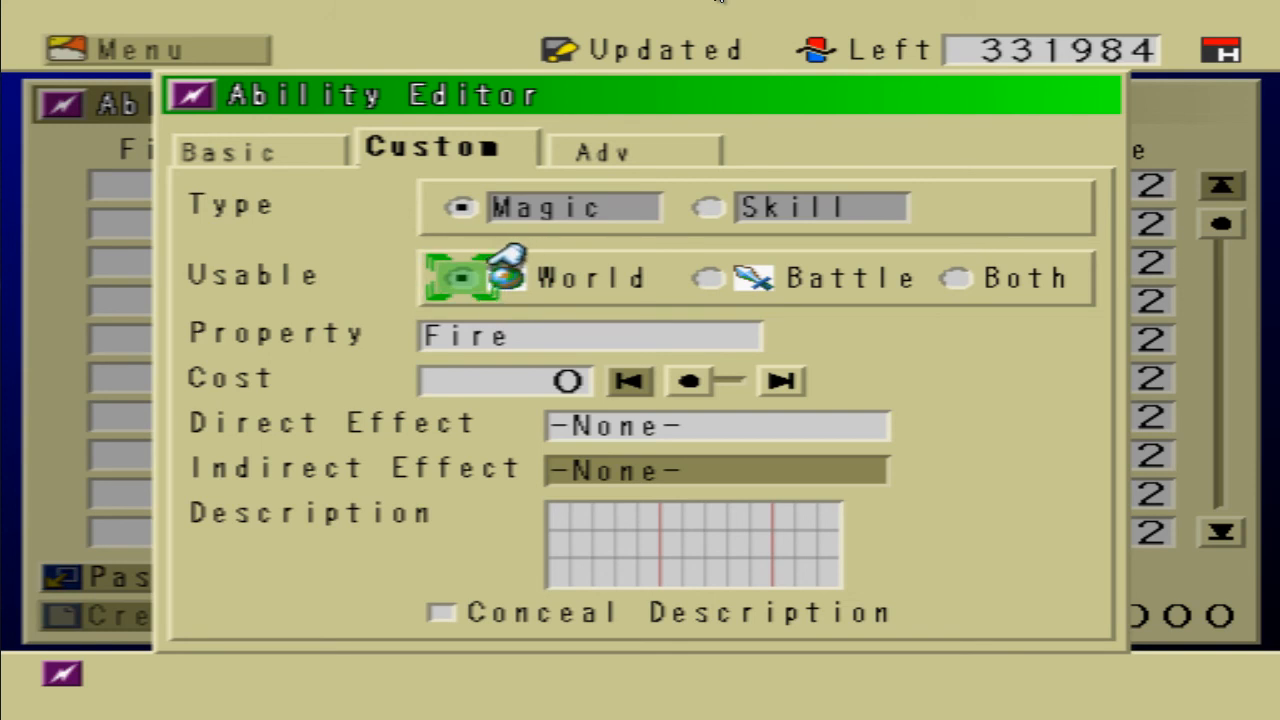
Step: Set the Summon Drek ability's cost to 10
key("Down")
key("Down")
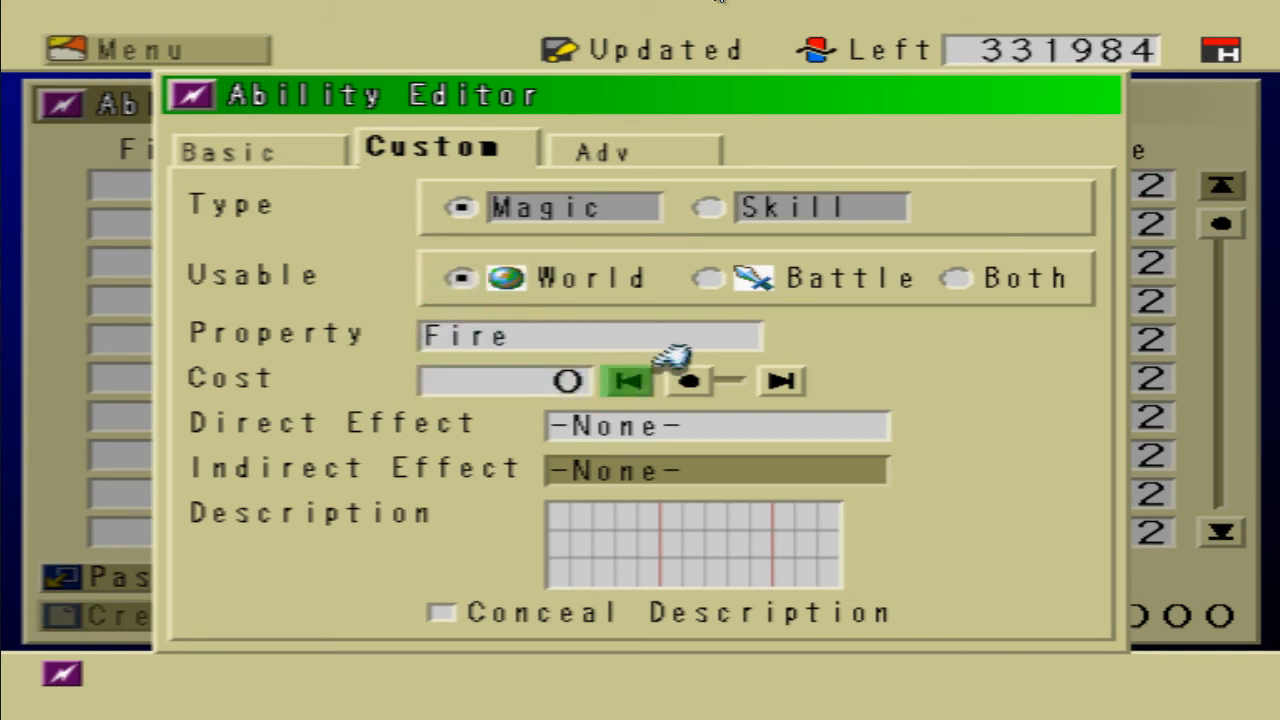
key("Right")
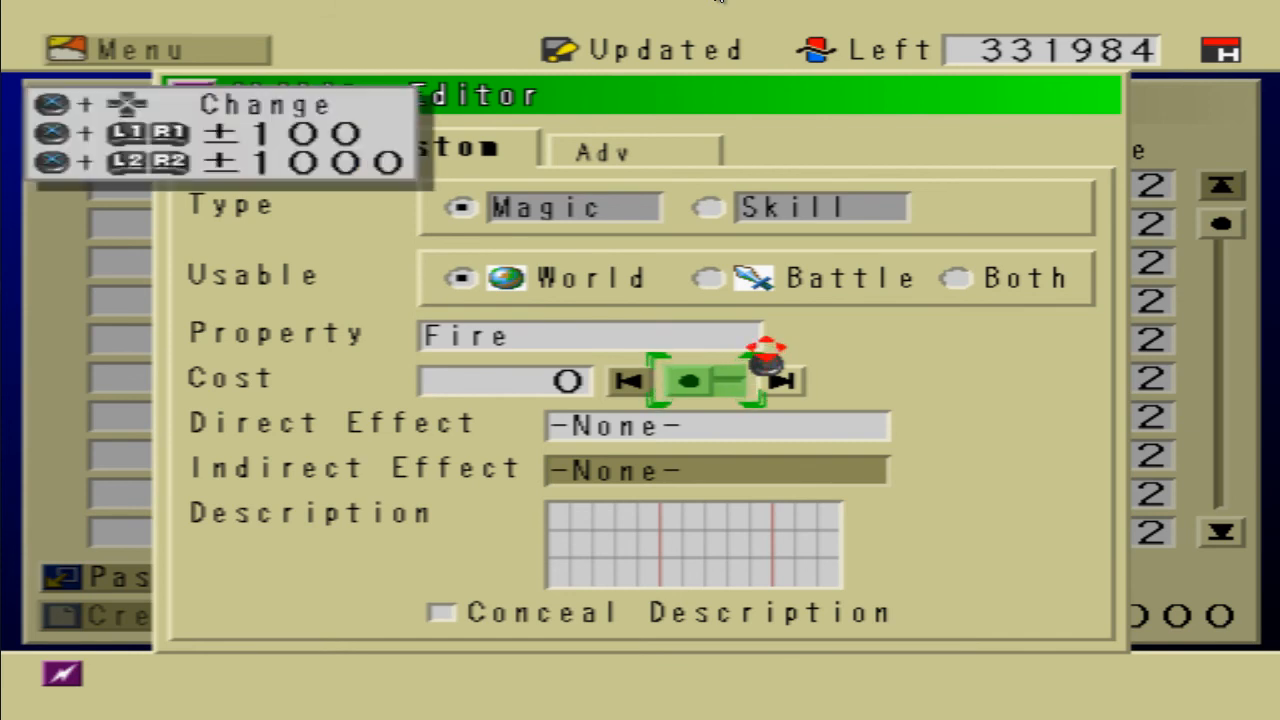
key("Right")
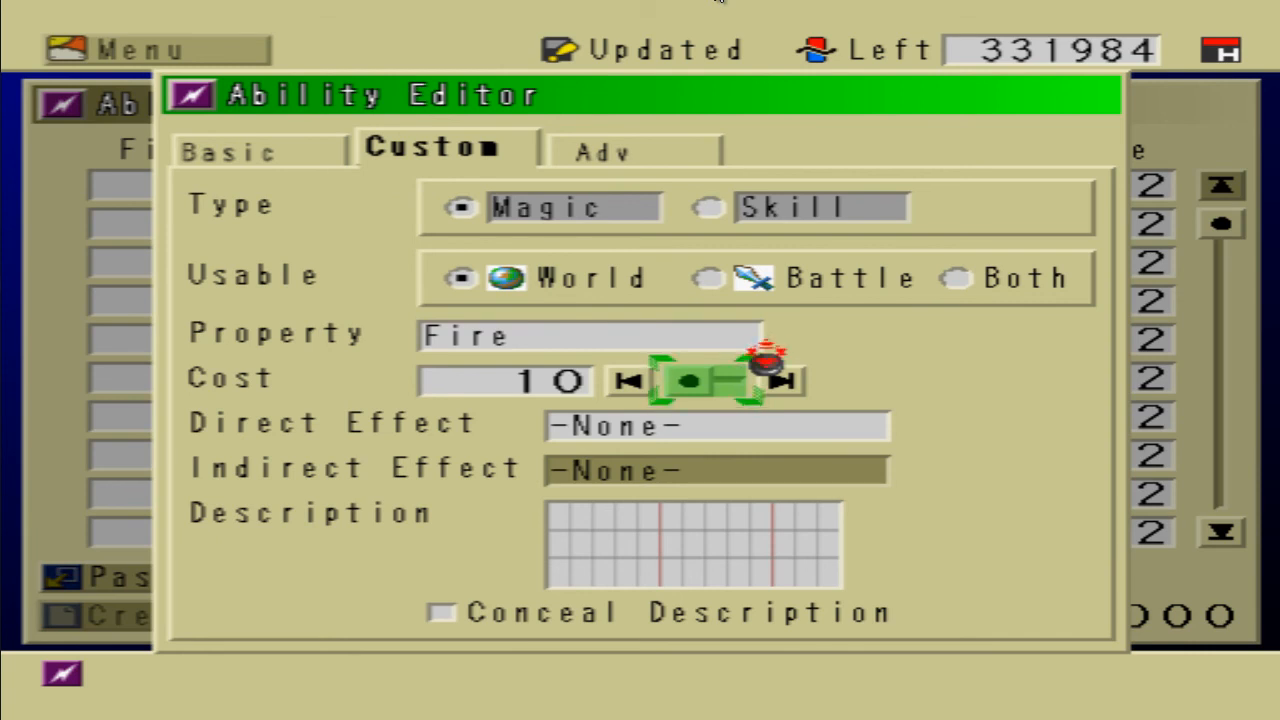
key("Down")
key("Up")
key("Down")
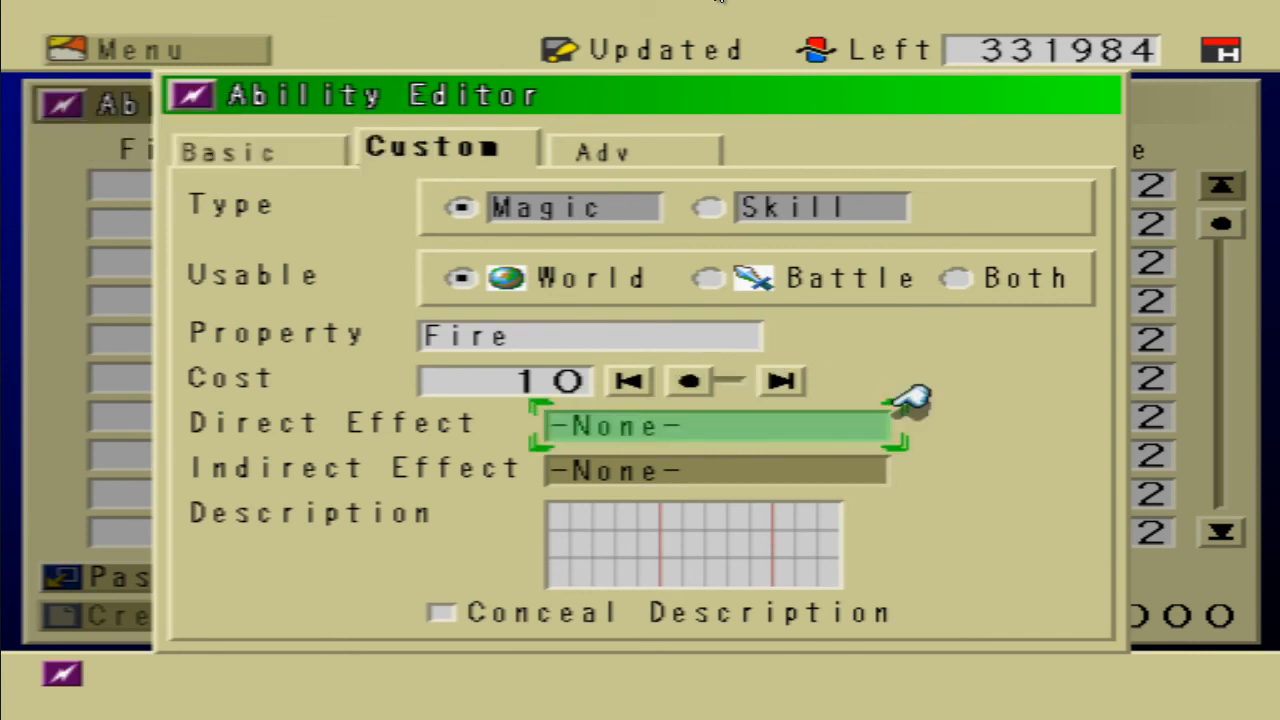
Step: Assign effect 0168 Summon Drek as the ability's direct effect
key("Up")
key("Down")
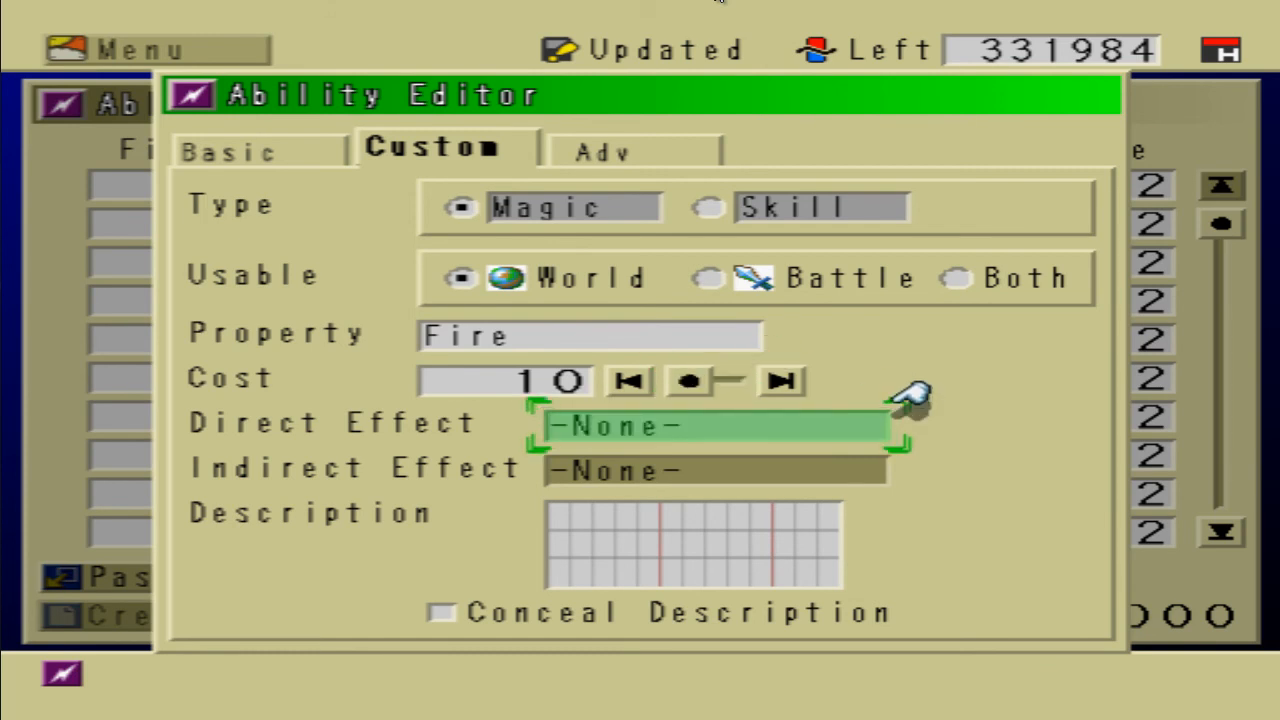
key("Return")
key("Up")
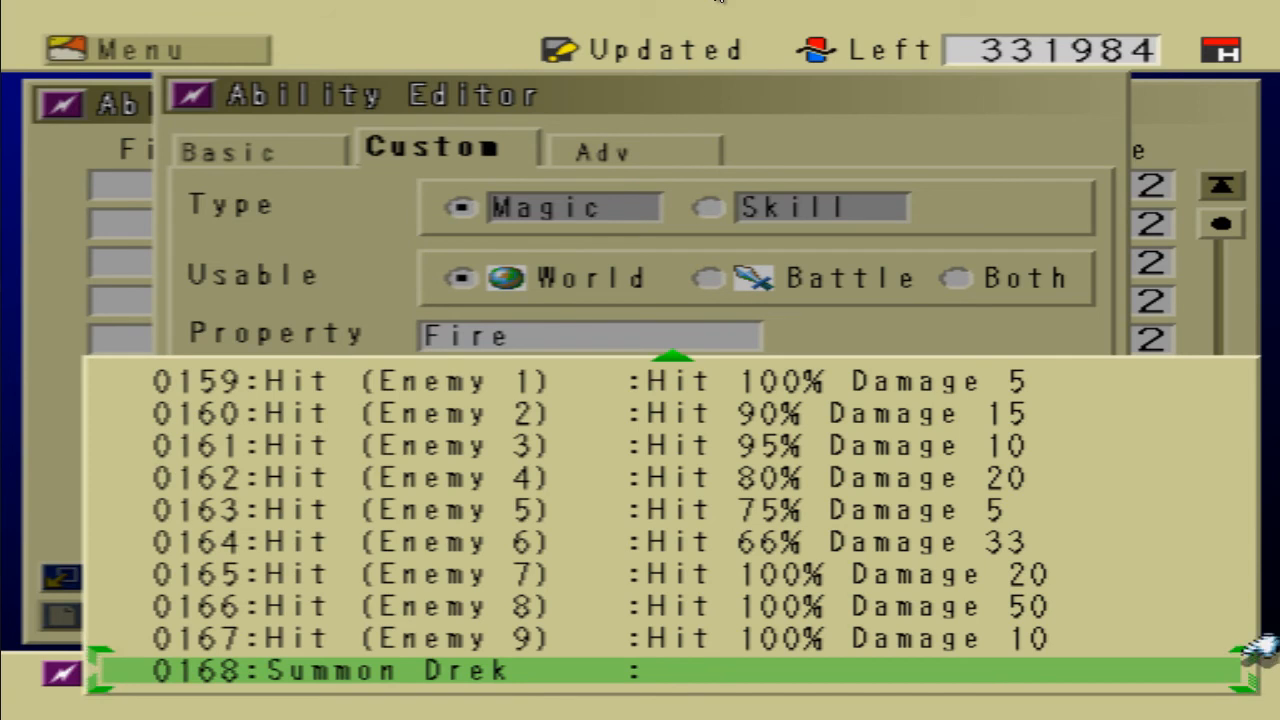
key("Return")
key("Down")
key("Down")
key("Up")
key("Down")
key("Escape")
Step: Check the ability's advanced and basic settings, then exit it with its data updated
key("Right")
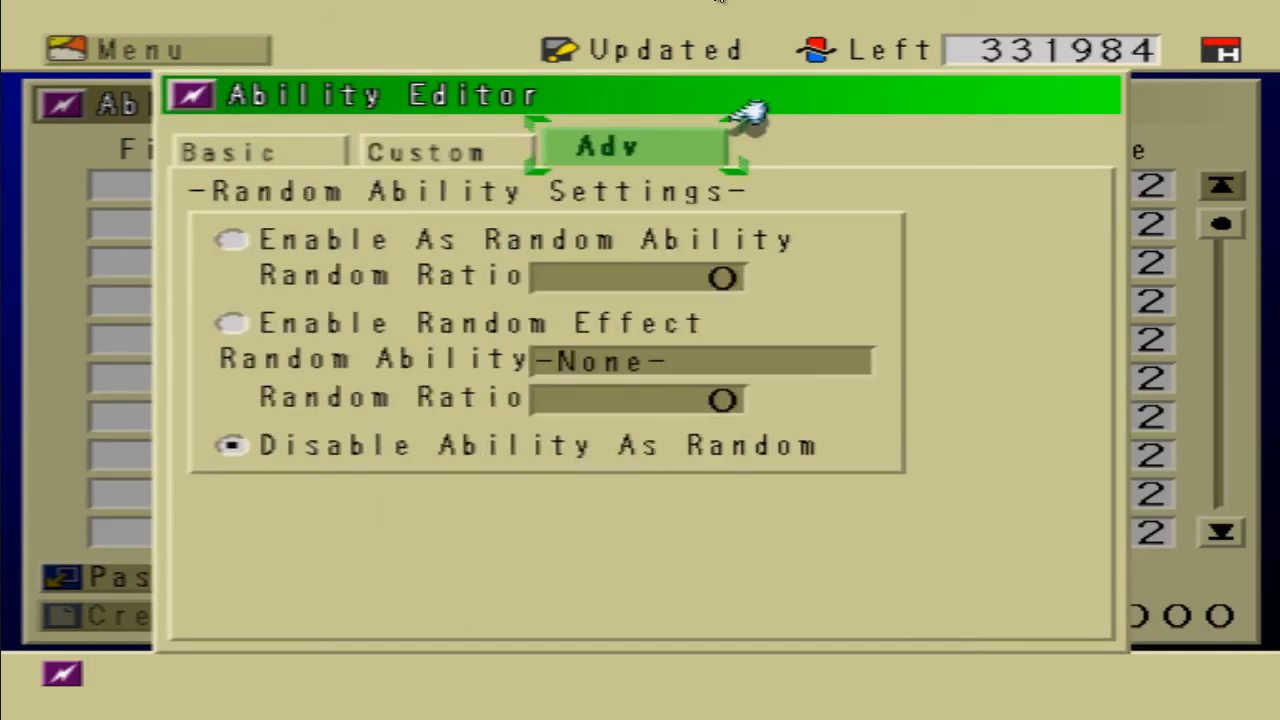
key("Left")
key("Left")
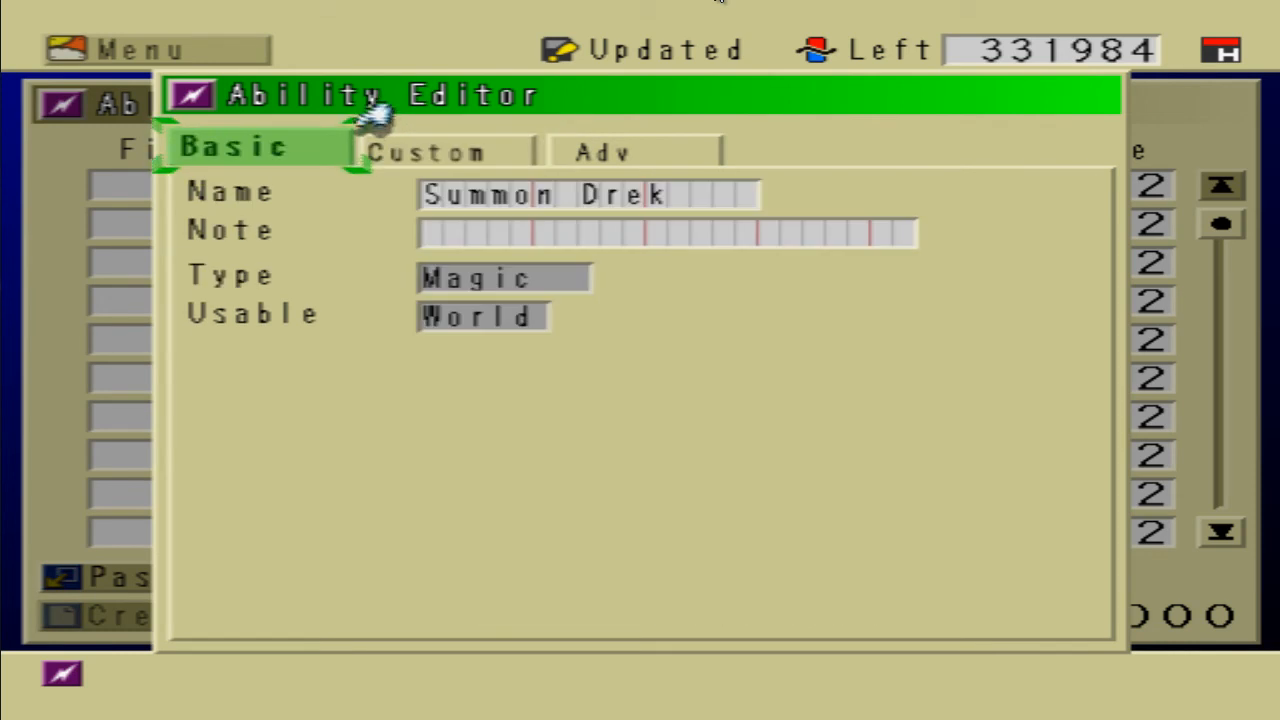
key("Escape")
key("Return")
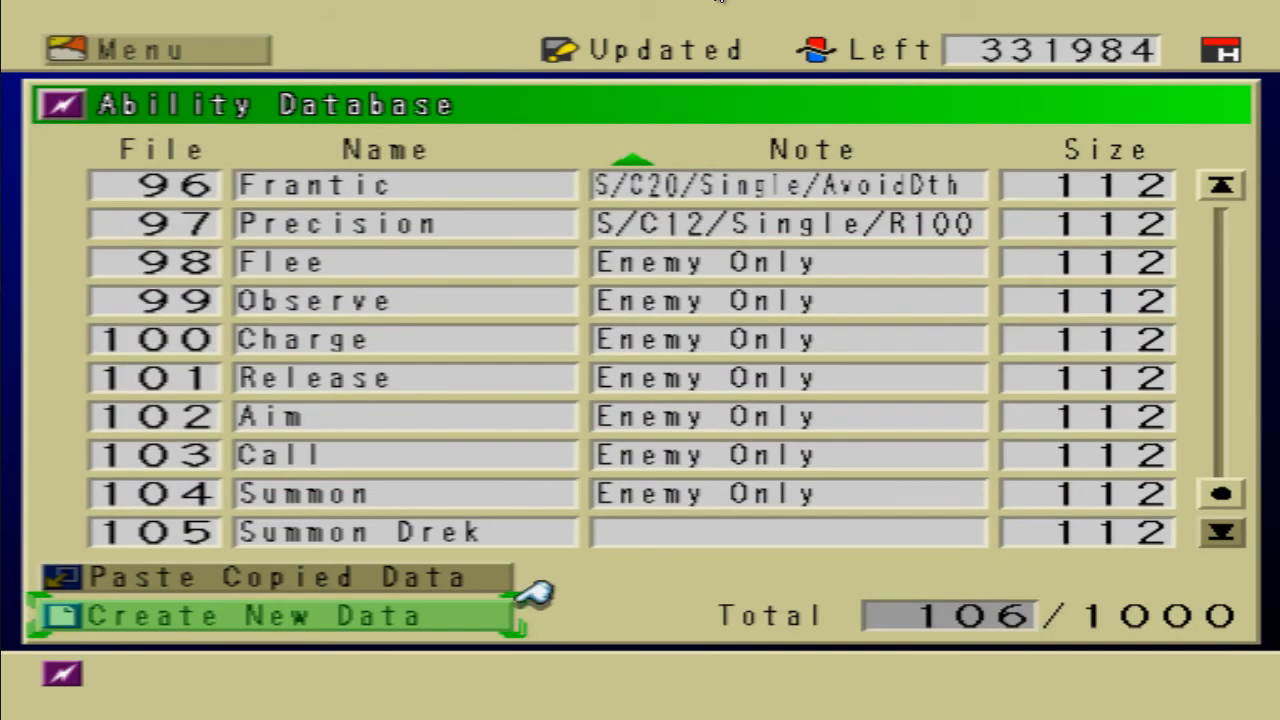
Step: Leave the Ability Database and open Script 0401 from the Script Database for editing
key("Escape")
key("Return")
key("Down")
key("Down")
key("Down")
key("Down")
key("Down")
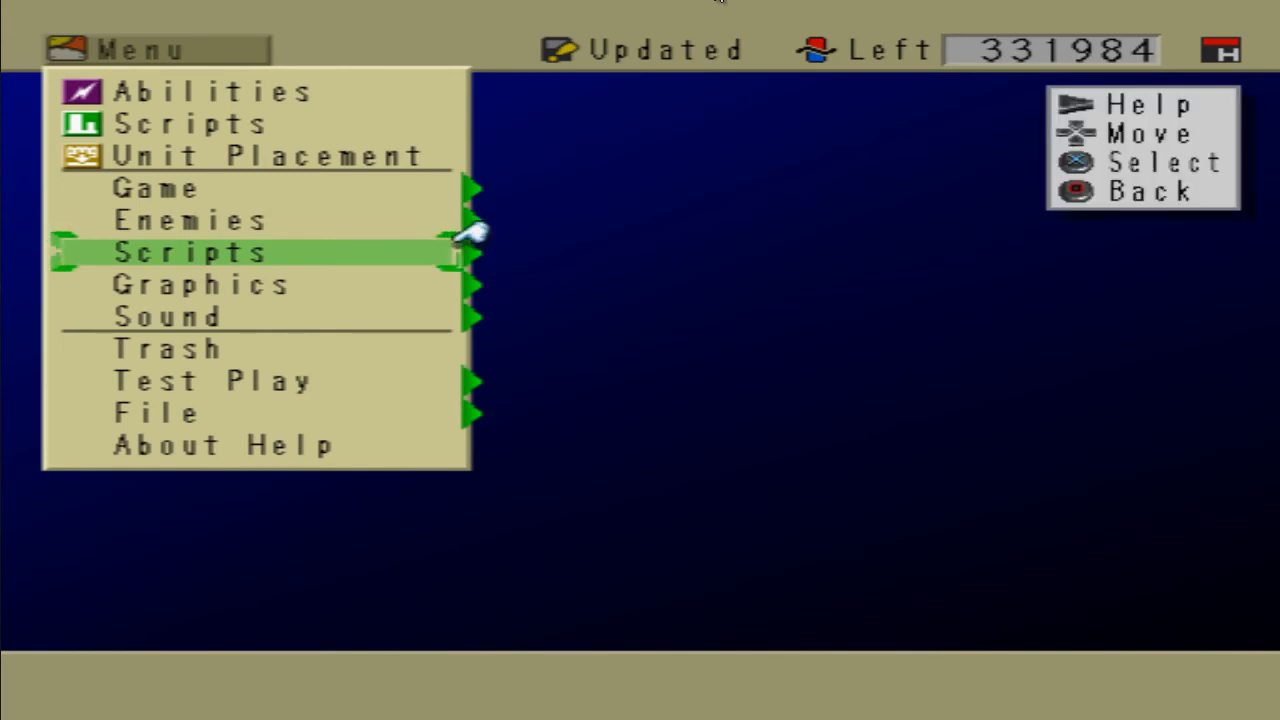
key("Return")
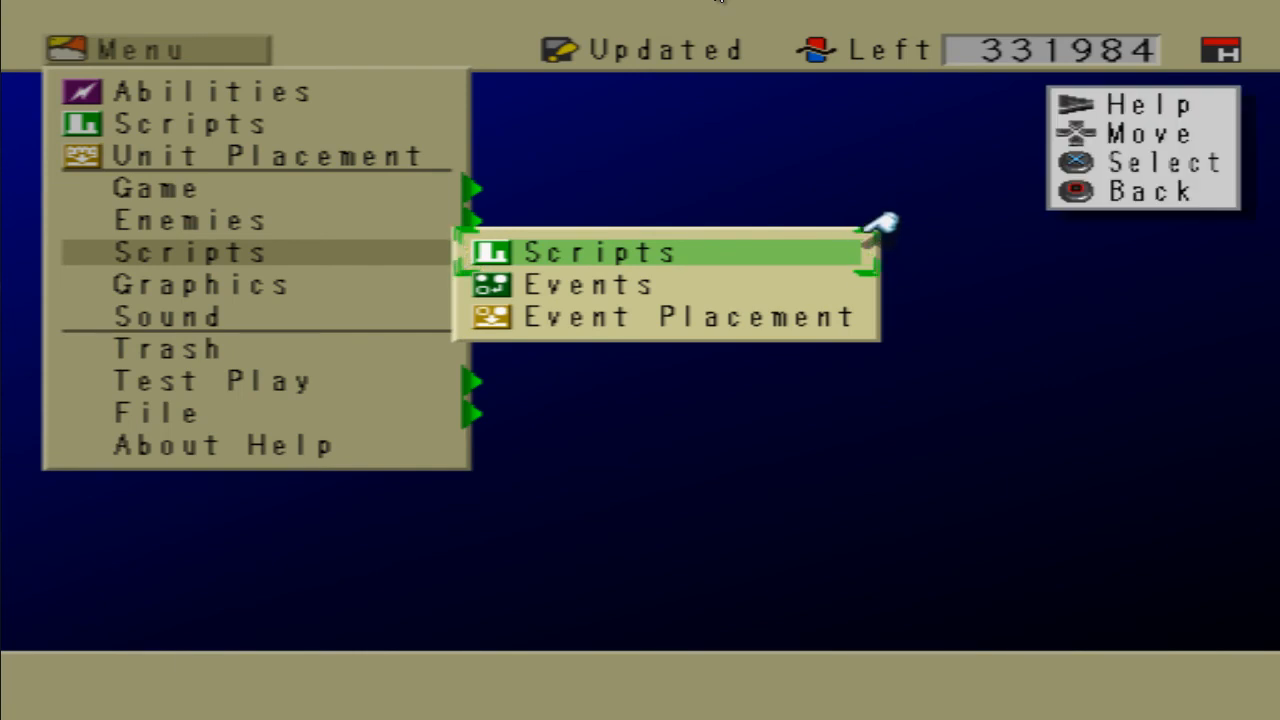
key("Return")
key("Up")
key("Return")
key("Down")
key("Down")
key("Down")
key("Down")
key("Down")
key("Down")
key("Down")
key("Down")
key("Down")
key("Down")
key("Return")
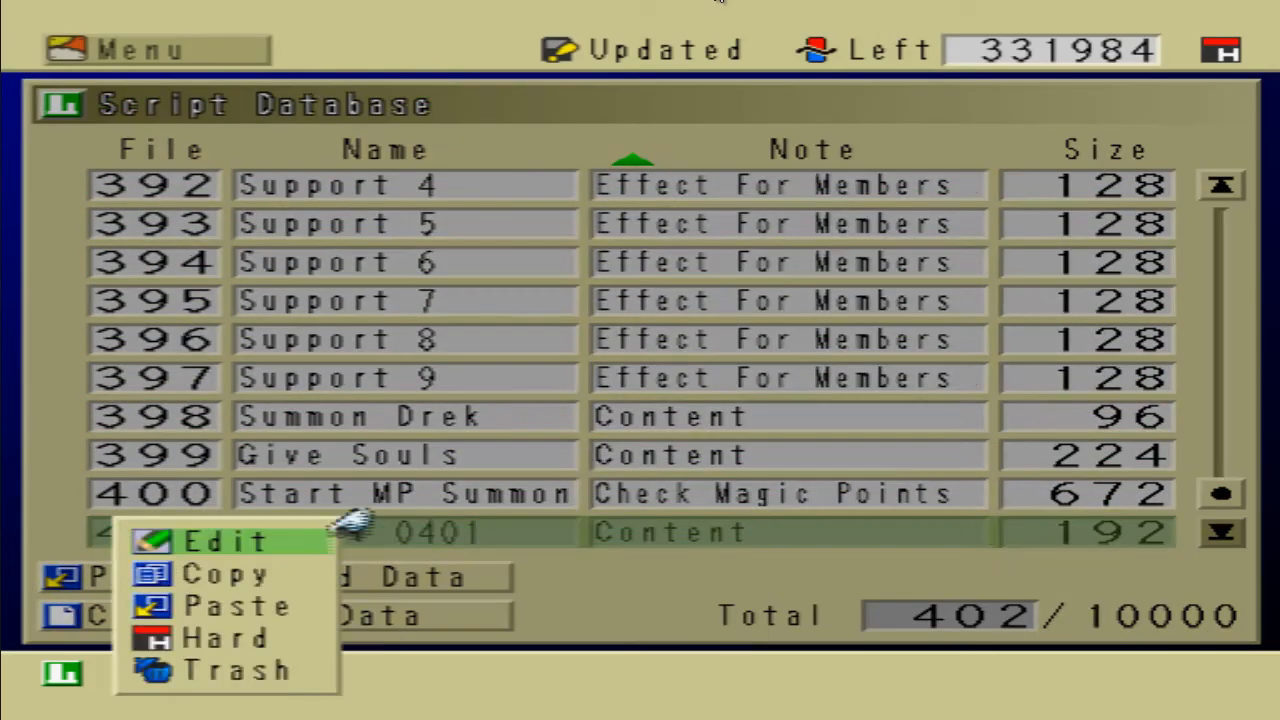
key("Return")
Step: Rename Script 0401 as Give Ability
key("Return")
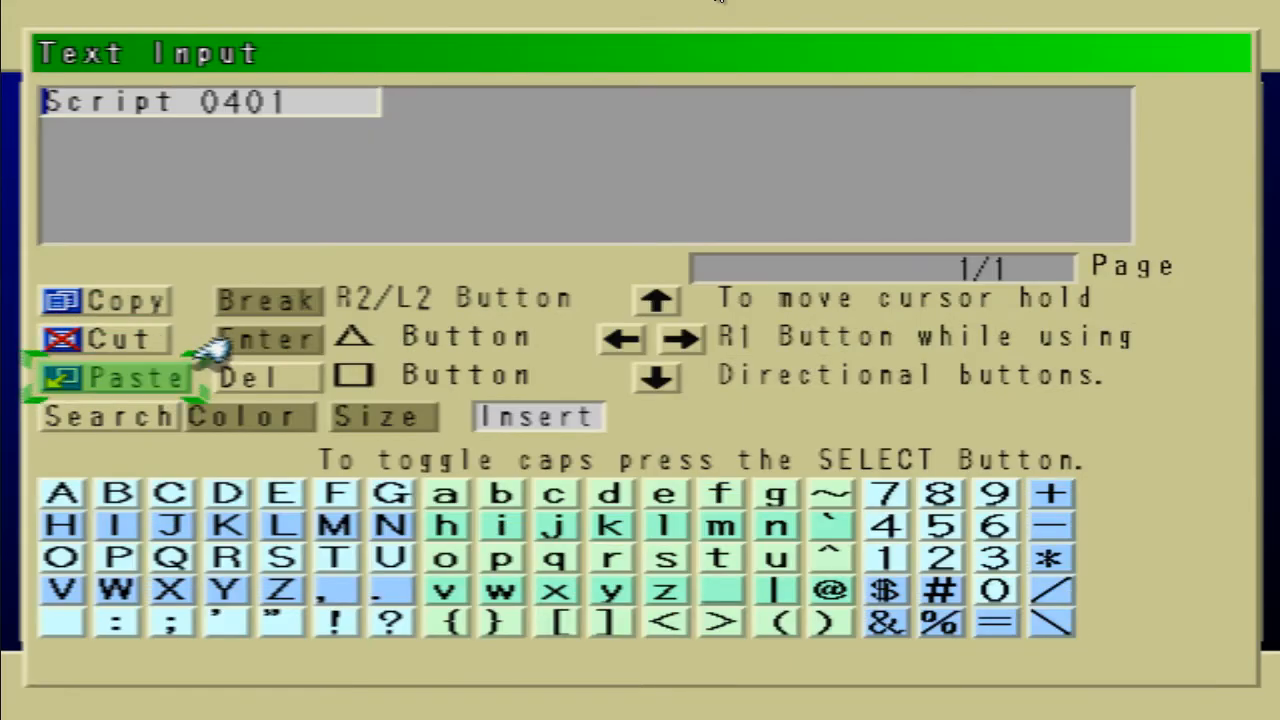
key("Delete")
key("Delete")
key("Delete")
key("Delete")
key("Delete")
key("Delete")
key("Delete")
key("Delete")
key("Delete")
key("Delete")
key("Delete")
key("Down")
key("Down")
key("Down")
key("Down")
key("Down")
key("Right")
key("Right")
key("Up")
key("Right")
key("Up")
key("Up")
key("Right")
key("Right")
key("Right")
key("Return")
key("Down")
key("Down")
key("Right")
key("Right")
key("Up")
key("Return")
key("Down")
key("Down")
key("Left")
key("Return")
key("Right")
key("Up")
key("Up")
key("Right")
key("Right")
key("Right")
key("Up")
key("Return")
key("Down")
key("Down")
key("Down")
key("Down")
key("Right")
key("Right")
key("Right")
key("Right")
key("Right")
key("Right")
key("Right")
key("Right")
key("Right")
key("Right")
key("Left")
key("Left")
key("Return")
key("Up")
key("Up")
key("Right")
key("Left")
key("Up")
key("Up")
key("Return")
key("Right")
key("Right")
key("Right")
key("Right")
key("Right")
key("Right")
key("Right")
key("Right")
key("Return")
key("Down")
key("Return")
key("Right")
key("Right")
key("Right")
key("Return")
key("Left")
key("Left")
key("Left")
key("Return")
key("Down")
key("Right")
key("Right")
key("Right")
key("Right")
key("Return")
key("Left")
key("Left")
key("Down")
key("Return")
key("Escape")
Step: Review the condition of the second Soul Gem Total branch on line 003 of the script
key("Down")
key("Down")
key("Down")
key("Down")
key("Down")
key("Down")
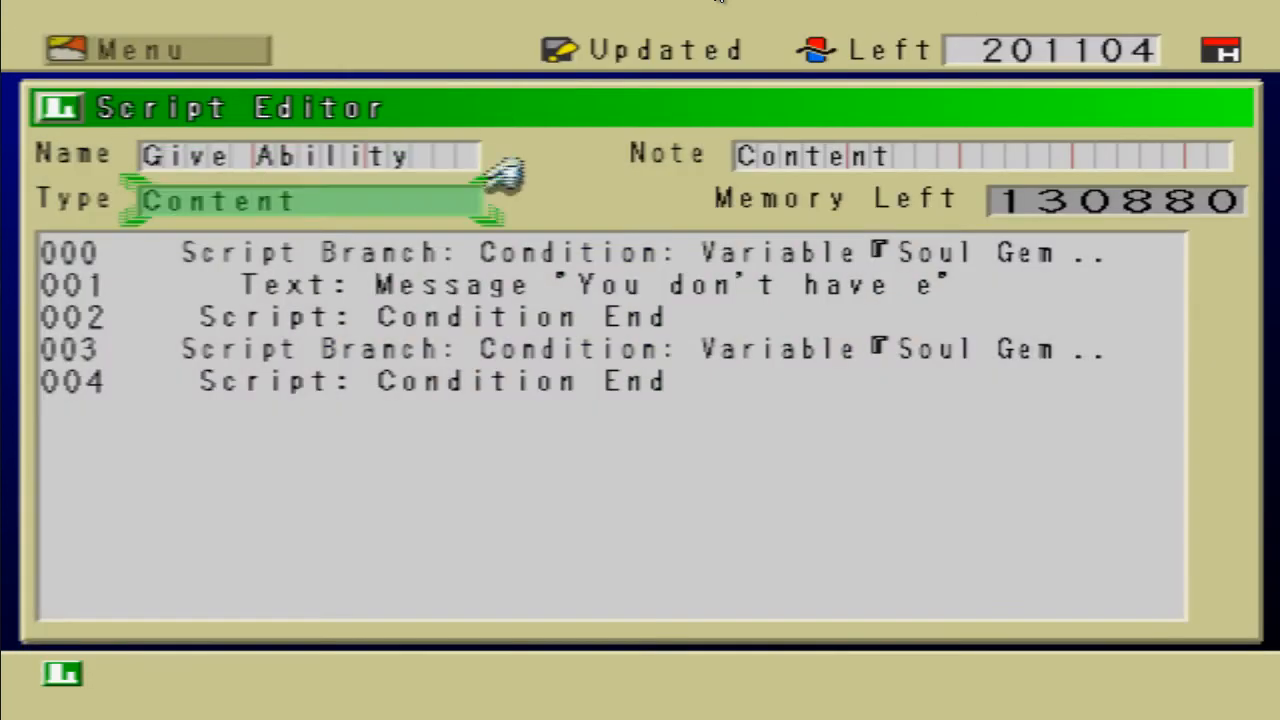
key("Return")
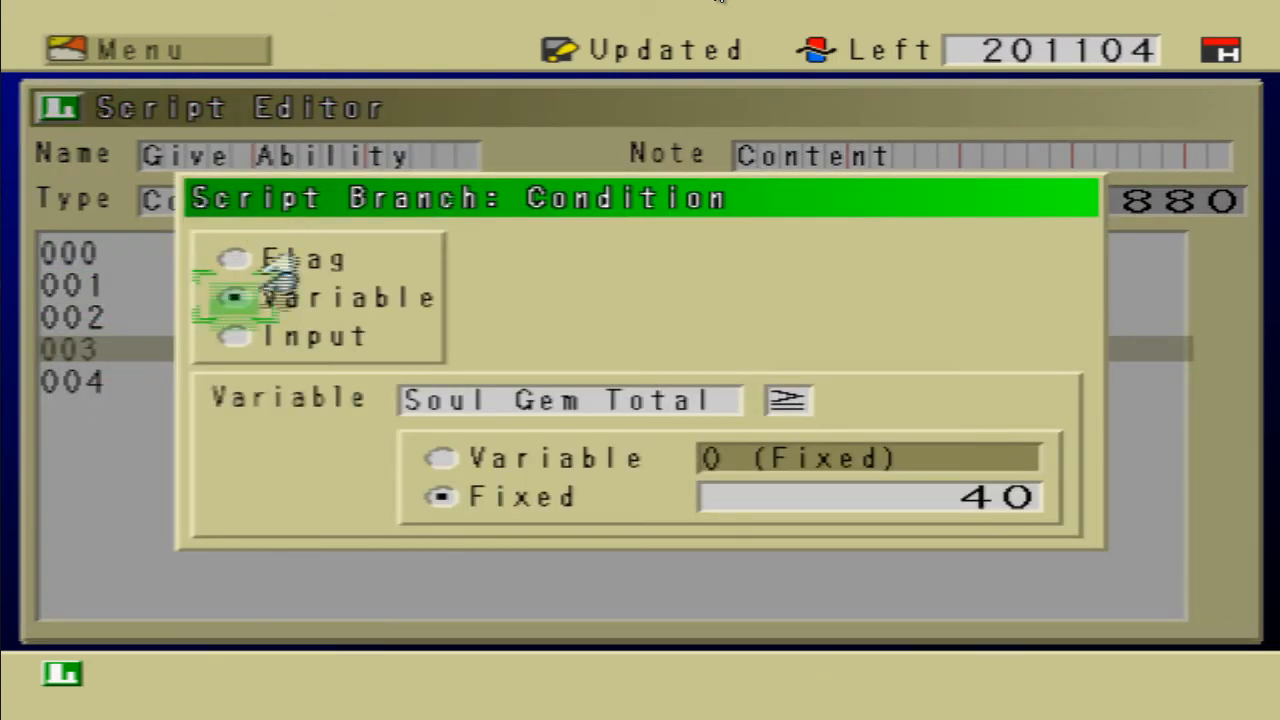
key("Down")
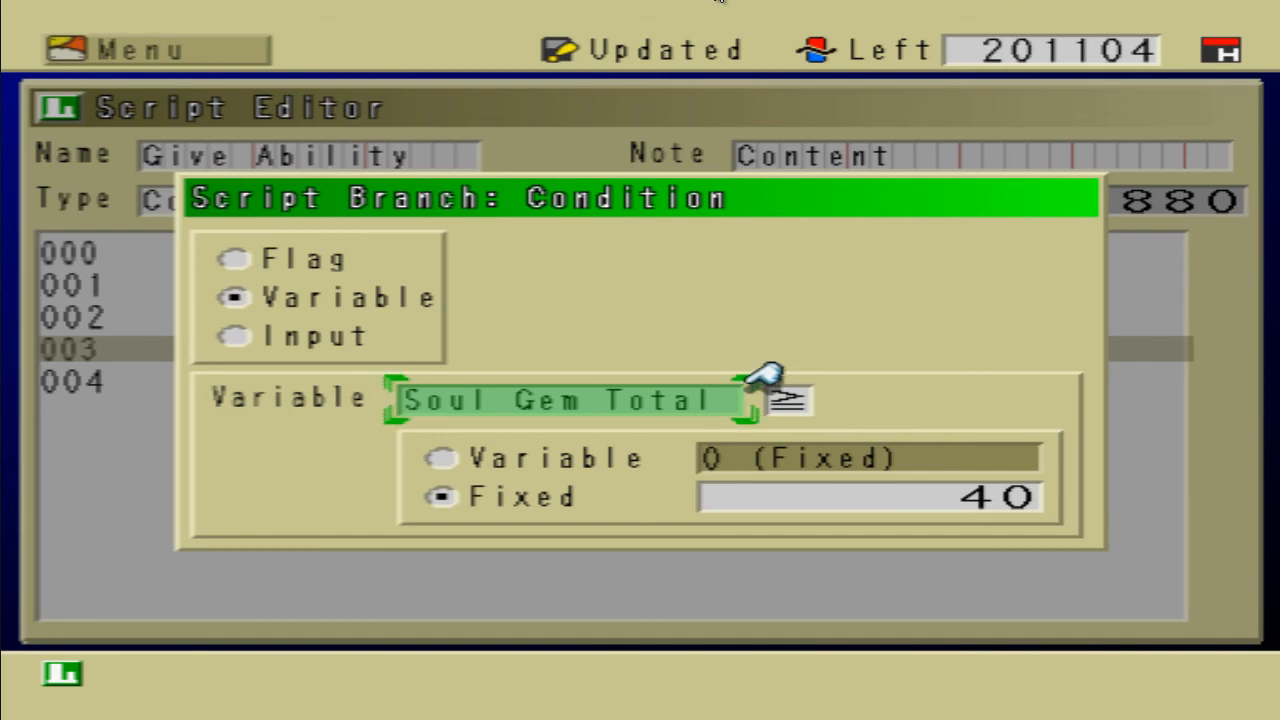
key("Right")
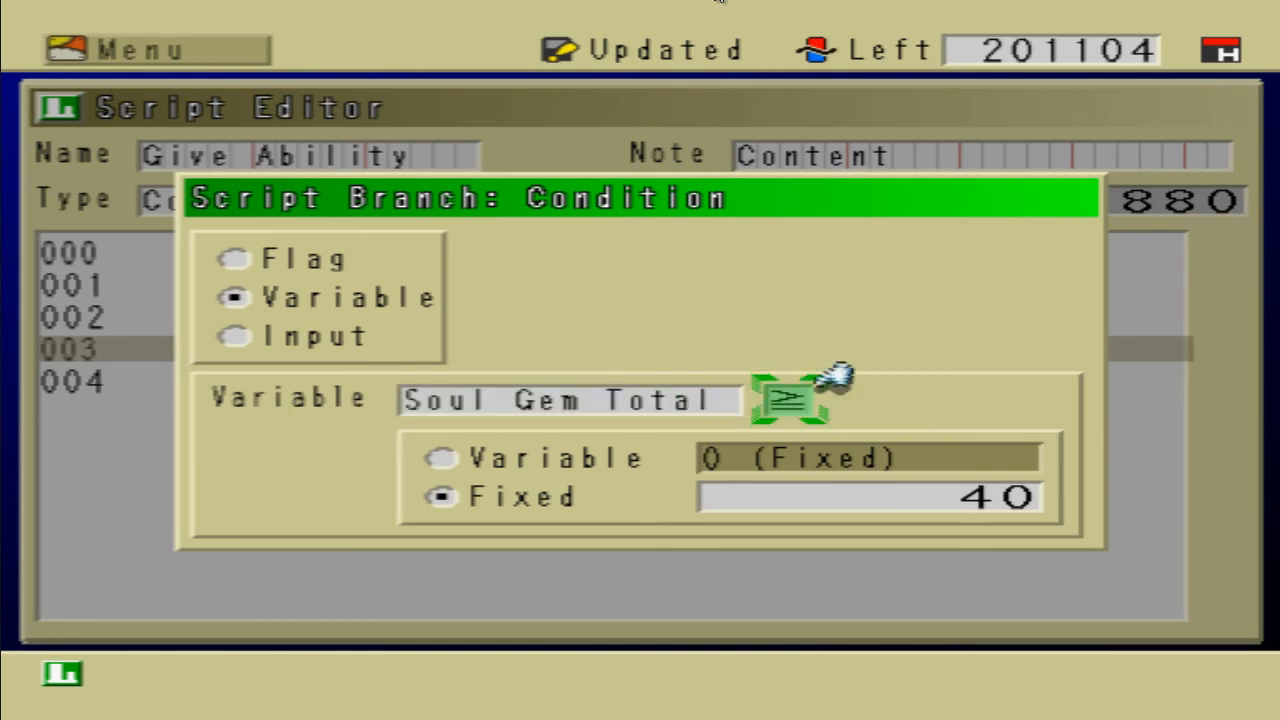
key("Right")
key("Return")
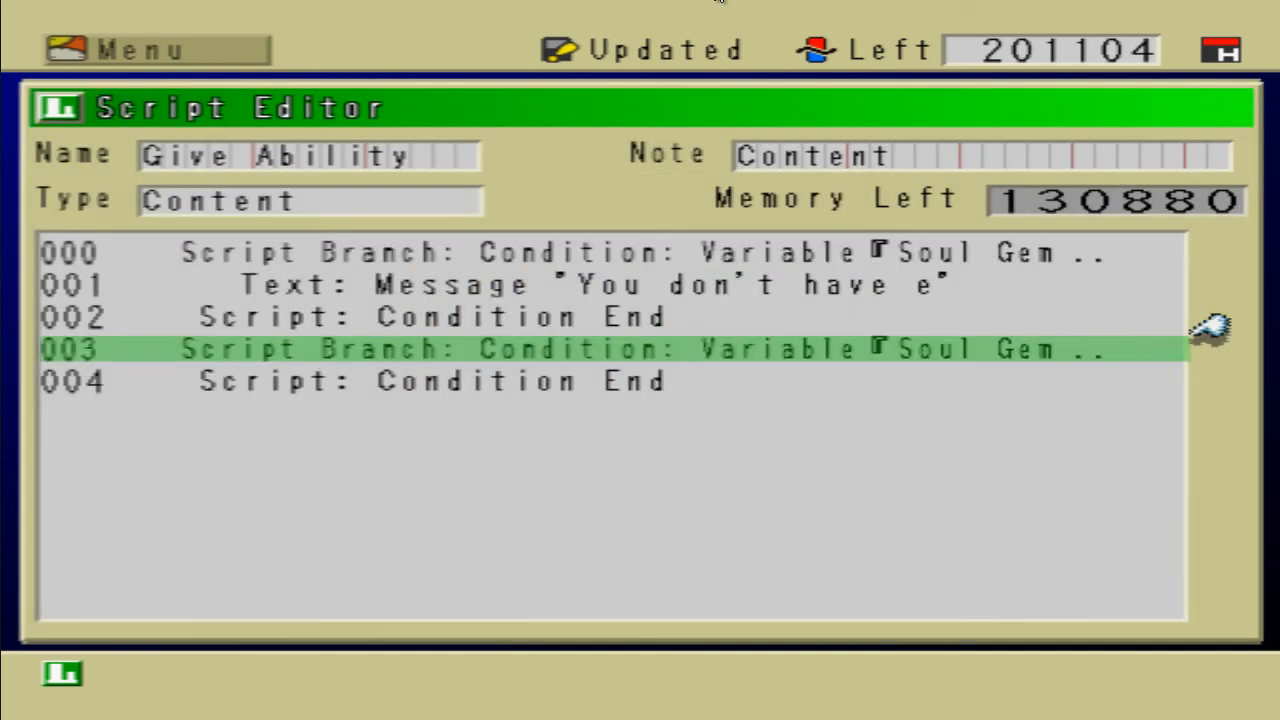
Step: Insert a Target Data: Ability command inside the second Soul Gem Total branch, below line 003
key("Return")
key("Down")
key("Down")
key("Escape")
key("Return")
key("Down")
key("Down")
key("Down")
key("Down")
key("Down")
key("Down")
key("Down")
key("Up")
key("Return")
key("Down")
key("Down")
key("Down")
key("Down")
key("Down")
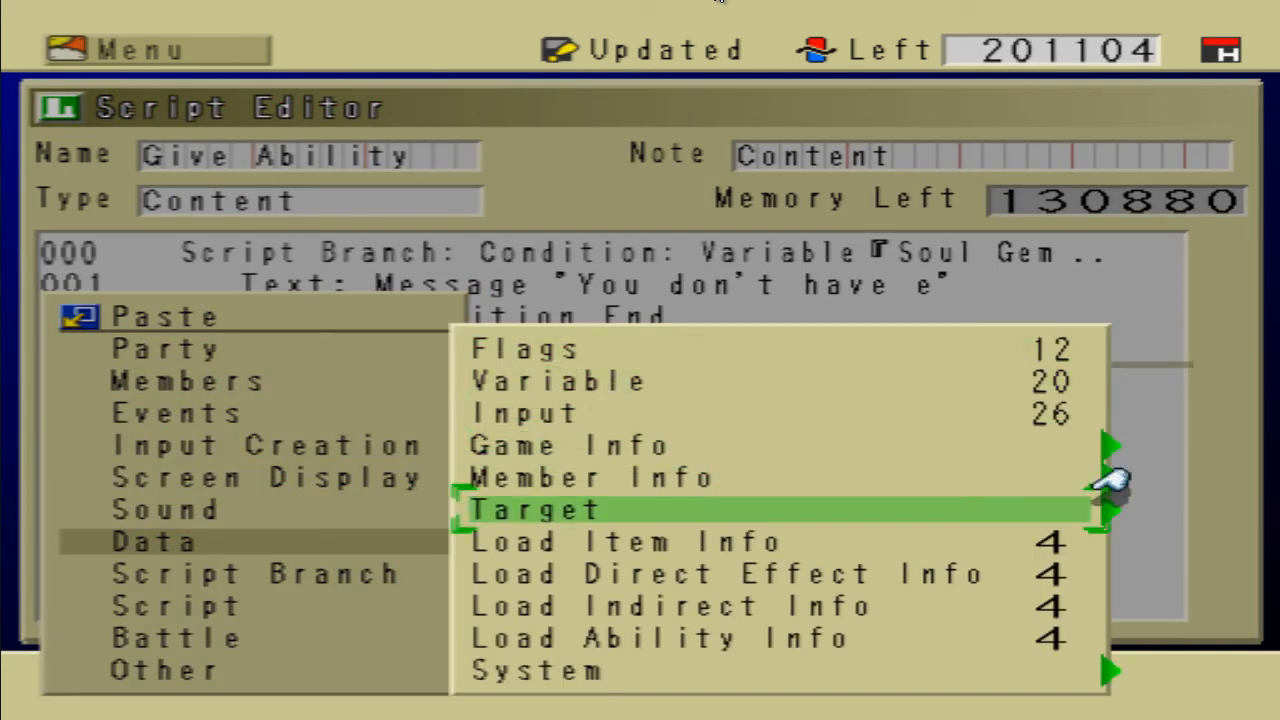
key("Return")
key("Down")
key("Down")
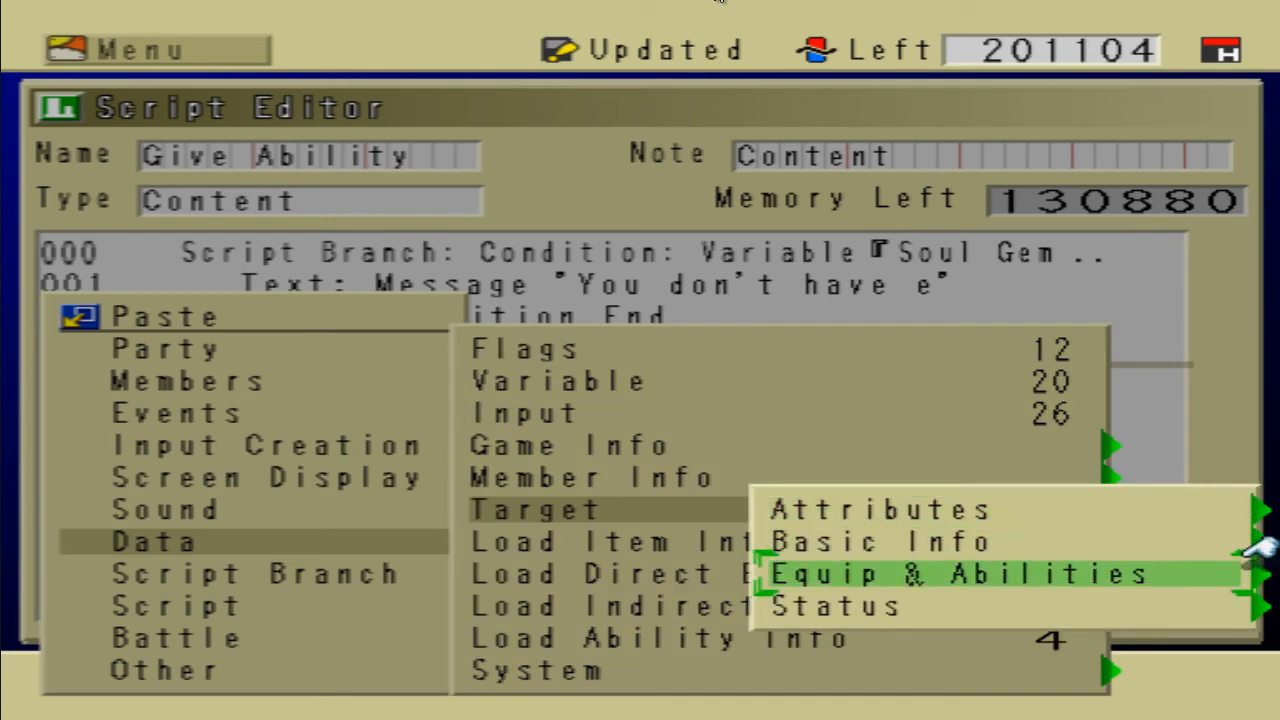
key("Return")
key("Down")
key("Down")
key("Down")
key("Return")
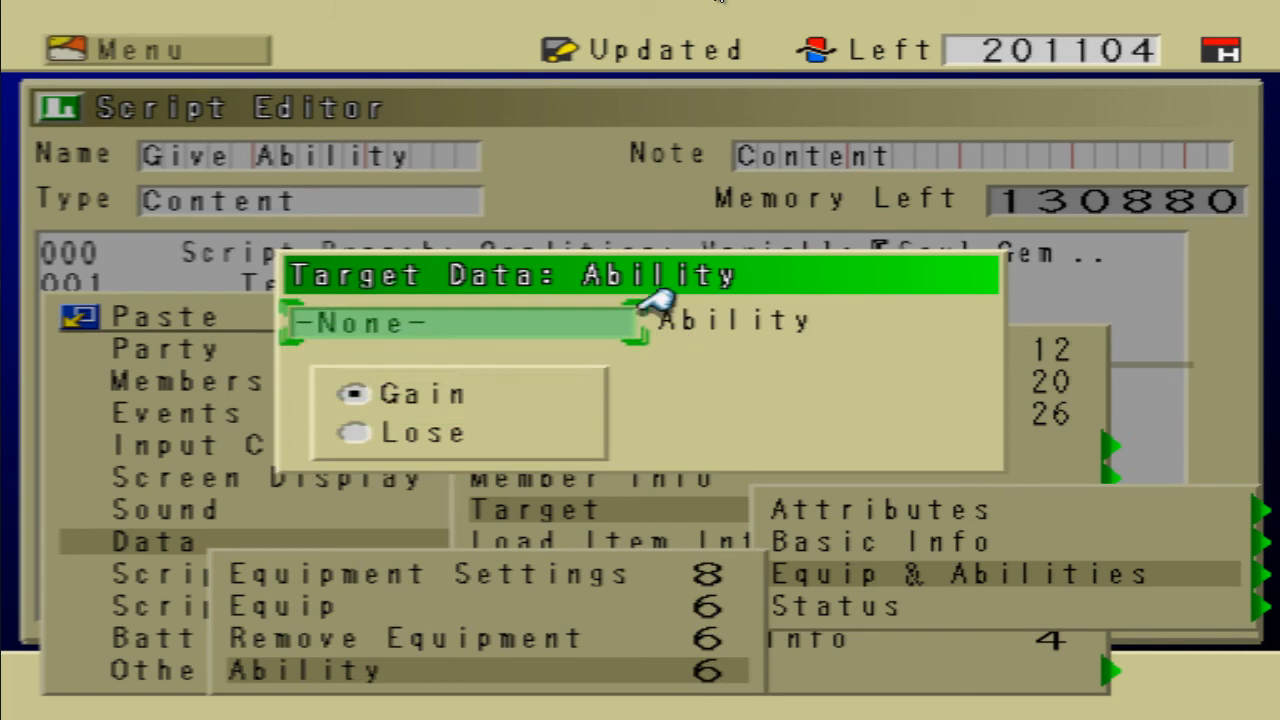
Step: Set the command to gain the Summon Drek ability and add it to the script
key("Return")
key("Up")
key("Return")
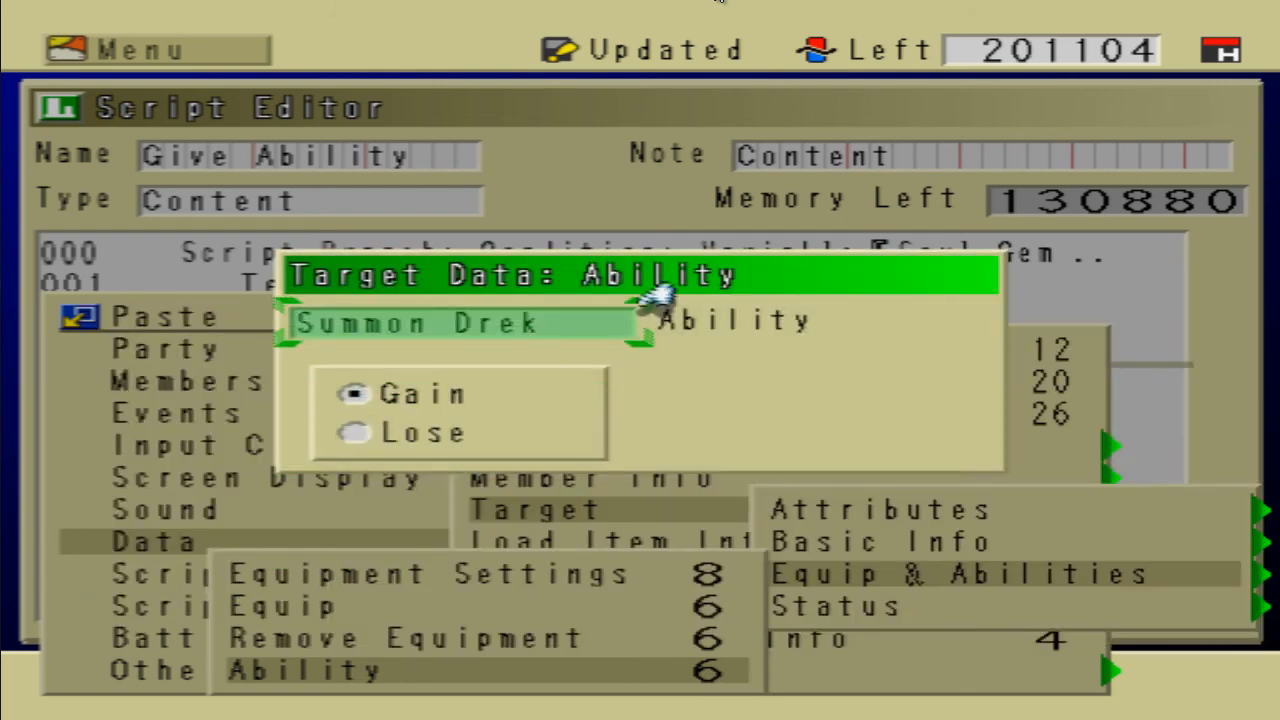
key("Escape")
key("Return")
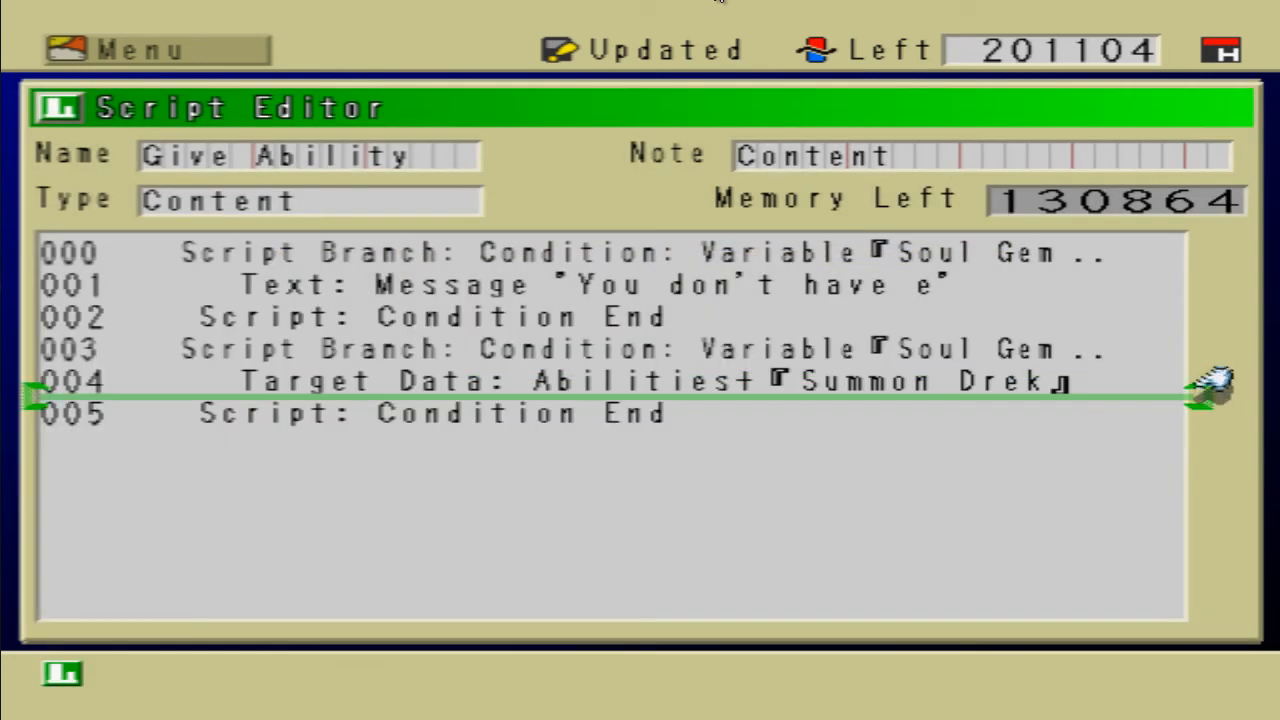
key("Up")
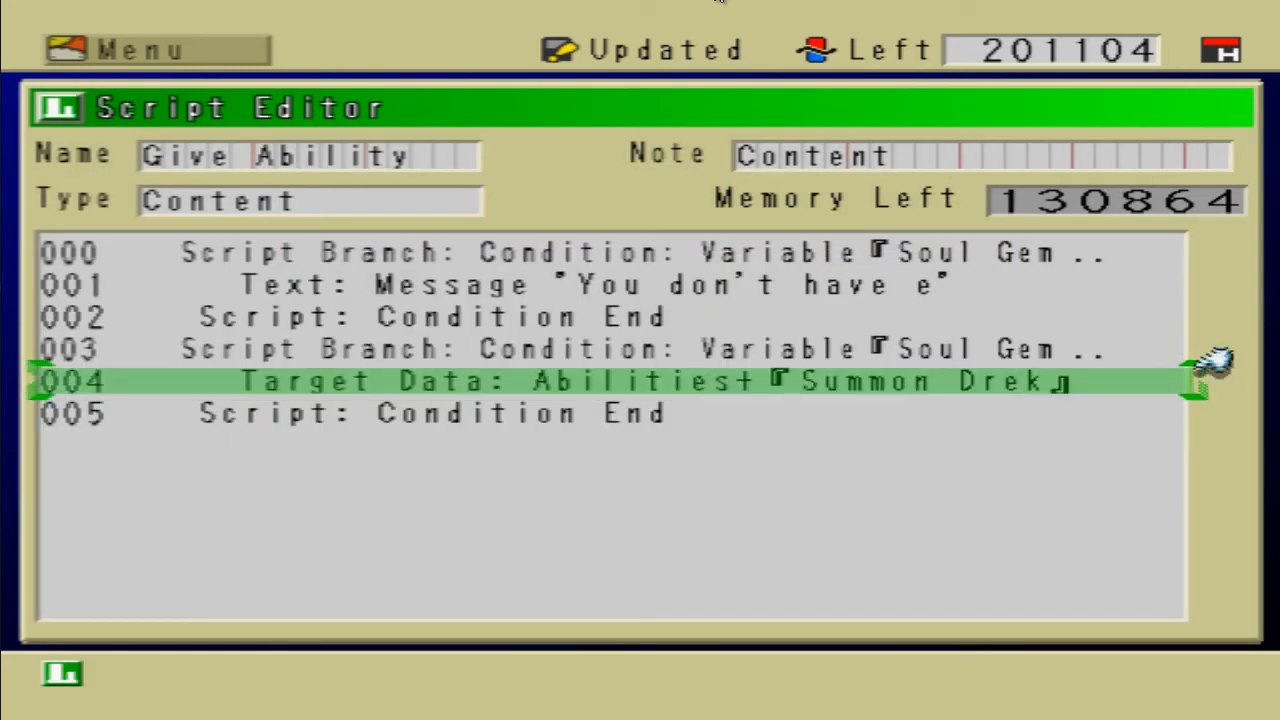
key("F1")
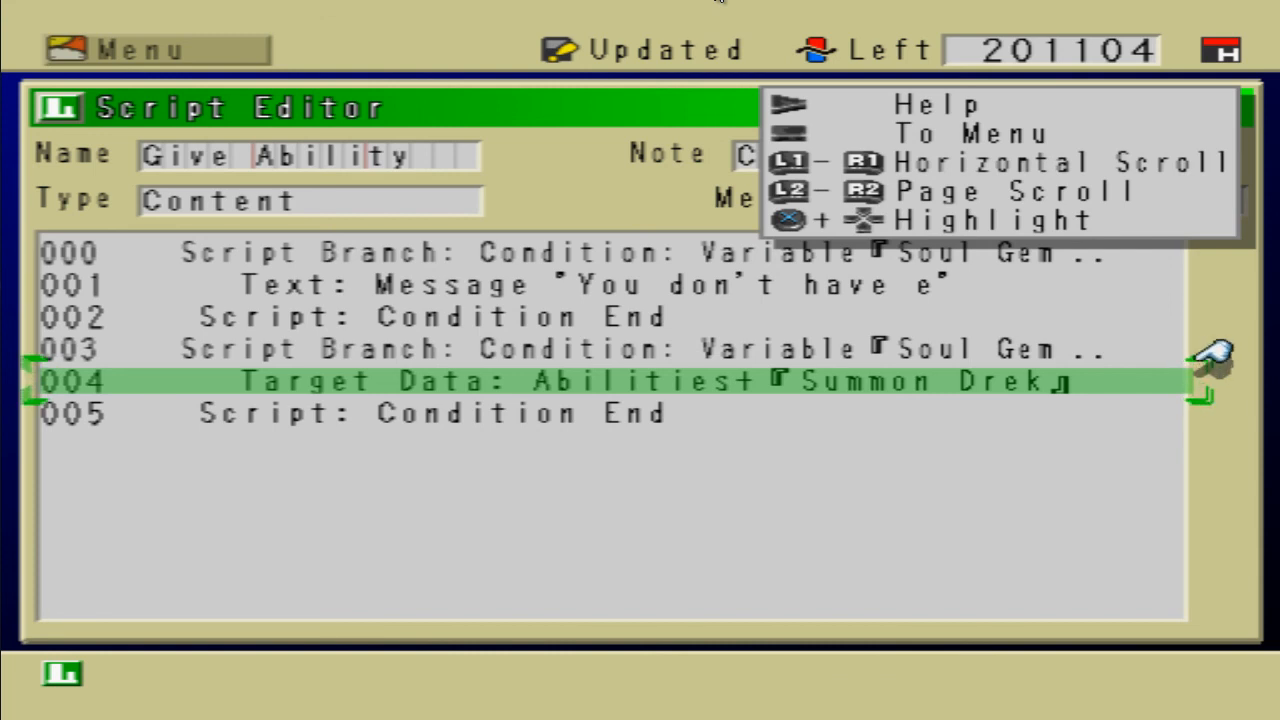
key("Escape")
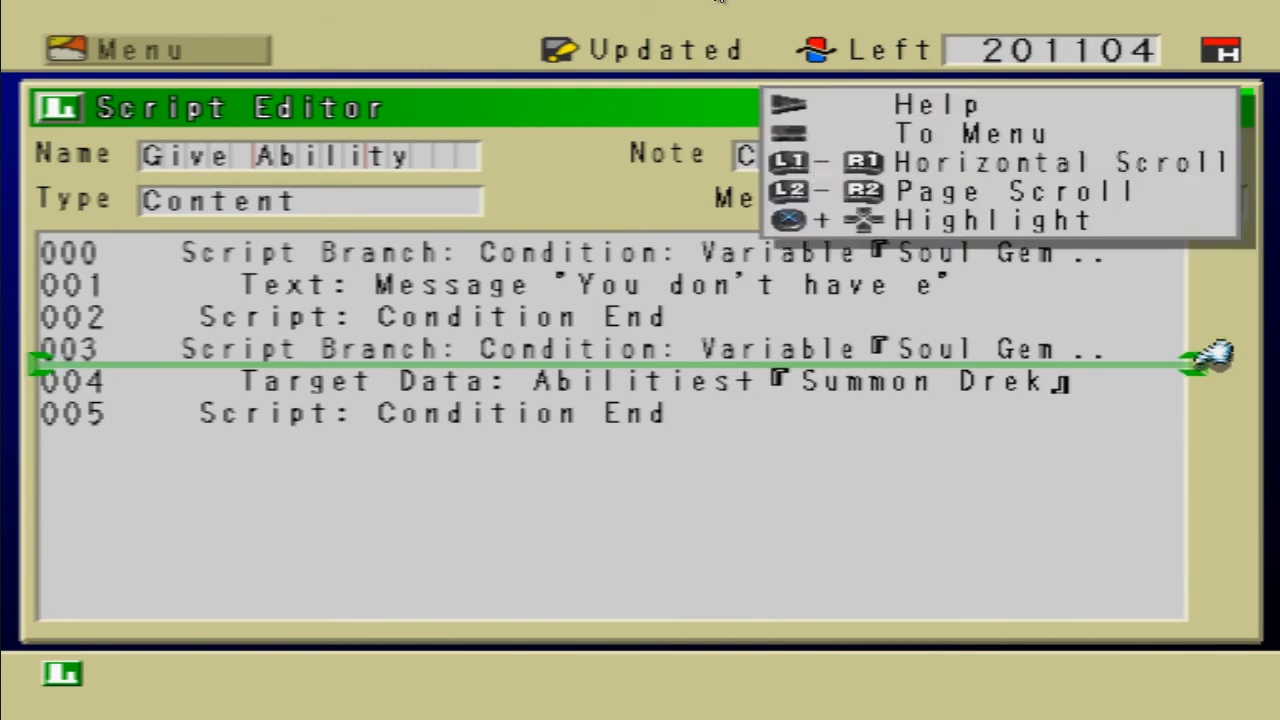
key("Up")
key("Up")
key("Return")
key("Down")
key("Down")
key("Down")
key("Return")
key("Down")
key("Return")
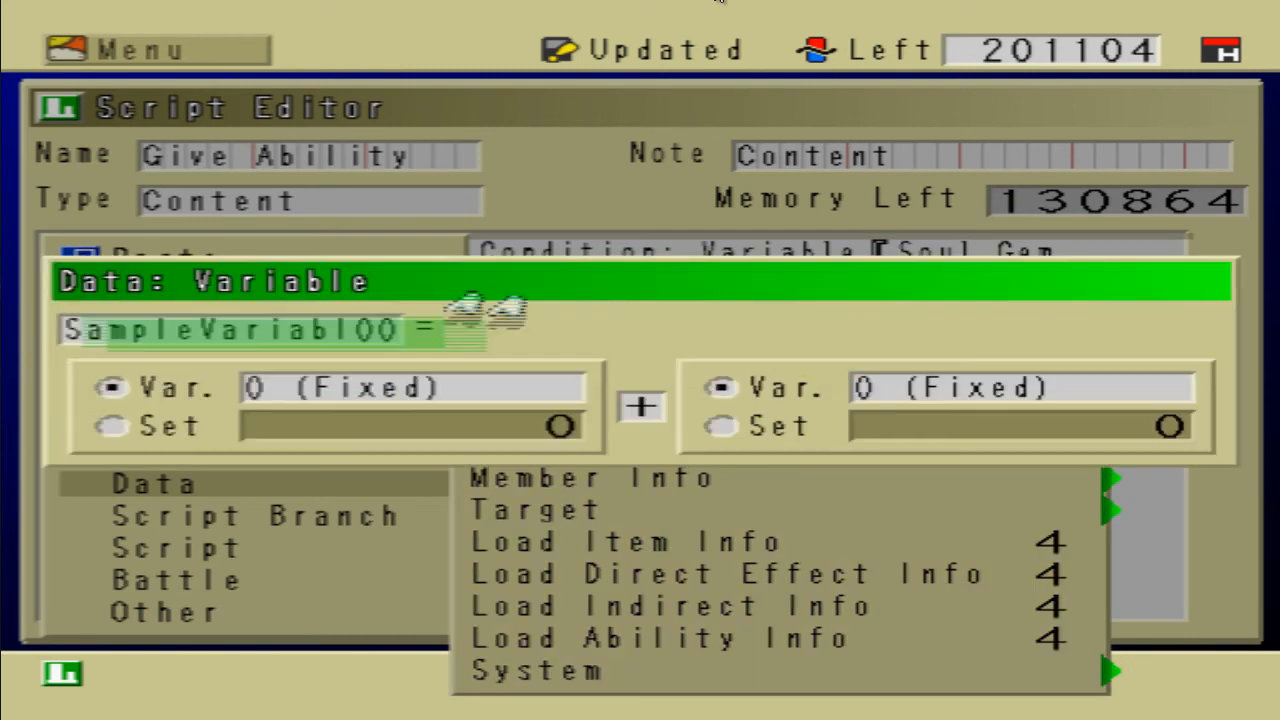
key("Return")
key("Page_Up")
key("Page_Up")
key("Down")
key("Down")
key("Page_Up")
key("Page_Up")
key("Page_Up")
key("Page_Up")
key("Page_Up")
key("Page_Up")
key("Page_Up")
key("Page_Up")
key("Page_Up")
key("Page_Up")
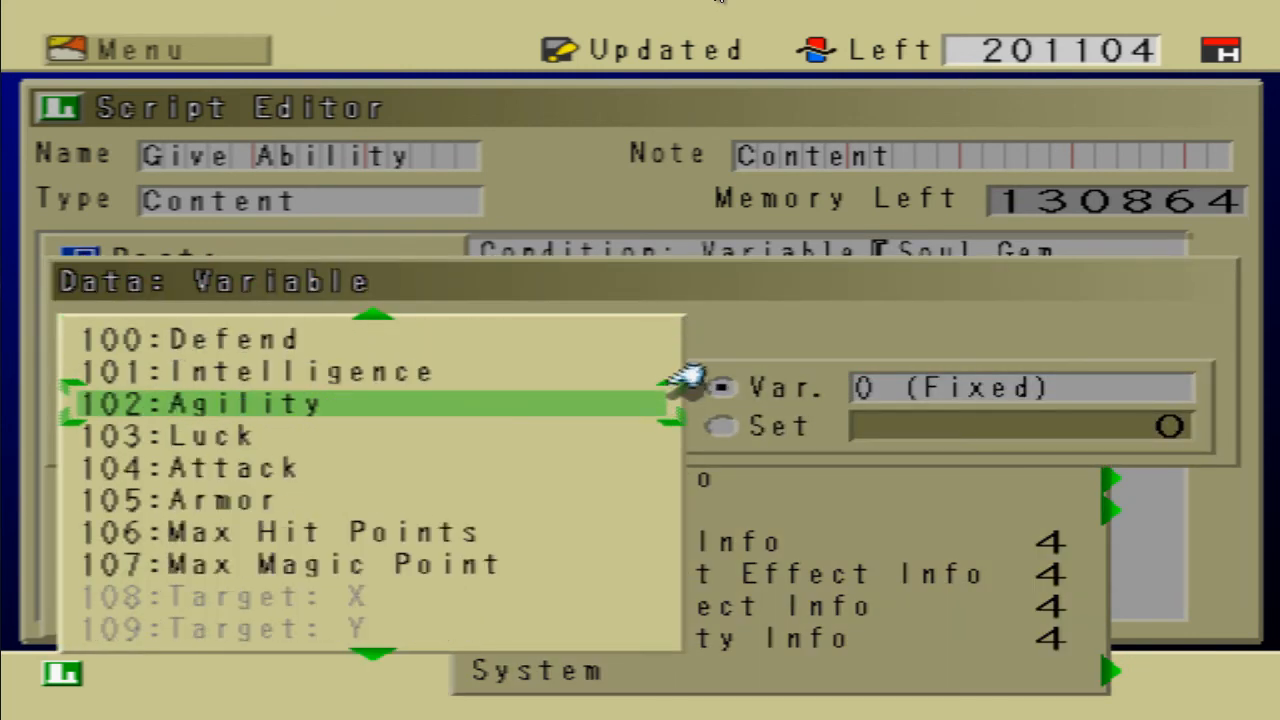
key("Down")
key("Down")
key("Down")
key("Down")
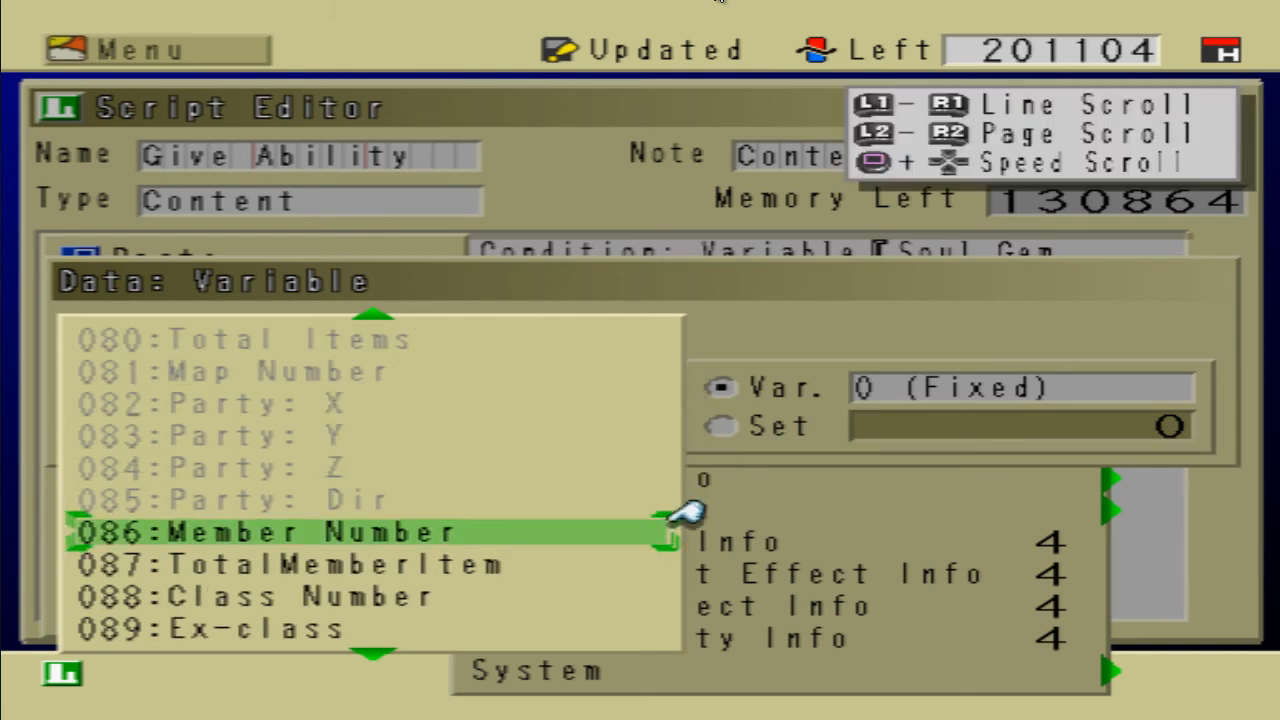
key("Escape")
key("Escape")
key("Return")
key("Escape")
key("Escape")
Step: Exit the Give Ability script with its data updated
key("Escape")
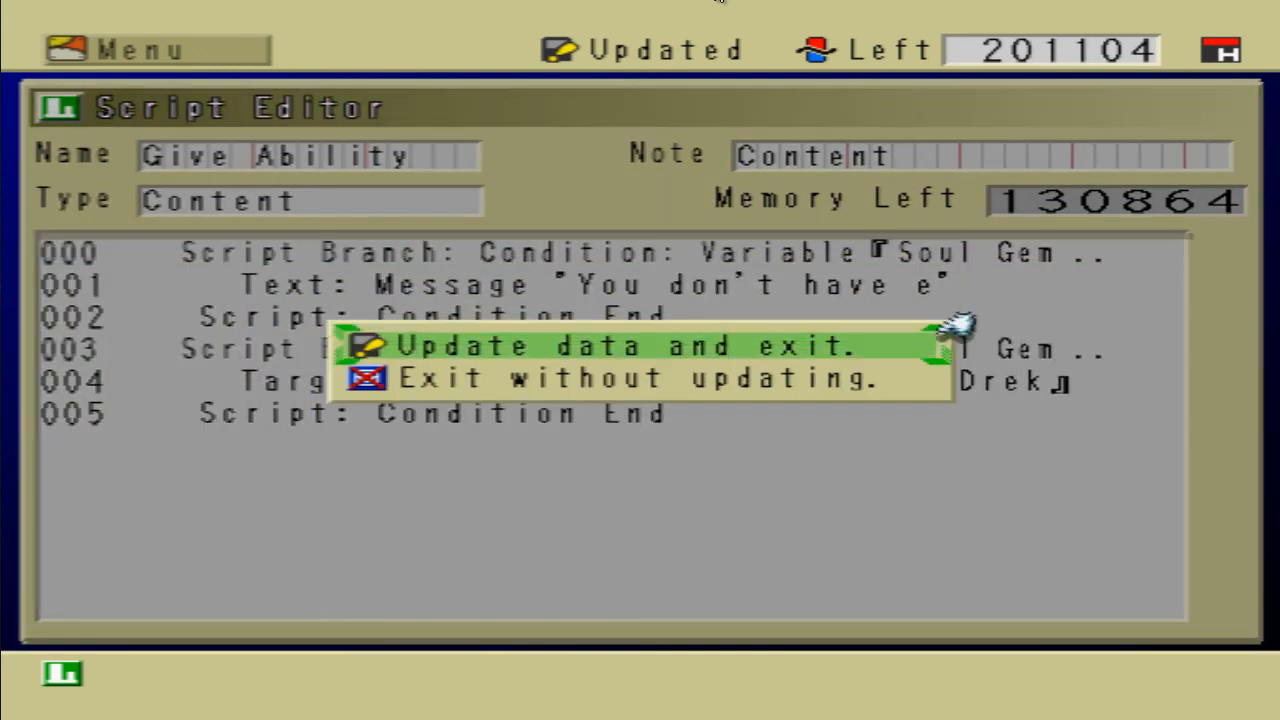
key("Return")
key("Escape")
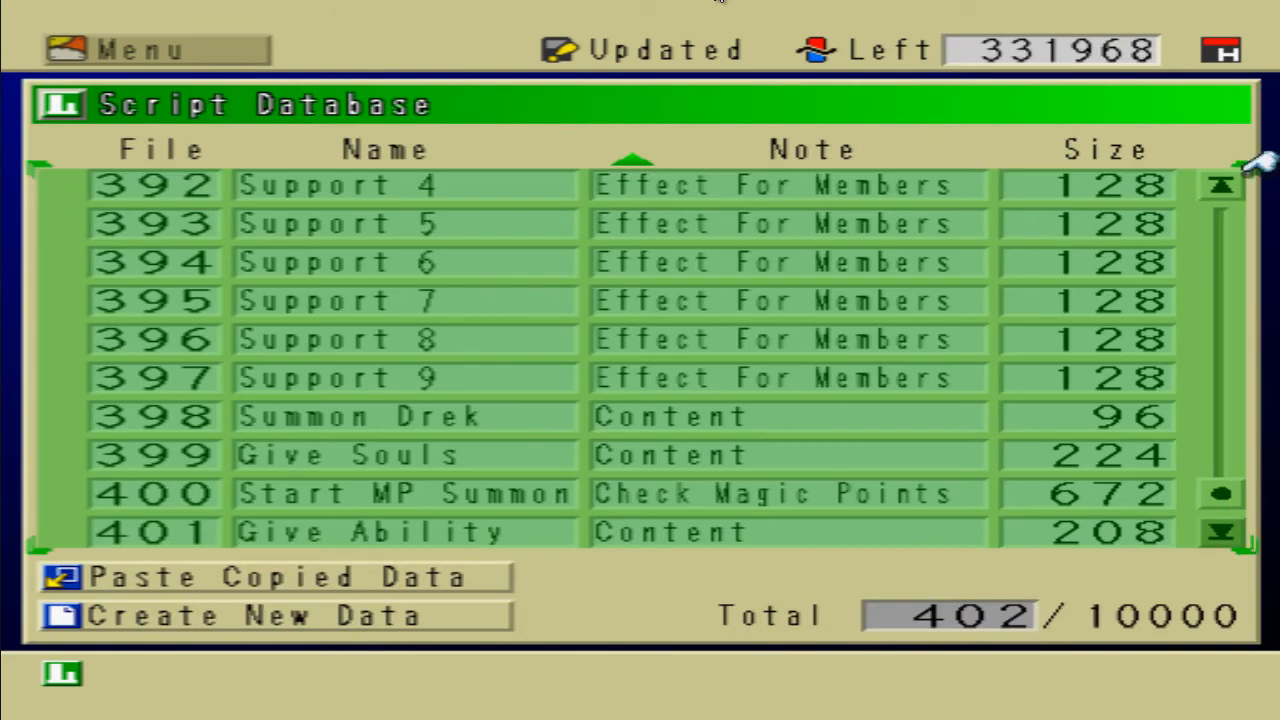
Step: Leave the Script Database and open the Party Member Database to its member list
key("Escape")
key("Down")
key("Down")
key("Down")
key("Down")
key("Down")
key("Return")
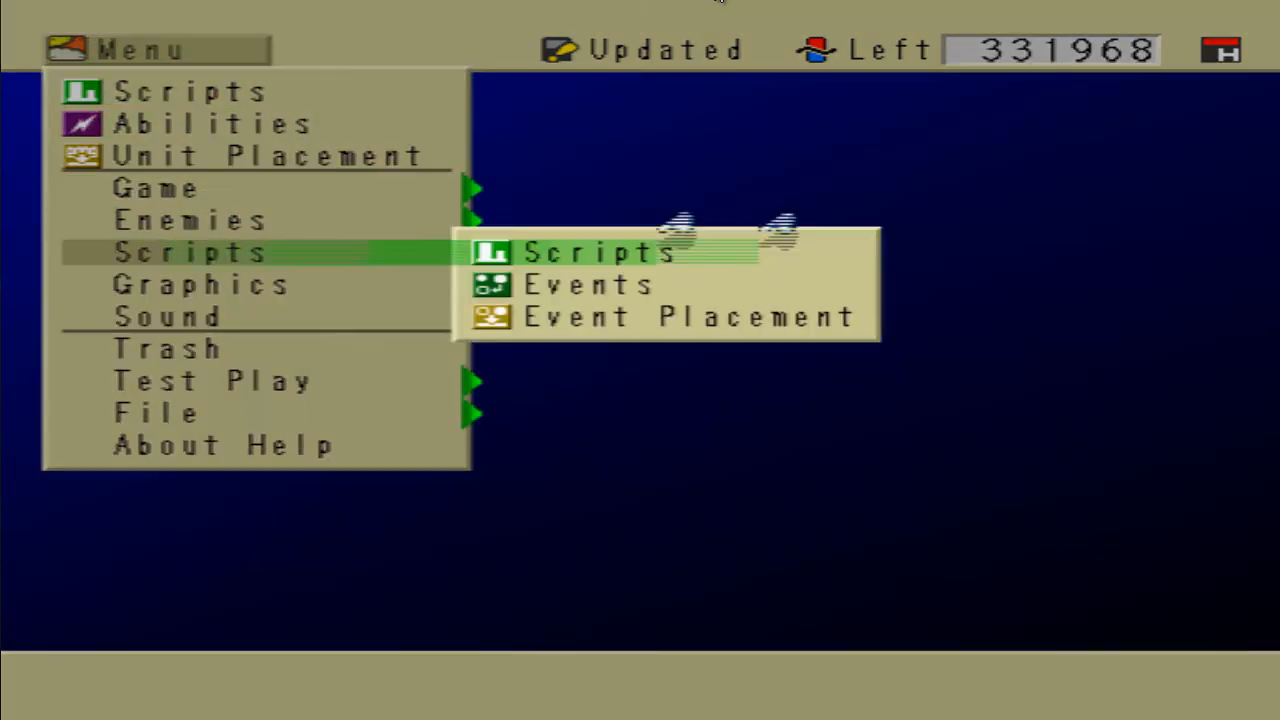
key("Escape")
key("Up")
key("Up")
key("Return")
key("Down")
key("Down")
key("Down")
key("Down")
key("Down")
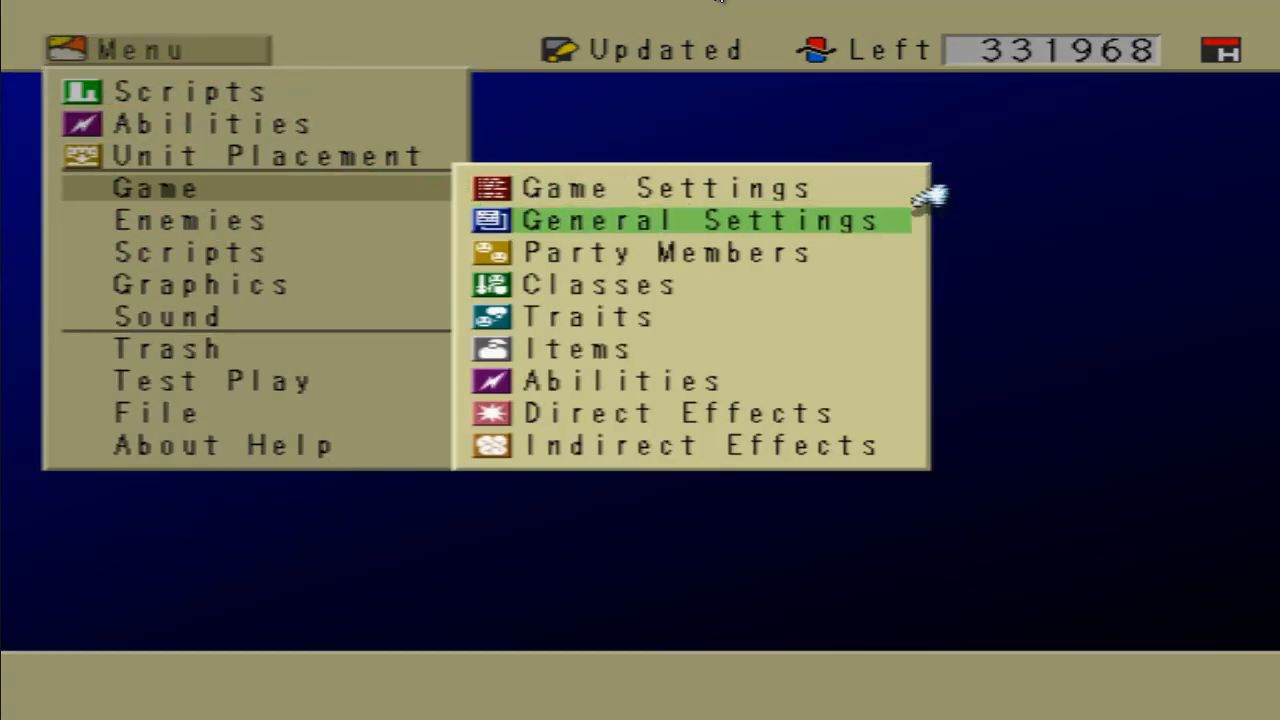
key("Up")
key("Up")
key("Up")
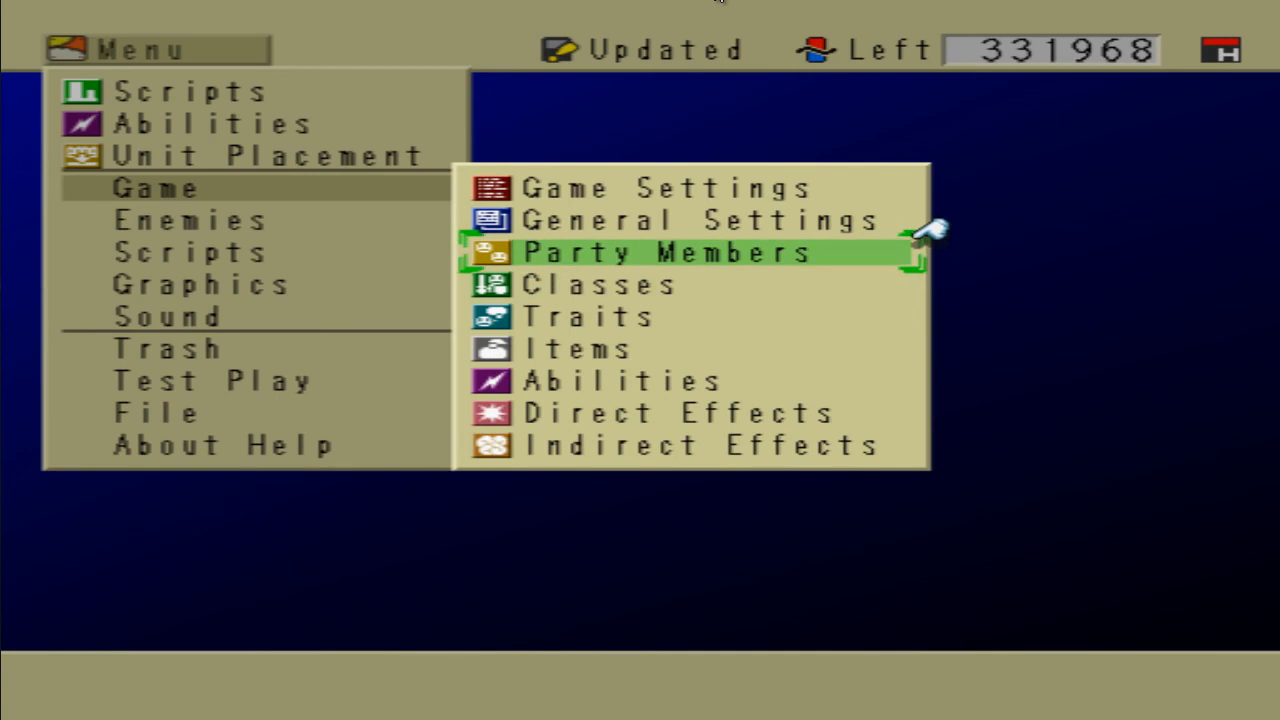
key("Return")
key("Up")
key("Return")
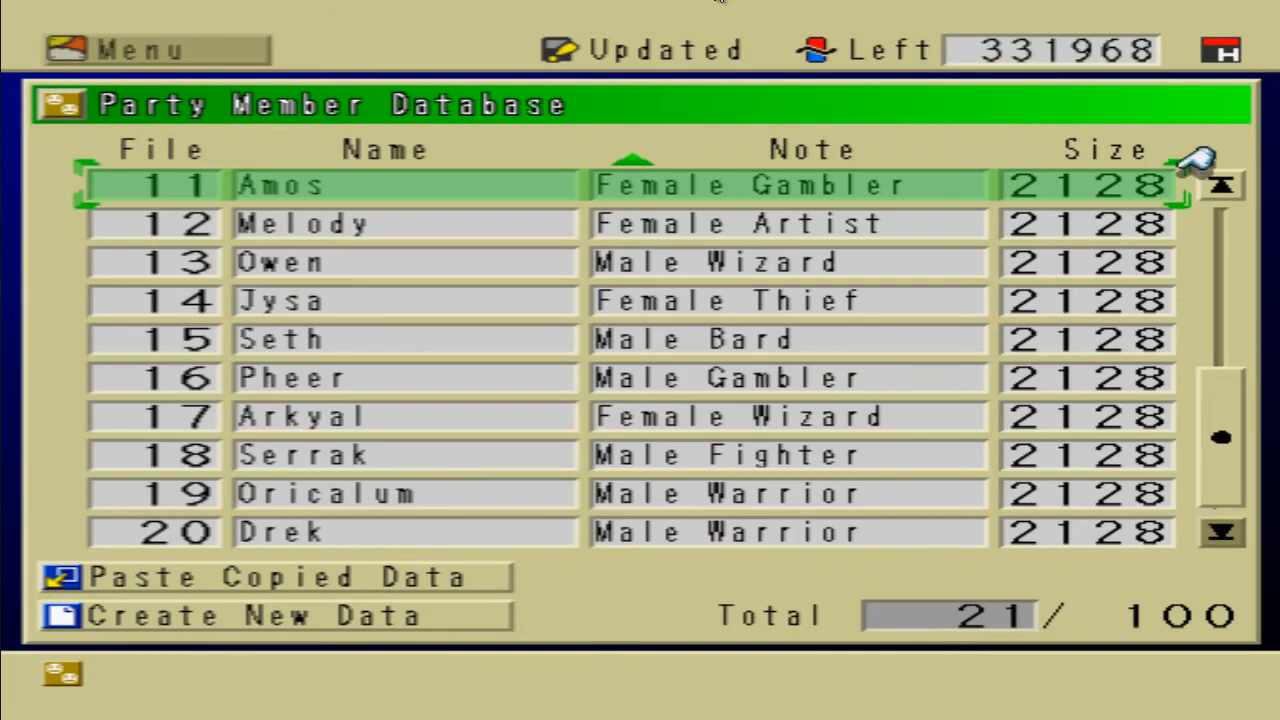
Step: Look through the party member list to check which file number belongs to each member
key("Down")
key("Down")
key("Down")
key("Up")
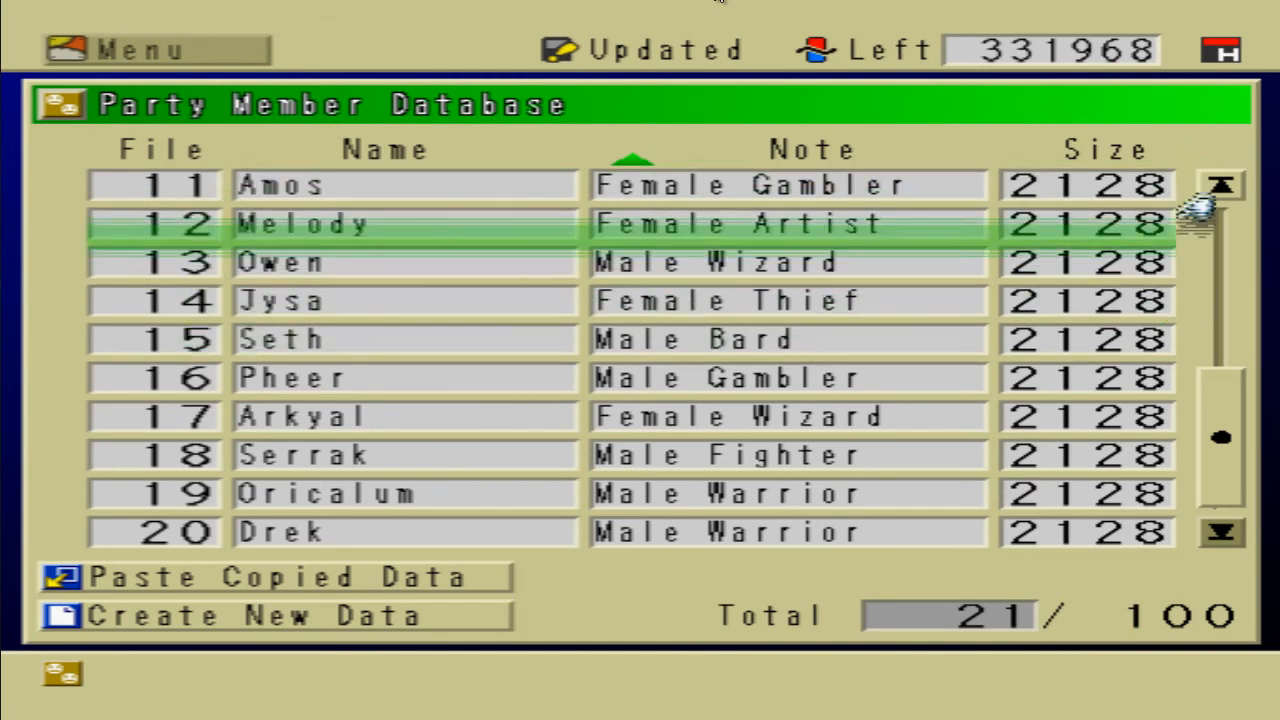
key("Up")
key("Up")
key("Up")
key("Up")
key("Up")
key("Up")
key("Up")
key("Up")
key("Up")
key("Up")
key("Up")
key("Up")
key("Up")
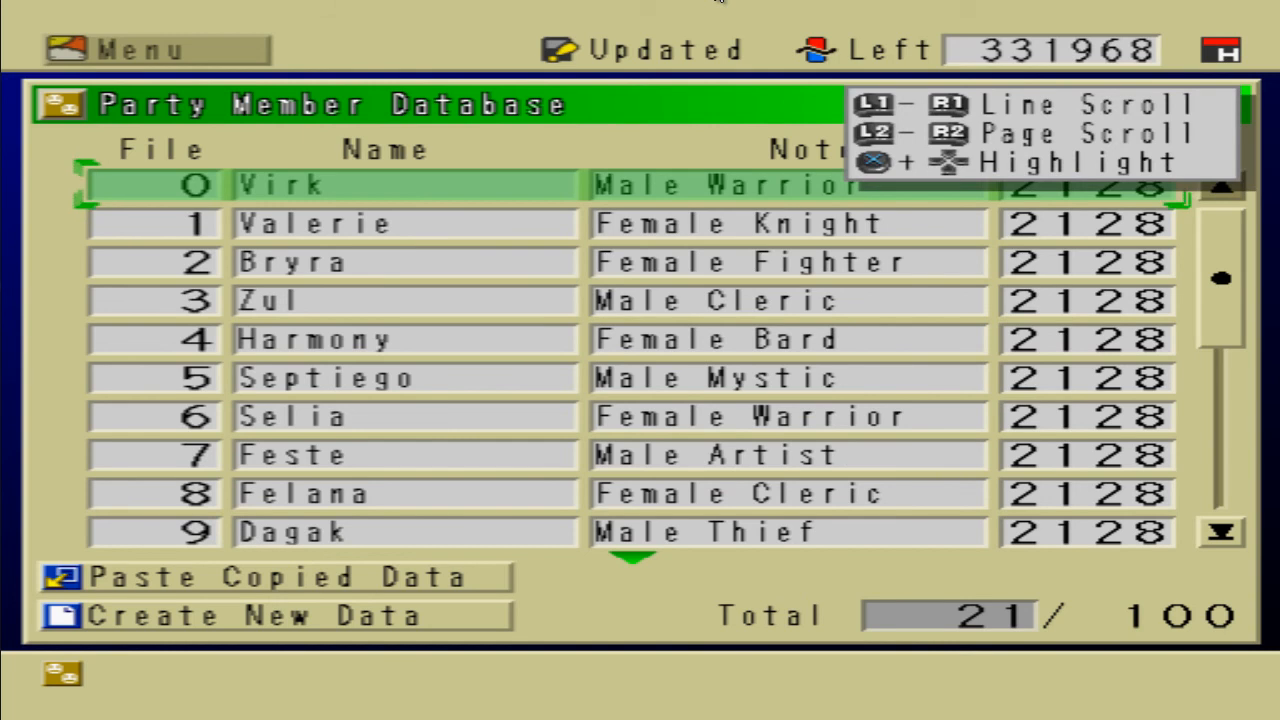
key("Down")
key("Down")
key("Down")
key("Down")
key("Down")
key("Down")
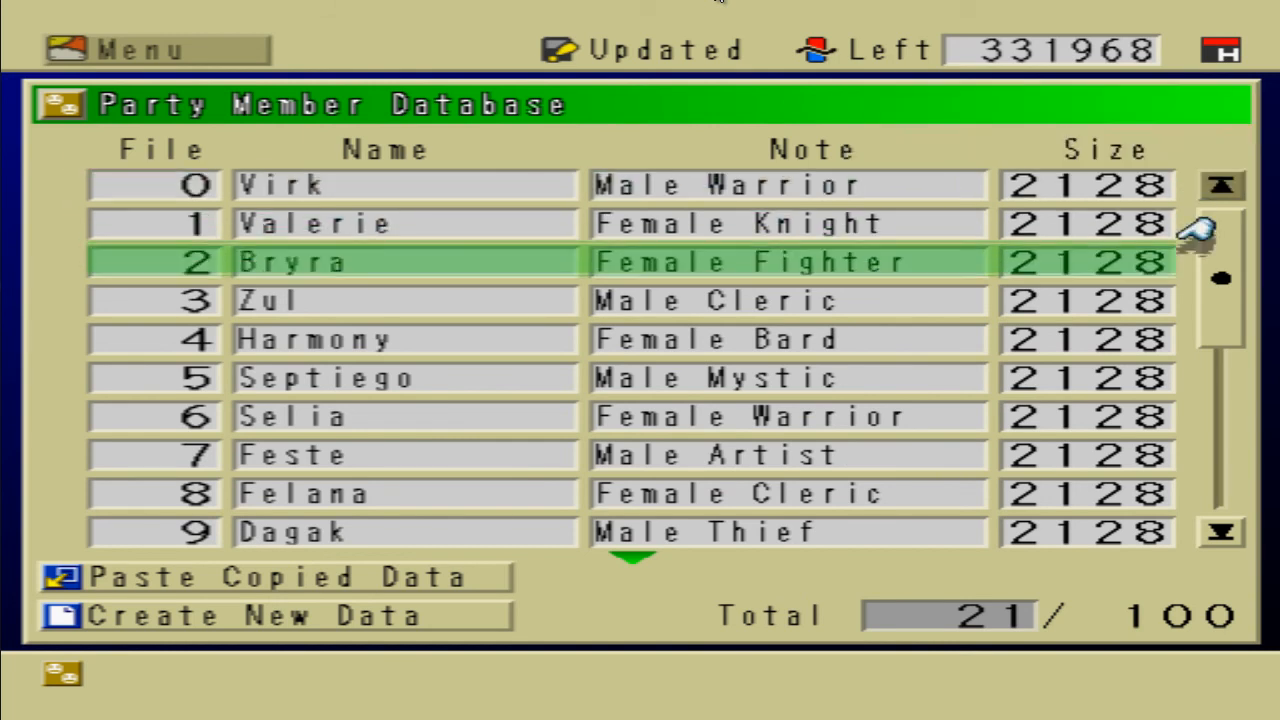
key("Up")
key("Up")
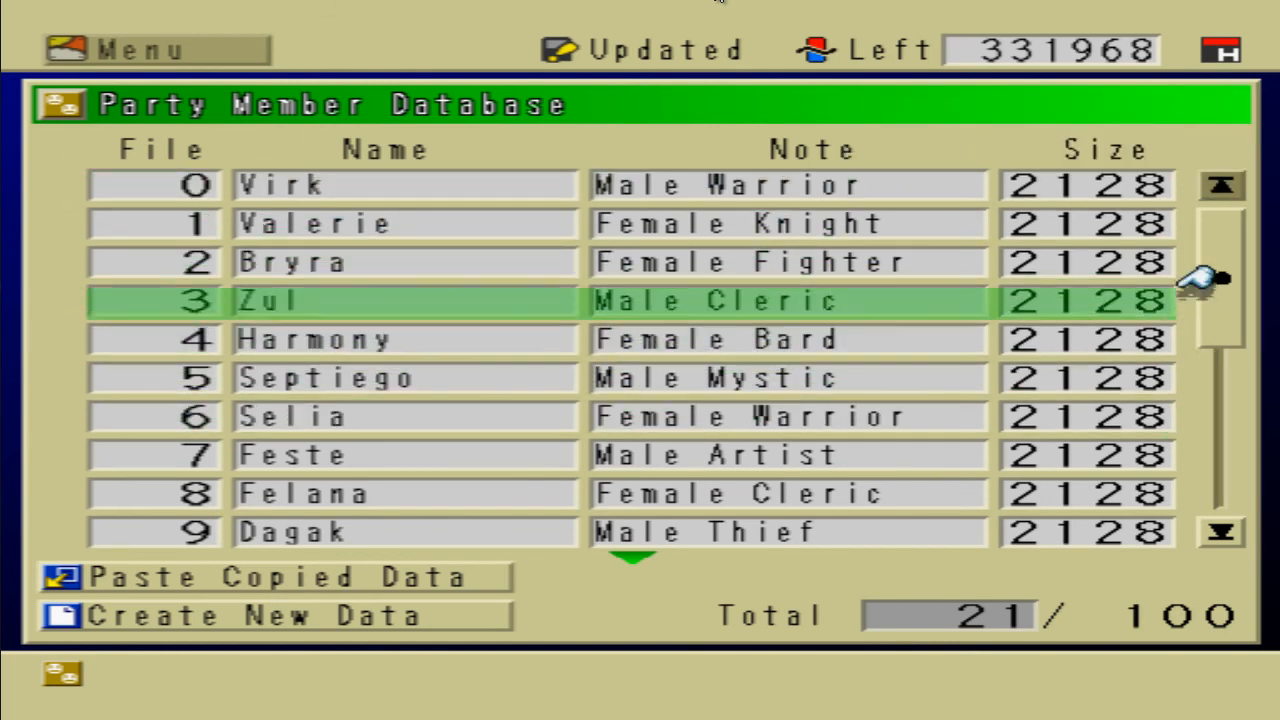
key("Down")
key("Up")
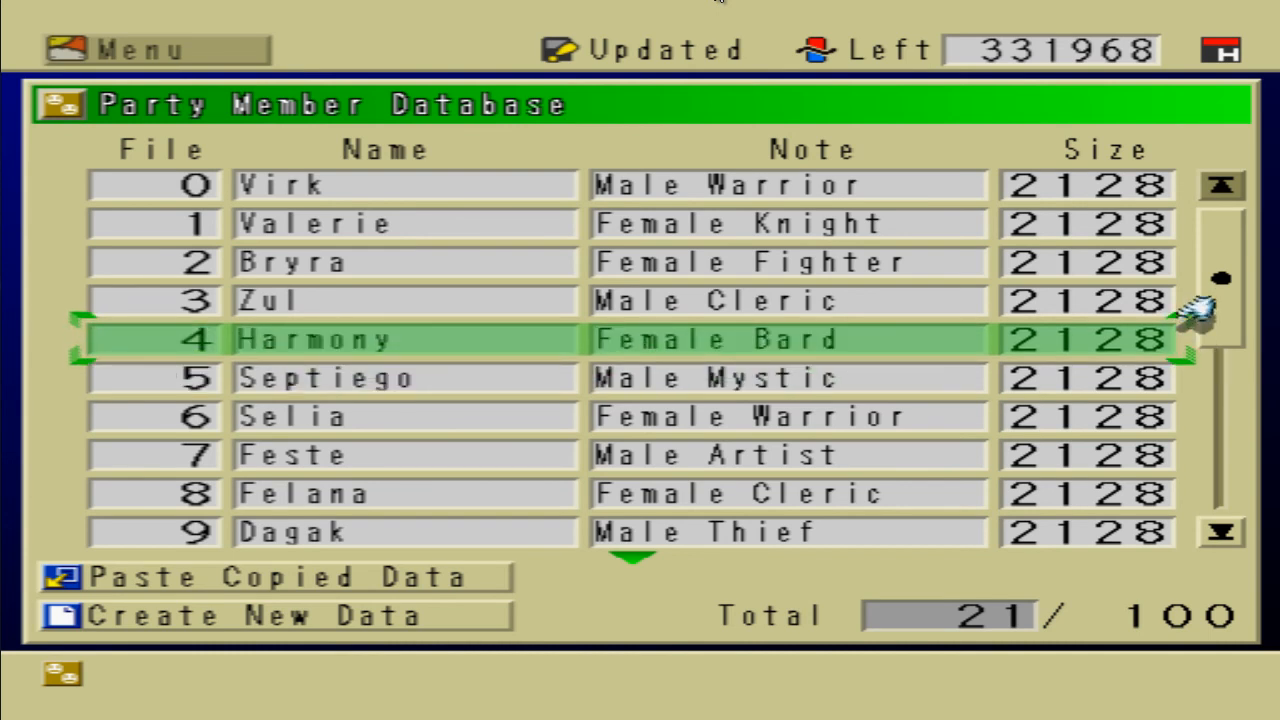
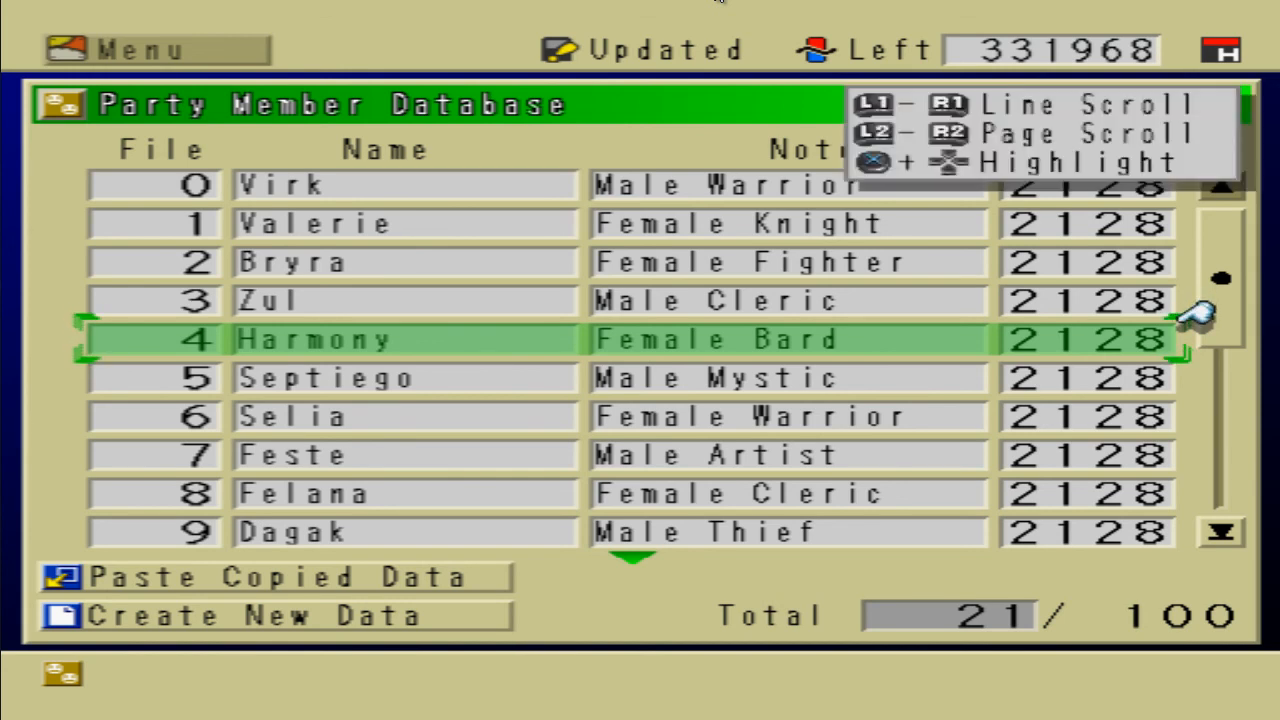
Step: Leave the Party Member Database and reopen the Give Ability script from the Script Database for editing
key("Escape")
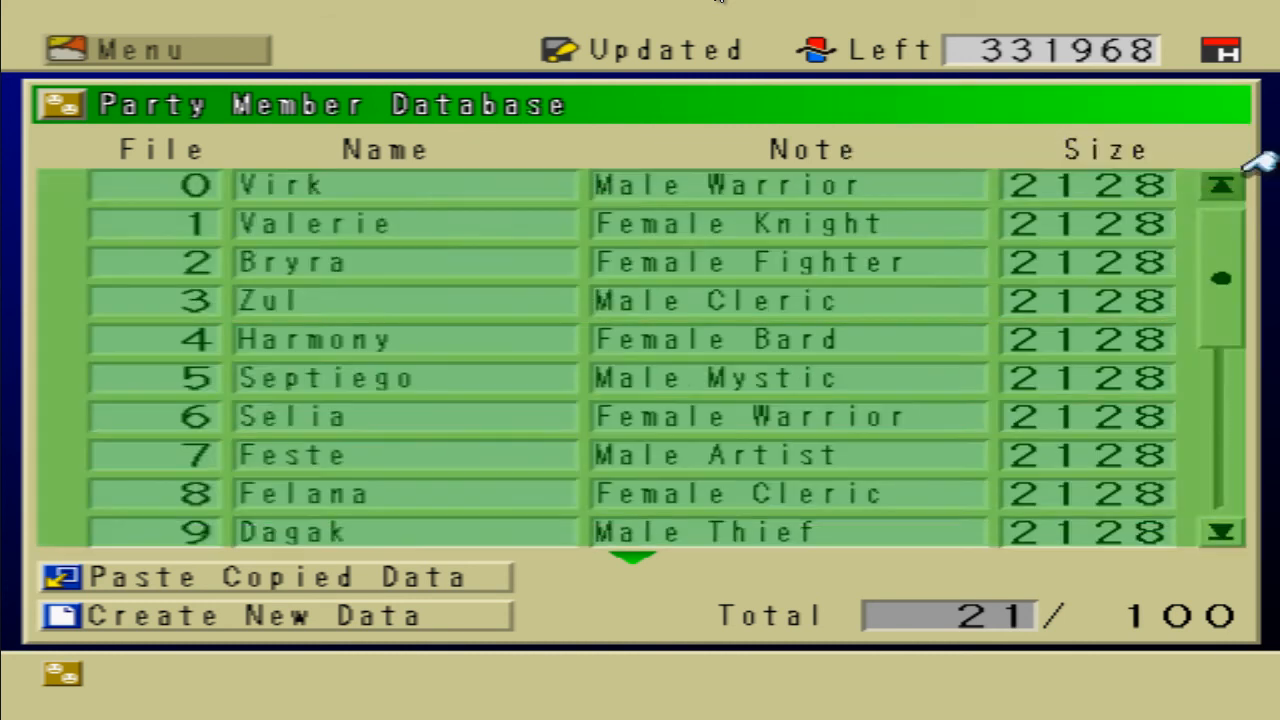
key("Escape")
key("Return")
key("Down")
key("Down")
key("Down")
key("Down")
key("Down")
key("Return")
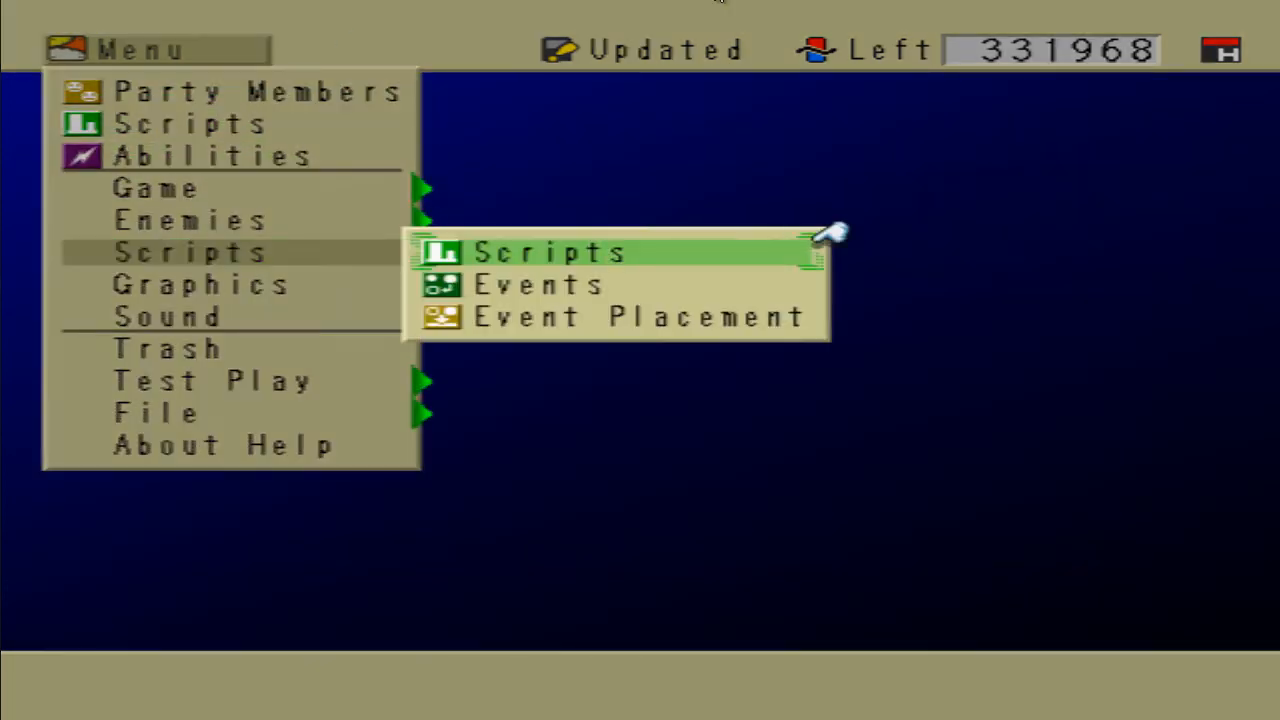
key("Return")
key("Down")
key("Down")
key("Down")
key("Down")
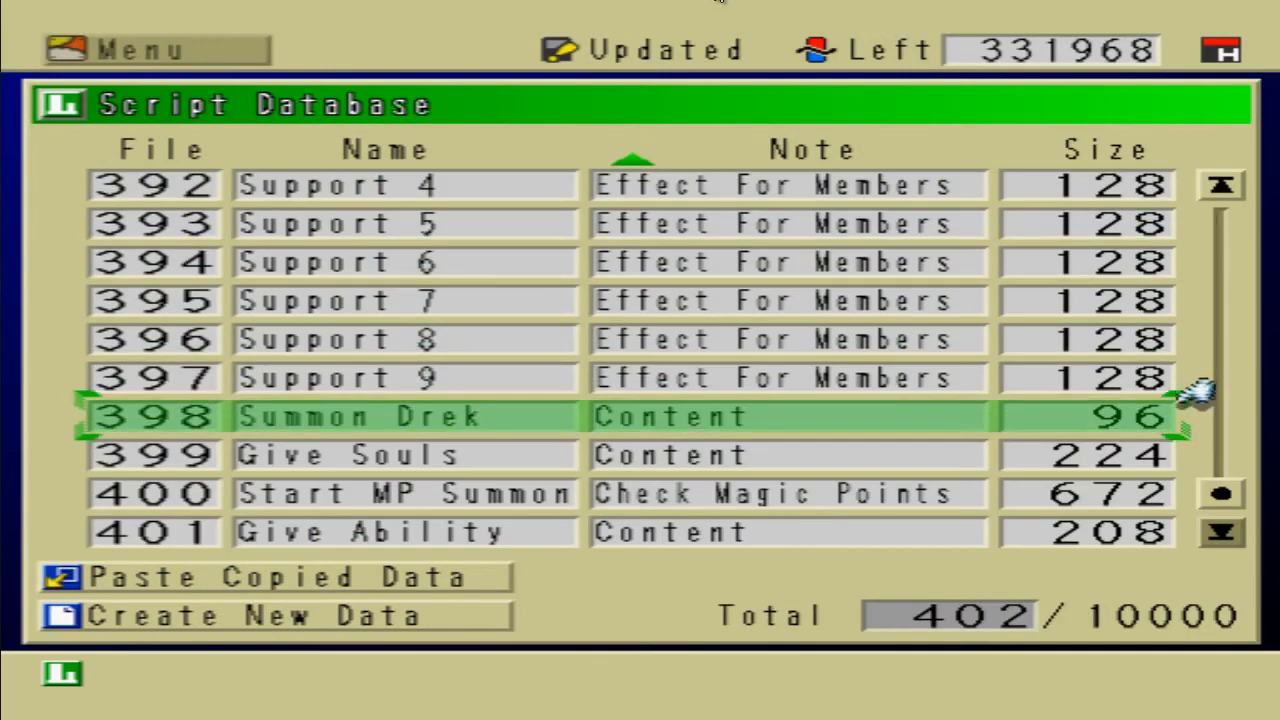
key("Return")
key("Return")
key("Down")
key("Return")
key("Down")
key("Down")
key("Down")
key("Down")
key("Down")
key("Down")
key("Down")
key("Return")
key("Down")
key("Return")
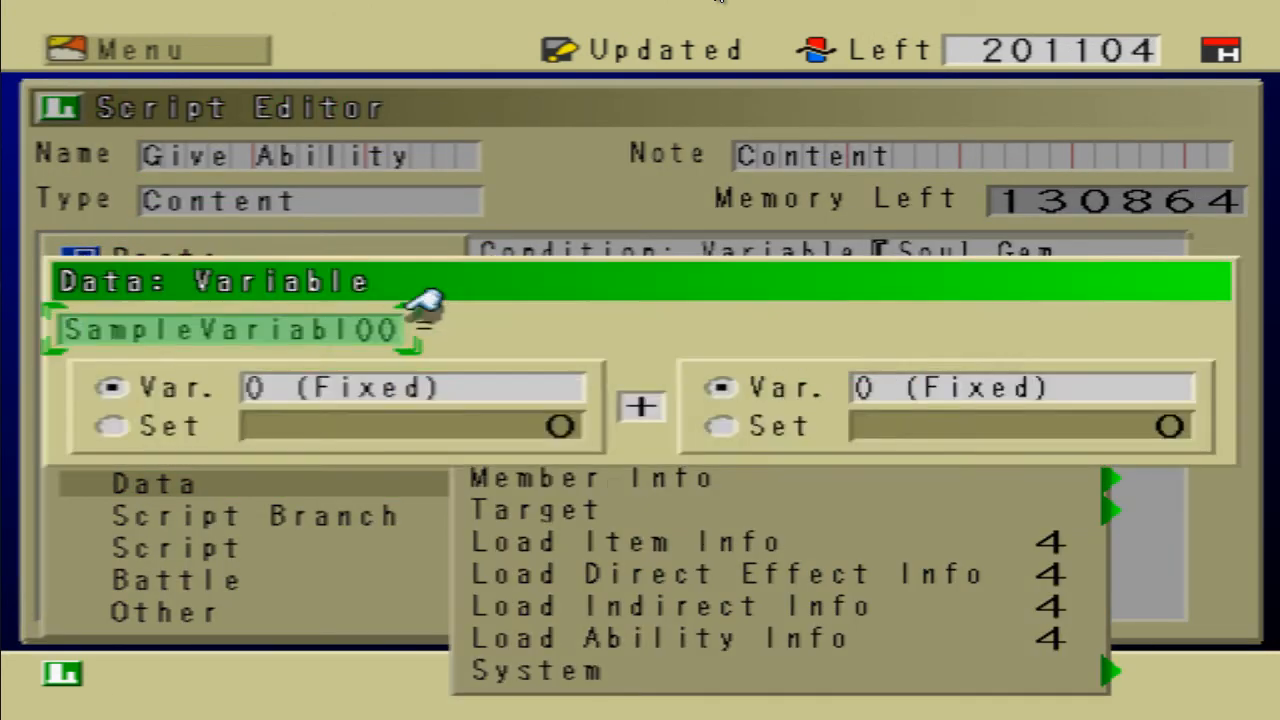
key("Return")
key("Page_Up")
key("Page_Up")
key("Page_Up")
key("Page_Up")
key("Page_Up")
key("Page_Up")
key("Page_Up")
key("Page_Up")
key("Page_Up")
key("Page_Up")
key("Page_Up")
key("Page_Up")
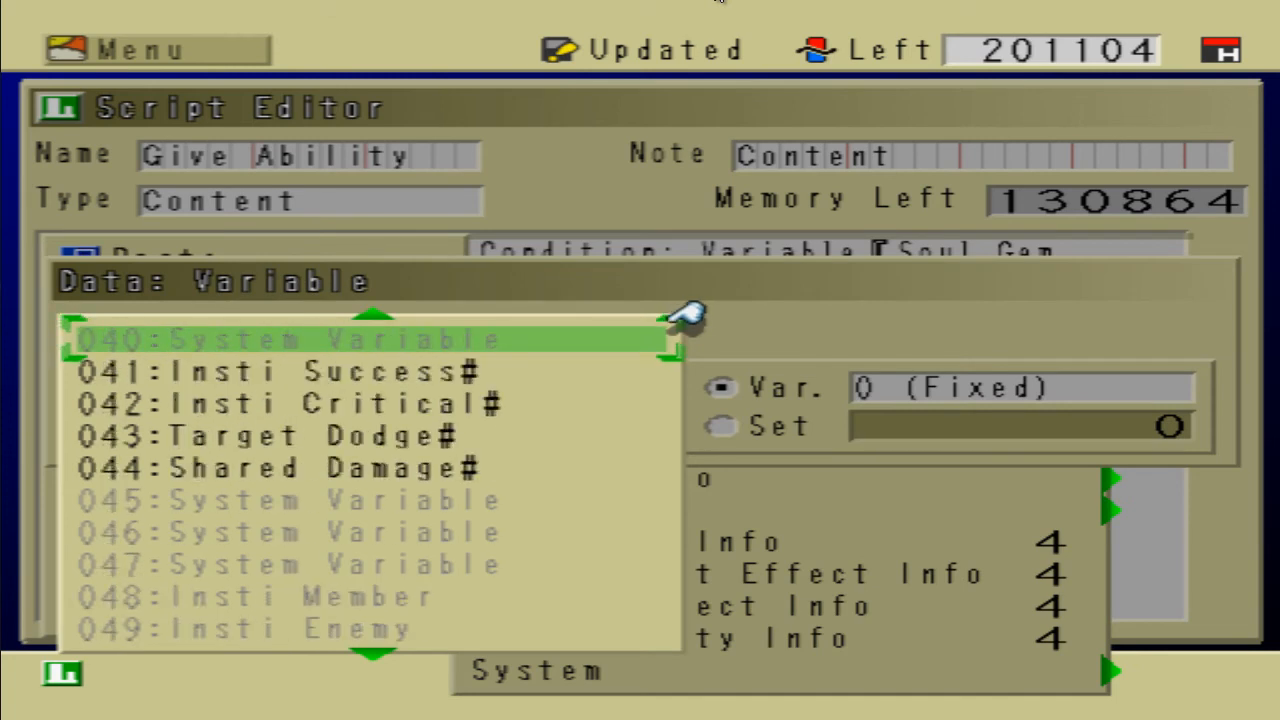
key("Escape")
key("Escape")
key("Return")
key("Escape")
key("Escape")
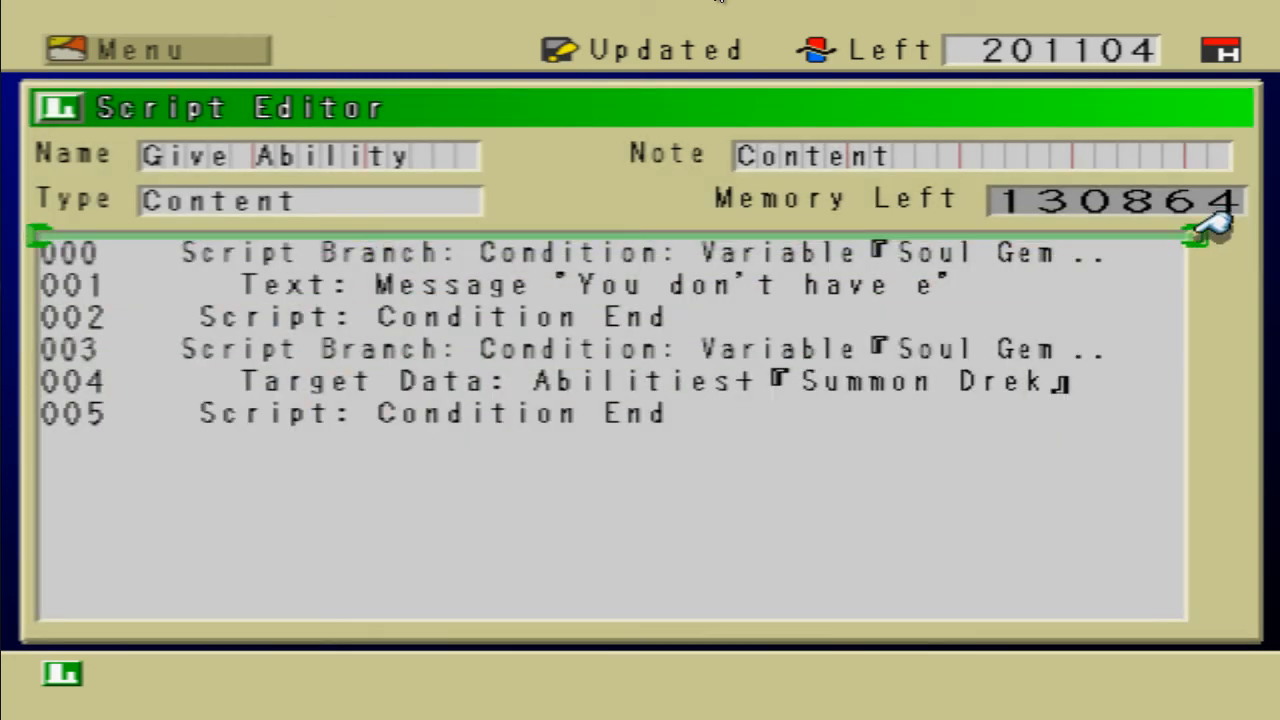
Step: Go over the lines of the Give Ability script and exit it with its data updated
key("F1")
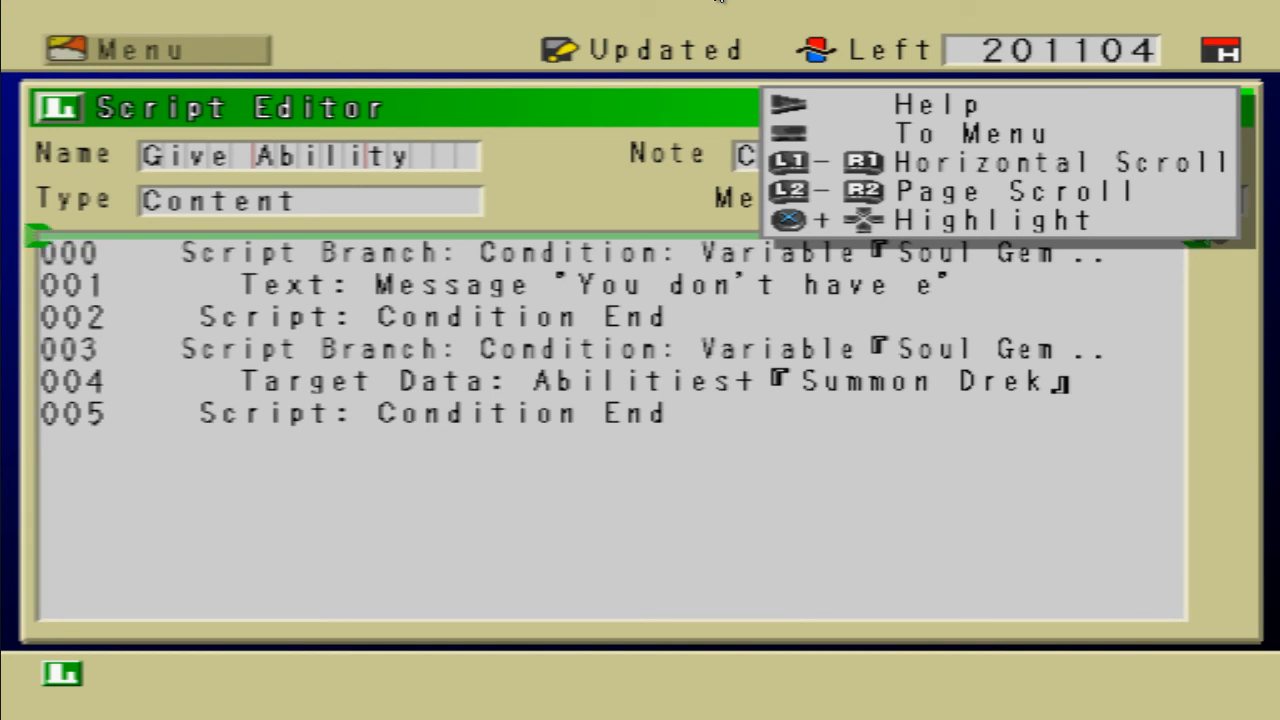
key("Down")
key("Down")
key("Down")
key("Down")
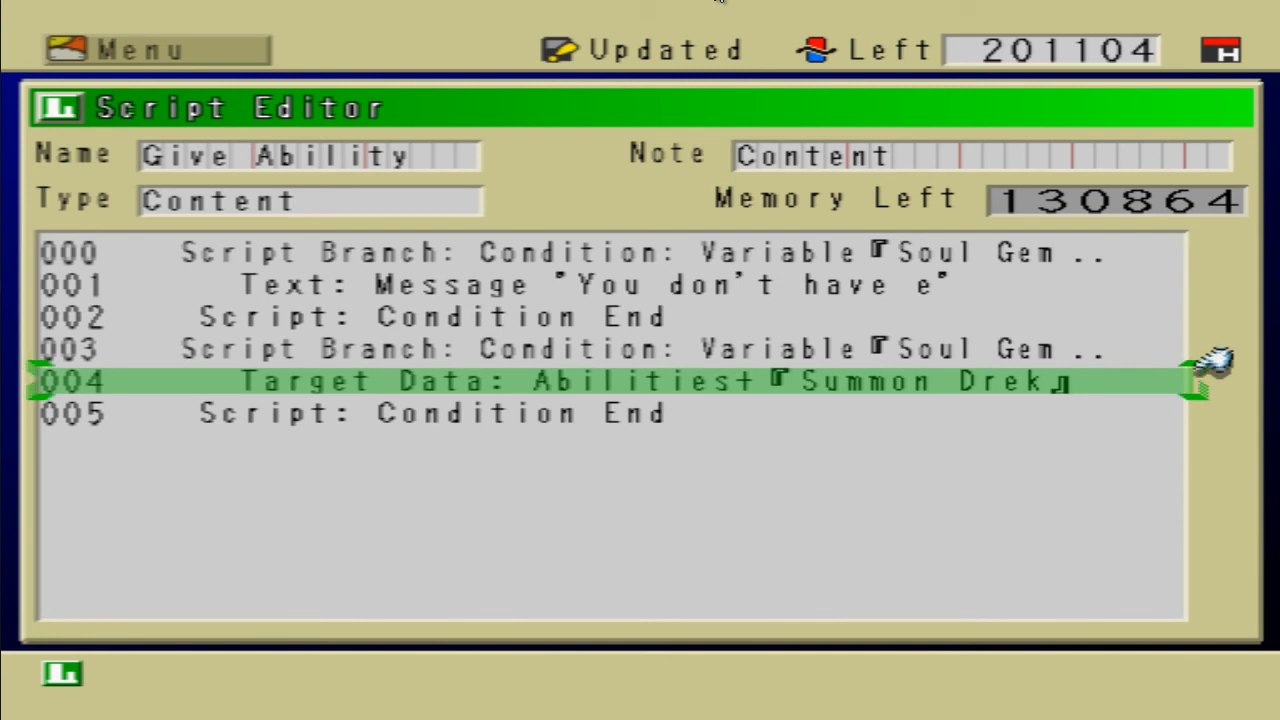
key("F1")
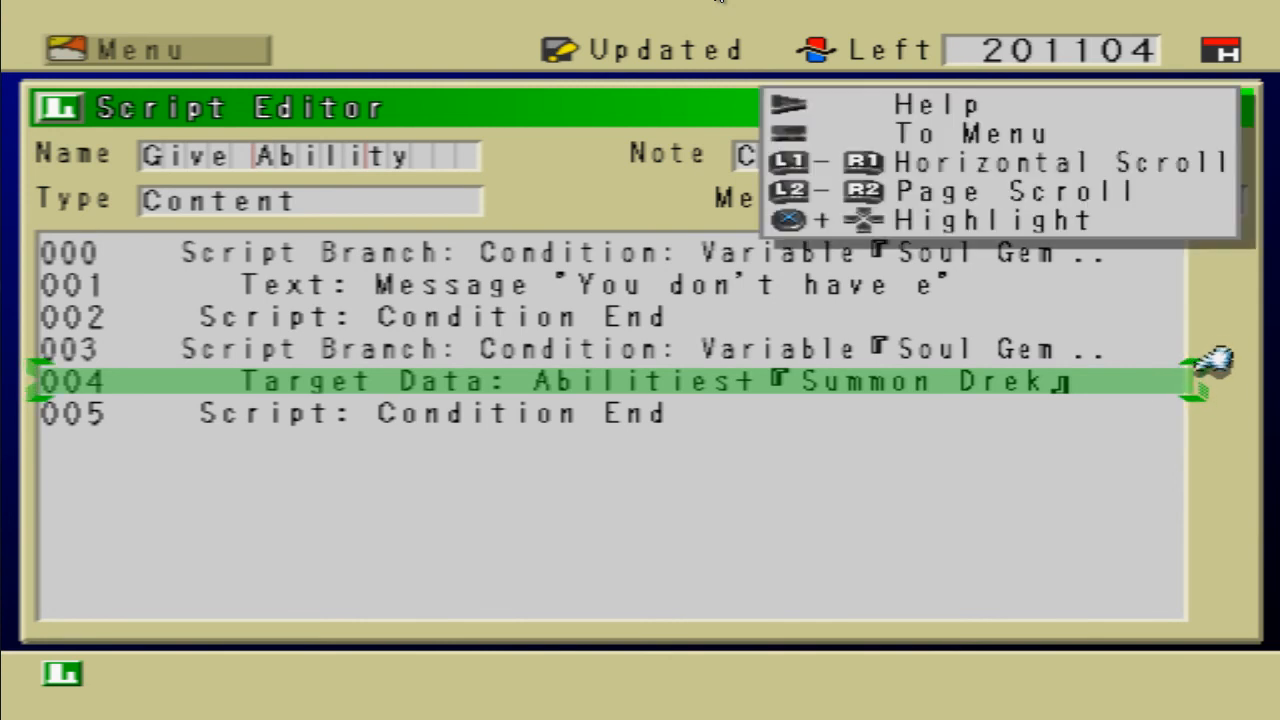
key("Escape")
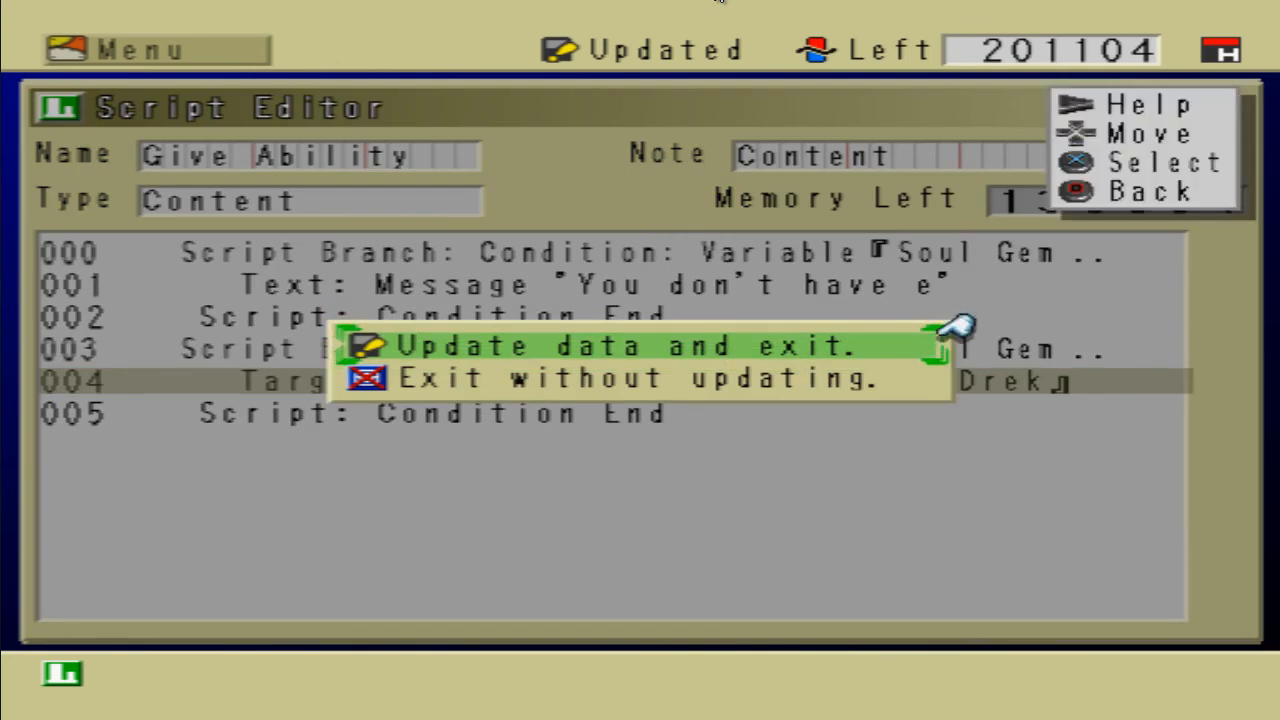
key("Return")
Step: Leave the Script Database and create a new event in the event database
key("Escape")
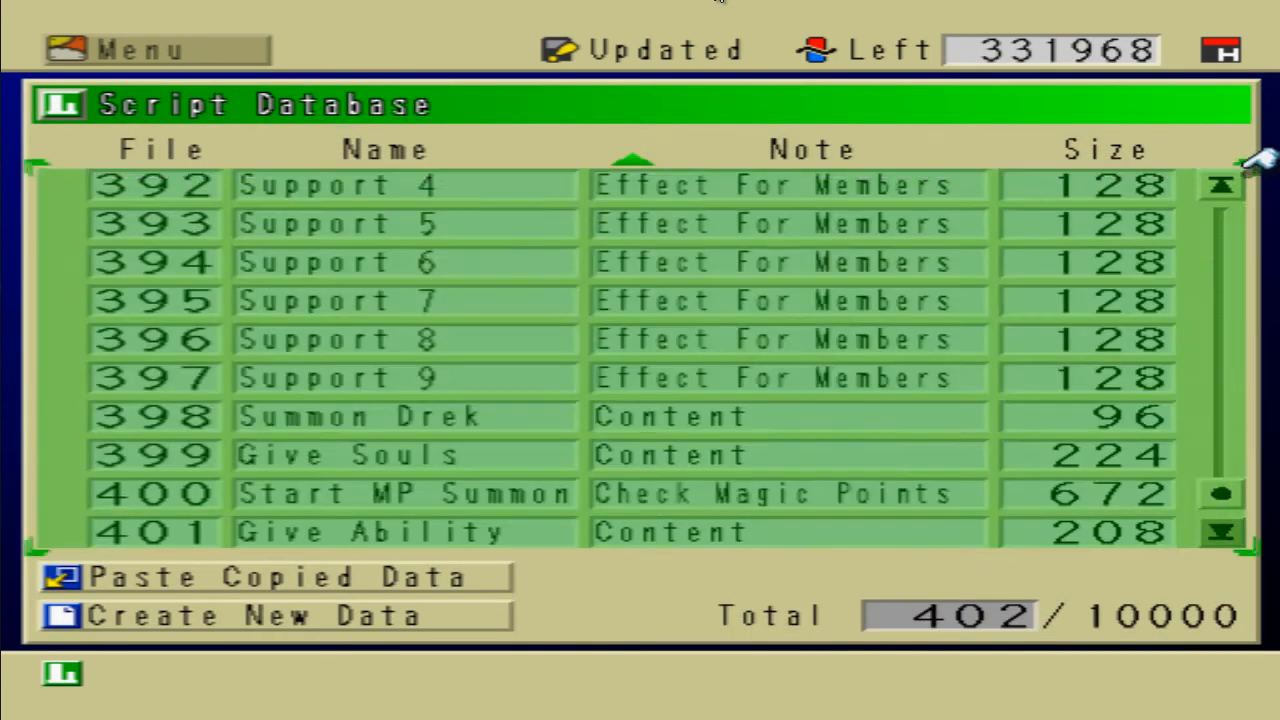
key("Return")
key("Down")
key("Down")
key("Down")
key("Return")
key("Down")
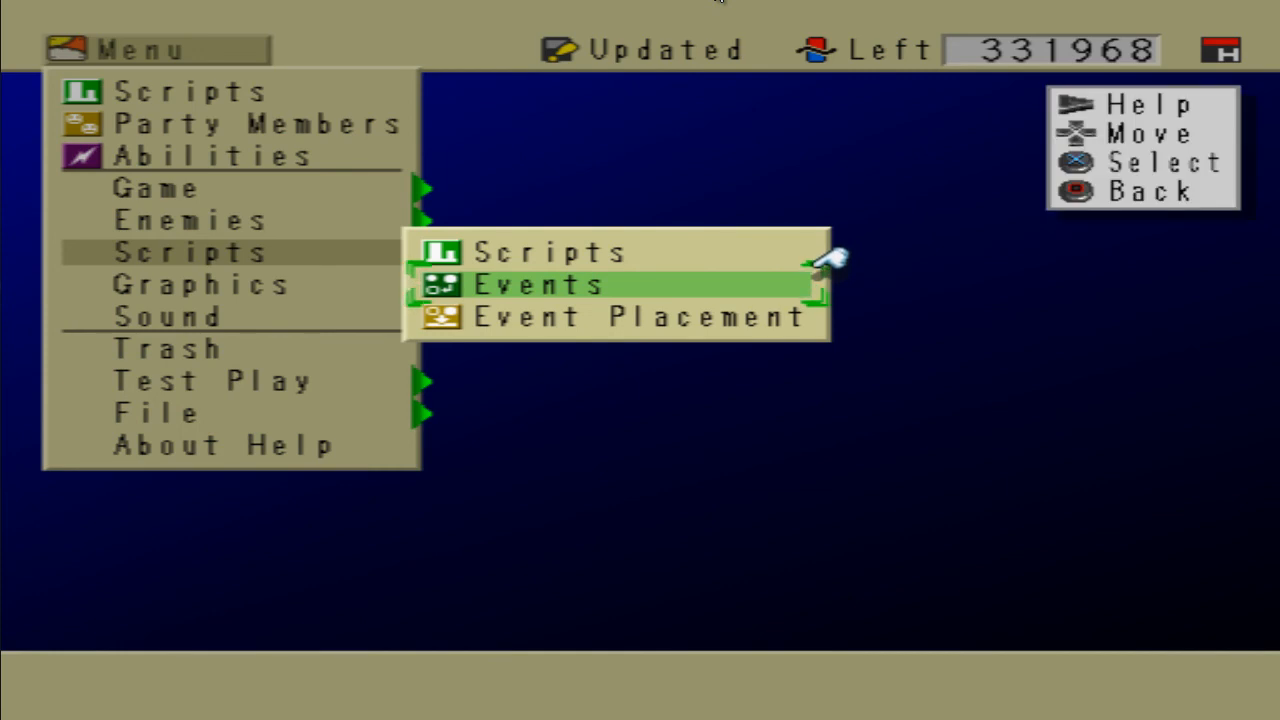
key("Return")
key("Return")
Step: Replace the new event's default name with Give Ability
key("Return")
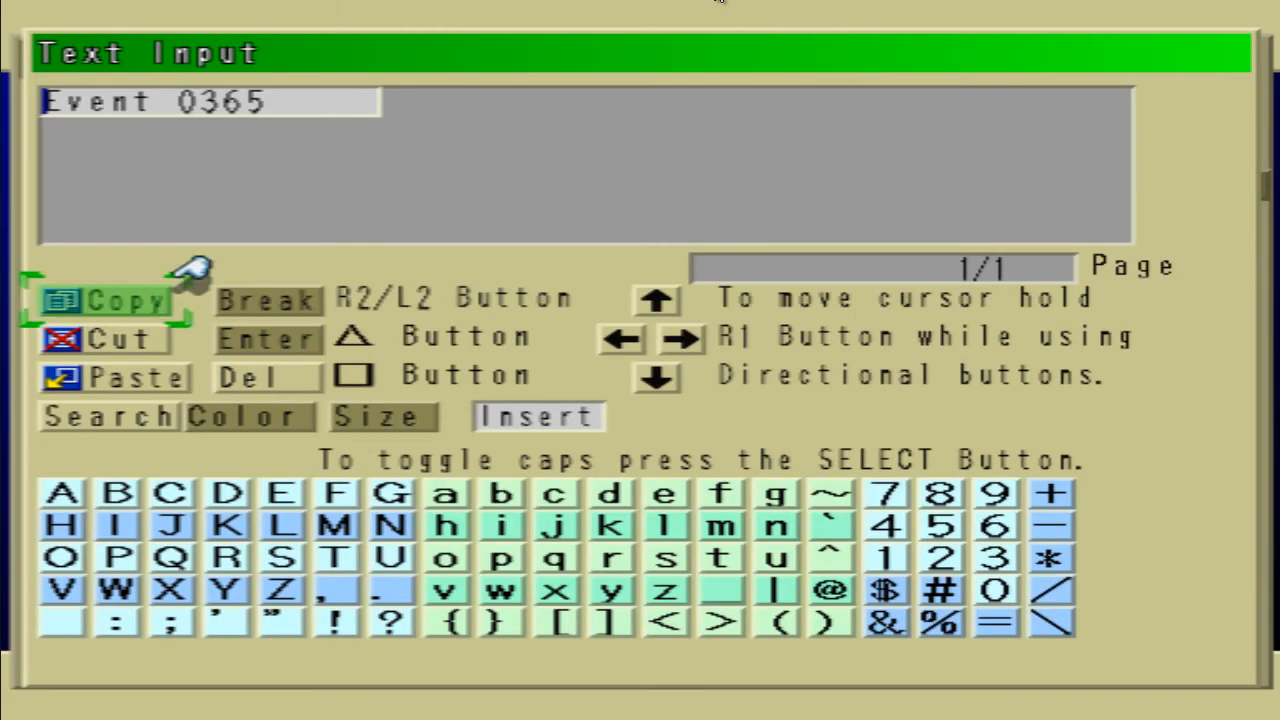
key("Delete")
key("Delete")
key("Delete")
key("Delete")
key("Delete")
key("Delete")
key("Delete")
key("Delete")
key("Delete")
key("Delete")
key("Down")
key("Down")
key("Down")
key("Down")
key("Right")
key("Right")
key("Right")
key("Right")
key("Right")
key("Return")
key("Right")
key("Right")
key("Down")
key("Return")
key("Down")
key("Down")
key("Left")
key("Return")
key("Up")
key("Up")
key("Up")
key("Right")
key("Right")
key("Right")
key("Right")
key("Return")
key("Down")
key("Down")
key("Down")
key("Down")
key("Right")
key("Right")
key("Right")
key("Right")
key("Right")
key("Right")
key("Right")
key("Right")
key("Right")
key("Left")
key("Left")
key("Return")
key("Up")
key("Up")
key("Up")
key("Right")
key("Right")
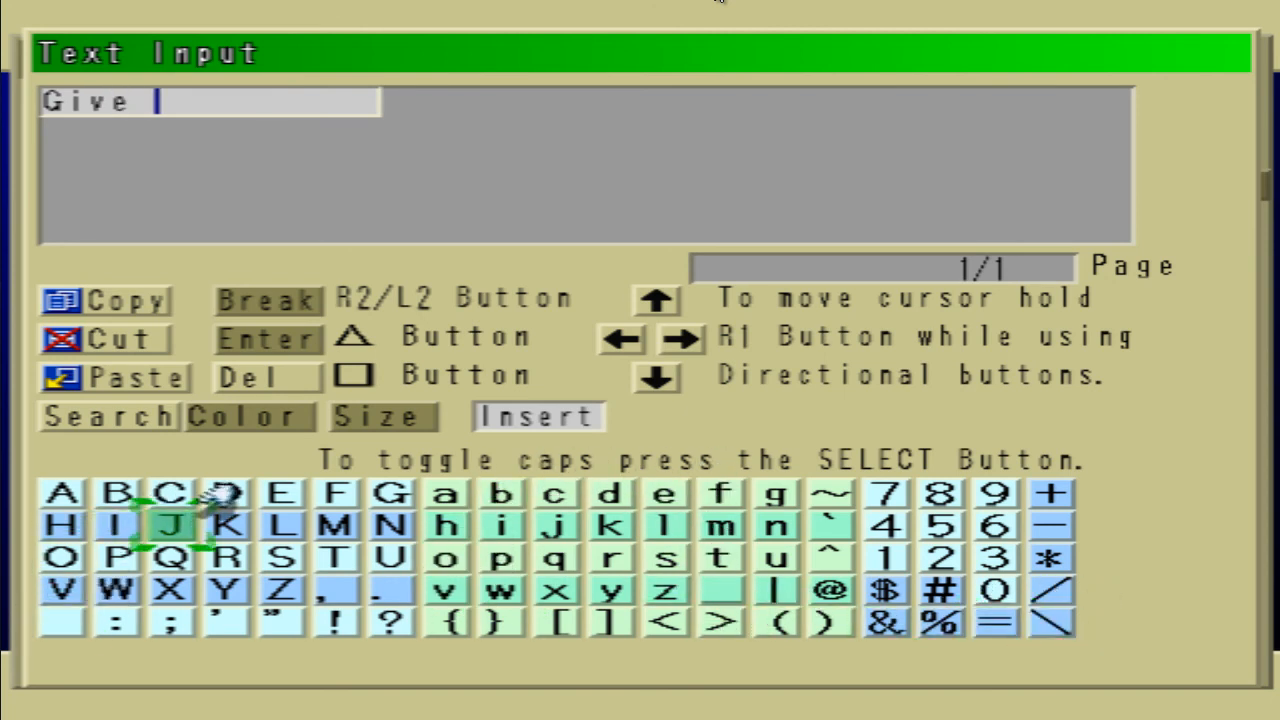
key("Right")
key("Left")
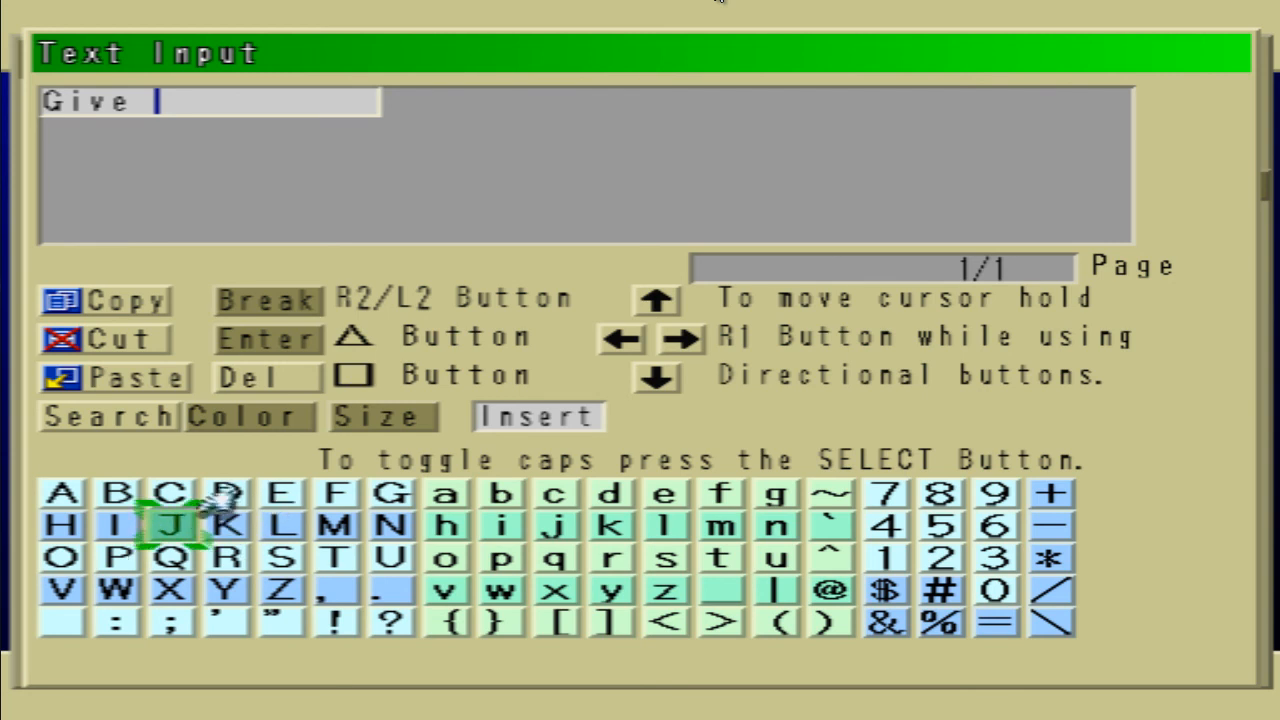
key("Down")
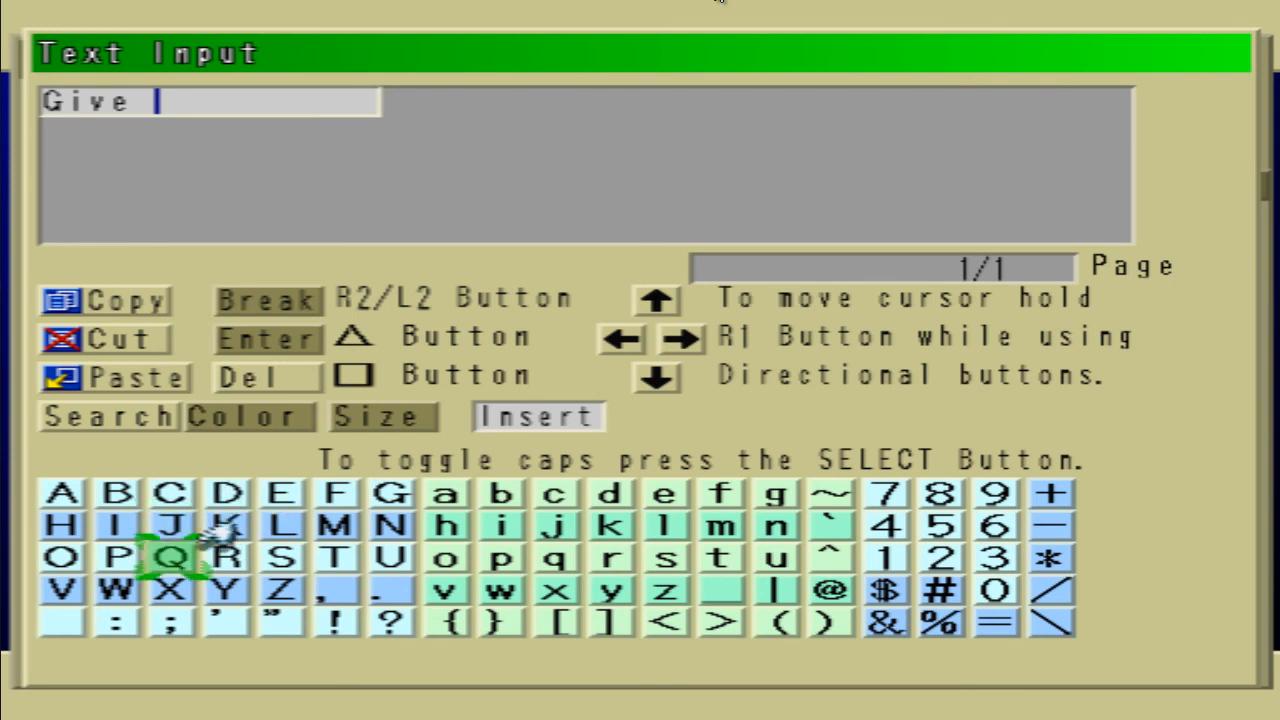
key("Left")
key("Left")
key("Up")
key("Up")
key("Return")
key("Down")
key("Right")
key("Right")
key("Right")
key("Right")
key("Right")
key("Right")
key("Right")
key("Right")
key("Up")
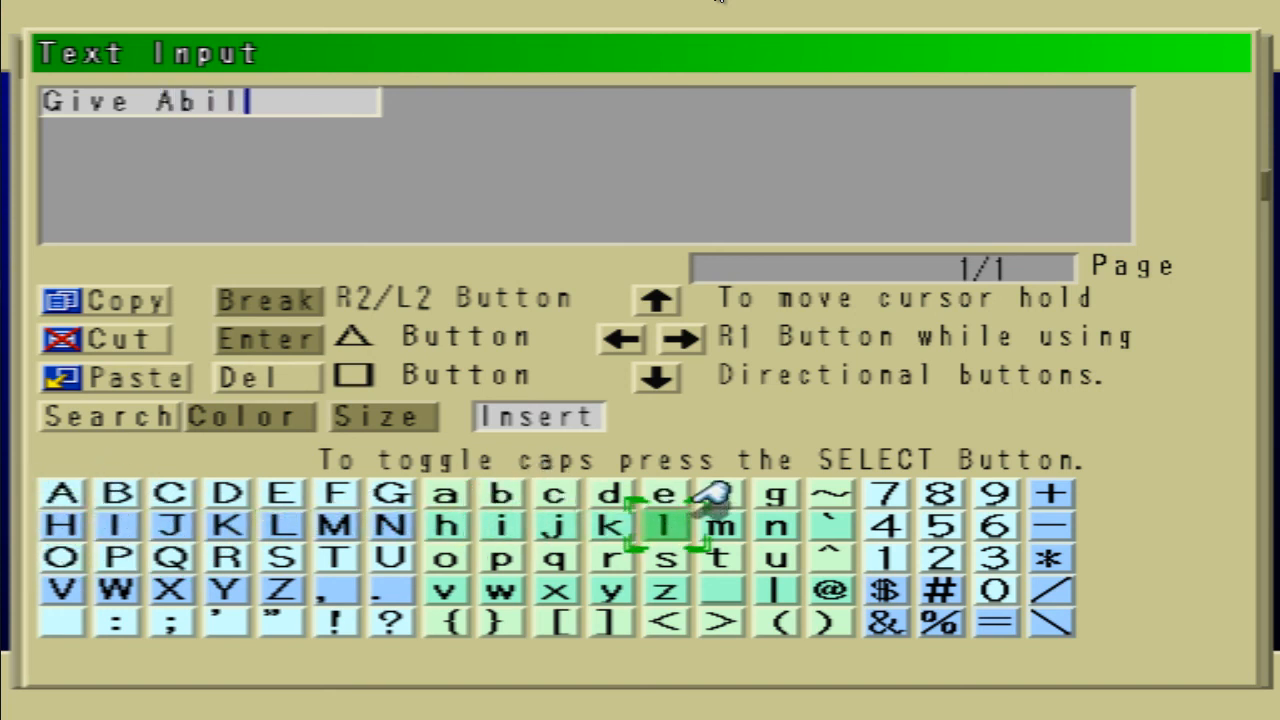
key("Escape")
key("Escape")
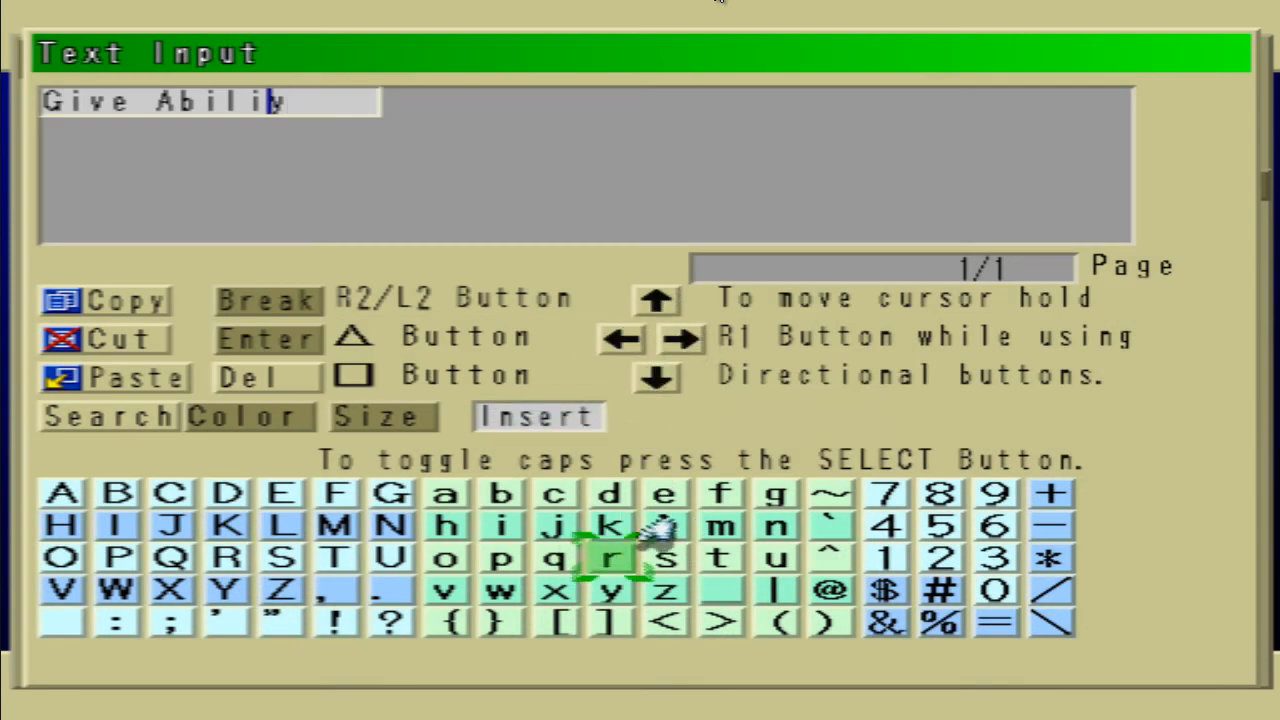
left_click(748, 546)
key("Escape")
left_click(905, 338)
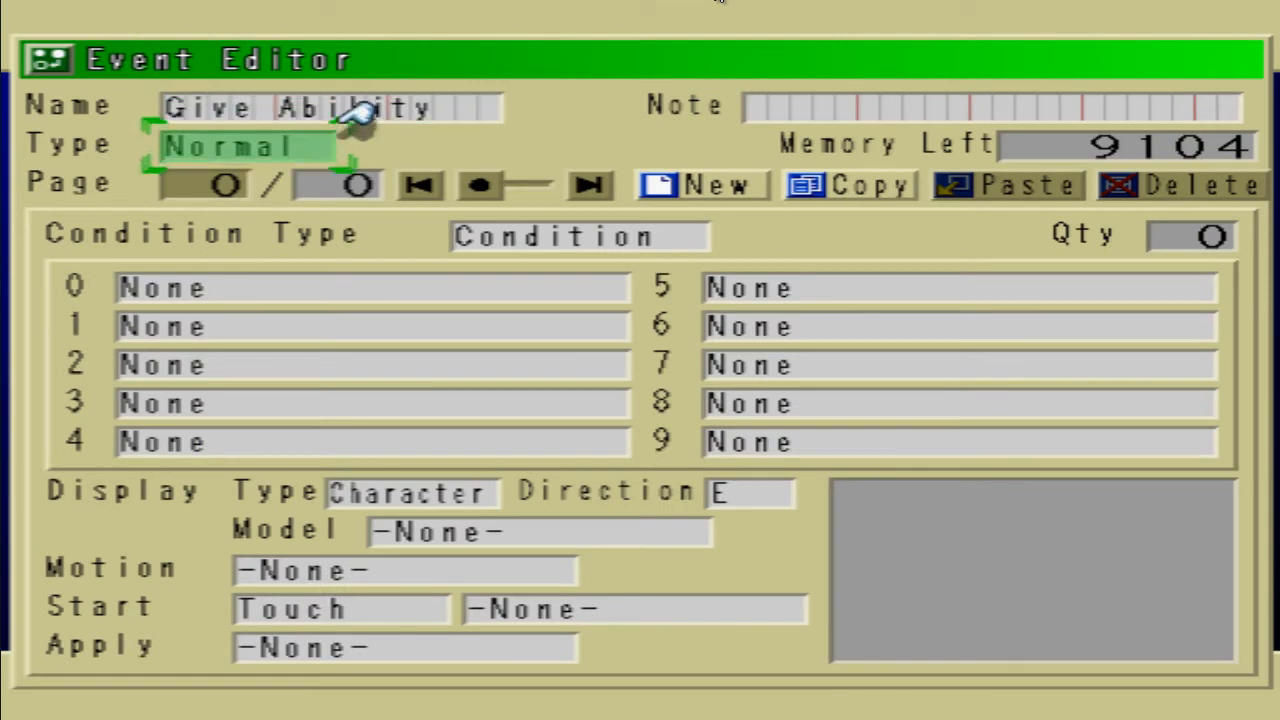
Step: Set the Give Ability event's display model to Sorcerer
key("Up")
key("Up")
key("Up")
key("Return")
key("Down")
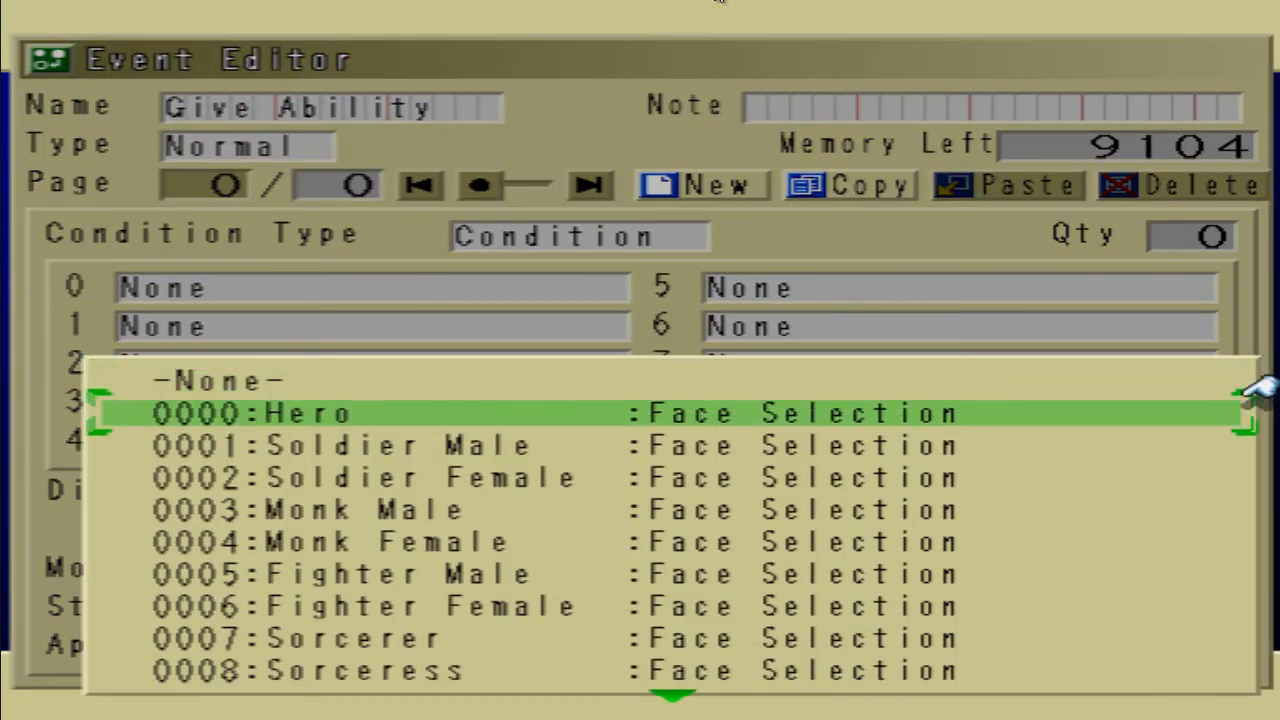
key("Down")
key("Return")
key("Return")
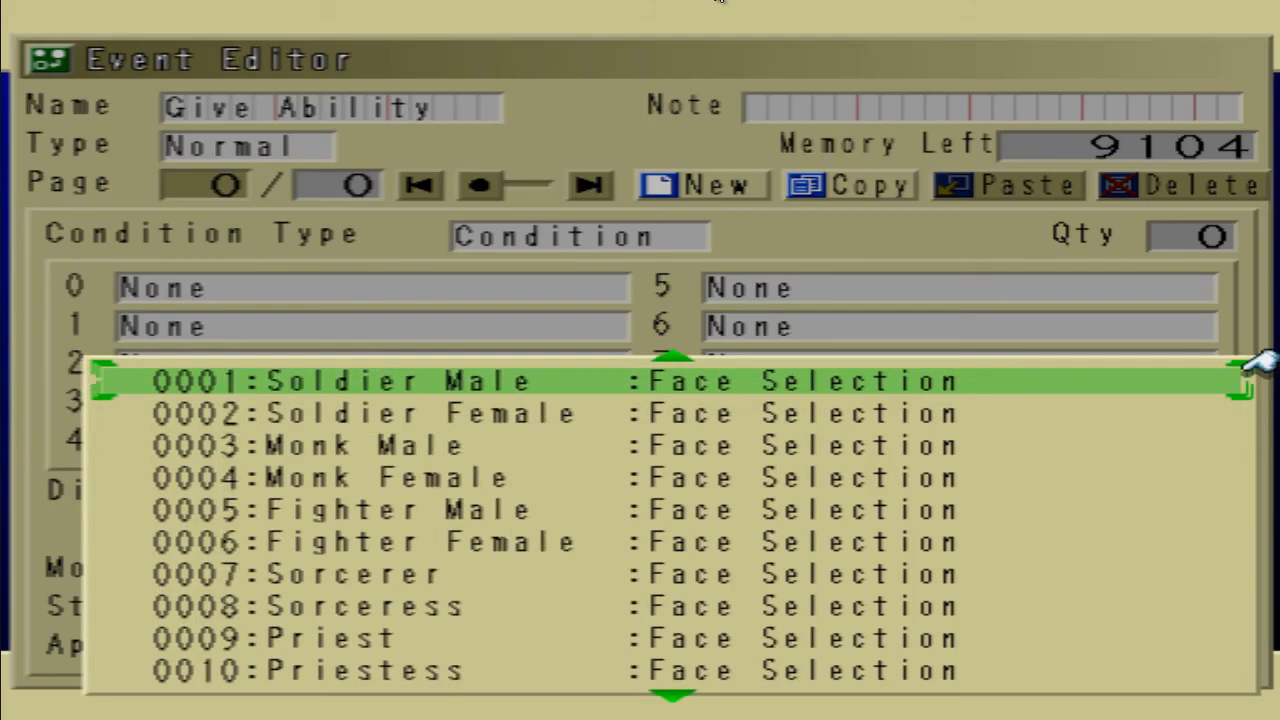
key("Up")
key("Down")
key("Down")
key("Down")
key("Down")
key("Down")
key("Down")
key("Down")
key("Return")
Step: Set the Give Ability event's motion to Wait Common
key("Down")
key("Down")
key("Return")
key("Page_Down")
key("Page_Down")
key("Page_Down")
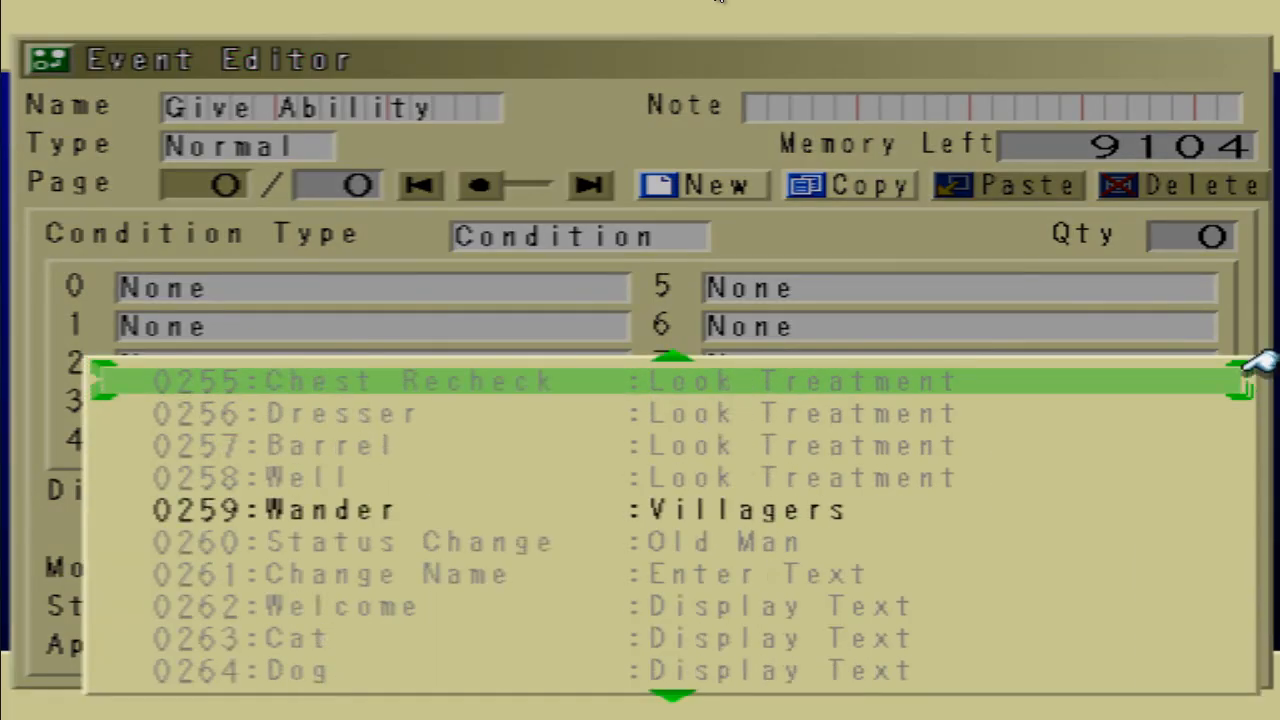
key("Page_Up")
key("Down")
key("Down")
key("Page_Up")
key("Down")
key("Down")
key("Return")
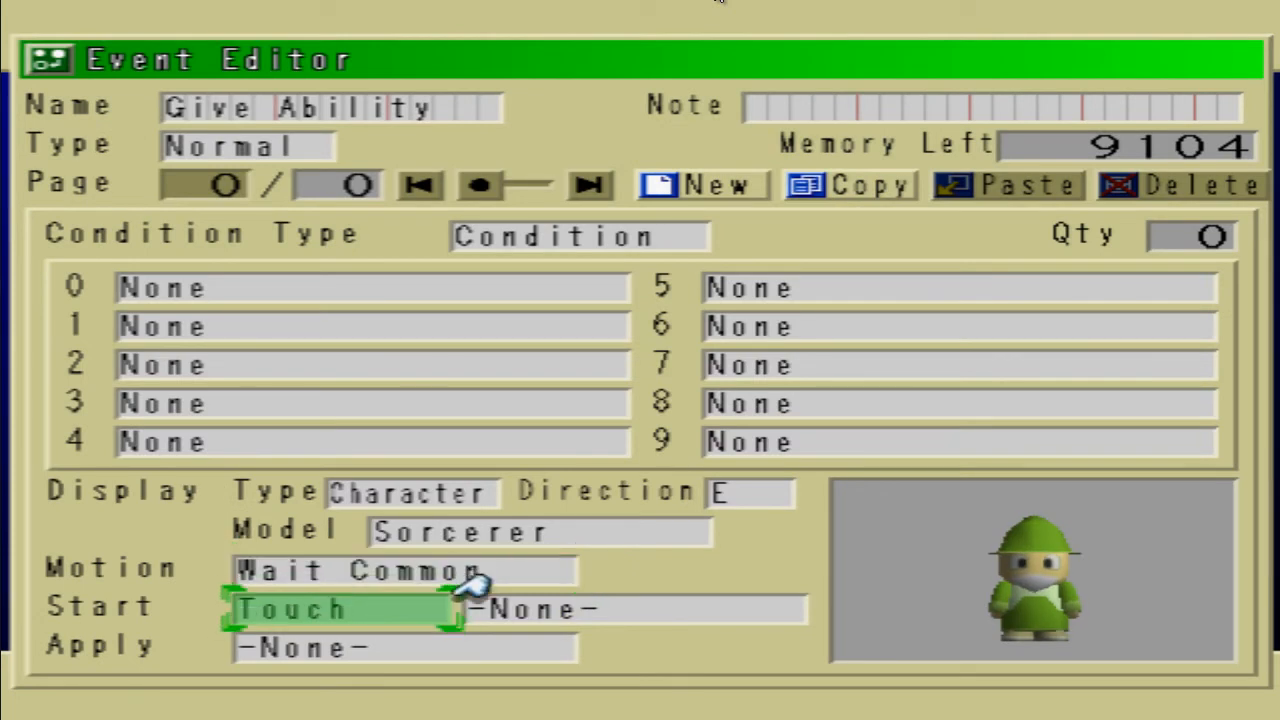
Step: Set the Give Ability event's start condition to Talk
key("Return")
key("Down")
key("Down")
key("Return")
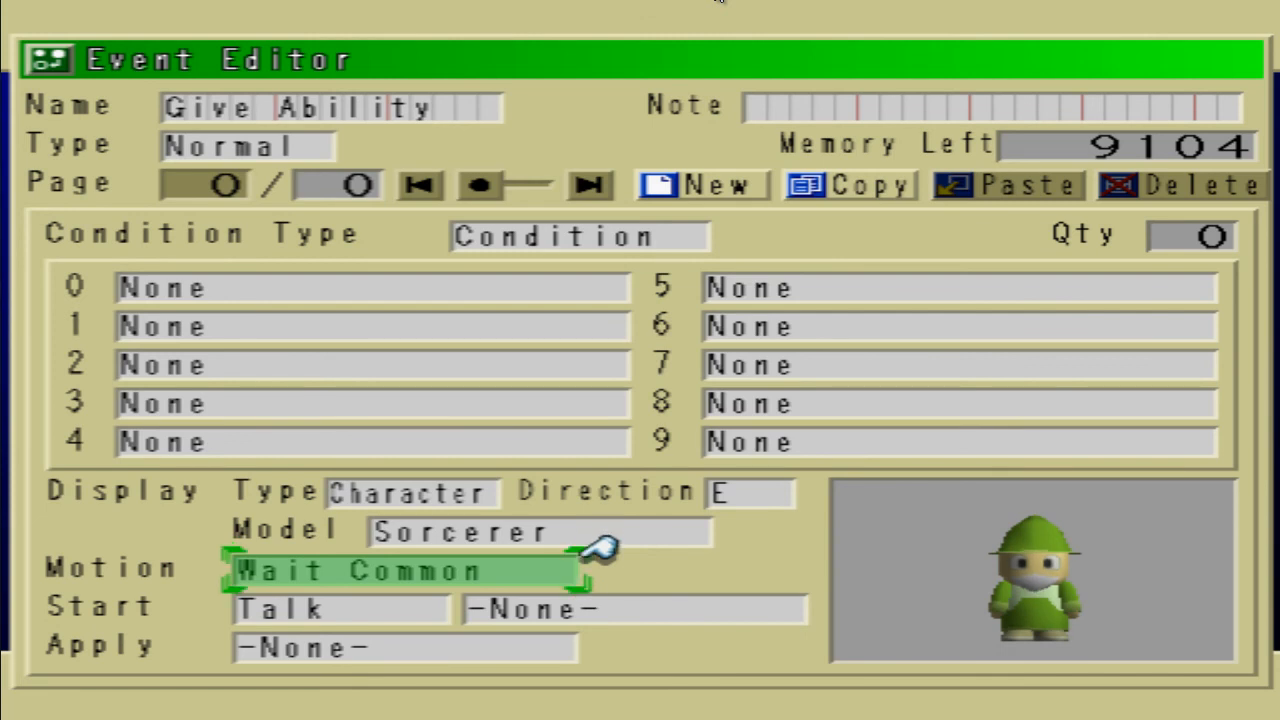
key("Return")
key("Return")
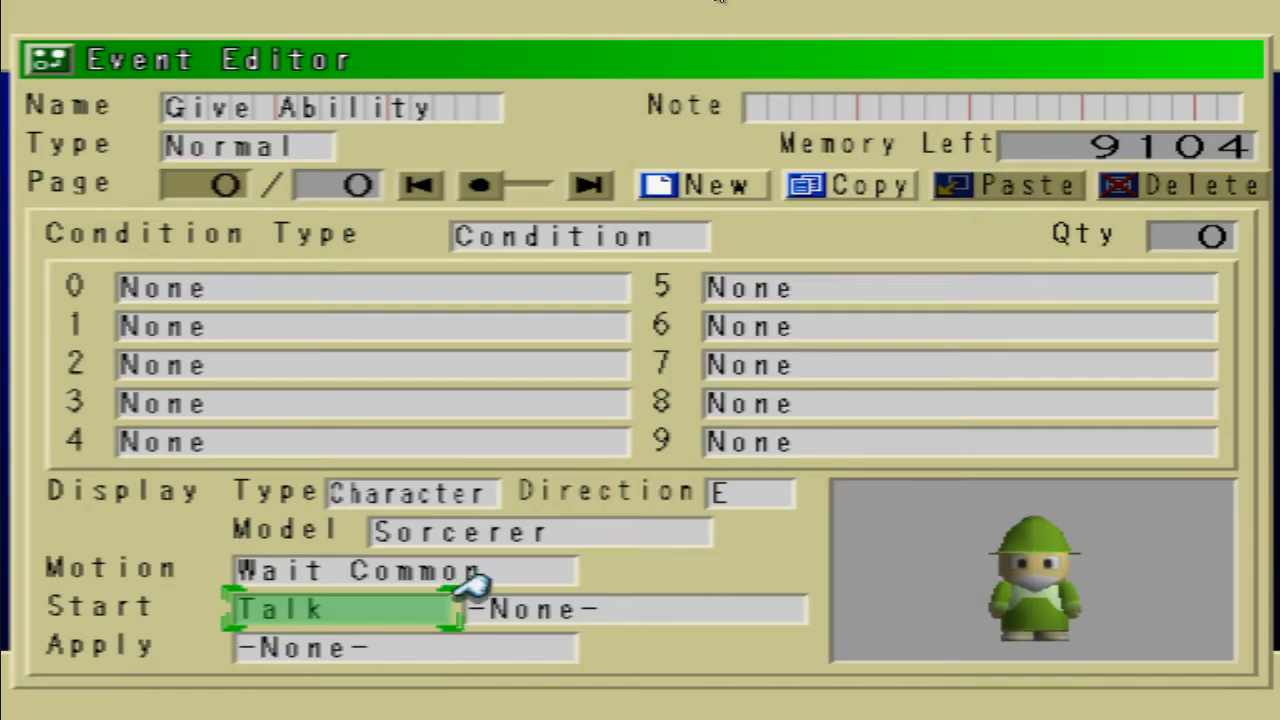
Step: Apply the Give Ability script to the event, then update the event data and exit its editor
key("Down")
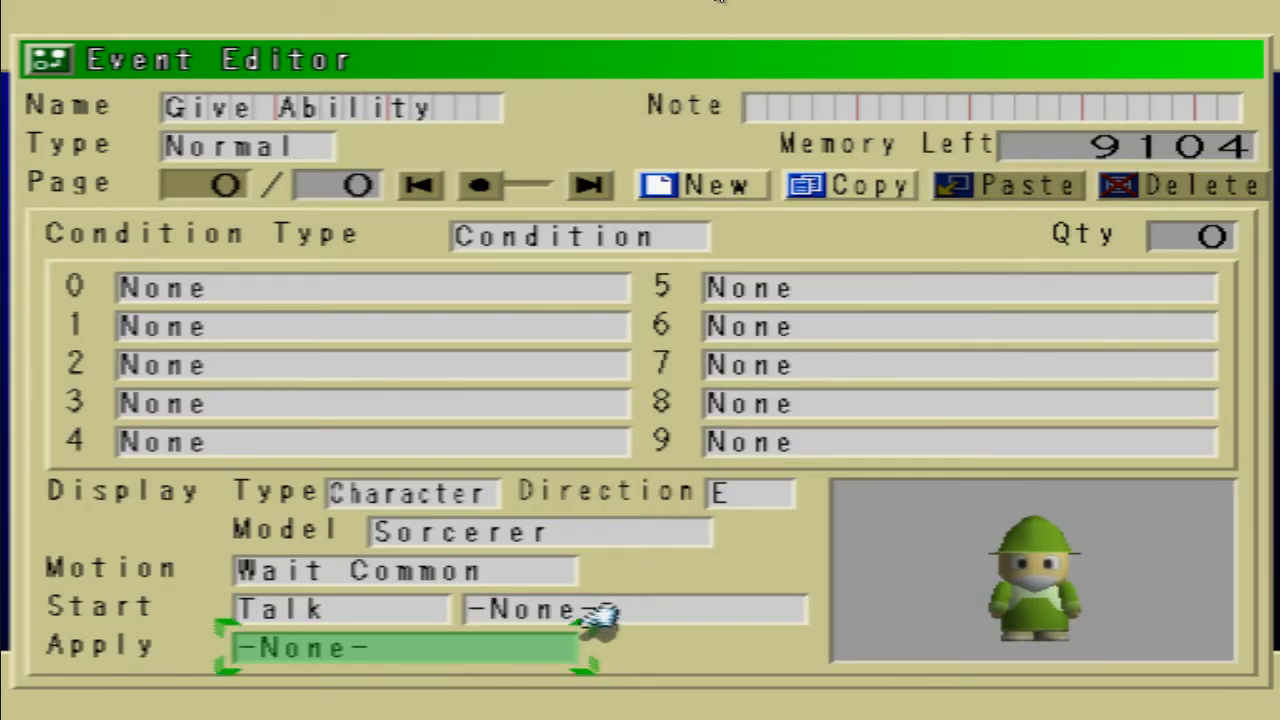
key("Return")
key("Left")
key("Left")
key("Left")
key("Left")
key("Left")
key("Left")
key("Left")
key("Left")
key("Left")
key("Left")
key("Left")
key("Left")
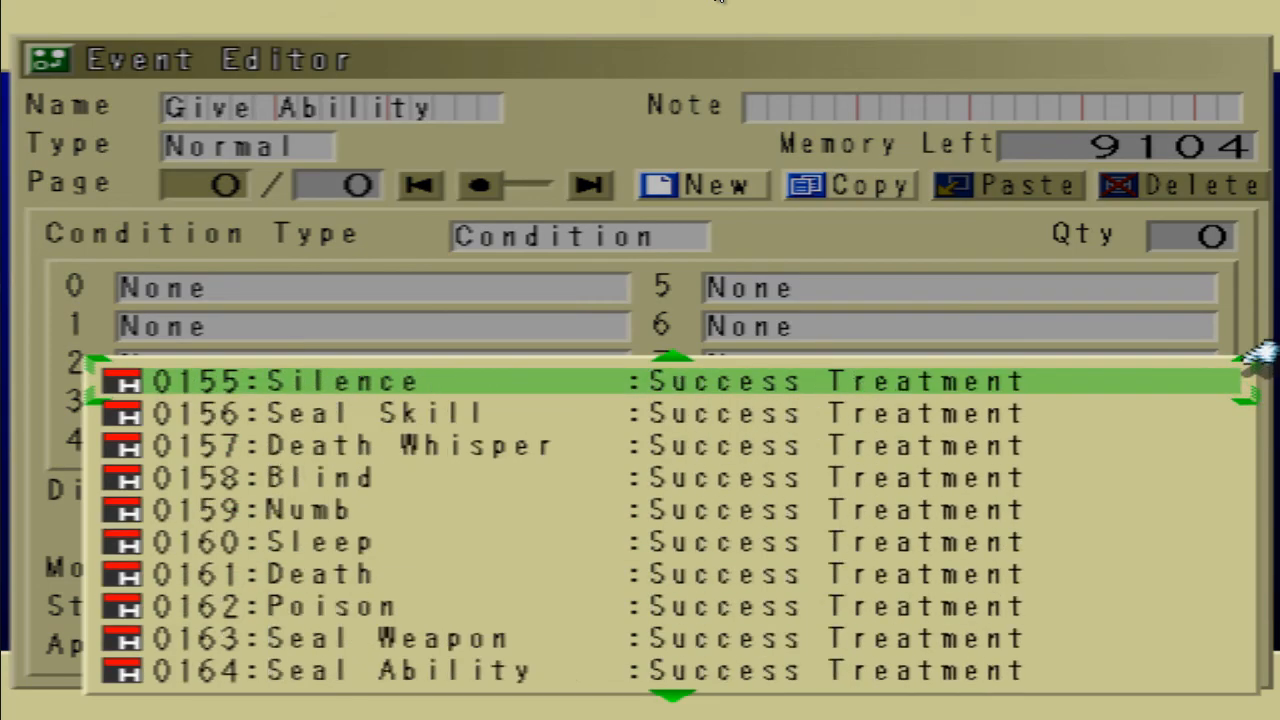
key("Left")
key("Left")
key("Left")
key("Left")
key("Left")
key("Left")
key("Left")
key("Left")
key("Left")
key("Left")
key("Left")
key("Up")
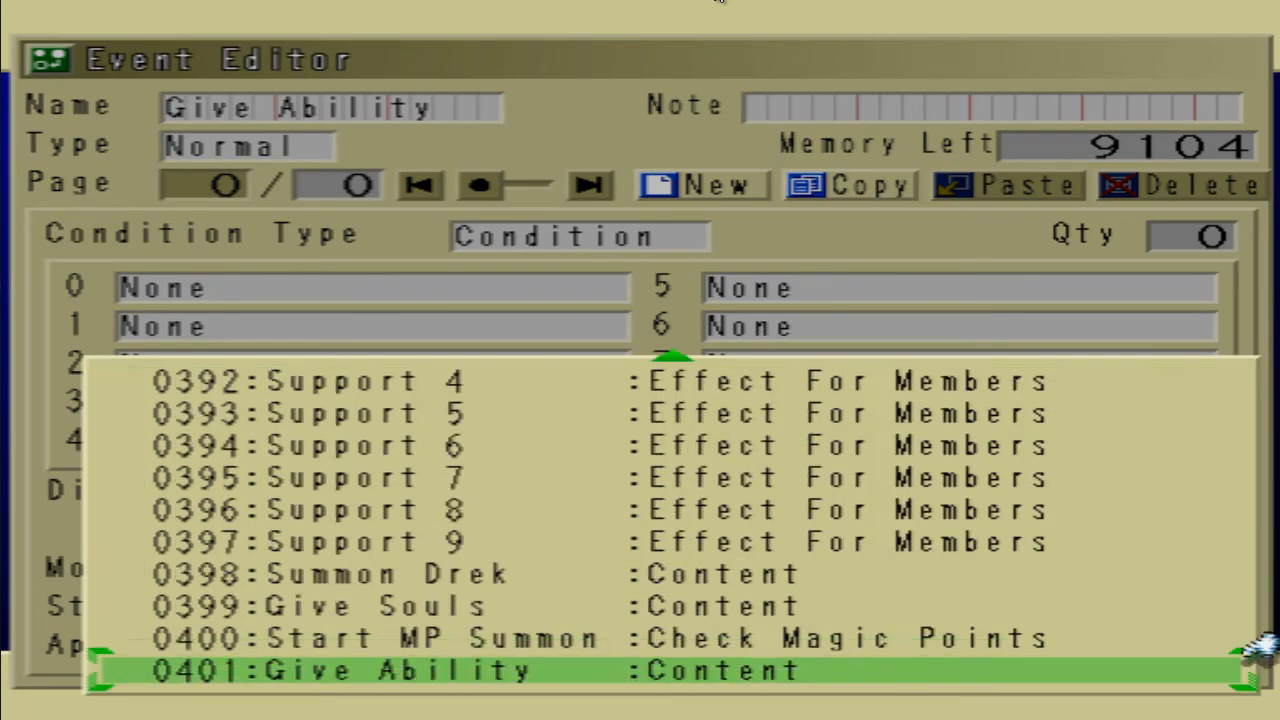
key("Return")
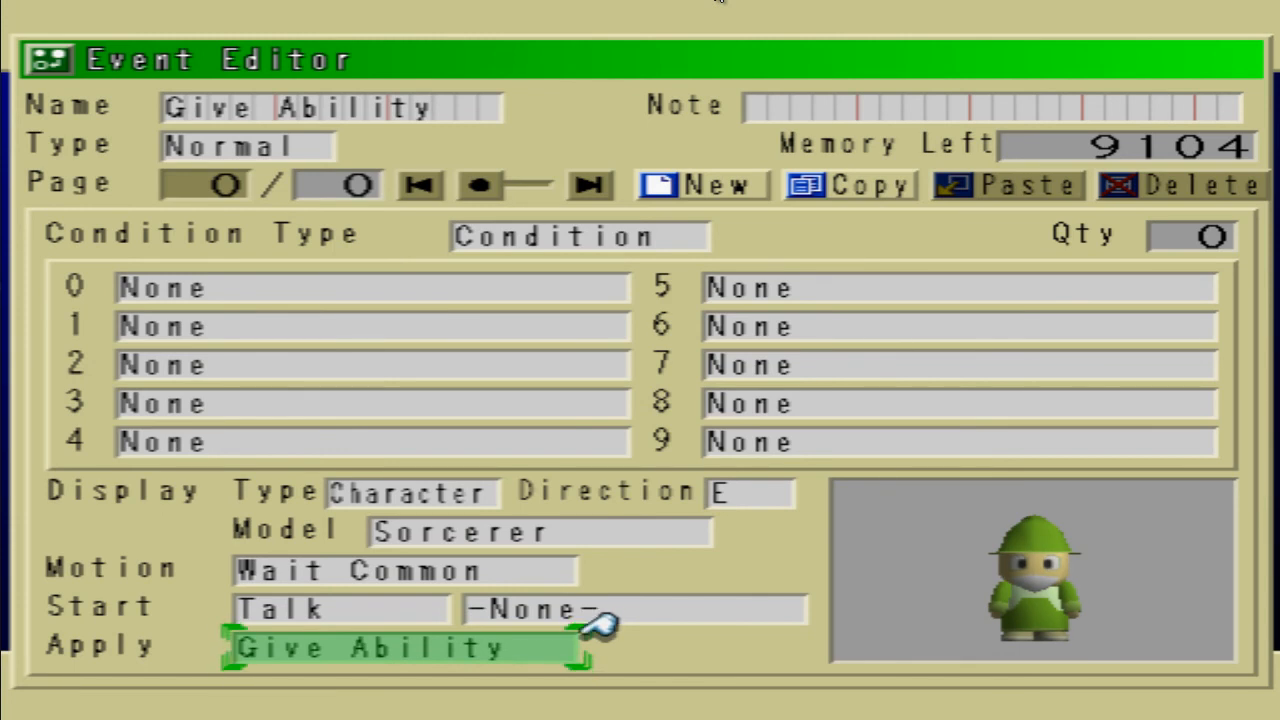
key("Escape")
key("Return")
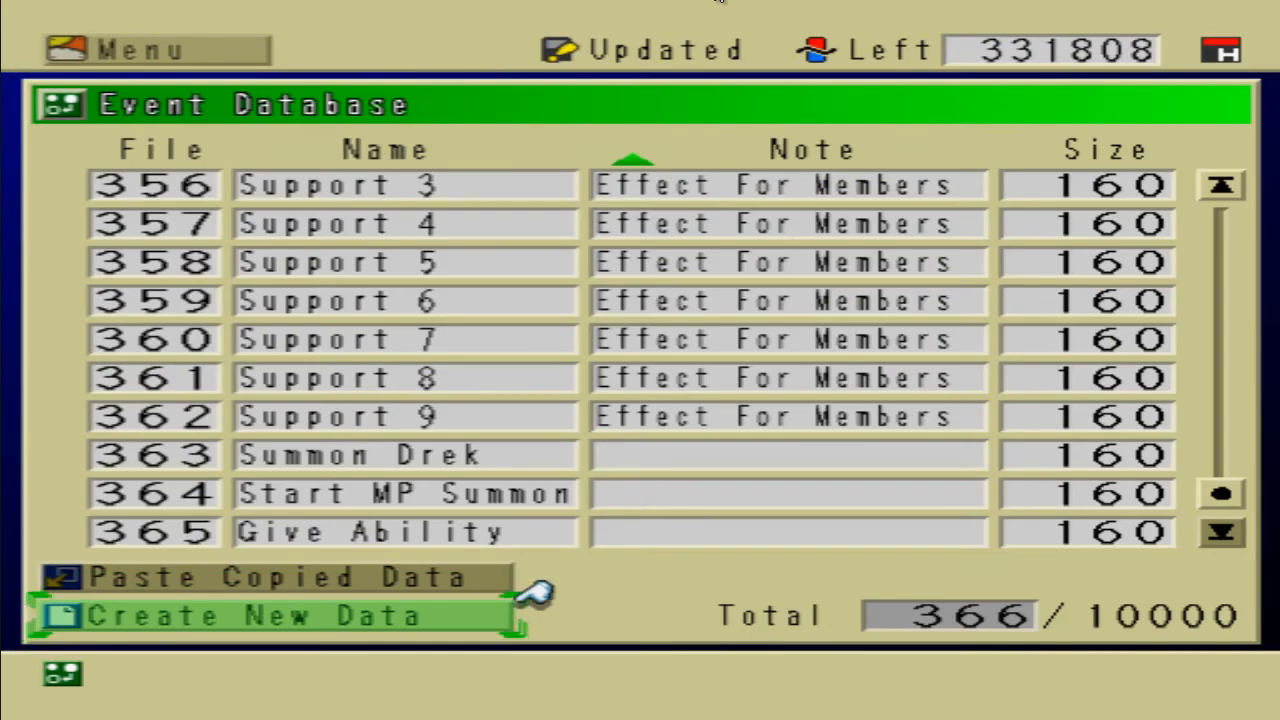
Step: Open the Preset Town event placement on its map for editing
key("Escape")
key("Down")
key("Return")
key("Down")
key("Down")
key("Return")
key("Up")
key("Up")
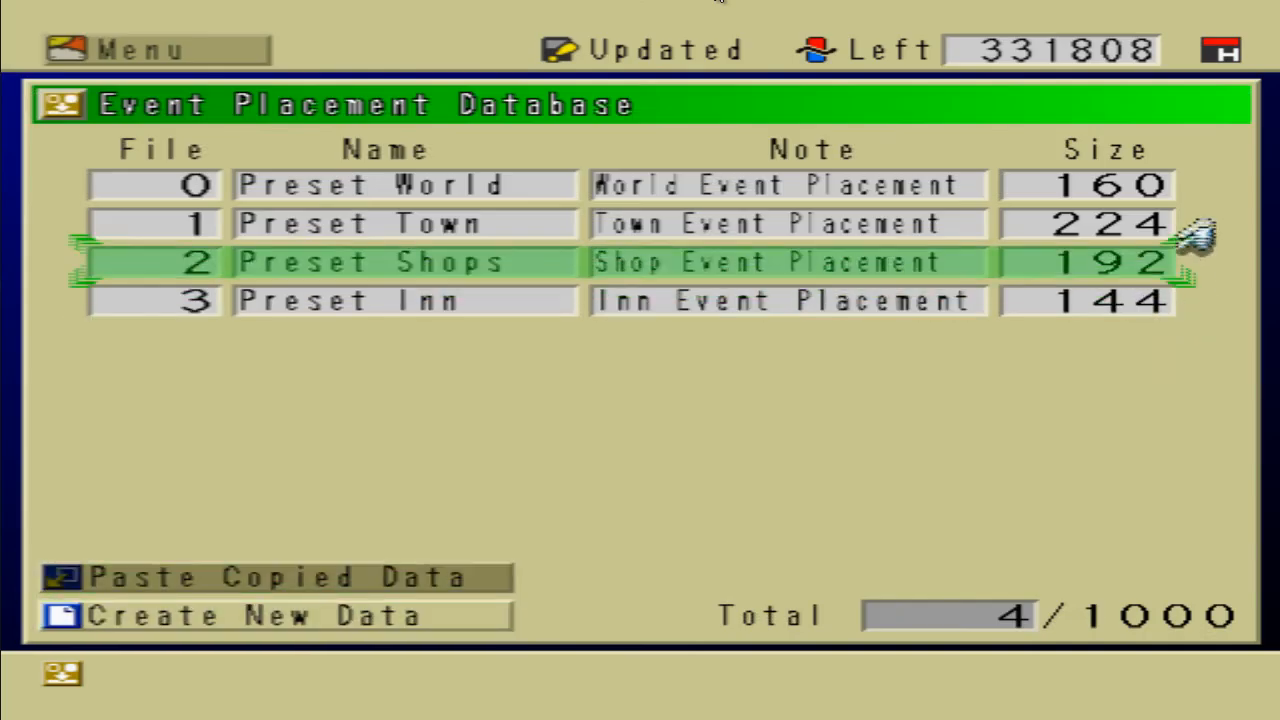
key("Up")
key("Return")
key("Return")
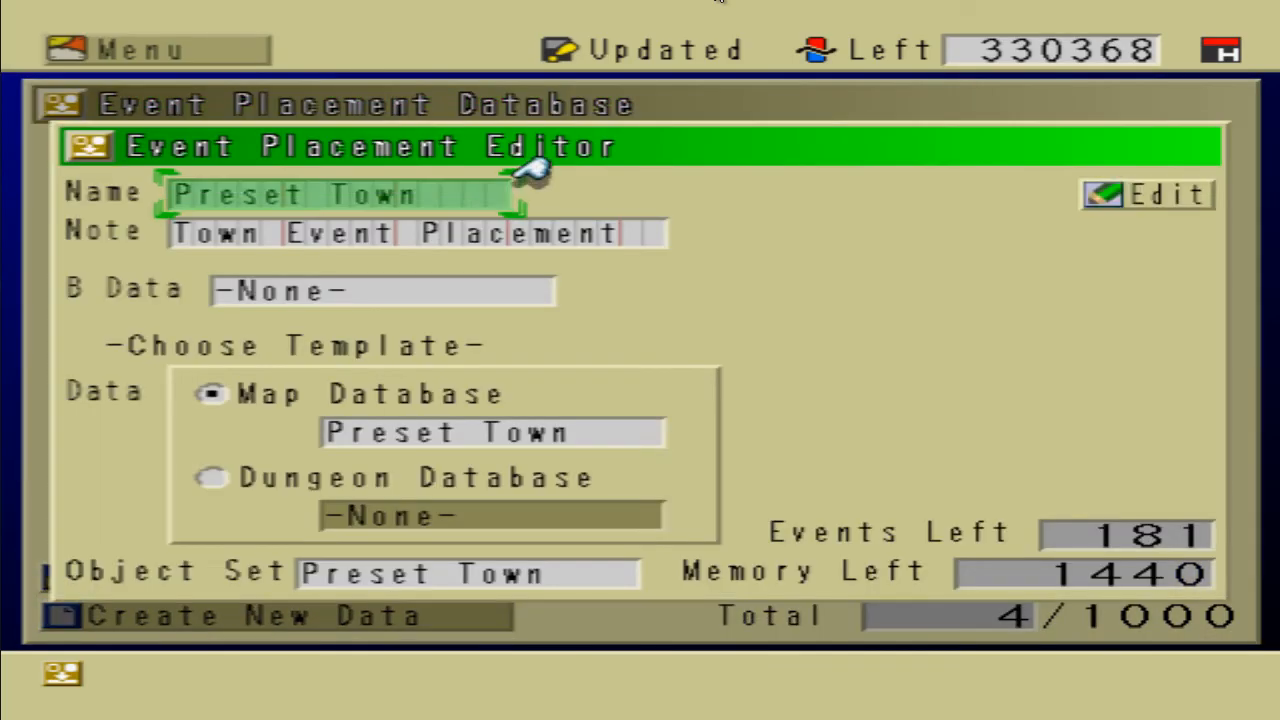
key("Return")
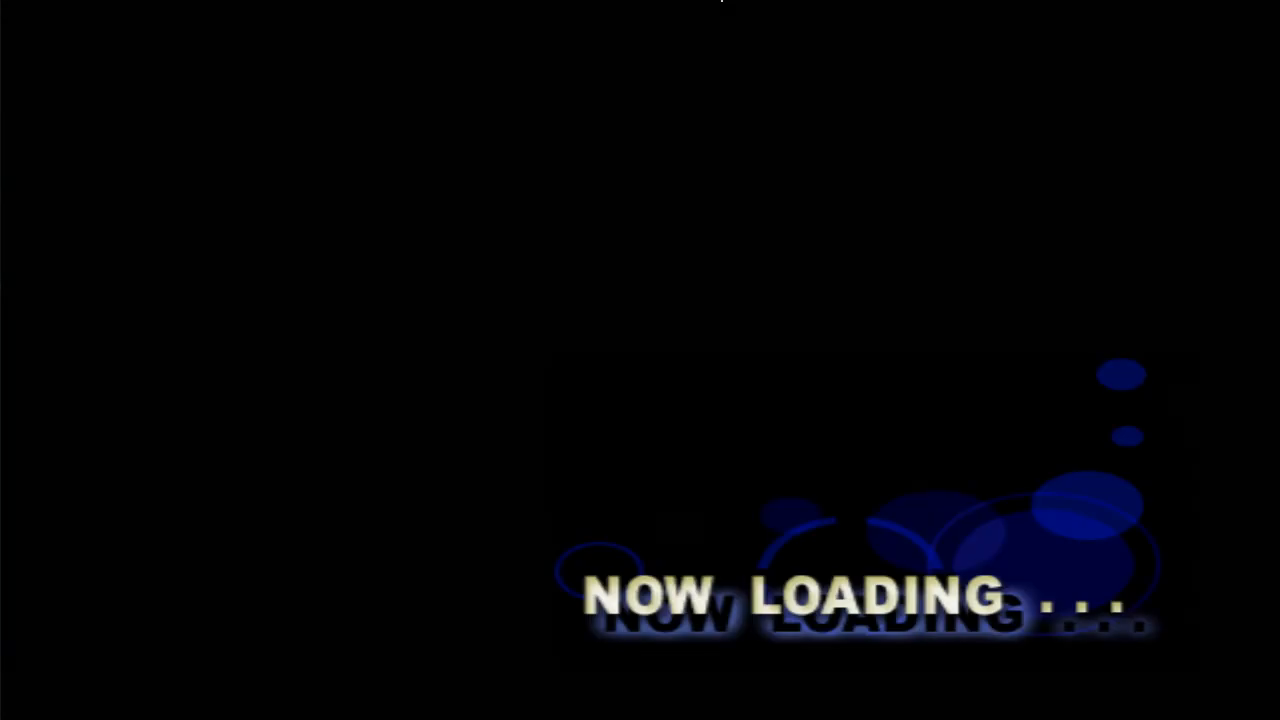
Step: Place the Give Ability event on the Preset Town map at (113, 111) and save the event placement
key("Up")
key("Up")
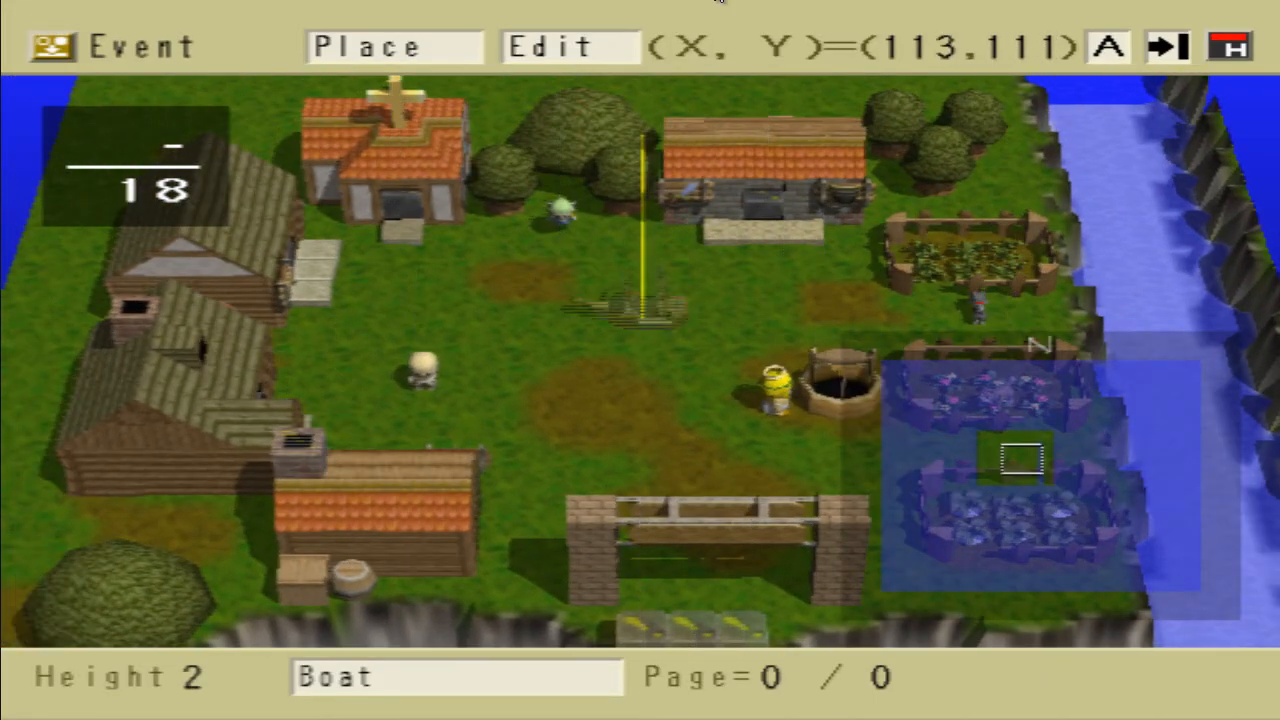
key("Return")
key("Right")
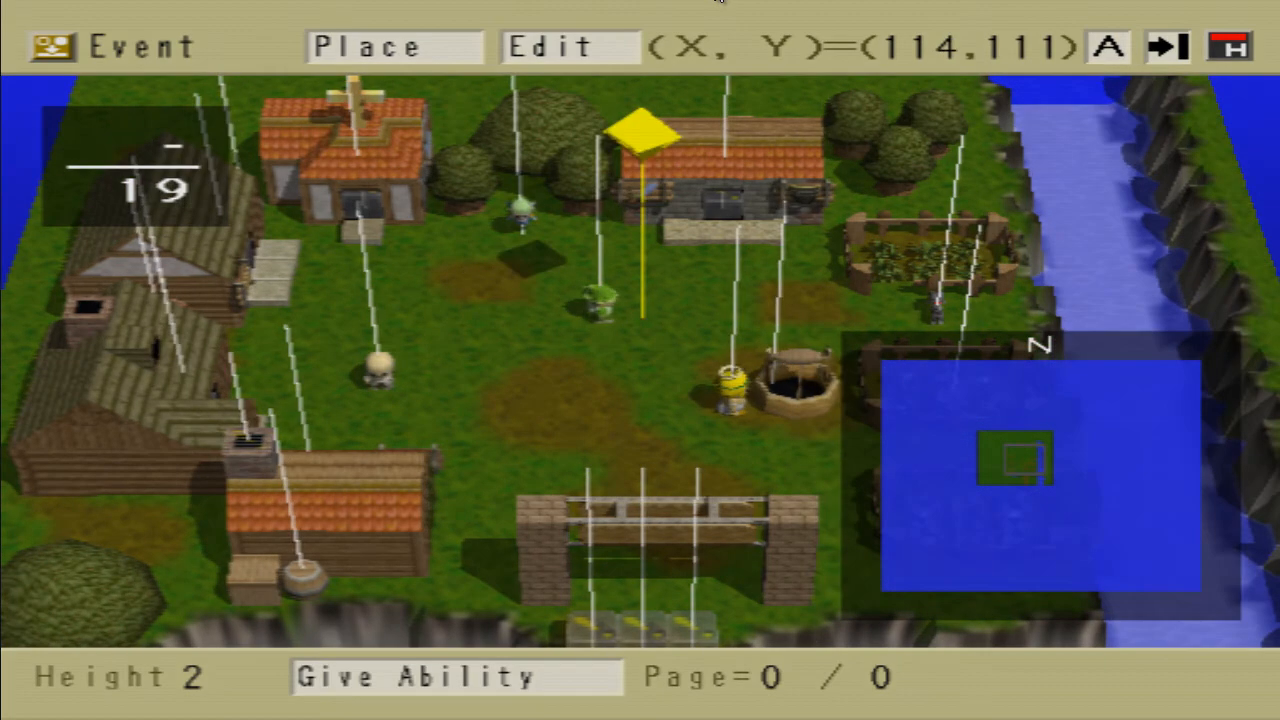
key("Escape")
key("Return")
key("Escape")
Step: Open the Party Member Database and select Virk
key("Up")
key("Up")
key("Up")
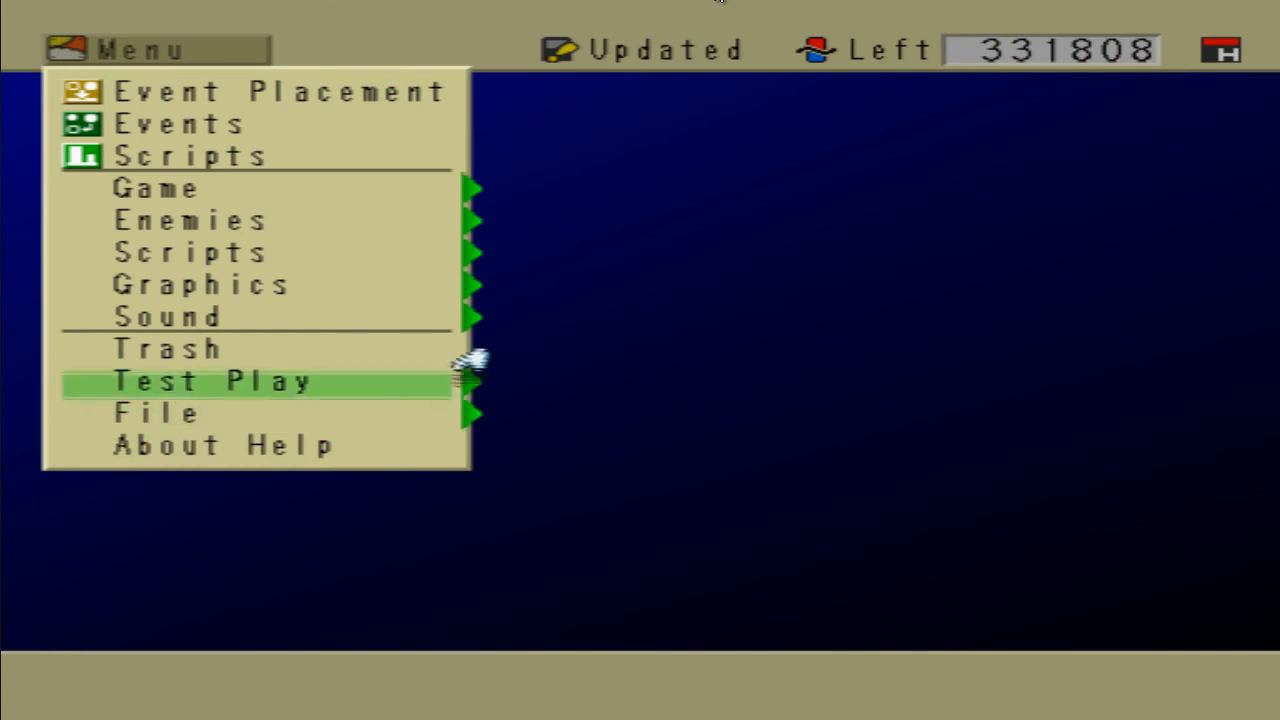
key("Up")
key("Down")
key("Down")
key("Up")
key("Up")
key("Up")
key("Up")
key("Up")
key("Up")
key("Up")
key("Return")
key("Down")
key("Down")
key("Return")
key("Down")
key("Up")
key("Up")
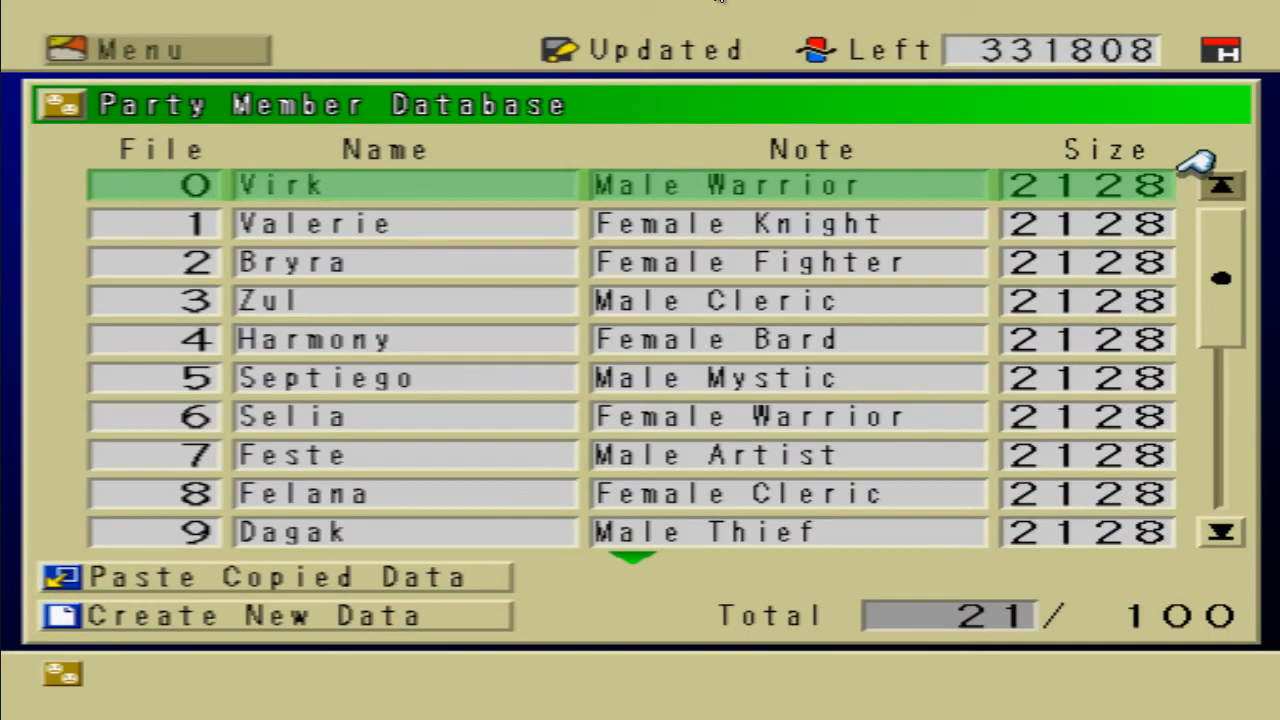
Step: Set Virk's starting level to 99, update the data and leave the Party Member Database
key("Return")
key("Return")
key("Down")
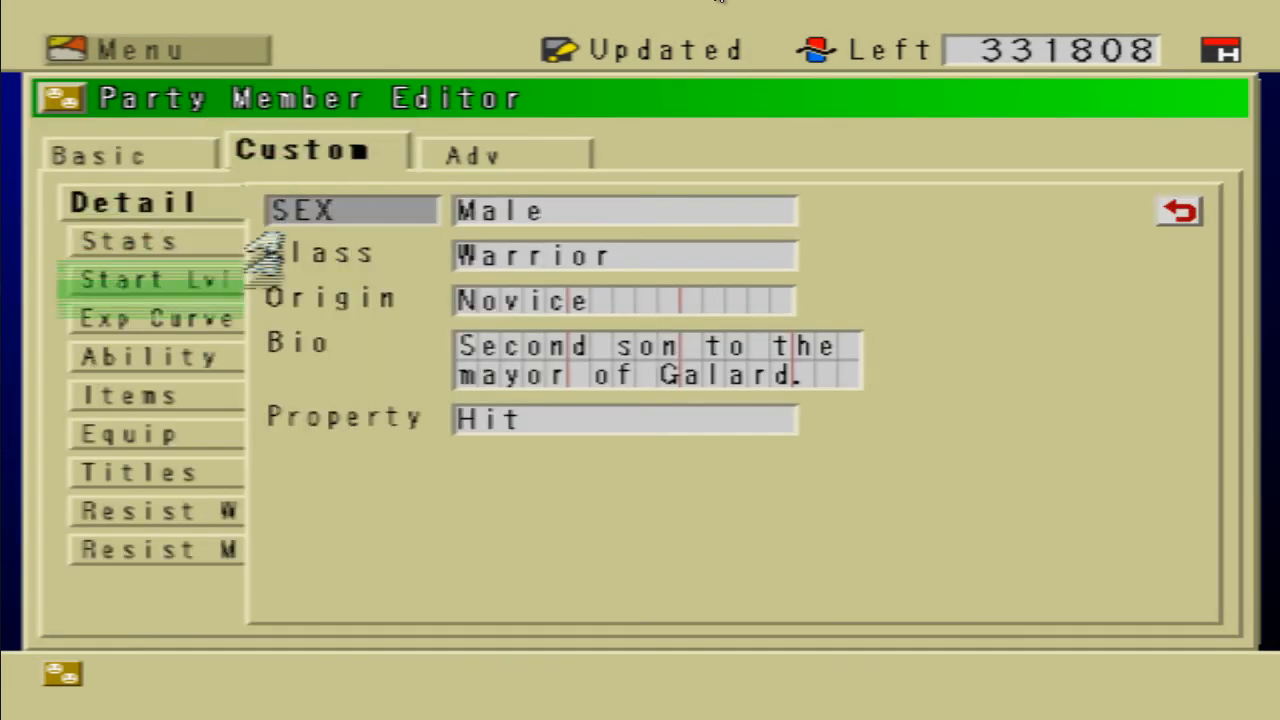
key("Return")
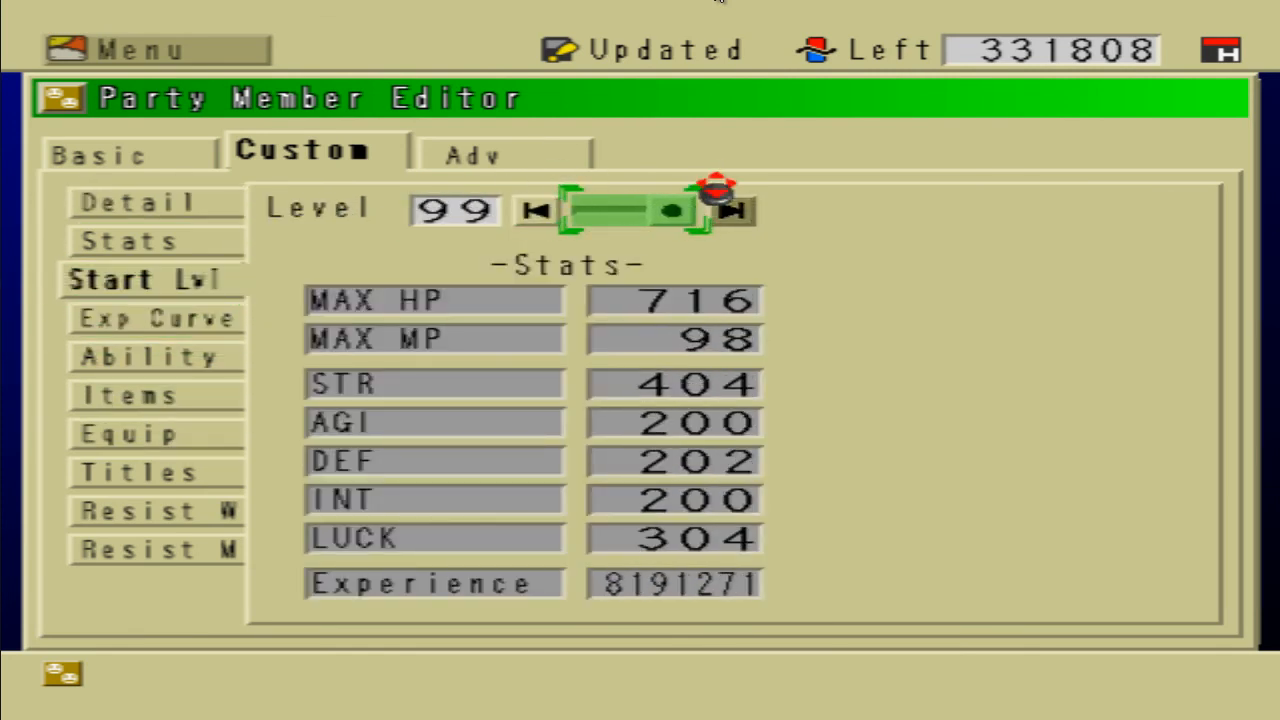
key("Escape")
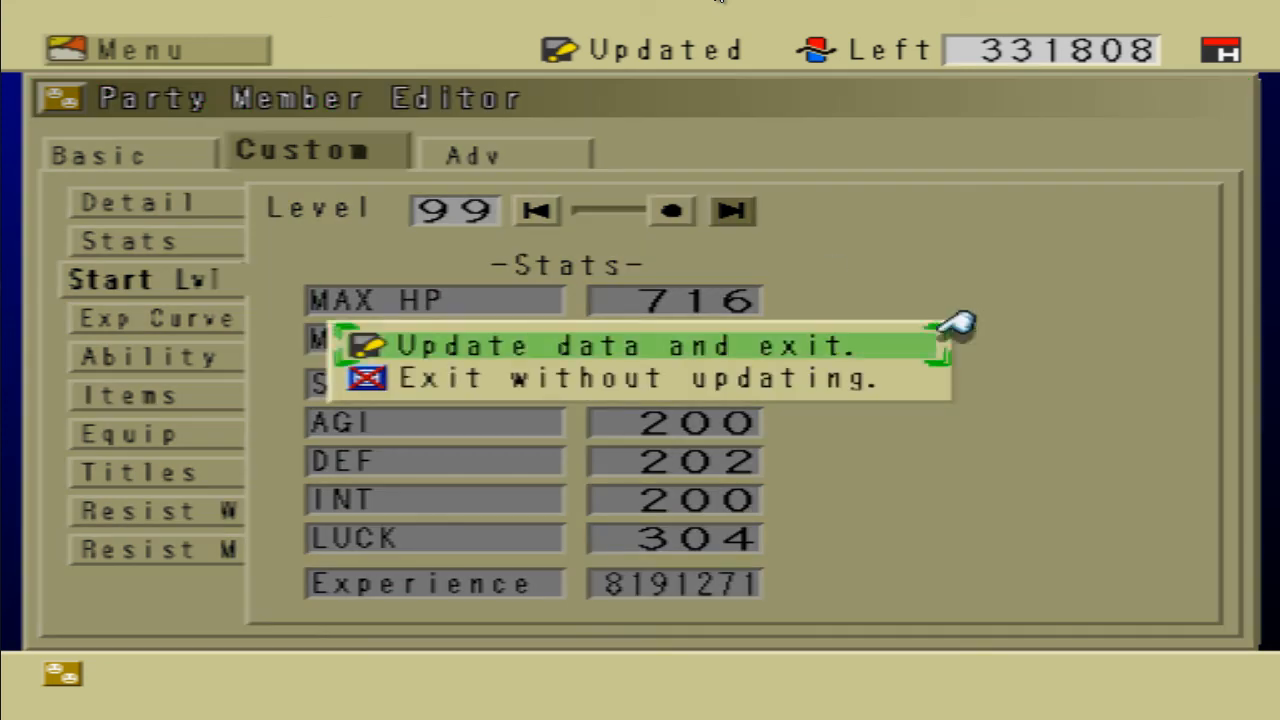
key("Return")
key("Escape")
key("Down")
key("Down")
key("Down")
key("Down")
key("Down")
key("Down")
key("Down")
key("Down")
key("Down")
key("Return")
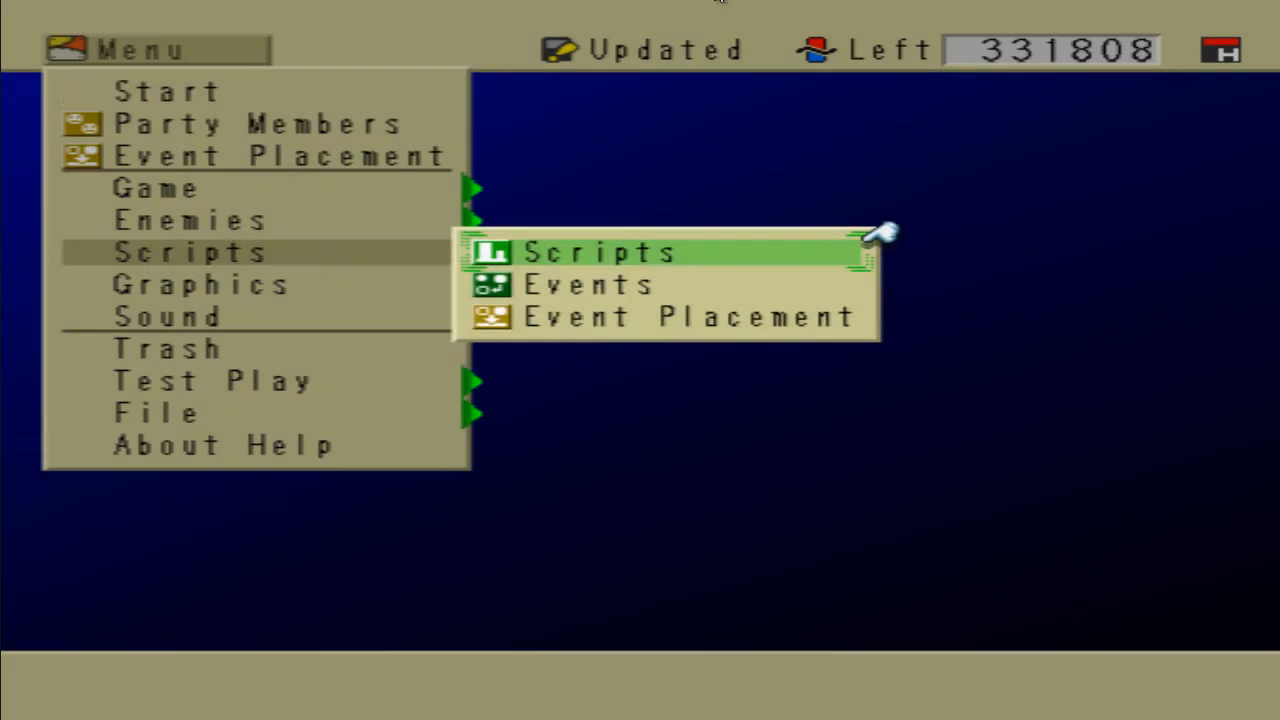
key("Escape")
Step: Open the game's General Settings
key("Up")
key("Up")
key("Return")
key("Down")
key("Down")
key("Escape")
key("Return")
key("Down")
key("Return")
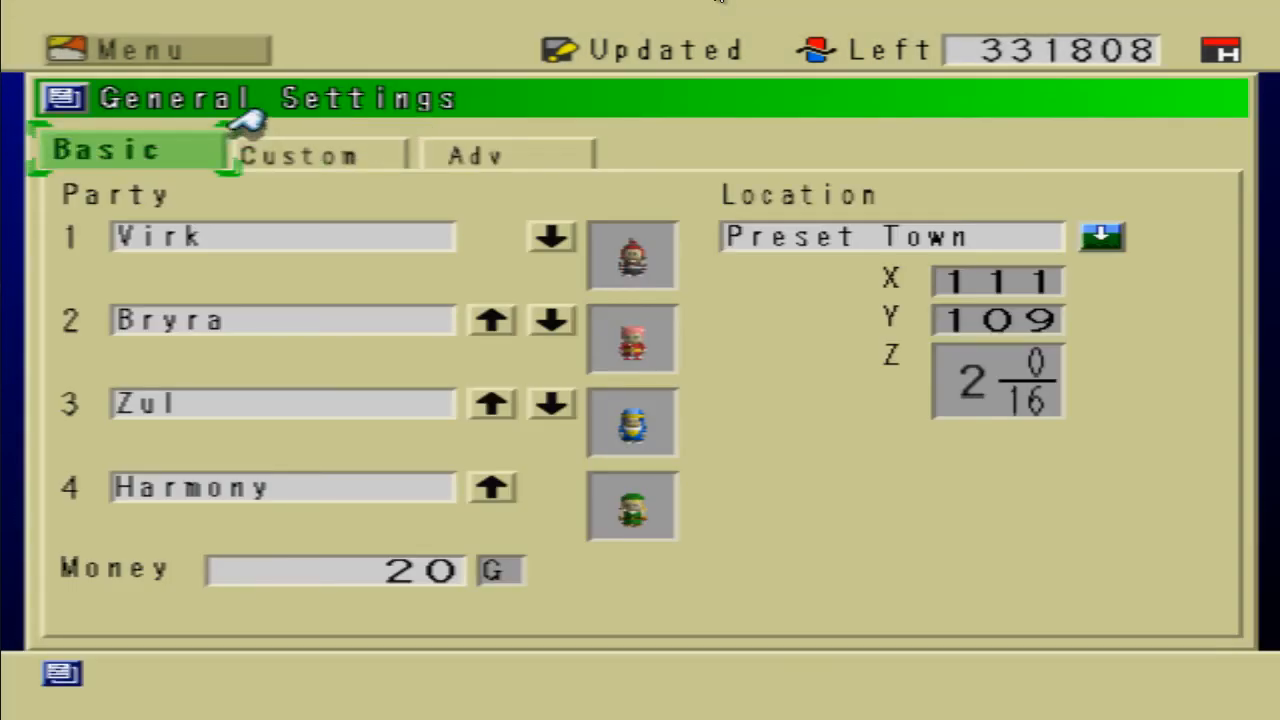
Step: Set party slots 2, 3 and 4 to None, keeping only Virk in the starting party, and leave General Settings
key("Down")
key("Return")
key("Up")
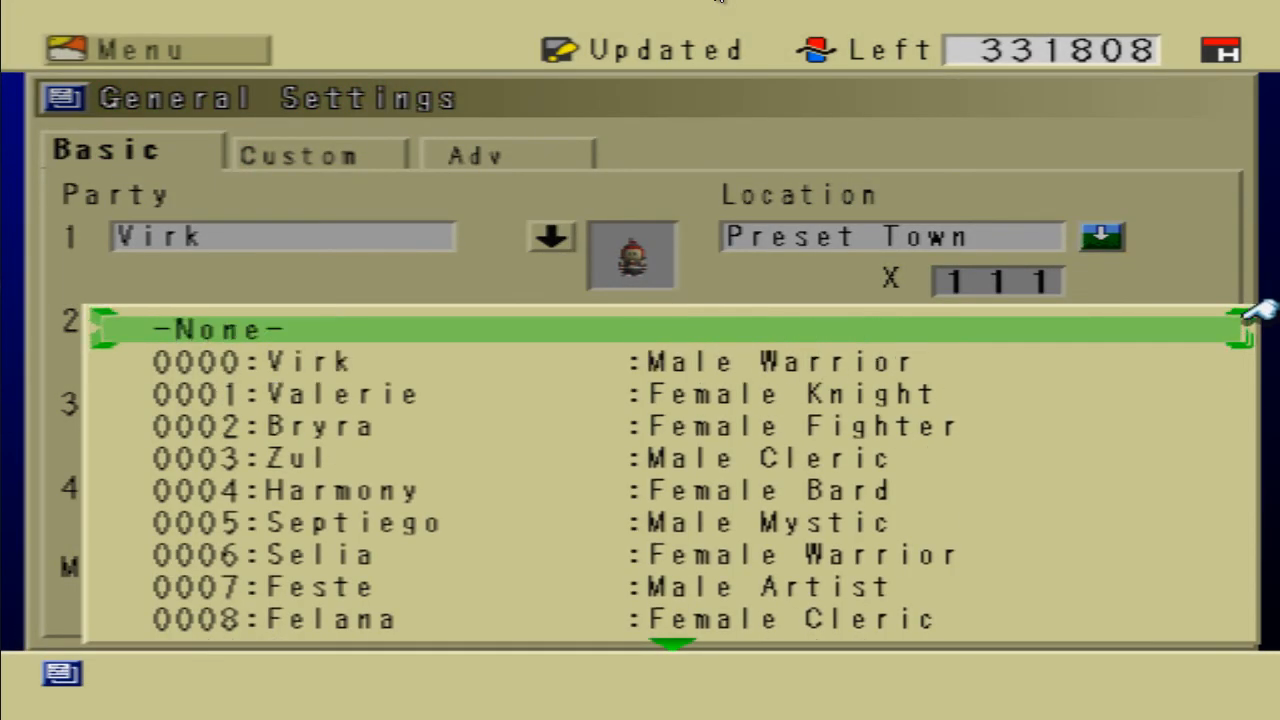
key("Return")
key("Down")
key("Return")
key("Up")
key("Up")
key("Up")
key("Up")
key("Return")
key("Return")
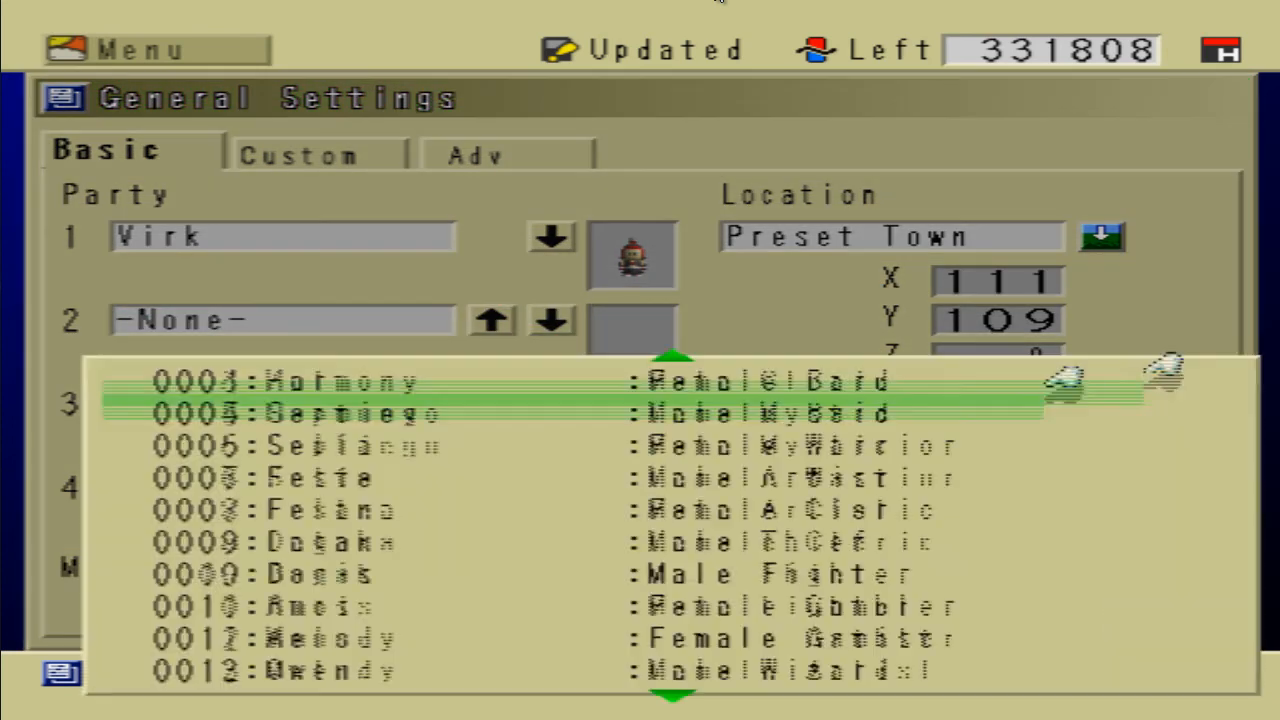
key("Return")
key("Escape")
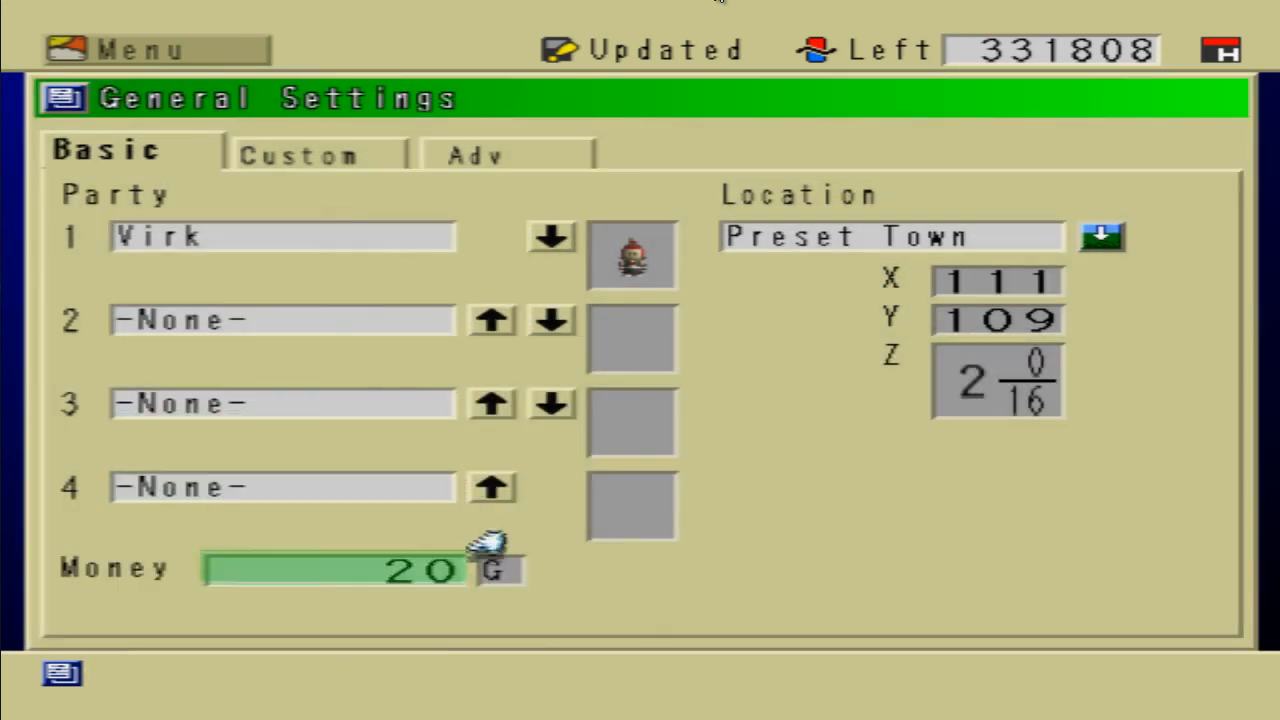
key("Escape")
Step: Open the Give Ability script from the Script Database for editing
key("Down")
key("Down")
key("Up")
key("Down")
key("Return")
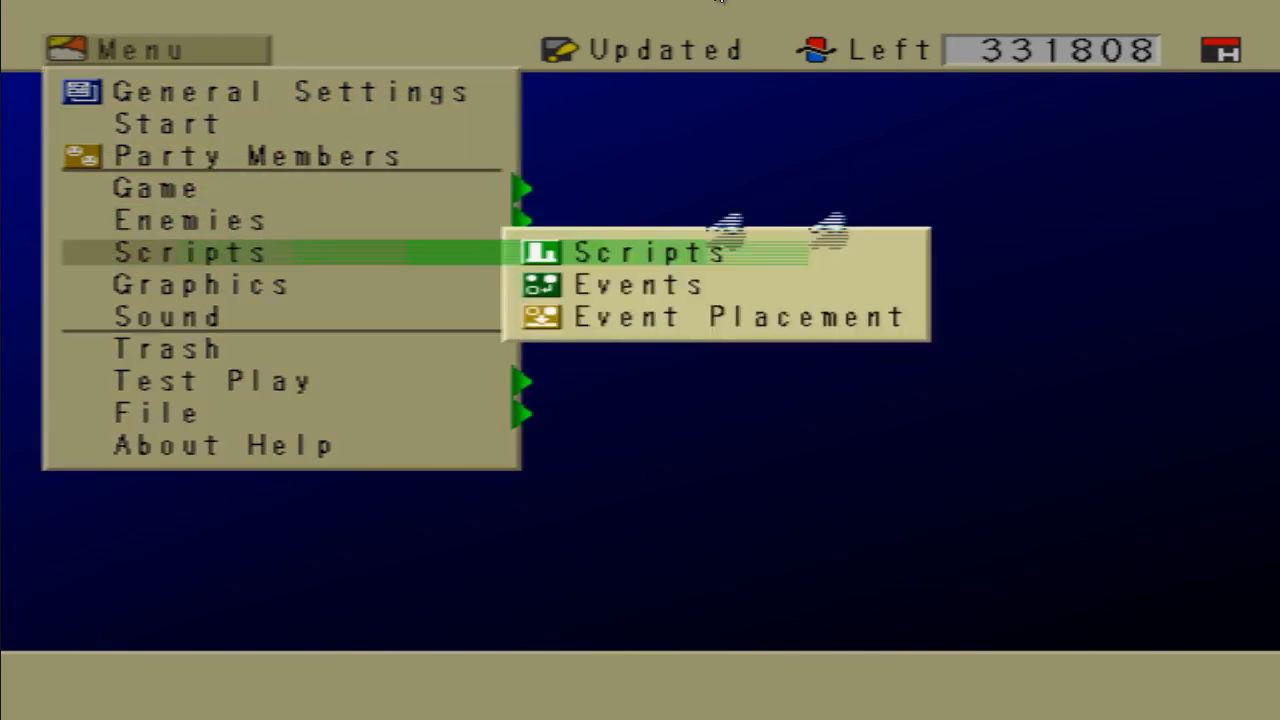
key("Down")
key("Down")
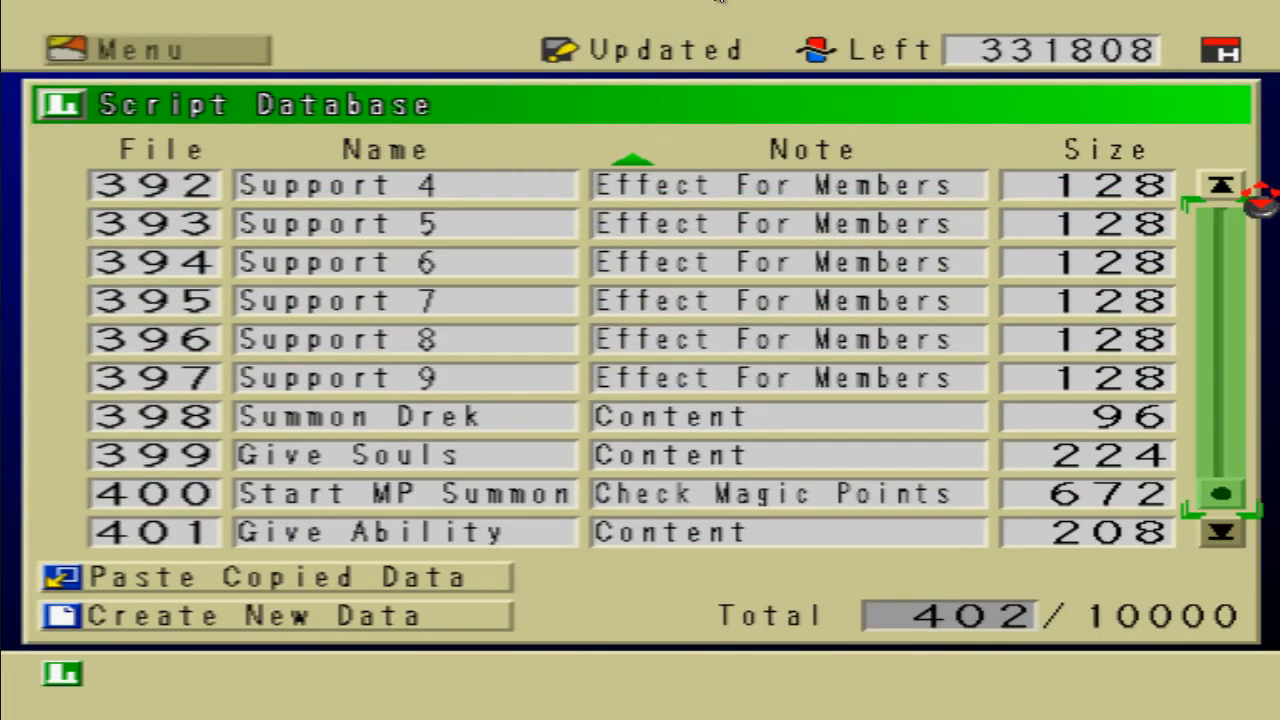
key("Down")
key("Down")
key("Down")
key("Down")
key("Down")
key("Return")
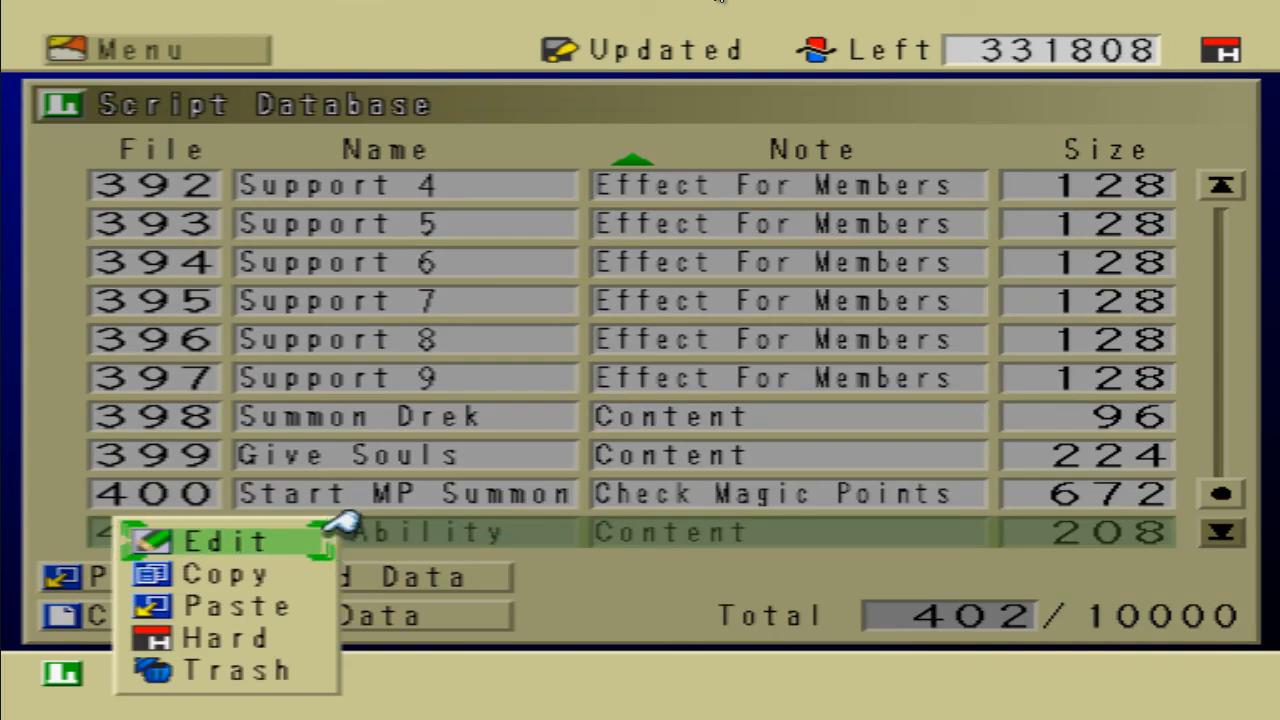
key("Return")
Step: Open a new Data: Variable command for insertion as the first line of the Give Ability script
key("Return")
key("Down")
key("Down")
key("Down")
key("Down")
key("Down")
key("Return")
key("Down")
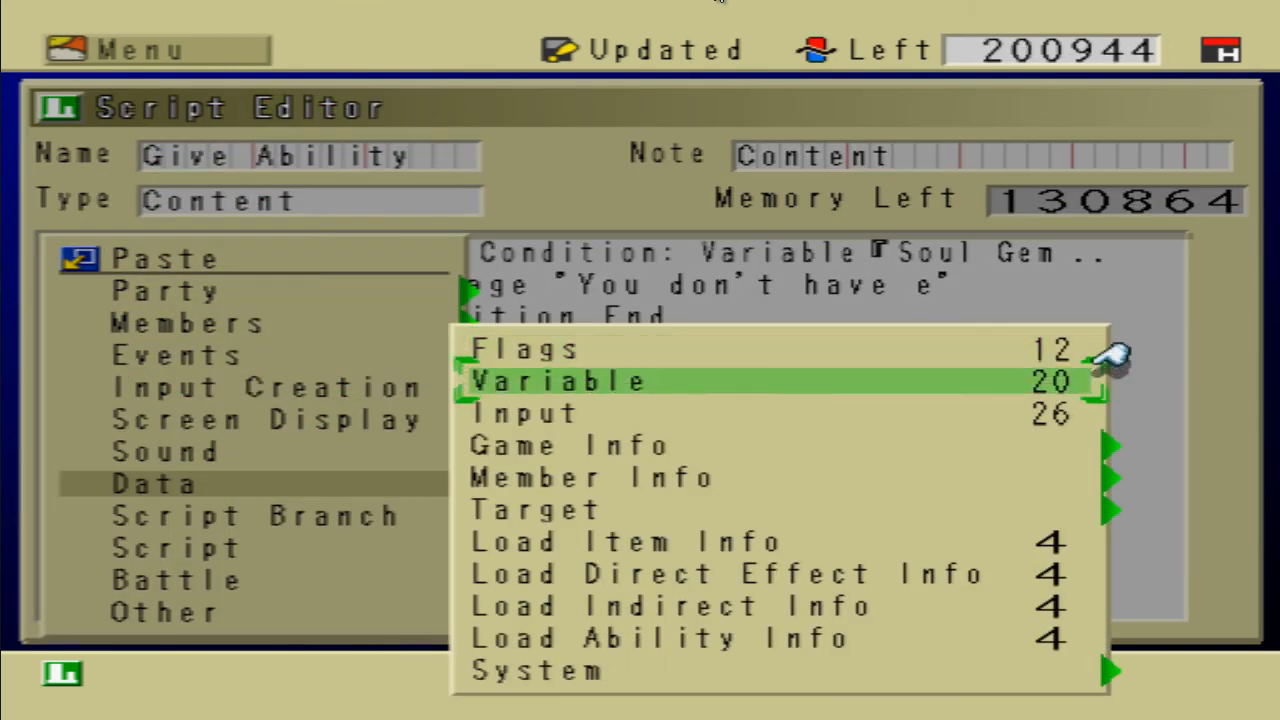
key("Return")
Step: Set the new command's variable to Member Number with the value 0 (Fixed) and add it above the Soul Gem conditions
key("Return")
key("Page_Up")
key("Page_Up")
key("Page_Up")
key("Page_Up")
key("Page_Up")
key("Page_Up")
key("Page_Up")
key("Page_Up")
key("Page_Up")
key("Page_Up")
key("Page_Up")
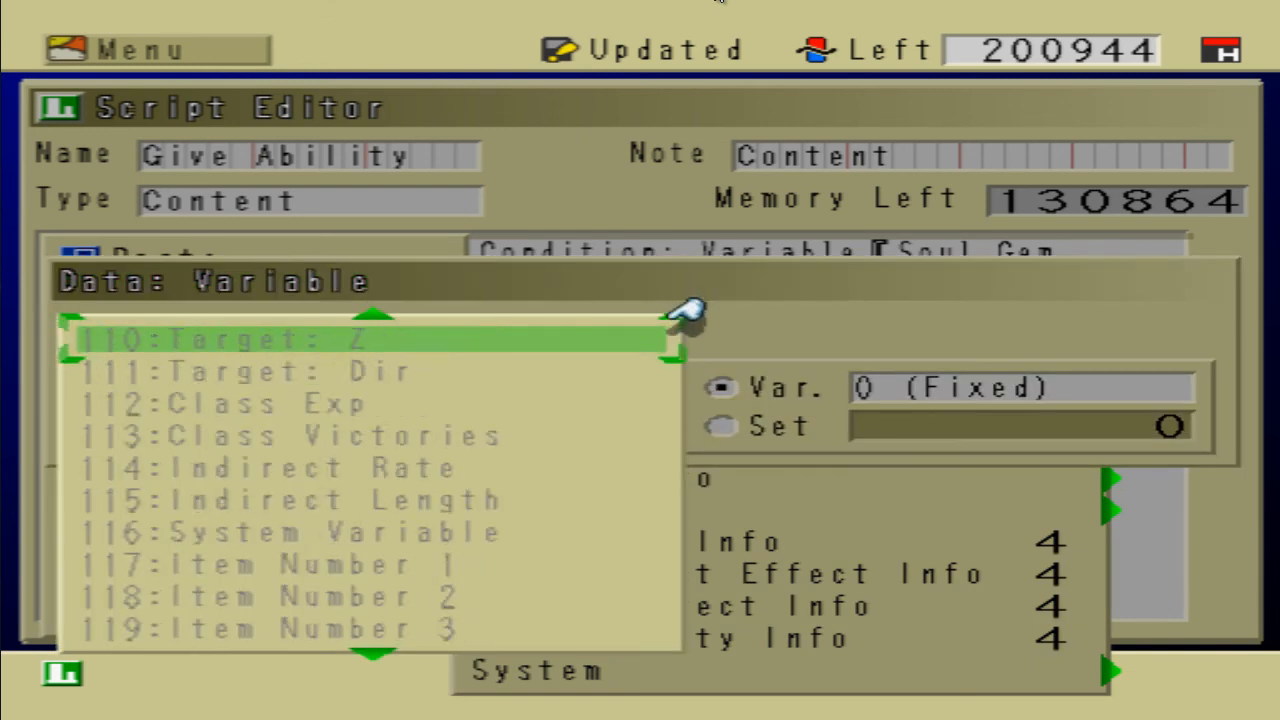
key("Page_Down")
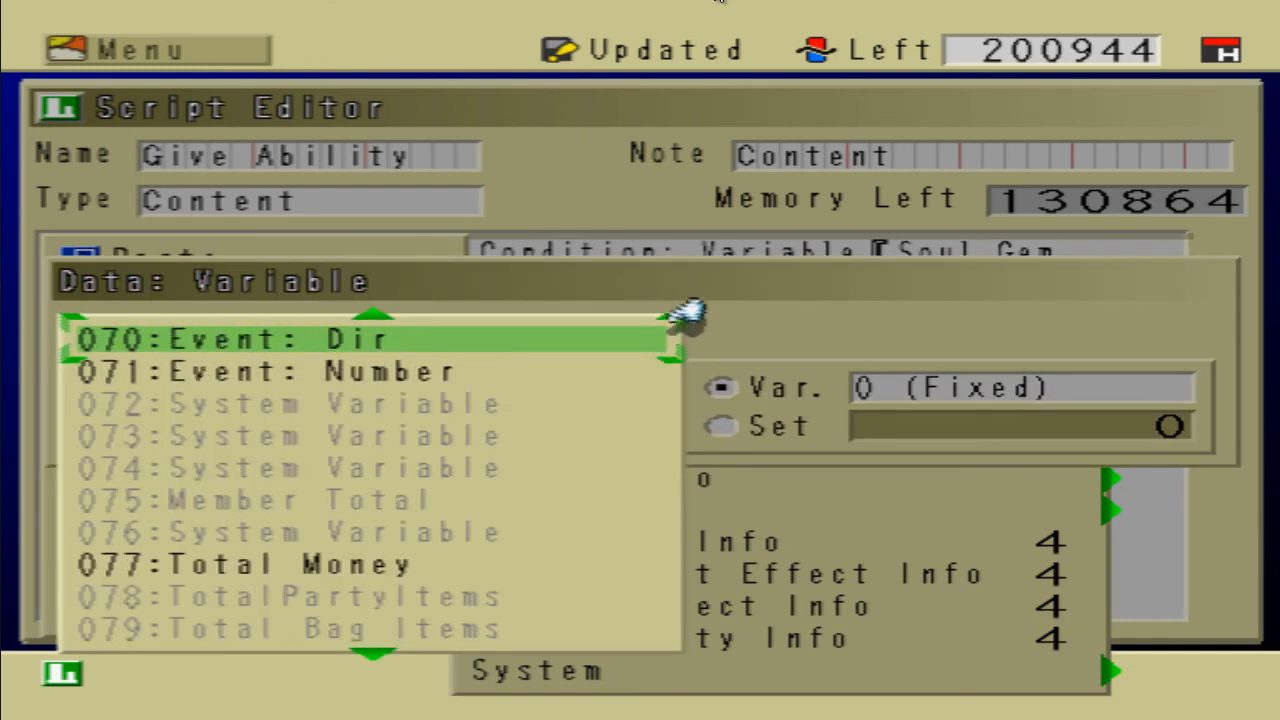
key("Page_Down")
key("Down")
key("Down")
key("Down")
key("Down")
key("Down")
key("Down")
key("Return")
key("Down")
key("Escape")
key("Return")
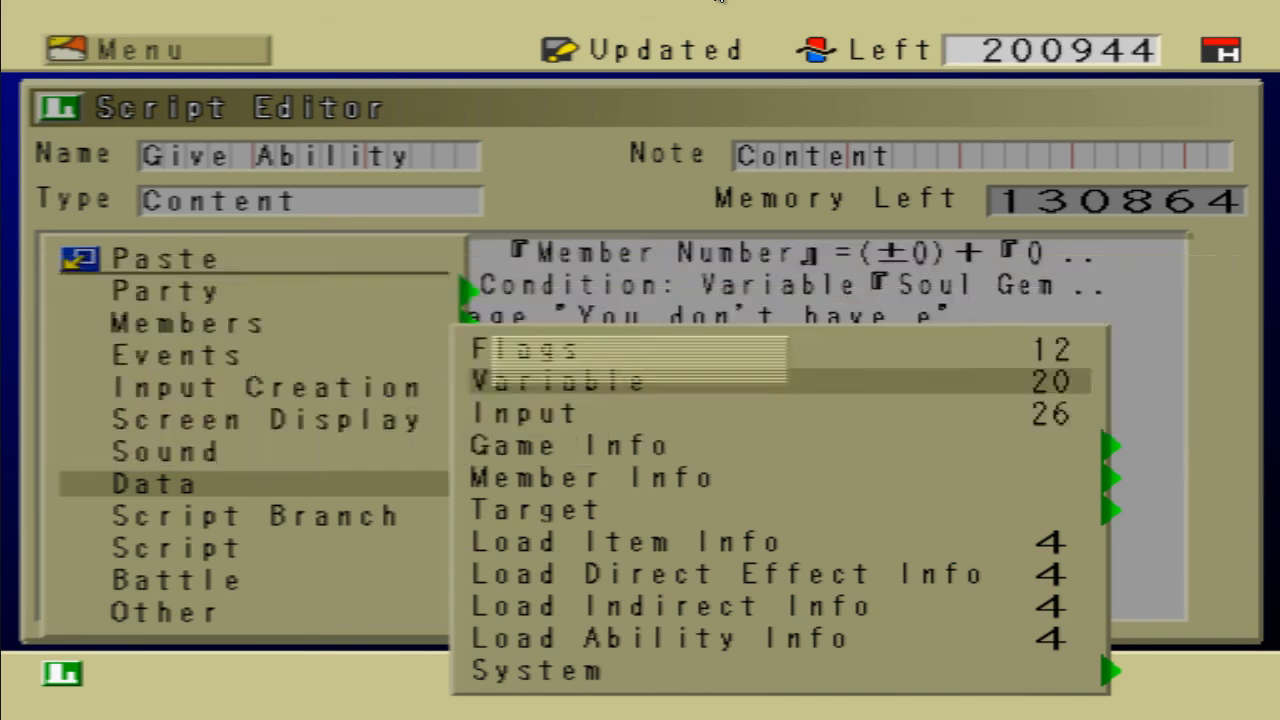
Step: Update the edited Give Ability script and leave the Script Database
key("Escape")
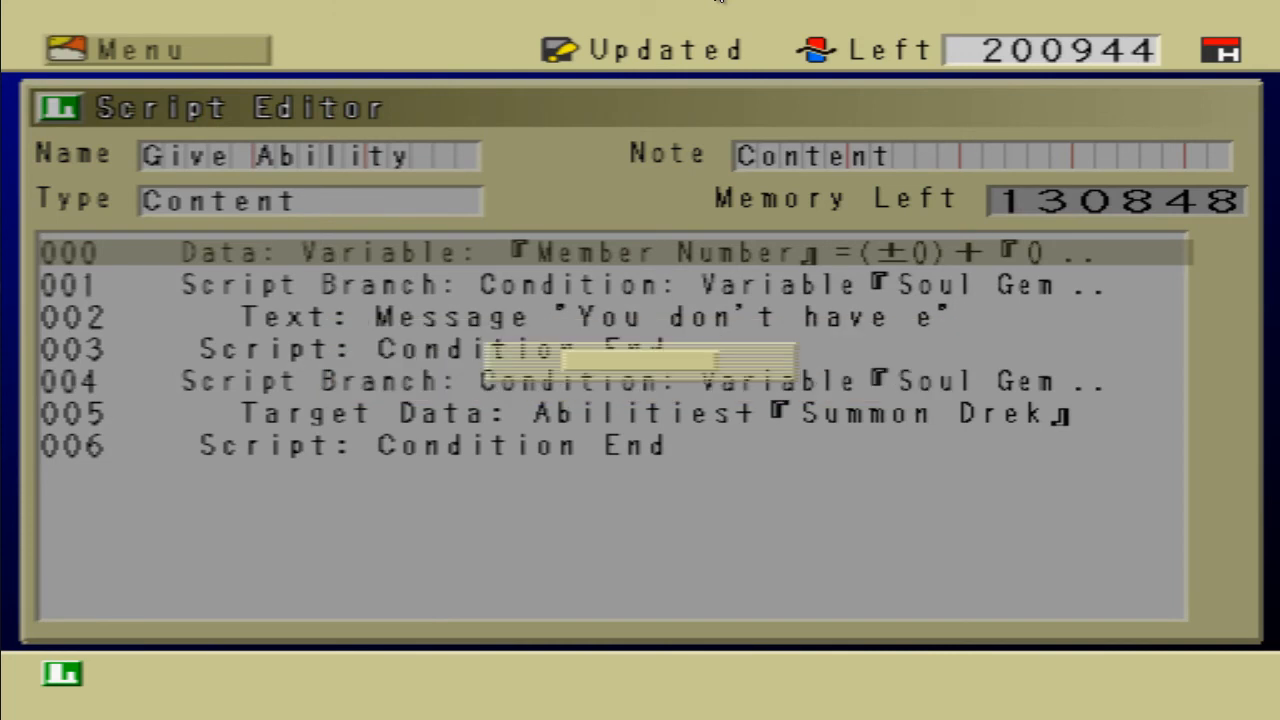
key("Return")
key("Escape")
Step: Open Virk's custom settings from the Party Member Database
key("Down")
key("Down")
key("Down")
key("Up")
key("Up")
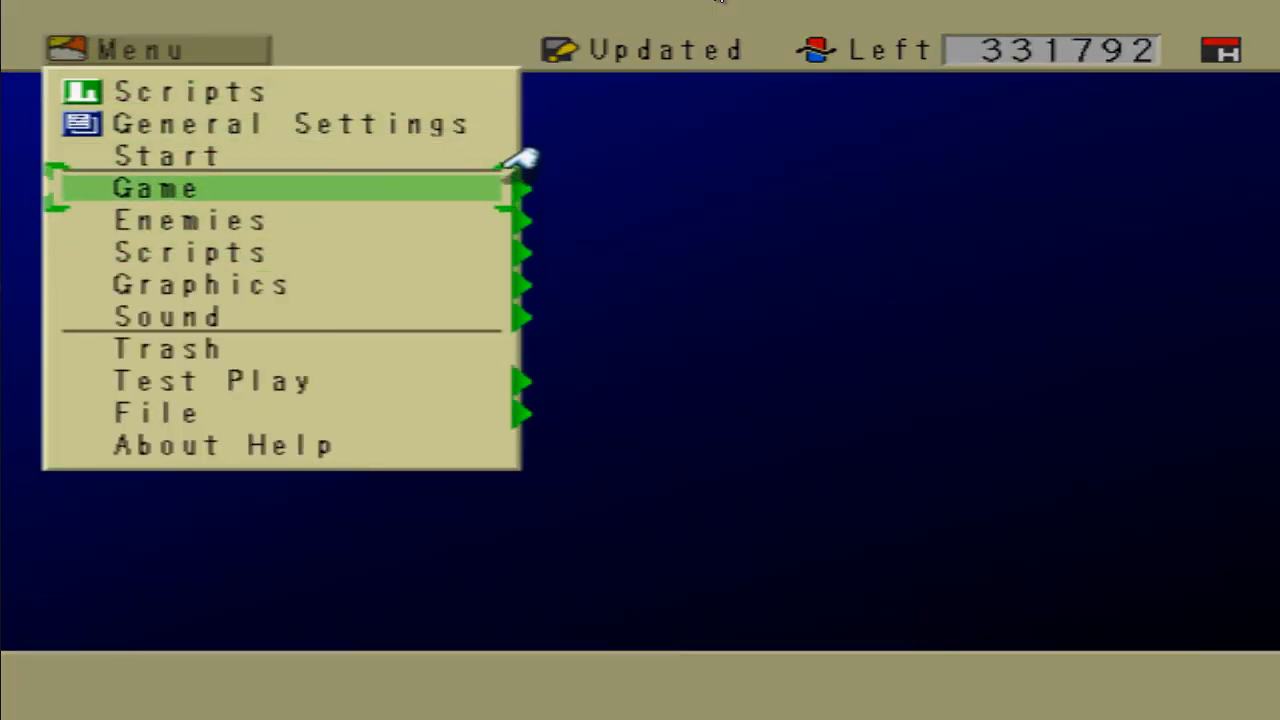
key("Return")
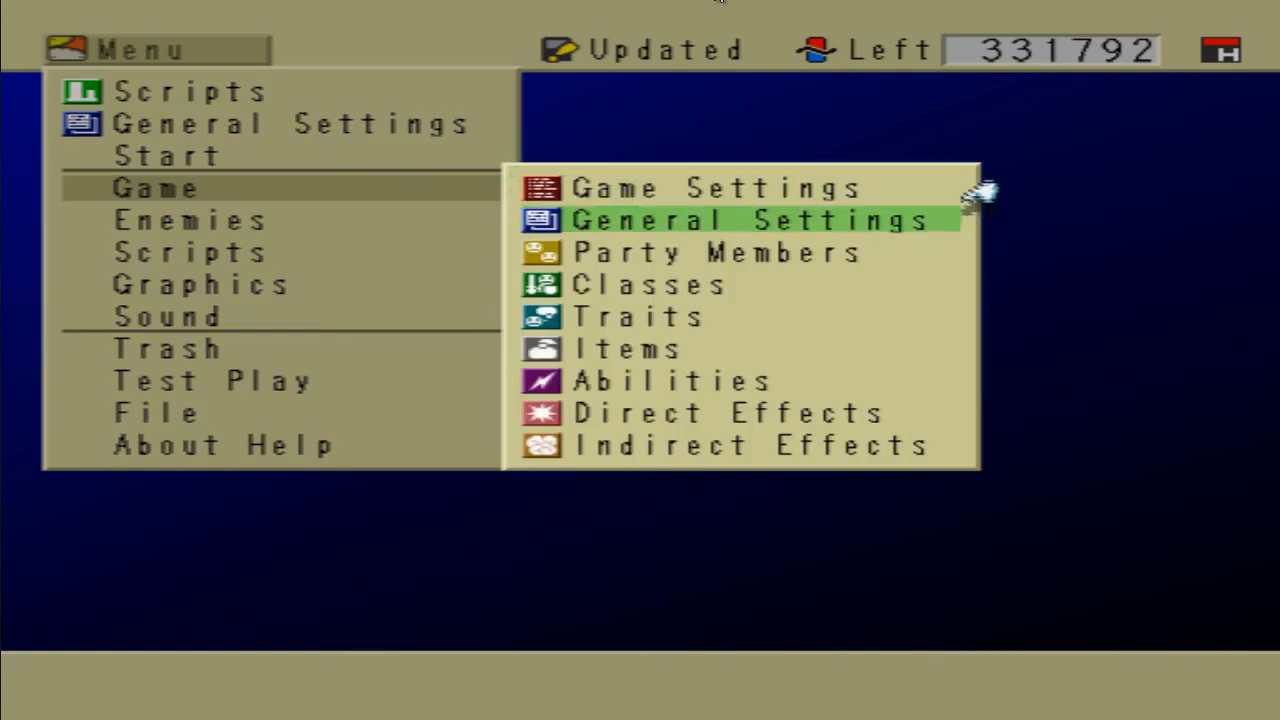
key("Down")
key("Down")
key("Return")
key("Up")
key("Return")
Step: Set Virk's required level for the Fire Storm ability to 1, update the data and leave the Party Member Database
key("Down")
key("Down")
key("Down")
key("Down")
key("Down")
key("Down")
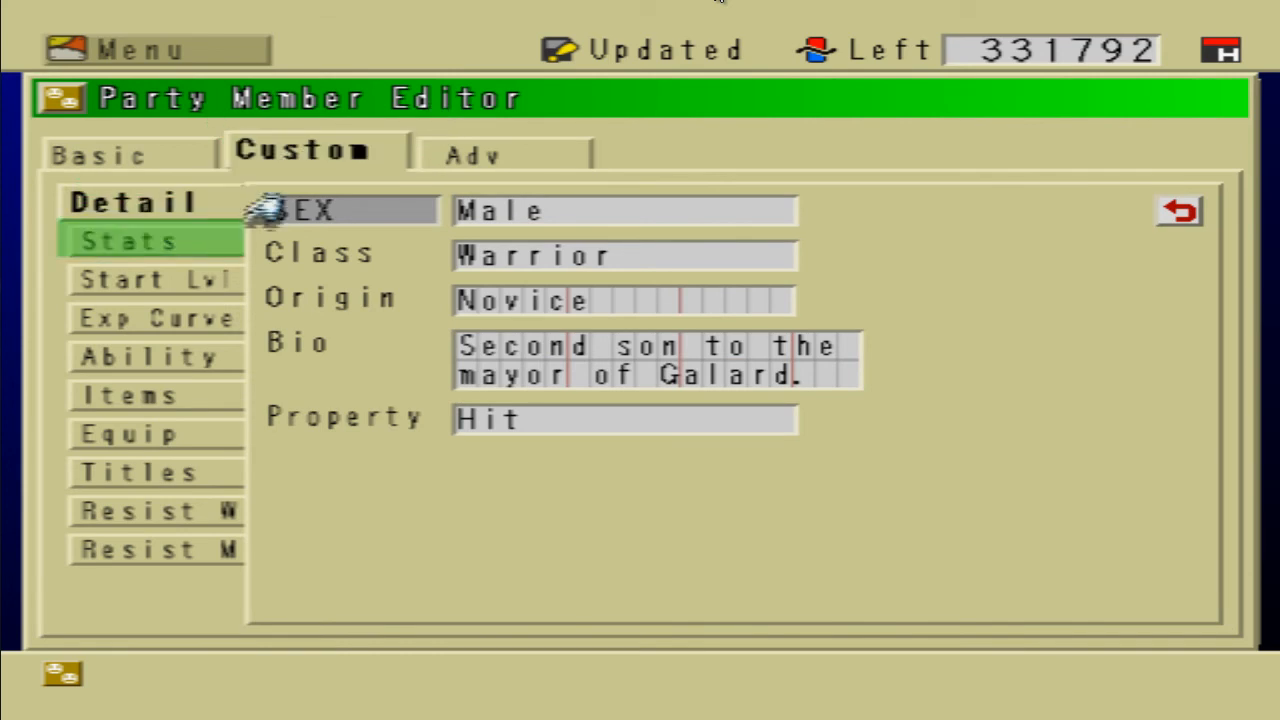
key("Return")
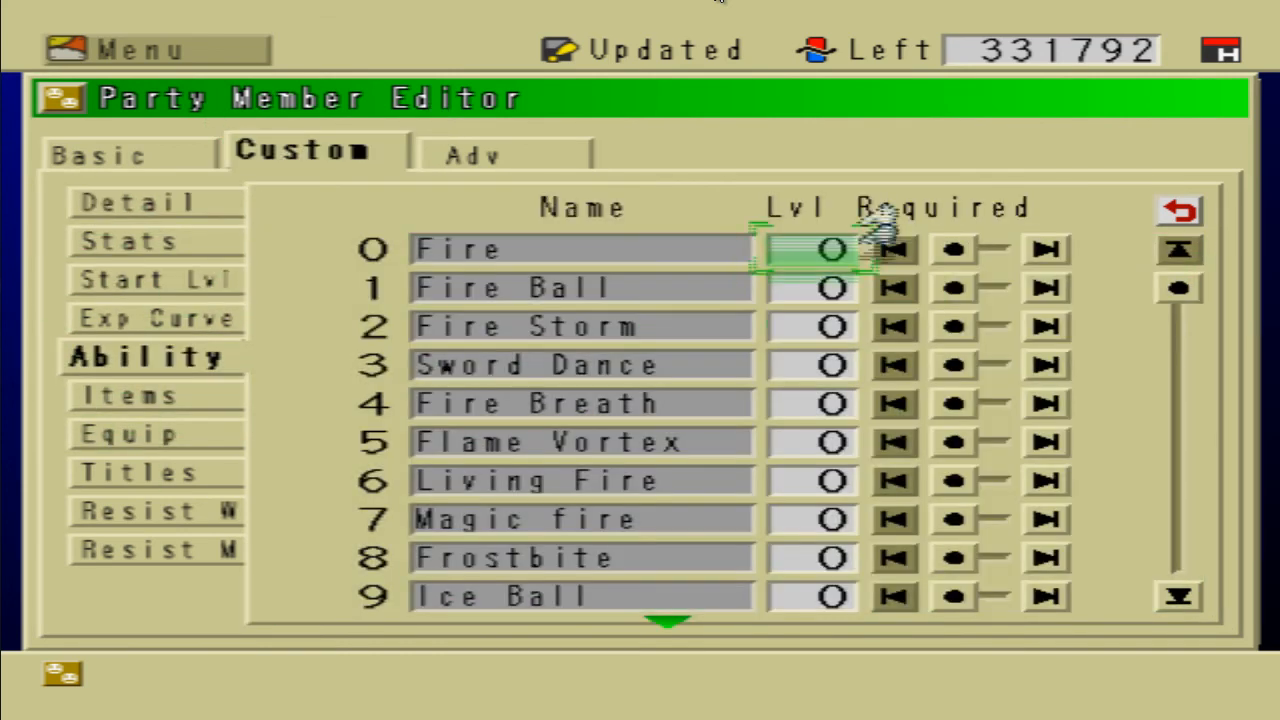
key("Right")
key("Escape")
key("Escape")
key("Escape")
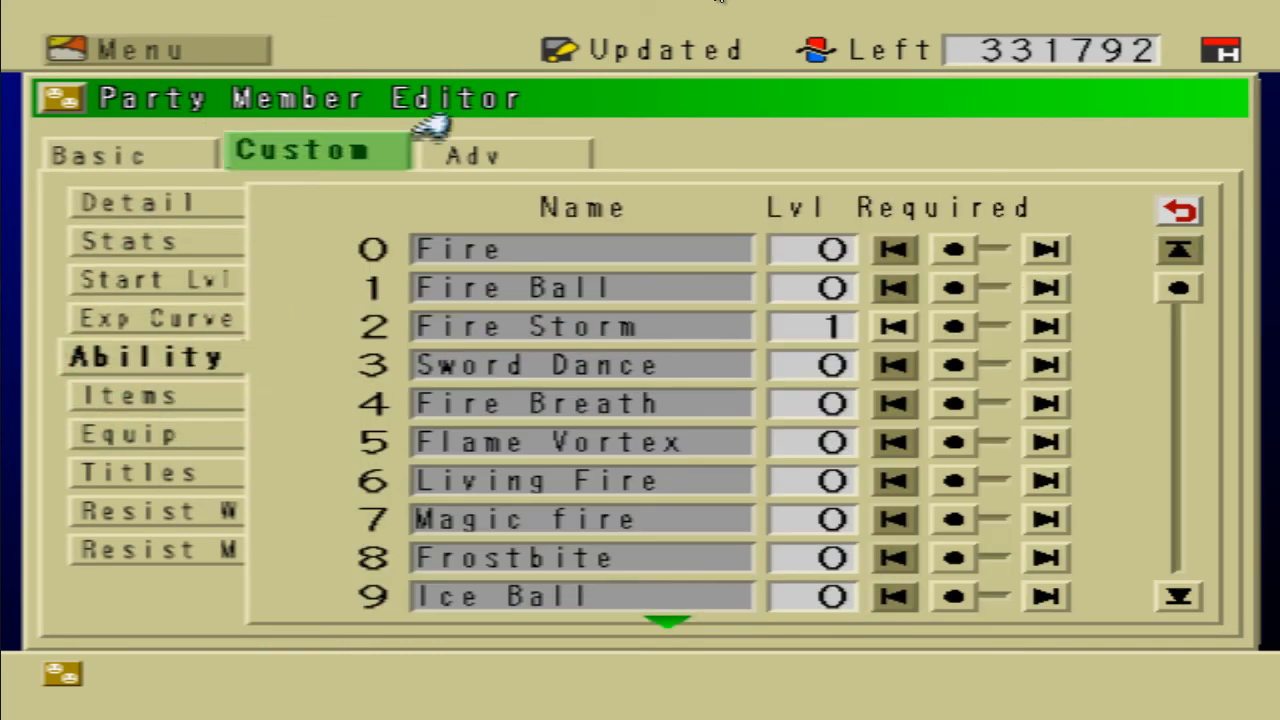
key("Escape")
key("Return")
key("Escape")
Step: Start a new test play of the game
key("Up")
key("Up")
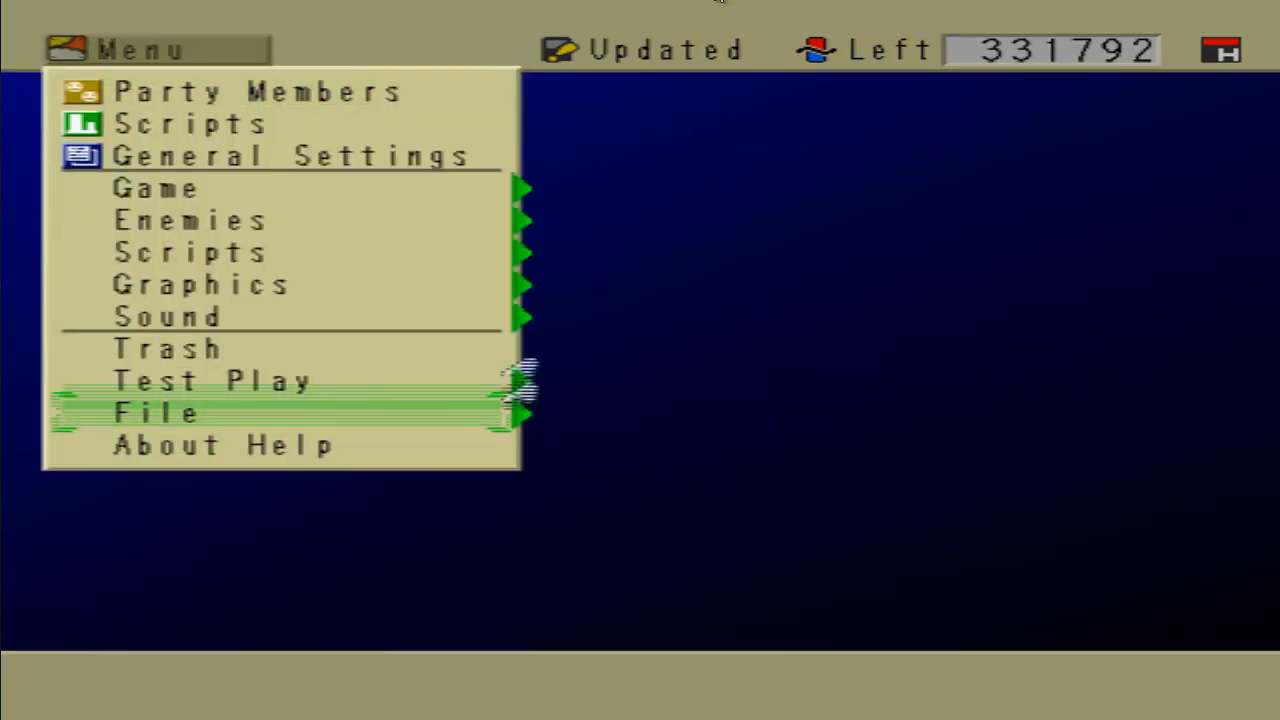
key("Up")
key("Return")
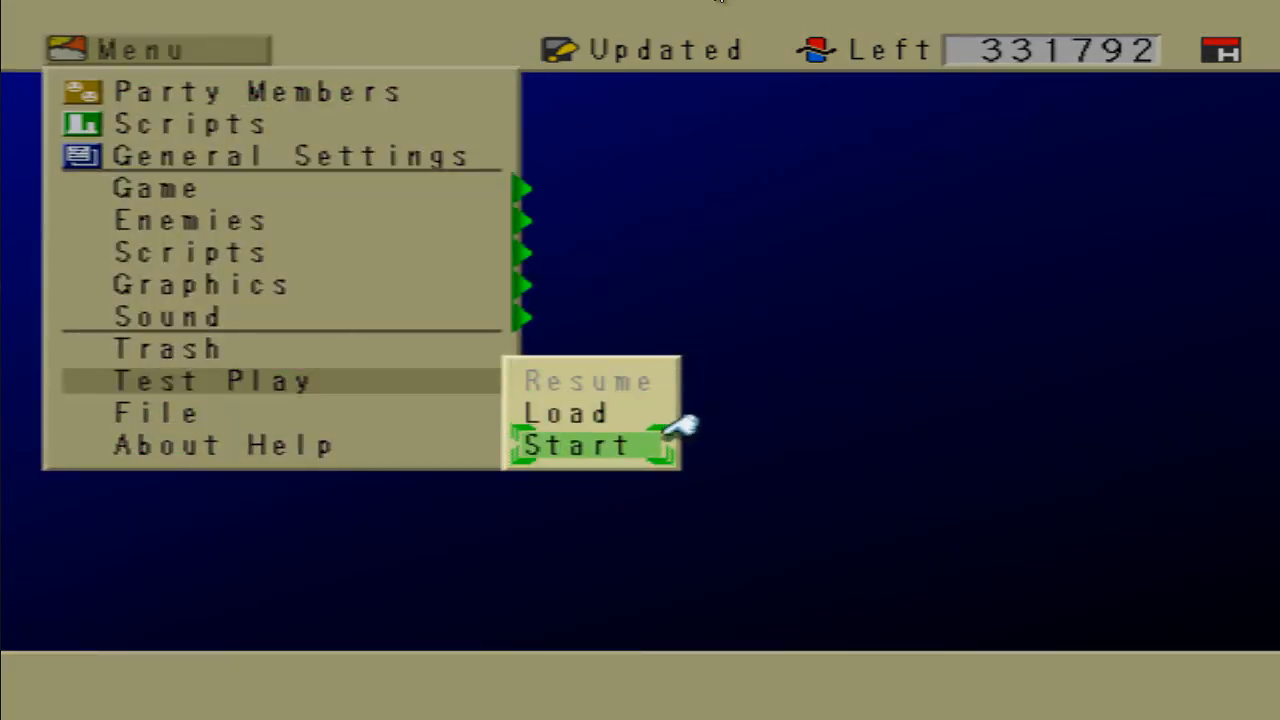
key("Return")
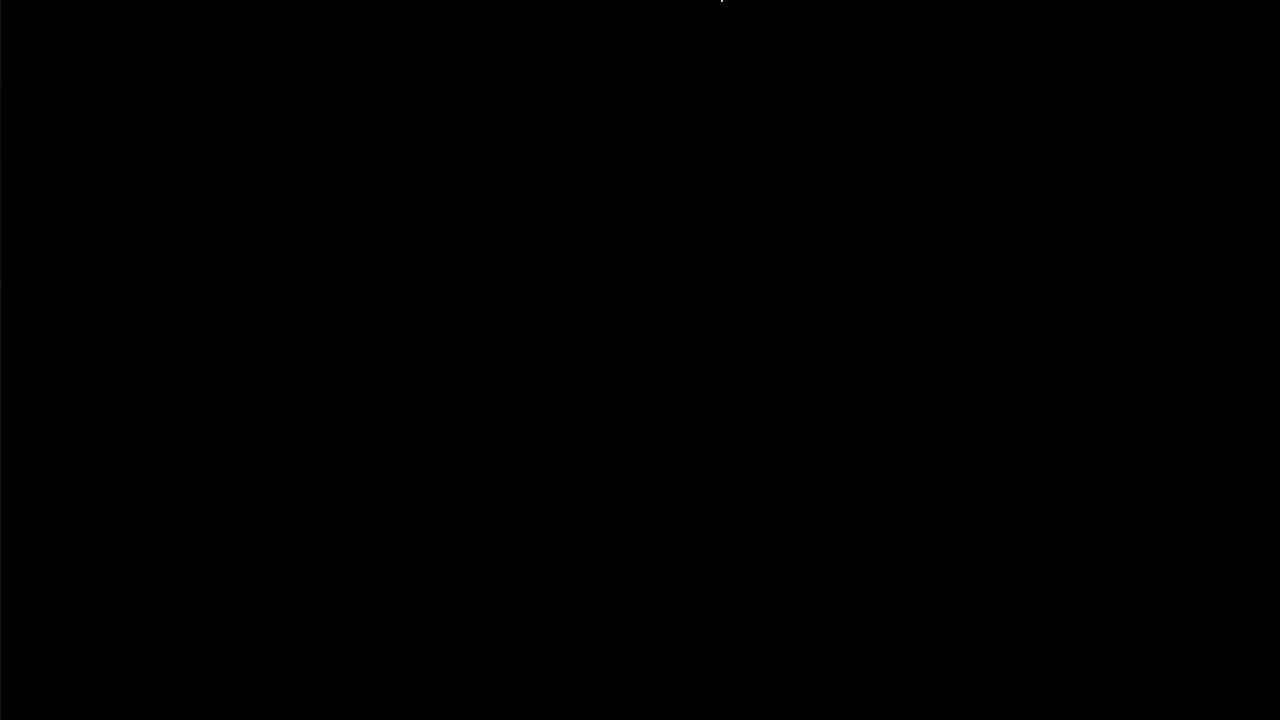
Step: Leave the town and defeat the first pair of Gargoyles with Virk's magic to earn souls
key("Down")
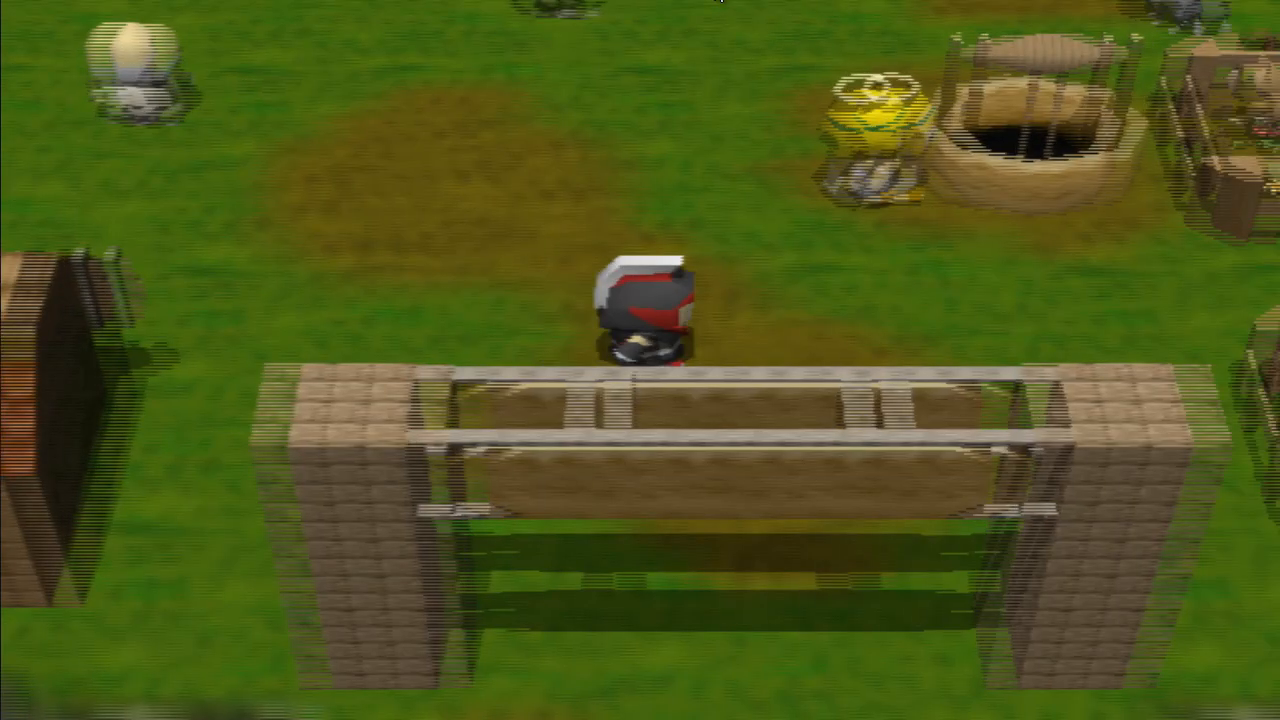
key("Down")
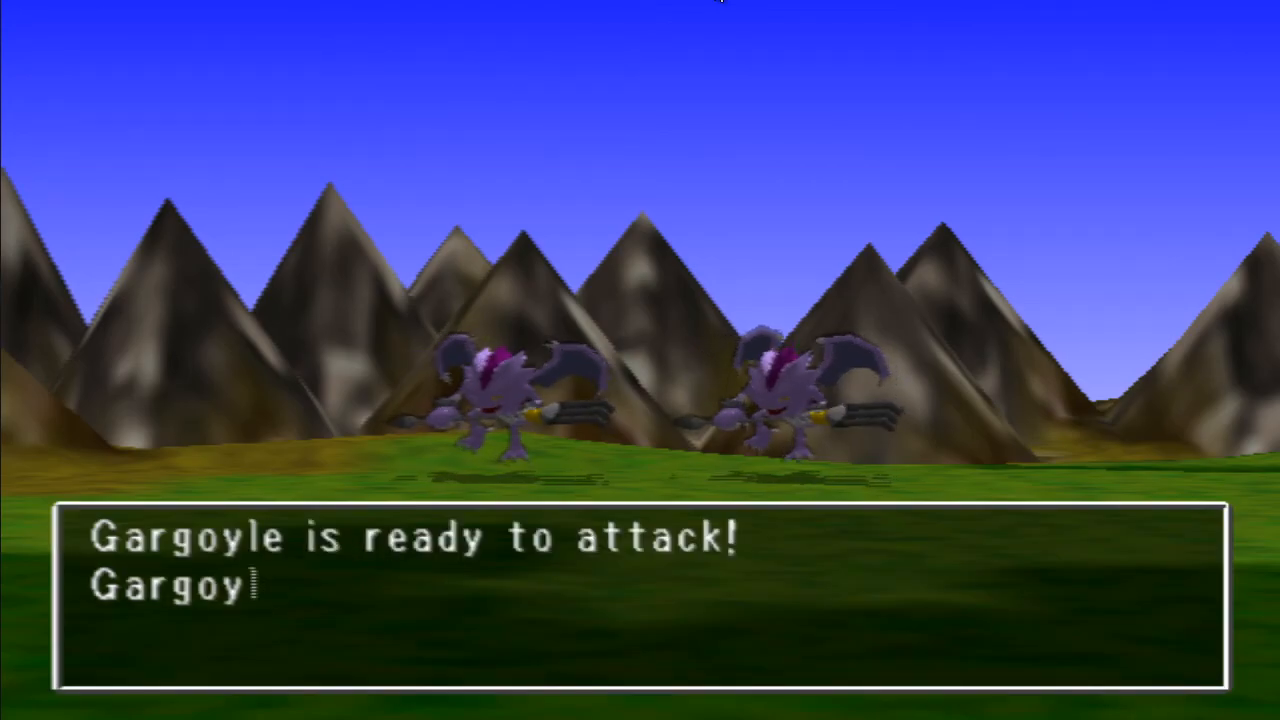
key("Return")
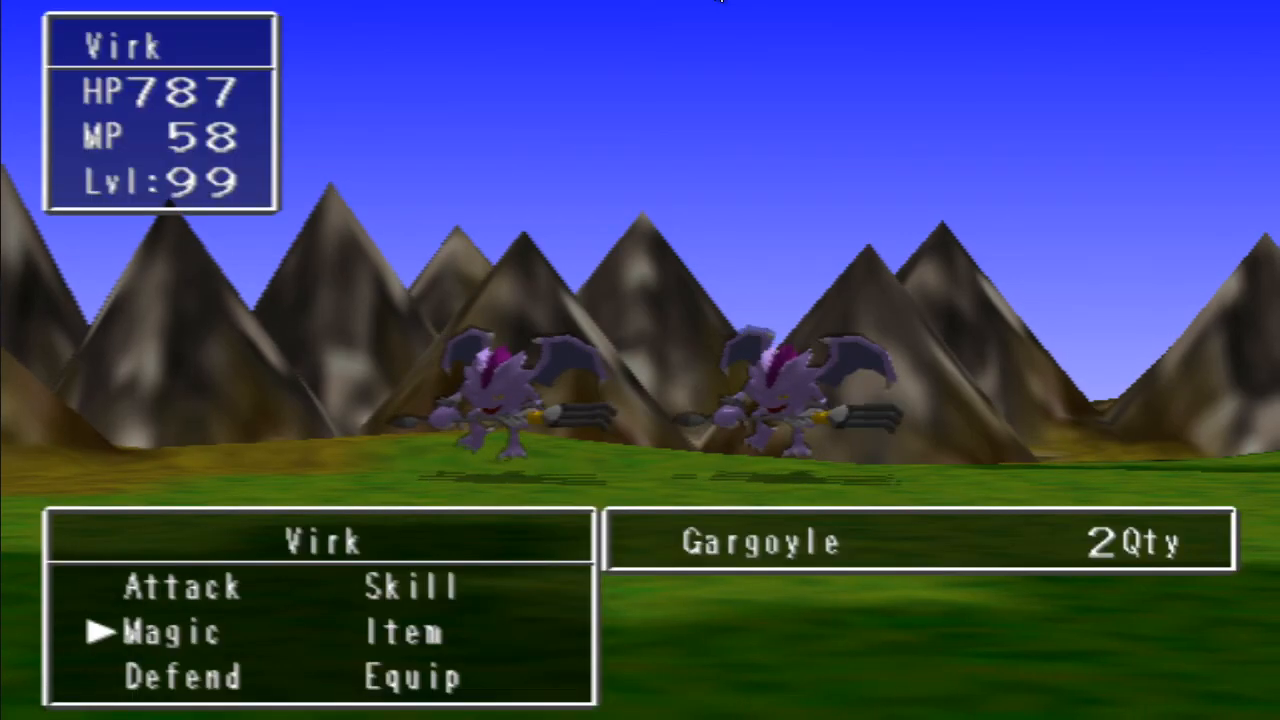
key("Down")
key("Return")
key("Return")
key("Return")
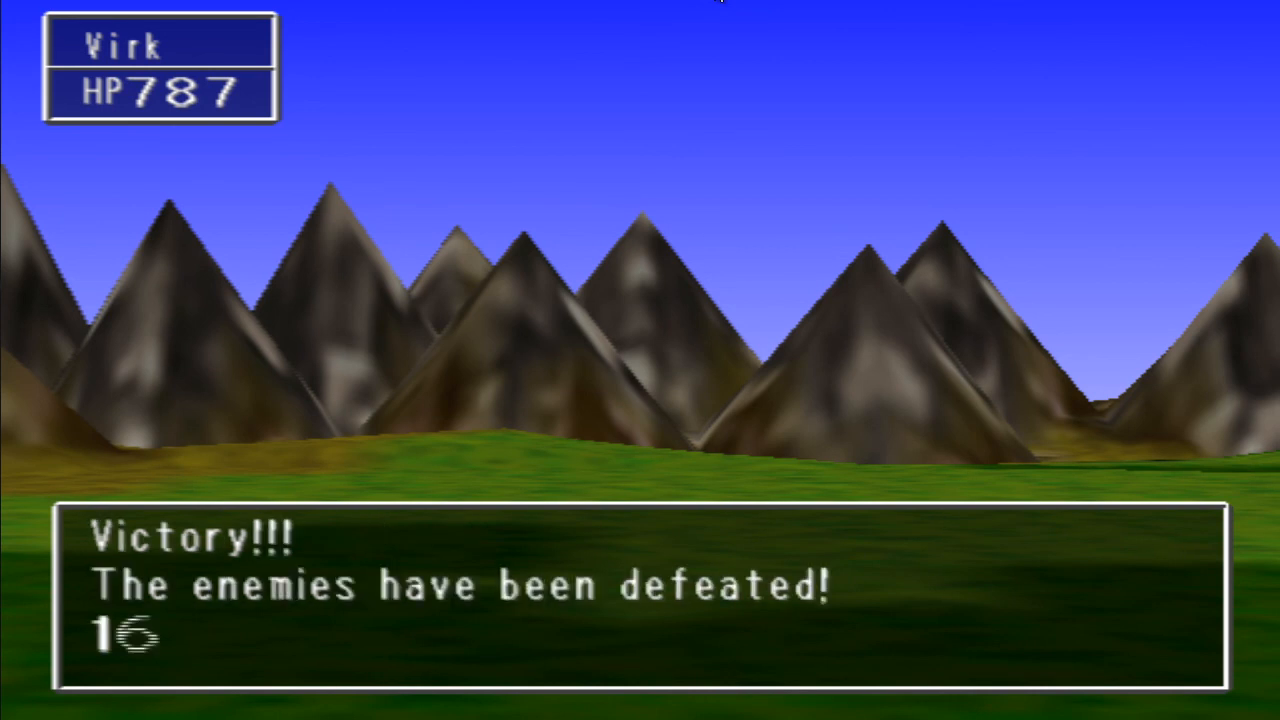
key("Return")
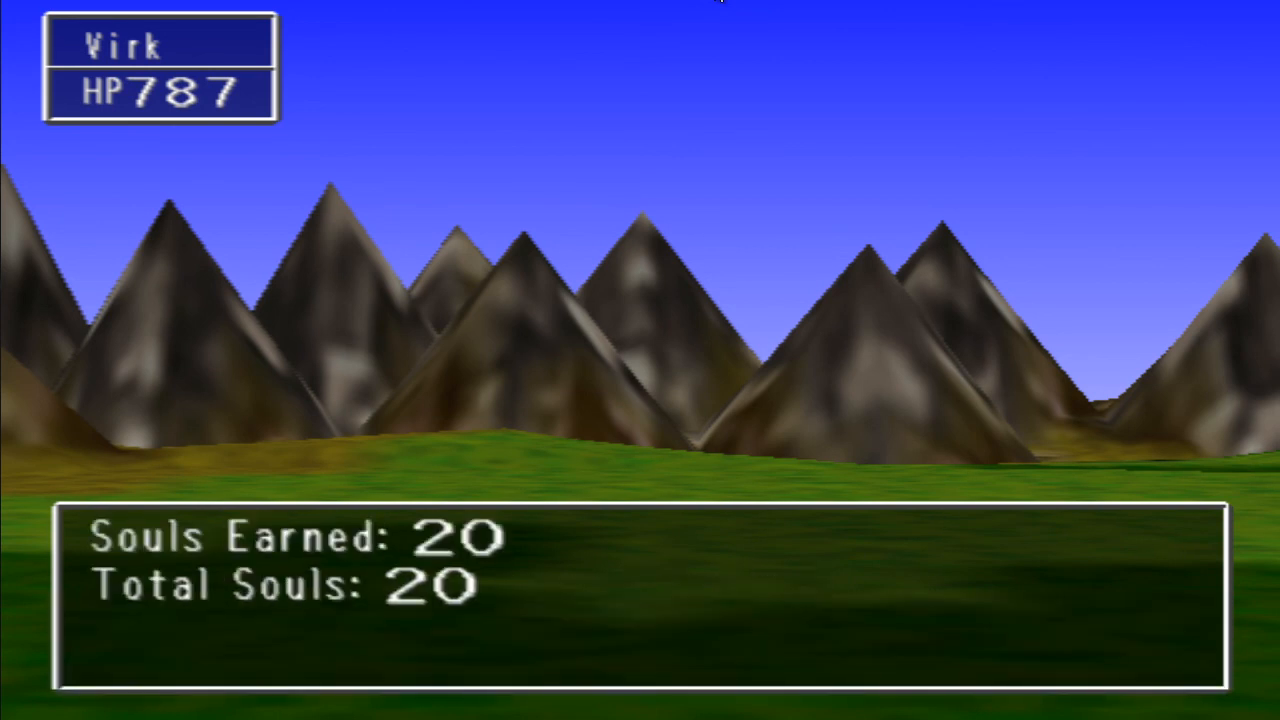
key("Return")
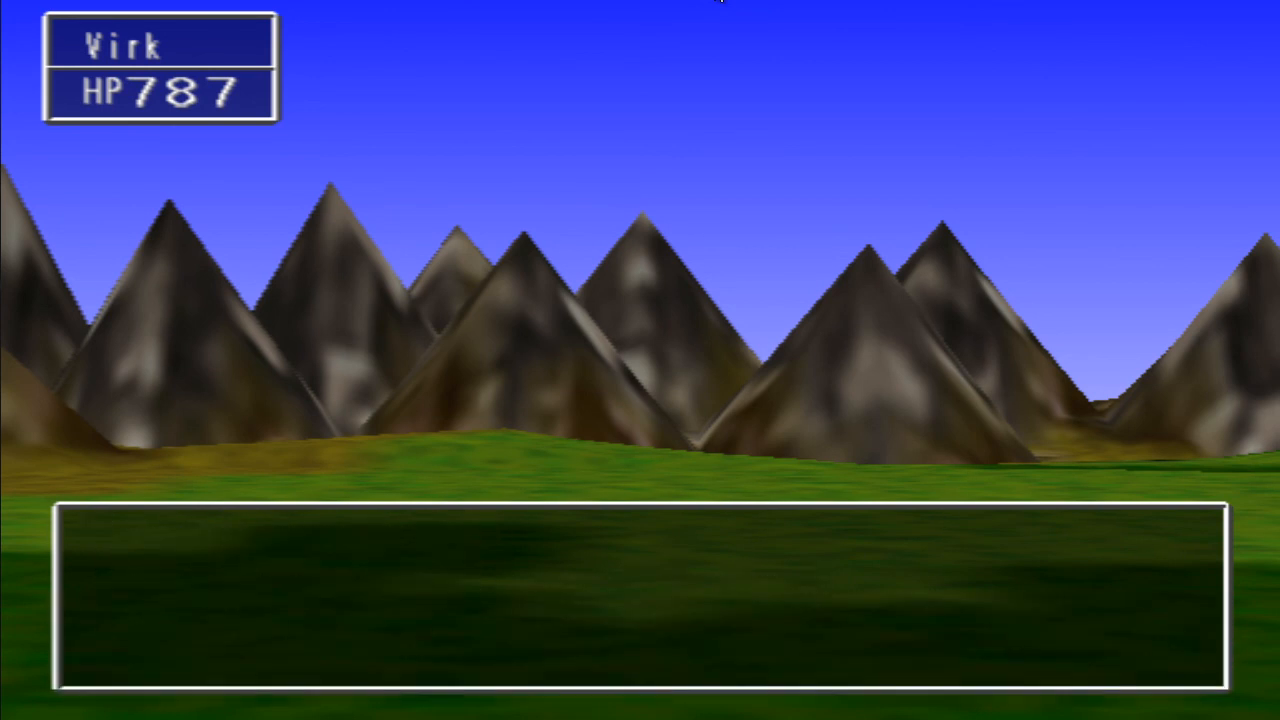
key("Return")
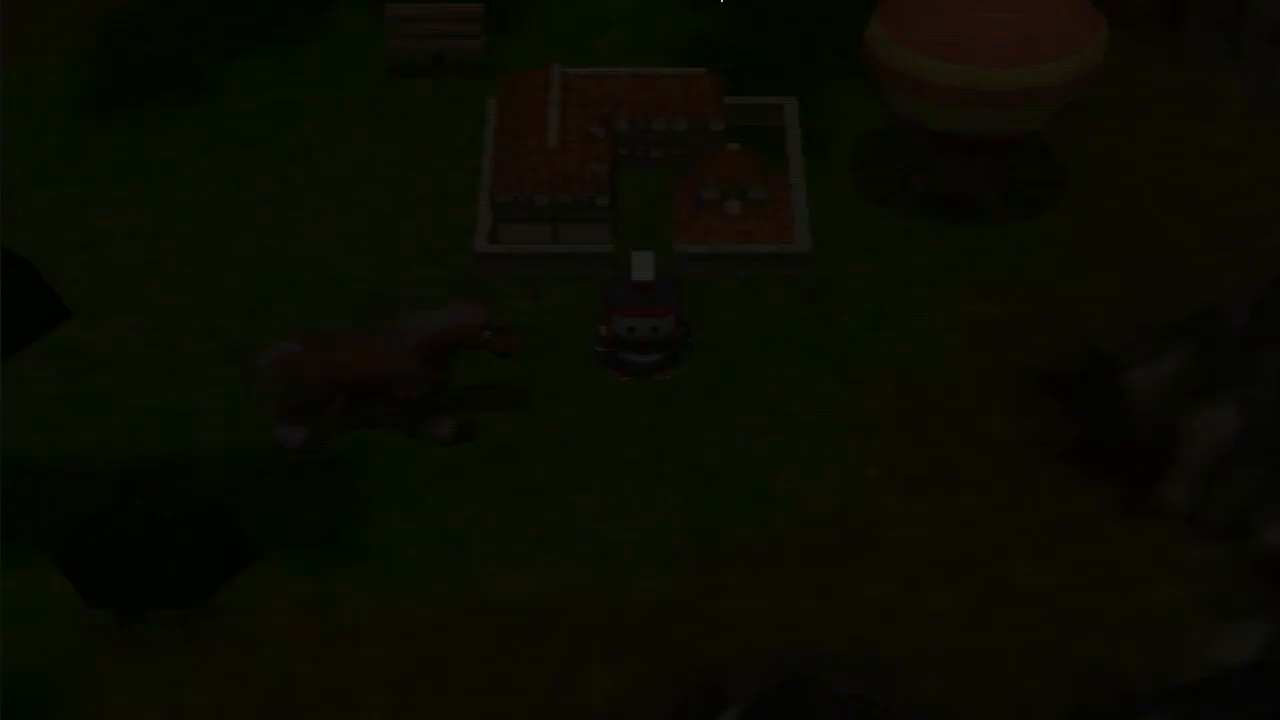
Step: Fight the second Gargoyle encounter with Virk's magic and go through the victory messages
key("Up")
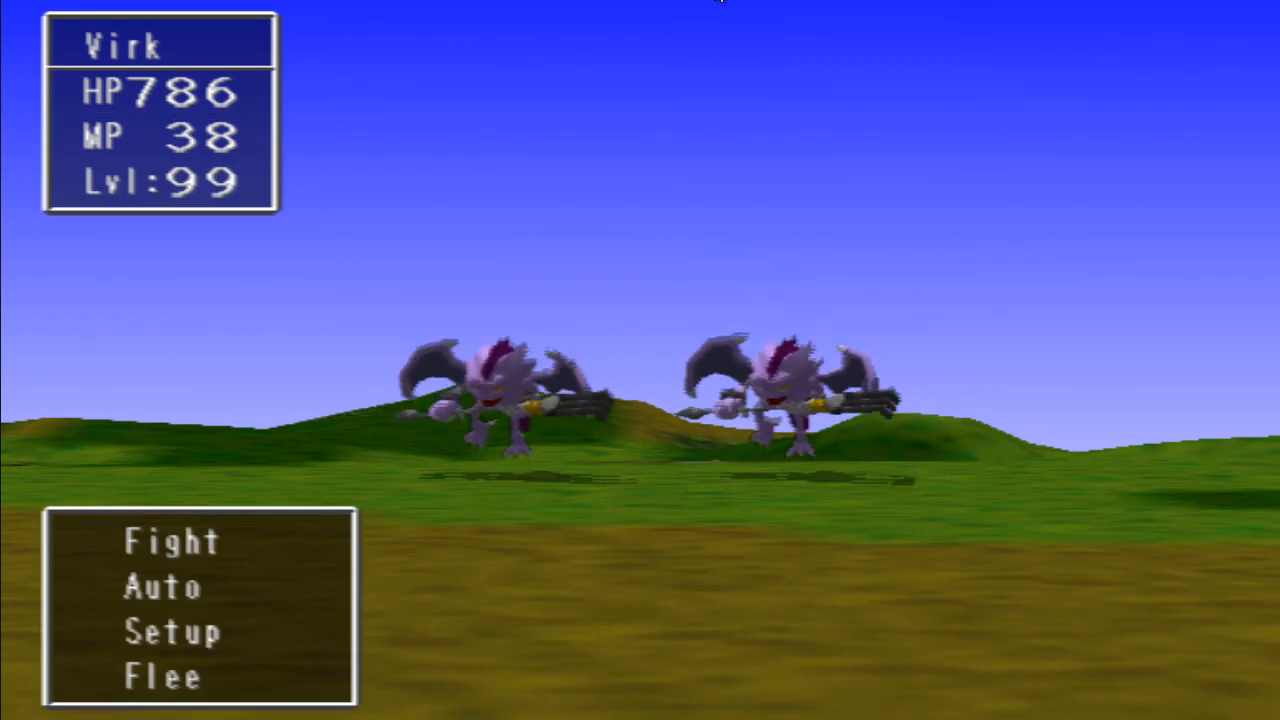
key("Return")
key("Down")
key("Return")
key("Return")
key("Return")
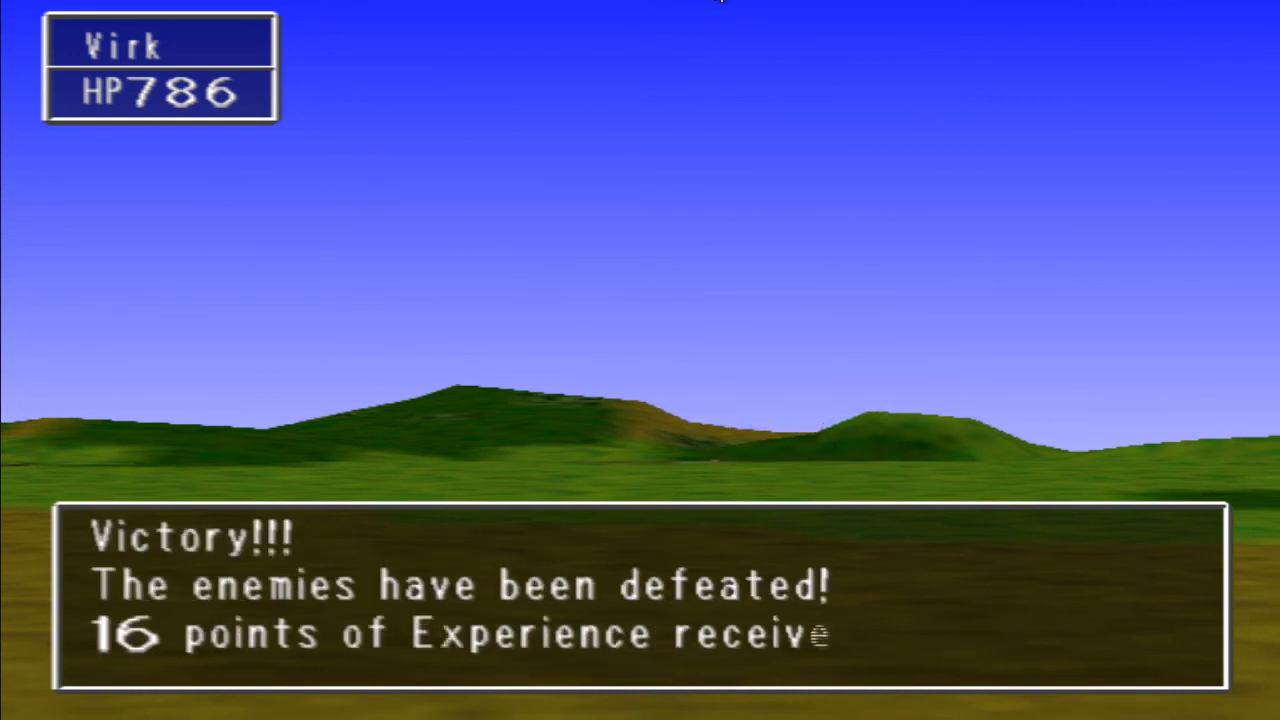
key("Return")
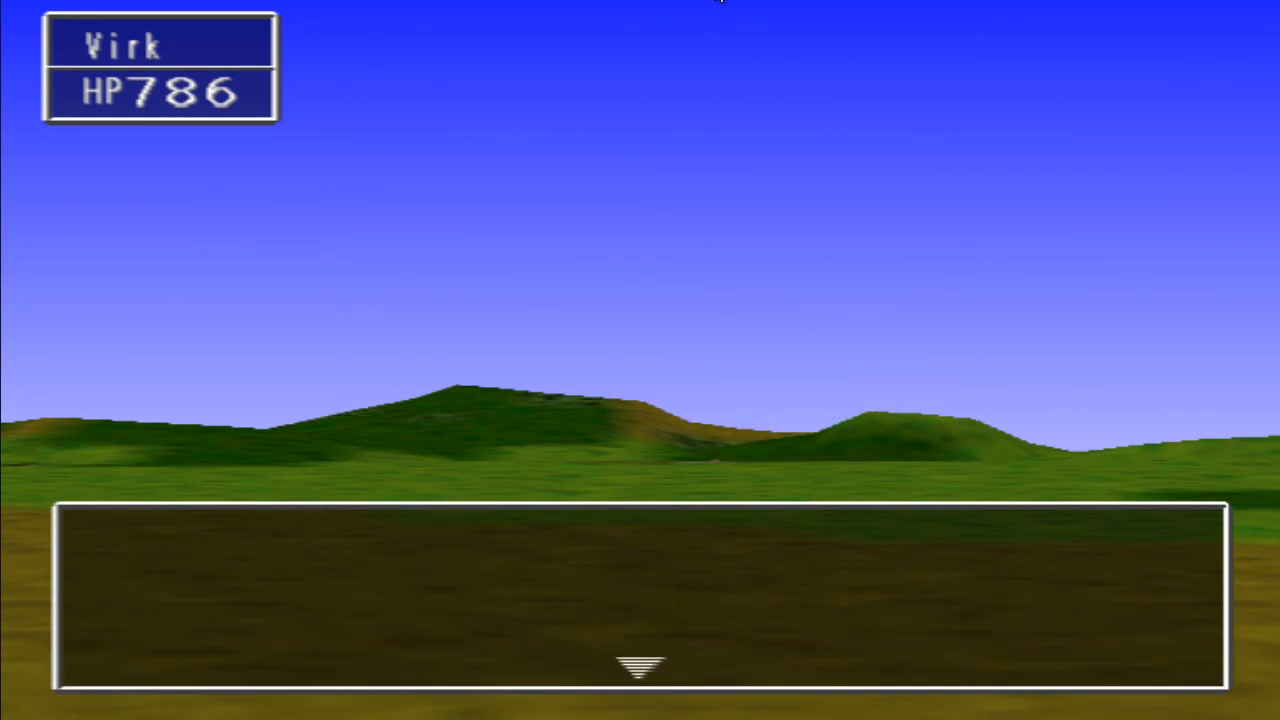
key("Return")
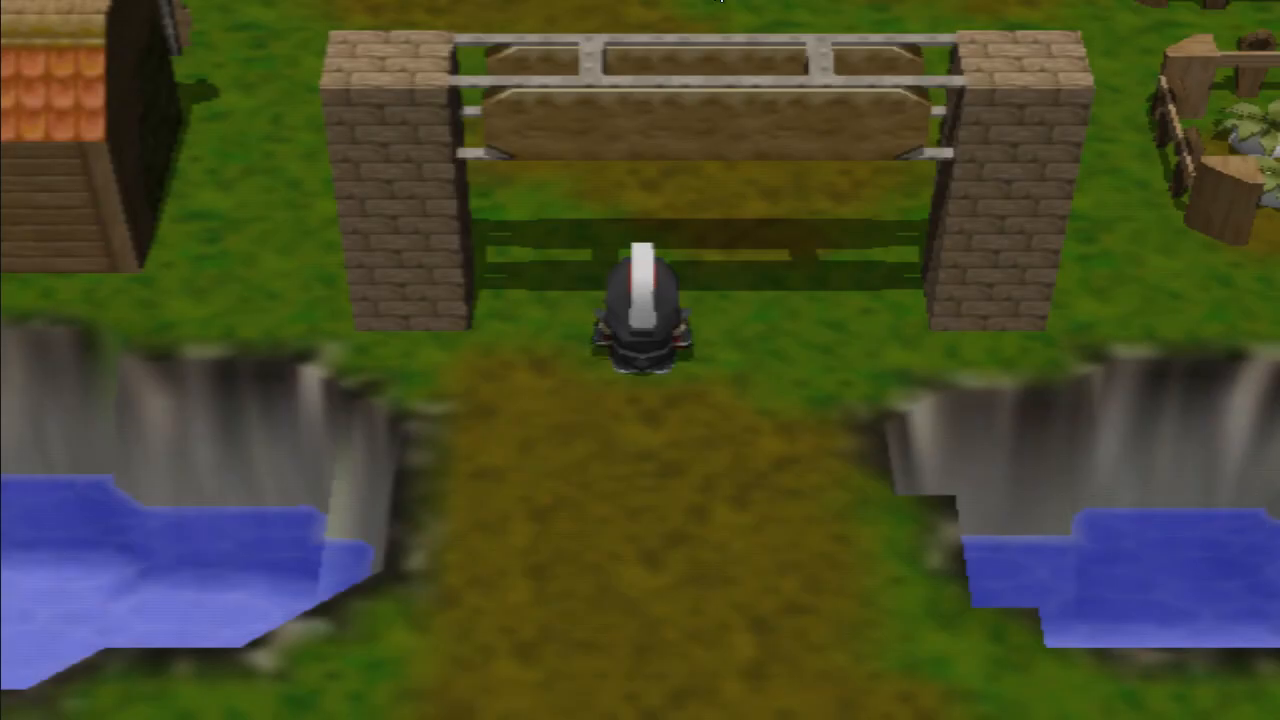
Step: Walk back into Preset Town and talk to the green-hatted Sorcerer to obtain Summon Drek
key("Up")
key("Up")
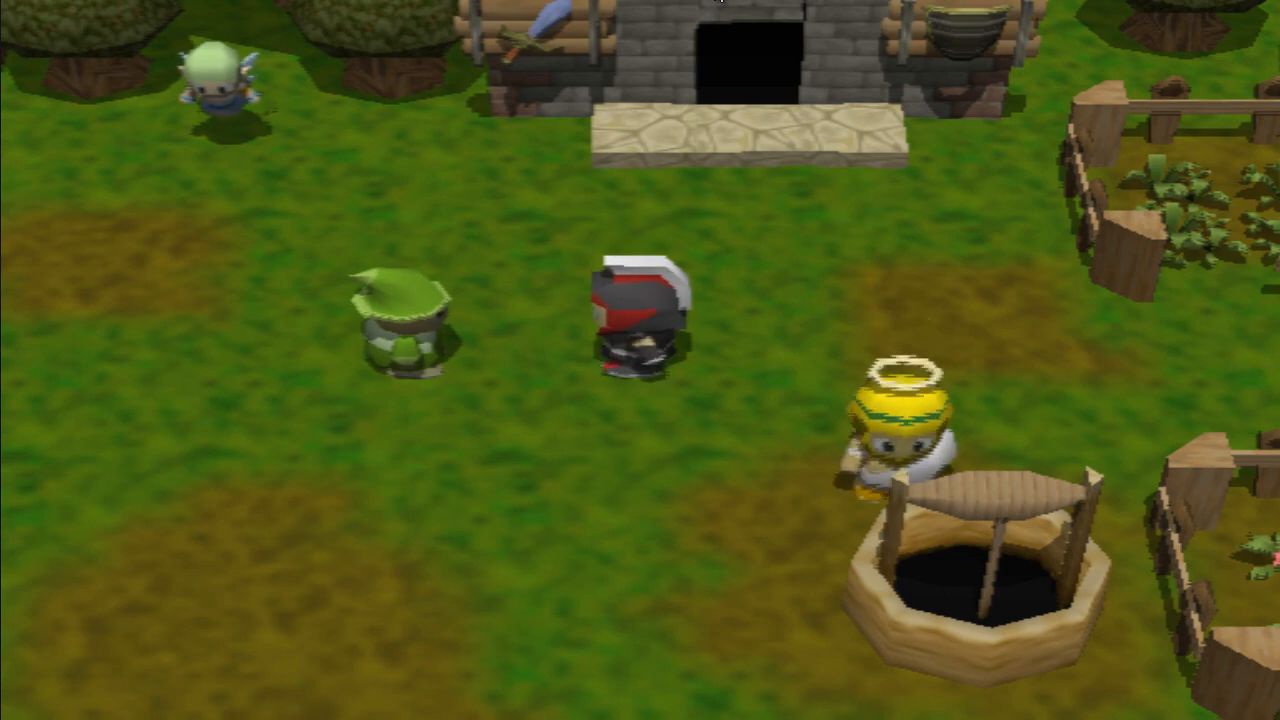
key("Left")
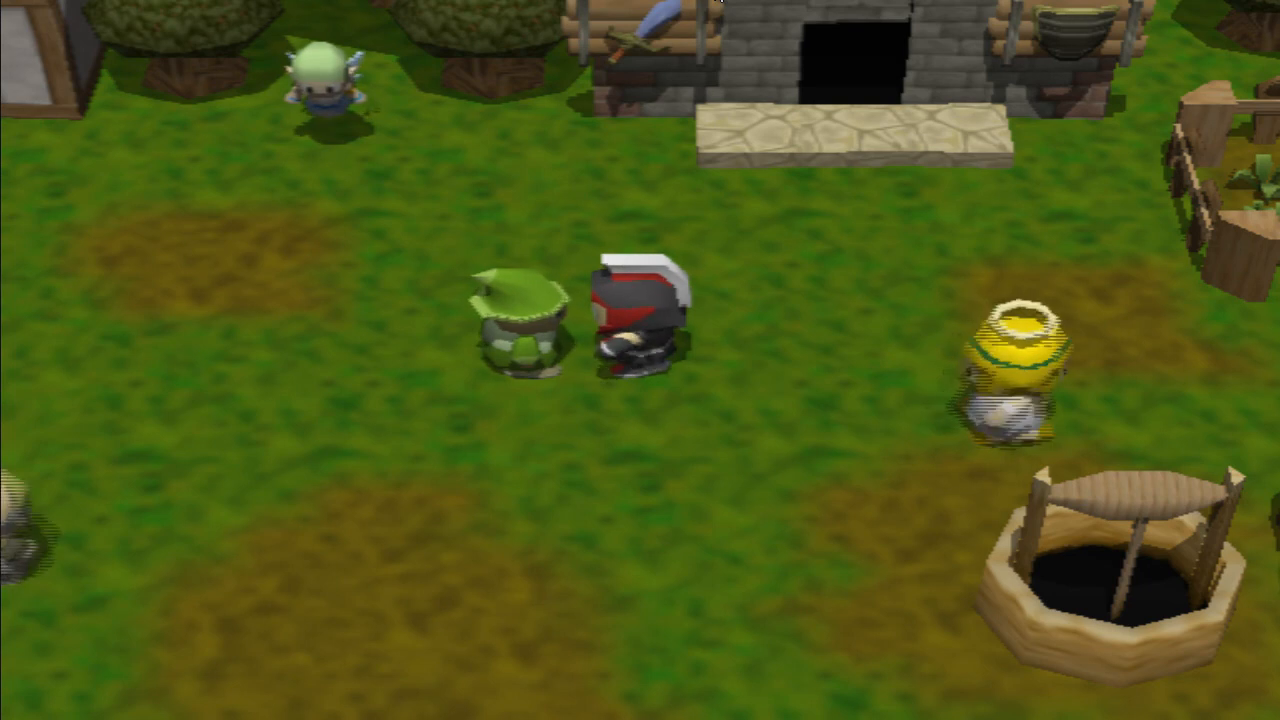
key("Right")
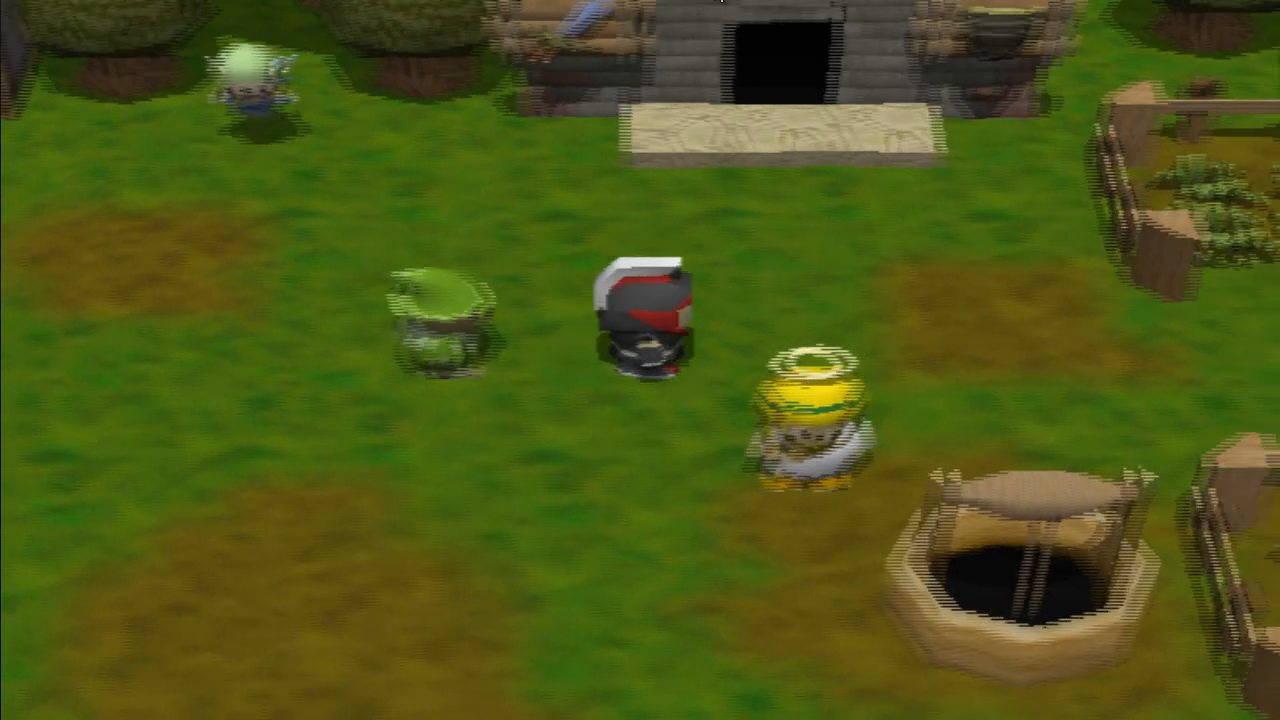
Step: Cast Summon Drek with Virk in town and check the party status display
key("Return")
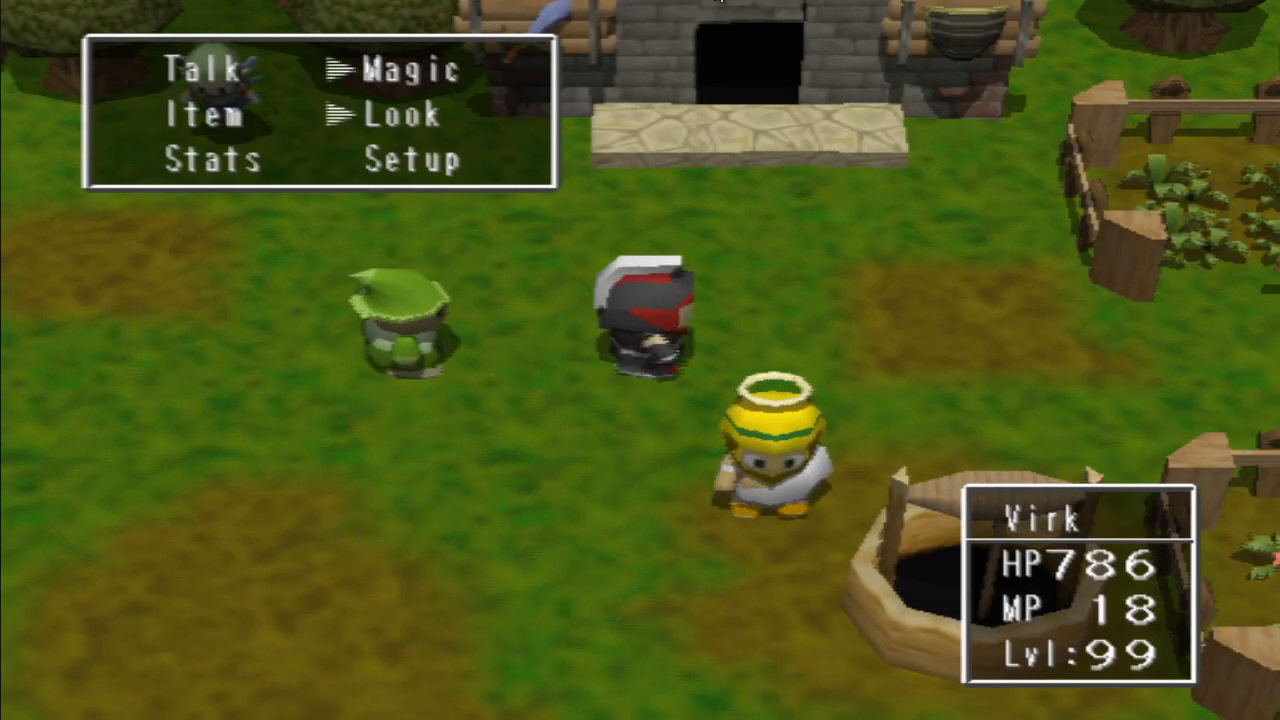
key("Up")
key("Return")
key("Return")
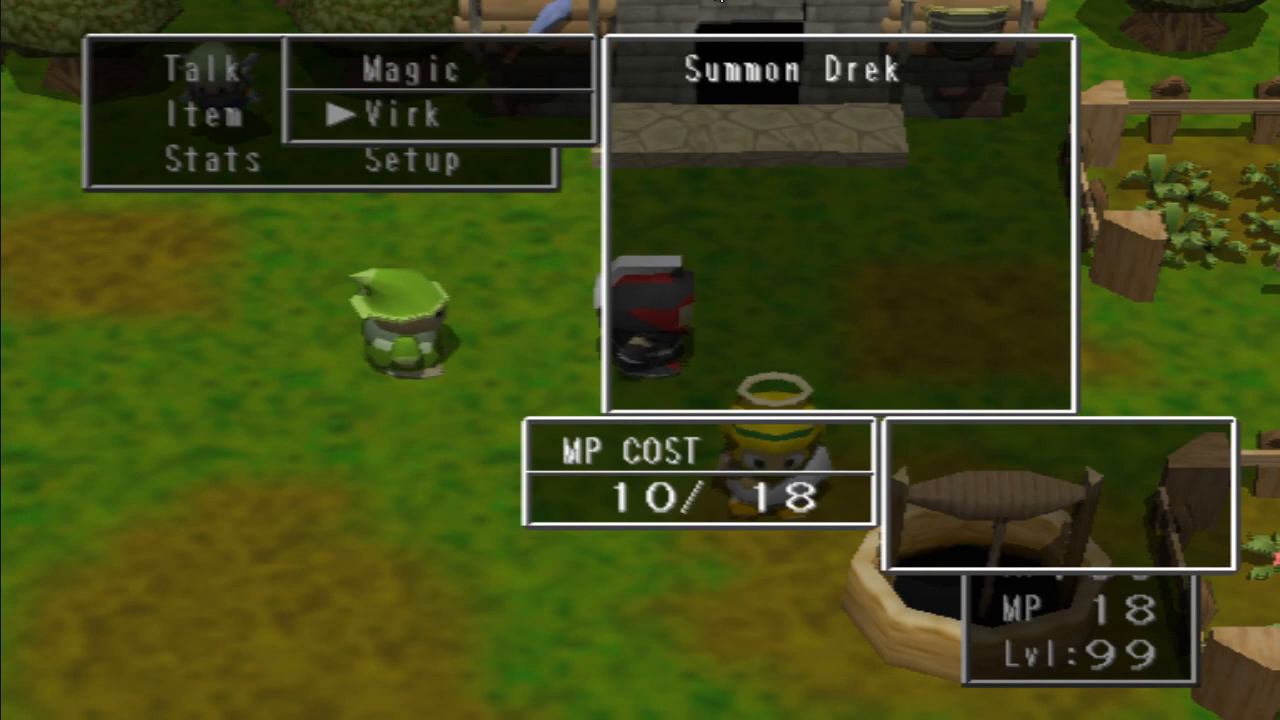
key("Return")
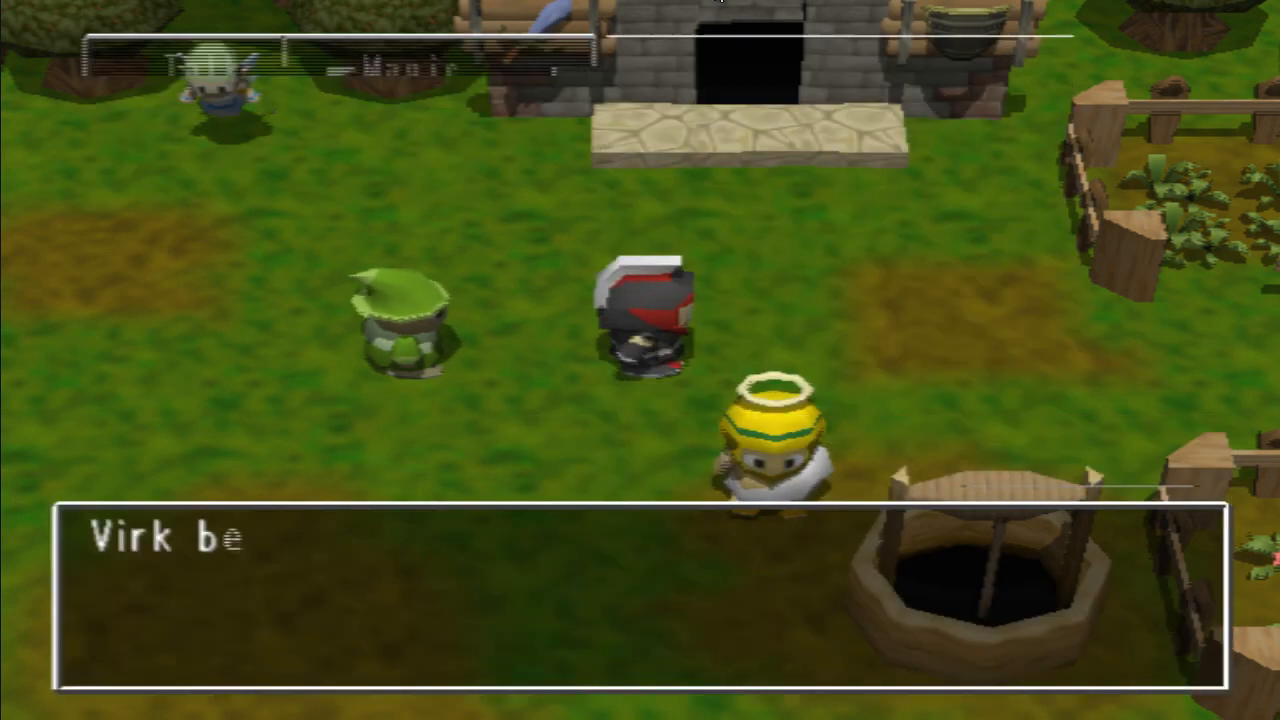
key("Return")
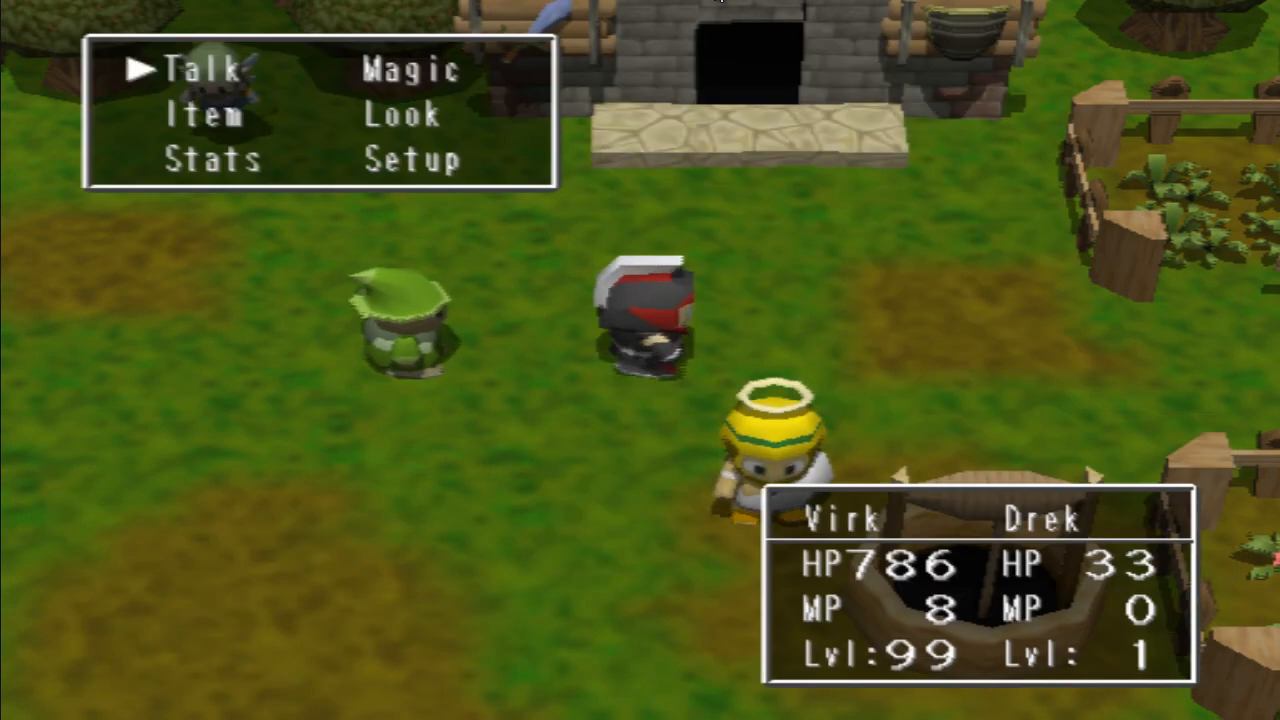
Step: Walk through the town with the summoned Drek following Virk
key("Escape")
key("Down")
key("Left")
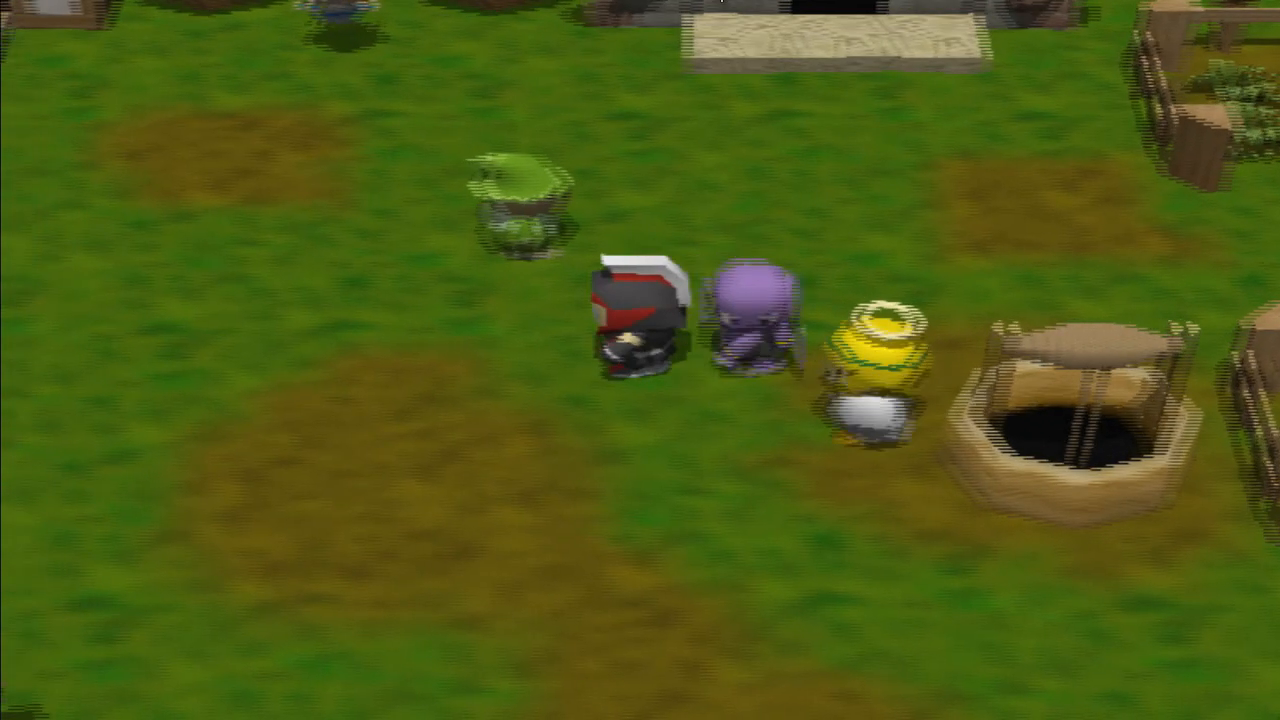
key("Up")
Step: Examine the party members' stats, viewing Virk's page and Drek's page
key("Escape")
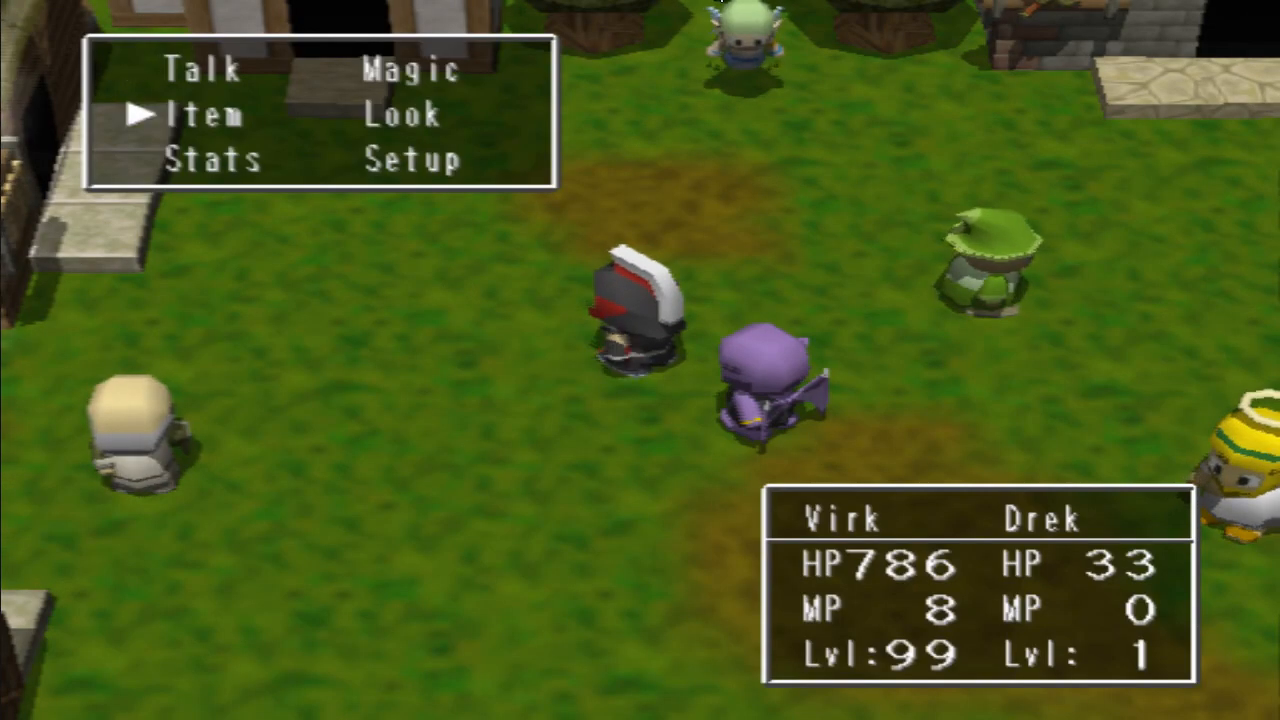
key("Down")
key("Return")
key("Down")
key("Up")
key("Escape")
key("Down")
key("Return")
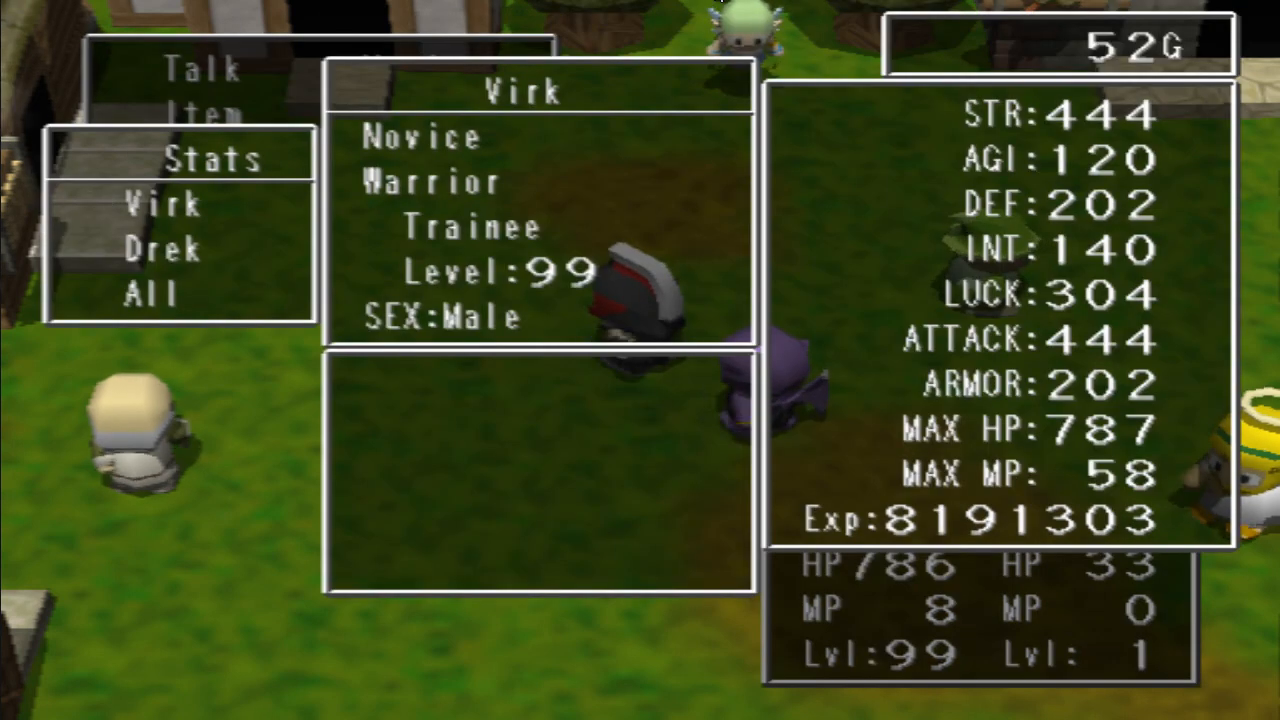
key("Down")
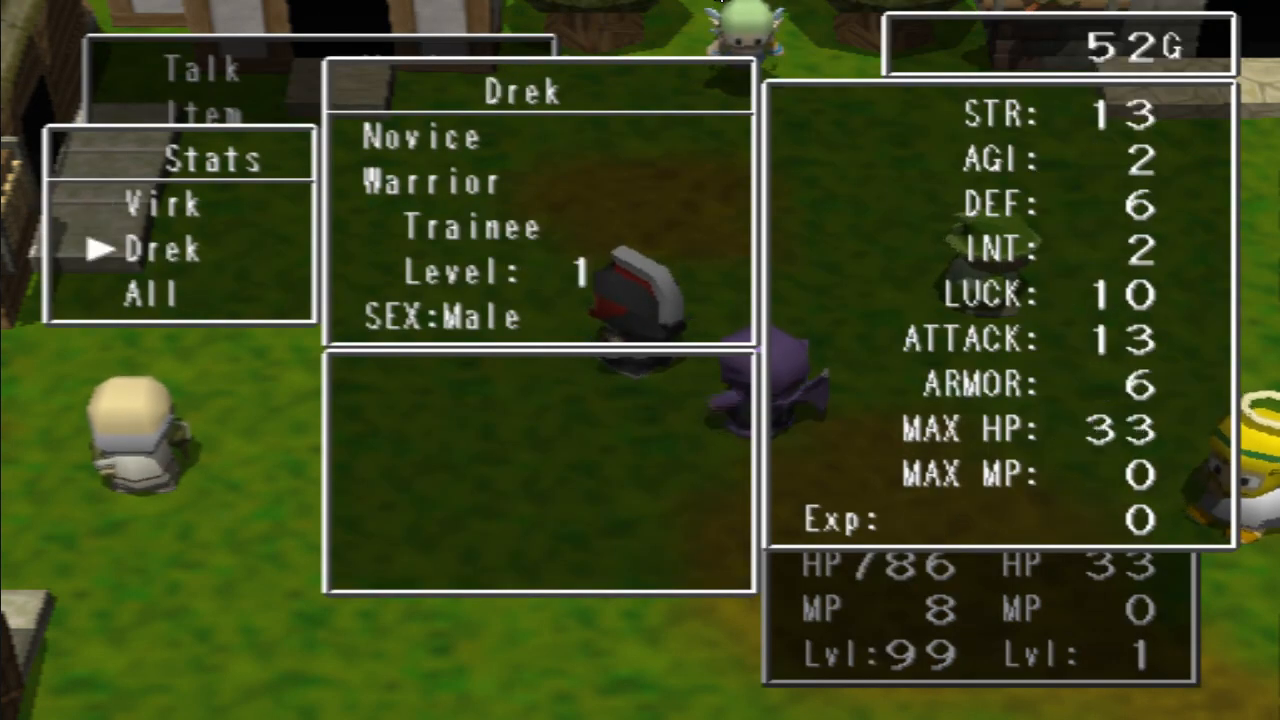
Step: Close the party stats and try to cast Summon Drek again with Virk while Drek is in the party
key("Escape")
key("Escape")
key("Left")
key("Up")
key("Return")
key("Escape")
key("Right")
key("Up")
key("Return")
key("Return")
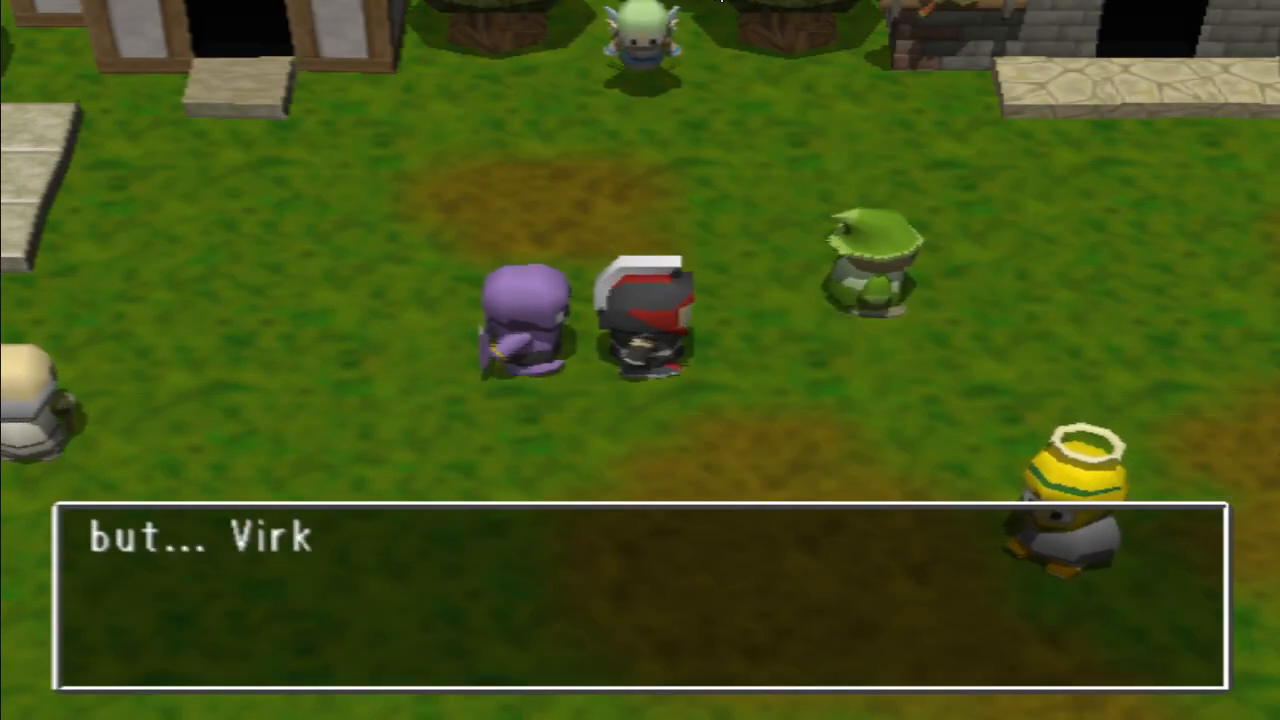
key("Return")
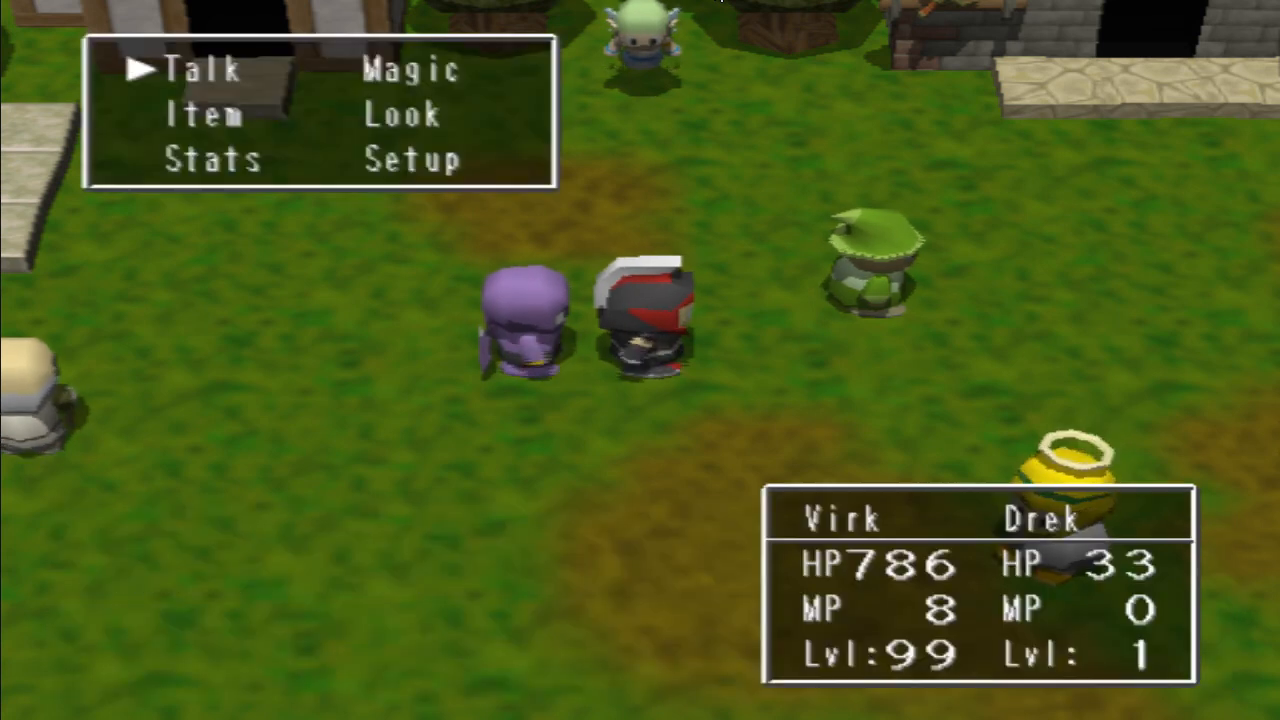
Step: Raise Virk's MP to 58 with the test-play debug options
key("Escape")
key("Escape")
key("Return")
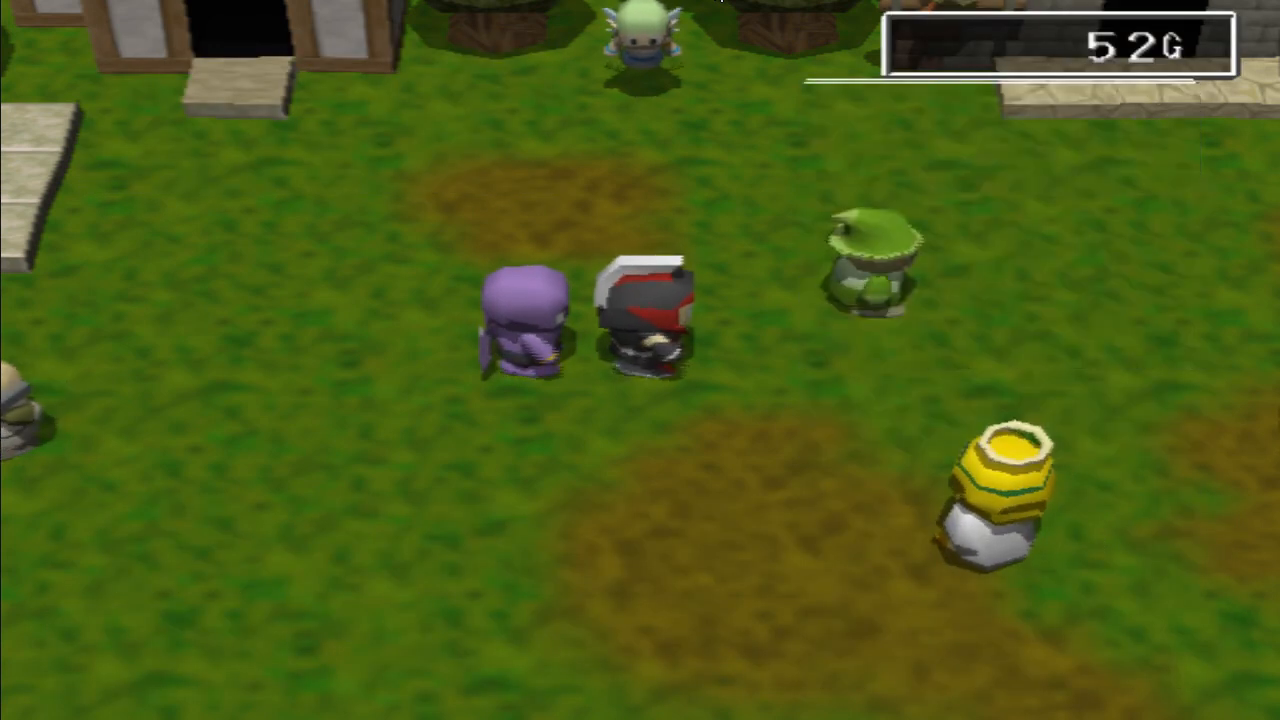
key("Return")
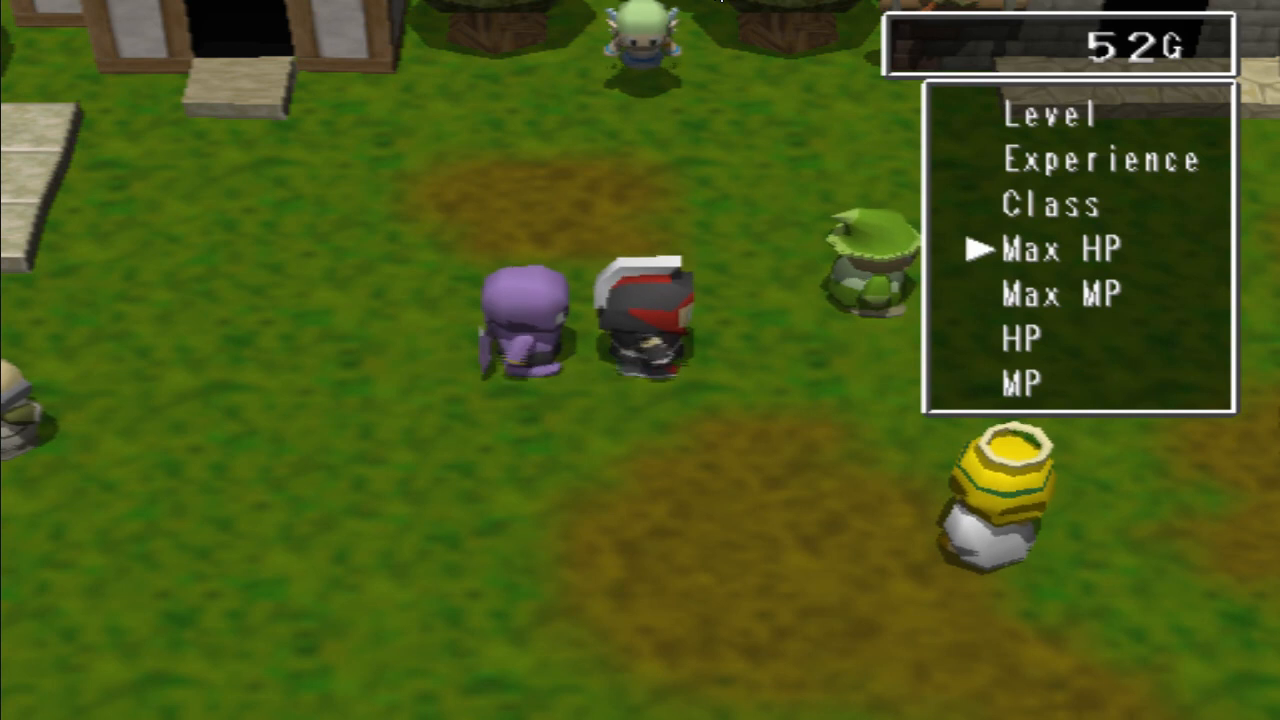
key("Return")
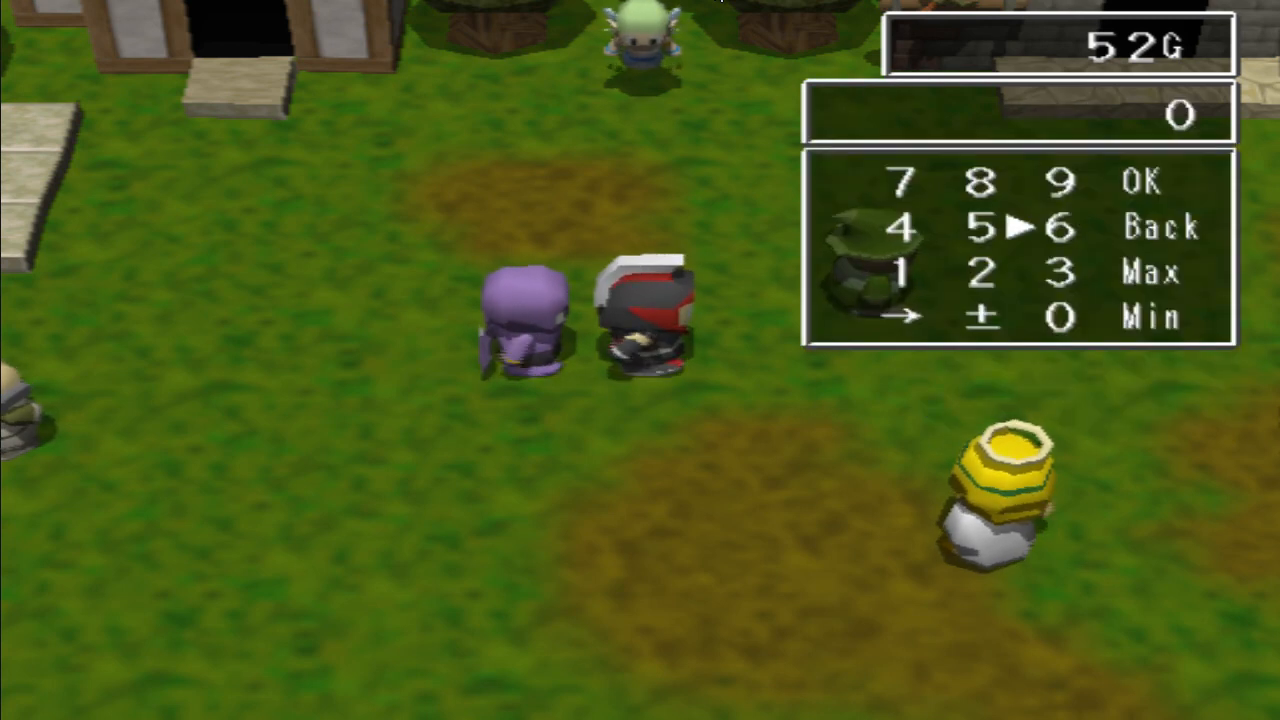
key("Right")
key("Return")
key("Escape")
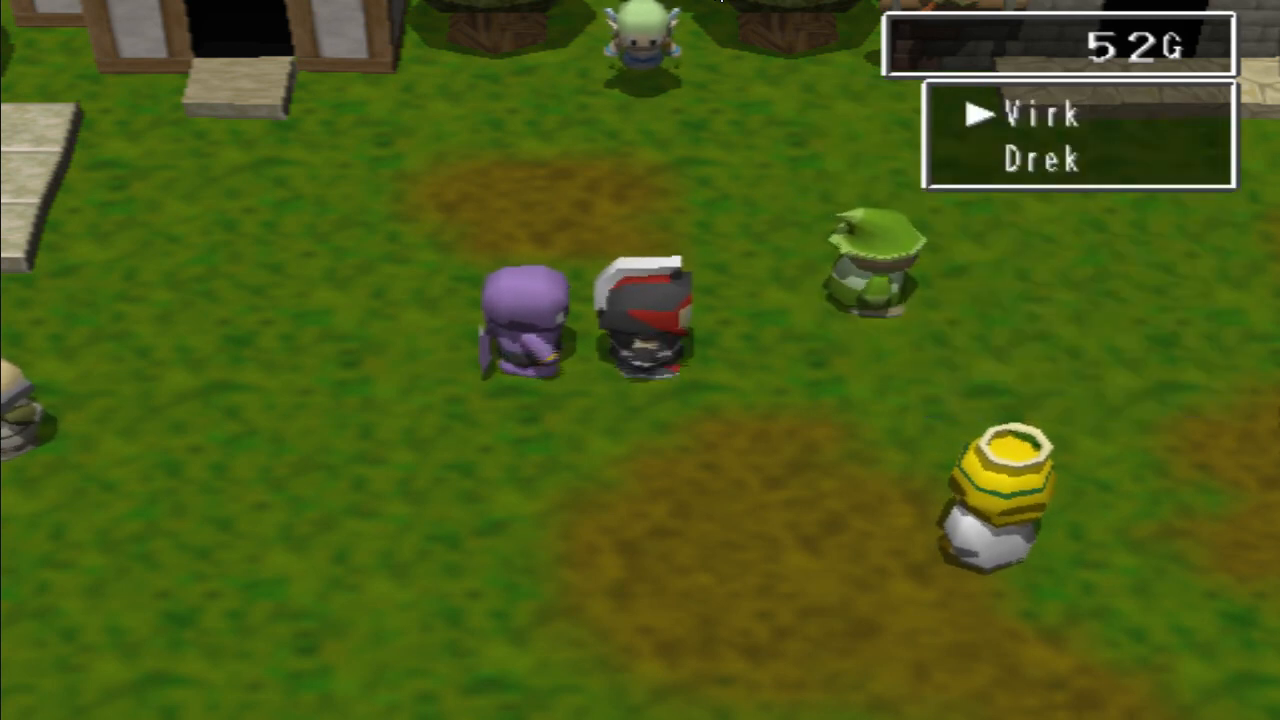
key("Escape")
key("Escape")
key("Escape")
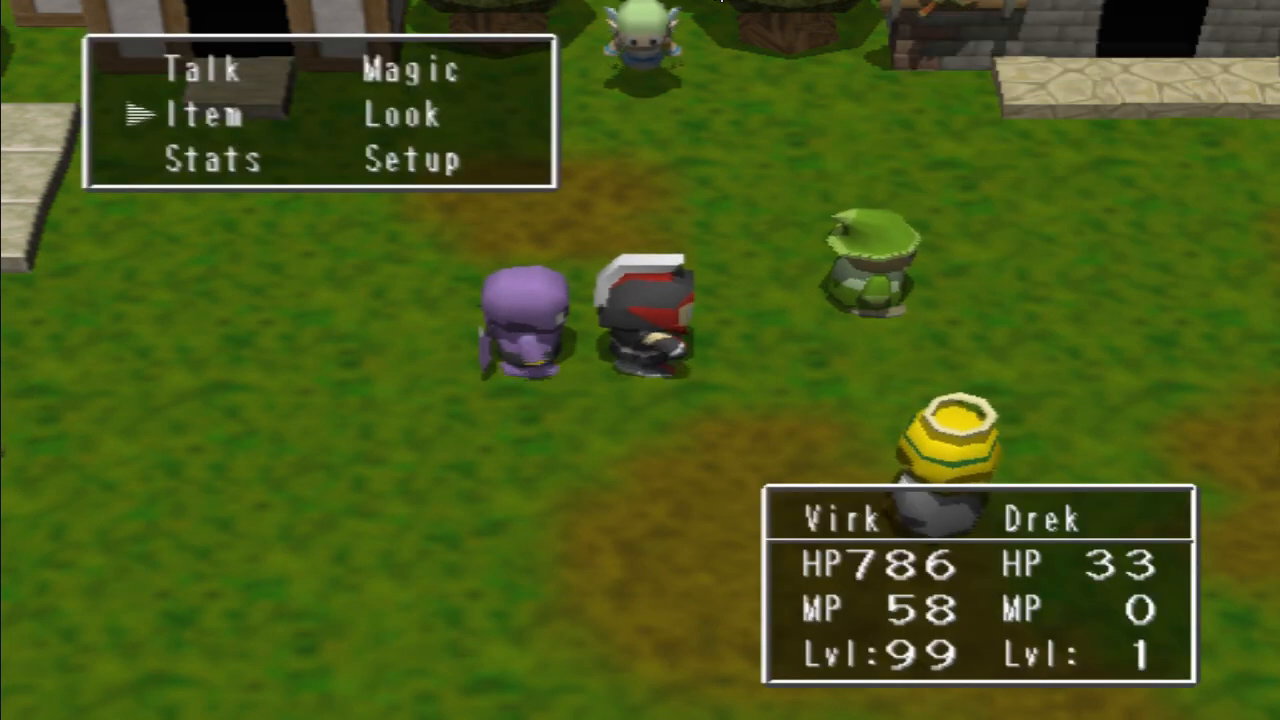
Step: Retry Summon Drek with Virk using the replenished MP
key("Return")
key("Return")
key("Return")
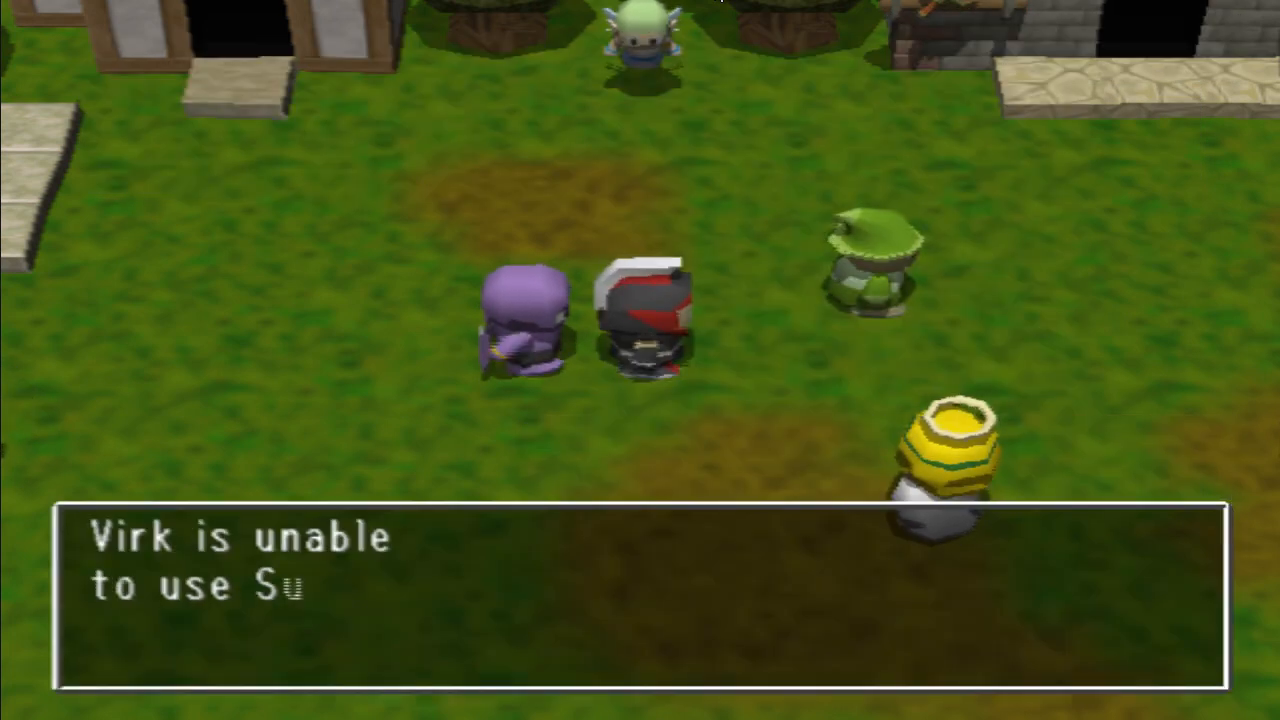
key("Return")
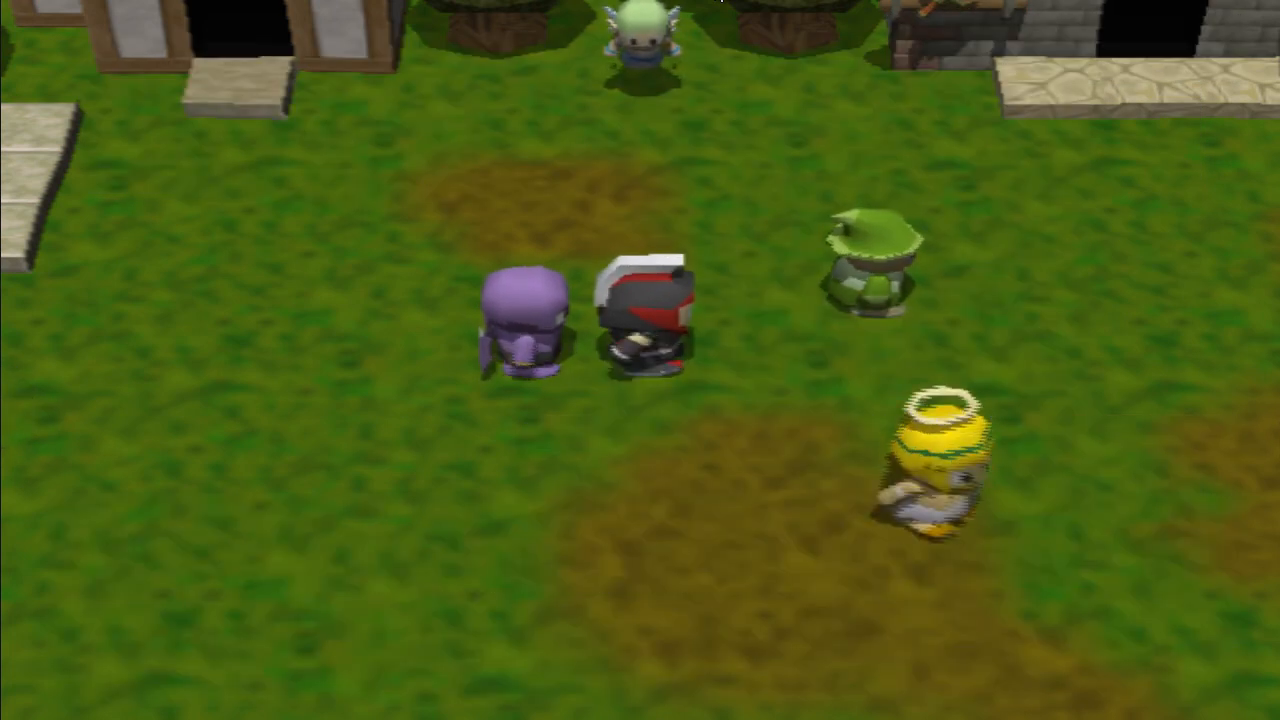
Step: Walk the party through town toward the well, and end the test play to return to the editor
key("Down")
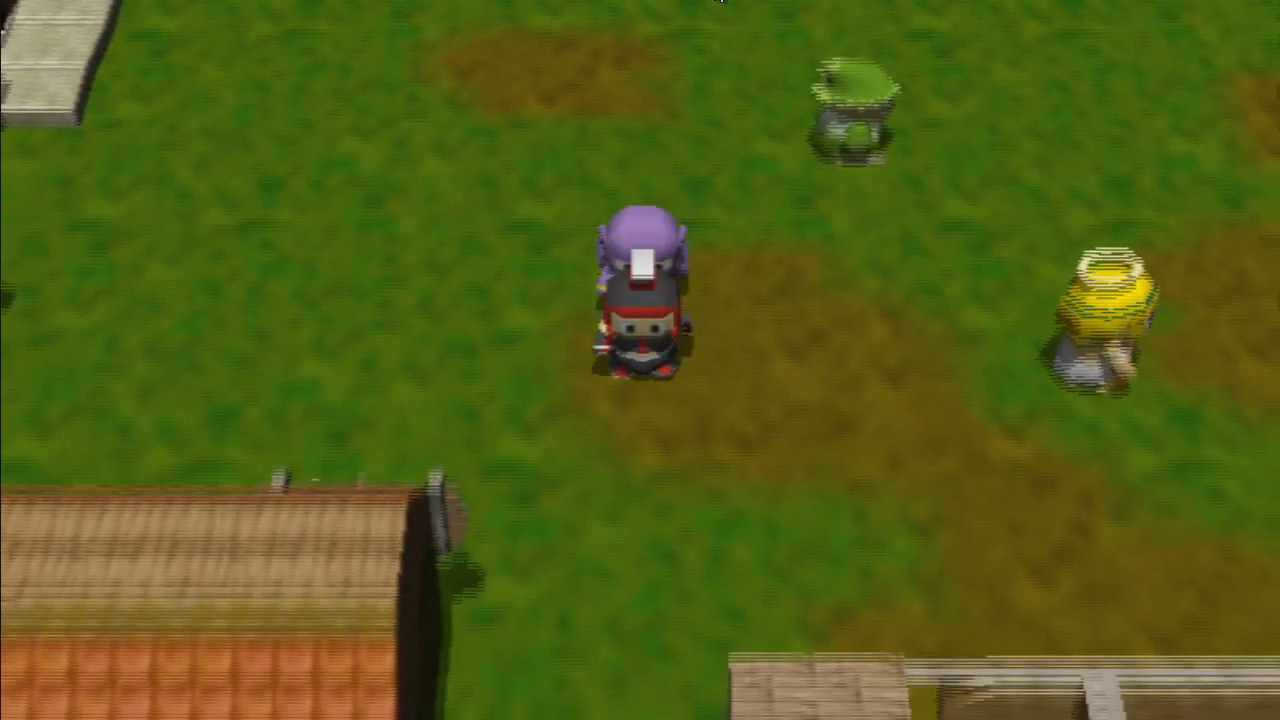
key("Right")
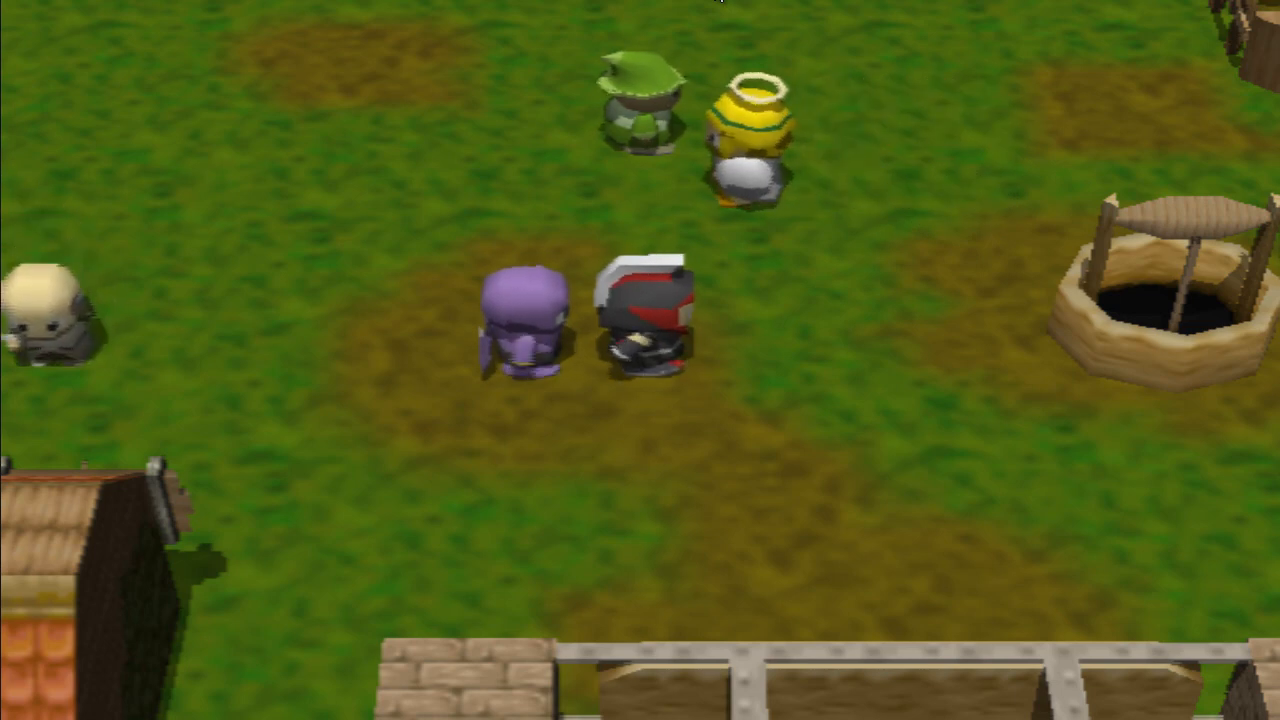
key("Right")
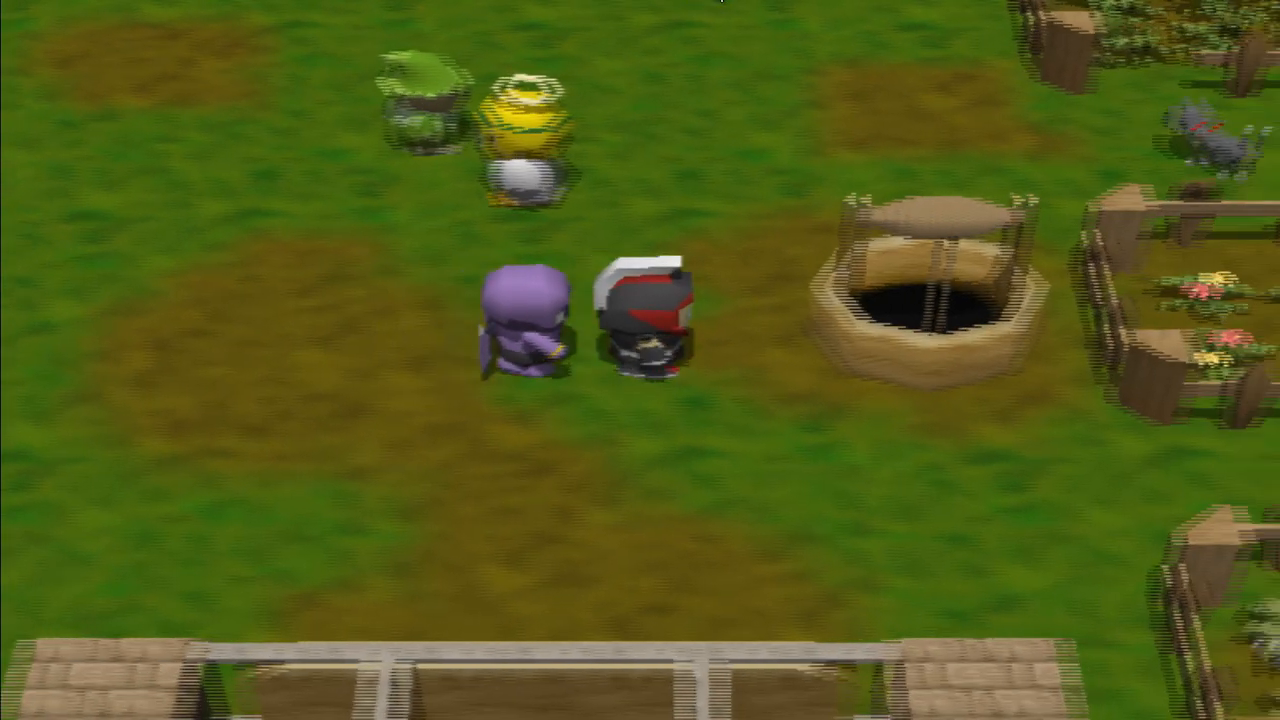
key("Up")
key("Return")
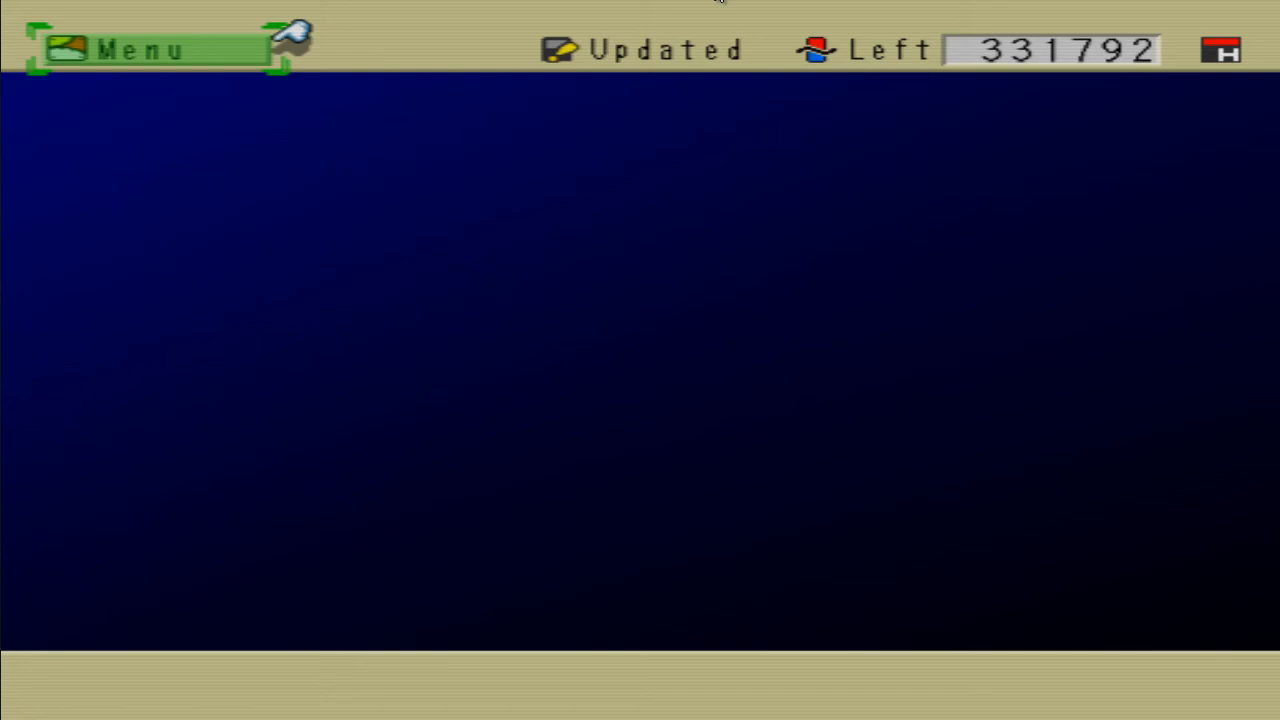